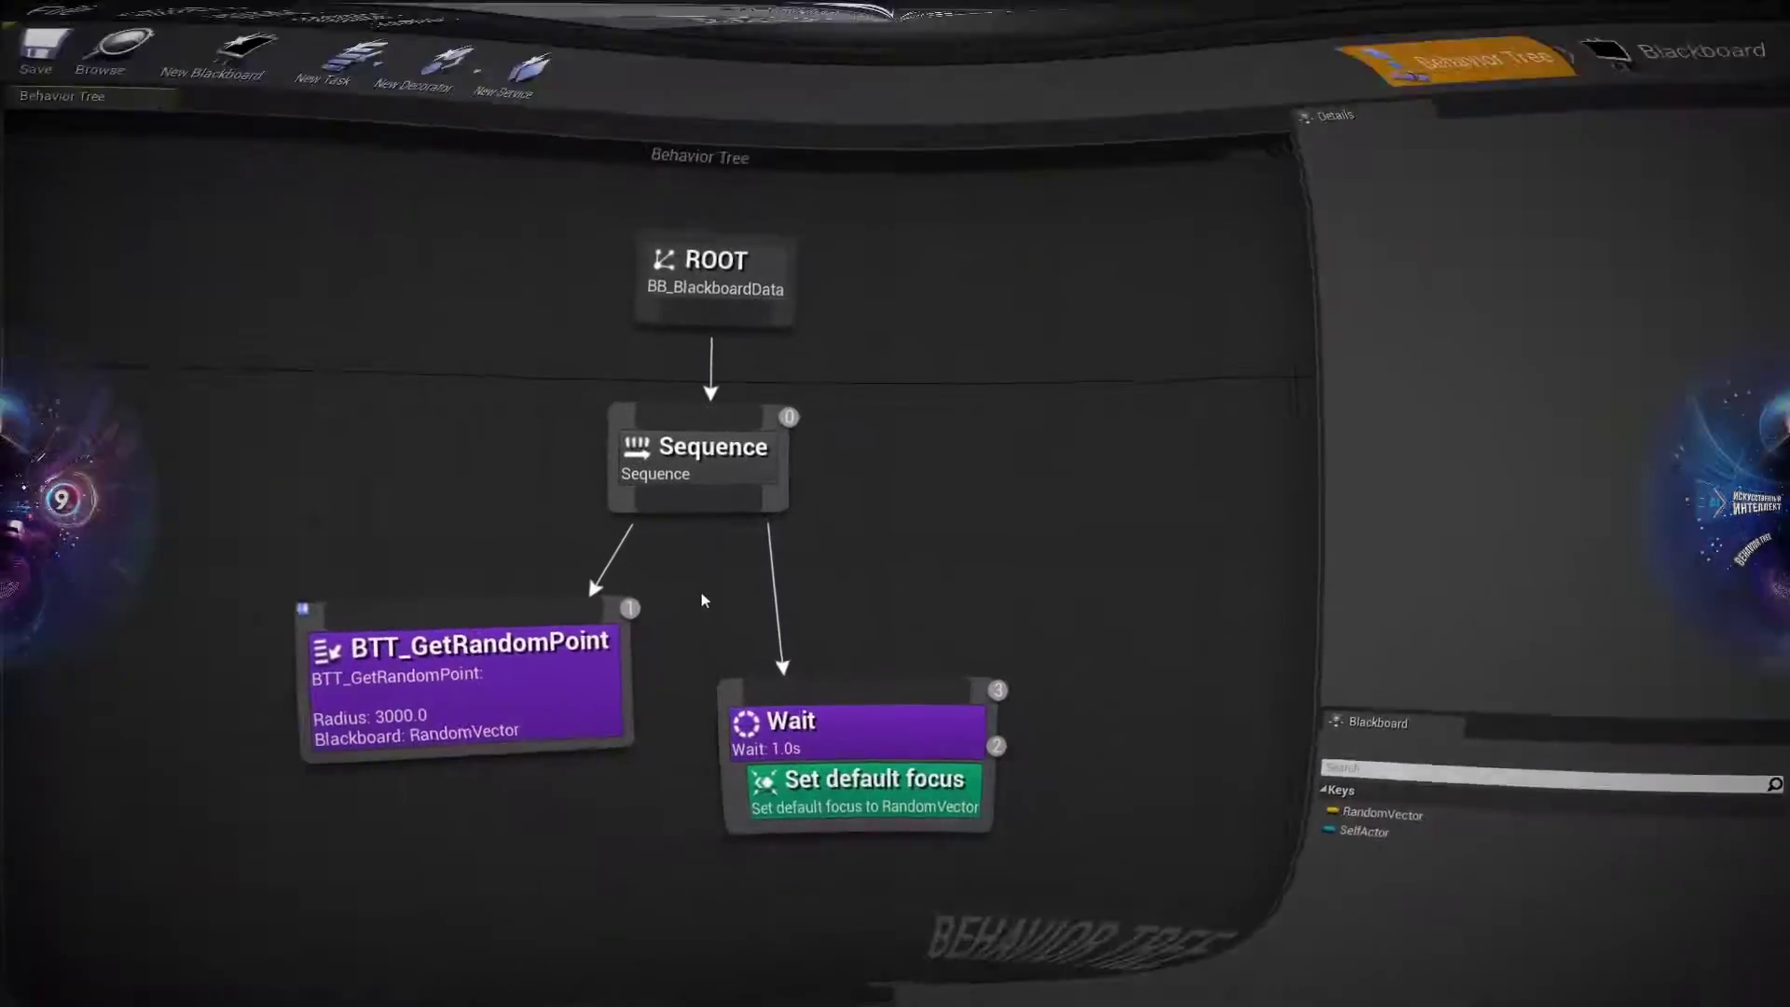
# Attach a Run EQS query service to the Wait task and select it to view its properties
pyautogui.moveTo(886, 645); pyautogui.dragTo(672, 571, button='right')
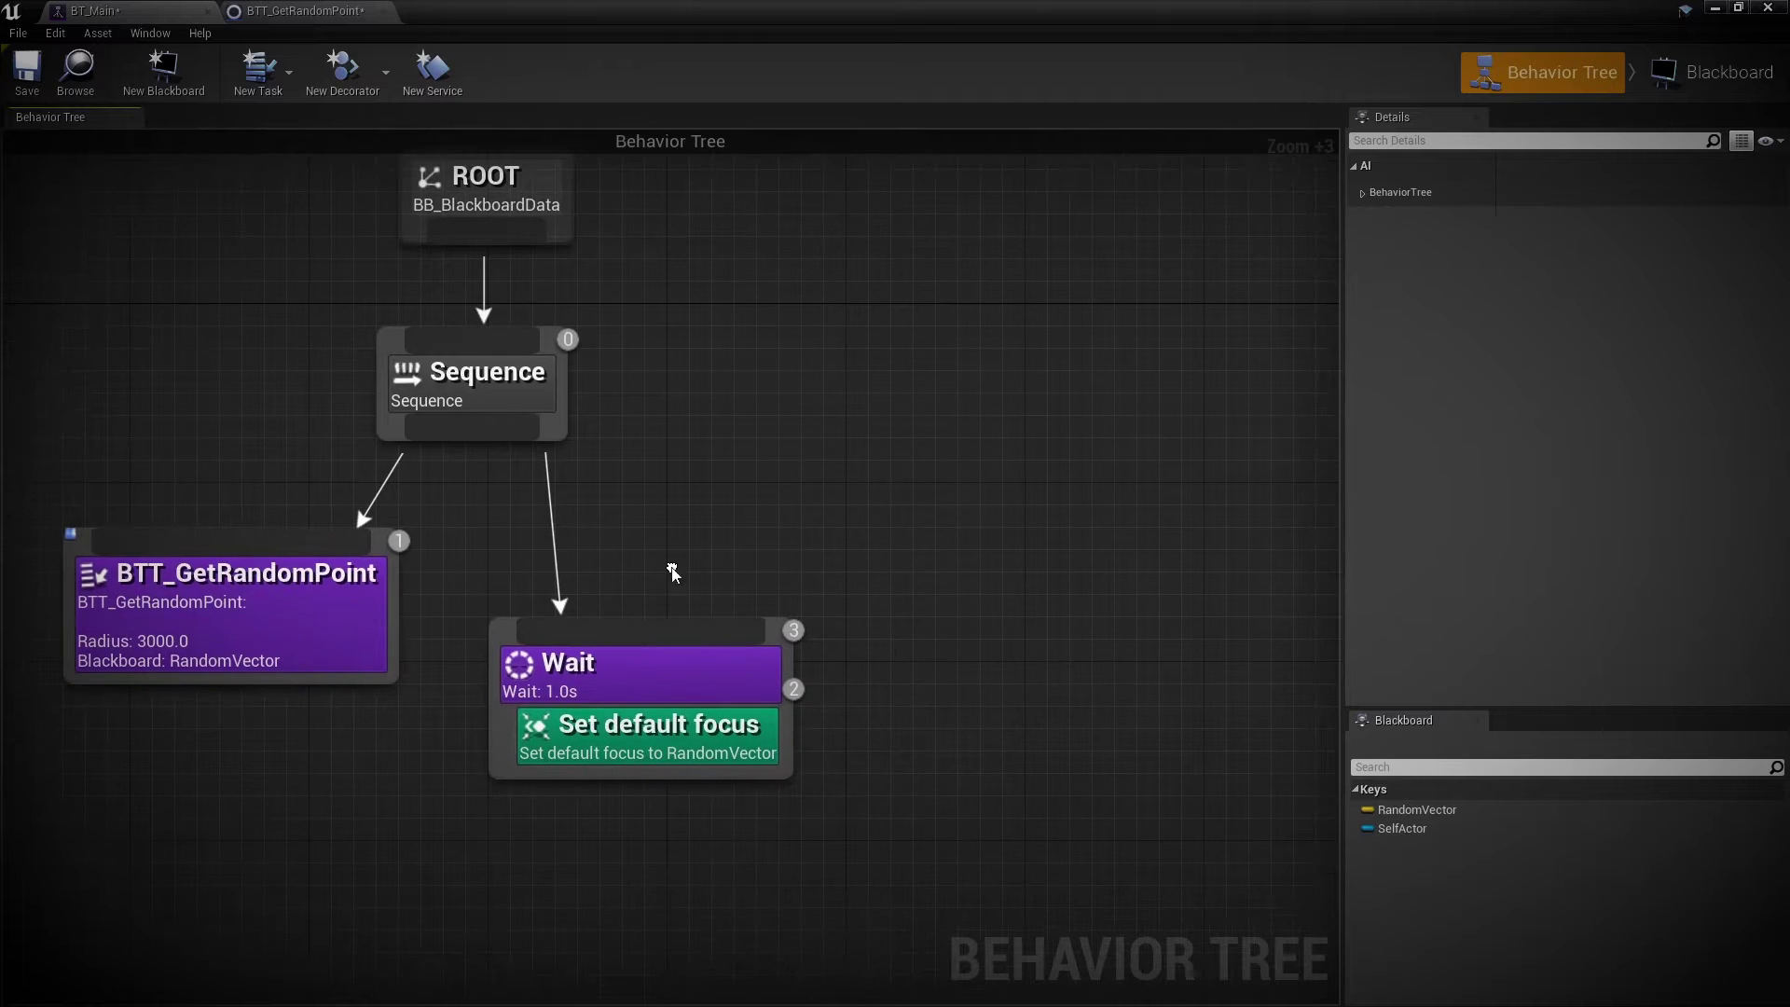
pyautogui.rightClick(654, 685)
pyautogui.moveTo(727, 967)
pyautogui.click(885, 975)
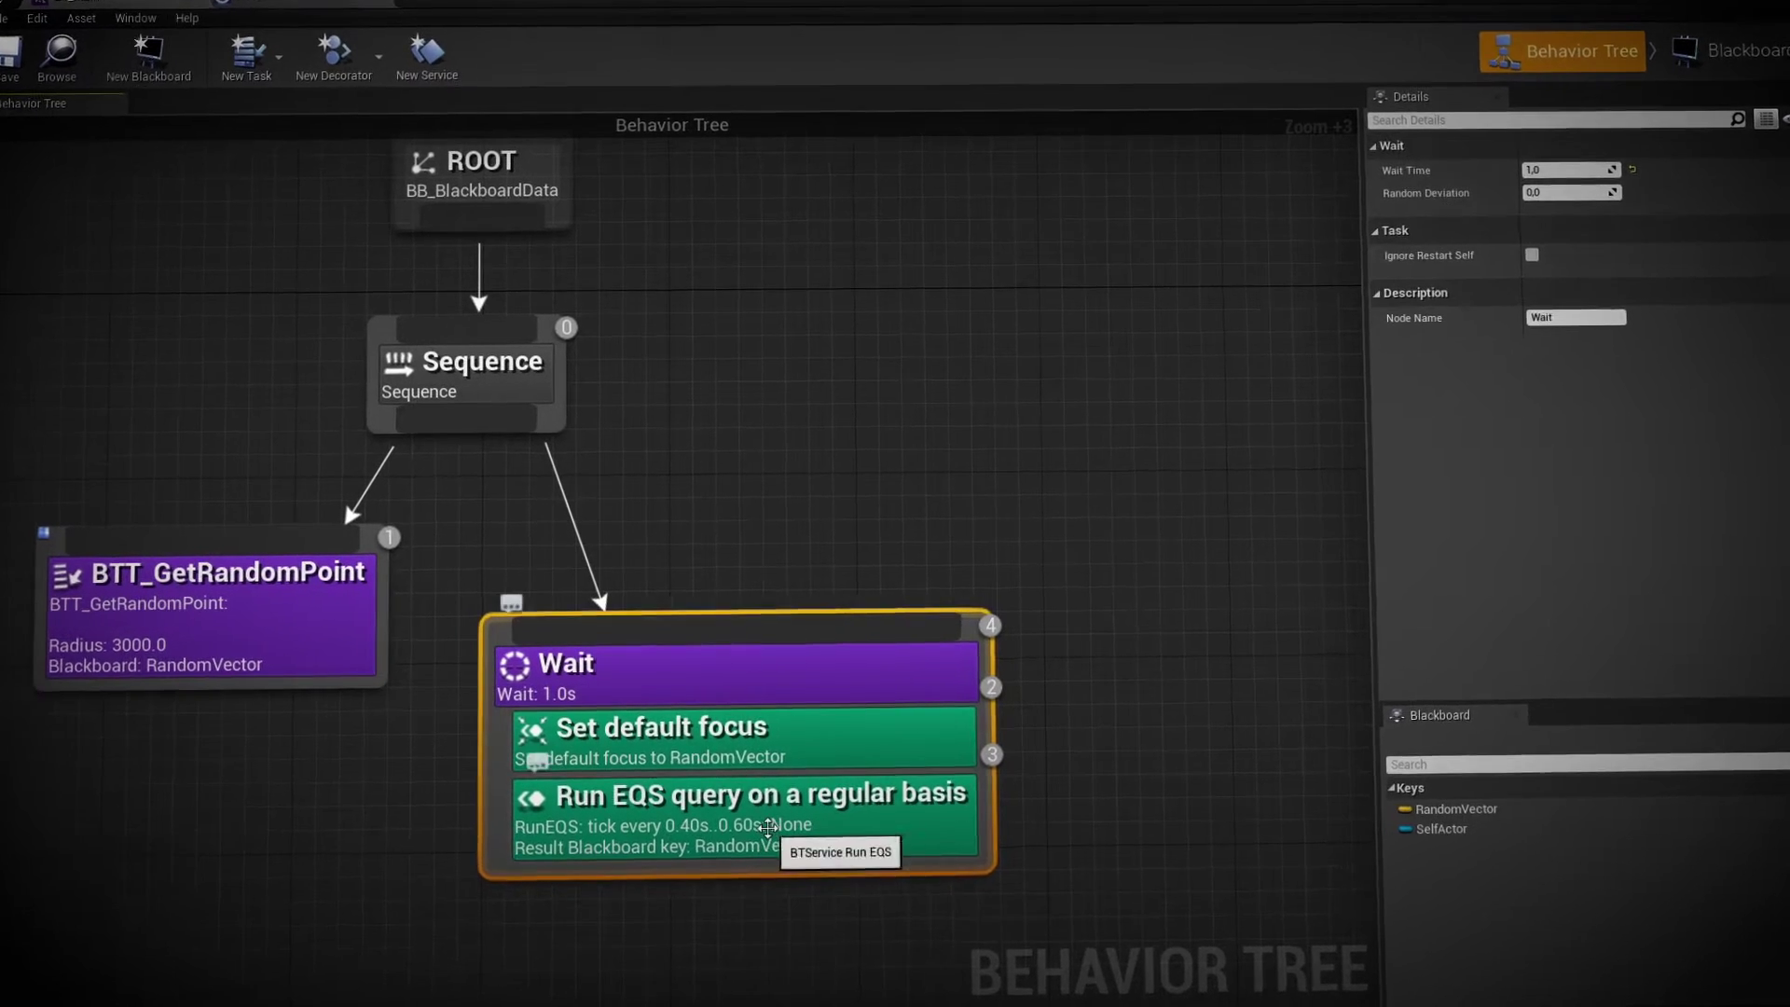
pyautogui.click(766, 827)
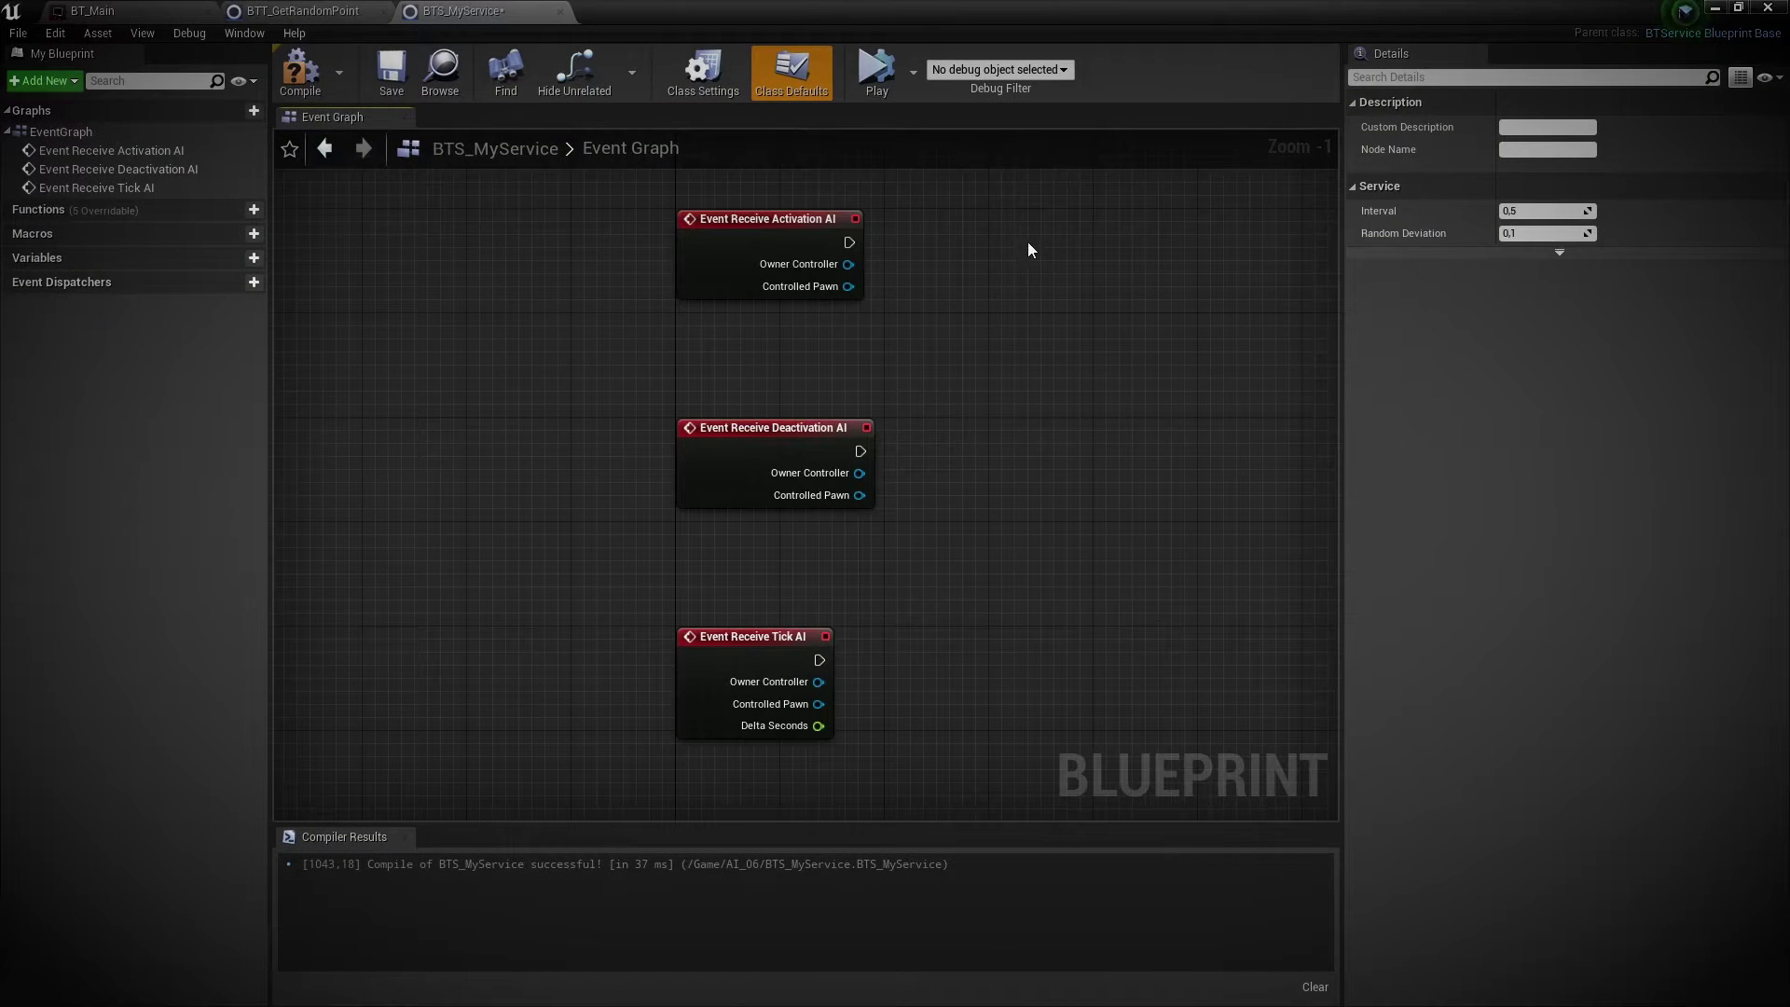
# Marquee-select the Activation, Deactivation and Tick AI event nodes in BTS_MyService's event graph
pyautogui.moveTo(916, 302); pyautogui.dragTo(612, 714)
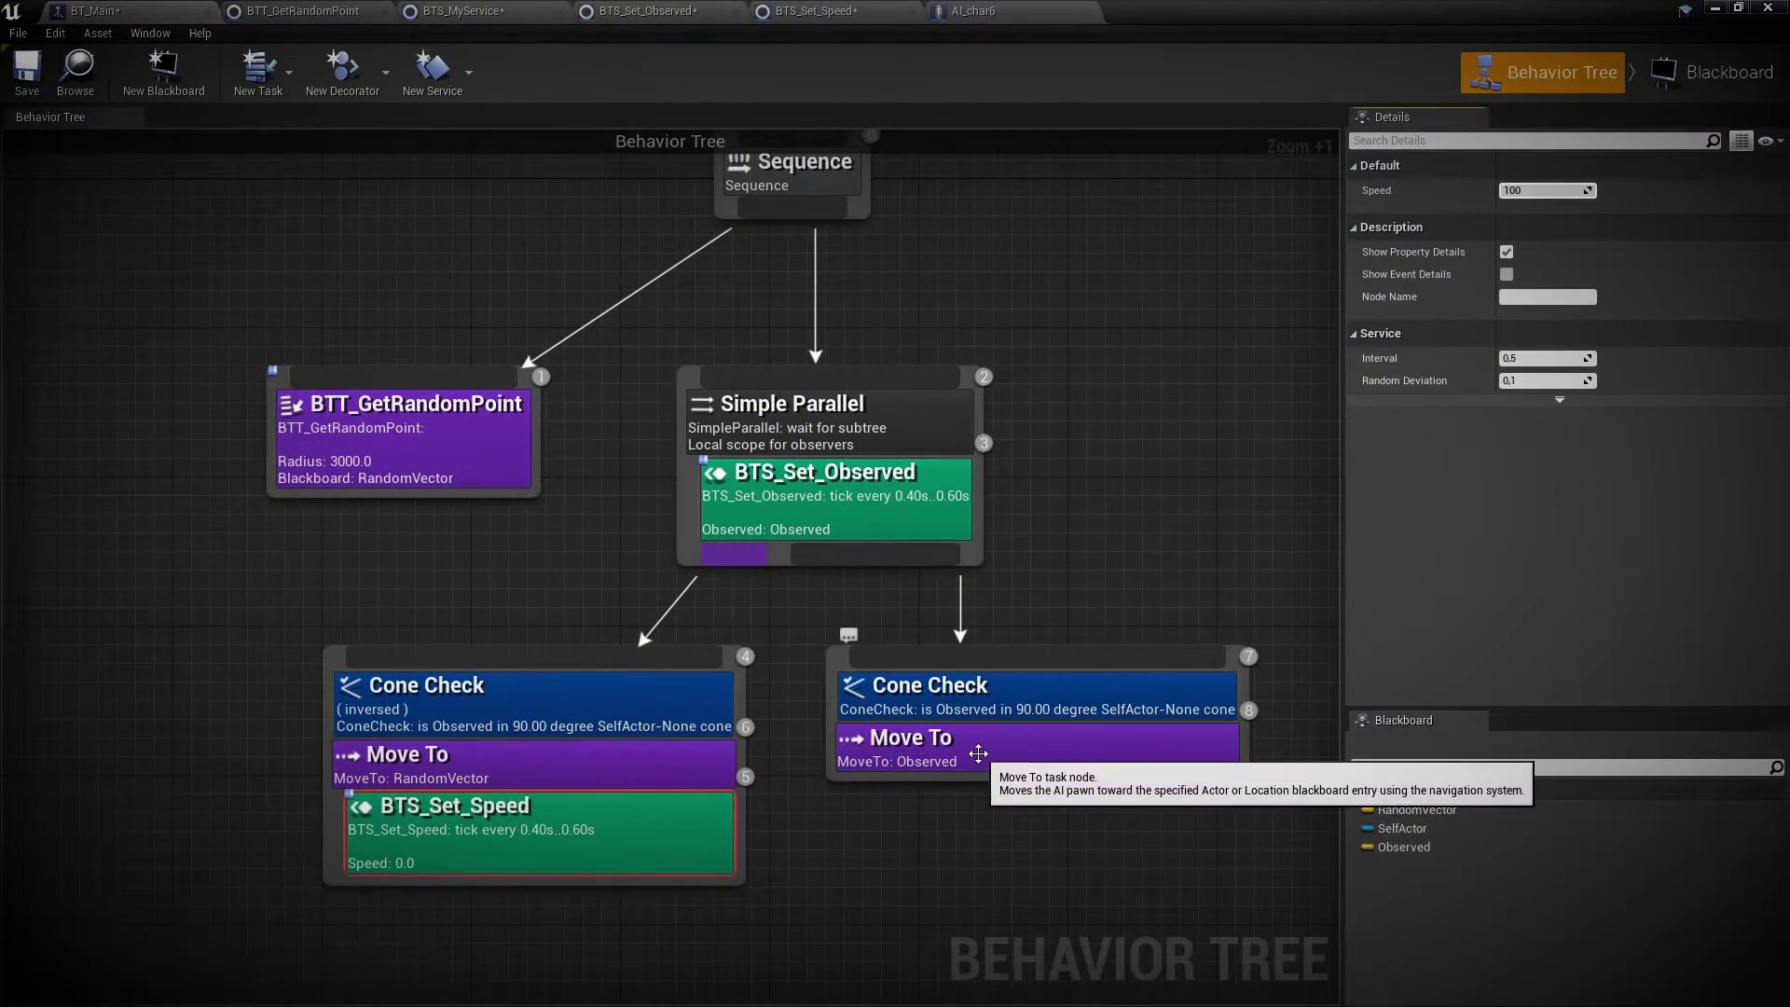
# Add a BTS_Set_Speed service to the right-hand Move To task
pyautogui.click(867, 757)
pyautogui.rightClick(976, 753)
pyautogui.moveTo(1049, 741)
pyautogui.click(1249, 798)
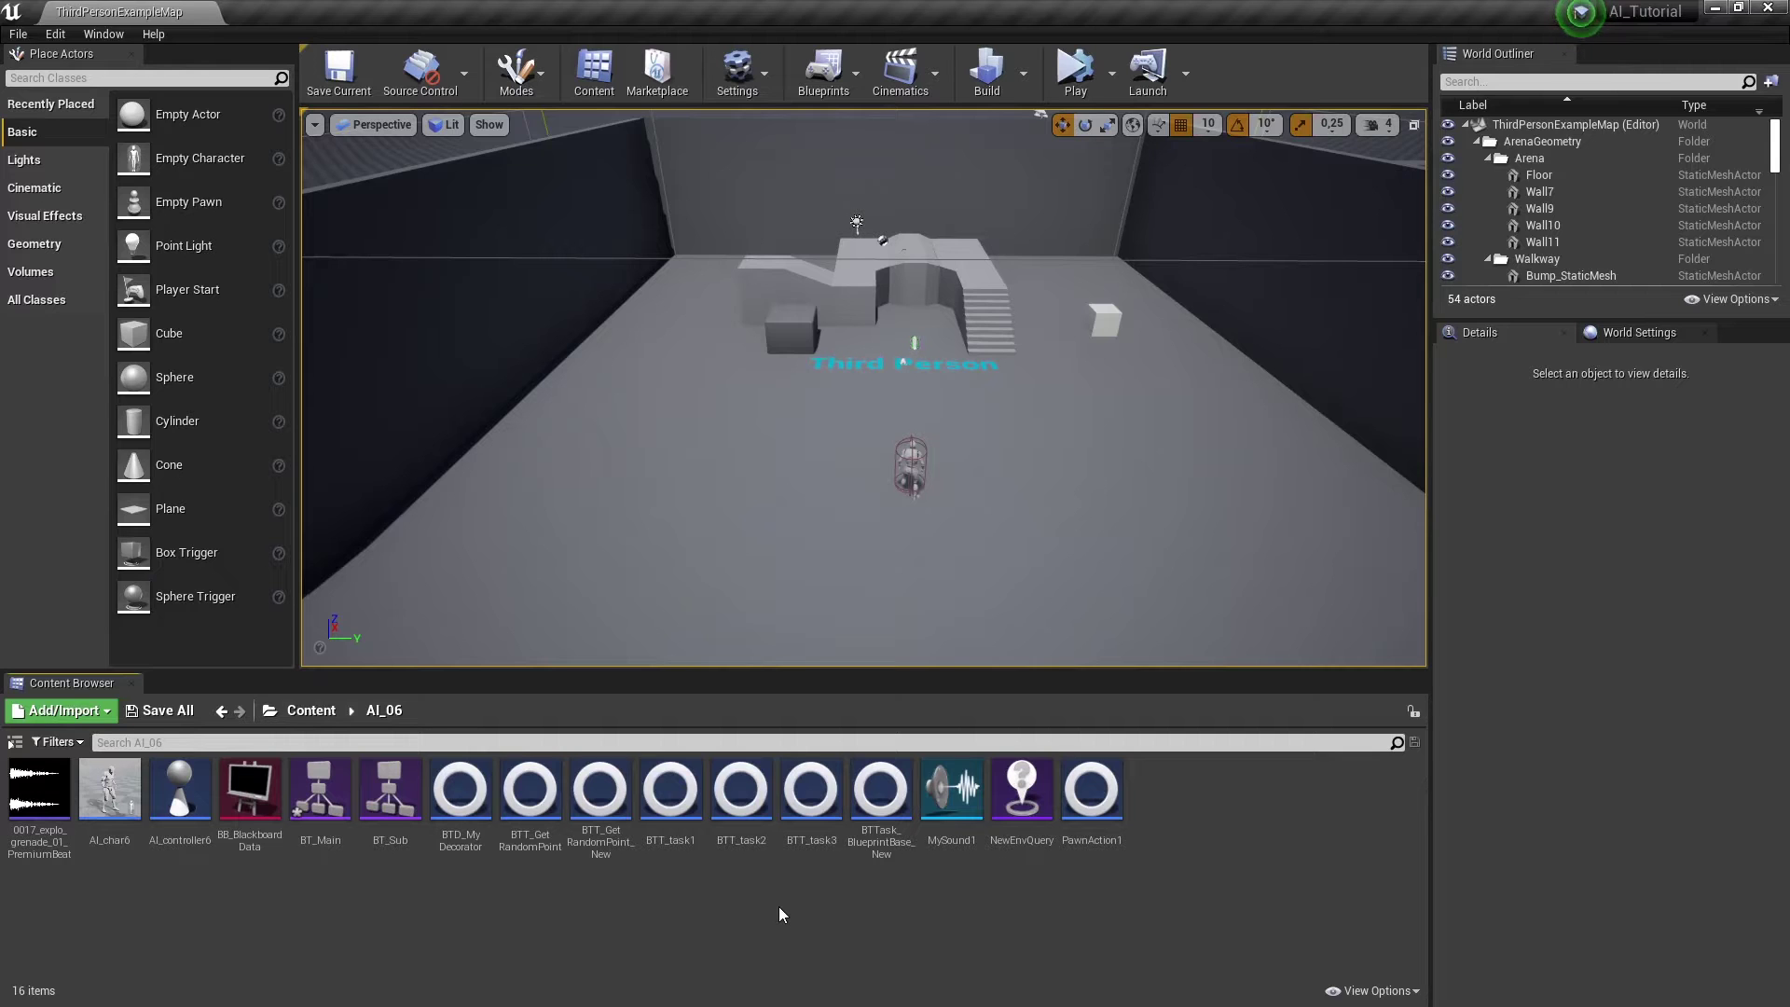
# Open BT_Main and inspect the Selector and BTT_task2 nodes and the available task list
pyautogui.doubleClick(330, 818)
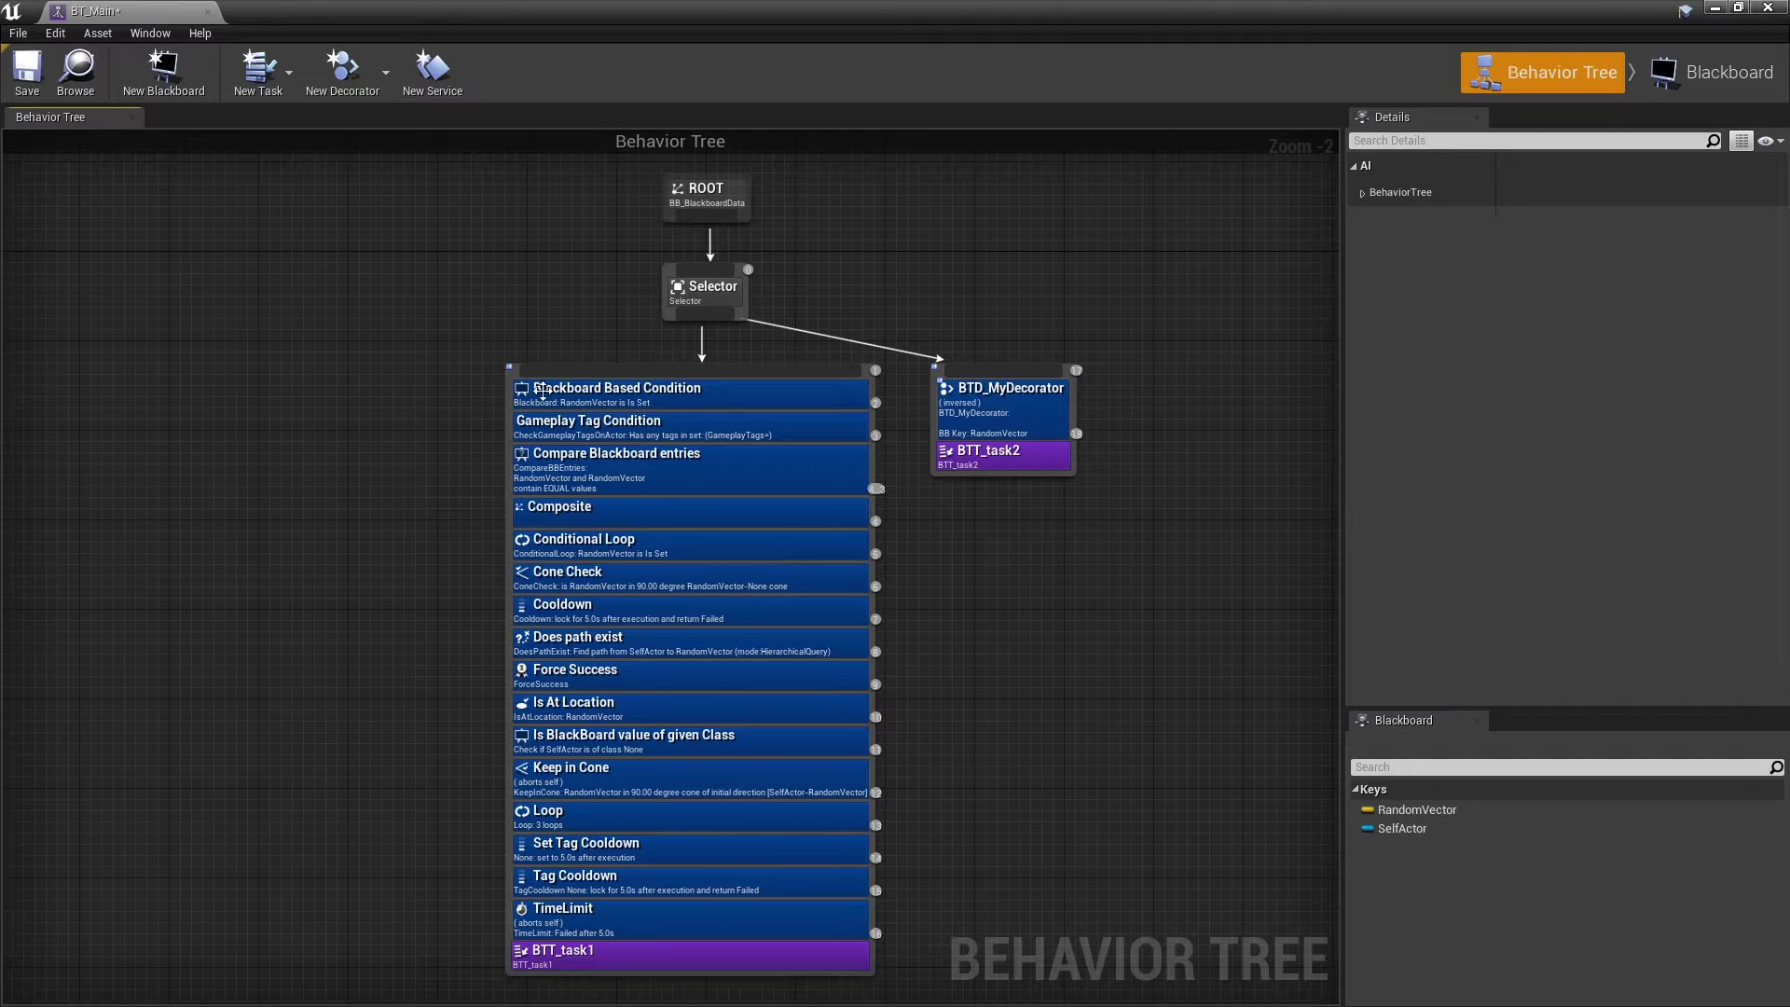
pyautogui.click(696, 314)
pyautogui.click(995, 466)
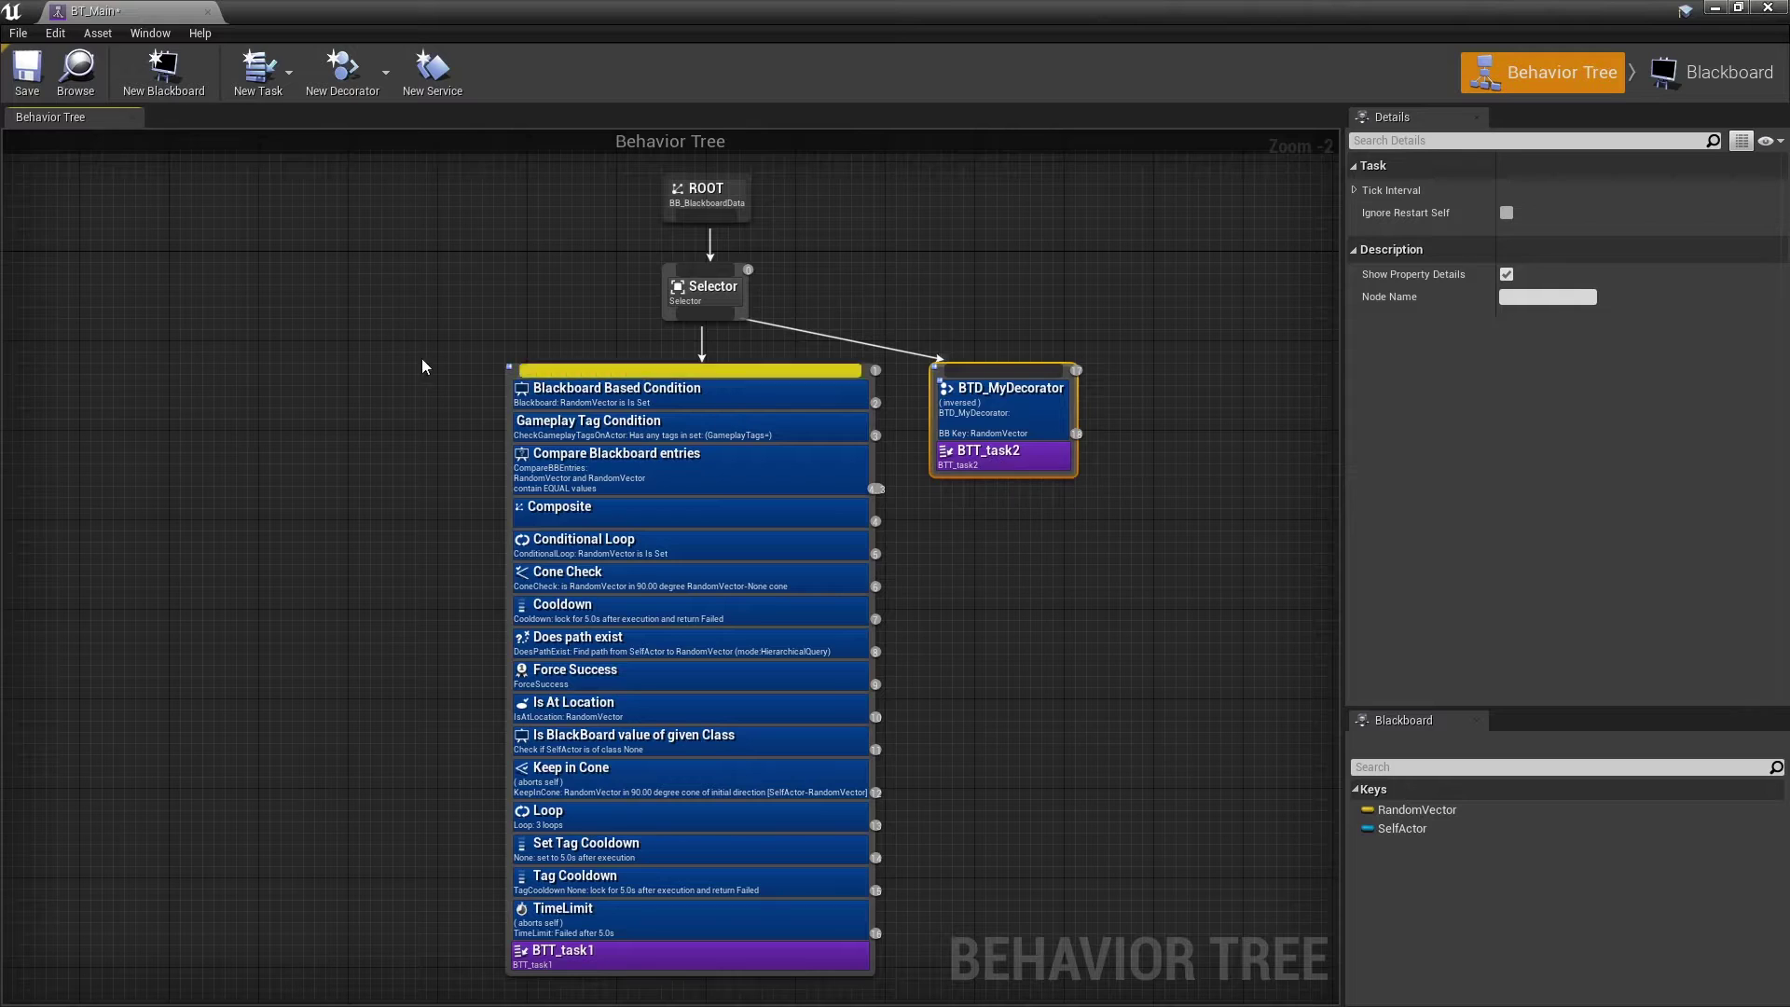
pyautogui.rightClick(136, 291)
pyautogui.click(145, 333)
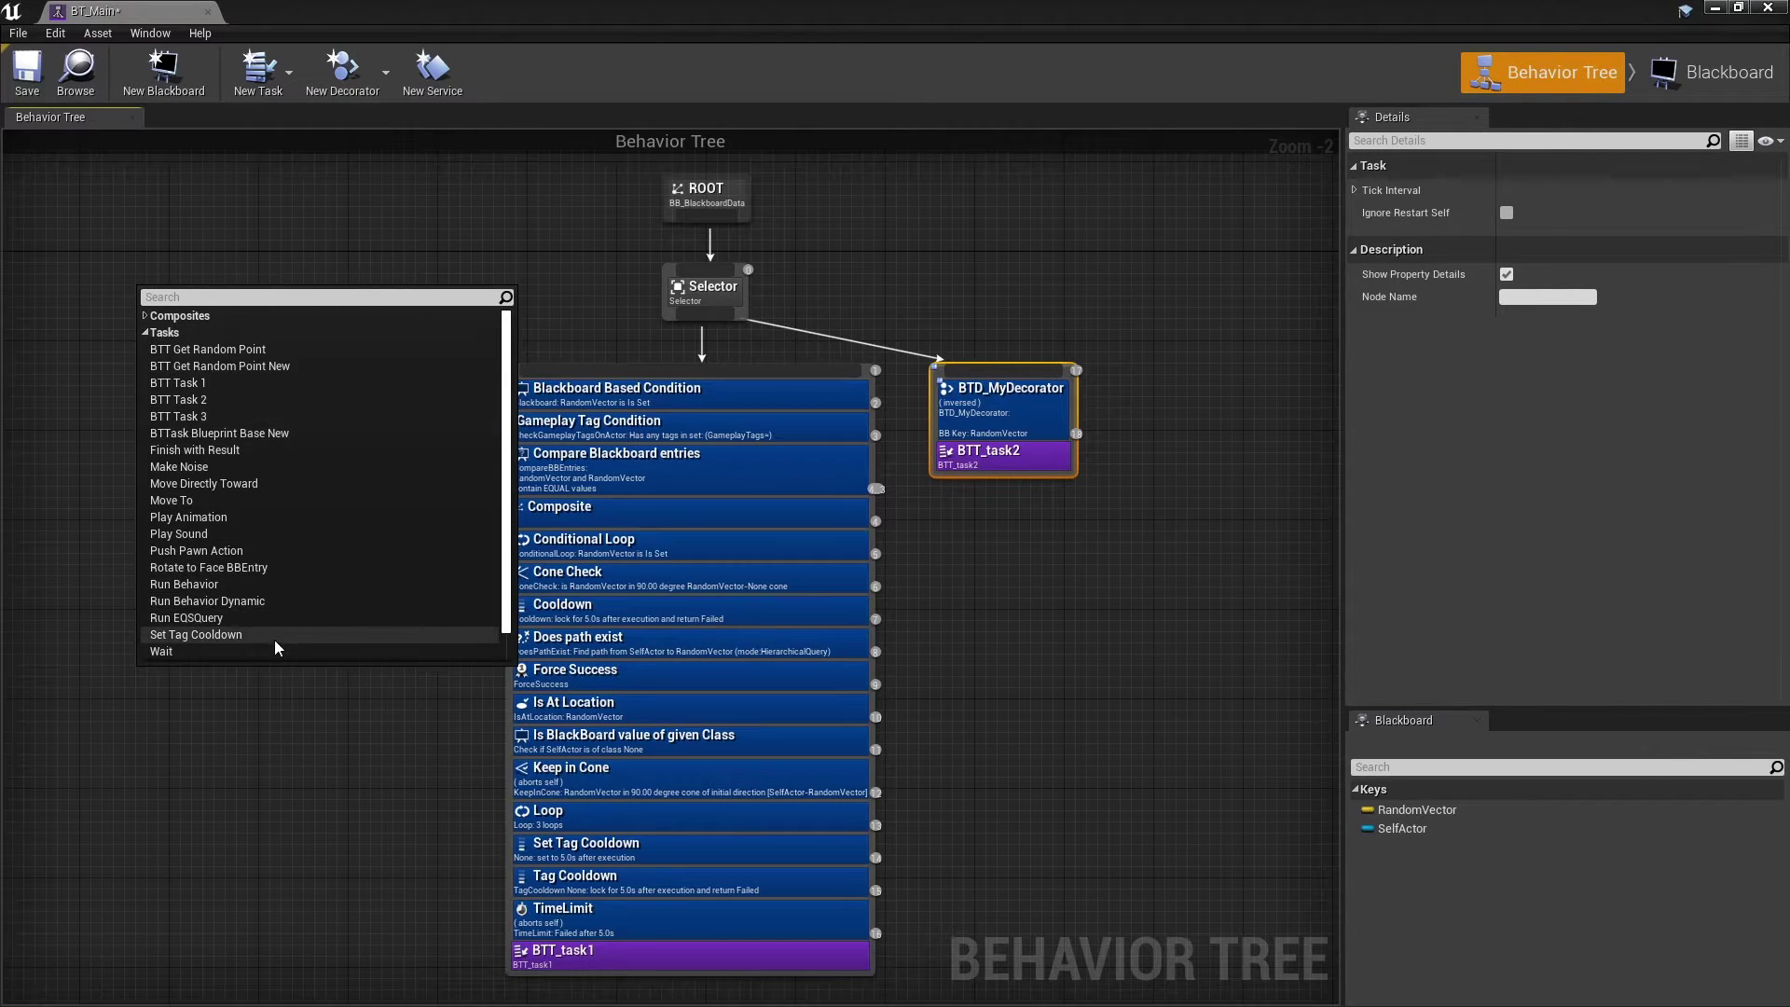
pyautogui.click(316, 692)
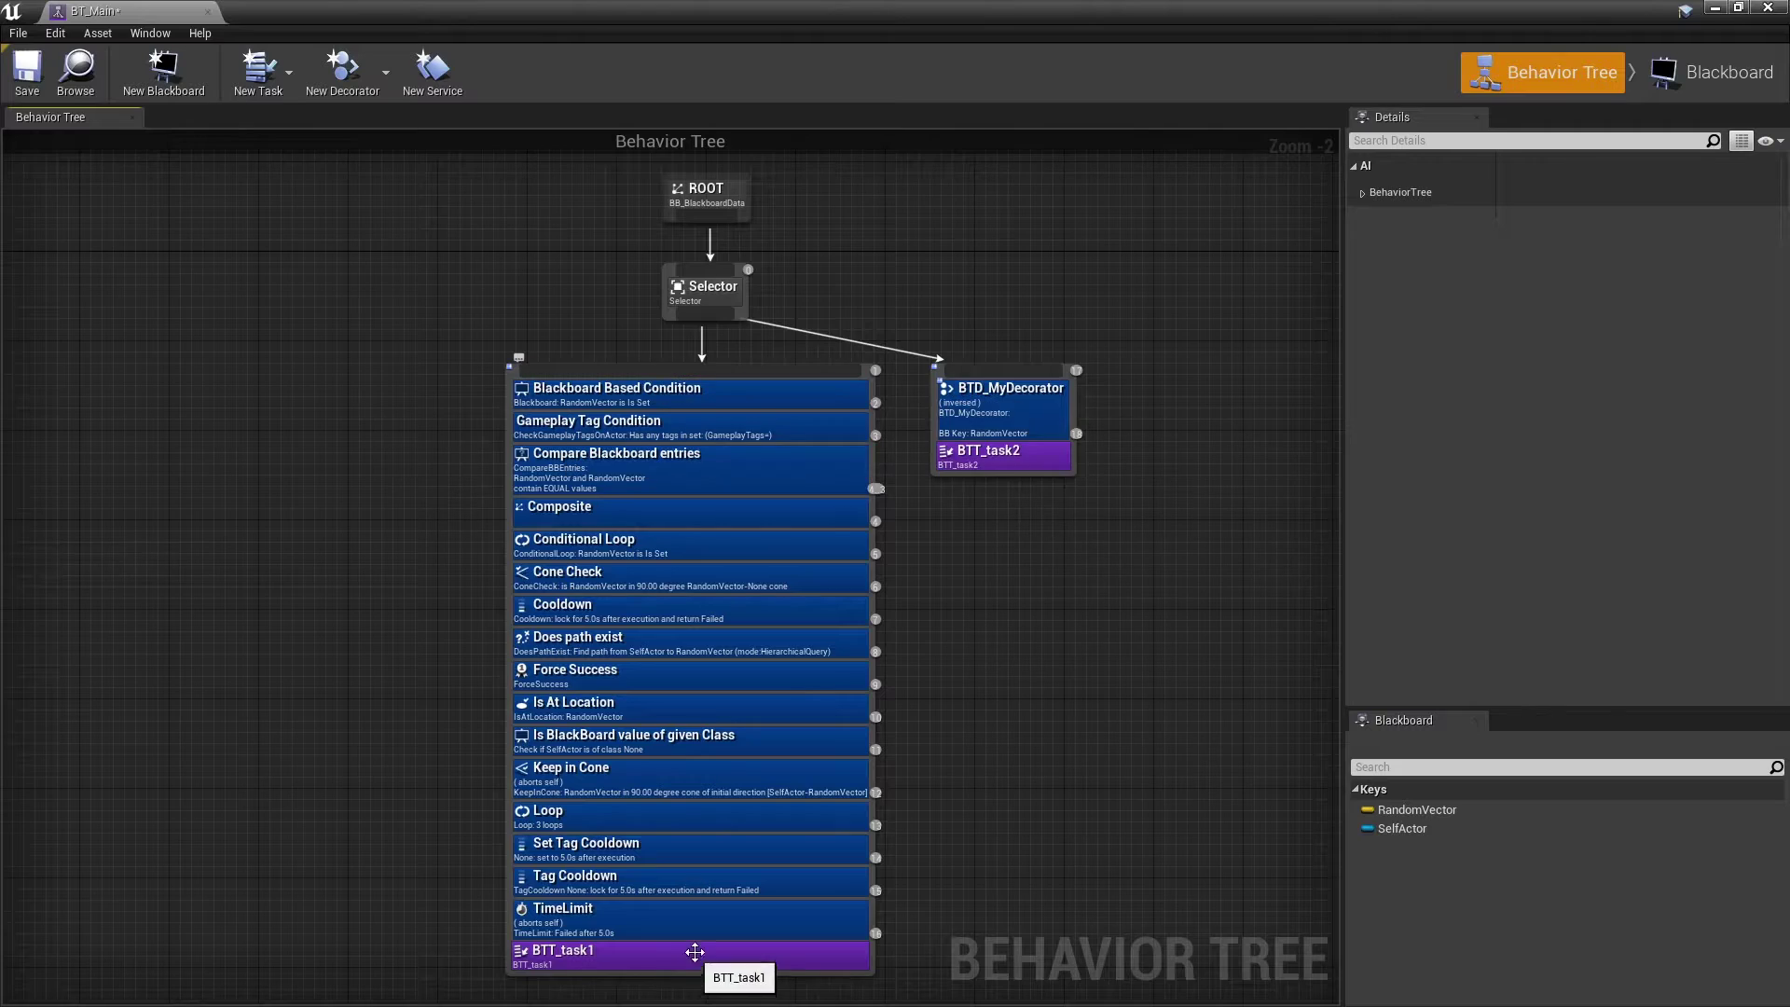
# Inspect the Composite decorator and open BTD_MyDecorator, then go back to BT_Main
pyautogui.scroll(2, 711, 416)
pyautogui.scroll(1, 1187, 679)
pyautogui.moveTo(1187, 680)
pyautogui.mouseDown(button='right')
pyautogui.moveTo(1212, 373)
pyautogui.moveTo(1227, 557)
pyautogui.mouseUp(button='right')
pyautogui.scroll(3, 1227, 363)
pyautogui.click(620, 372)
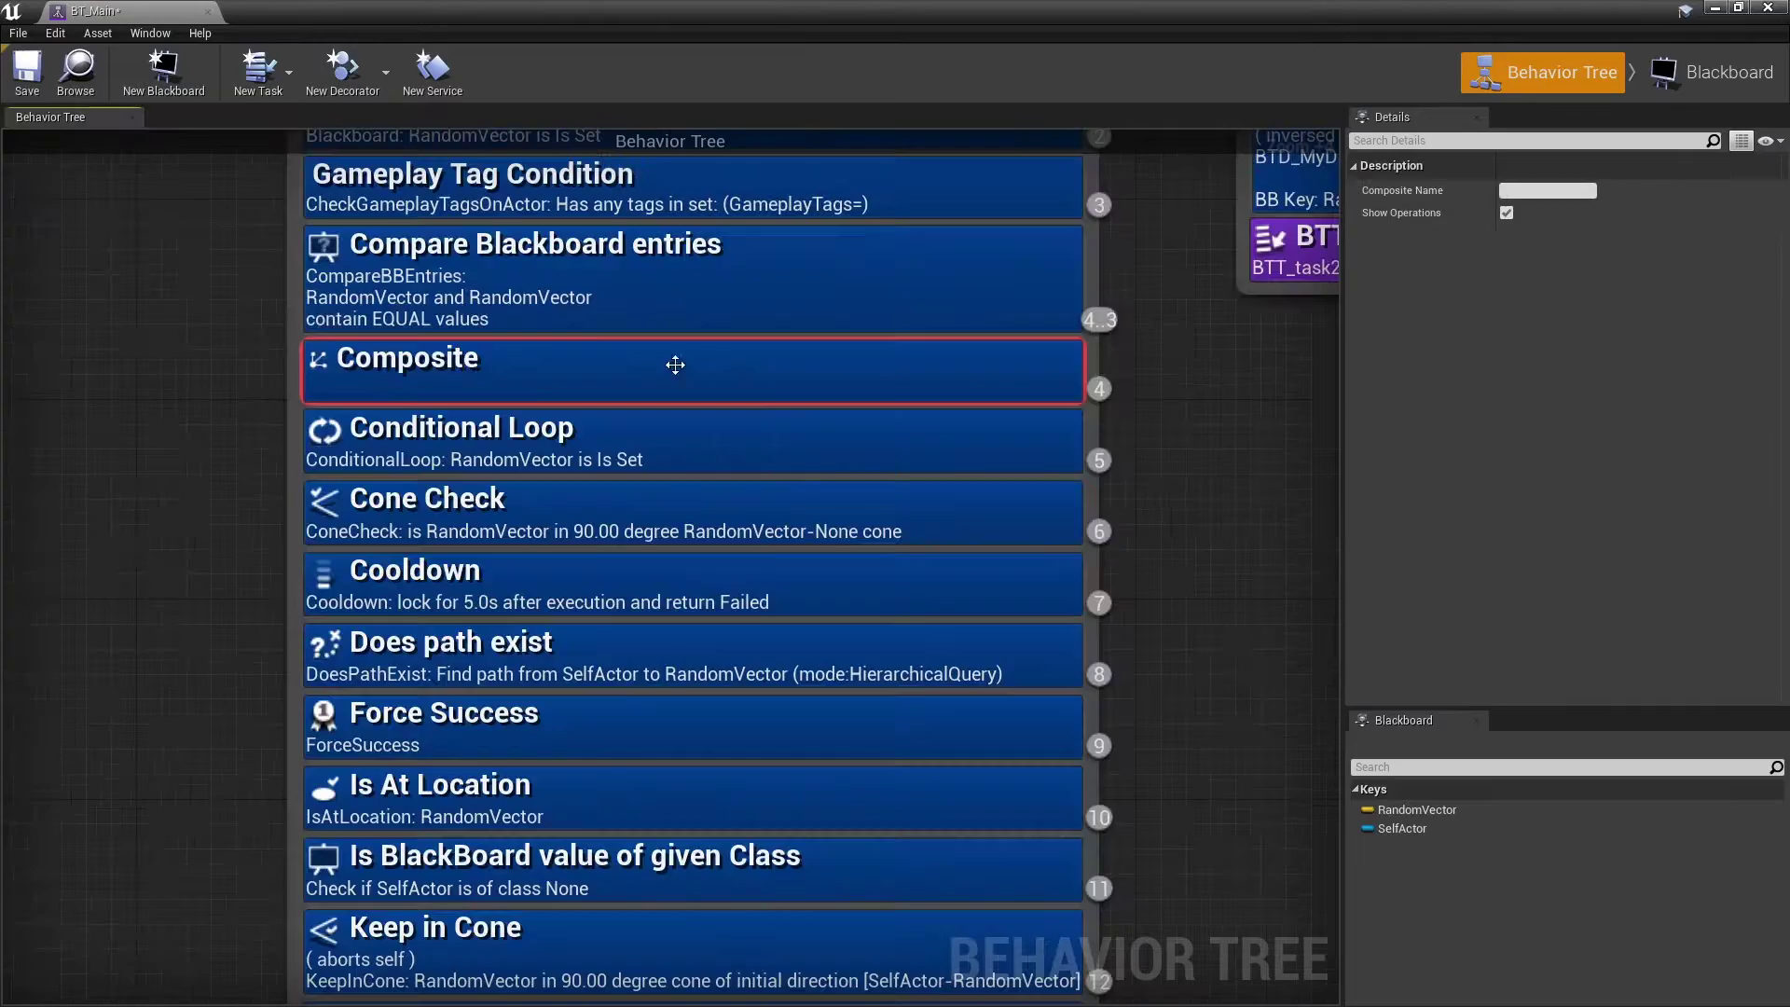
pyautogui.scroll(-5, 946, 592)
pyautogui.doubleClick(974, 499)
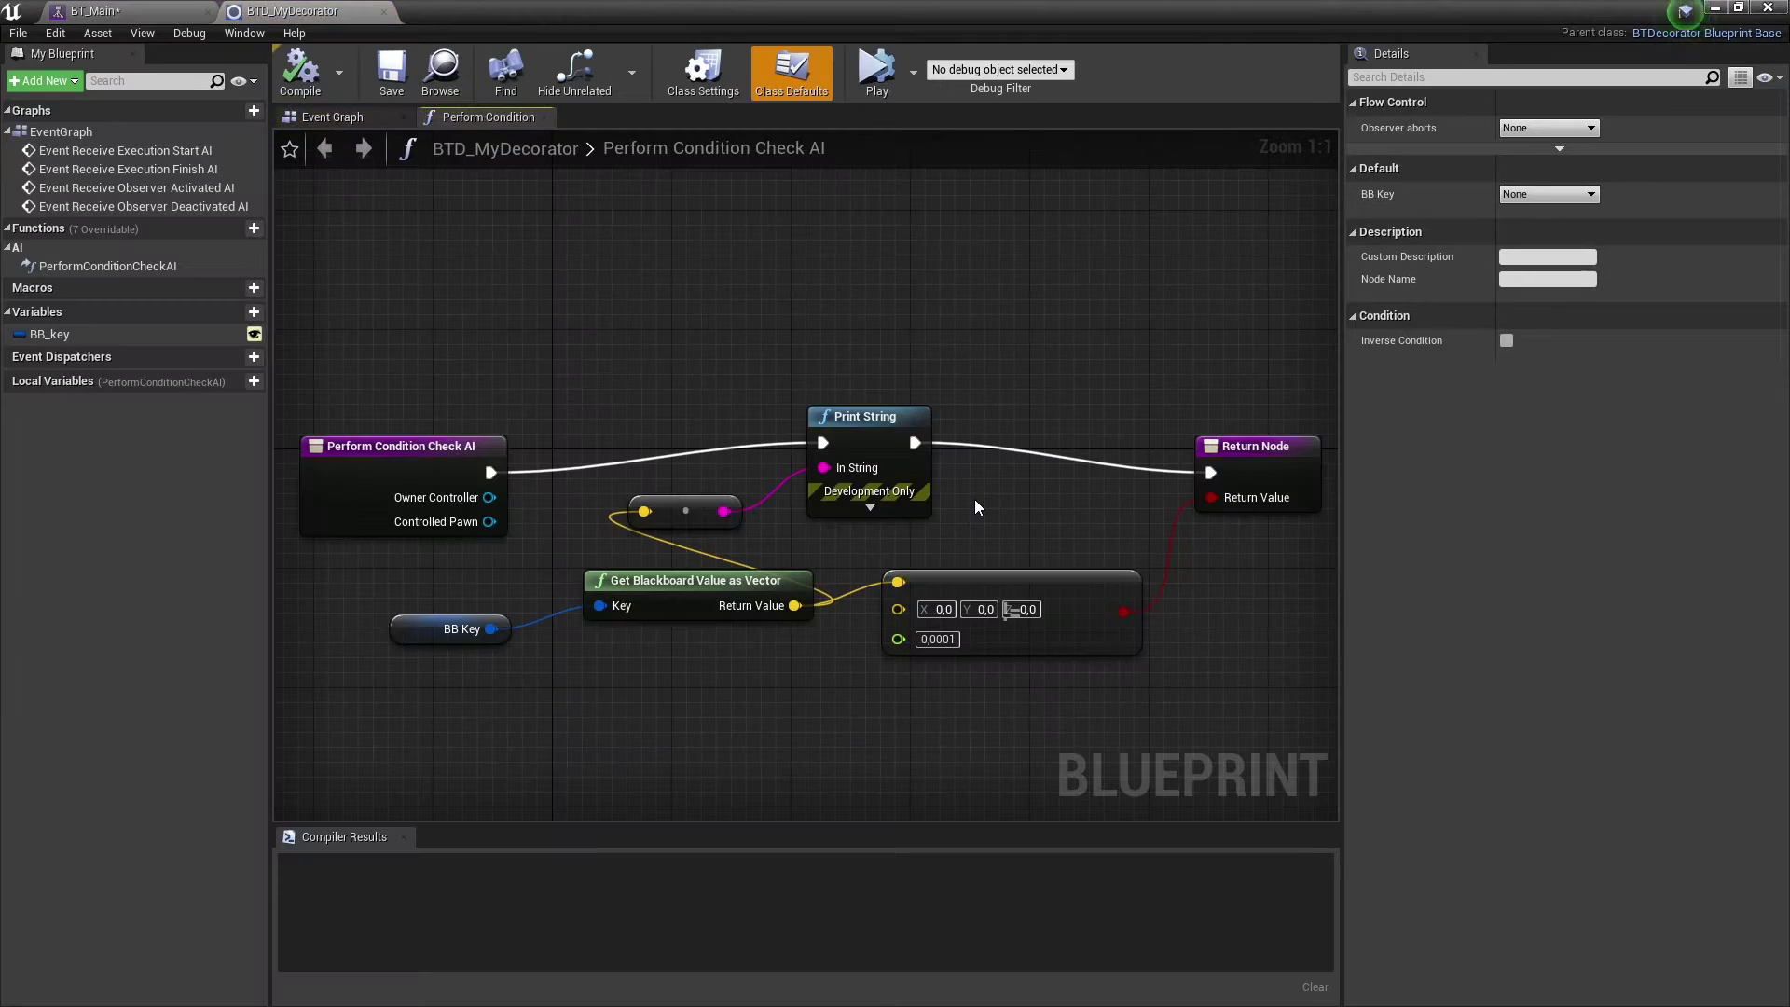
pyautogui.click(399, 13)
# Select the Selector branch together with its decorator stack and BTD_MyDecorator
pyautogui.scroll(-2, 785, 306)
pyautogui.moveTo(786, 307); pyautogui.dragTo(807, 287, button='right')
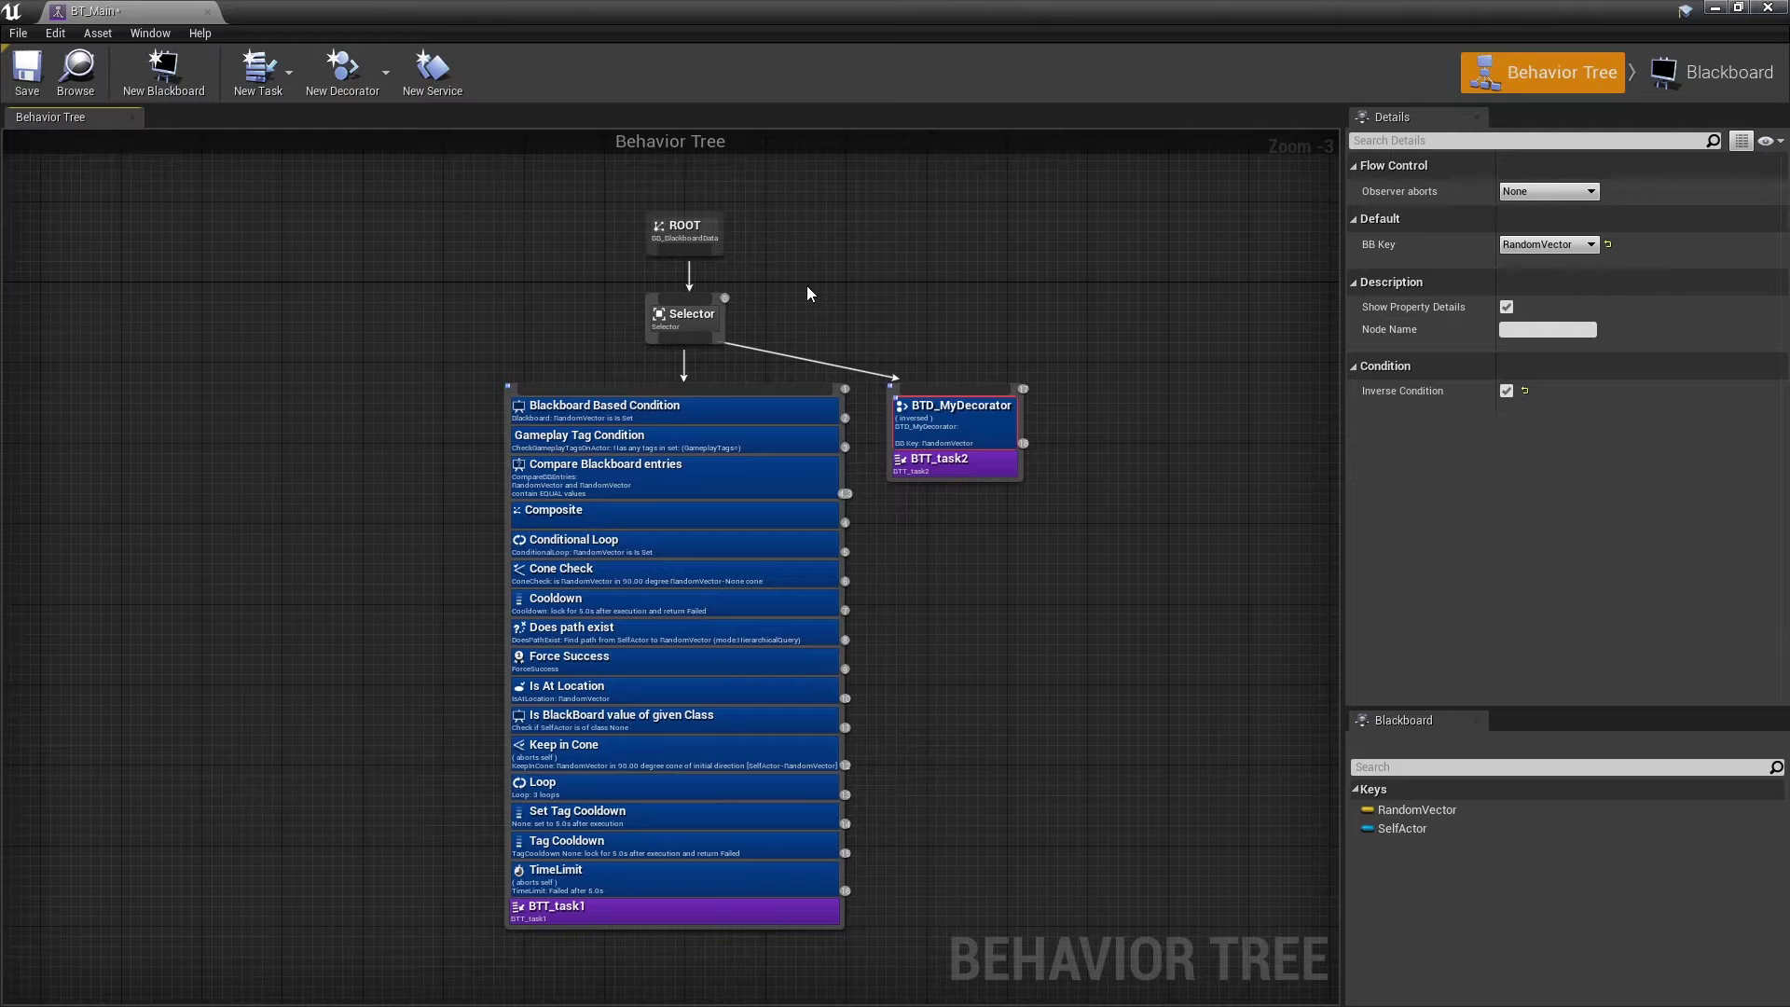
pyautogui.click(550, 358)
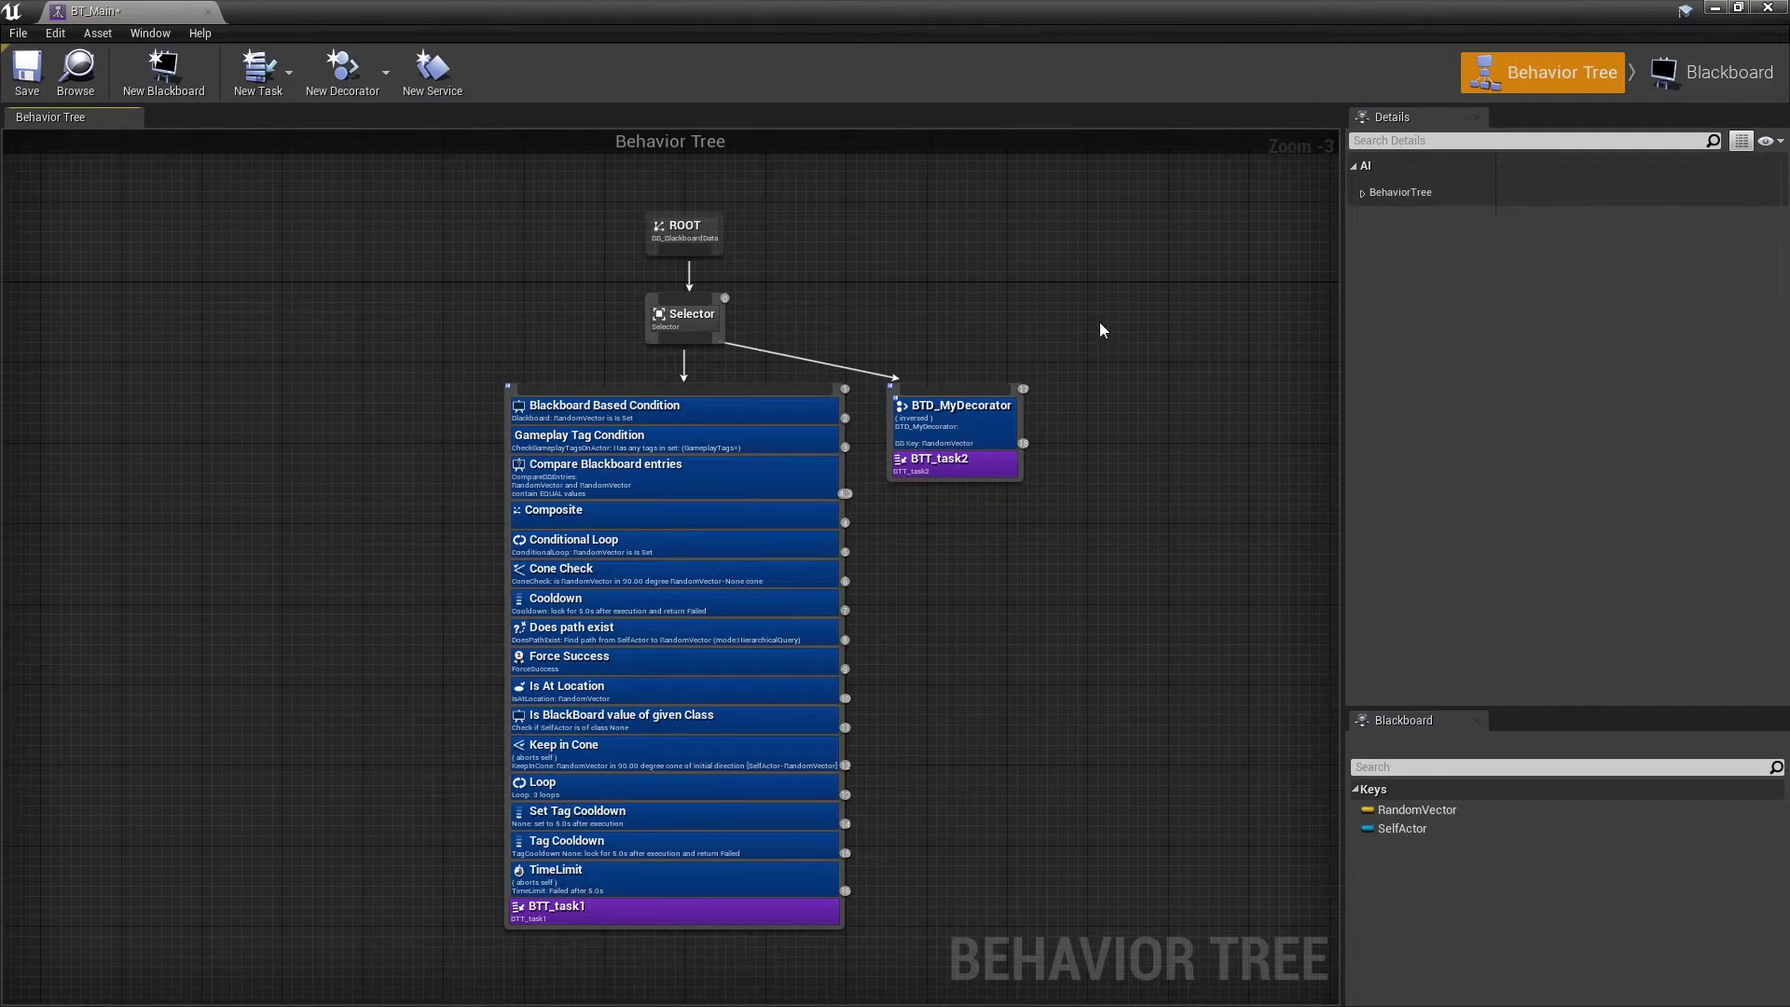
pyautogui.moveTo(1102, 307); pyautogui.dragTo(763, 516)
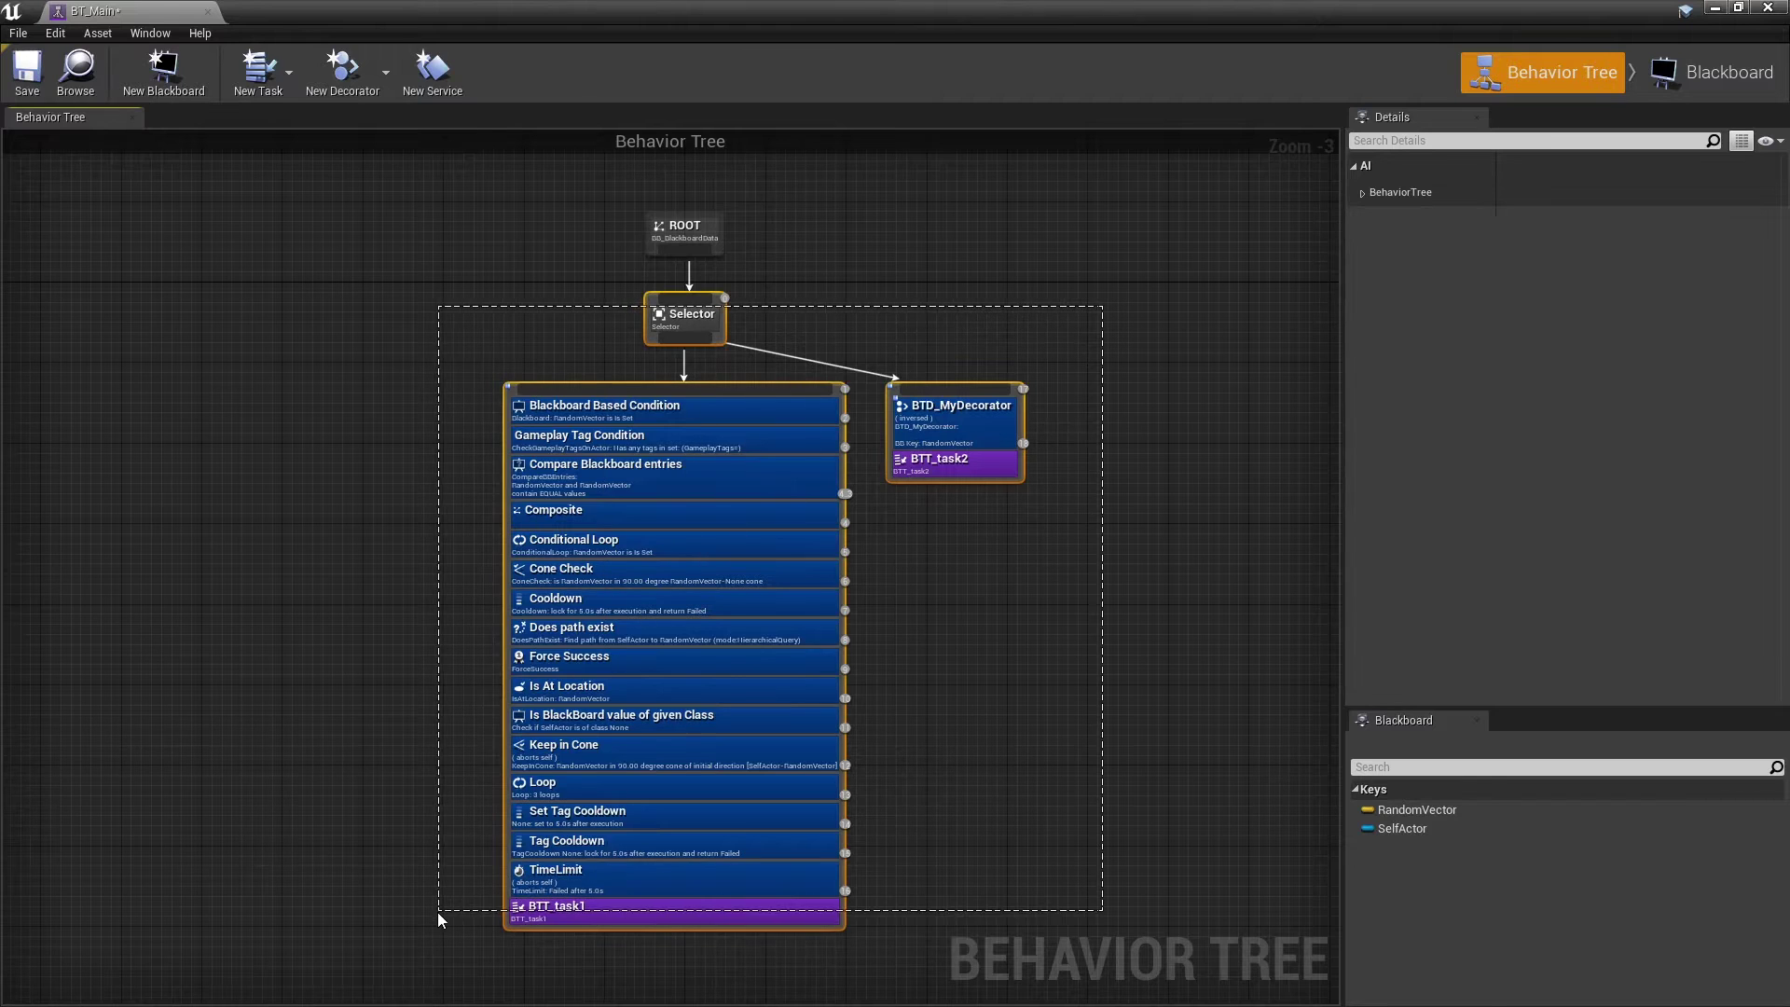
pyautogui.moveTo(438, 911); pyautogui.dragTo(471, 837)
# Delete the old Selector branch and add a Sequence node under ROOT
pyautogui.press('Delete')
pyautogui.scroll(4, 623, 296)
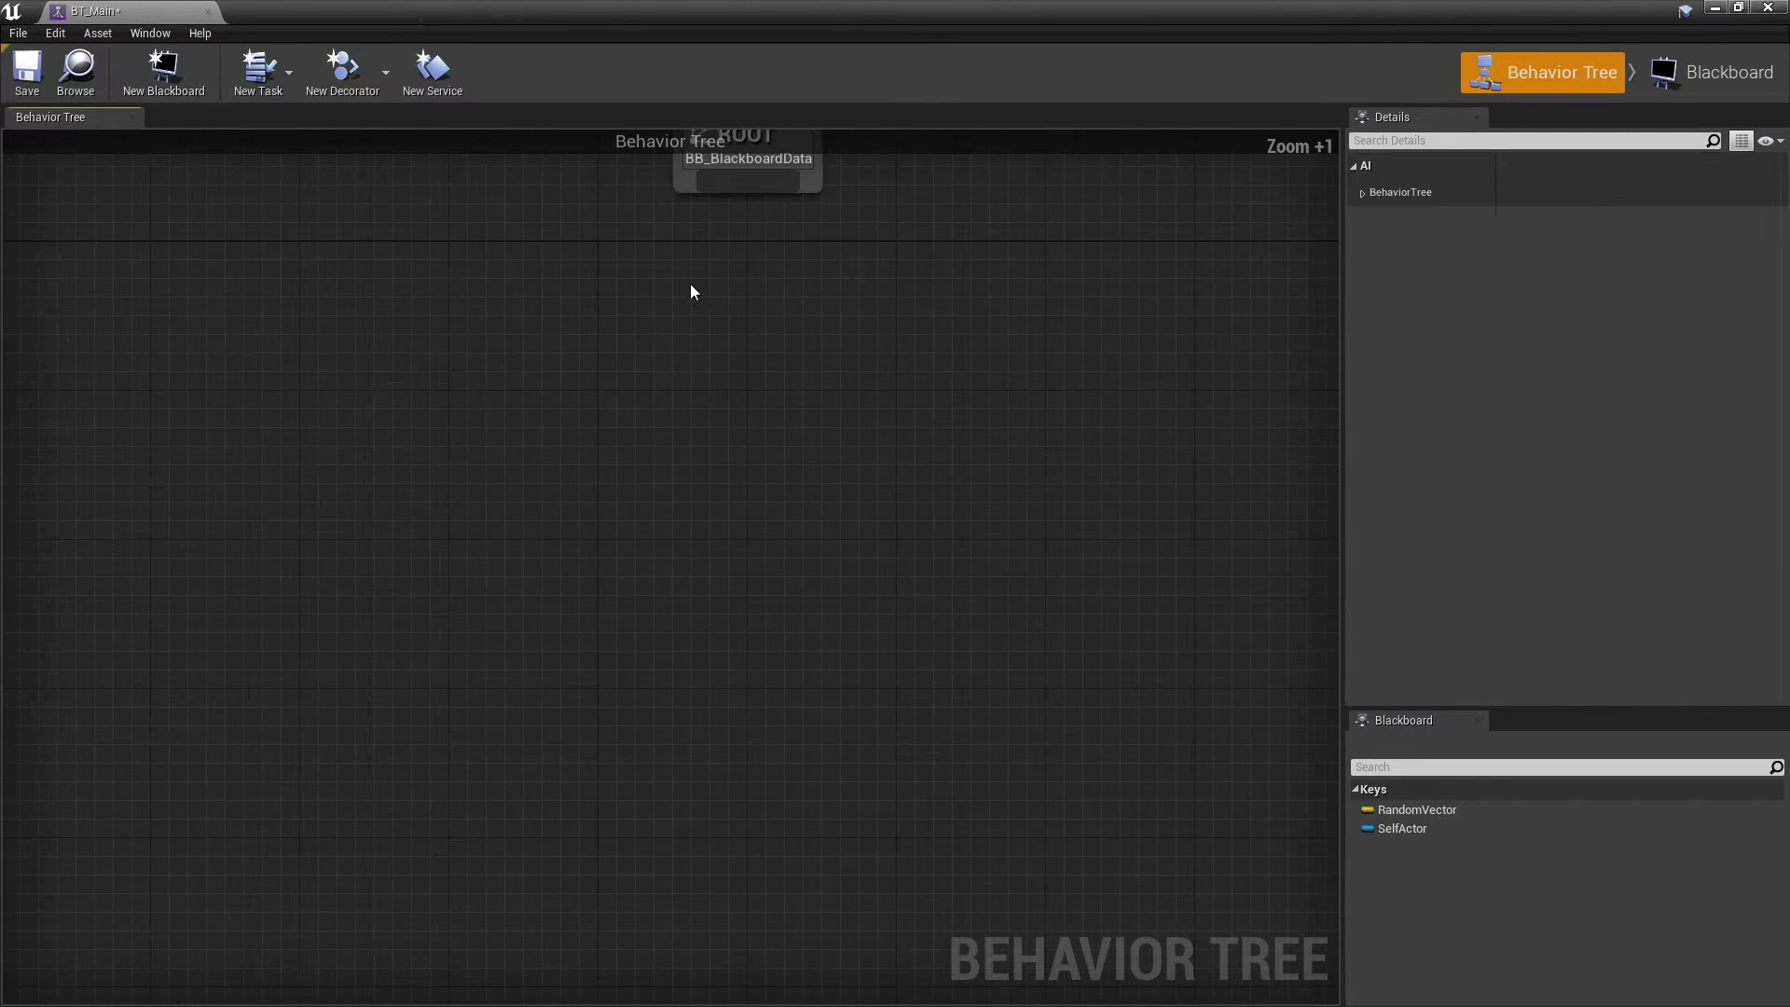
pyautogui.moveTo(701, 334); pyautogui.dragTo(699, 415)
pyautogui.click(704, 472)
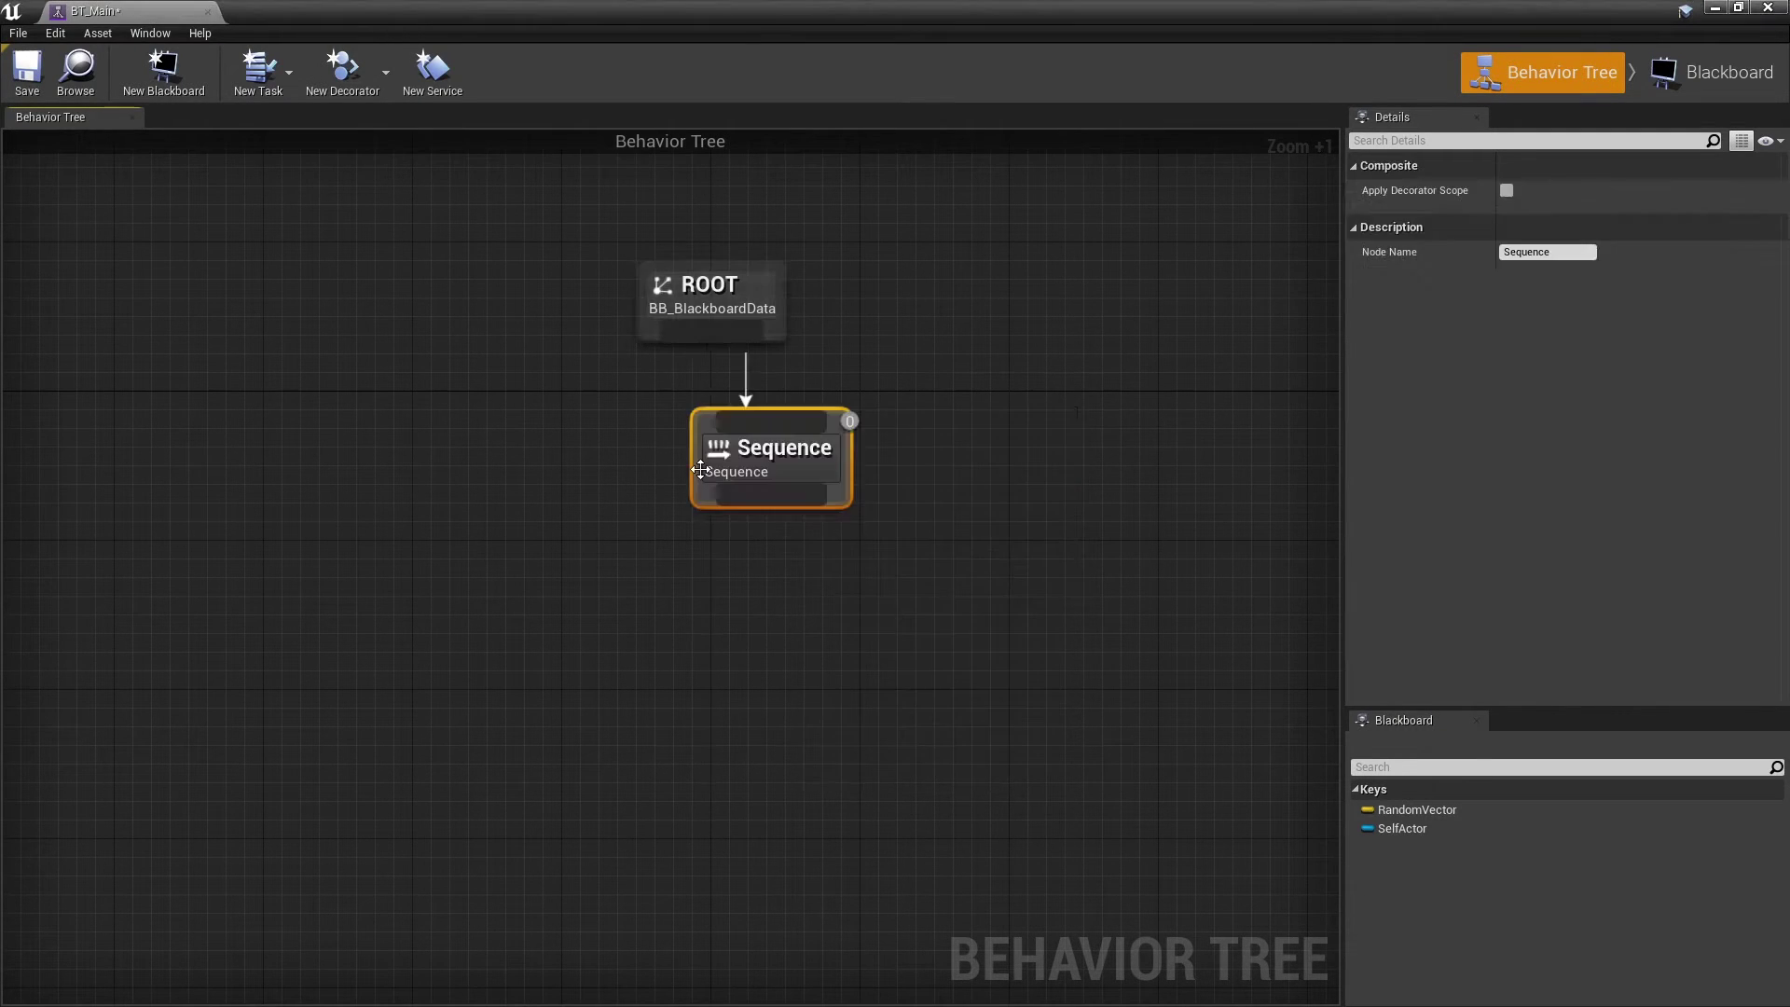
# Add BTT_GetRandomPoint, Move To and Wait as the Sequence's three children
pyautogui.moveTo(698, 494); pyautogui.dragTo(618, 565)
pyautogui.click(623, 606)
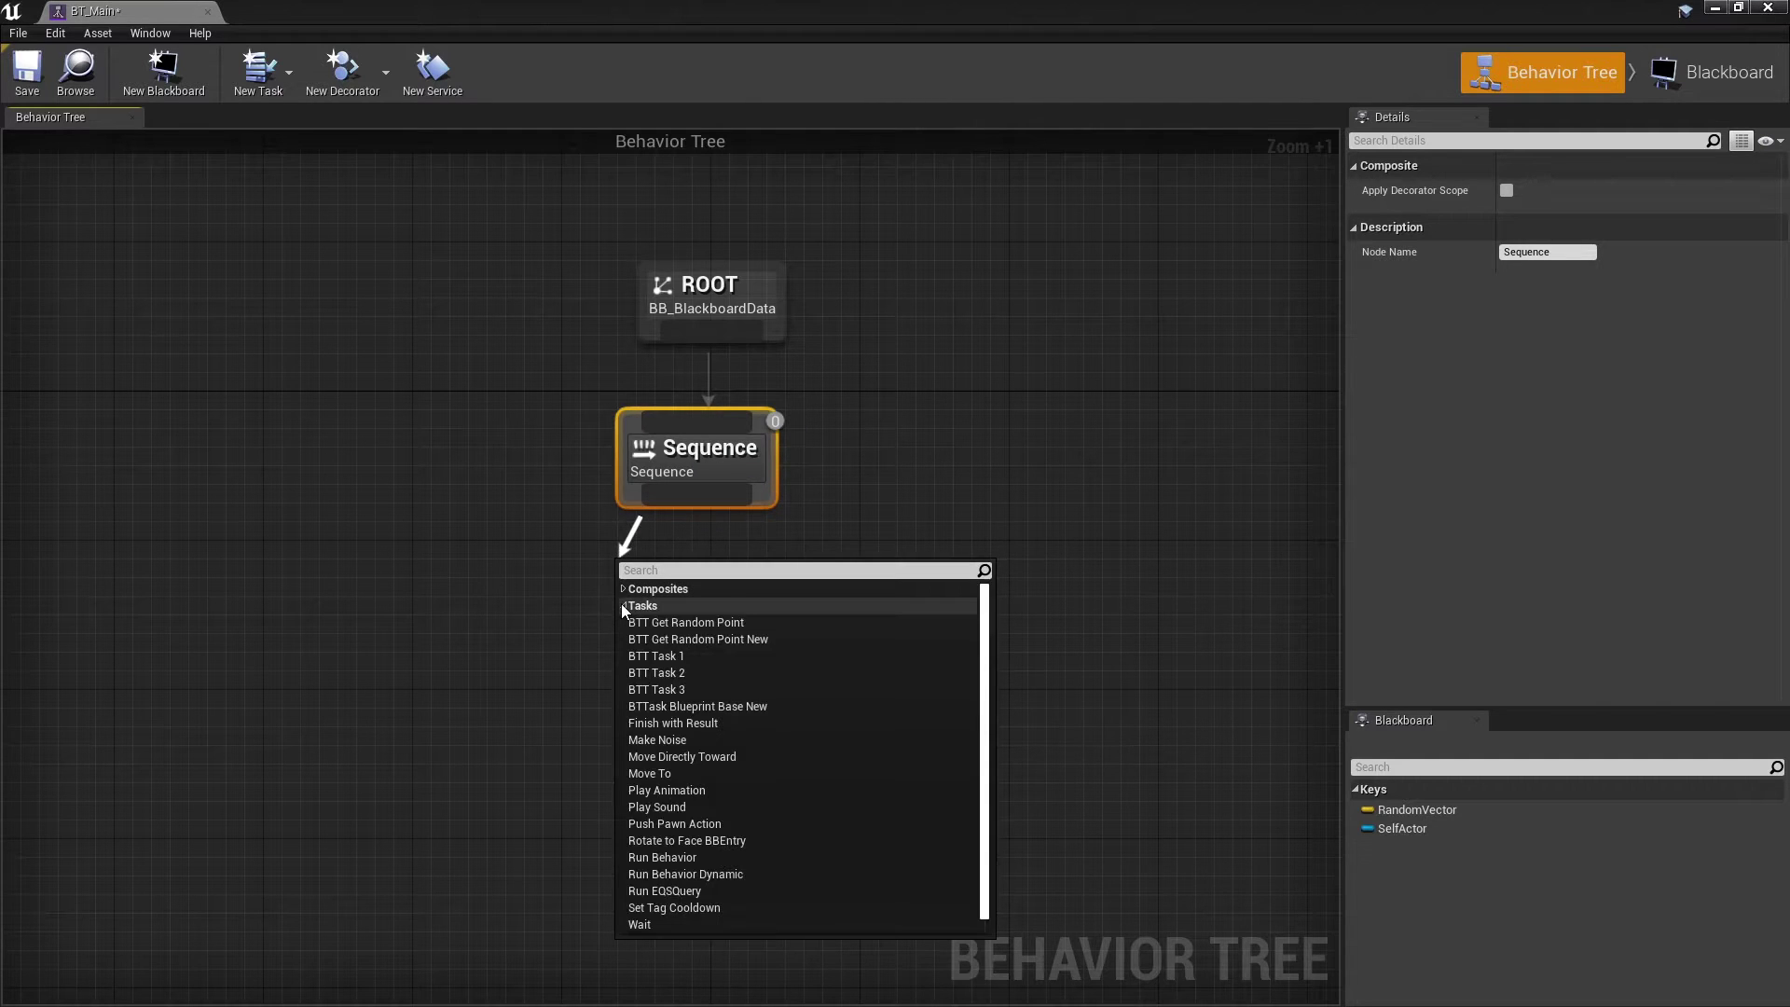
pyautogui.click(652, 621)
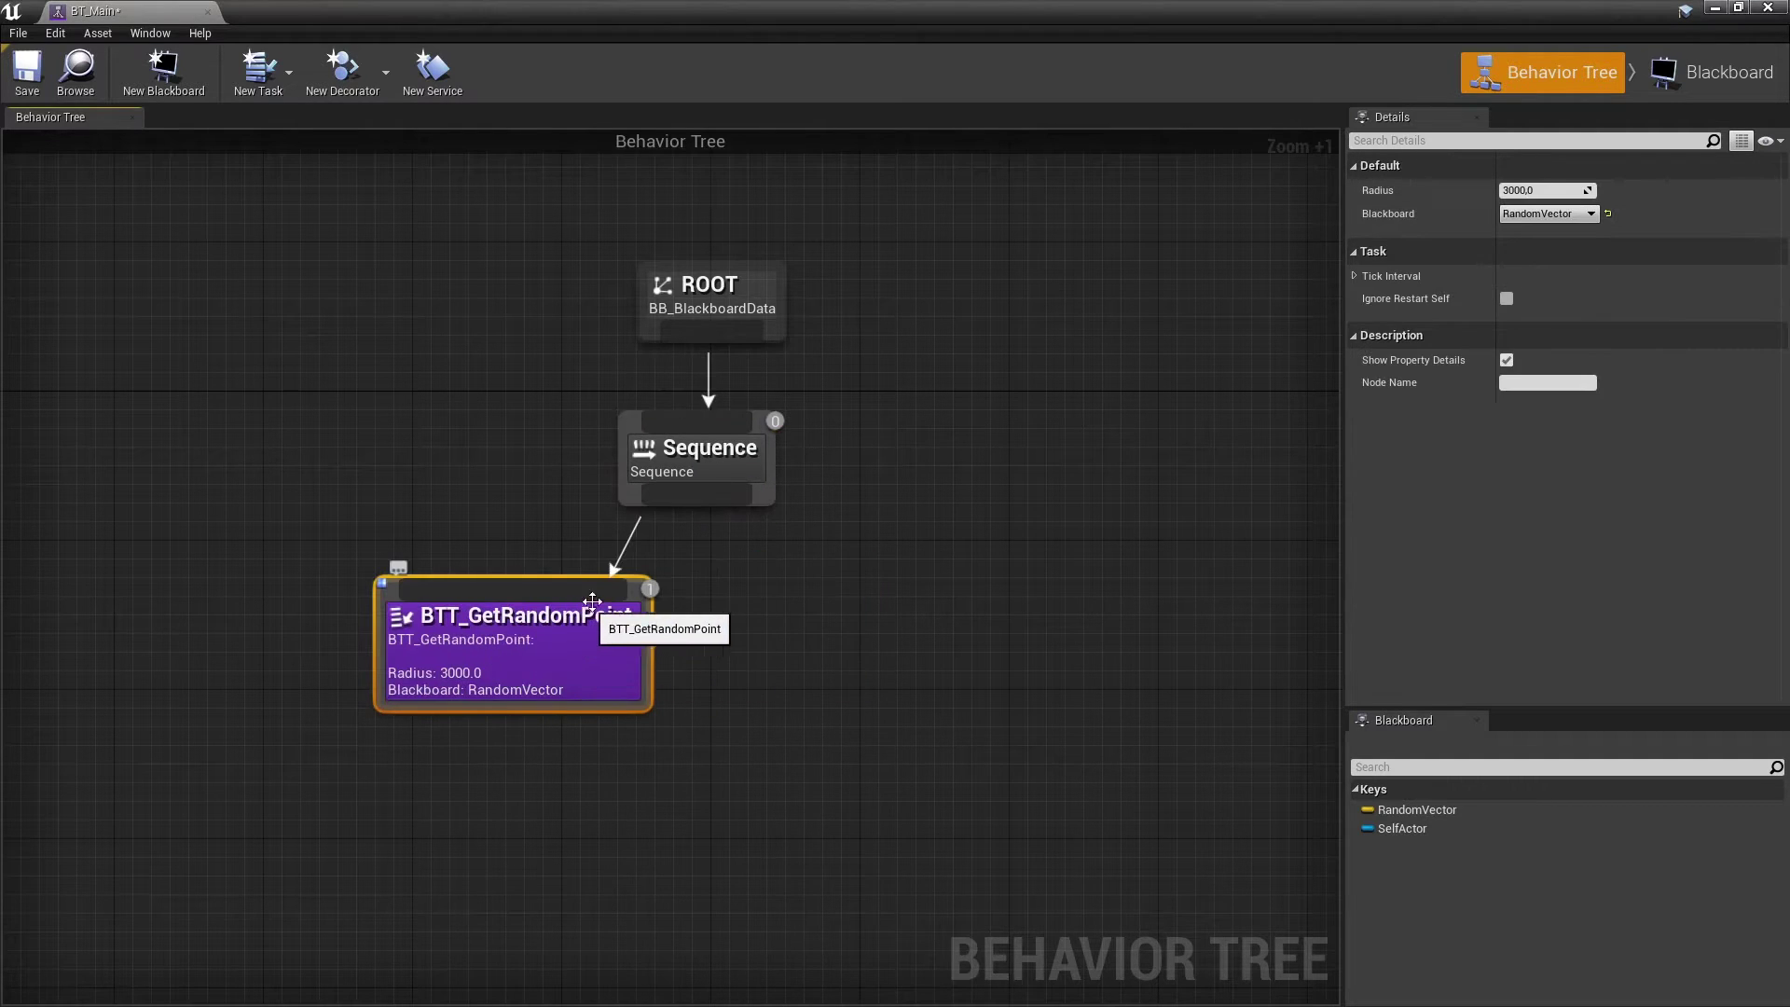
pyautogui.moveTo(704, 505); pyautogui.dragTo(737, 597)
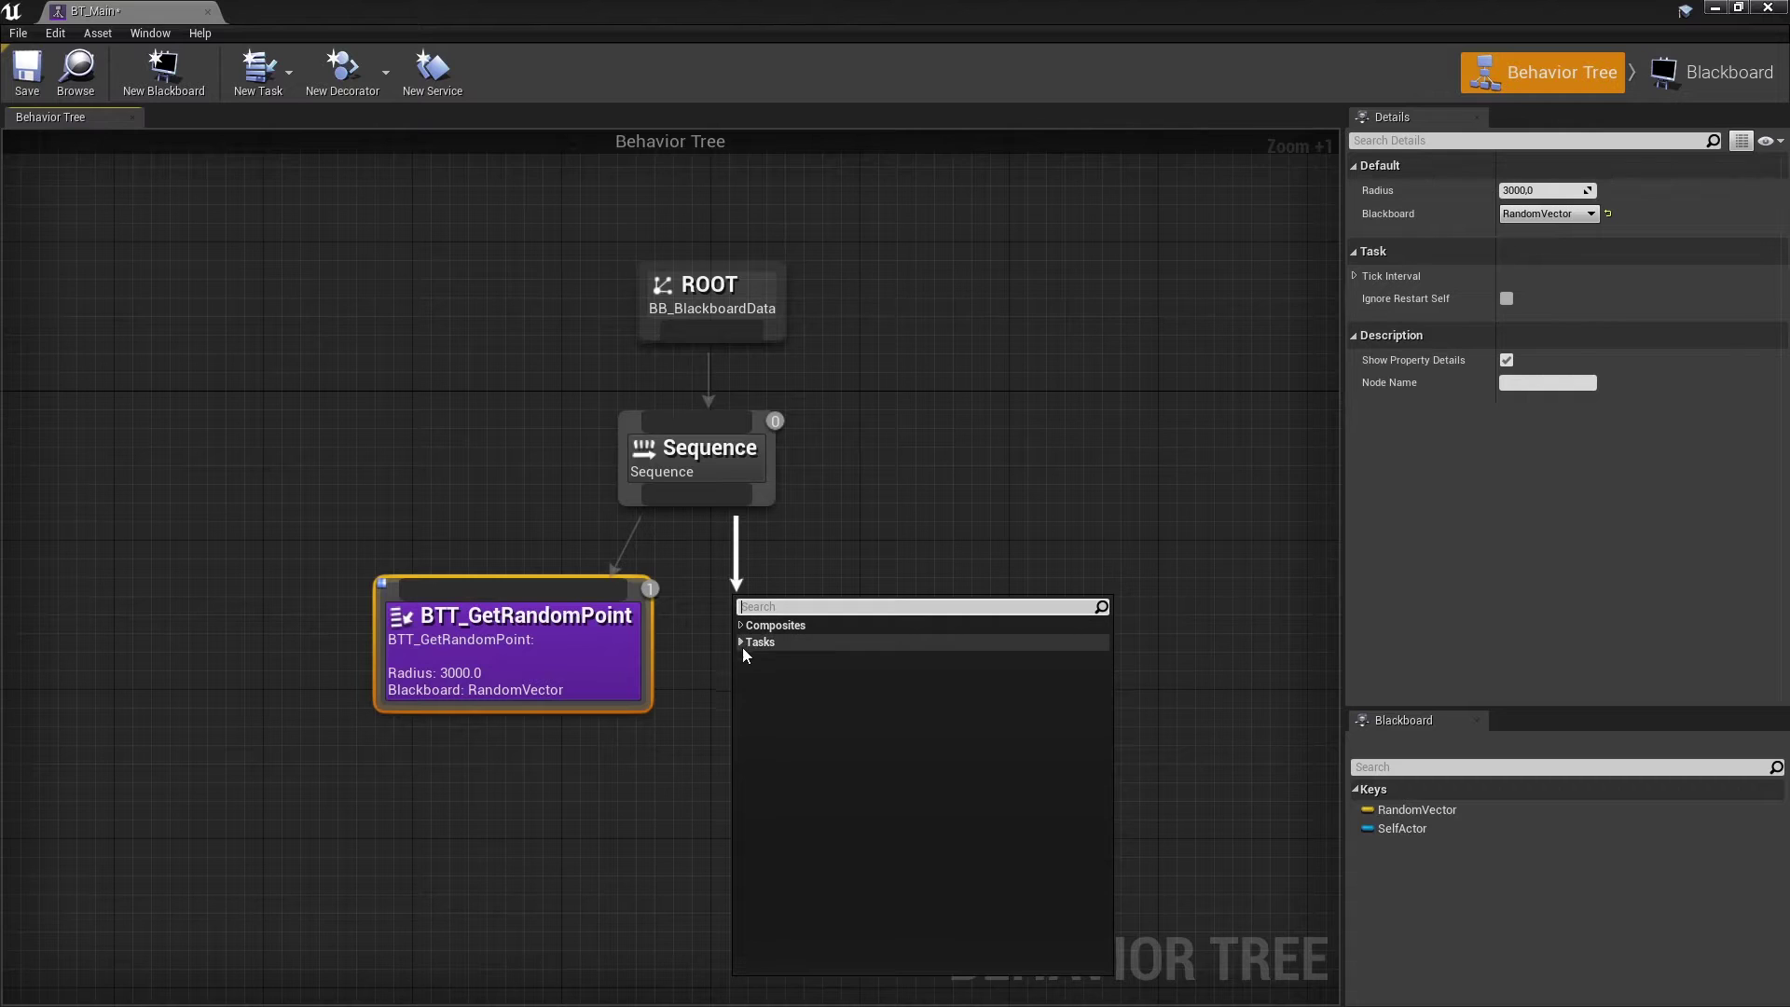
pyautogui.click(741, 643)
pyautogui.click(802, 807)
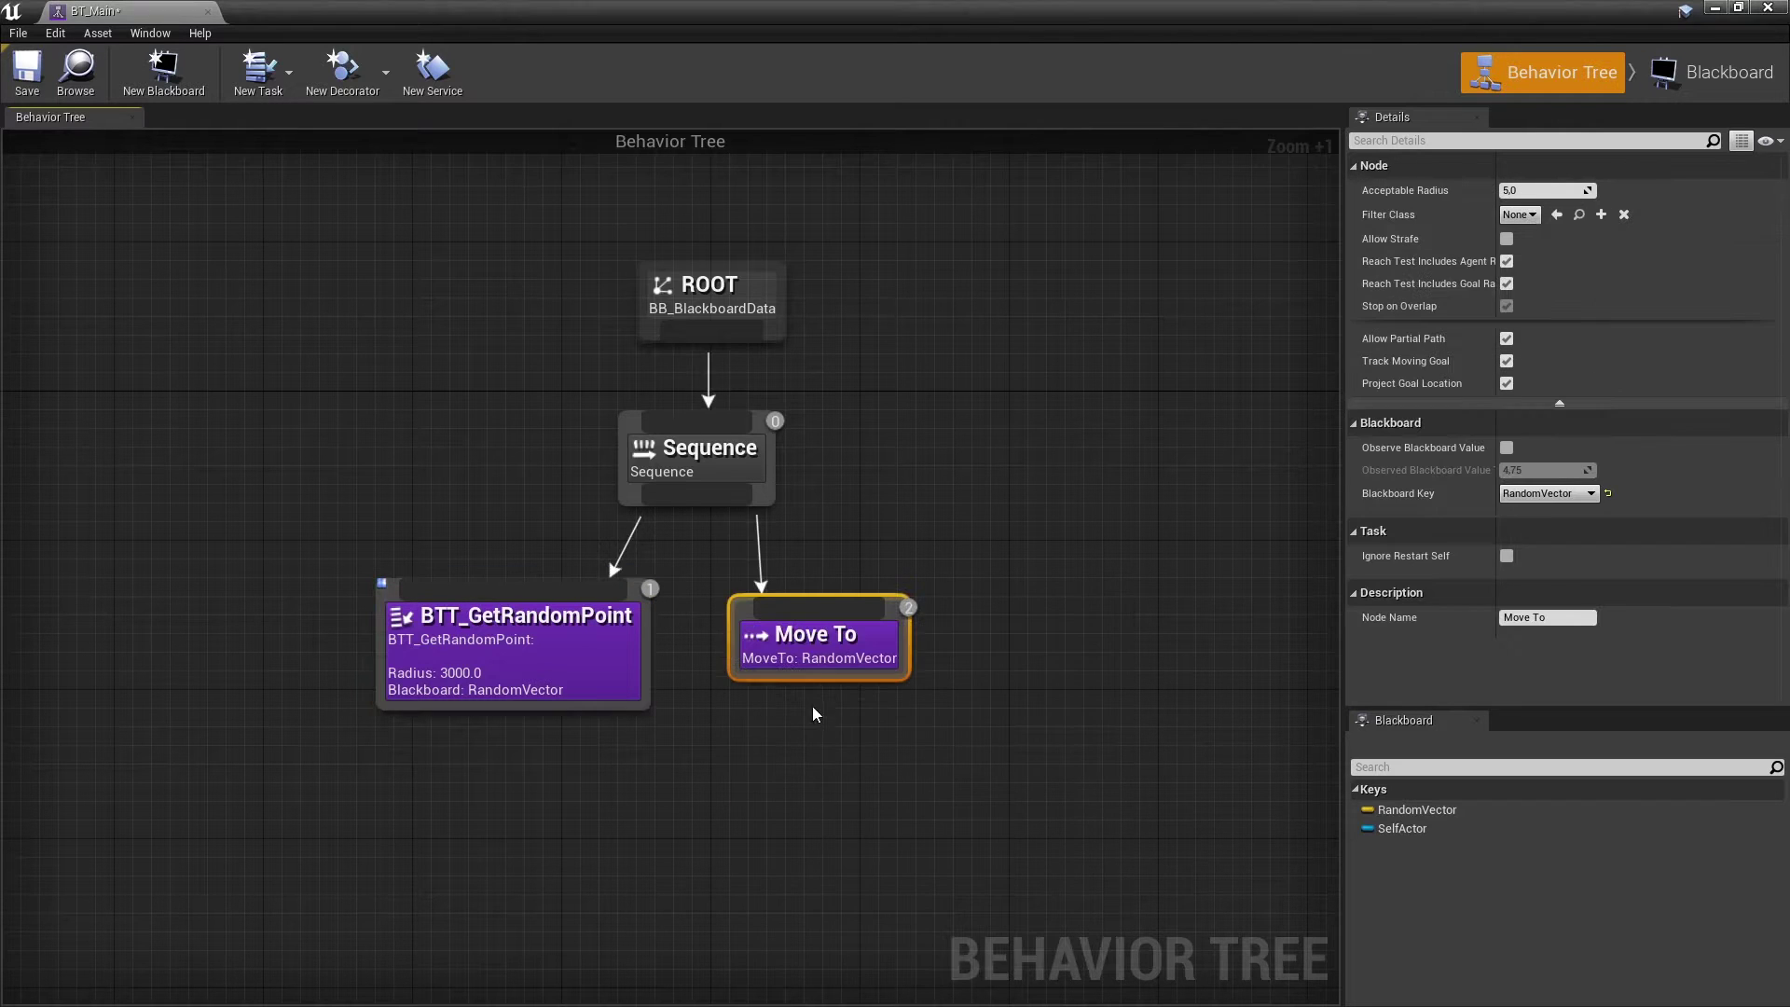
pyautogui.moveTo(813, 658); pyautogui.dragTo(794, 657)
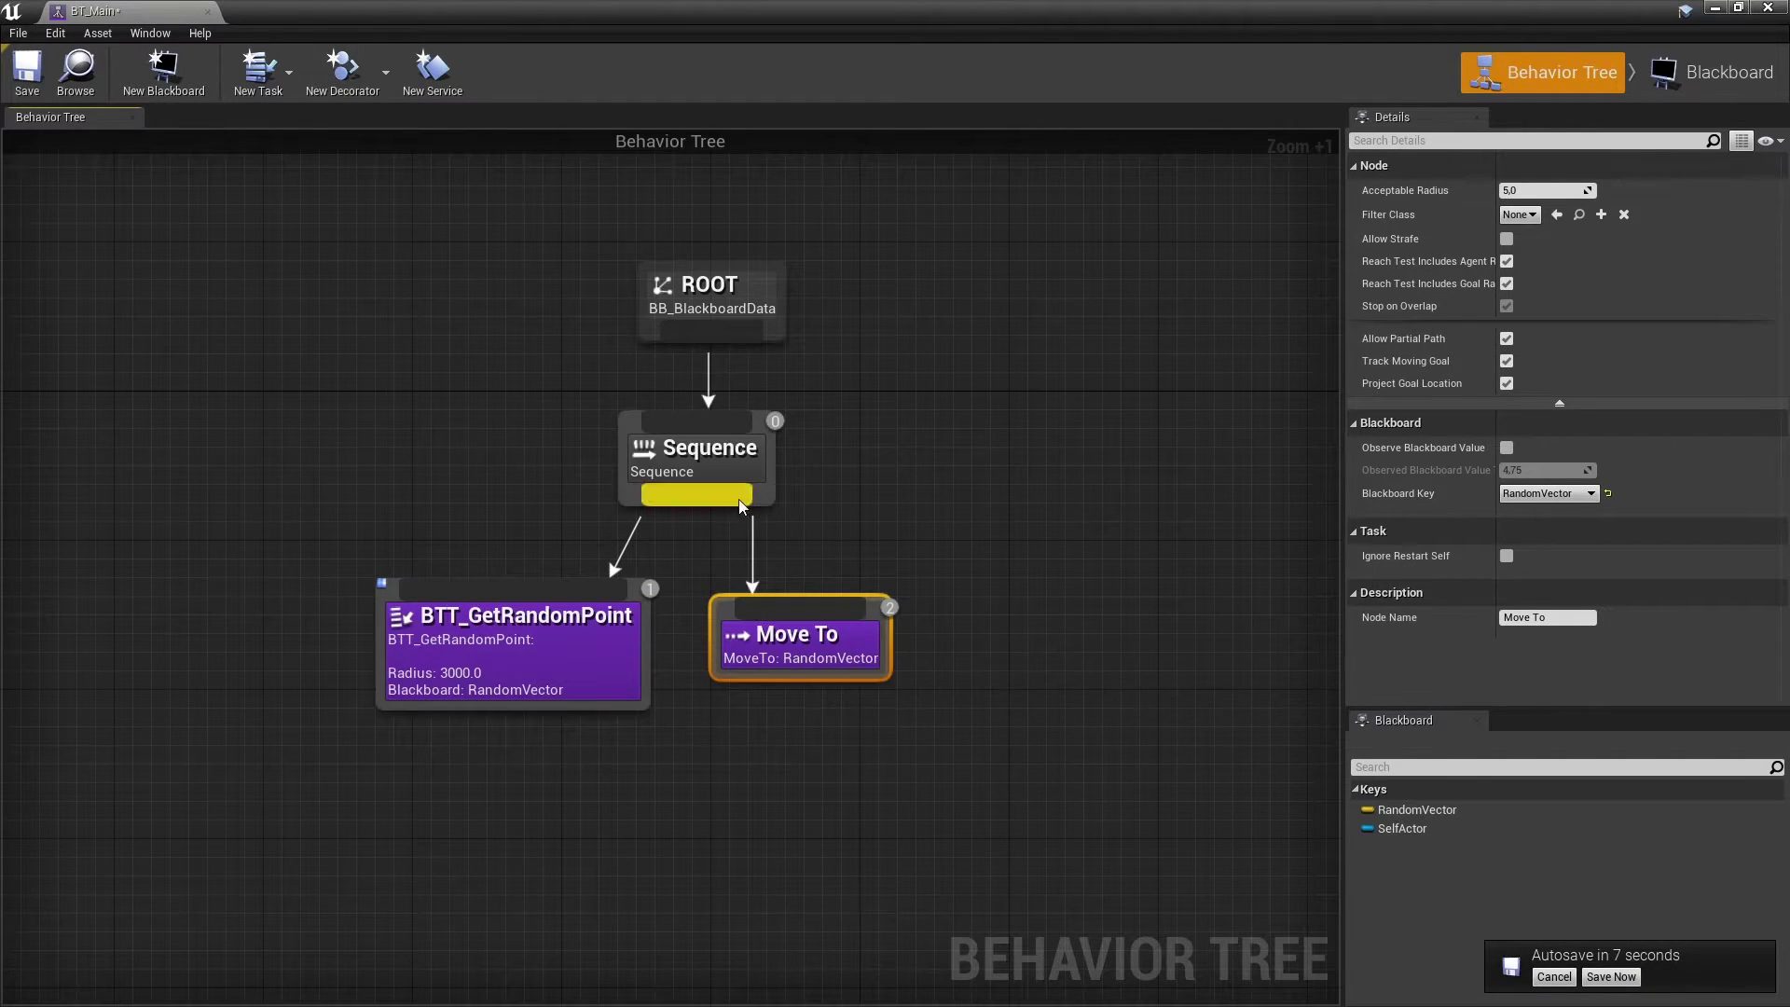
pyautogui.moveTo(738, 499)
pyautogui.mouseDown()
pyautogui.moveTo(1093, 607)
pyautogui.moveTo(995, 658)
pyautogui.mouseUp()
pyautogui.write('wait')
pyautogui.press('Return')
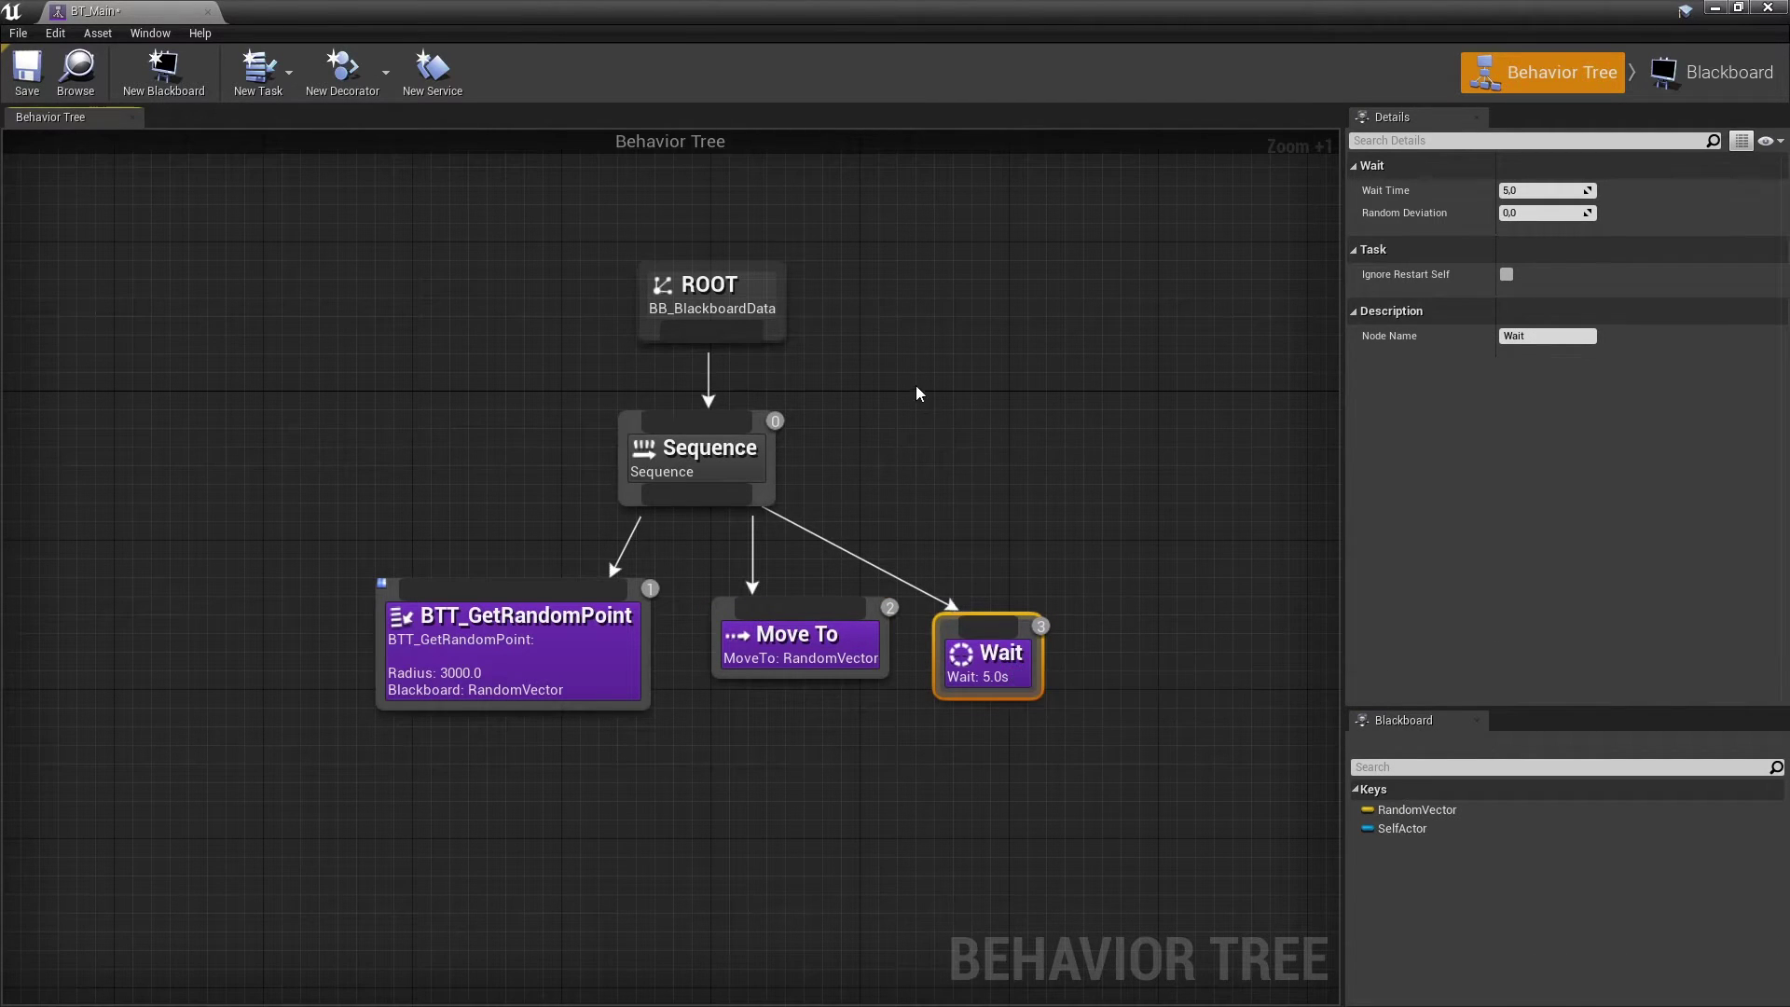
pyautogui.rightClick(845, 304)
pyautogui.click(853, 335)
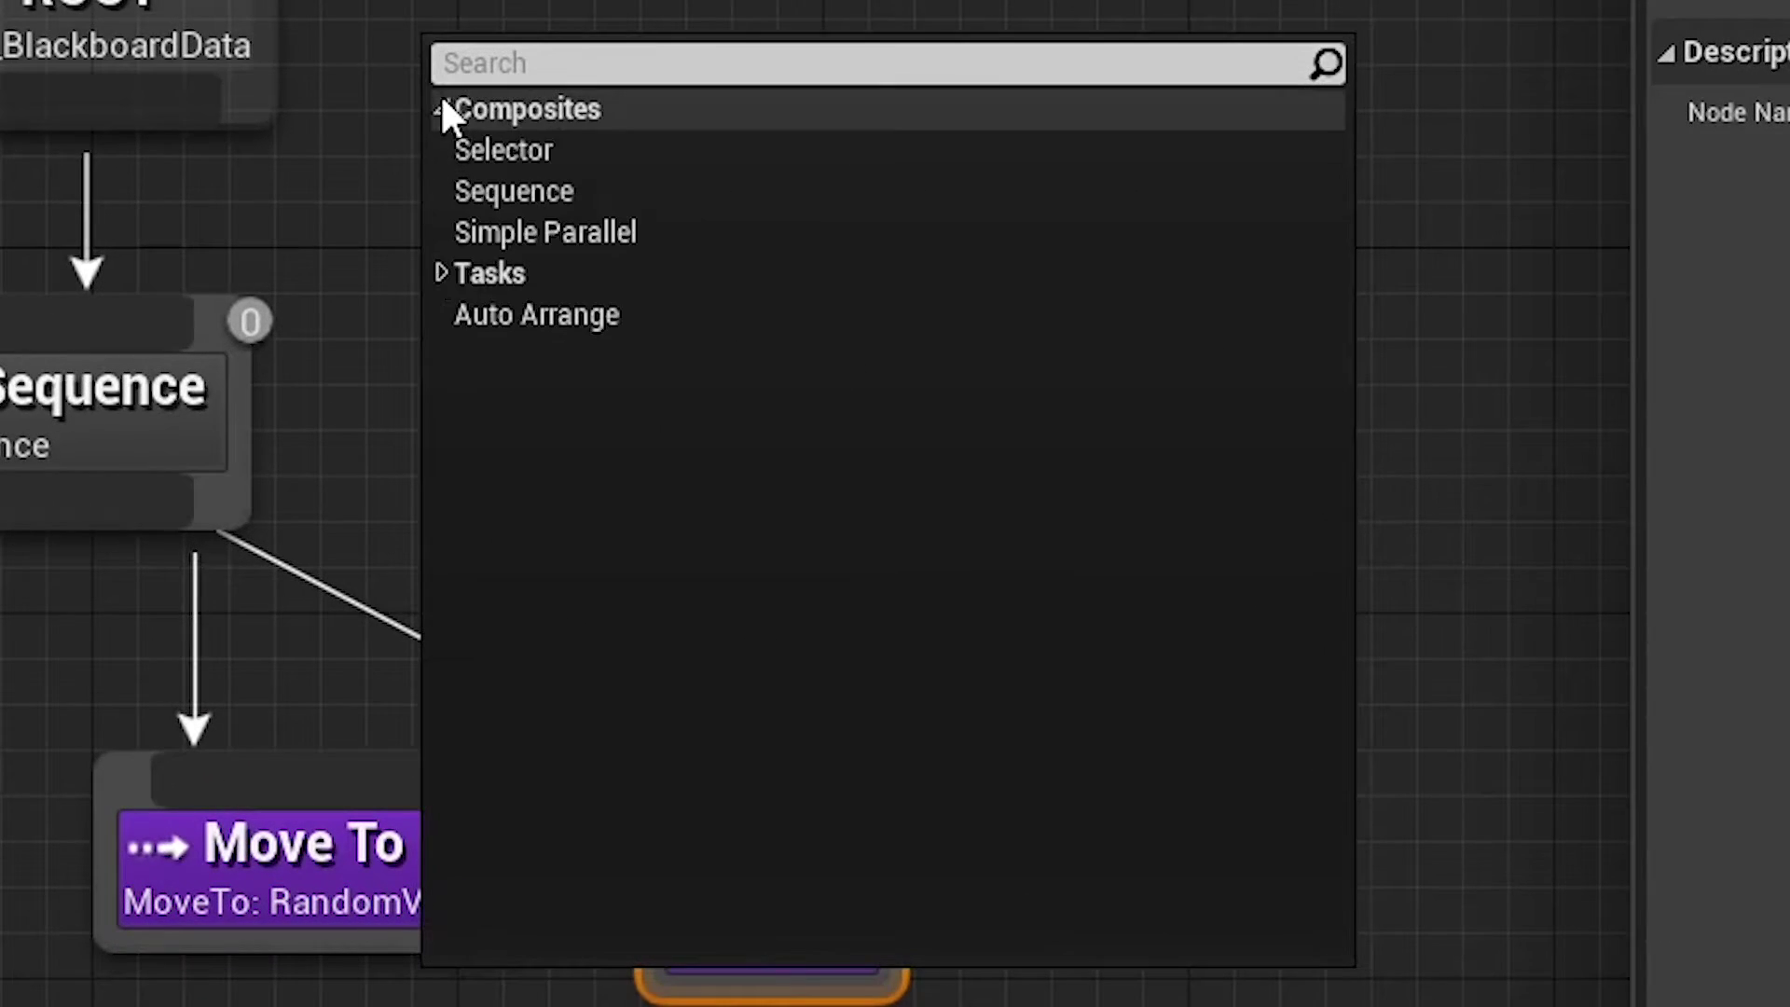
pyautogui.click(853, 401)
pyautogui.scroll(-3, 705, 641)
pyautogui.click(494, 855)
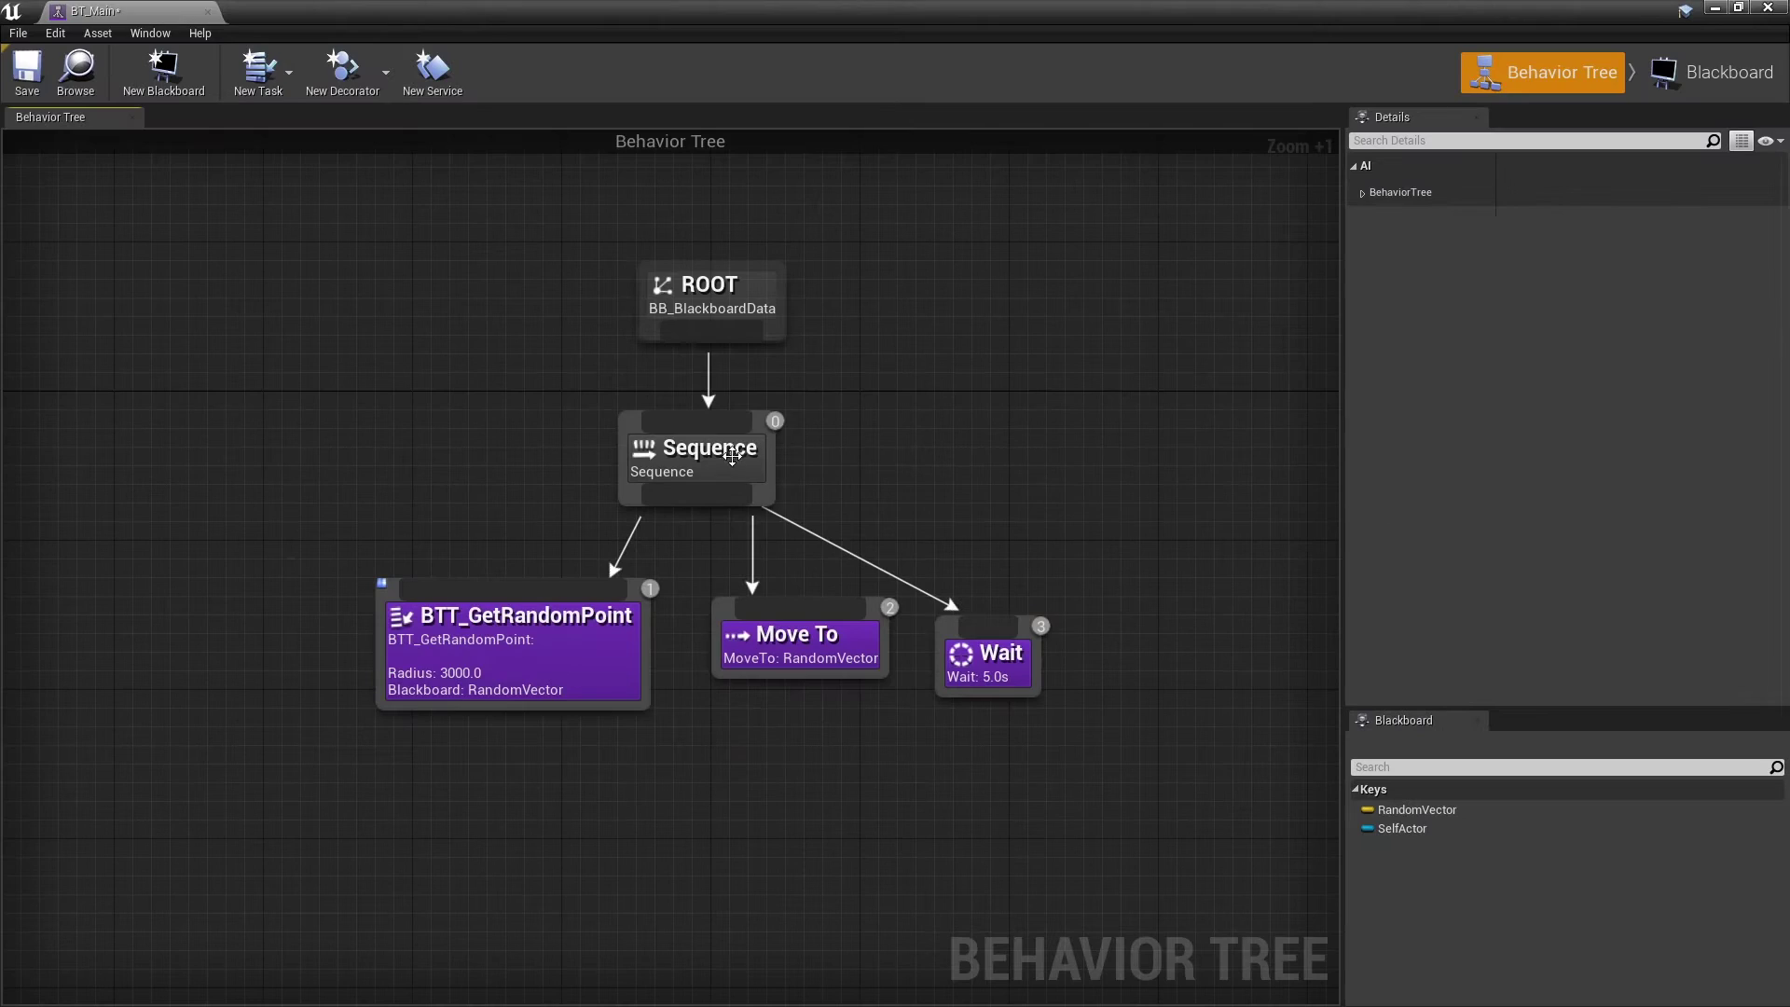
pyautogui.click(725, 460)
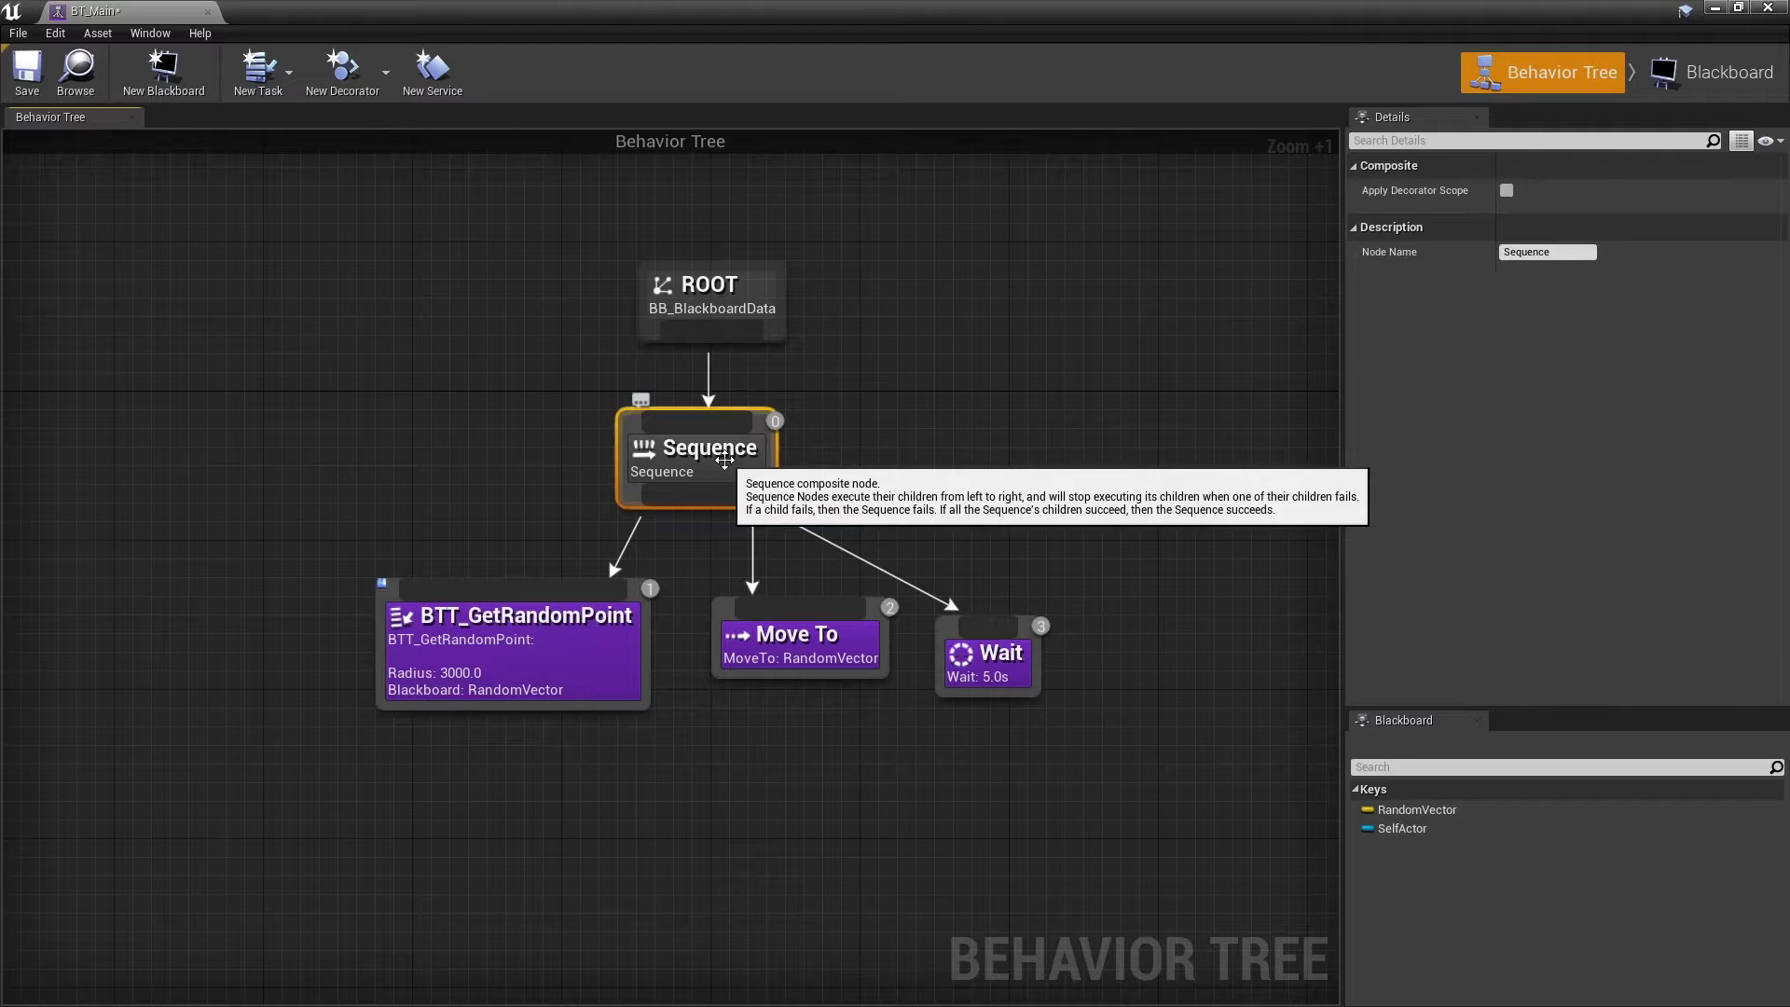
pyautogui.click(818, 657)
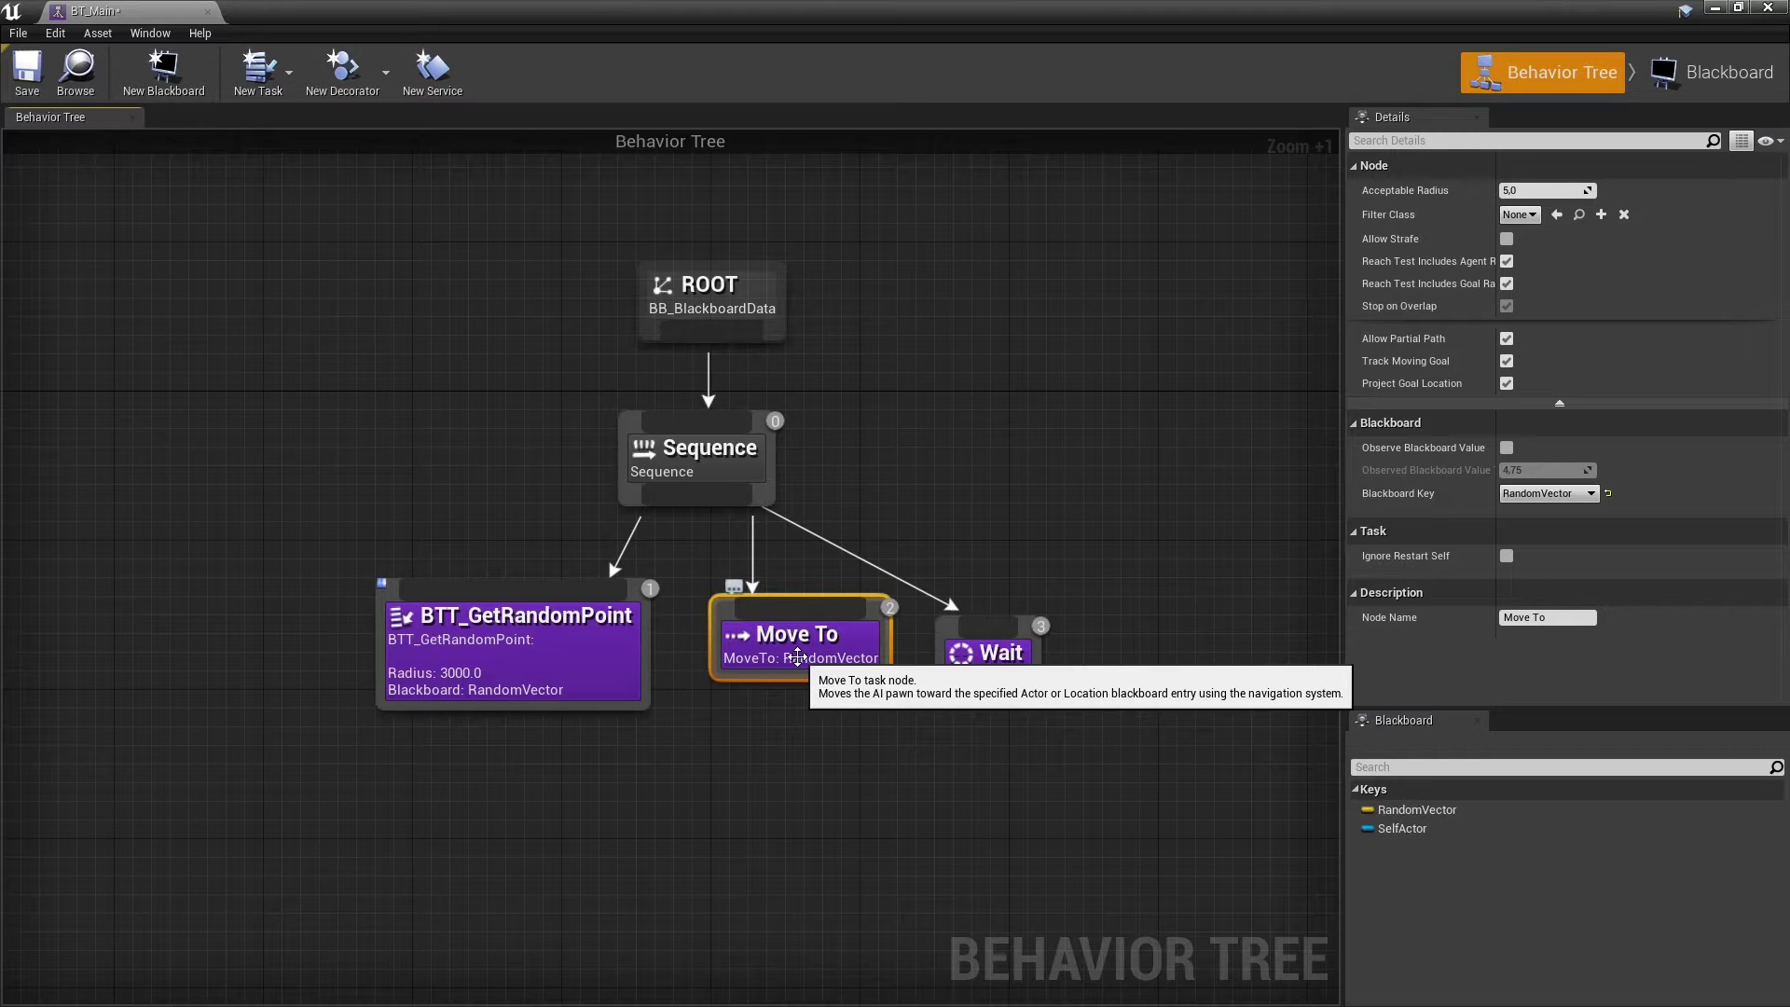
pyautogui.click(545, 644)
pyautogui.click(792, 648)
pyautogui.click(979, 662)
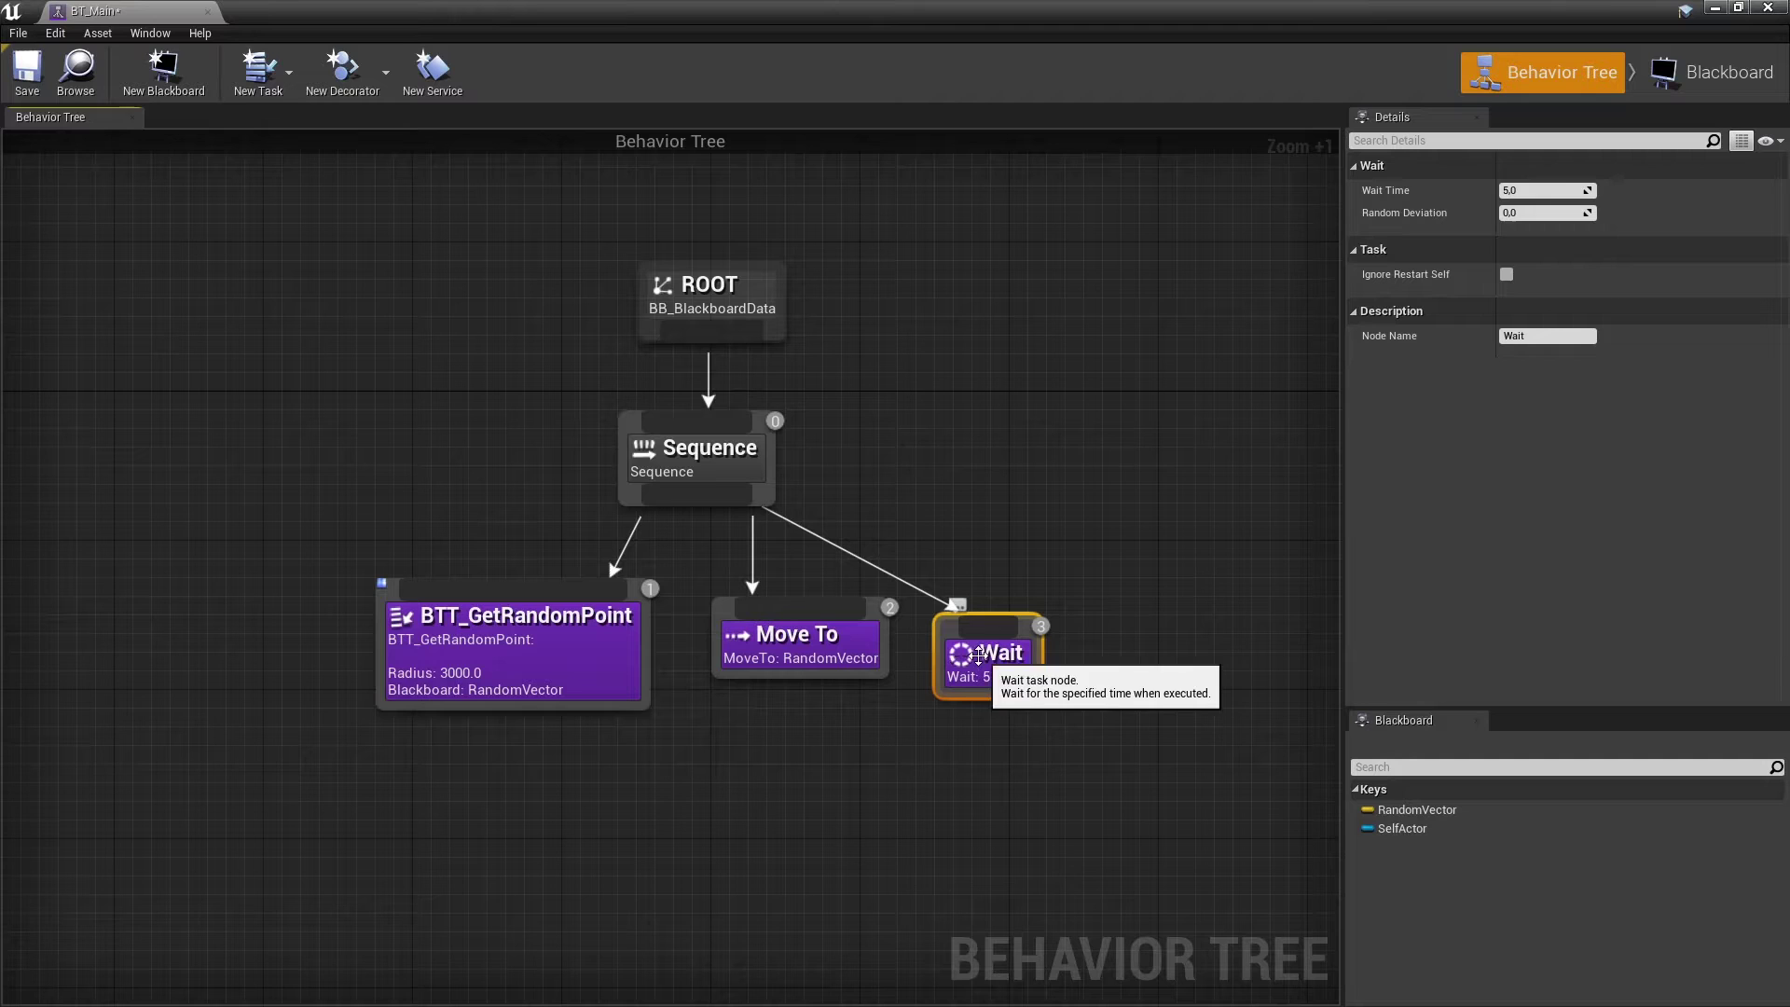
pyautogui.click(722, 471)
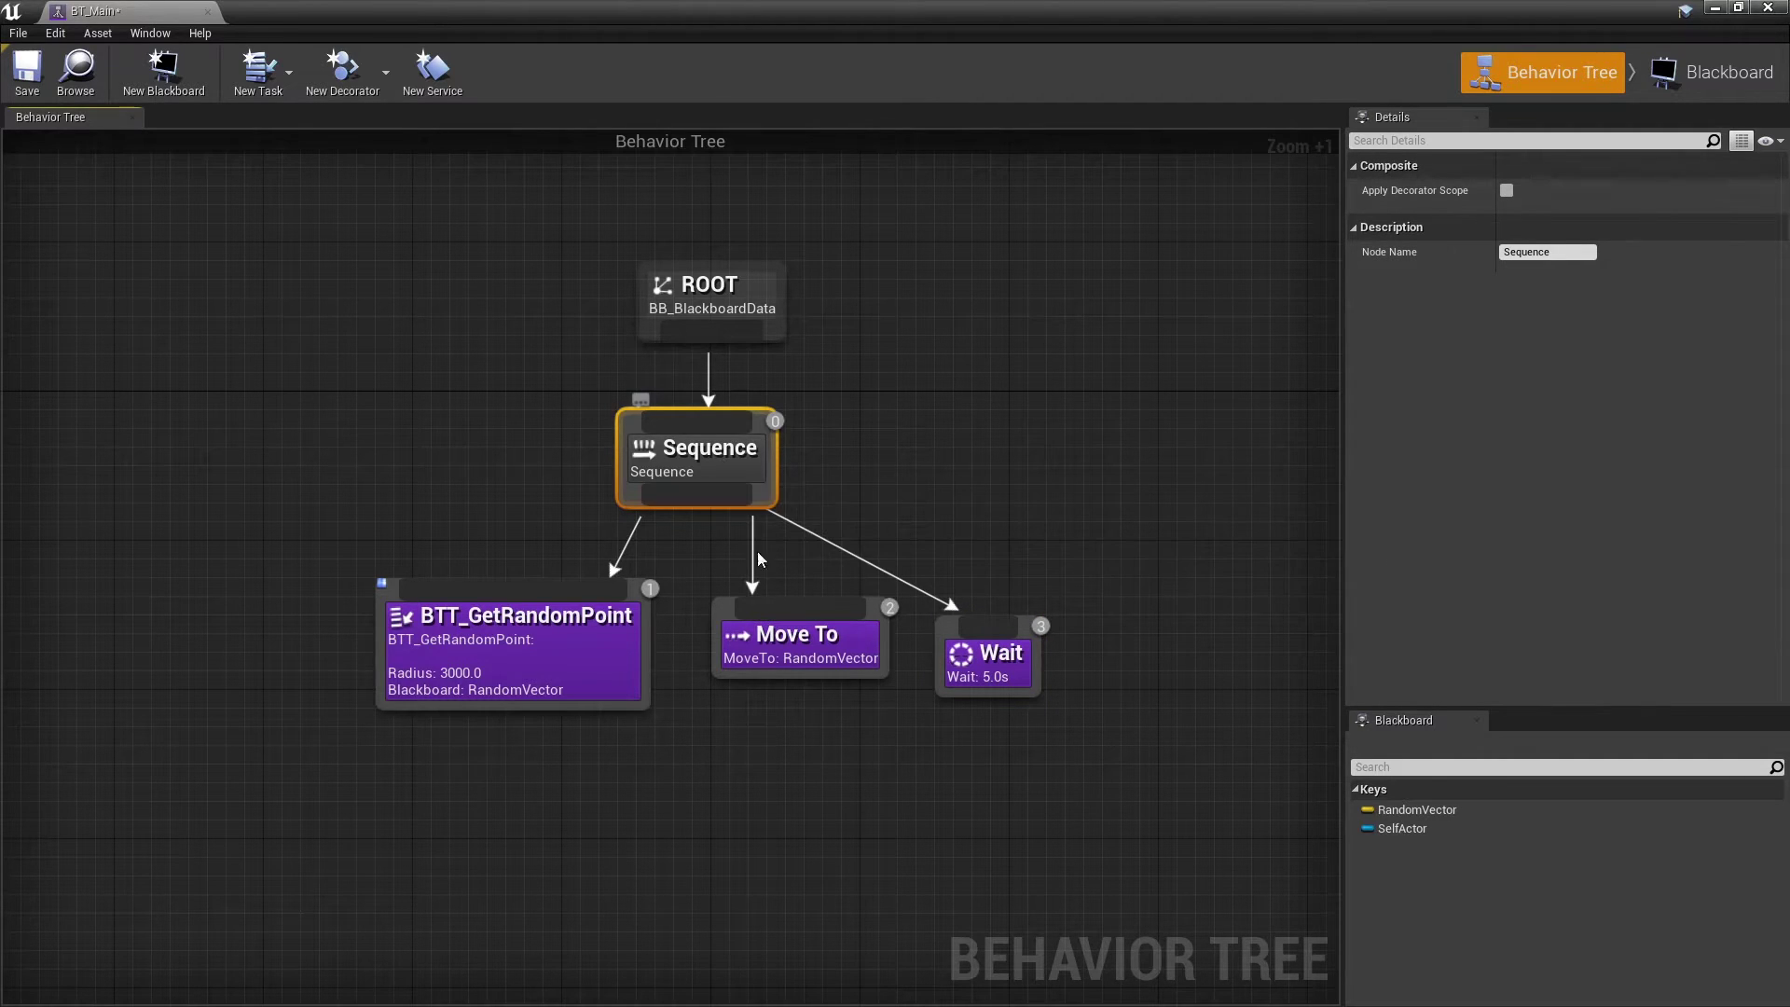
# Add a Set default focus service to Move To and check its Blackboard Key is RandomVector
pyautogui.click(770, 634)
pyautogui.rightClick(770, 634)
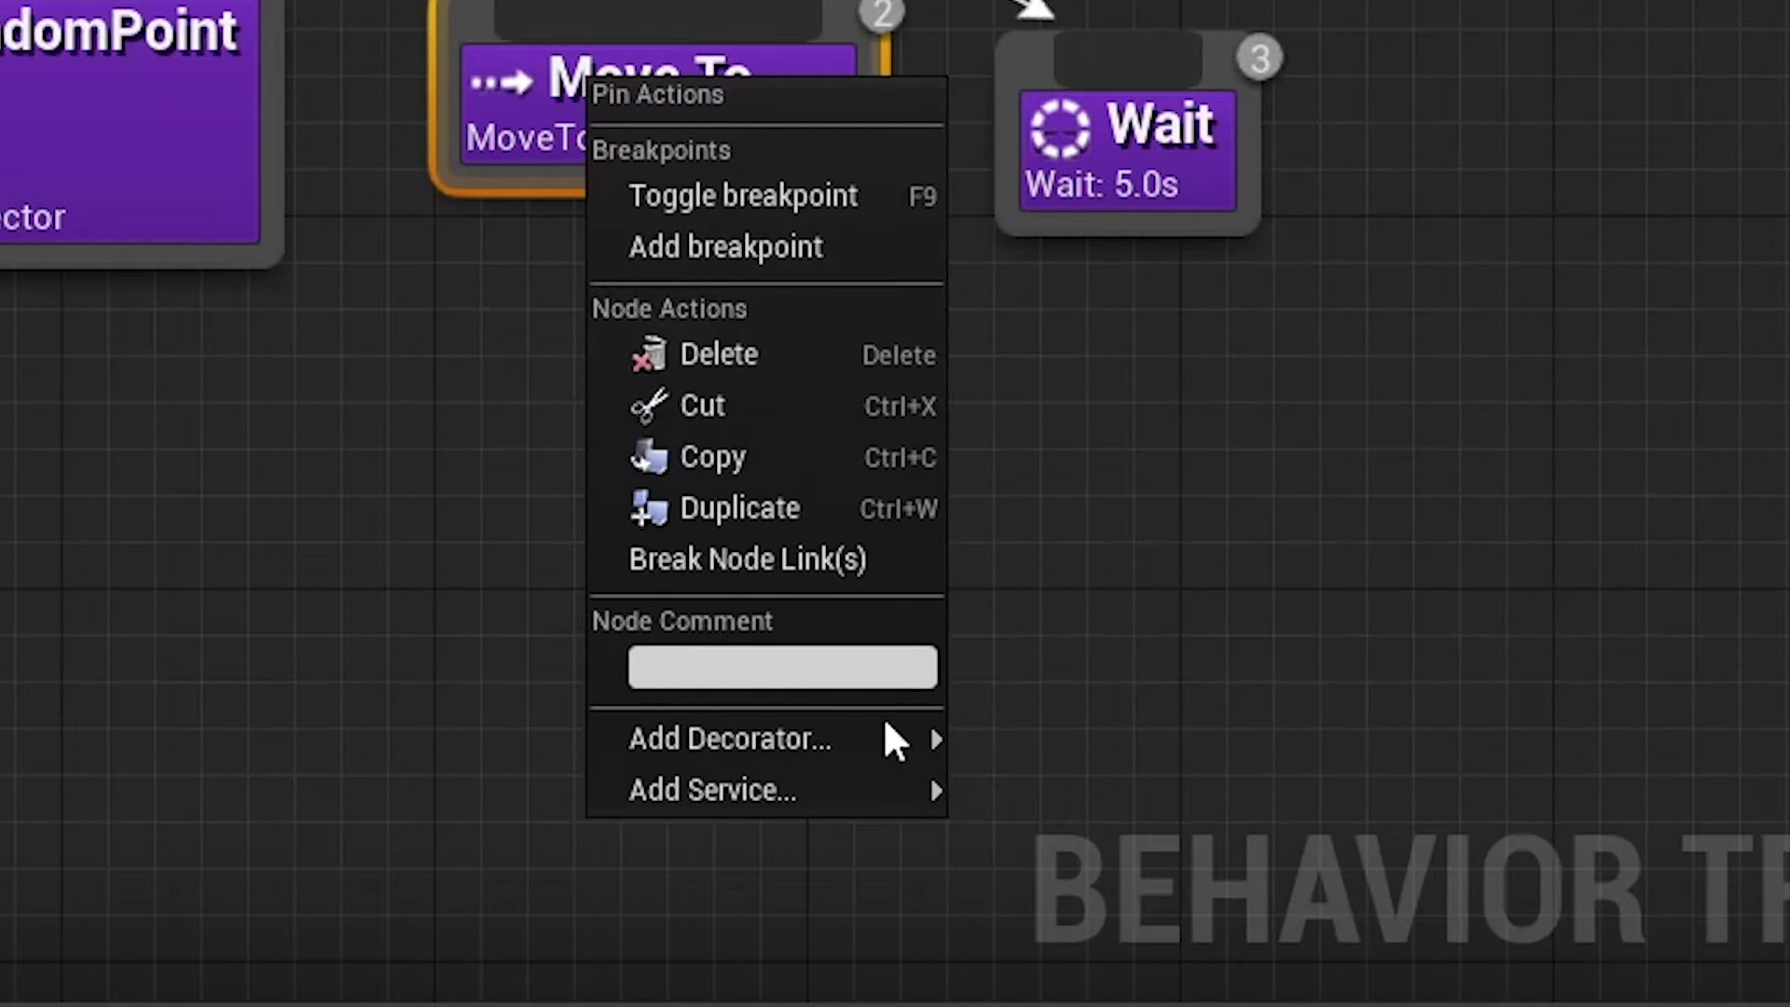
pyautogui.moveTo(872, 791)
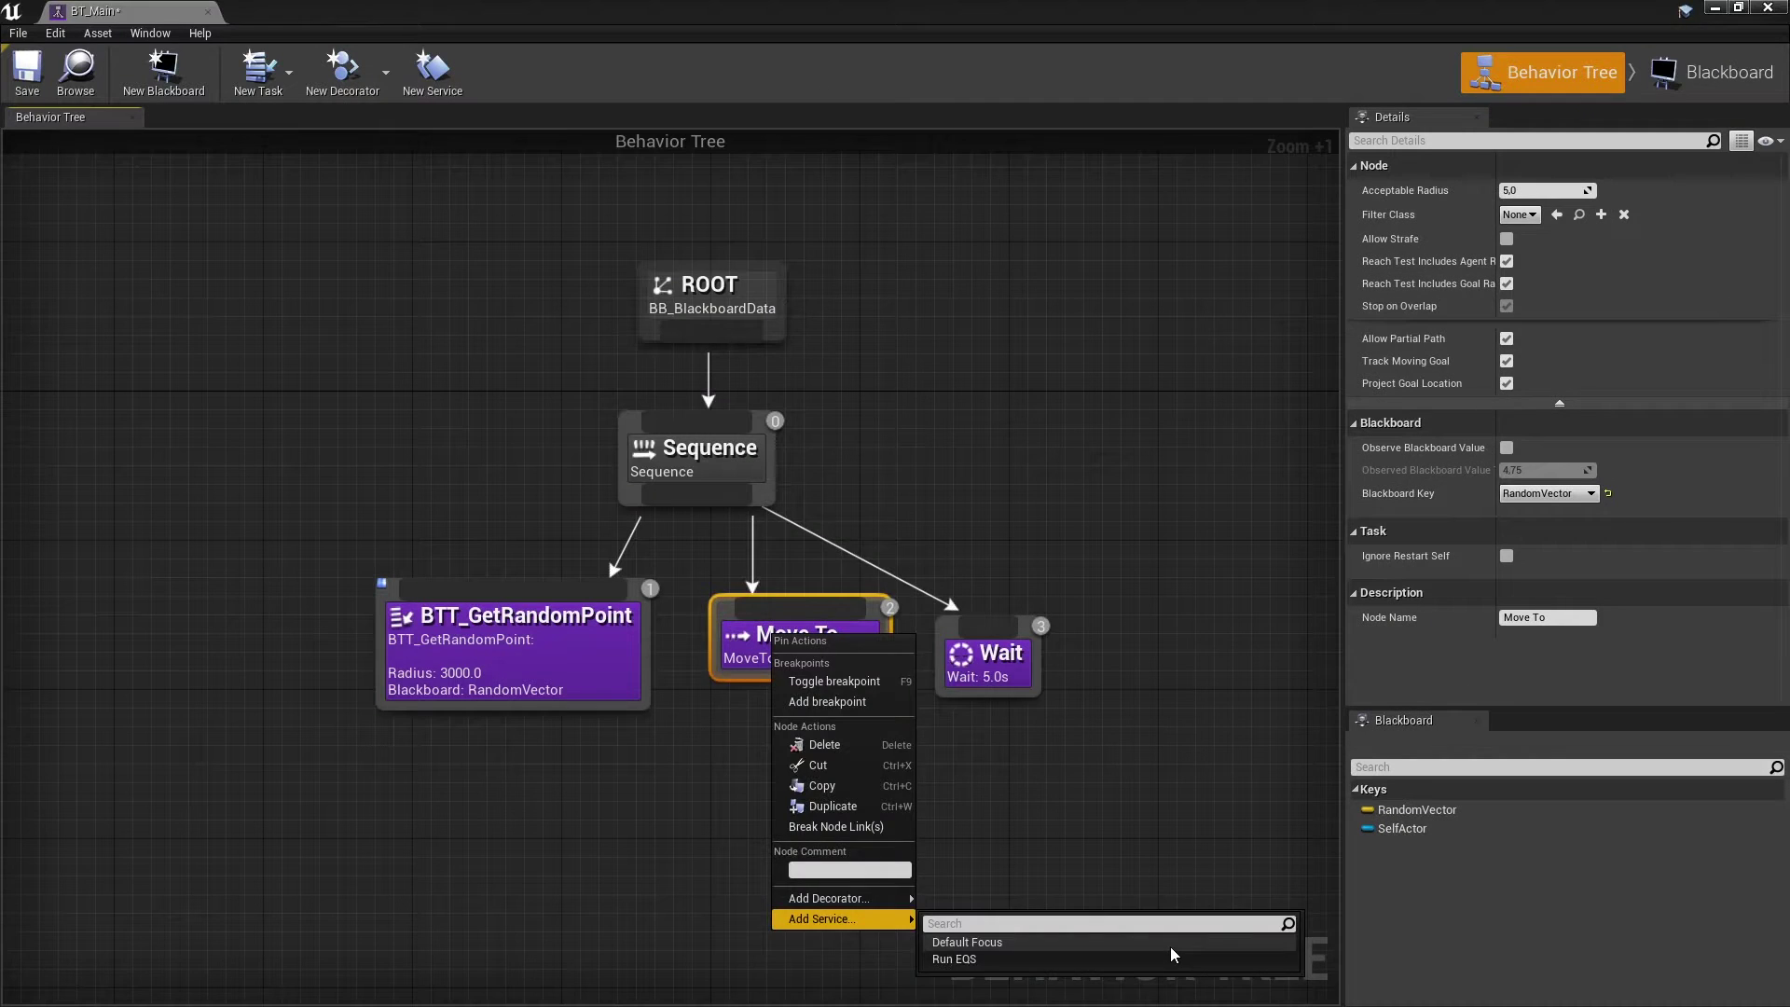
pyautogui.click(1171, 946)
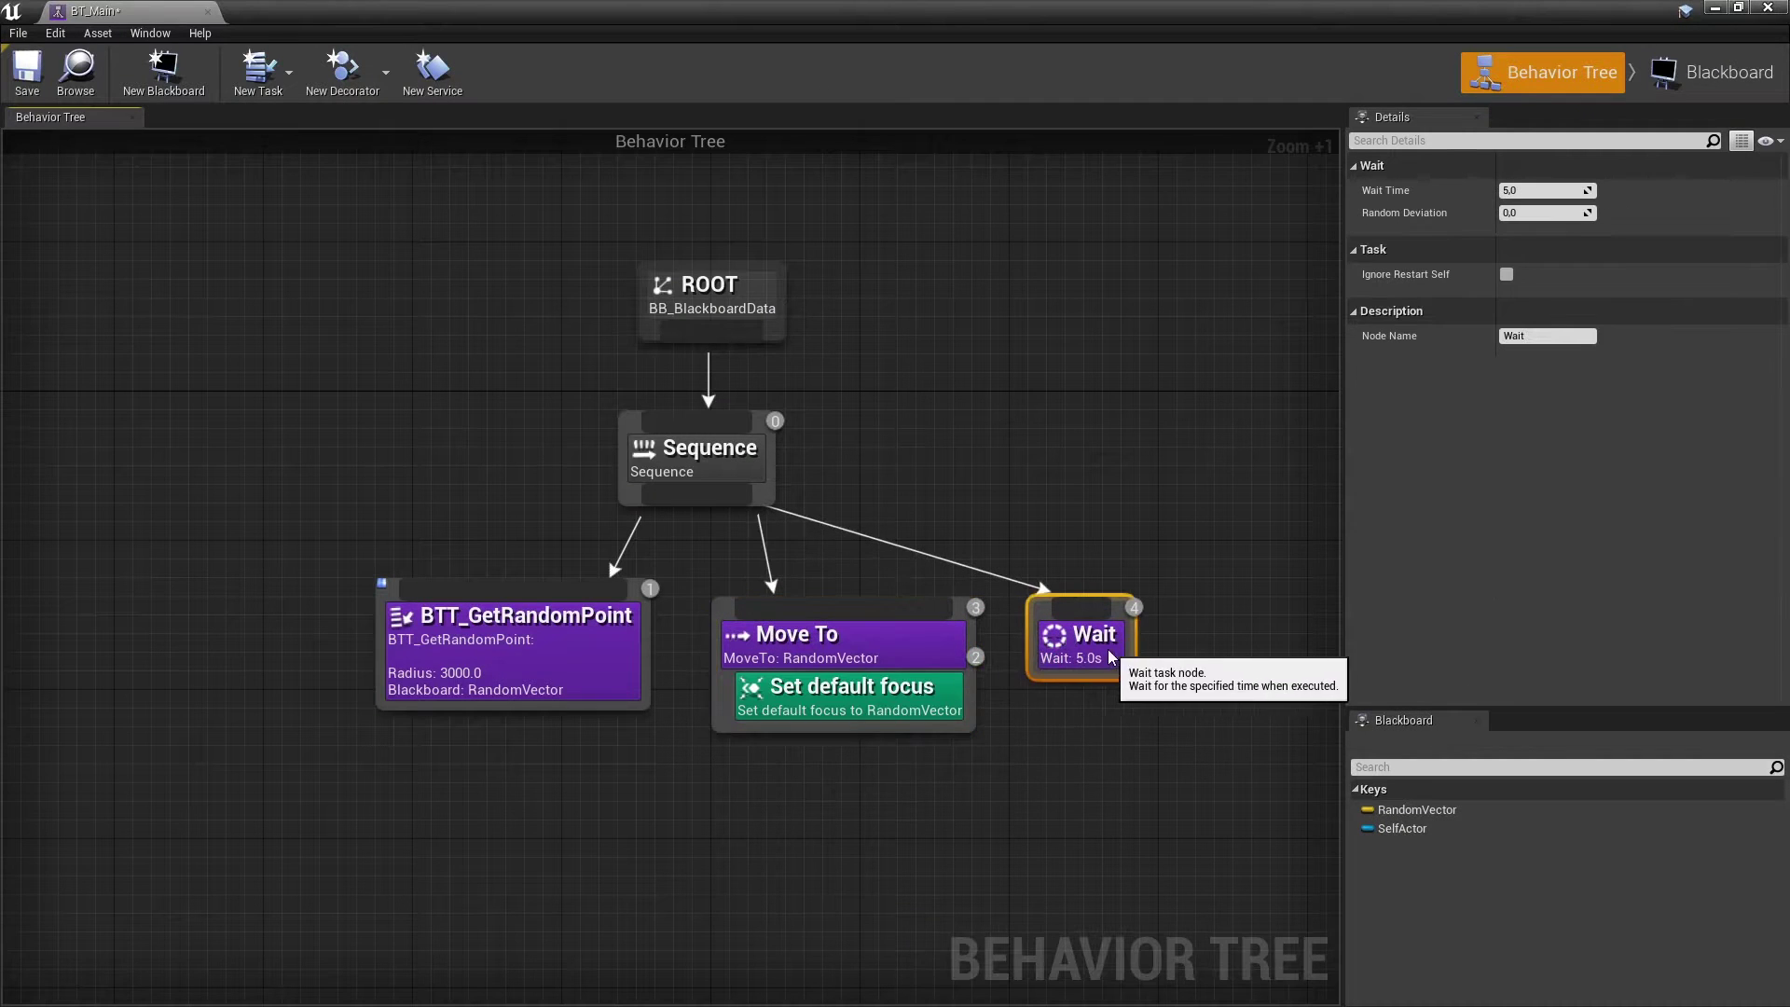
pyautogui.click(860, 707)
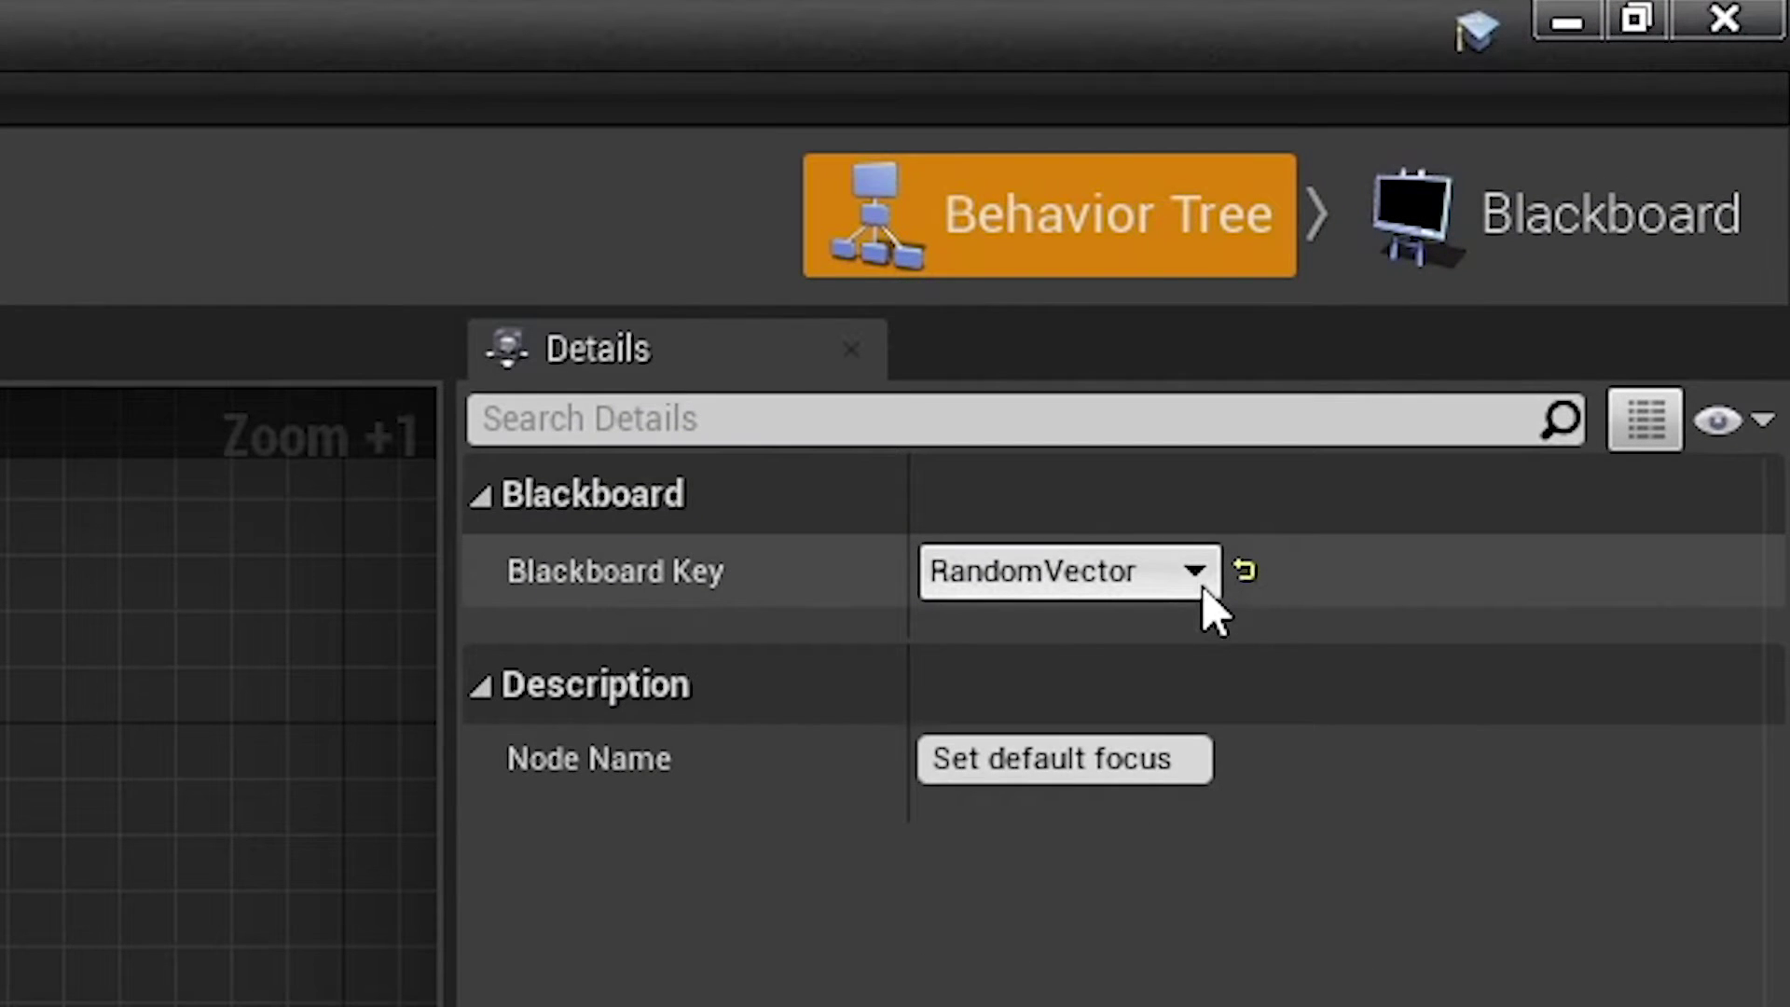
pyautogui.click(1593, 196)
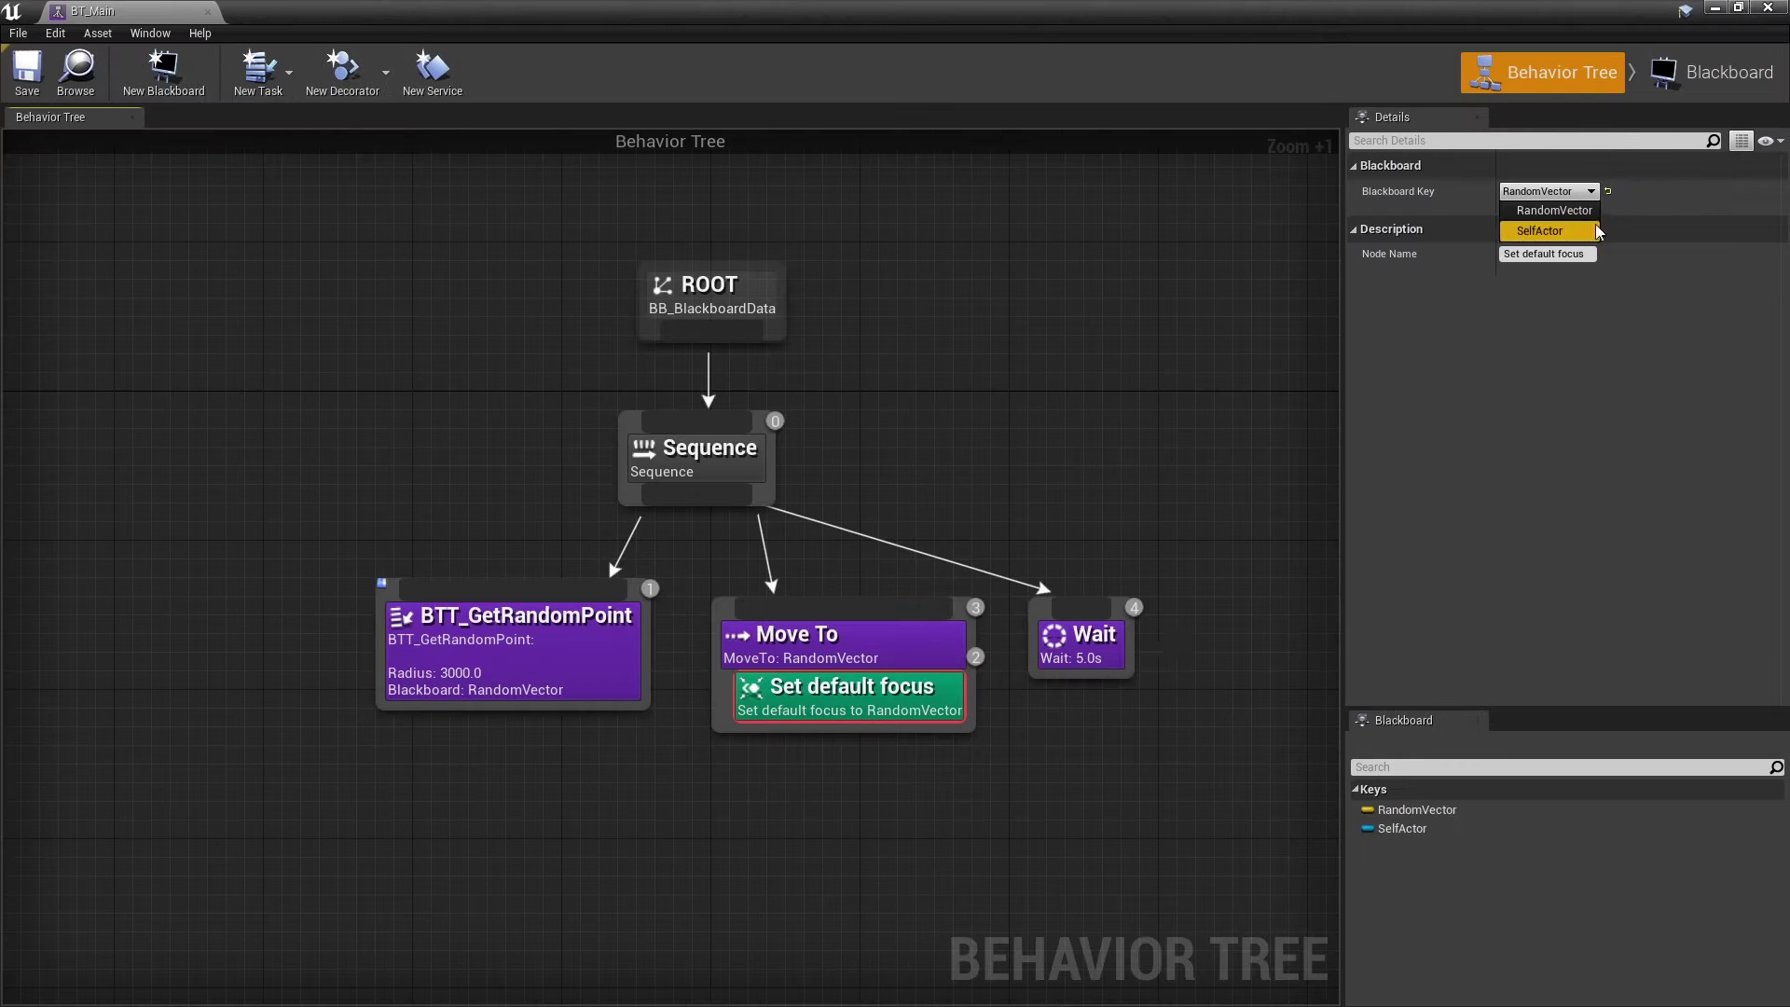
# Add an unconnected Rotate to face BB entry task below Move To, keeping RandomVector as its key
pyautogui.press('Escape')
pyautogui.moveTo(828, 819); pyautogui.dragTo(619, 698, button='right')
pyautogui.rightClick(753, 671)
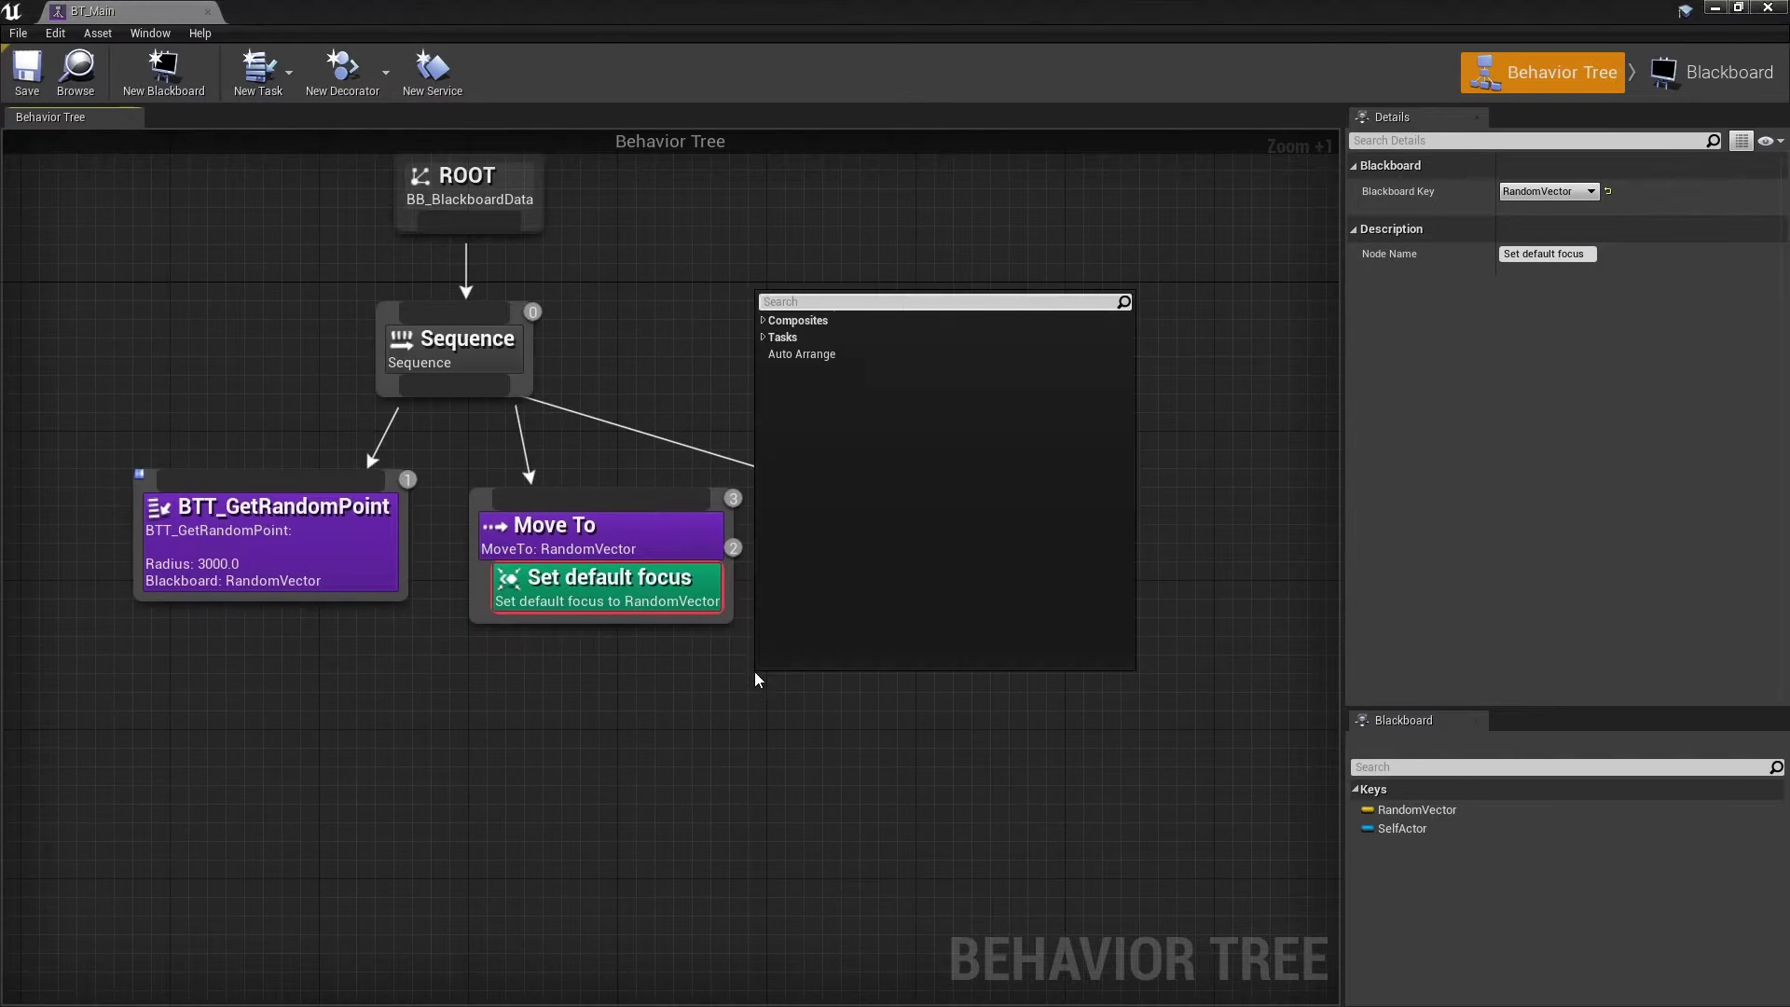
pyautogui.click(770, 338)
pyautogui.click(890, 572)
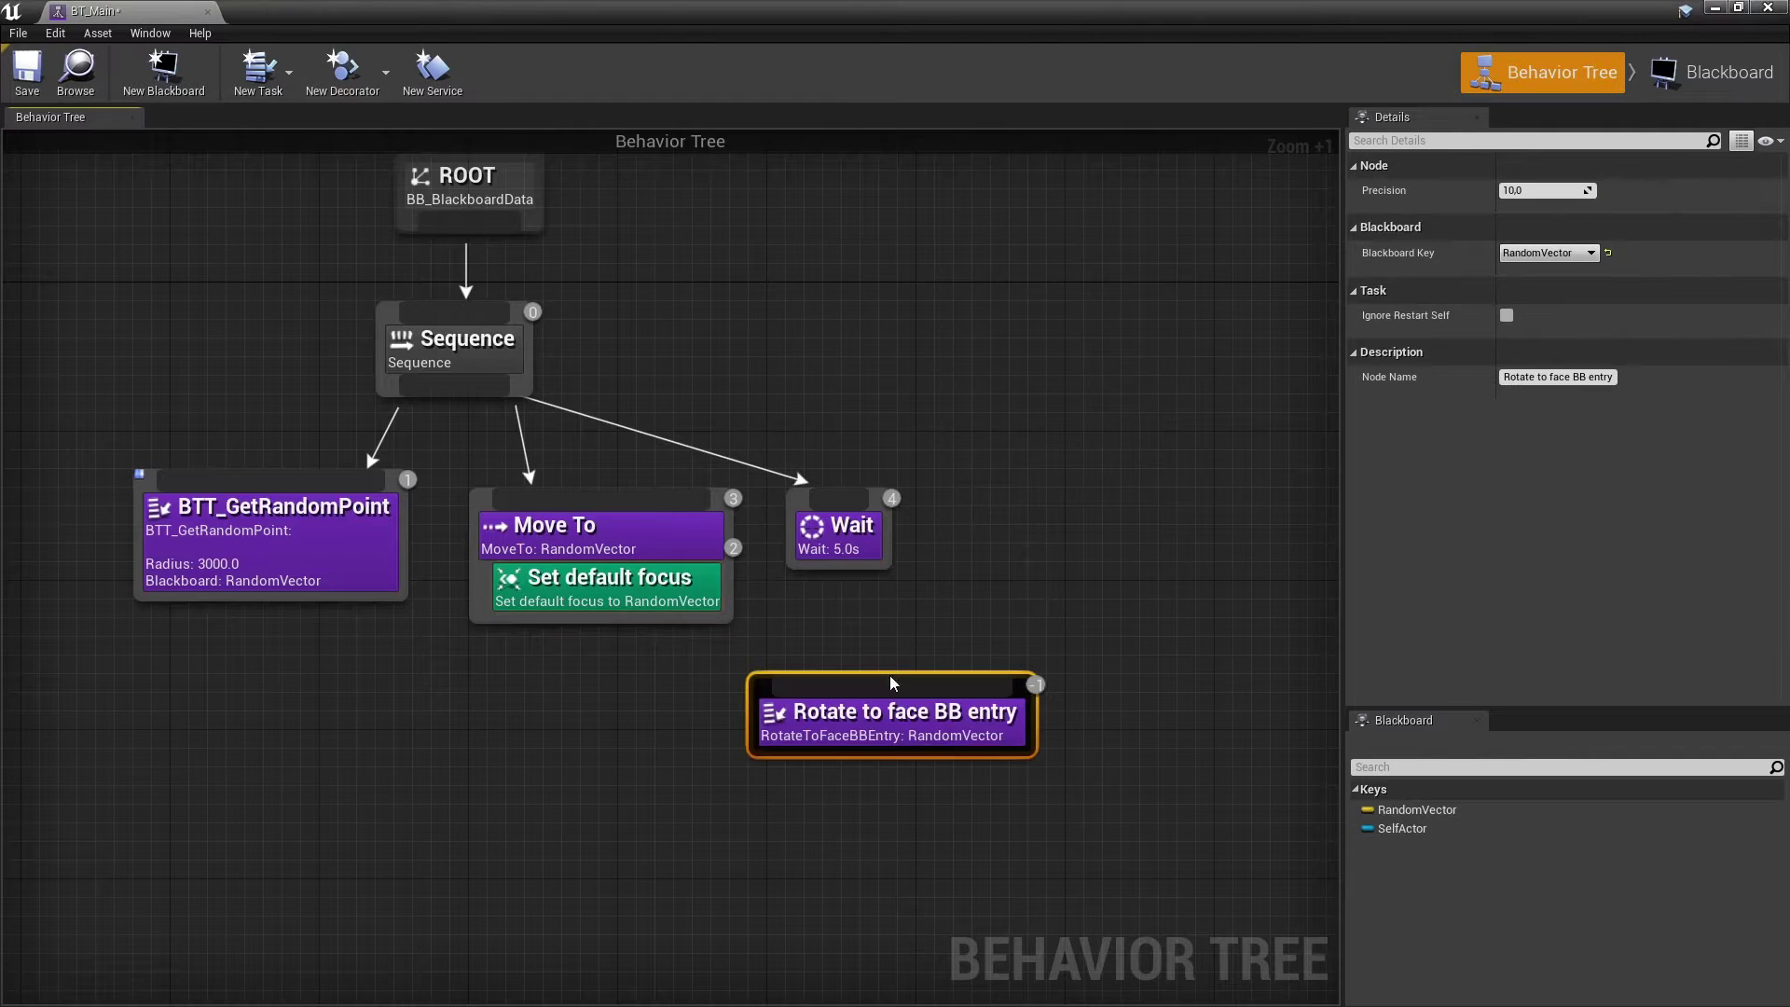
pyautogui.moveTo(890, 732)
pyautogui.mouseDown()
pyautogui.moveTo(591, 732)
pyautogui.moveTo(610, 732)
pyautogui.mouseUp()
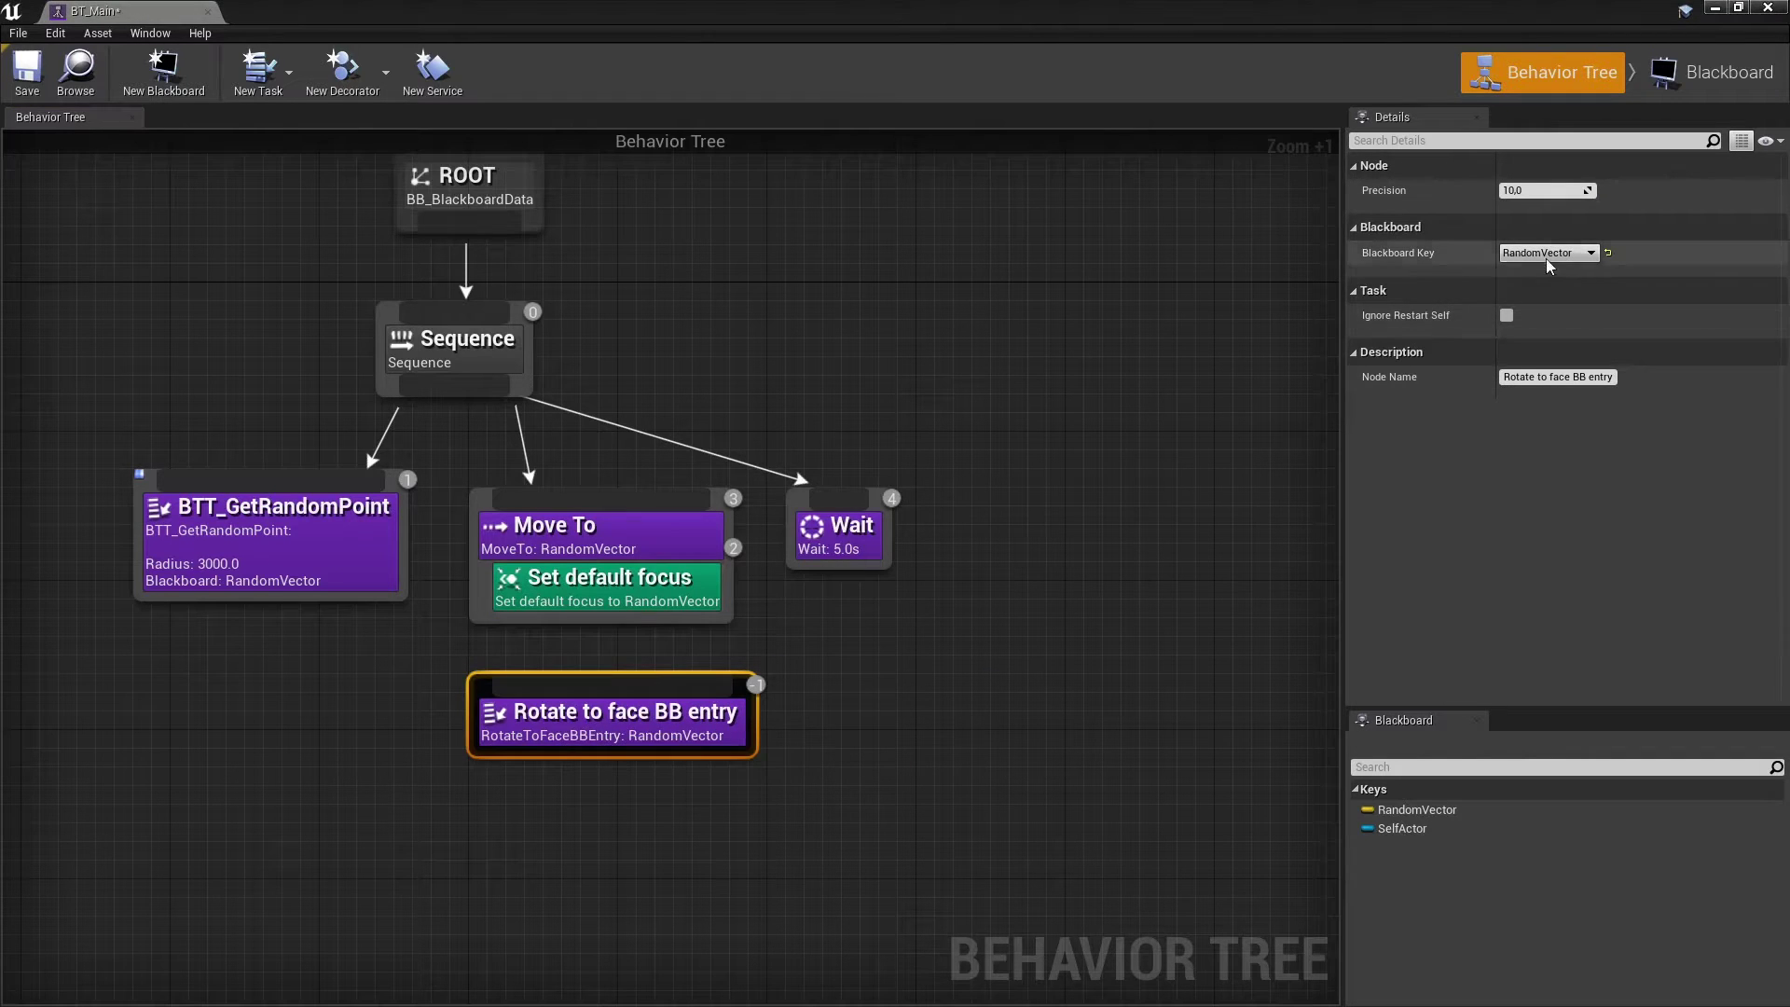
pyautogui.click(1577, 259)
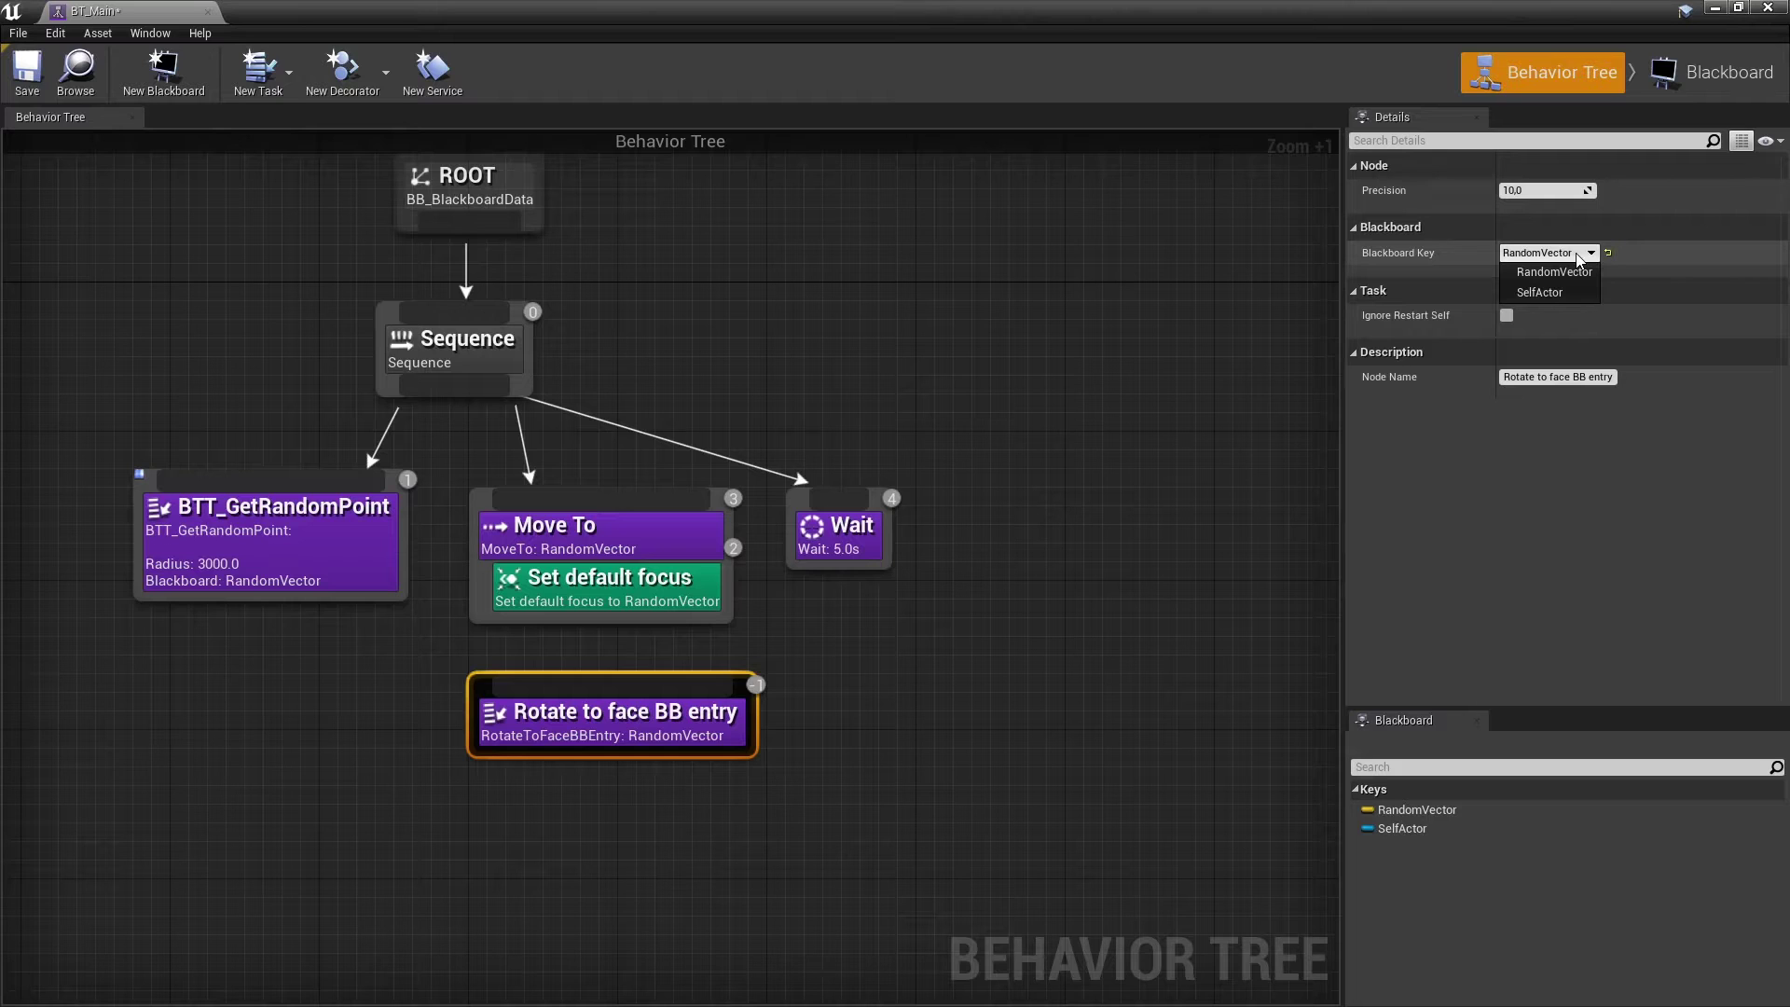
pyautogui.click(1328, 302)
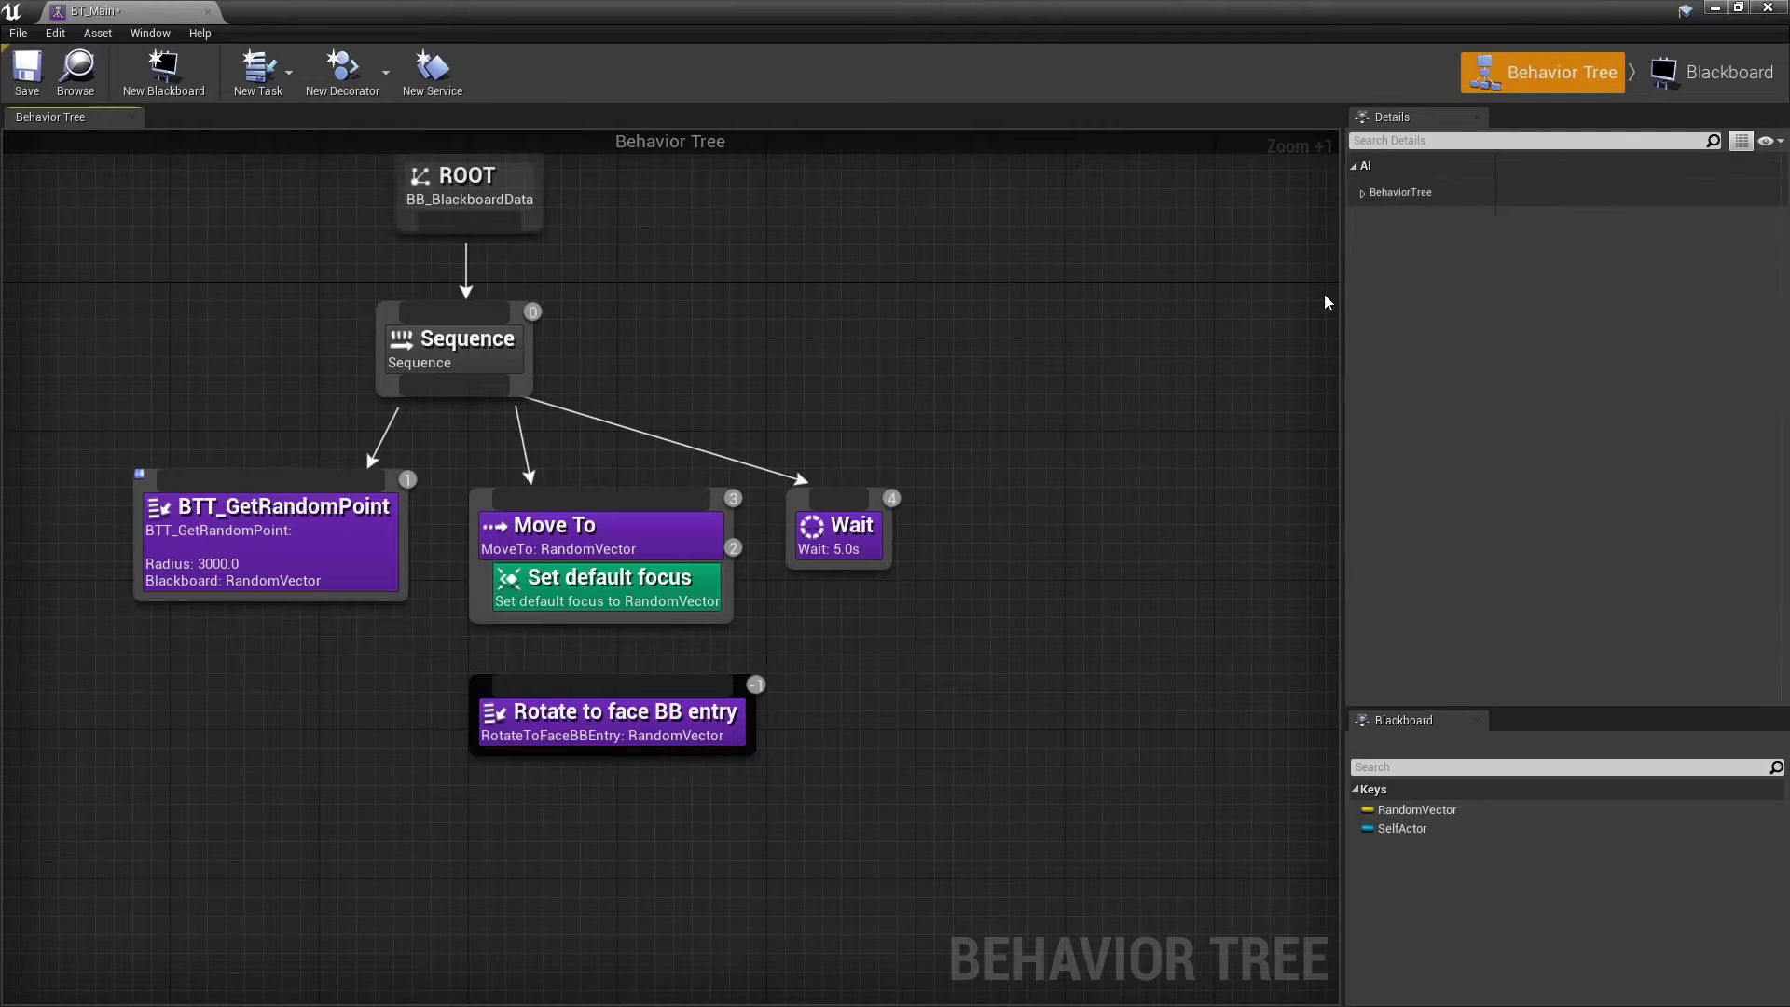
pyautogui.click(1714, 13)
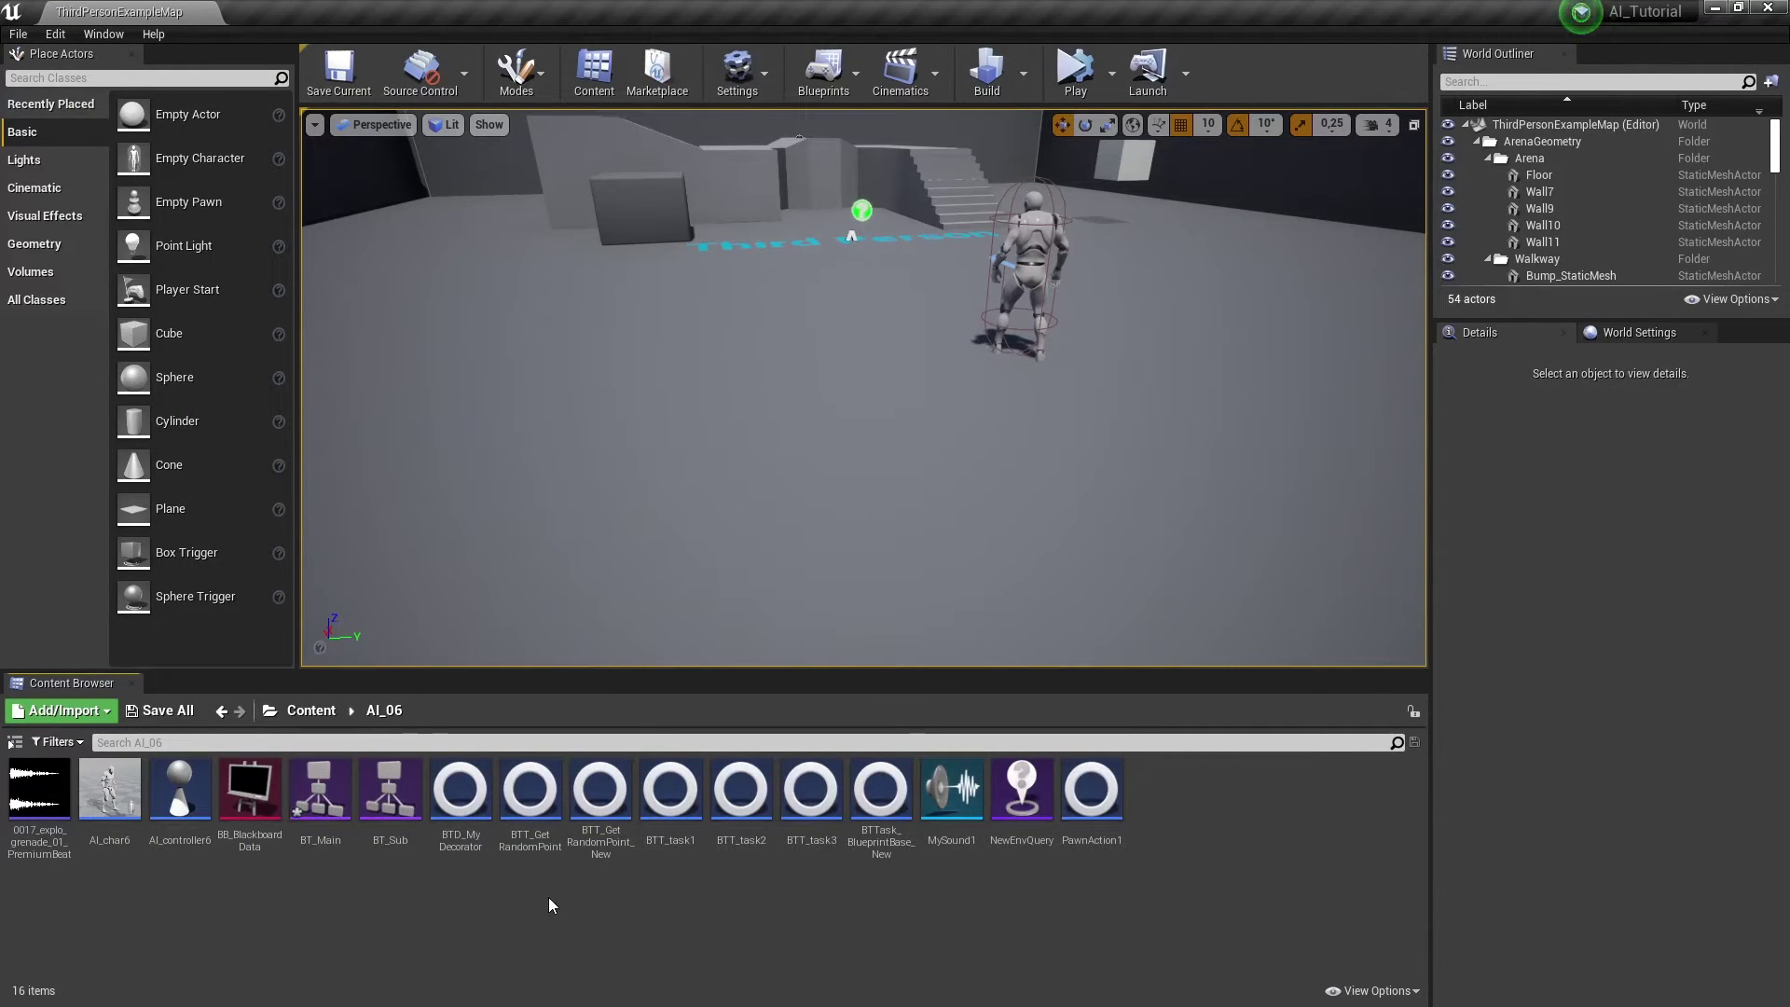
# Open AI_char6, view the character in its Viewport preview, then close the blueprint
pyautogui.doubleClick(109, 791)
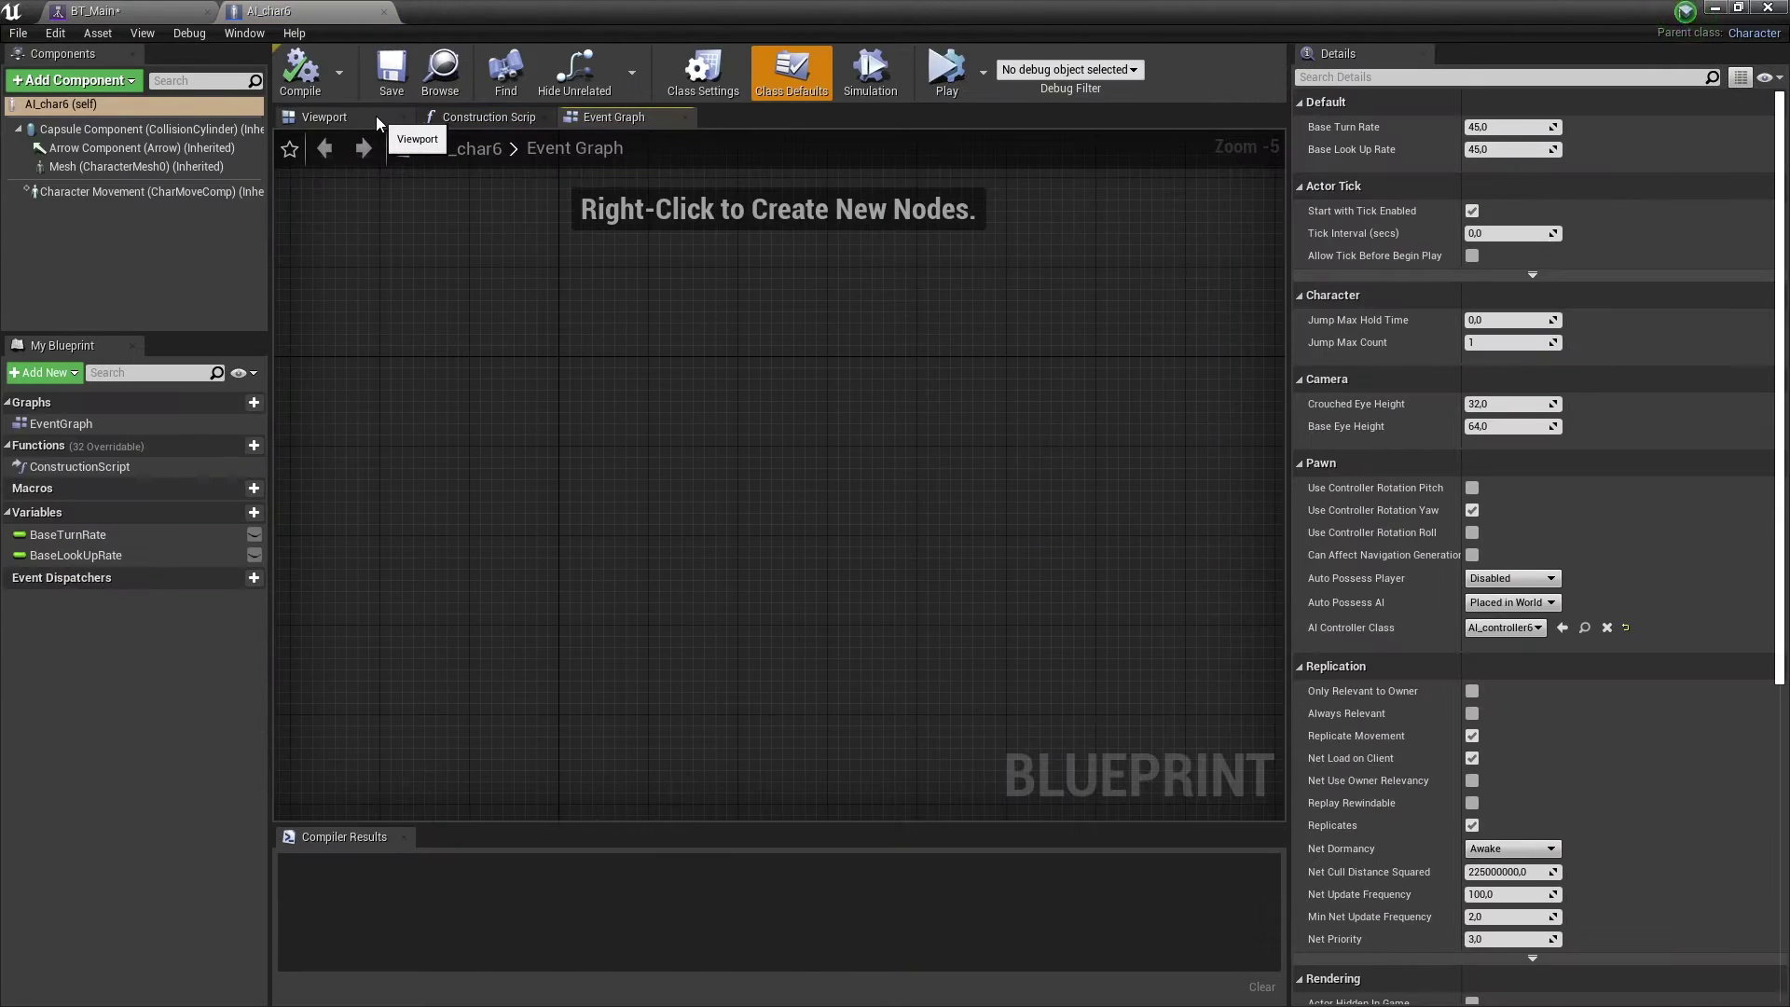
pyautogui.click(376, 116)
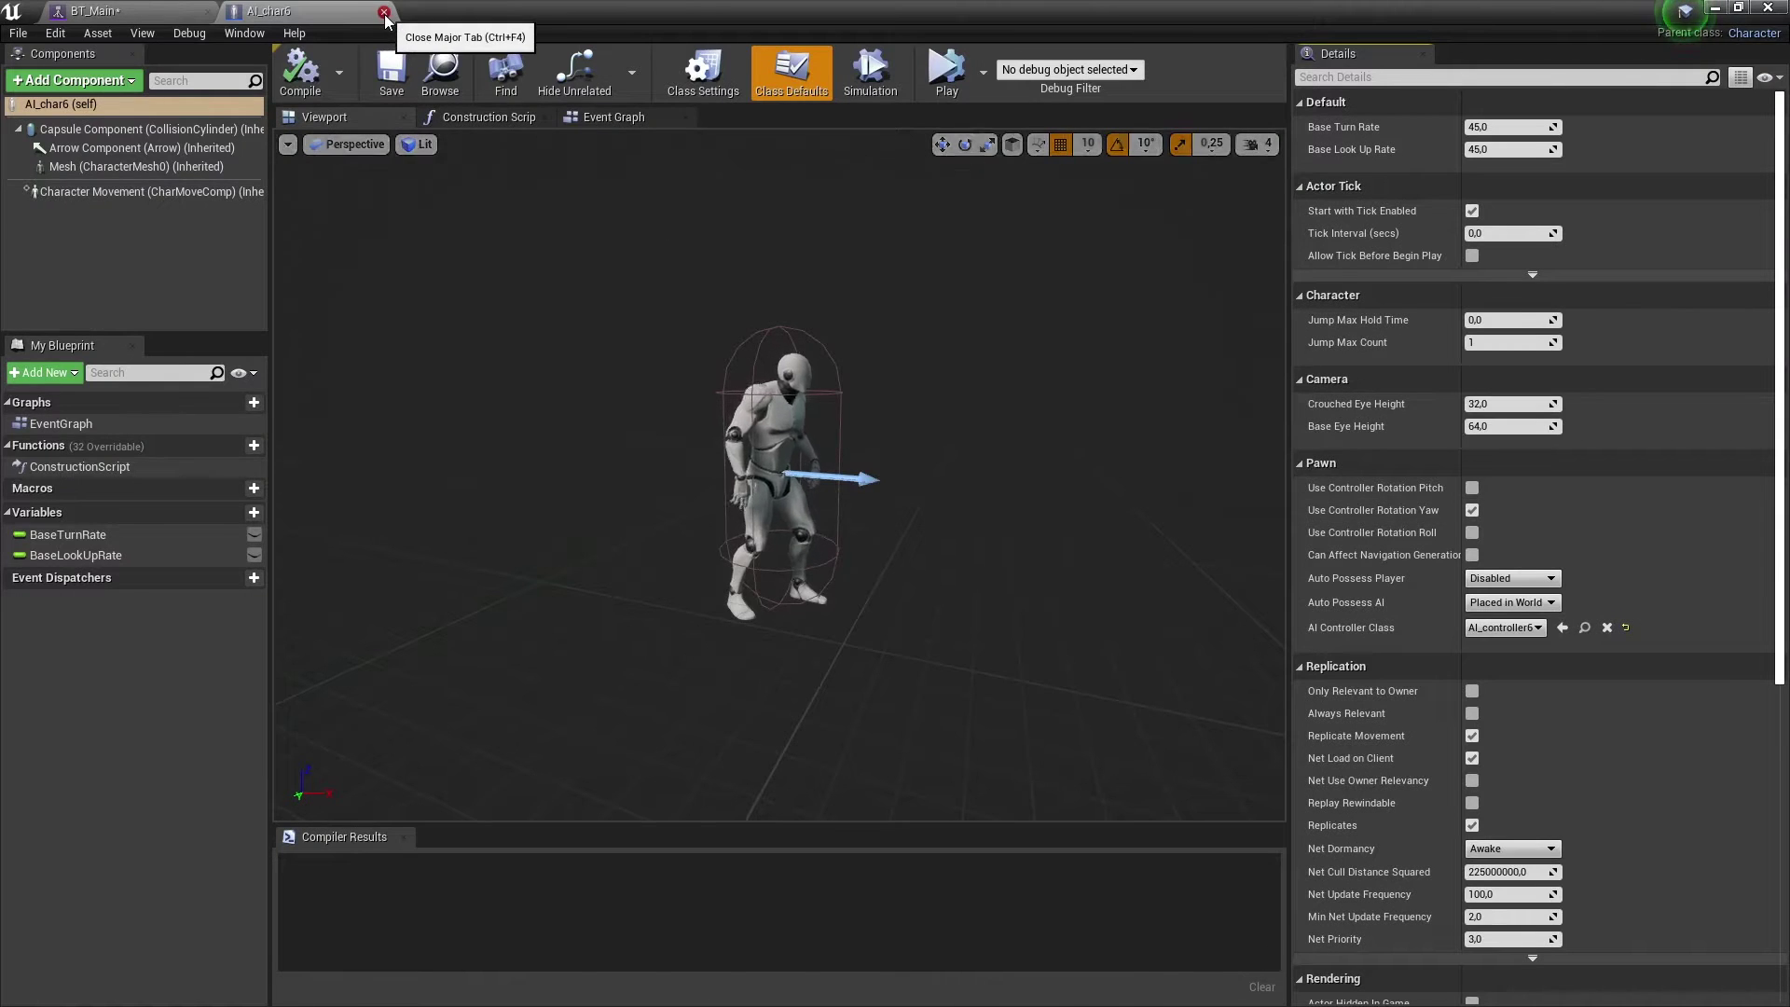
pyautogui.click(387, 25)
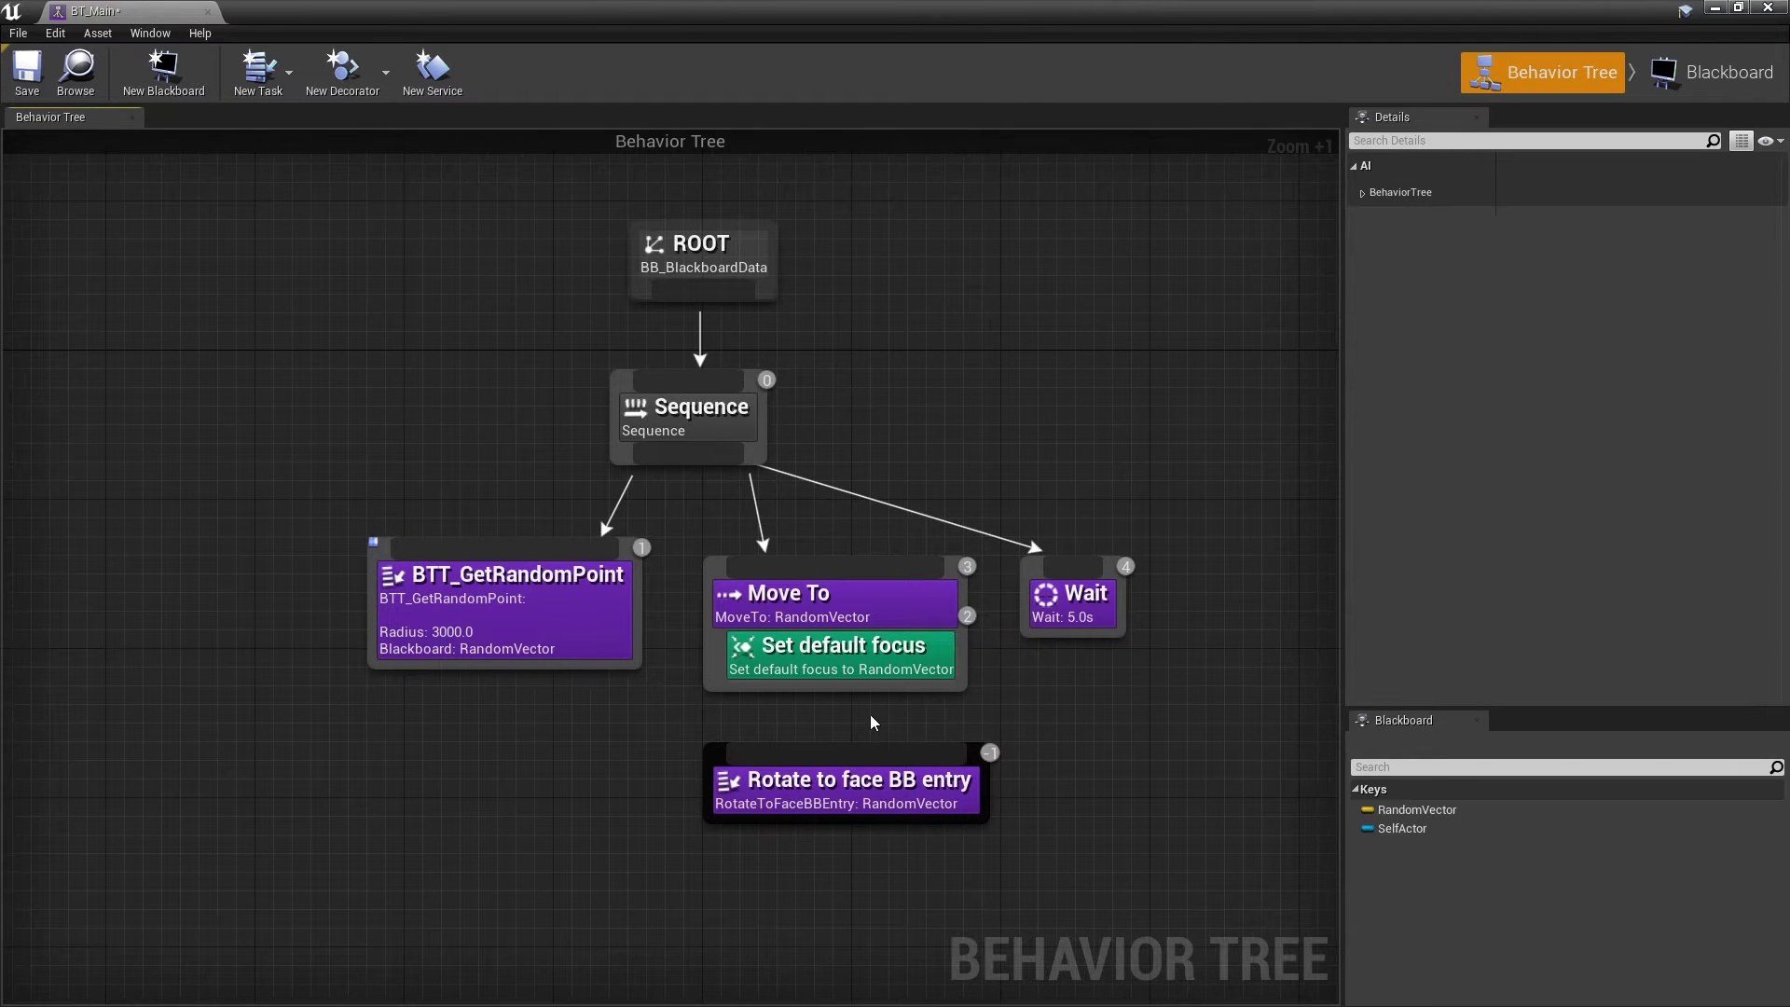
# Open BTT_GetRandomPoint and make its Blackboard variable Instance Editable
pyautogui.click(520, 604)
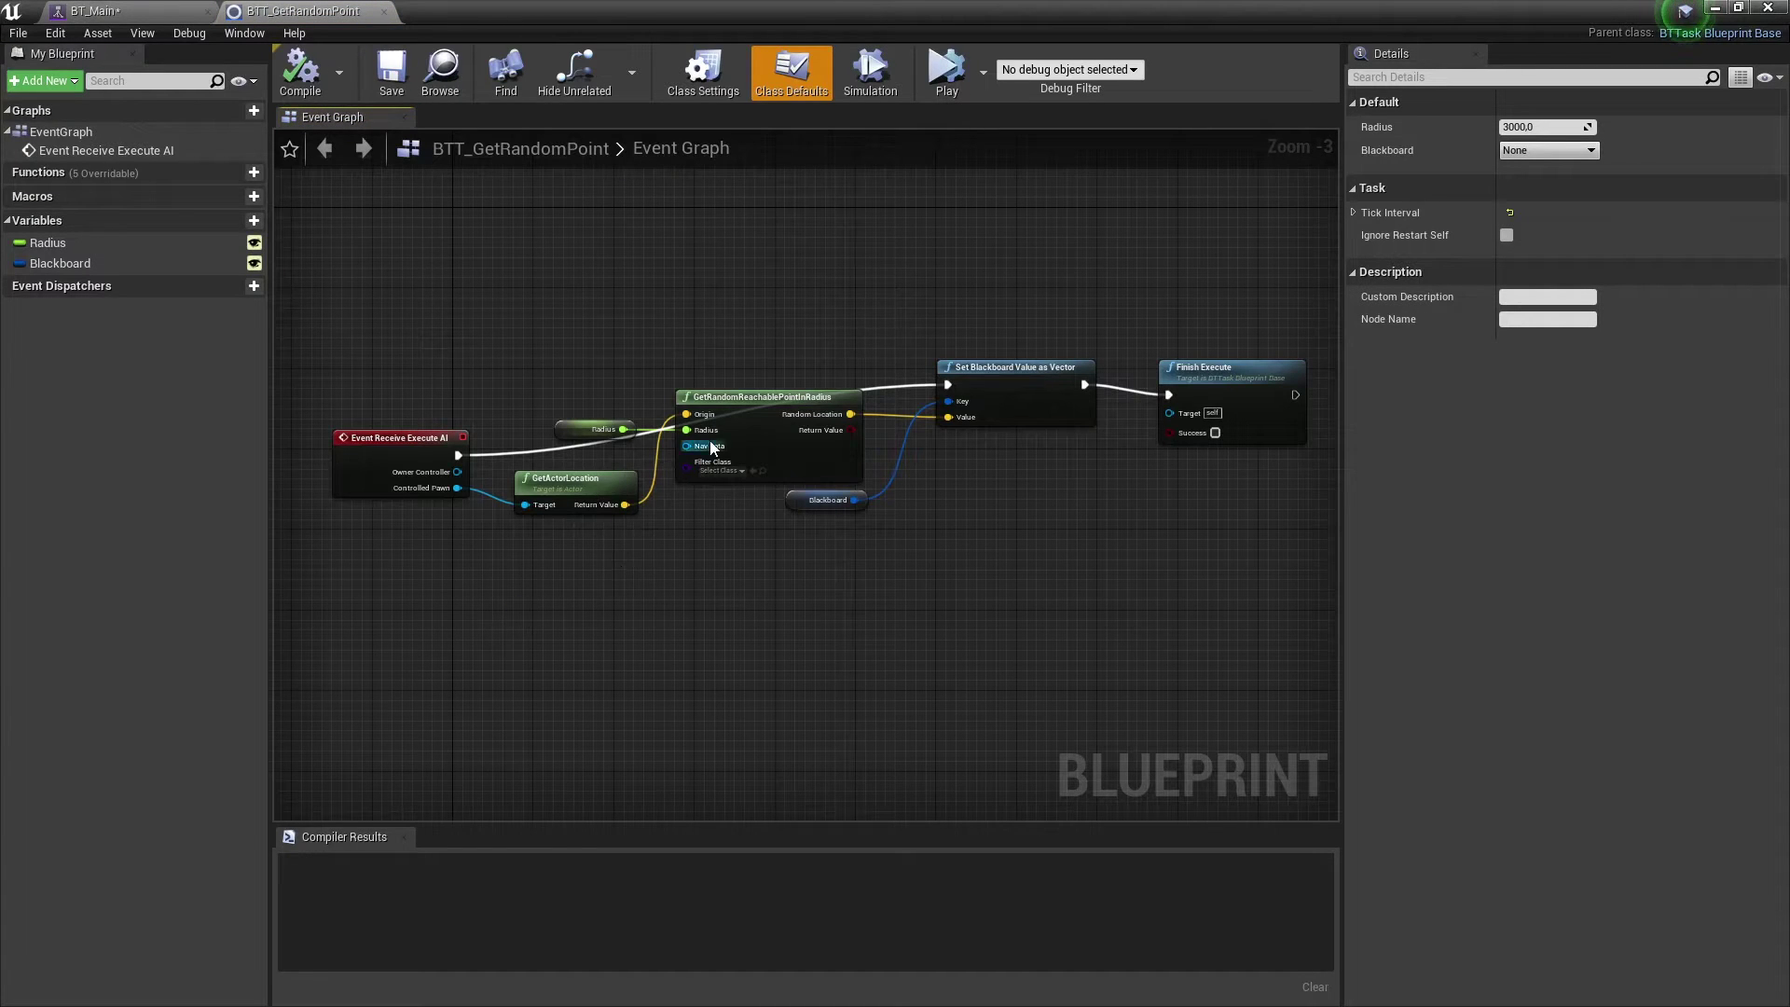
pyautogui.scroll(4, 756, 408)
pyautogui.click(771, 386)
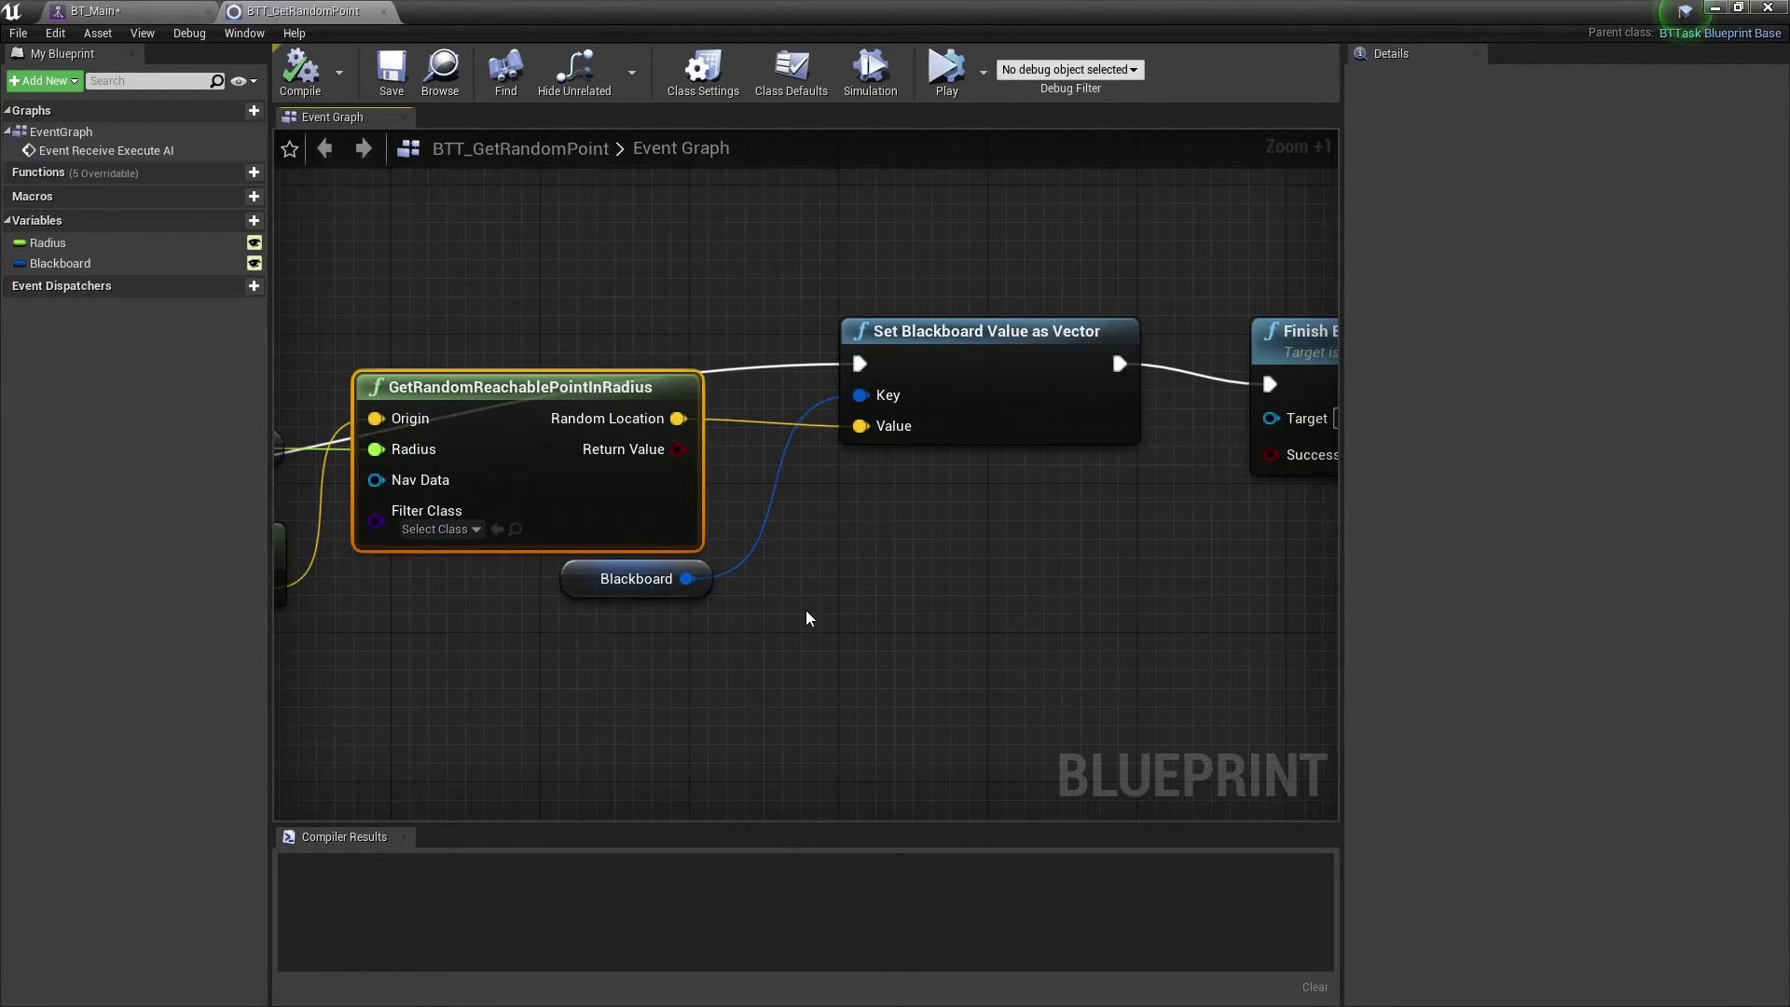
pyautogui.click(942, 387)
pyautogui.click(592, 586)
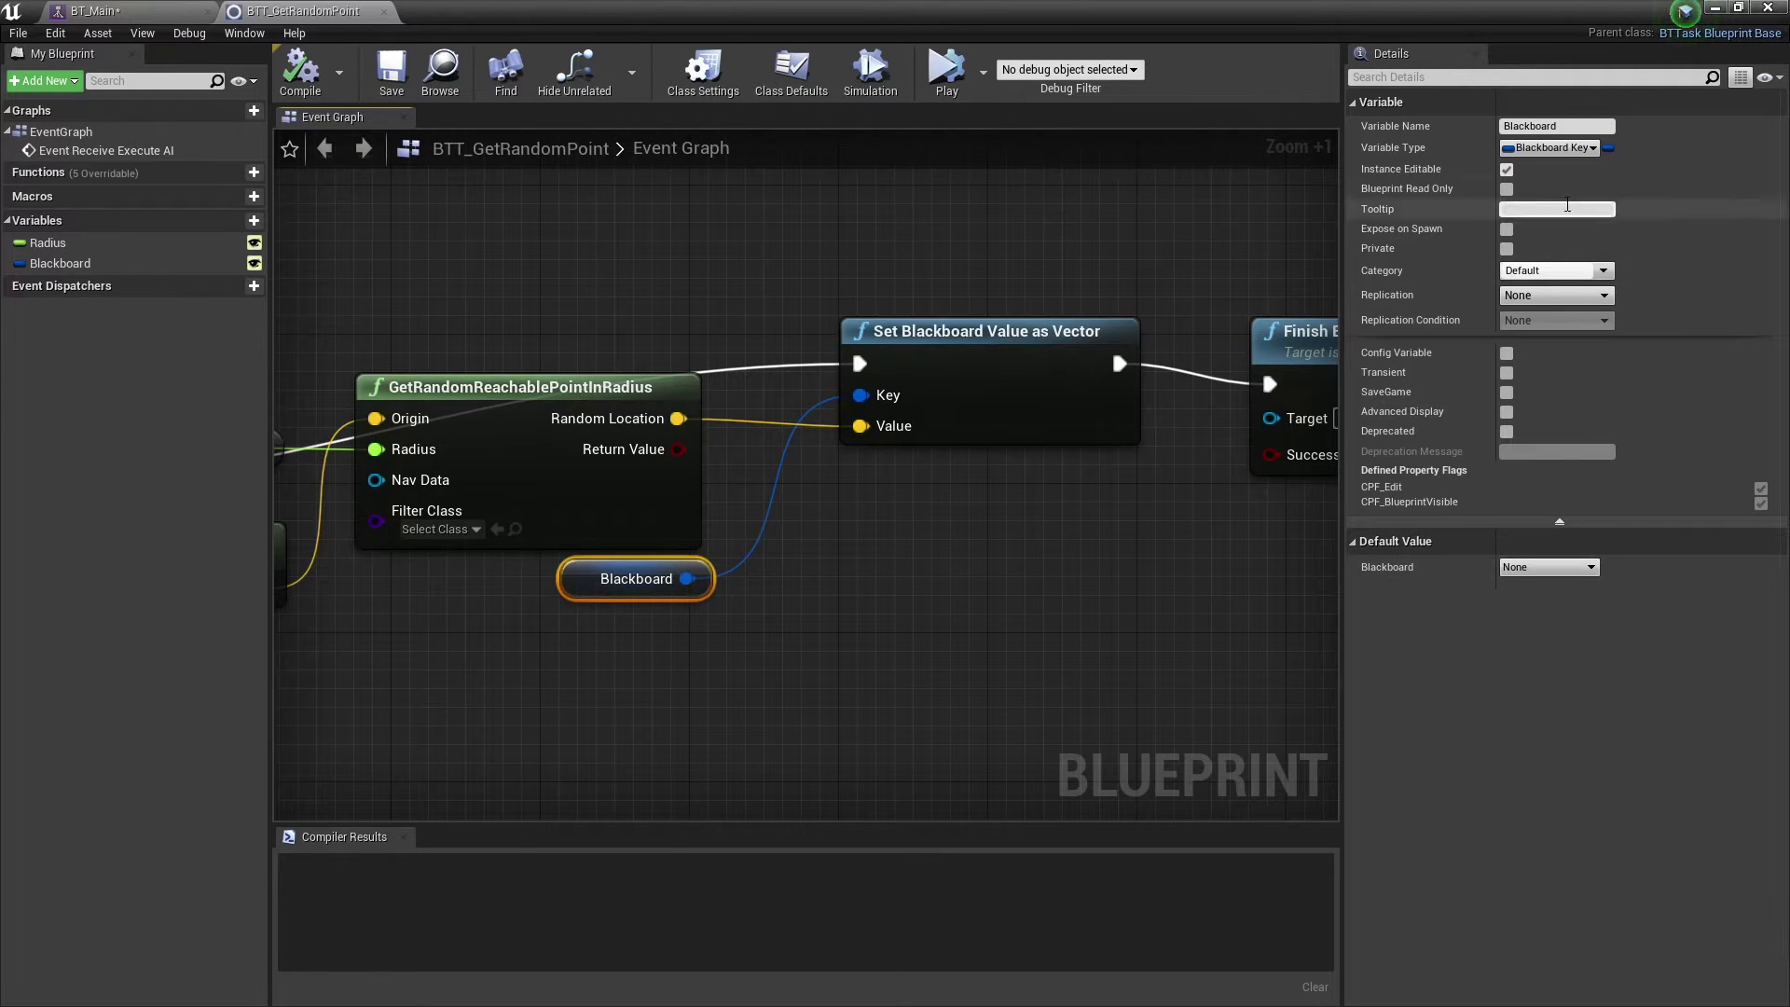
pyautogui.click(1505, 170)
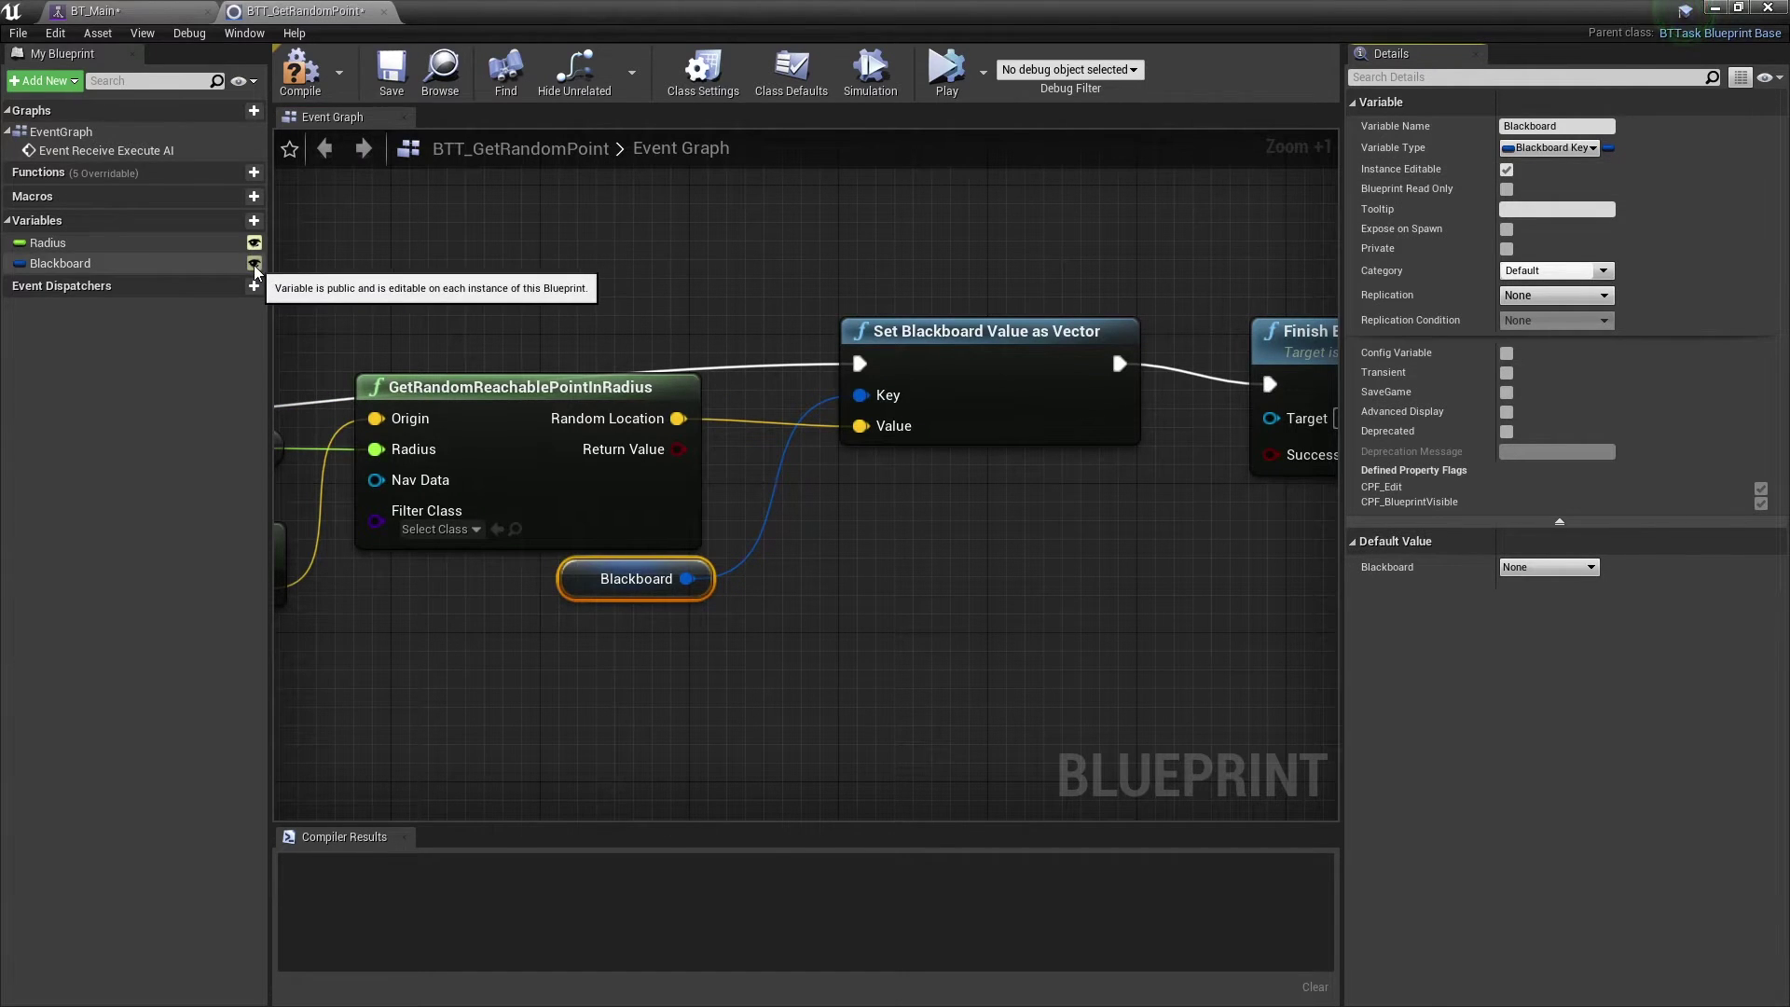
# Wire Return Value into Finish Execute's Success and compile the task blueprint
pyautogui.moveTo(1018, 585); pyautogui.dragTo(780, 579, button='right')
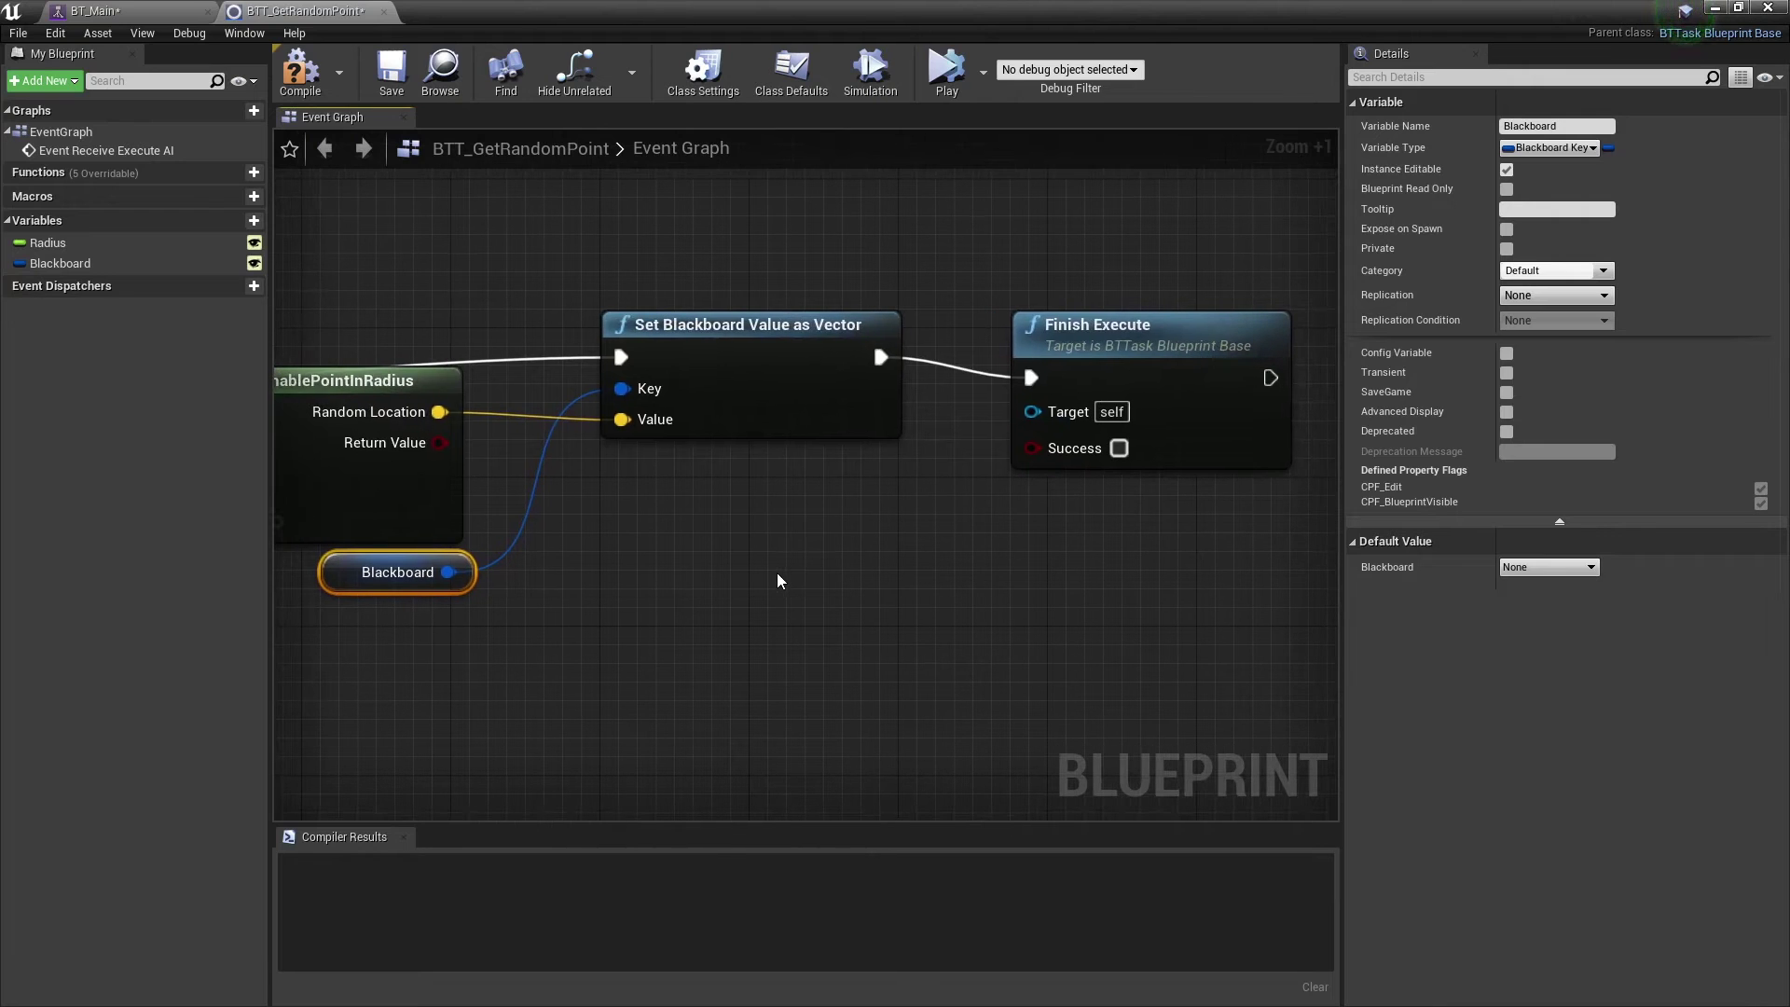
pyautogui.click(1121, 377)
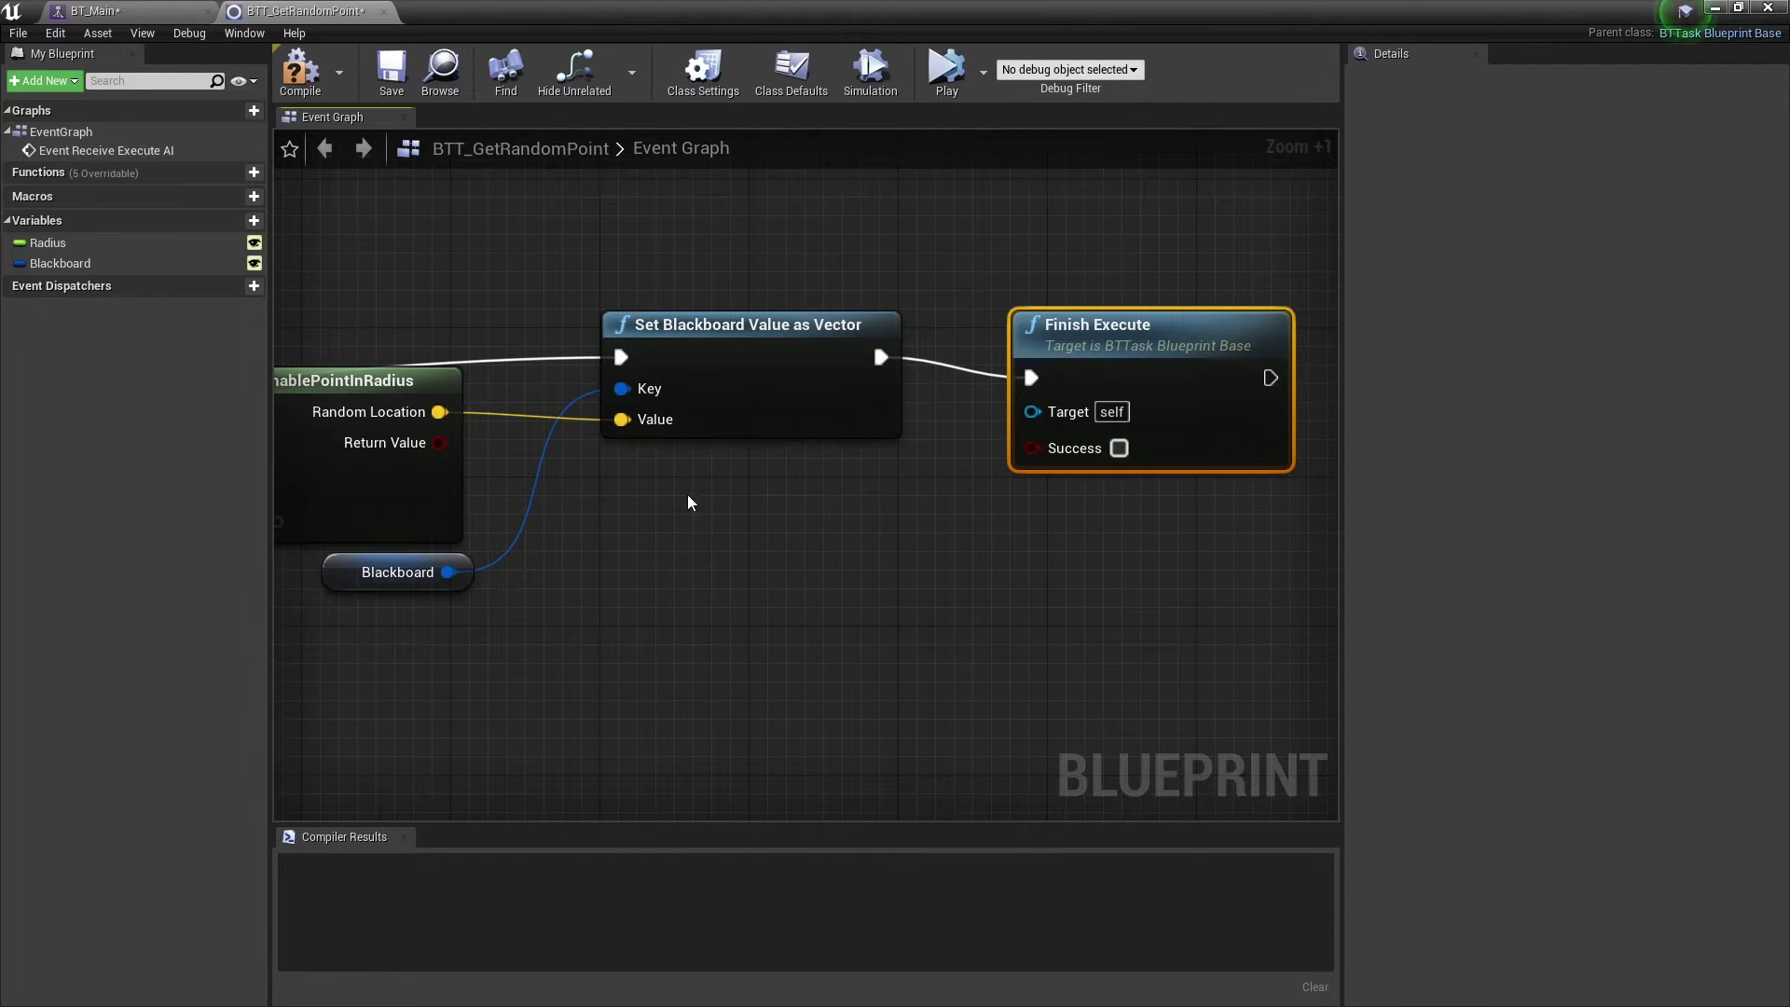
pyautogui.moveTo(440, 443); pyautogui.dragTo(1032, 449)
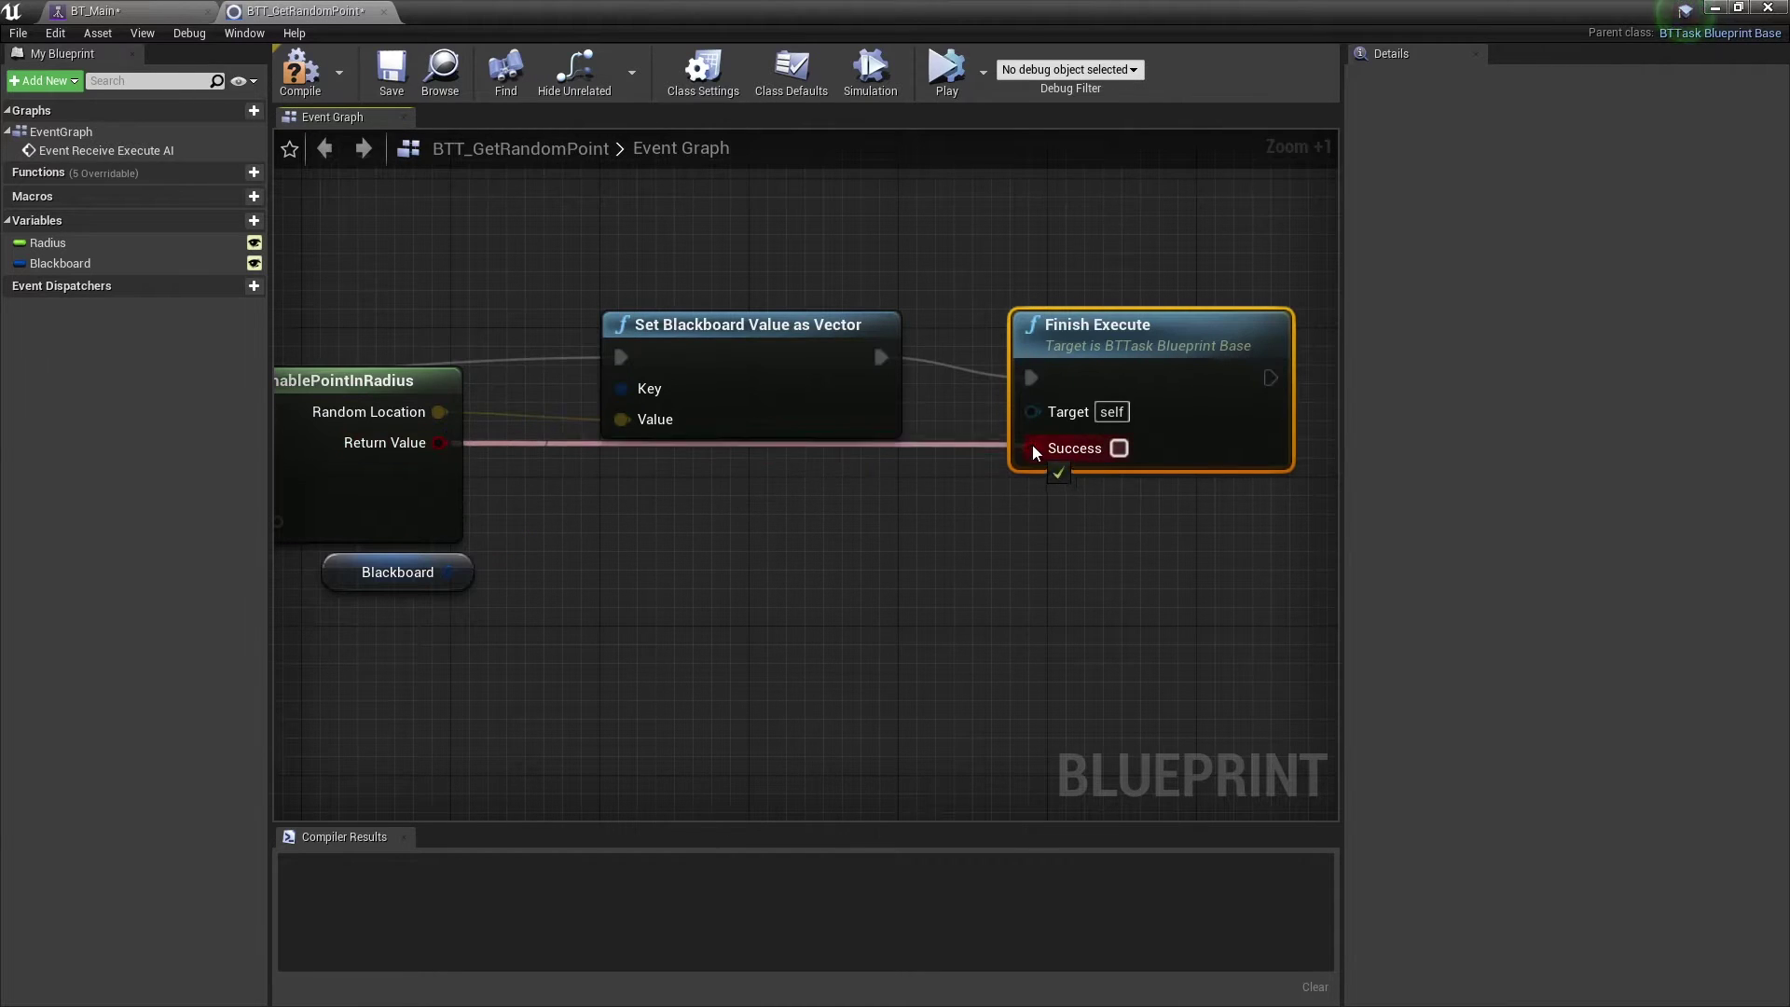
pyautogui.moveTo(801, 553); pyautogui.dragTo(1037, 538, button='right')
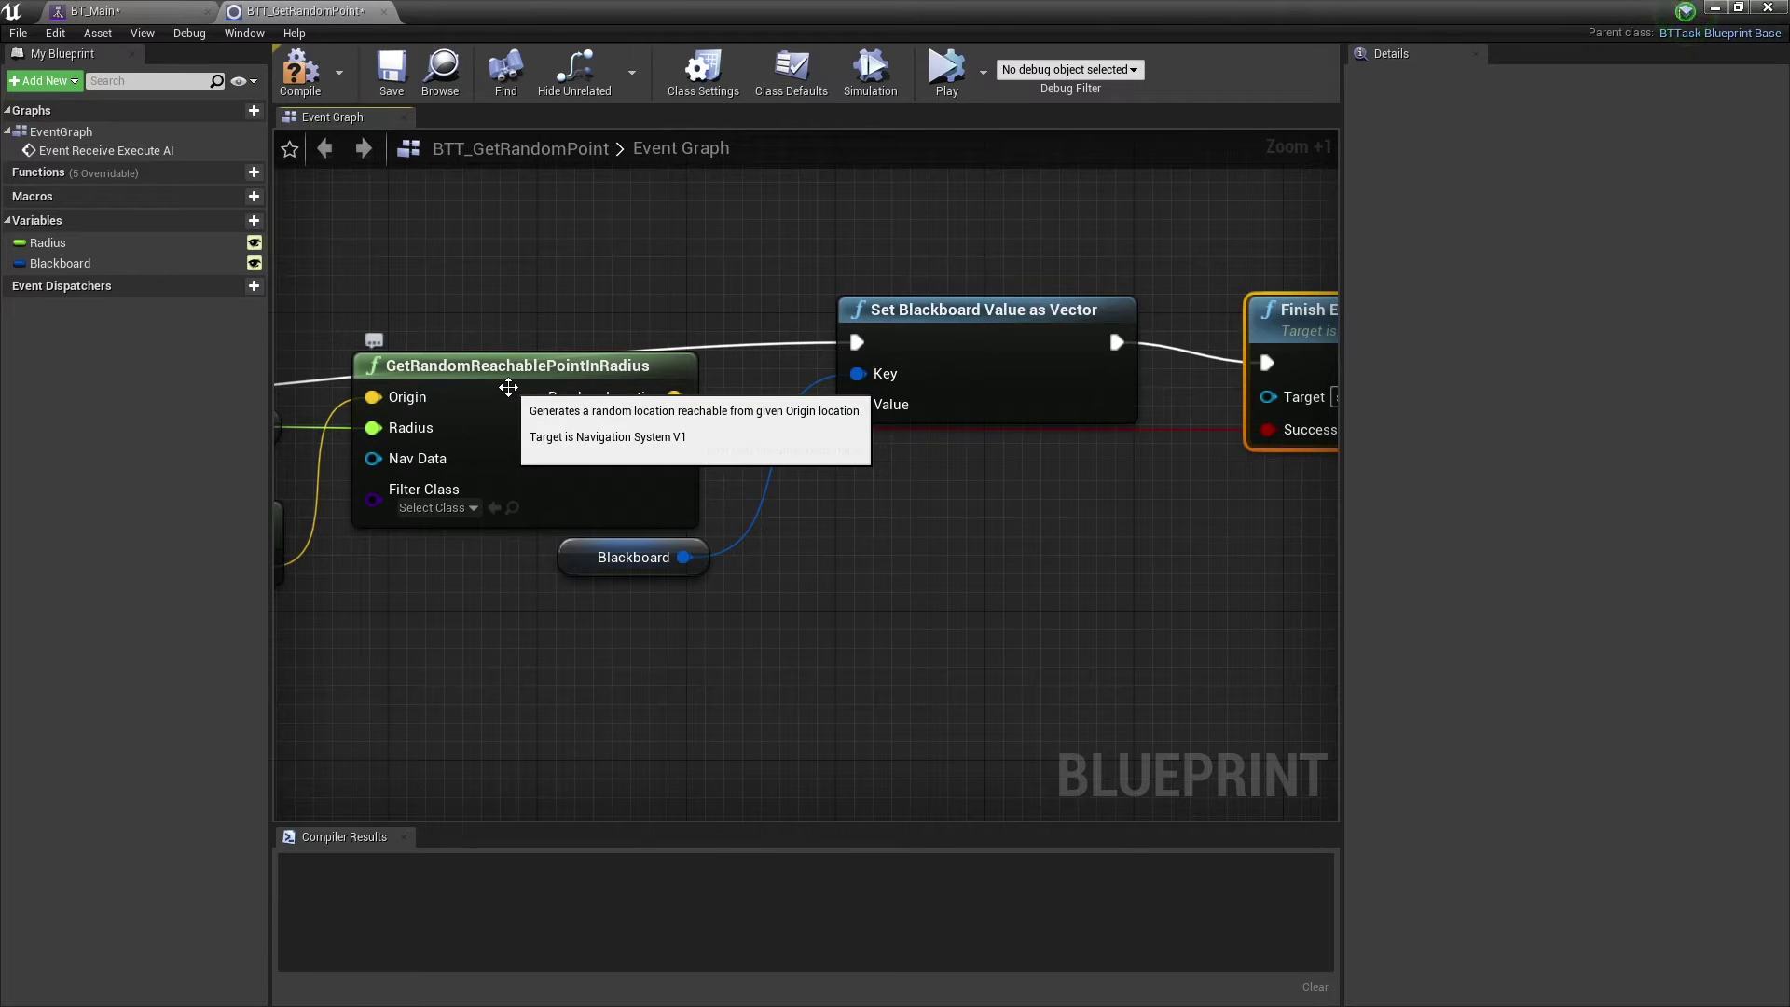
pyautogui.click(299, 70)
pyautogui.scroll(-5, 548, 259)
pyautogui.moveTo(547, 259); pyautogui.dragTo(739, 332, button='right')
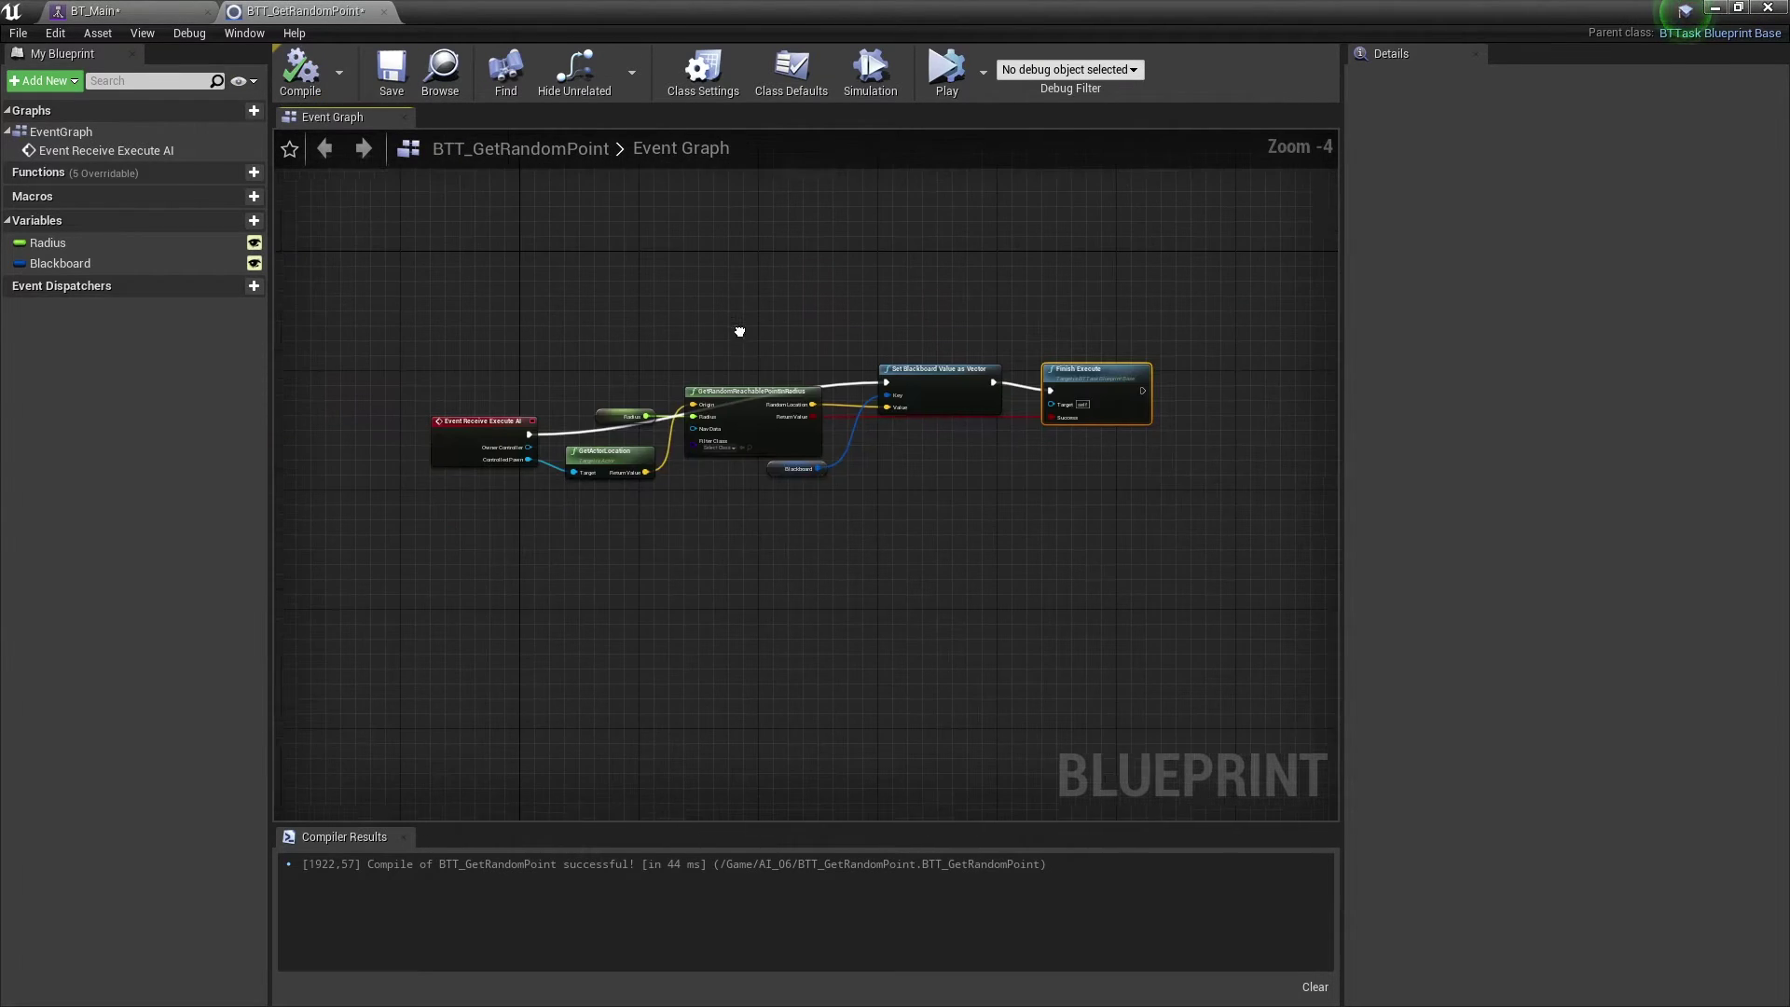
pyautogui.click(93, 11)
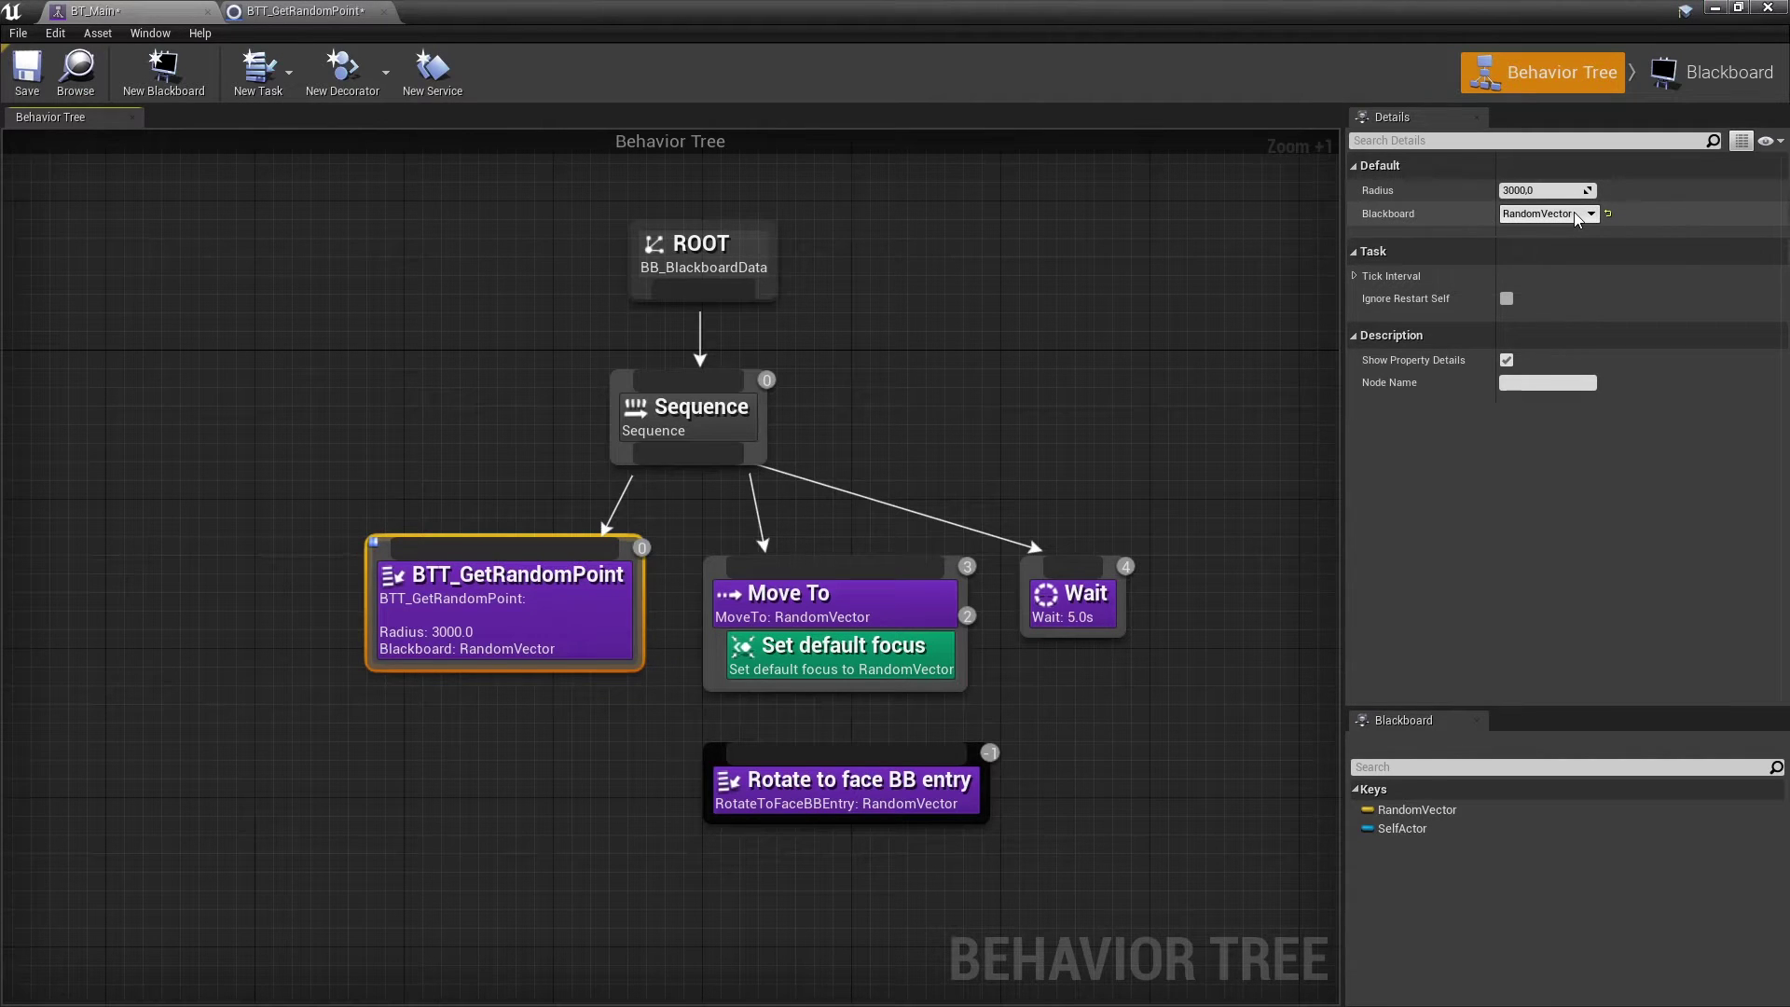
# Review BTT_GetRandomPoint's Blackboard variable settings and the Rotate to face BB entry task
pyautogui.click(308, 10)
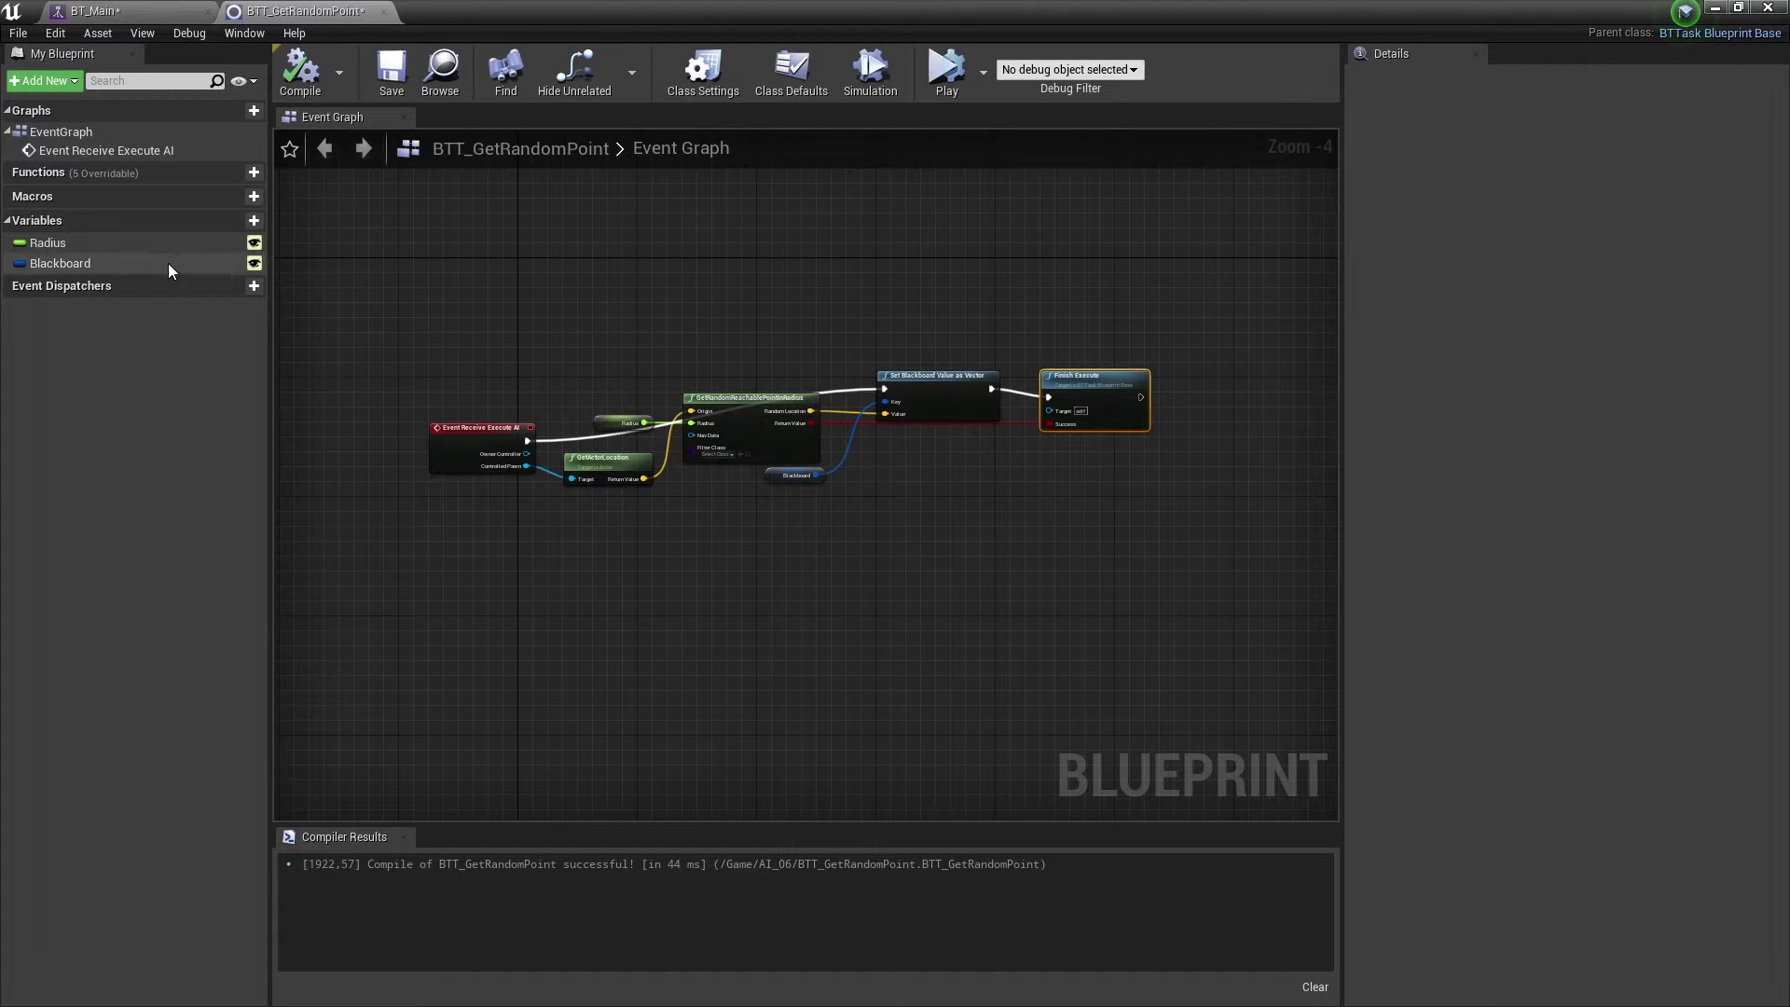
pyautogui.click(136, 265)
pyautogui.click(103, 10)
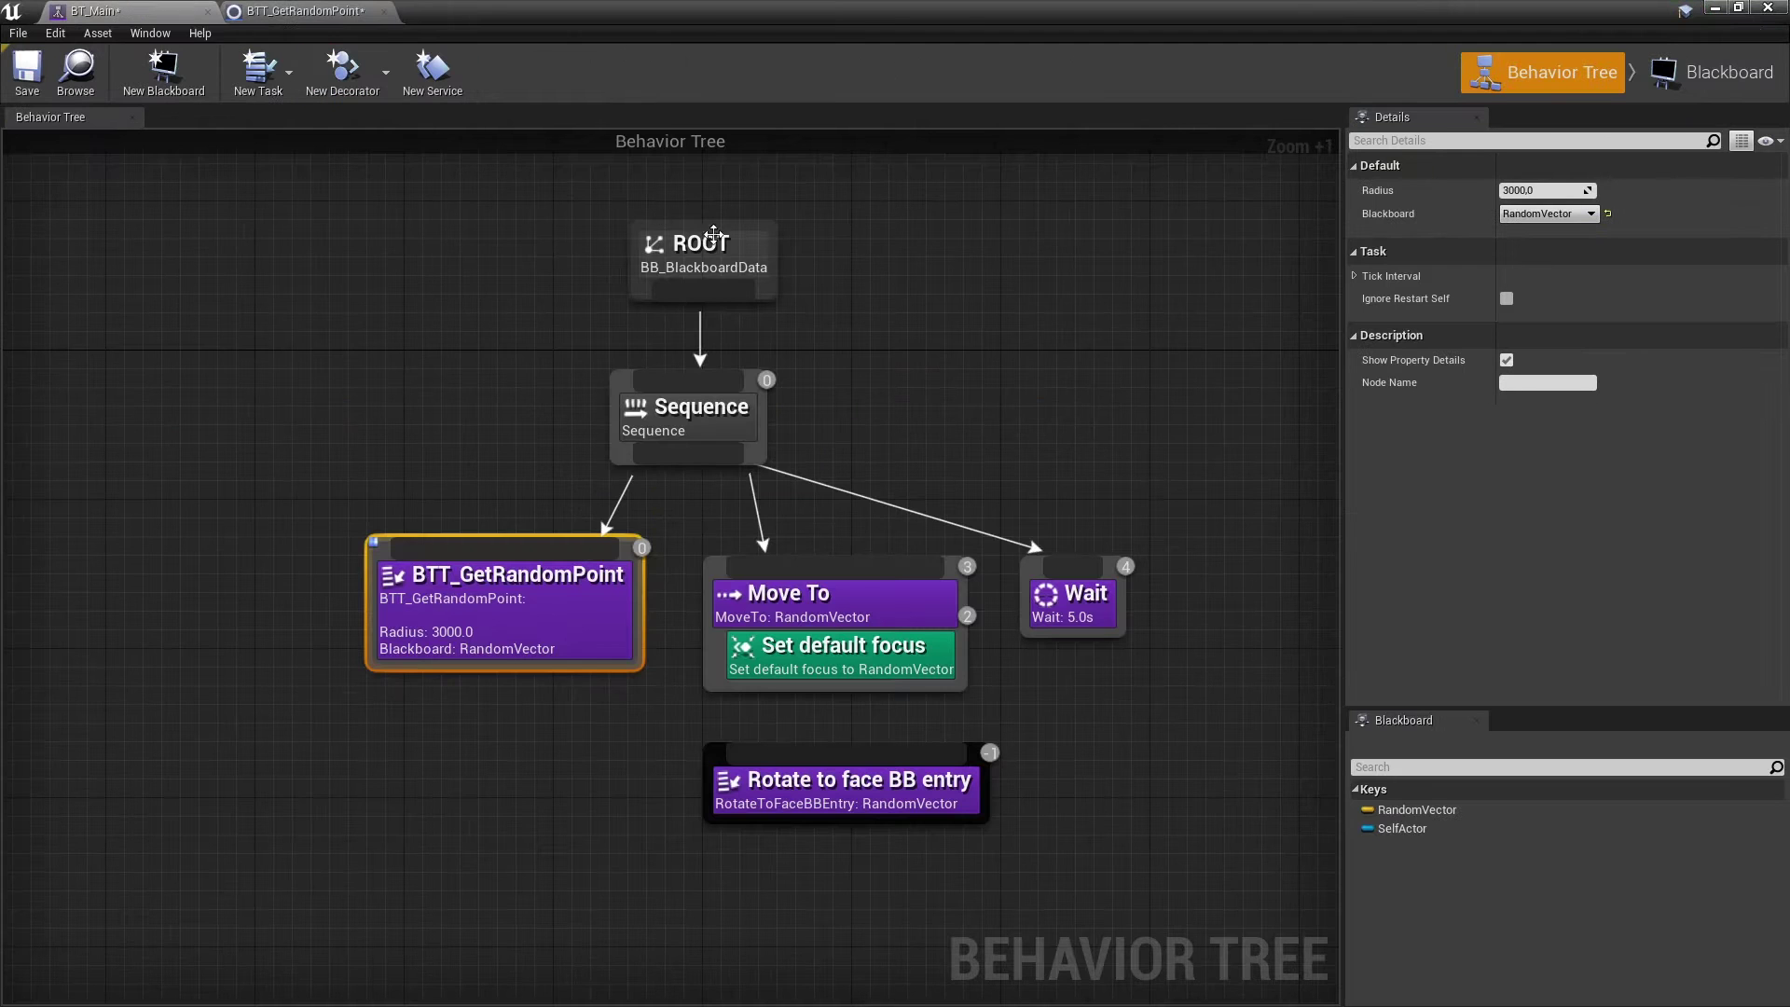
pyautogui.click(846, 808)
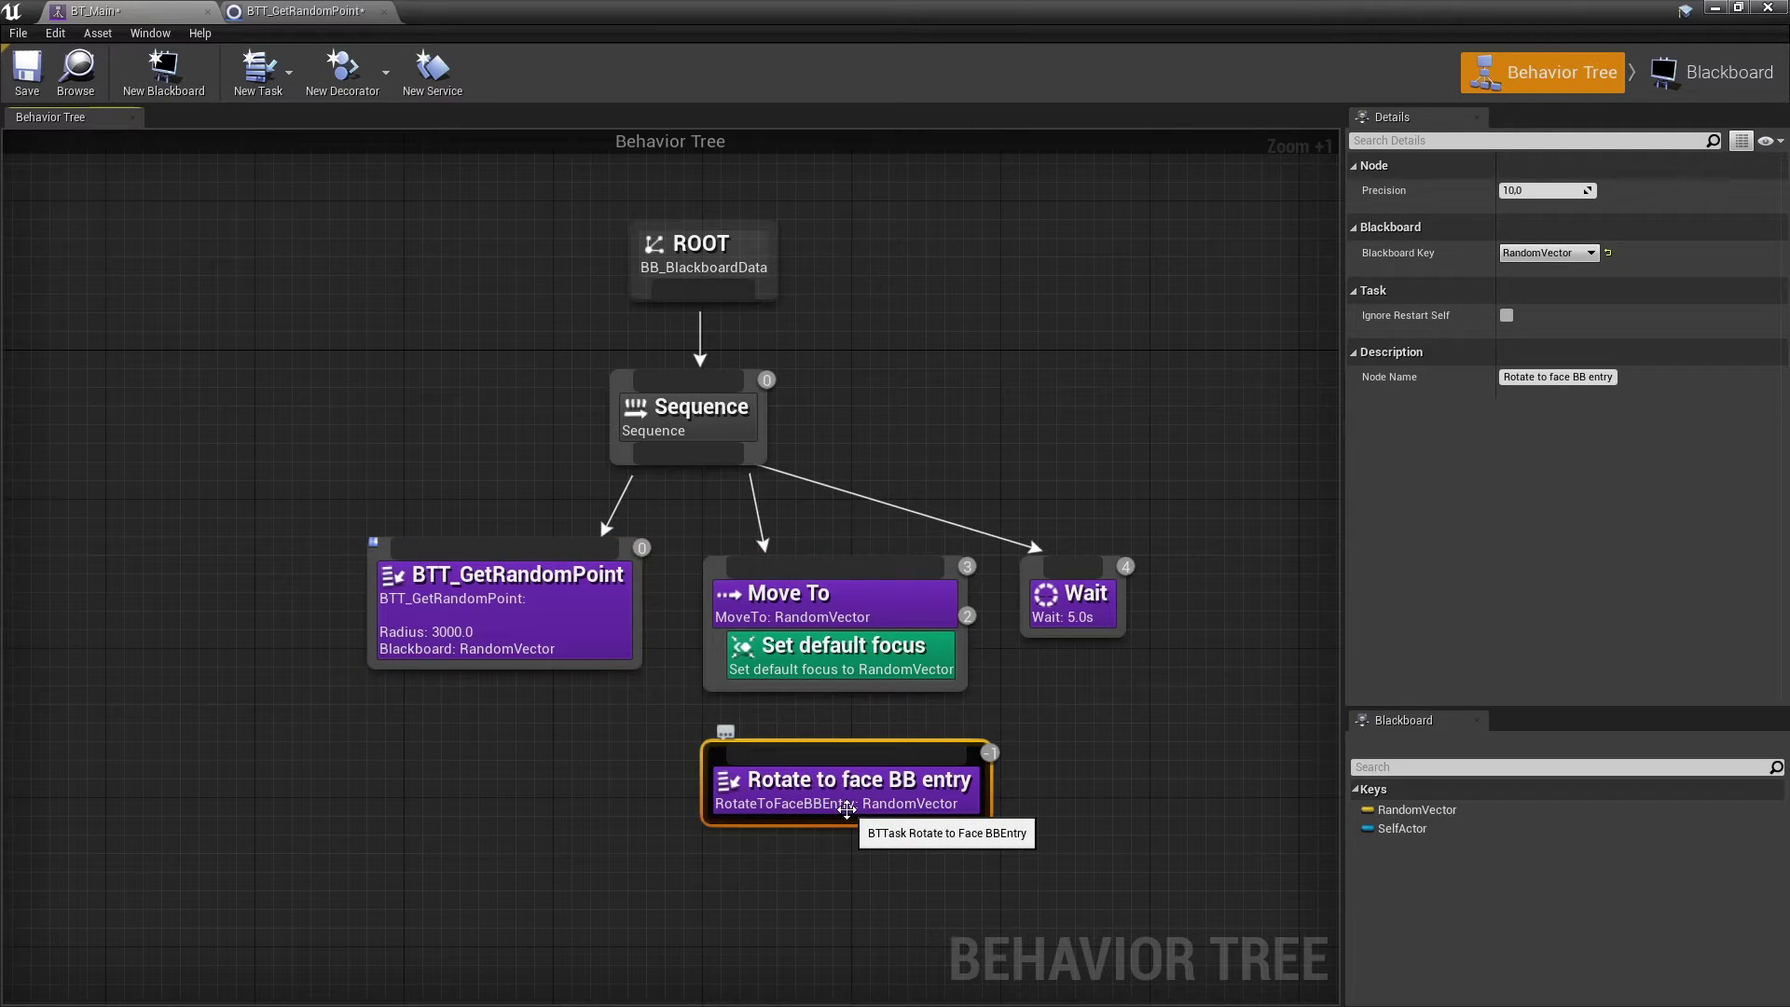
# Move the Set default focus service onto BTT_GetRandomPoint and detach Move To from the Sequence
pyautogui.click(846, 678)
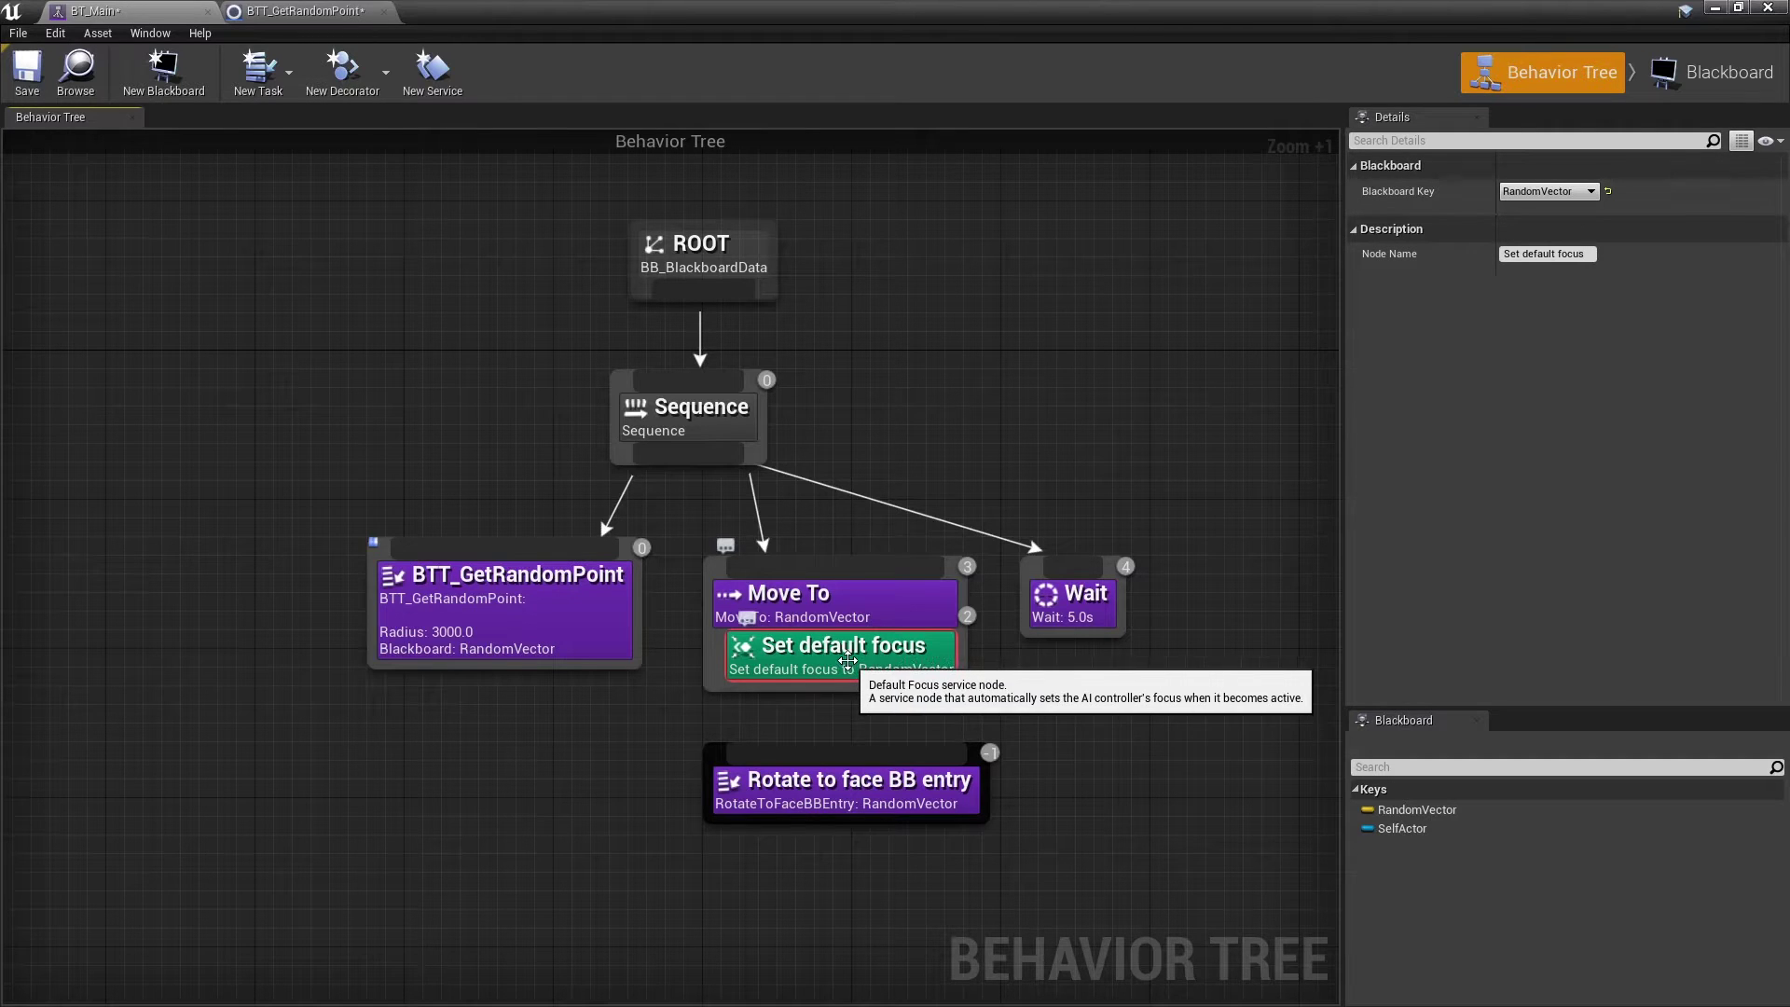
pyautogui.moveTo(850, 671); pyautogui.dragTo(1072, 595)
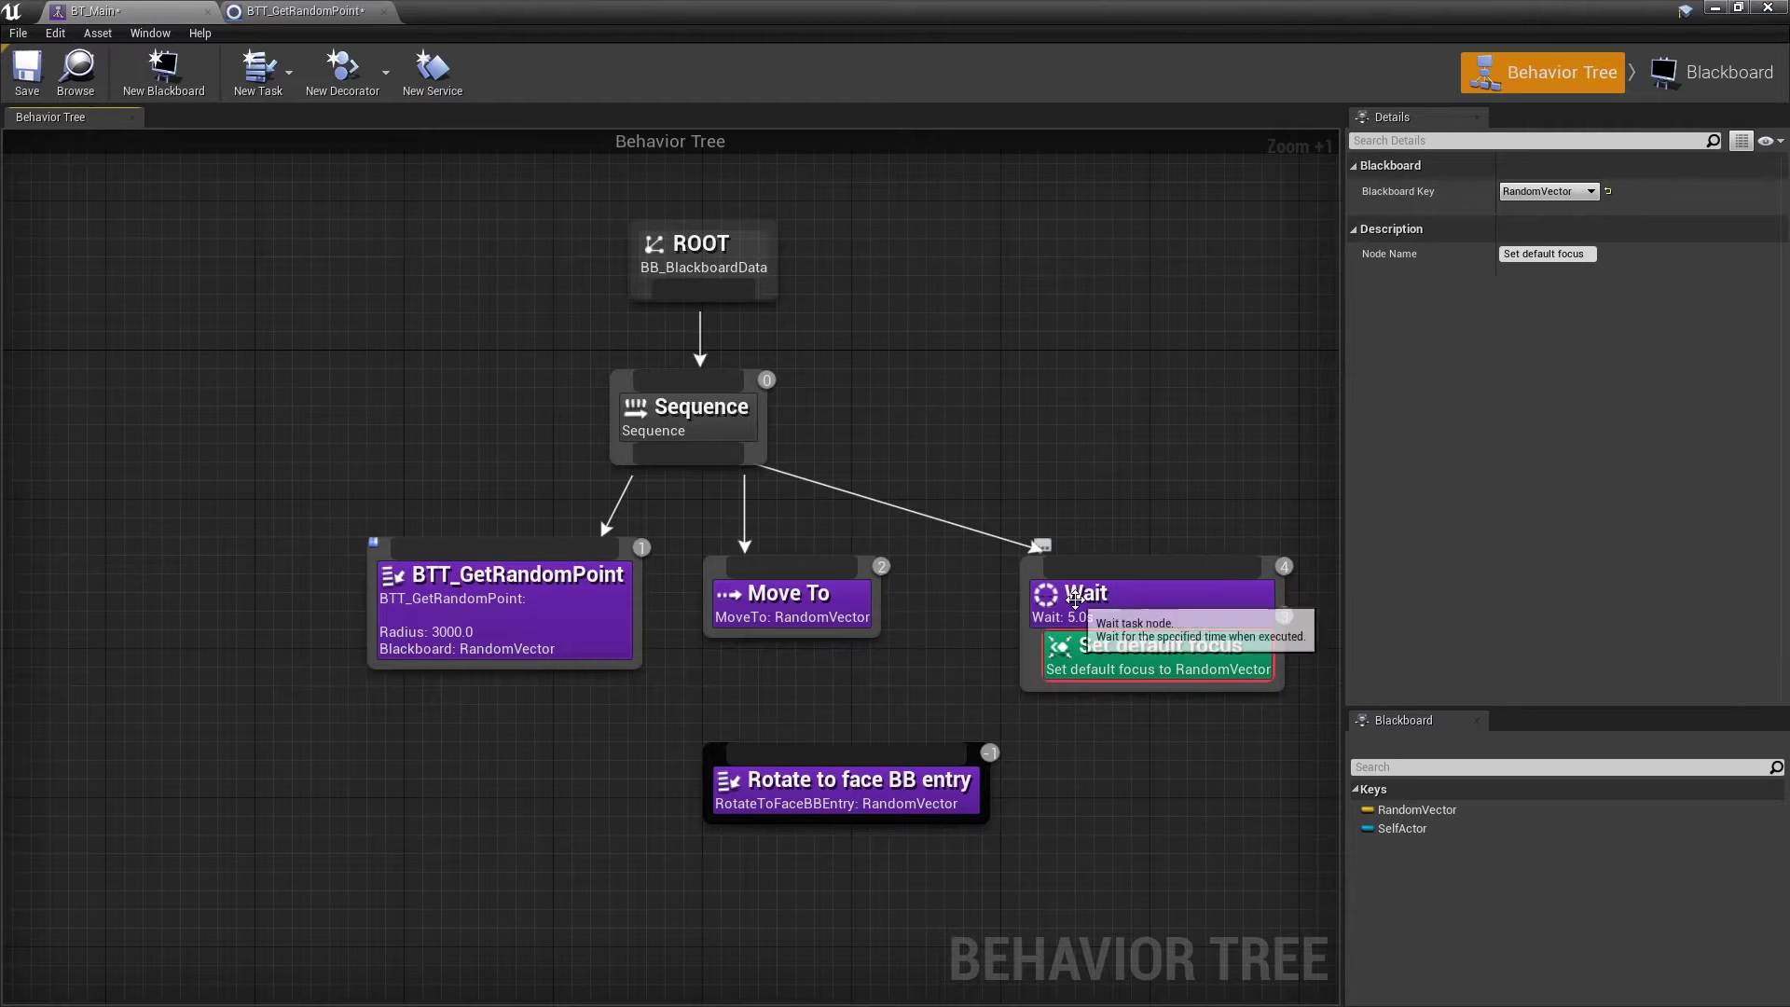
pyautogui.click(1072, 595)
pyautogui.moveTo(1156, 657)
pyautogui.mouseDown()
pyautogui.moveTo(743, 650)
pyautogui.moveTo(524, 608)
pyautogui.mouseUp()
pyautogui.moveTo(772, 619); pyautogui.dragTo(788, 653)
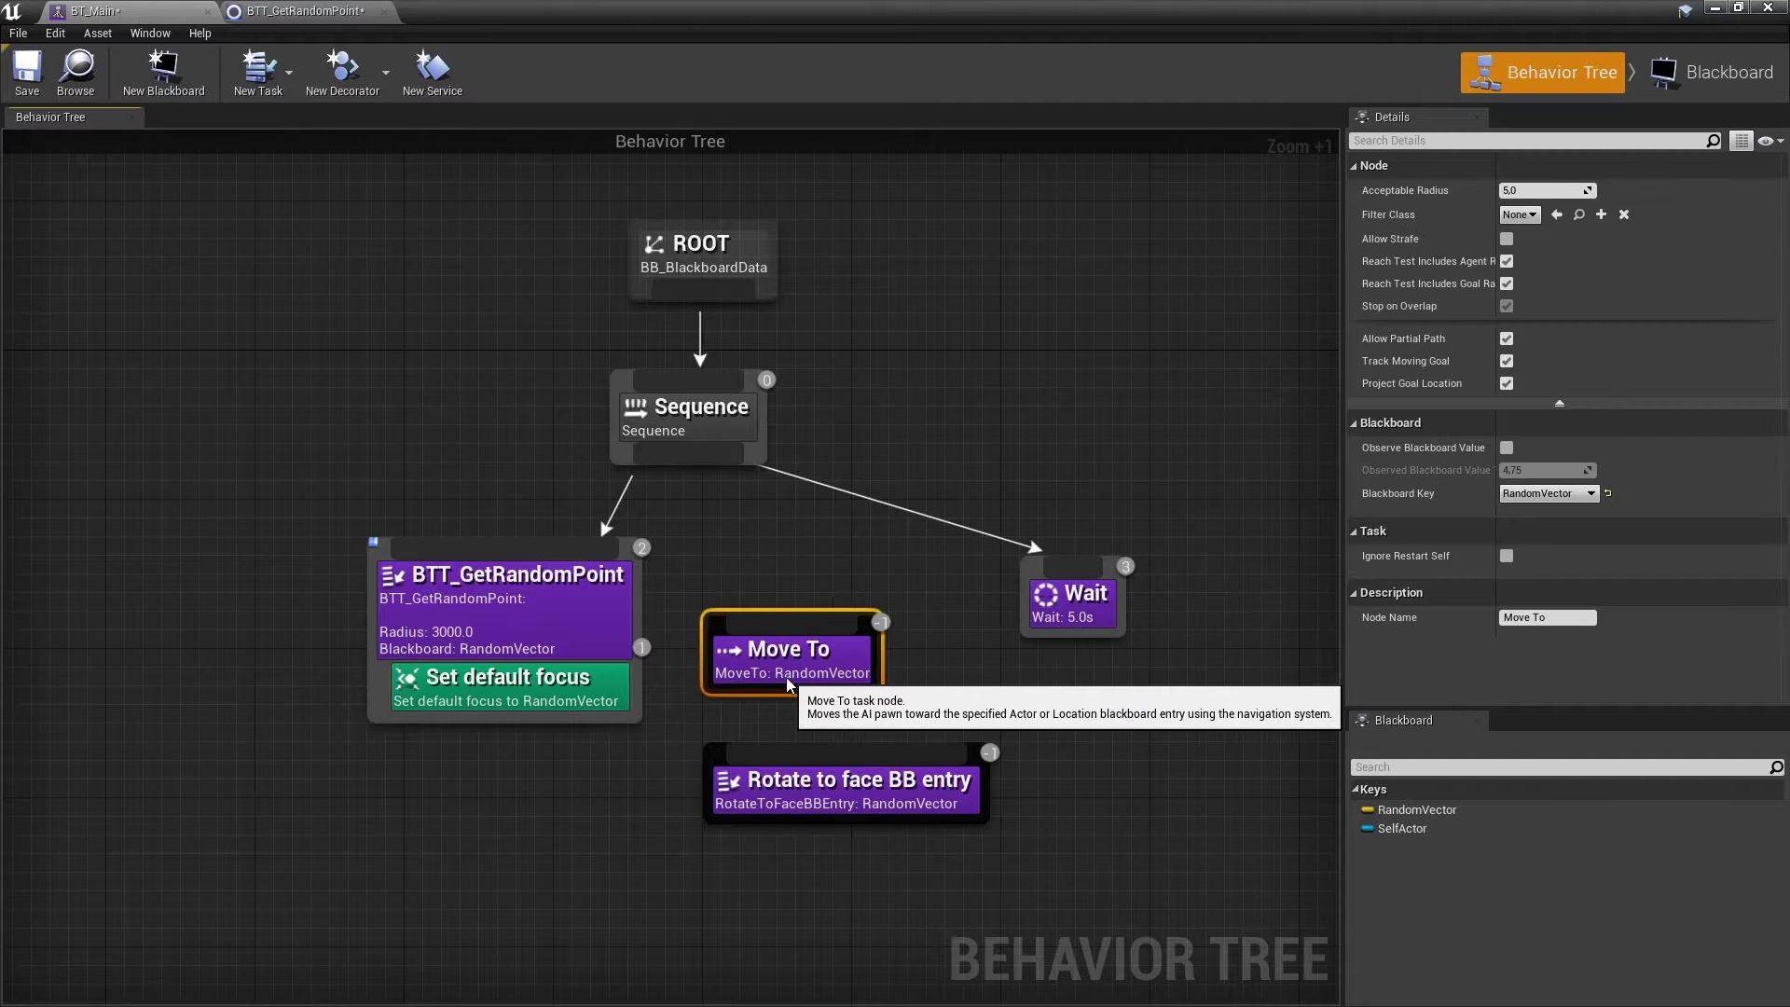
pyautogui.moveTo(988, 889); pyautogui.dragTo(958, 732, button='right')
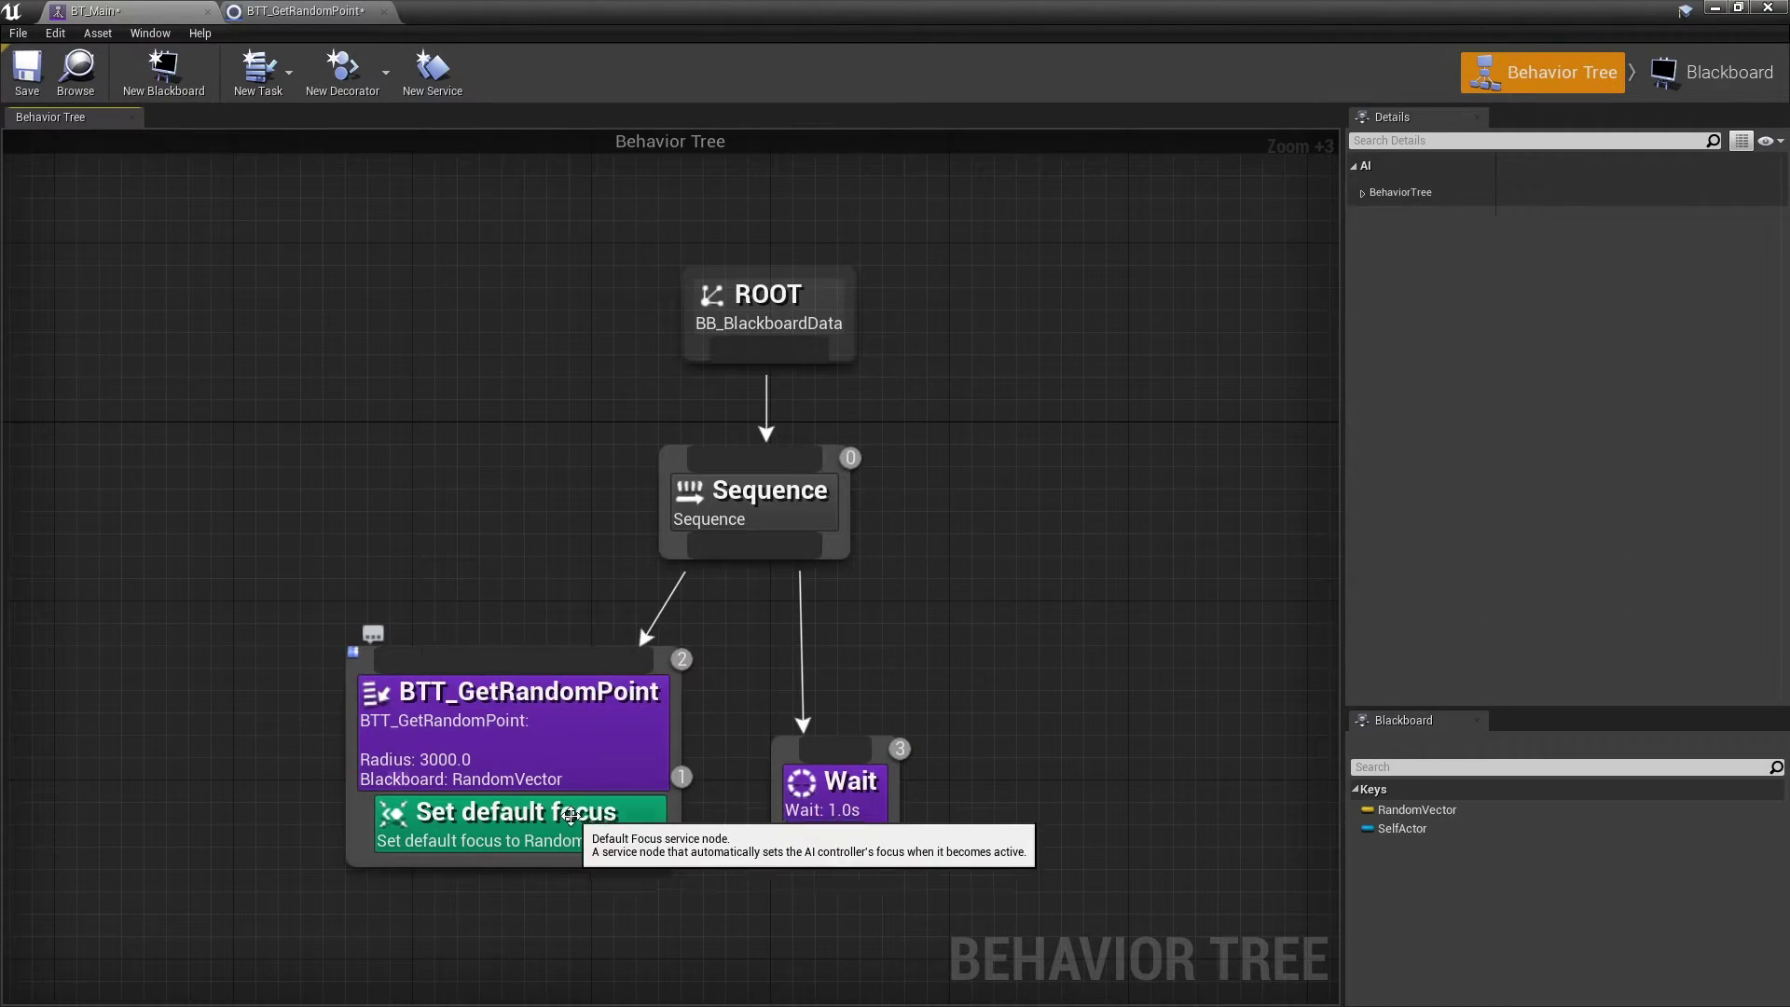
pyautogui.click(570, 817)
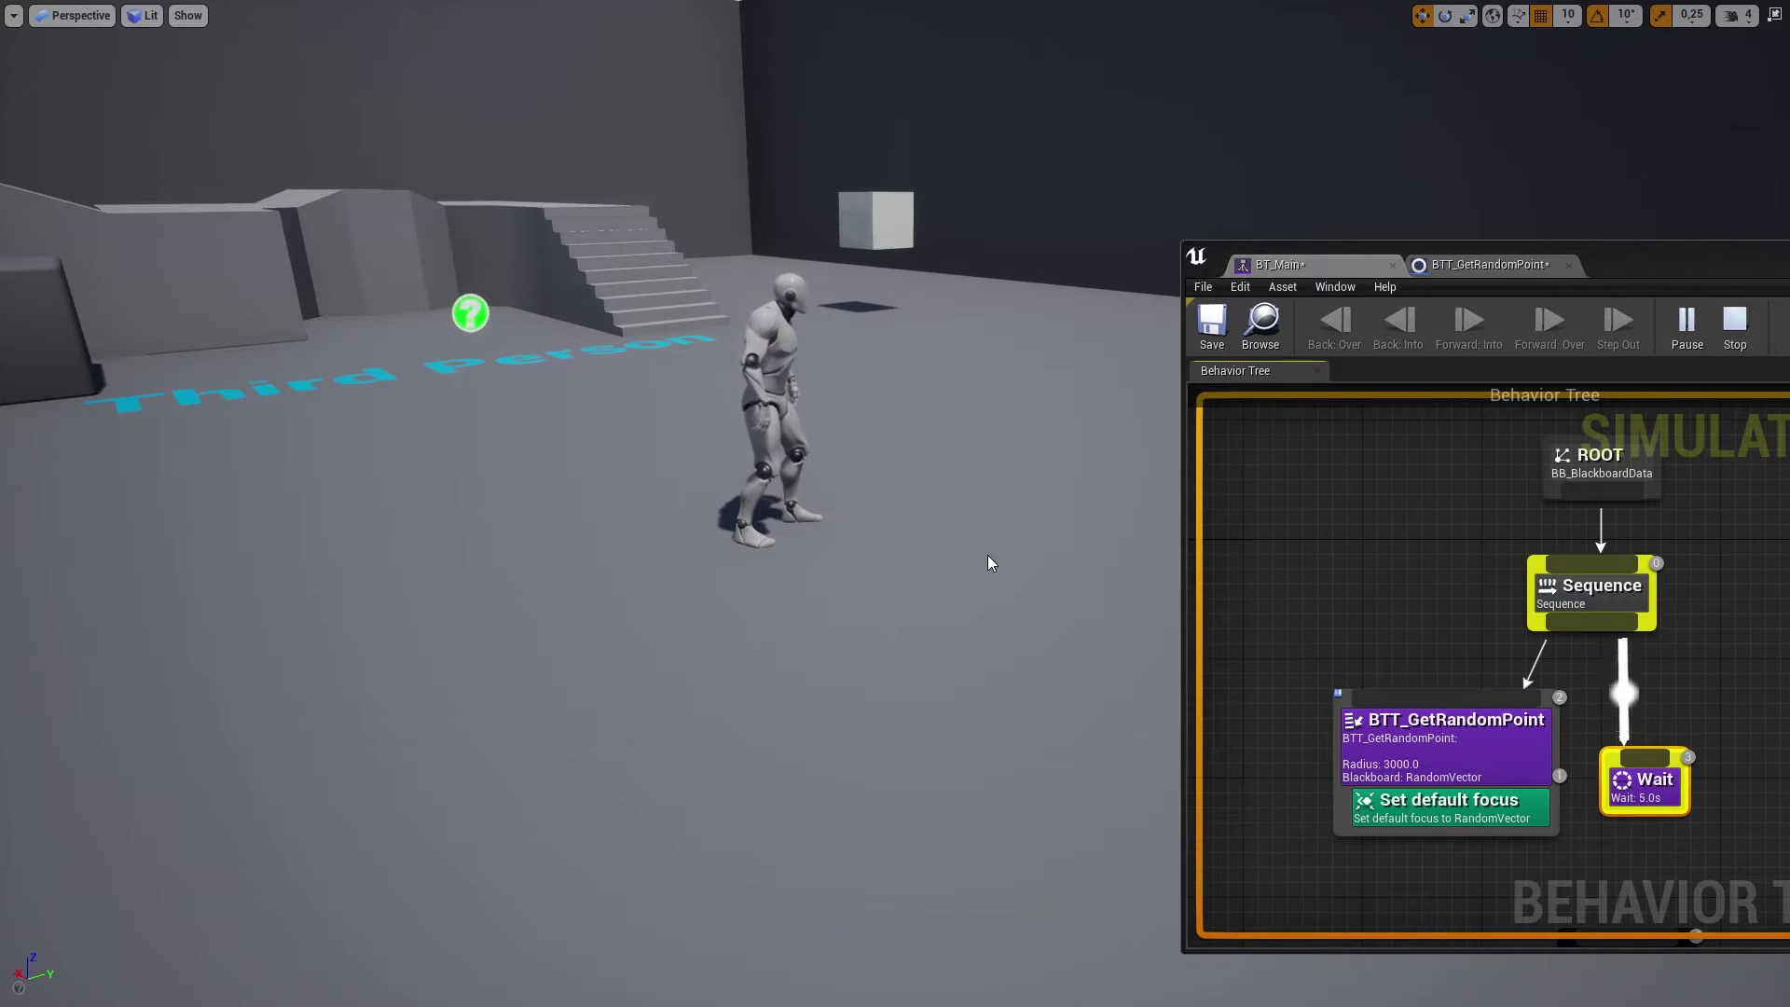
# Stop the simulation and move the Set default focus service from BTT_GetRandomPoint onto Wait
pyautogui.click(1738, 336)
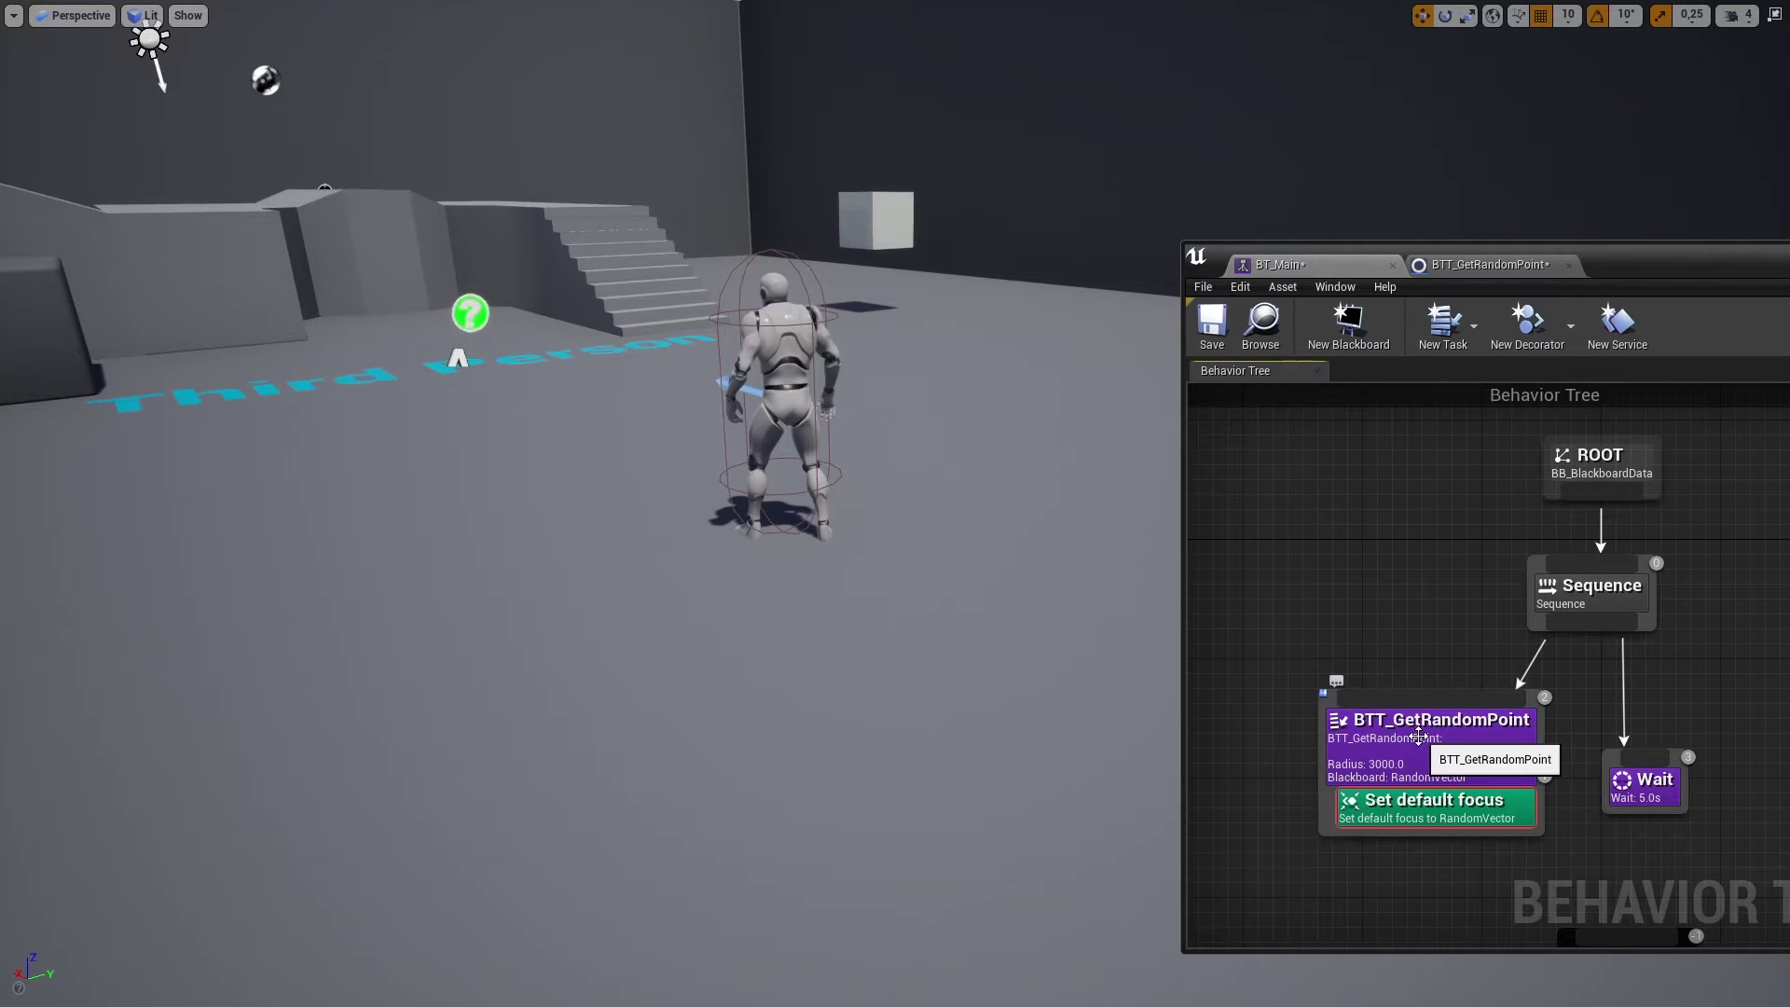
pyautogui.click(1419, 737)
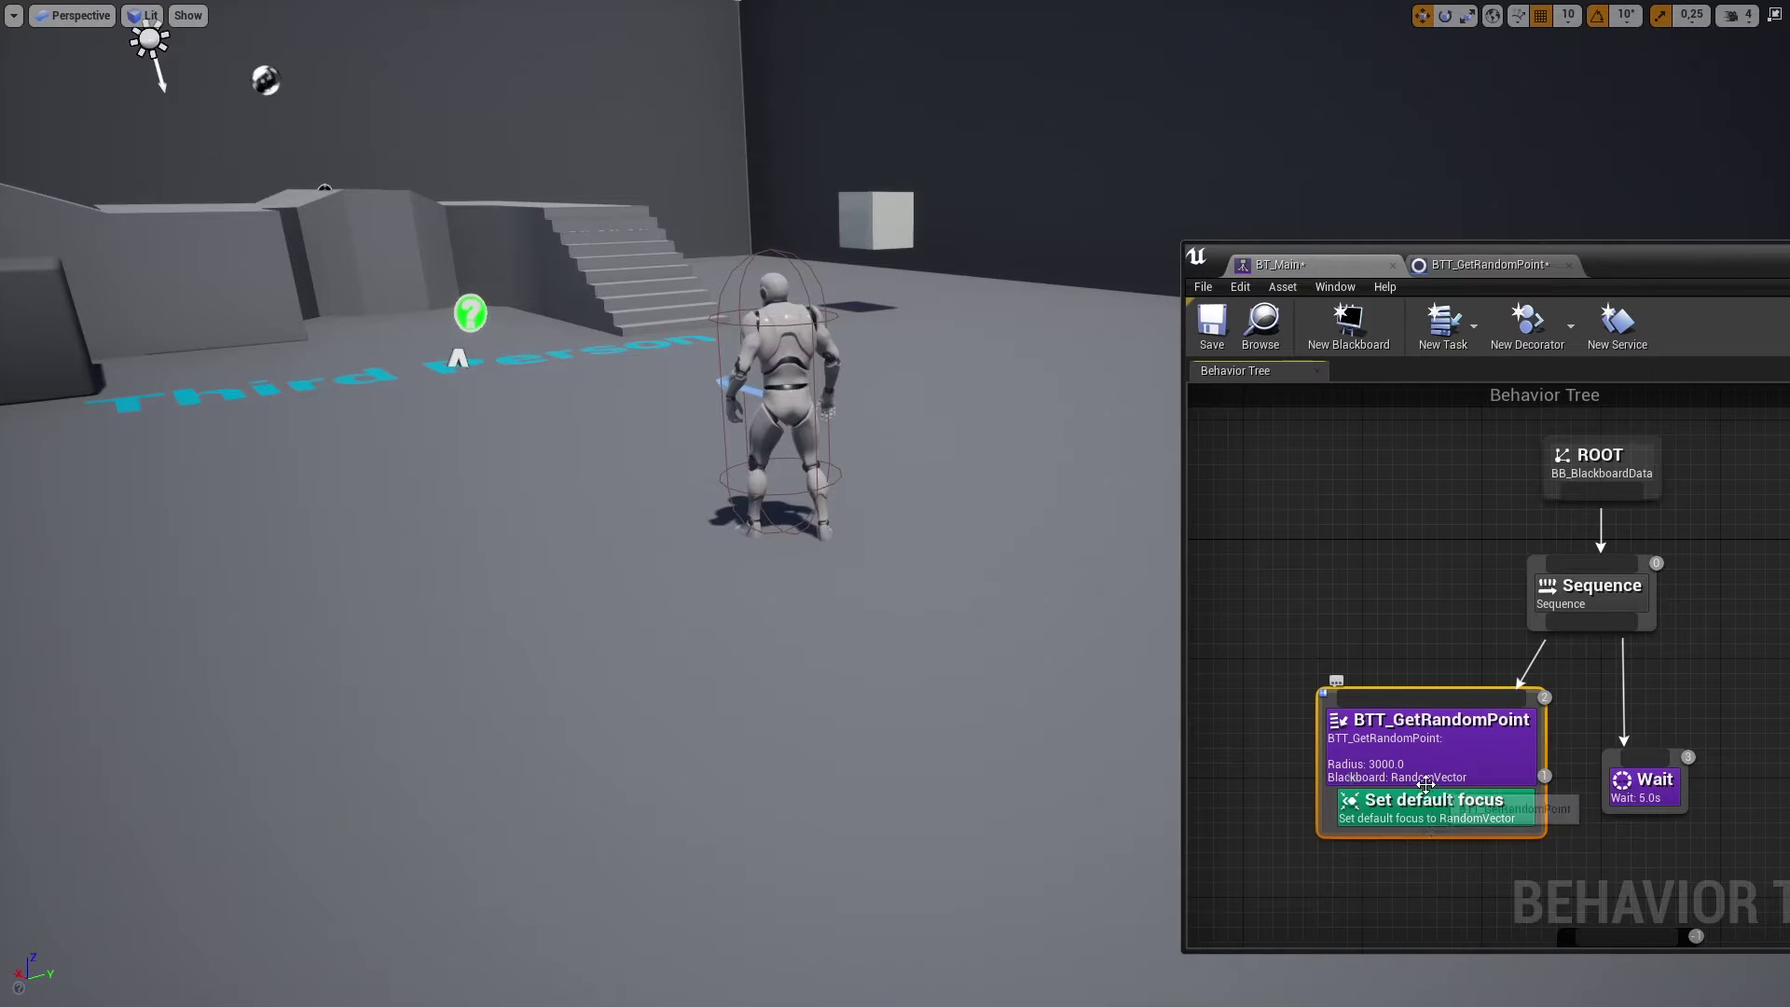
pyautogui.moveTo(1426, 788); pyautogui.dragTo(1643, 782)
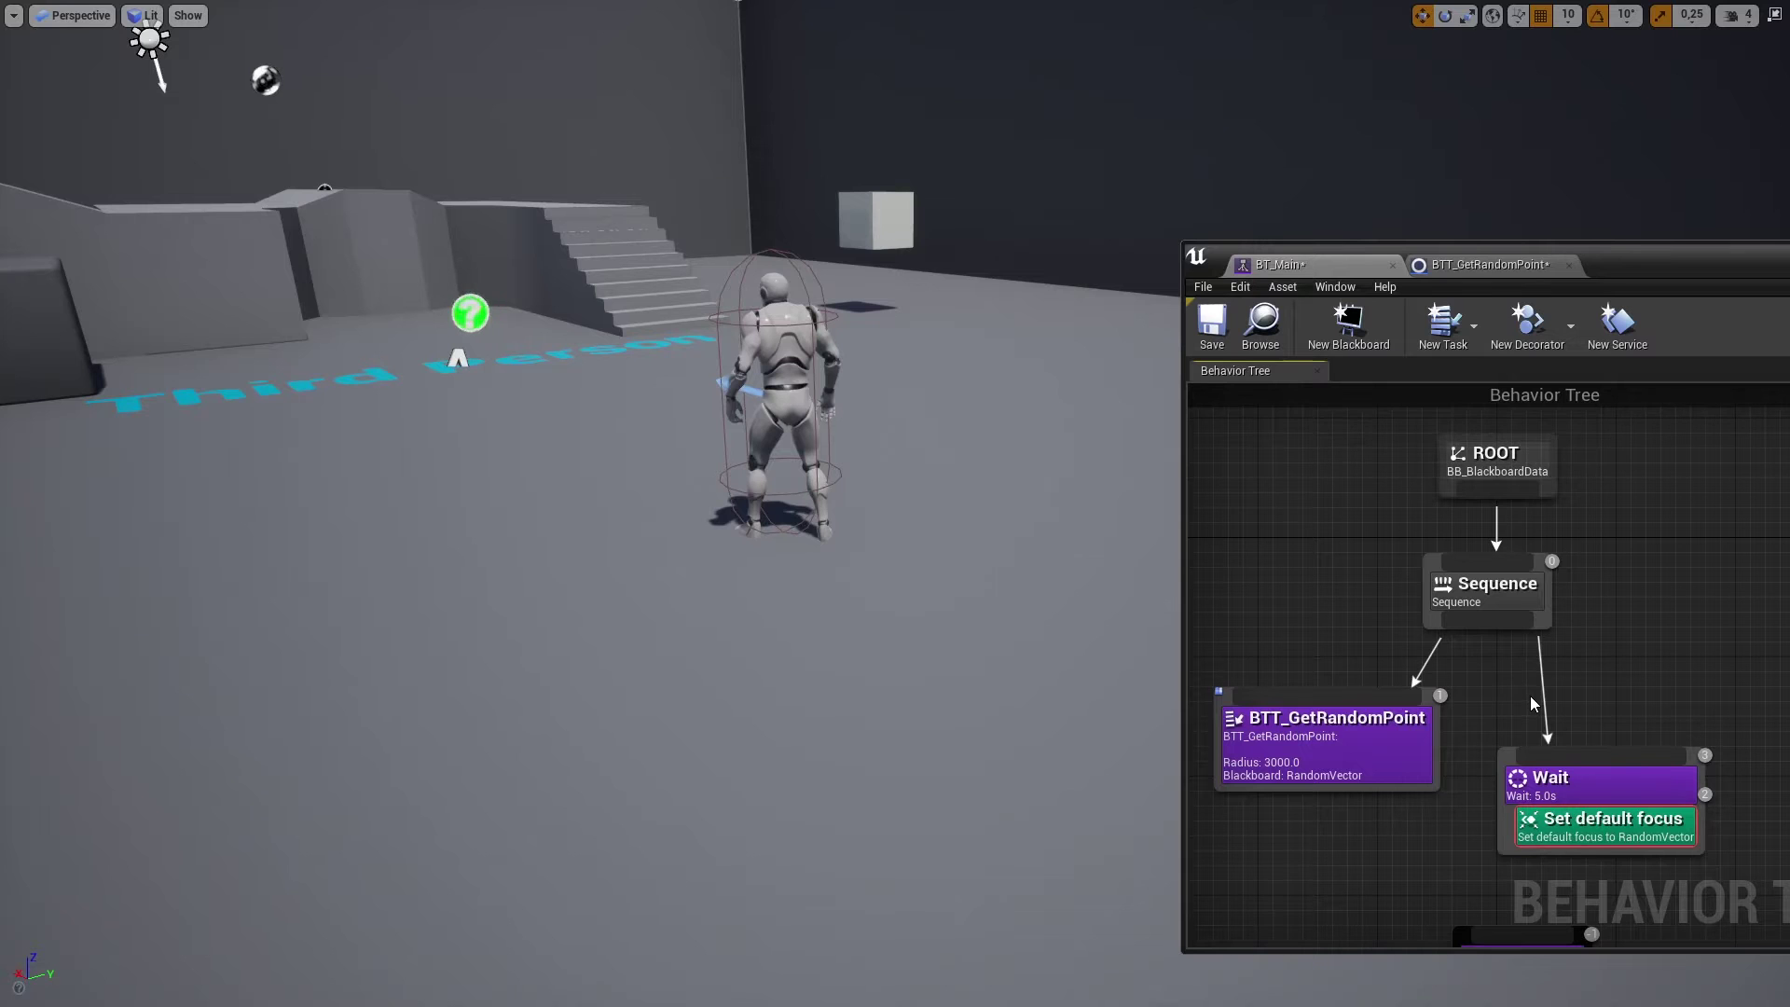
pyautogui.moveTo(1634, 270); pyautogui.dragTo(1231, 264)
# Change the Wait task's Wait Time from 5.0 to 1.0 seconds and simulate the level again
pyautogui.click(1175, 774)
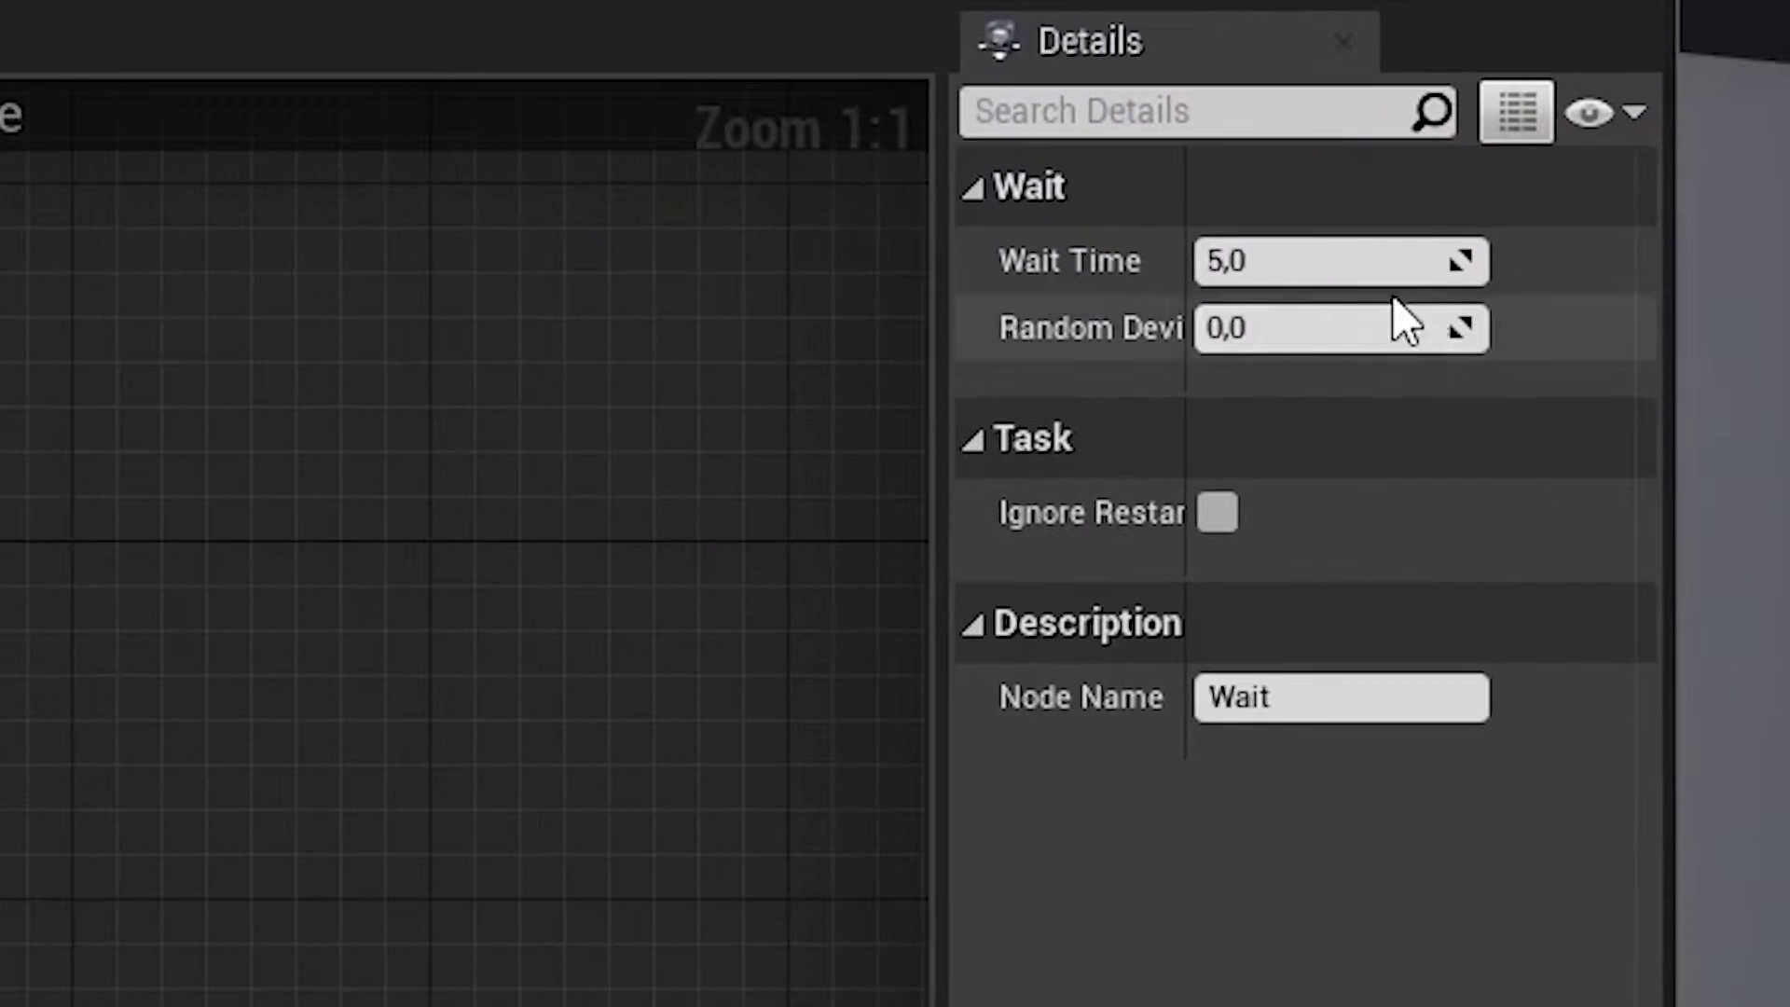
pyautogui.click(1686, 411)
pyautogui.press('BackSpace')
pyautogui.write('1')
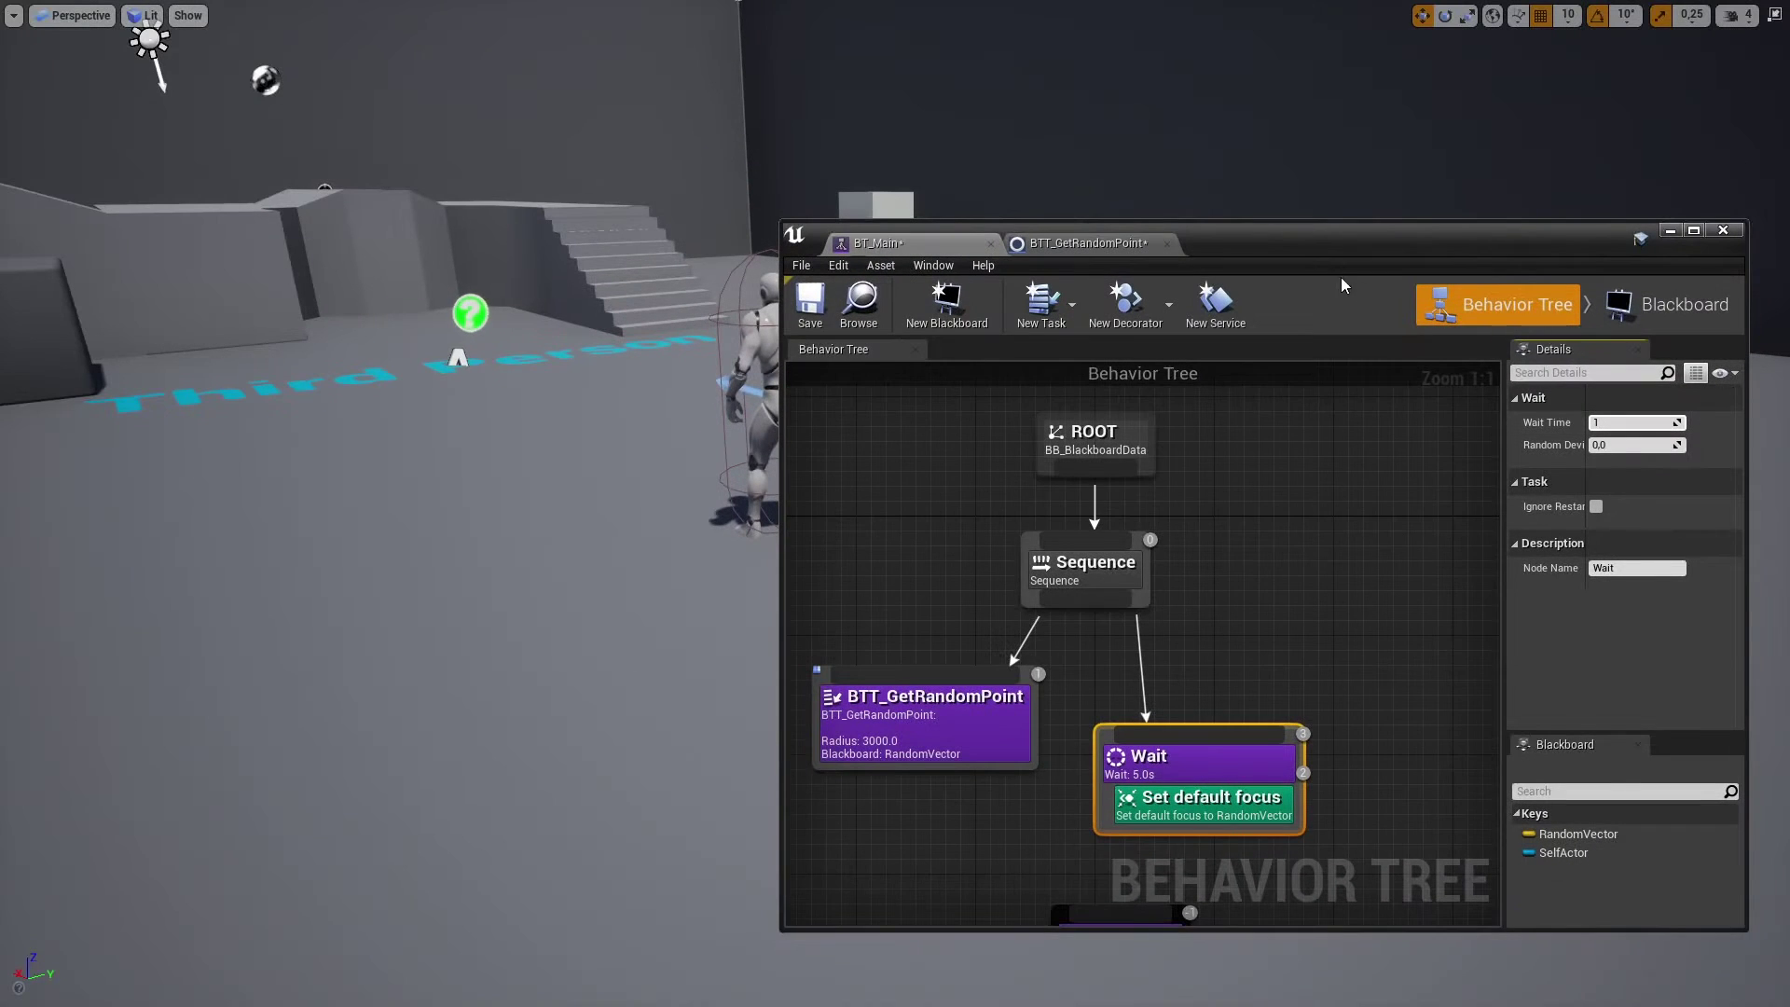
pyautogui.moveTo(1253, 243); pyautogui.dragTo(1575, 235)
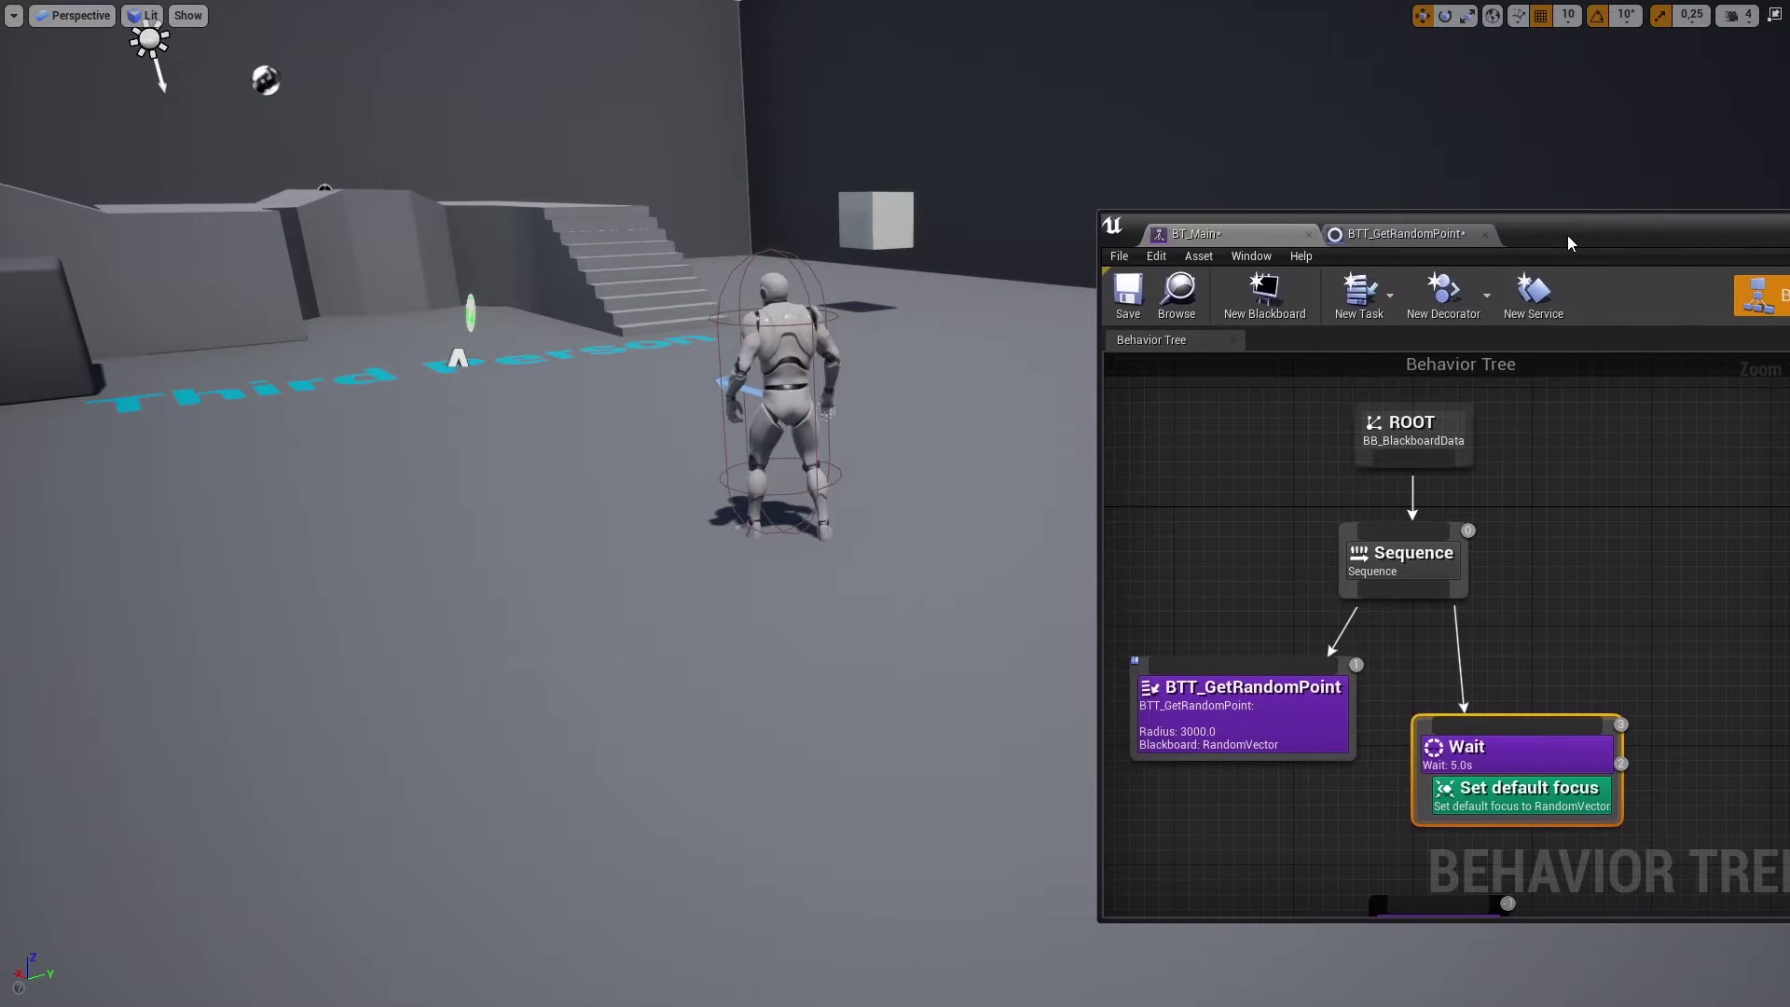
pyautogui.click(1006, 524)
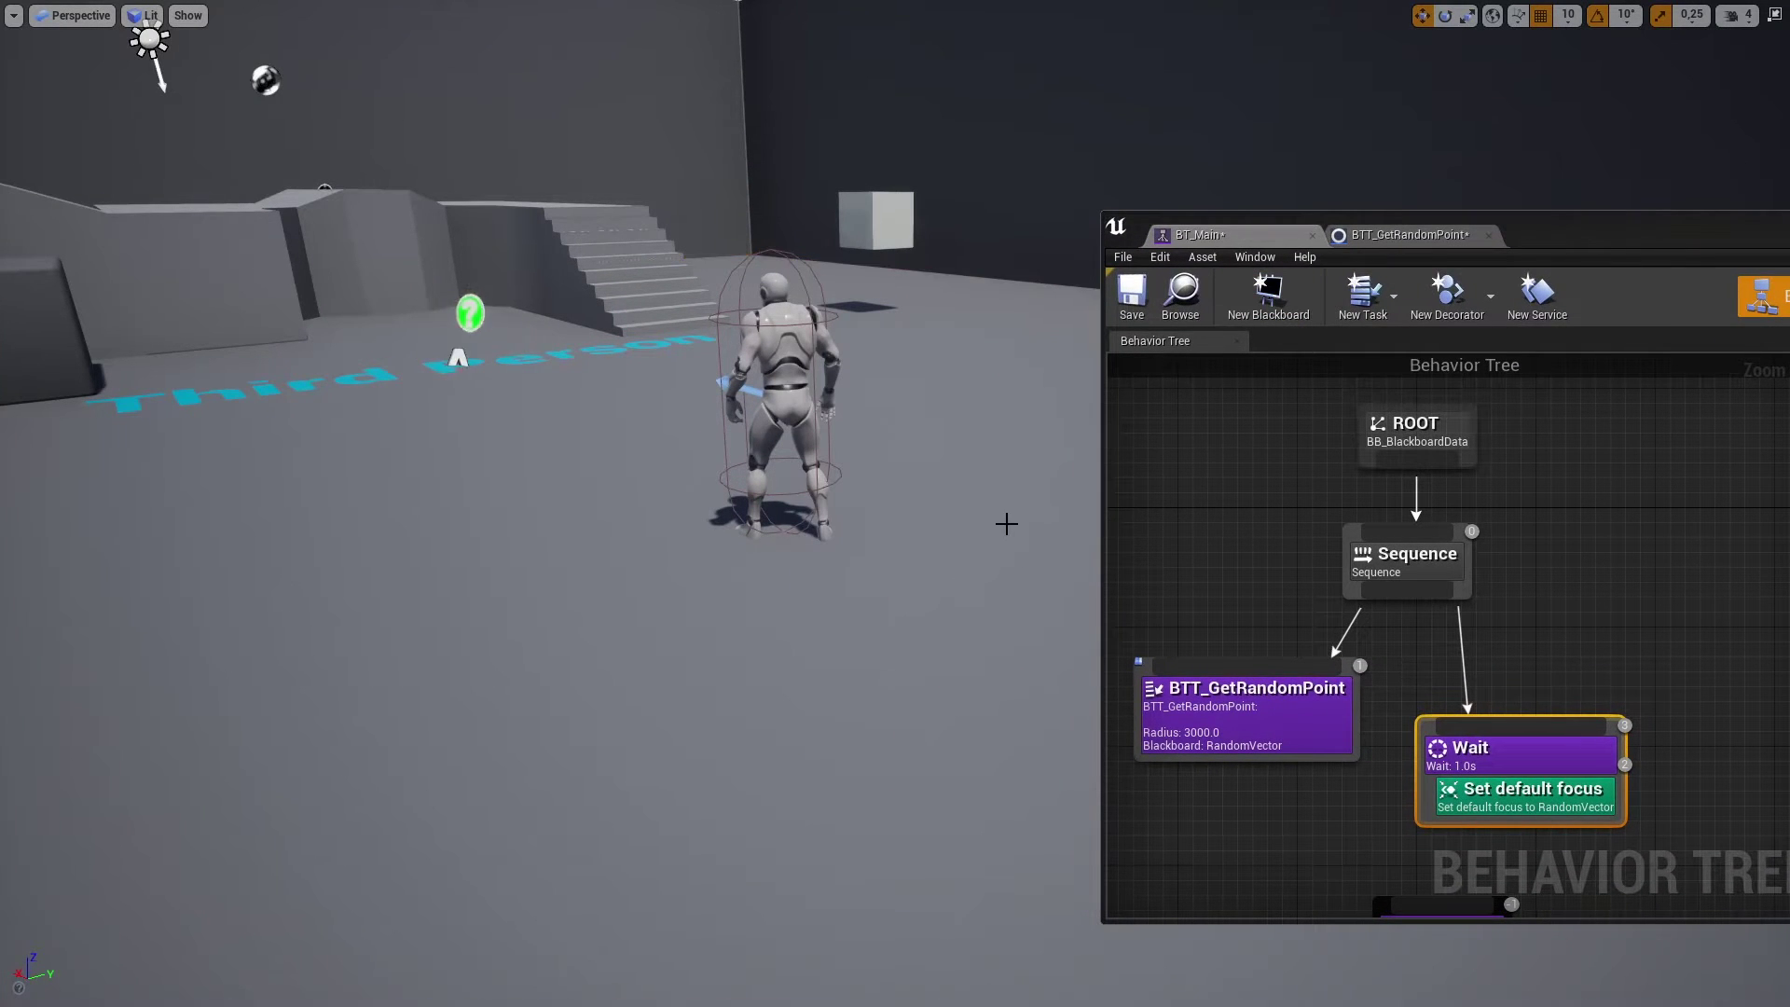
pyautogui.hotkey('alt', 's')
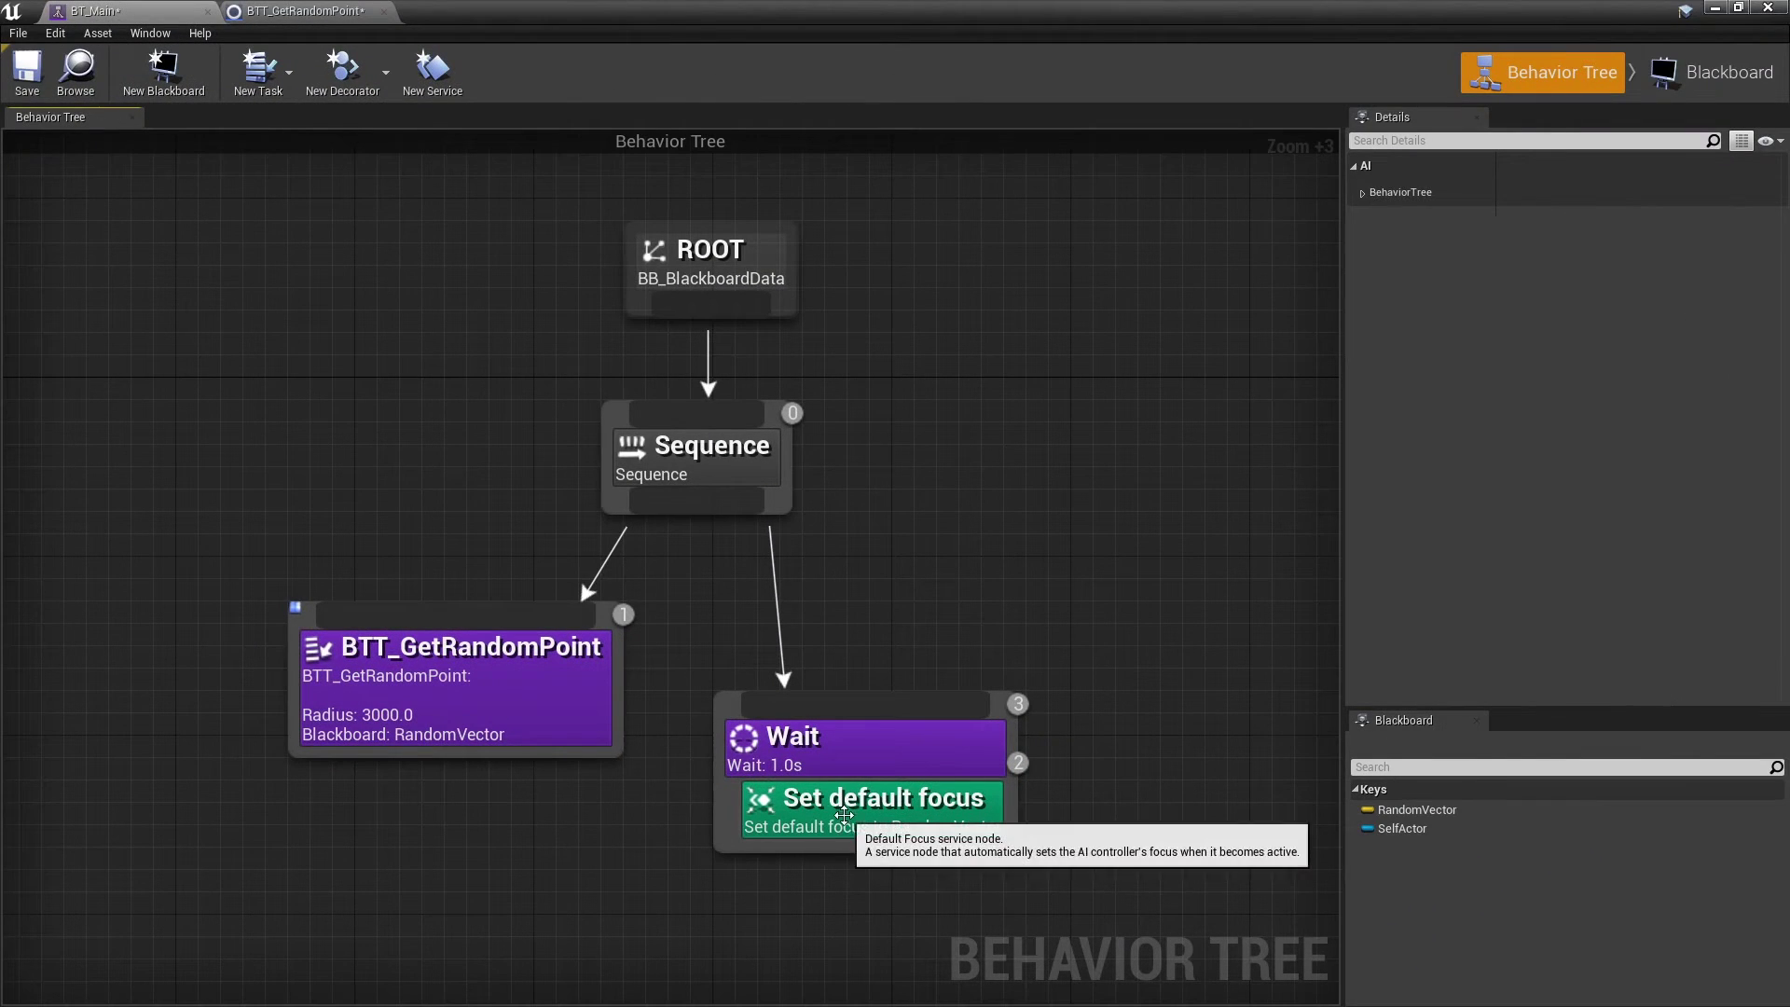
pyautogui.click(842, 822)
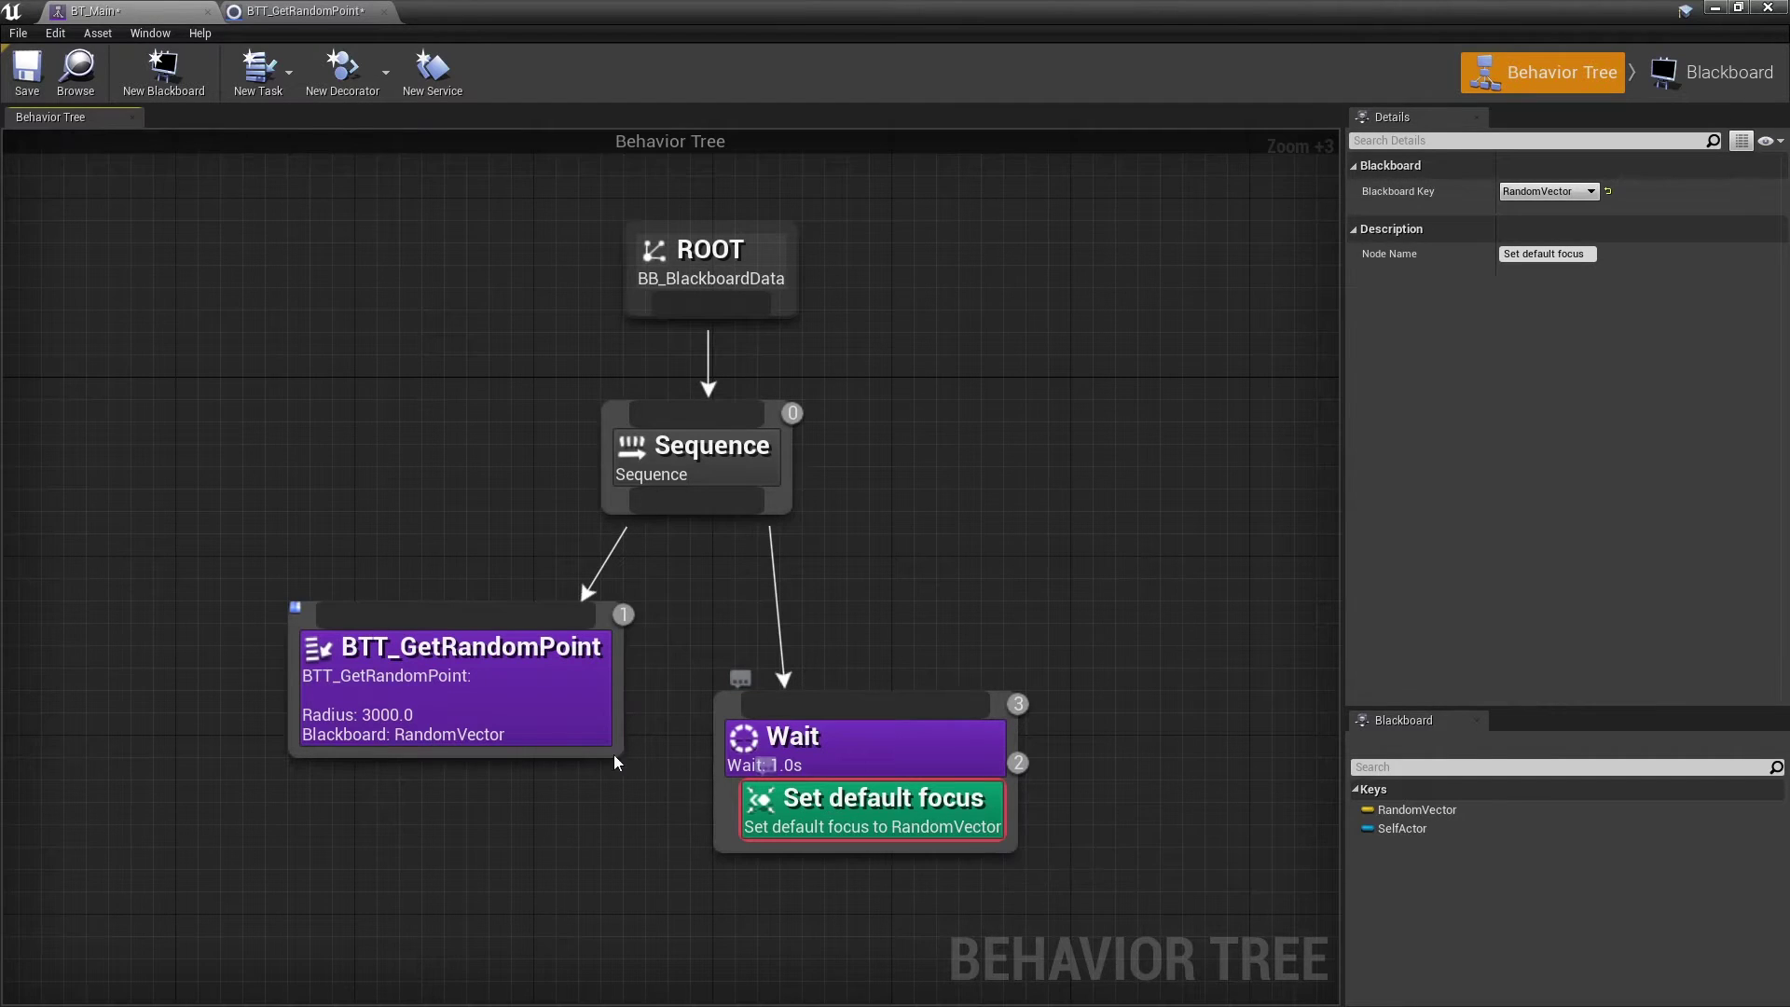
# Open the BTT_GetRandomPoint task blueprint and go to an empty area of its event graph
pyautogui.doubleClick(505, 714)
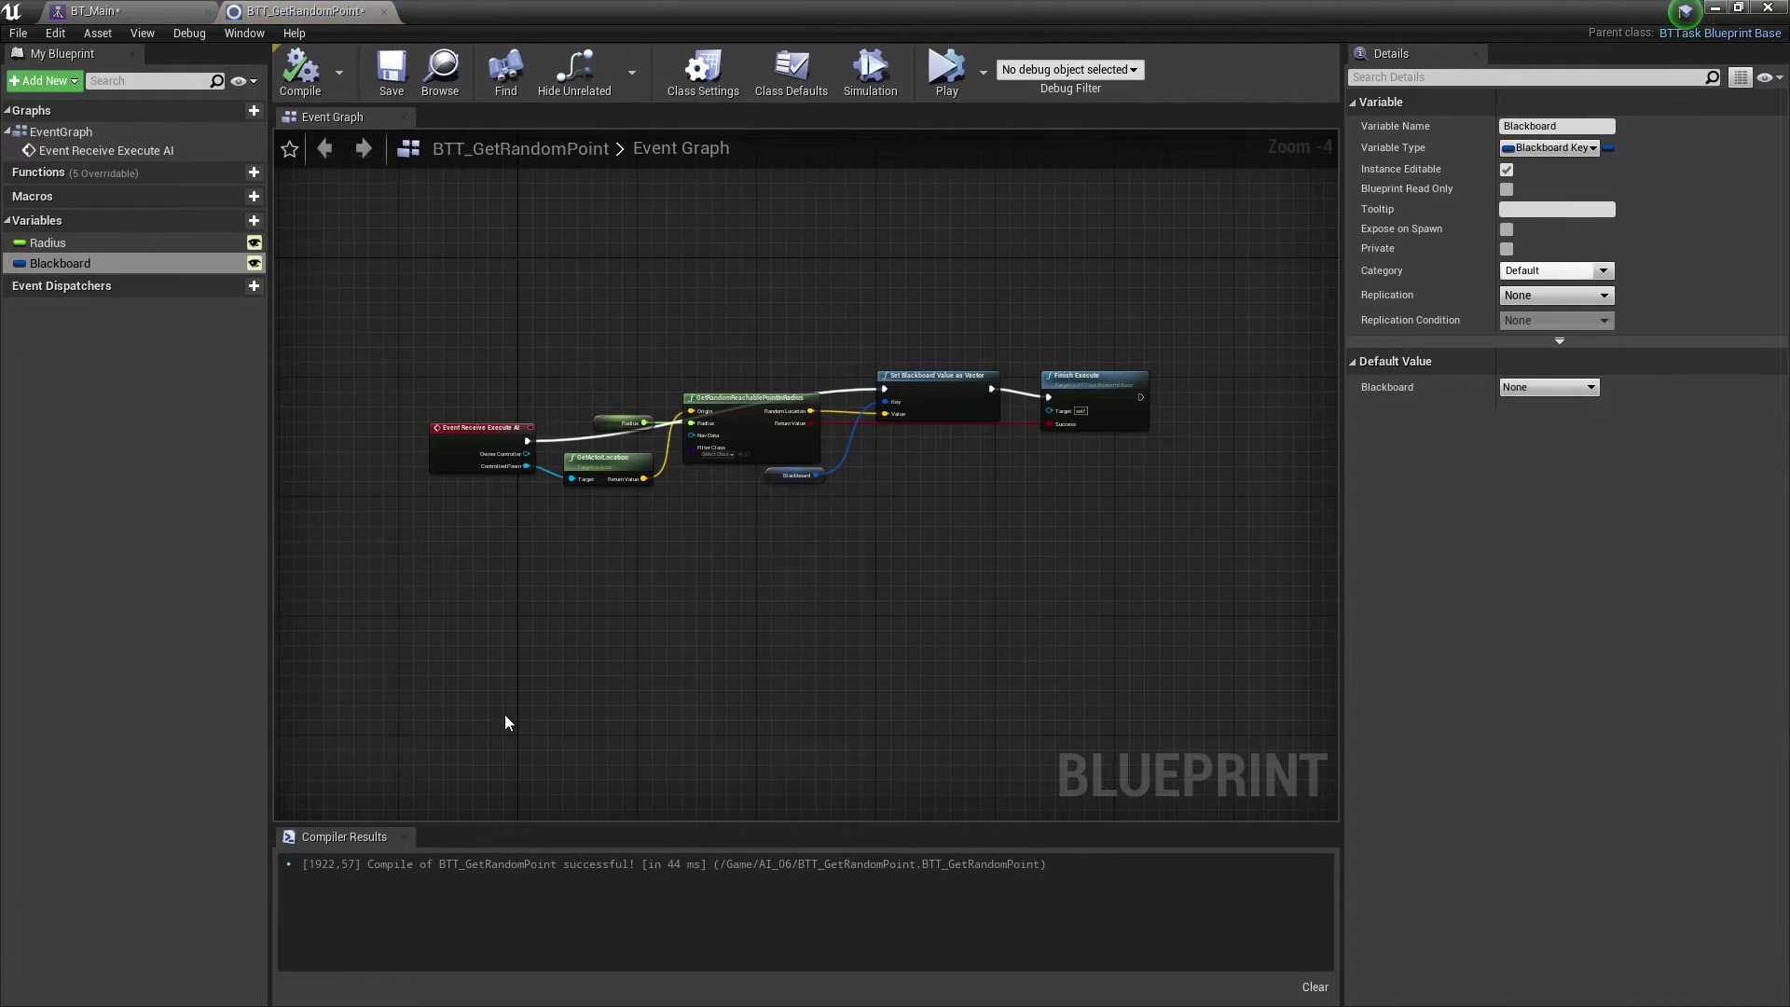
pyautogui.moveTo(1007, 558); pyautogui.dragTo(650, 443, button='right')
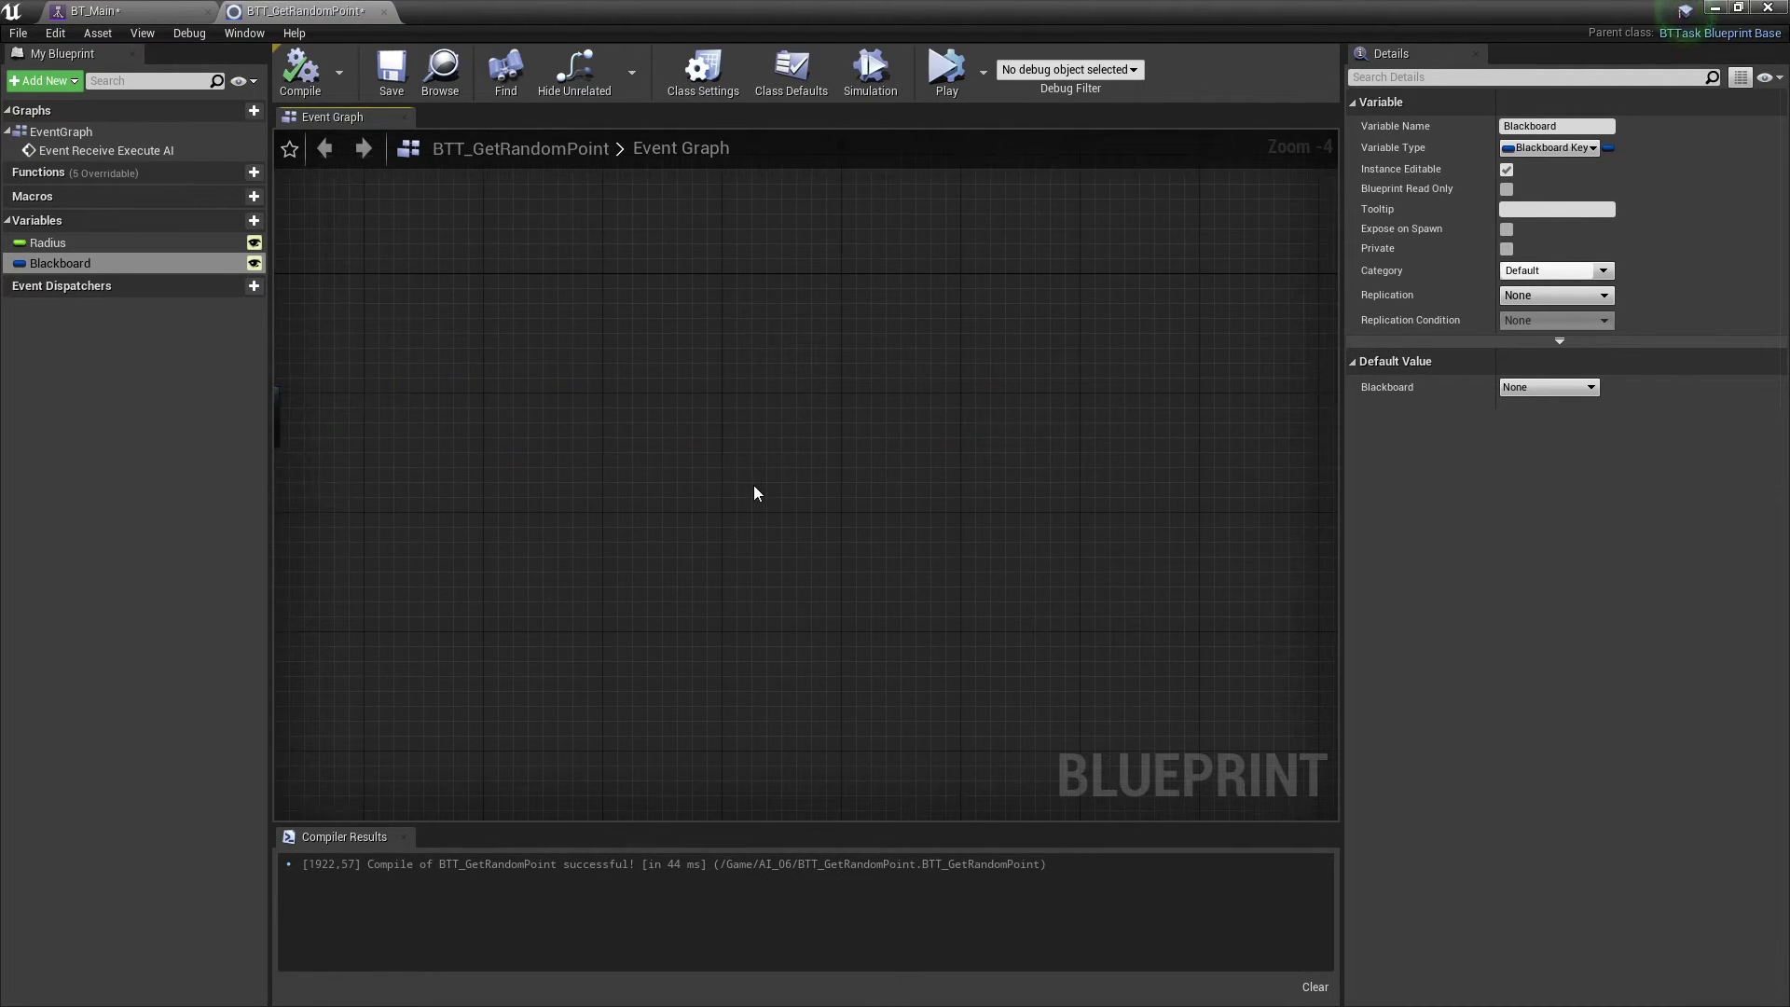
pyautogui.scroll(4, 754, 485)
pyautogui.scroll(1, 707, 473)
# Search all actions for 'focus', add the AIController focus nodes, then return to BT_Main
pyautogui.rightClick(650, 354)
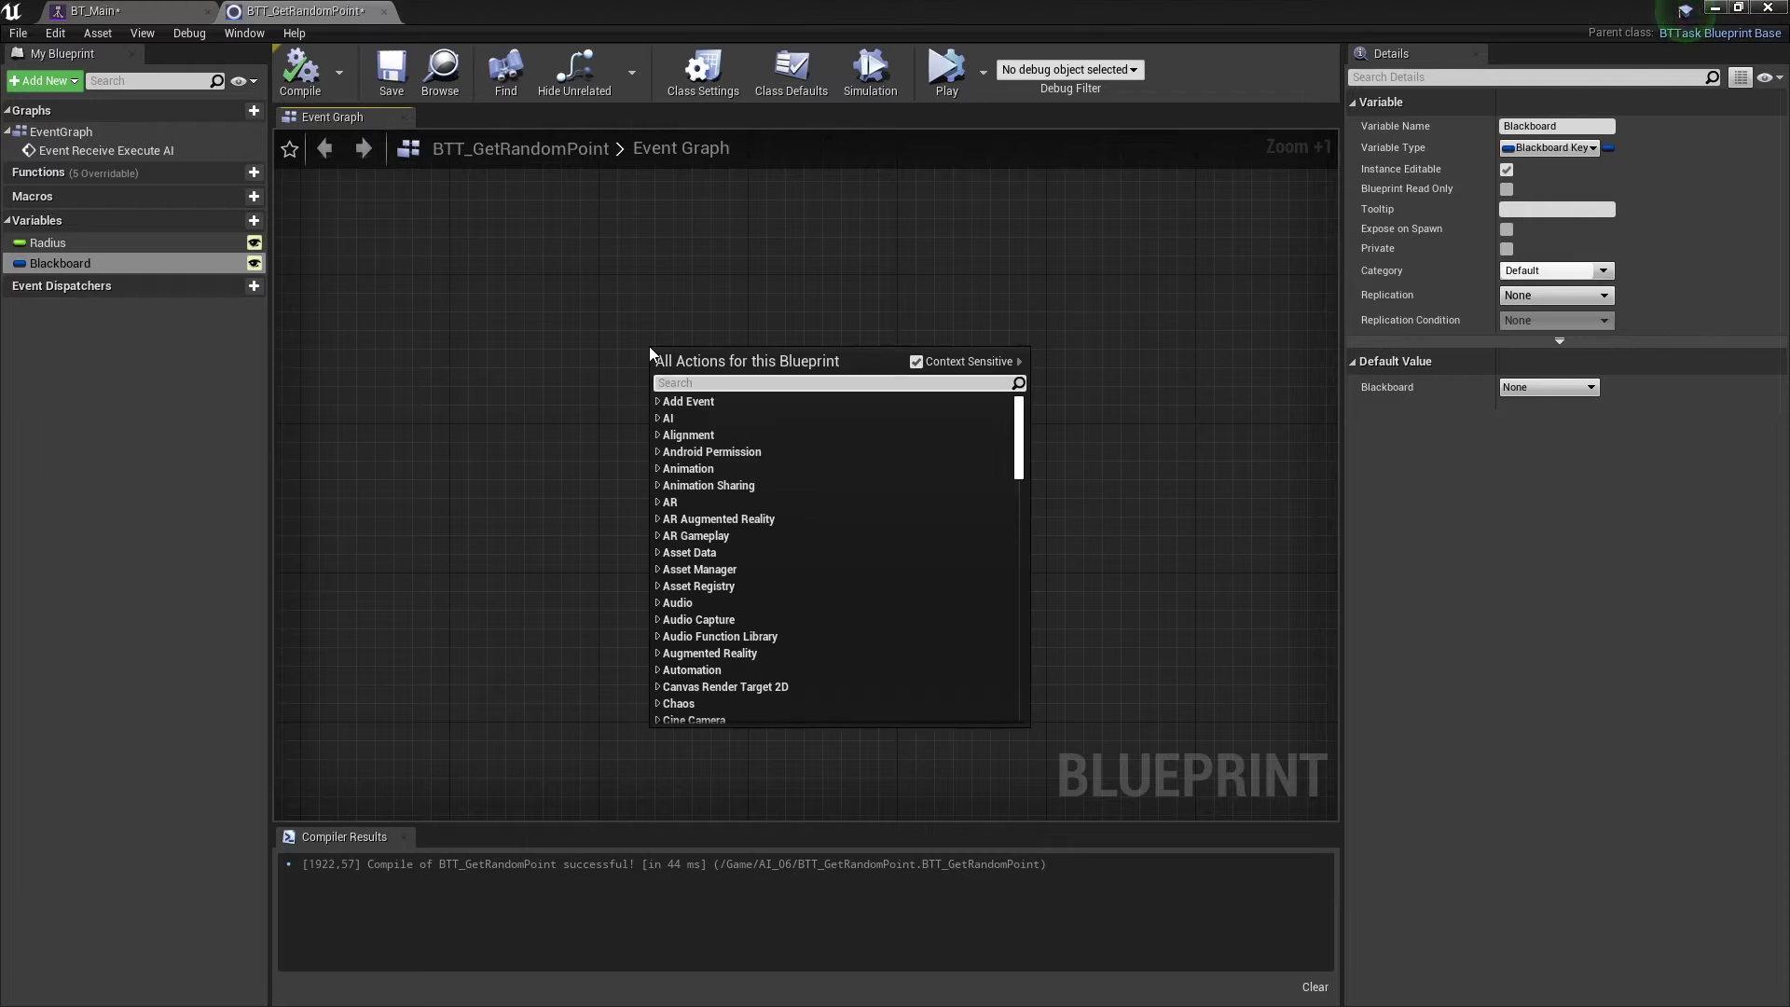
pyautogui.click(917, 364)
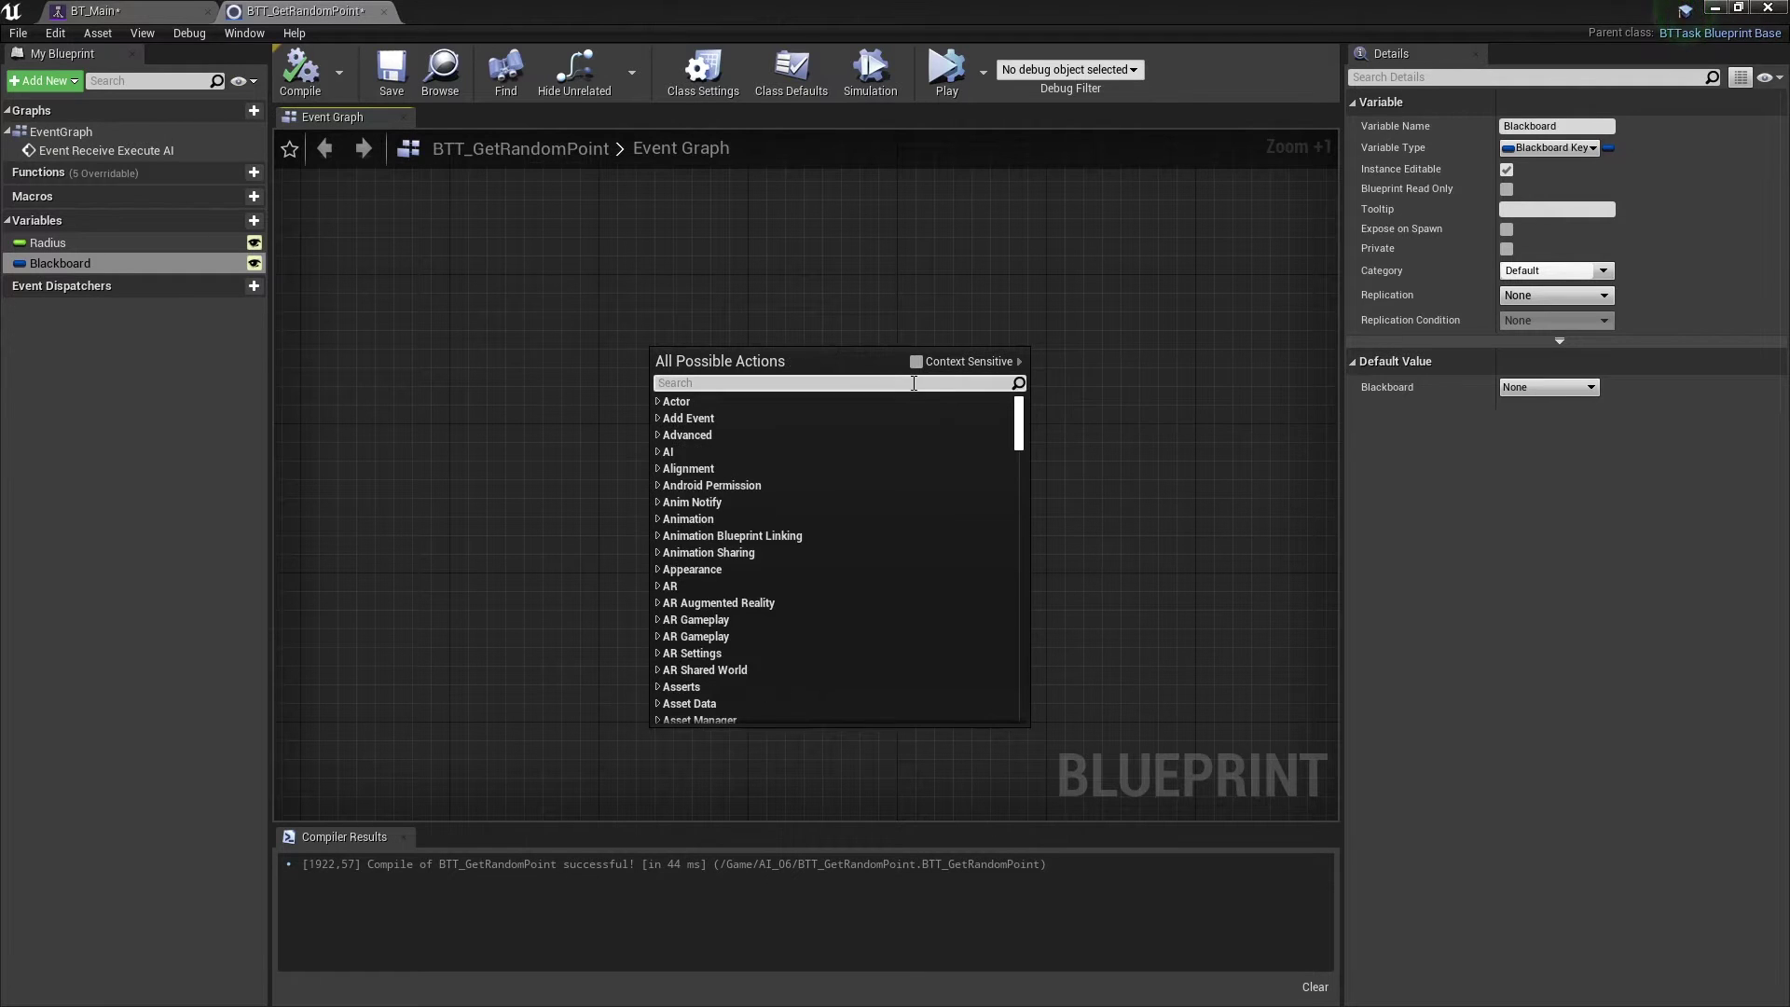
pyautogui.write('focus')
pyautogui.scroll(5, 951, 483)
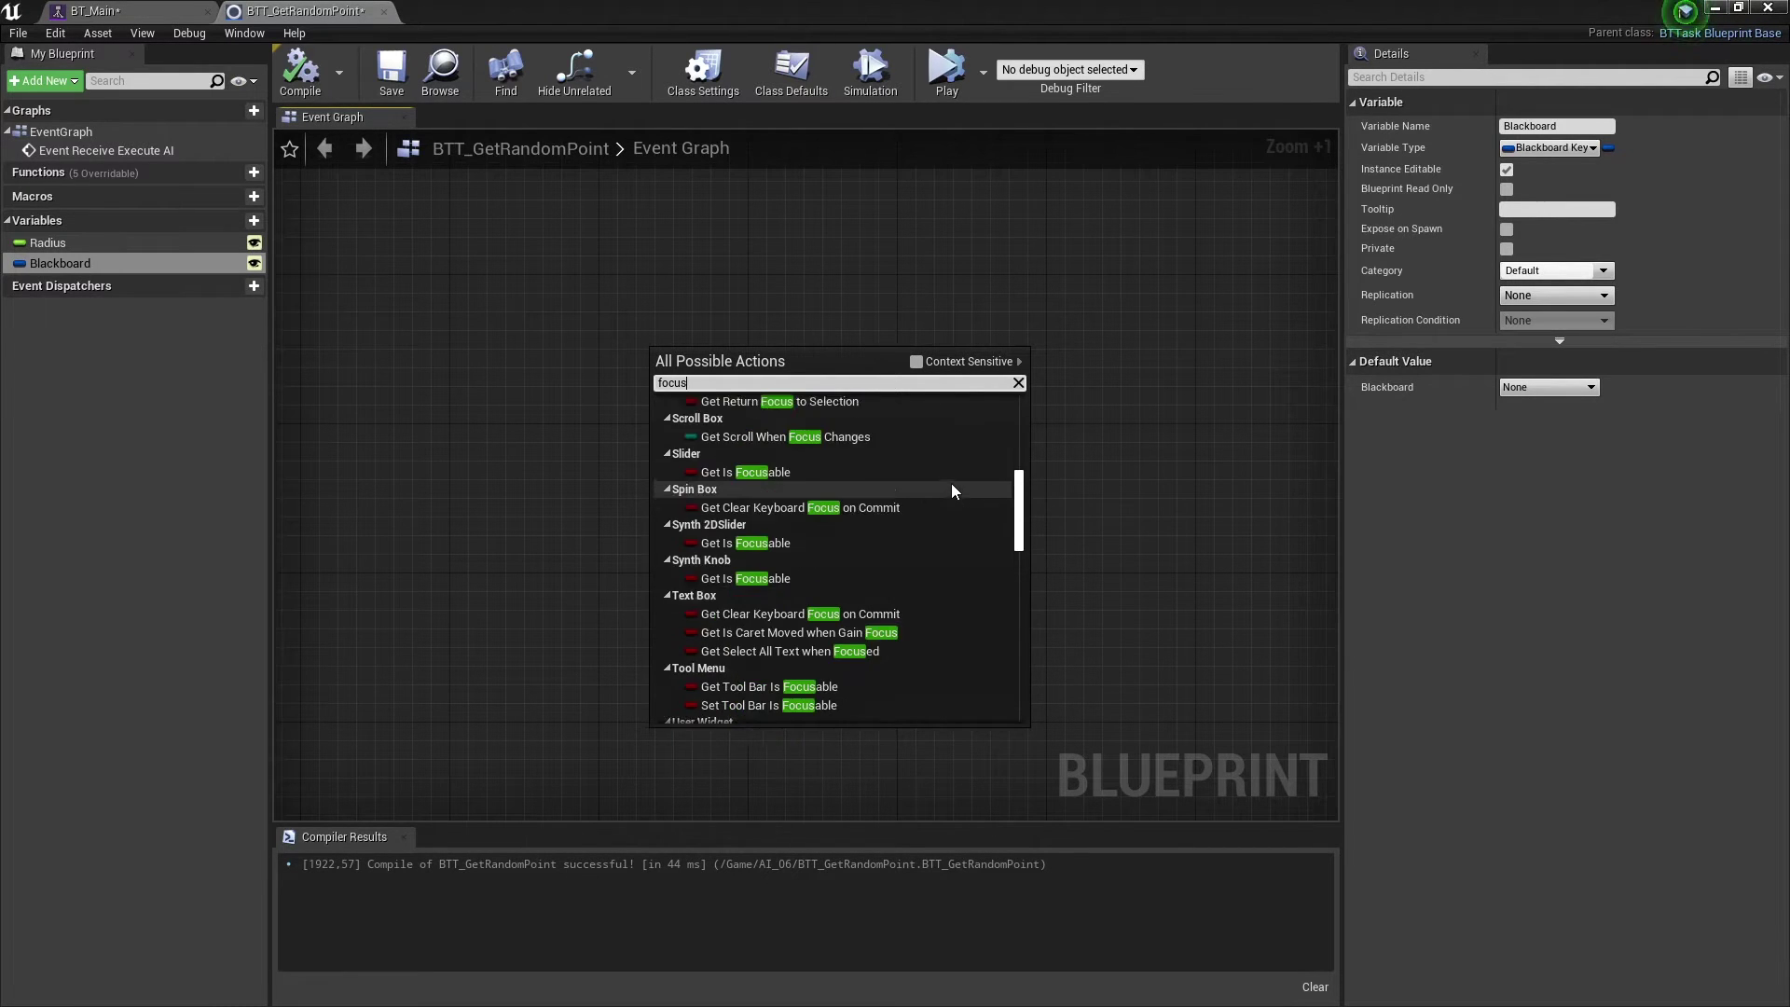
pyautogui.scroll(5, 951, 483)
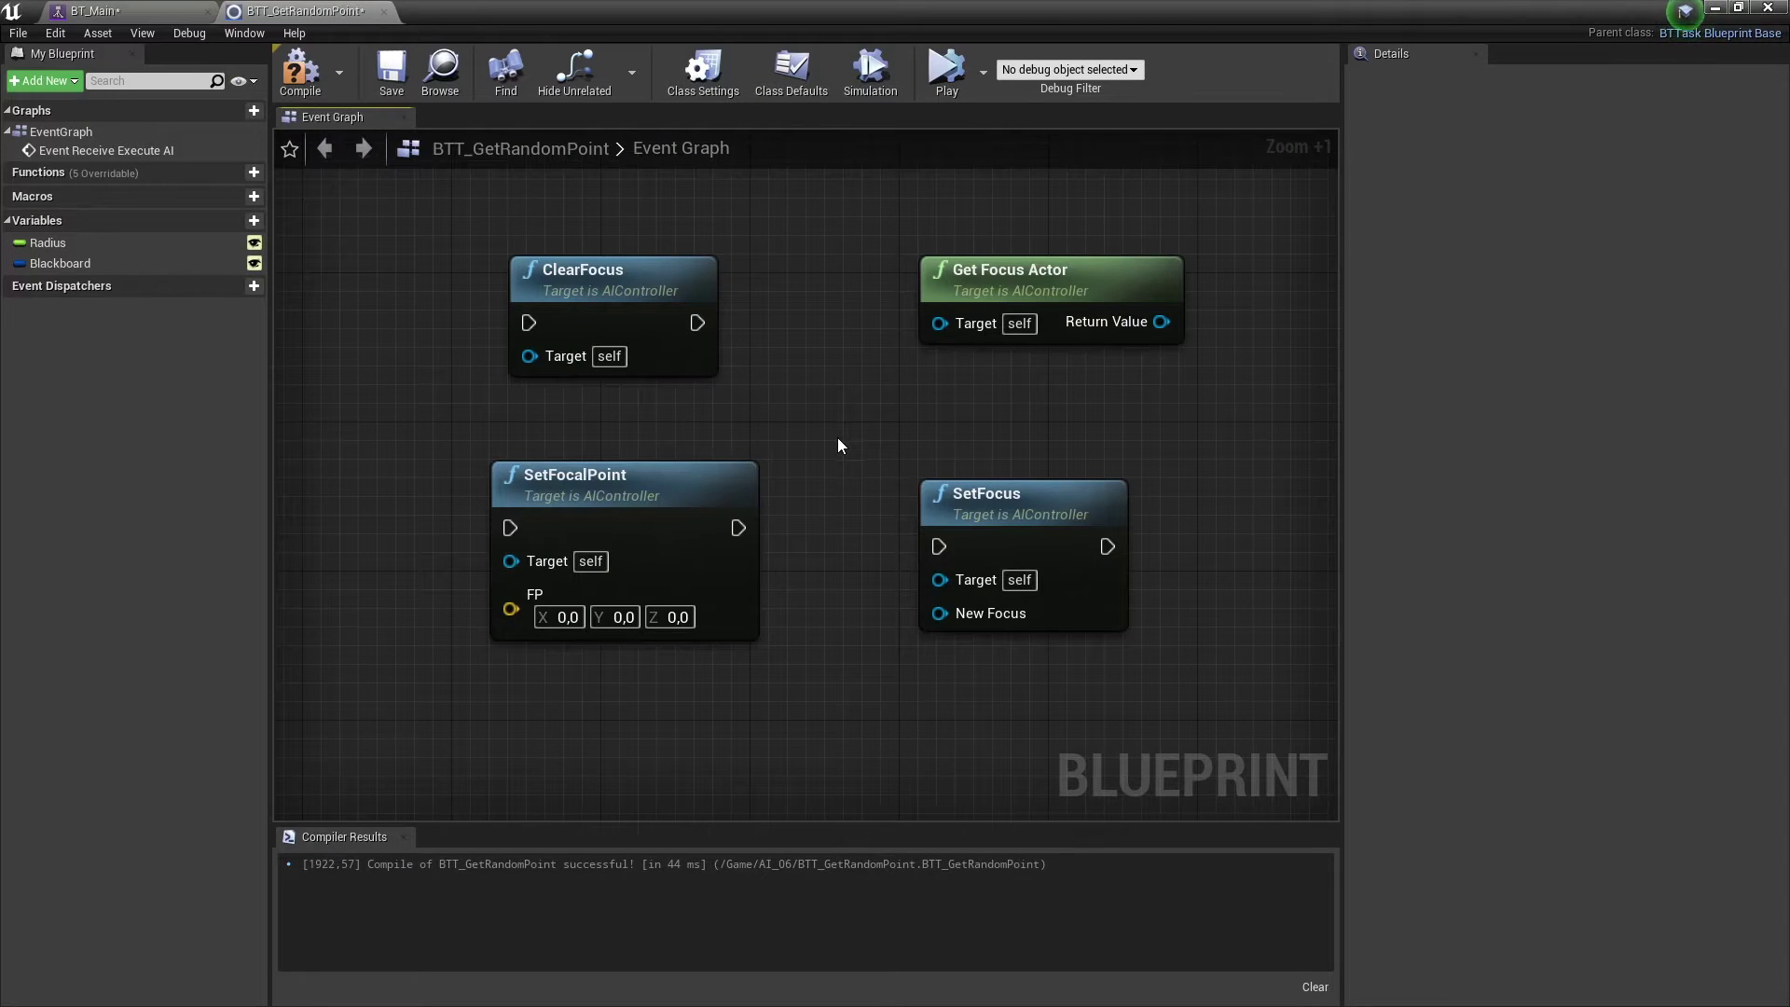
pyautogui.click(1065, 495)
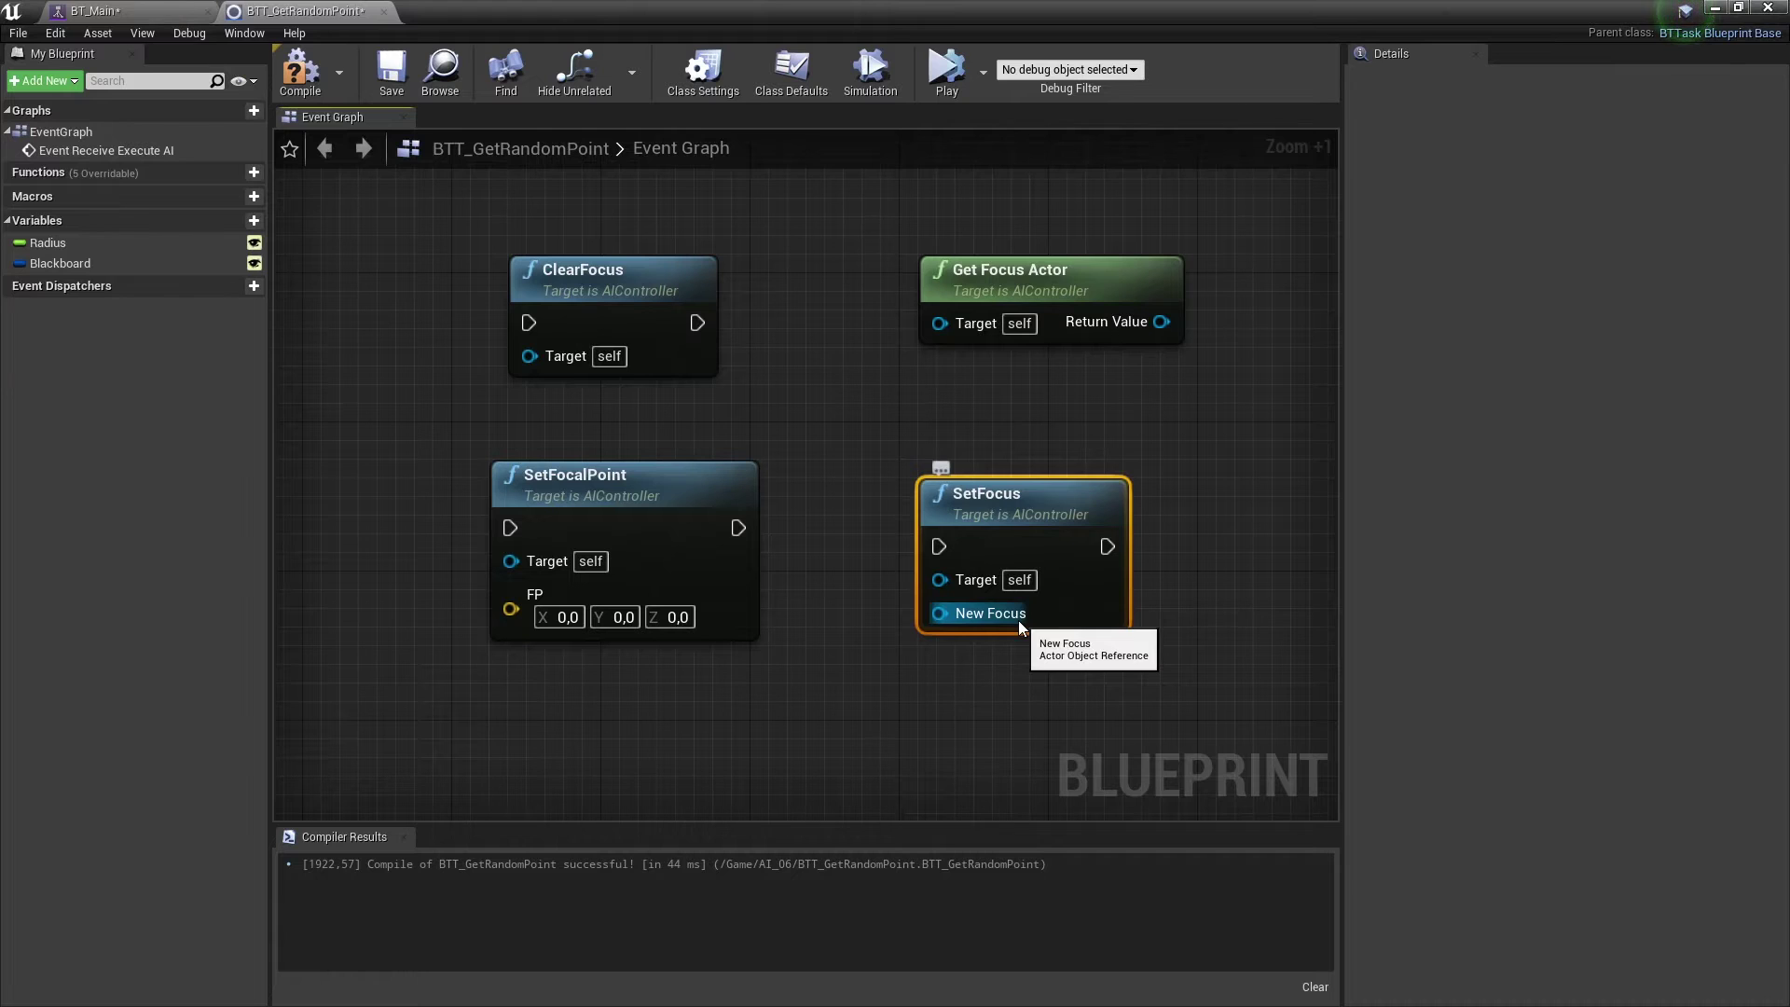
pyautogui.click(159, 10)
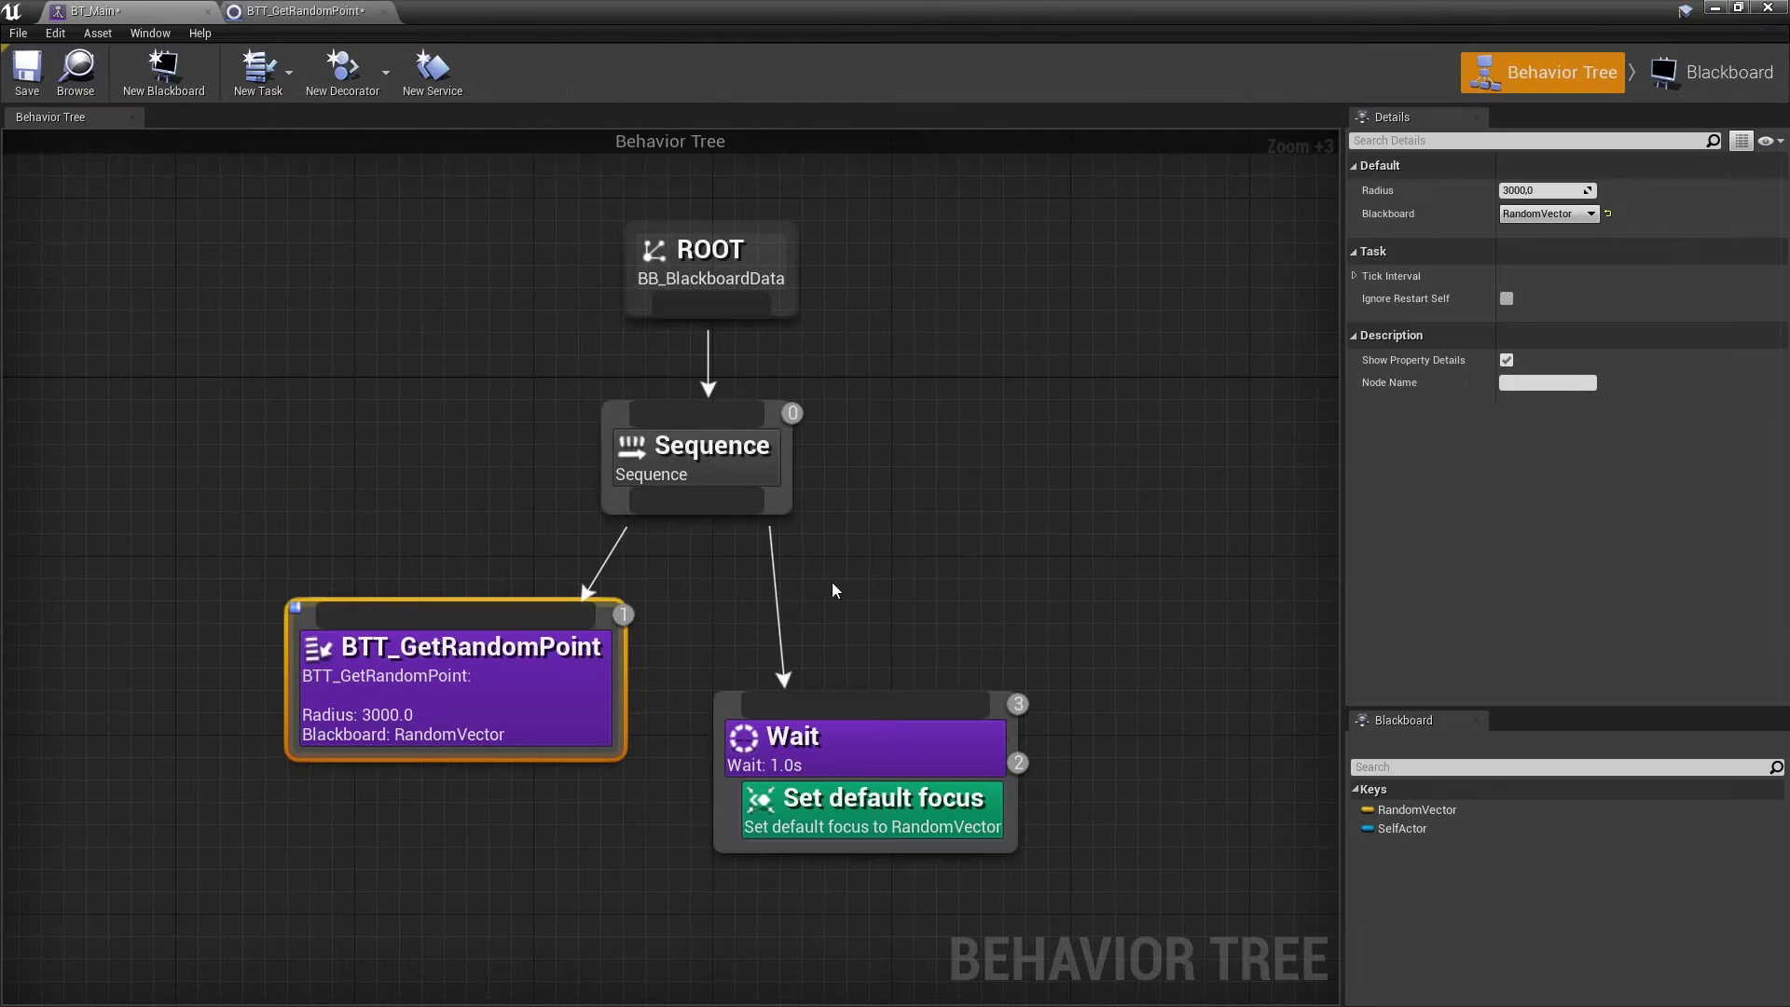
# Check which blackboard keys the Set default focus service can use
pyautogui.click(932, 800)
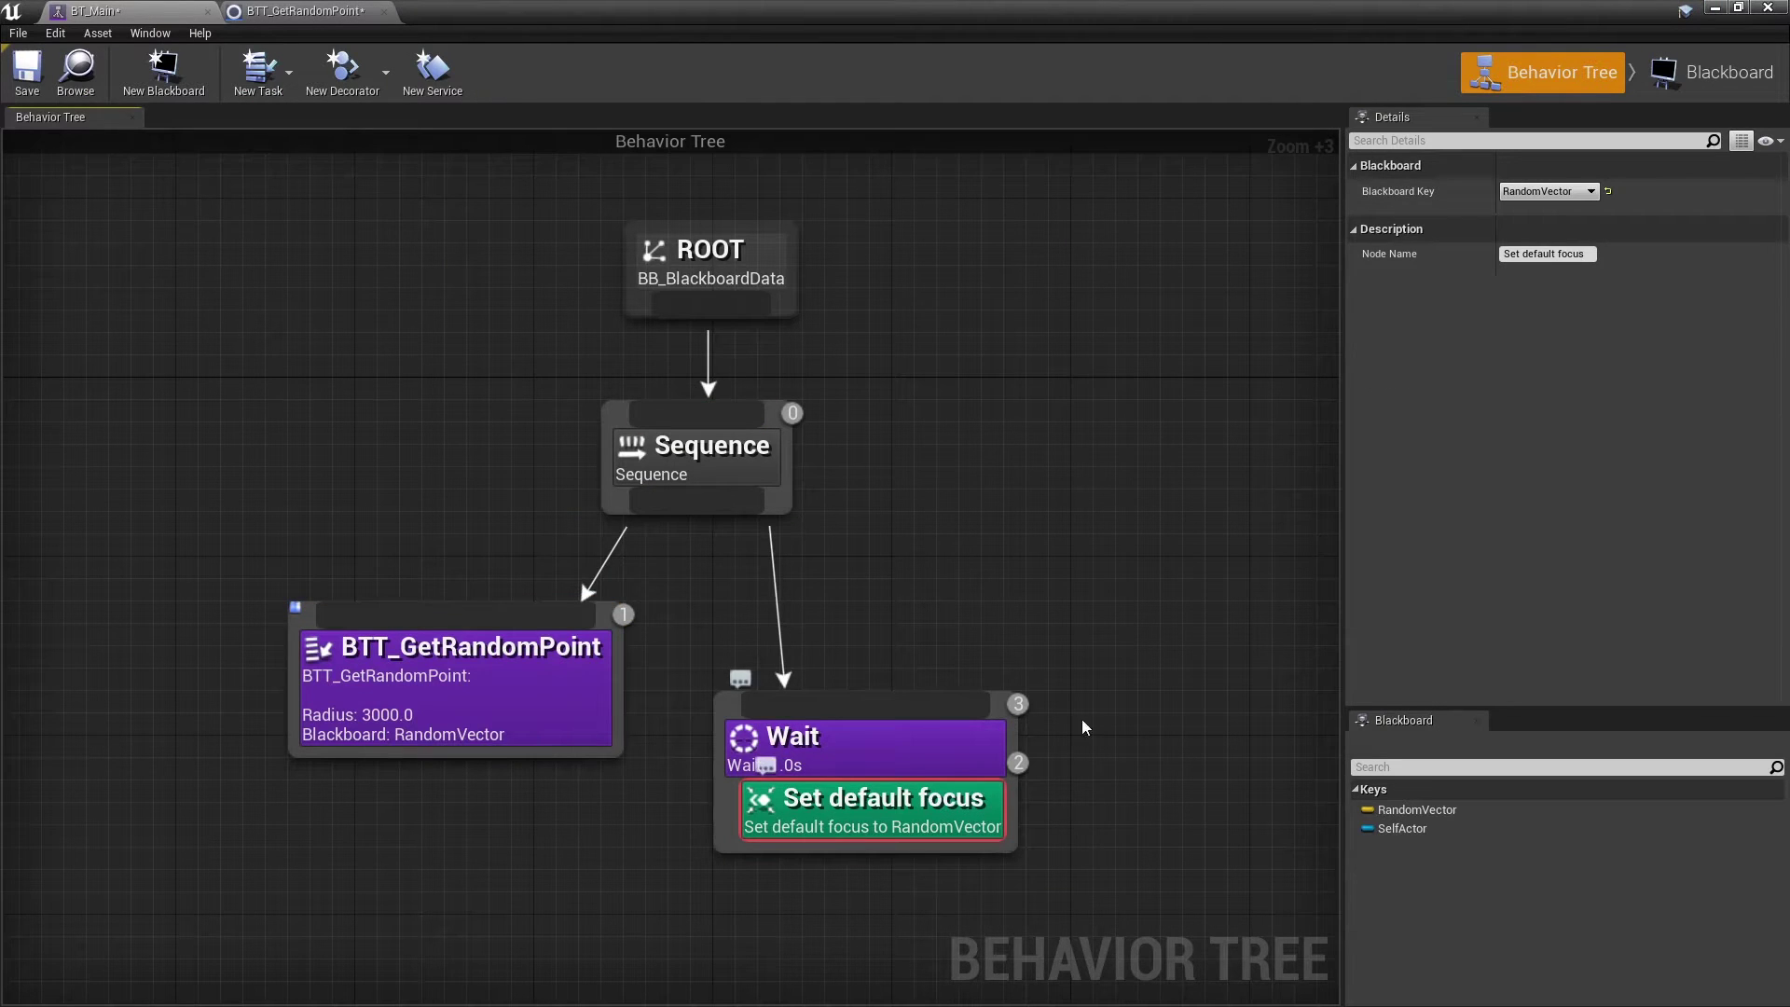
pyautogui.click(1552, 191)
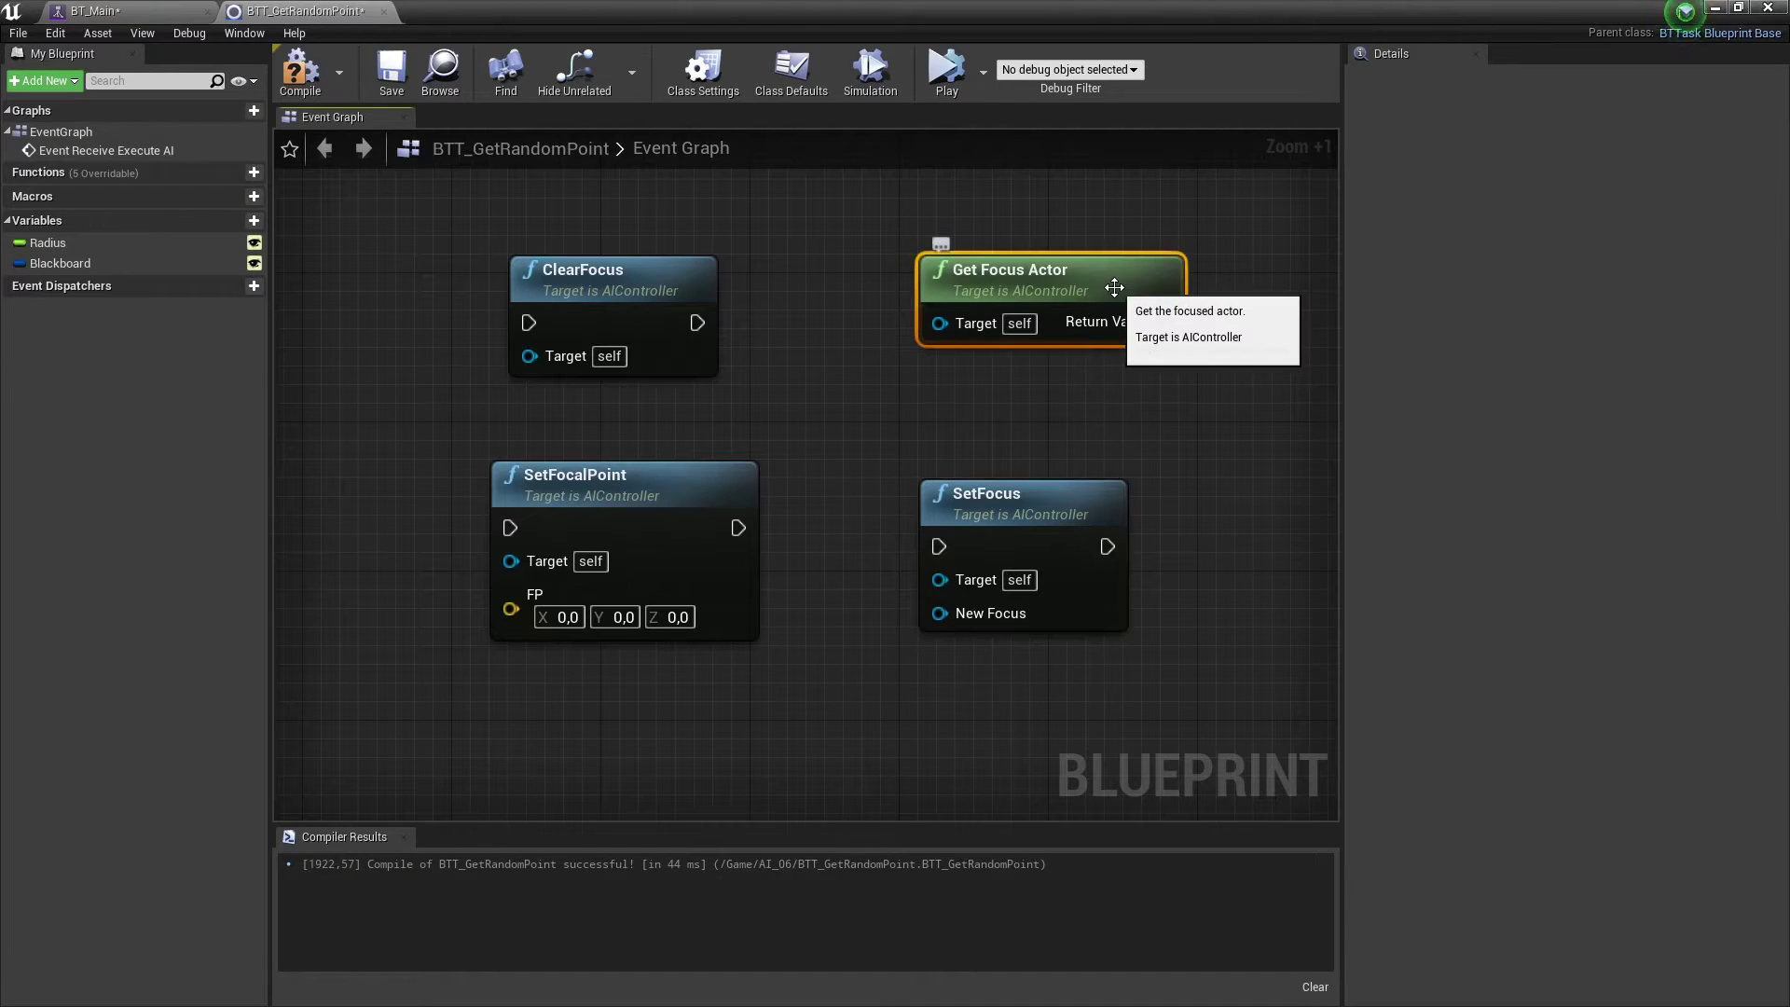
pyautogui.scroll(-5, 1067, 534)
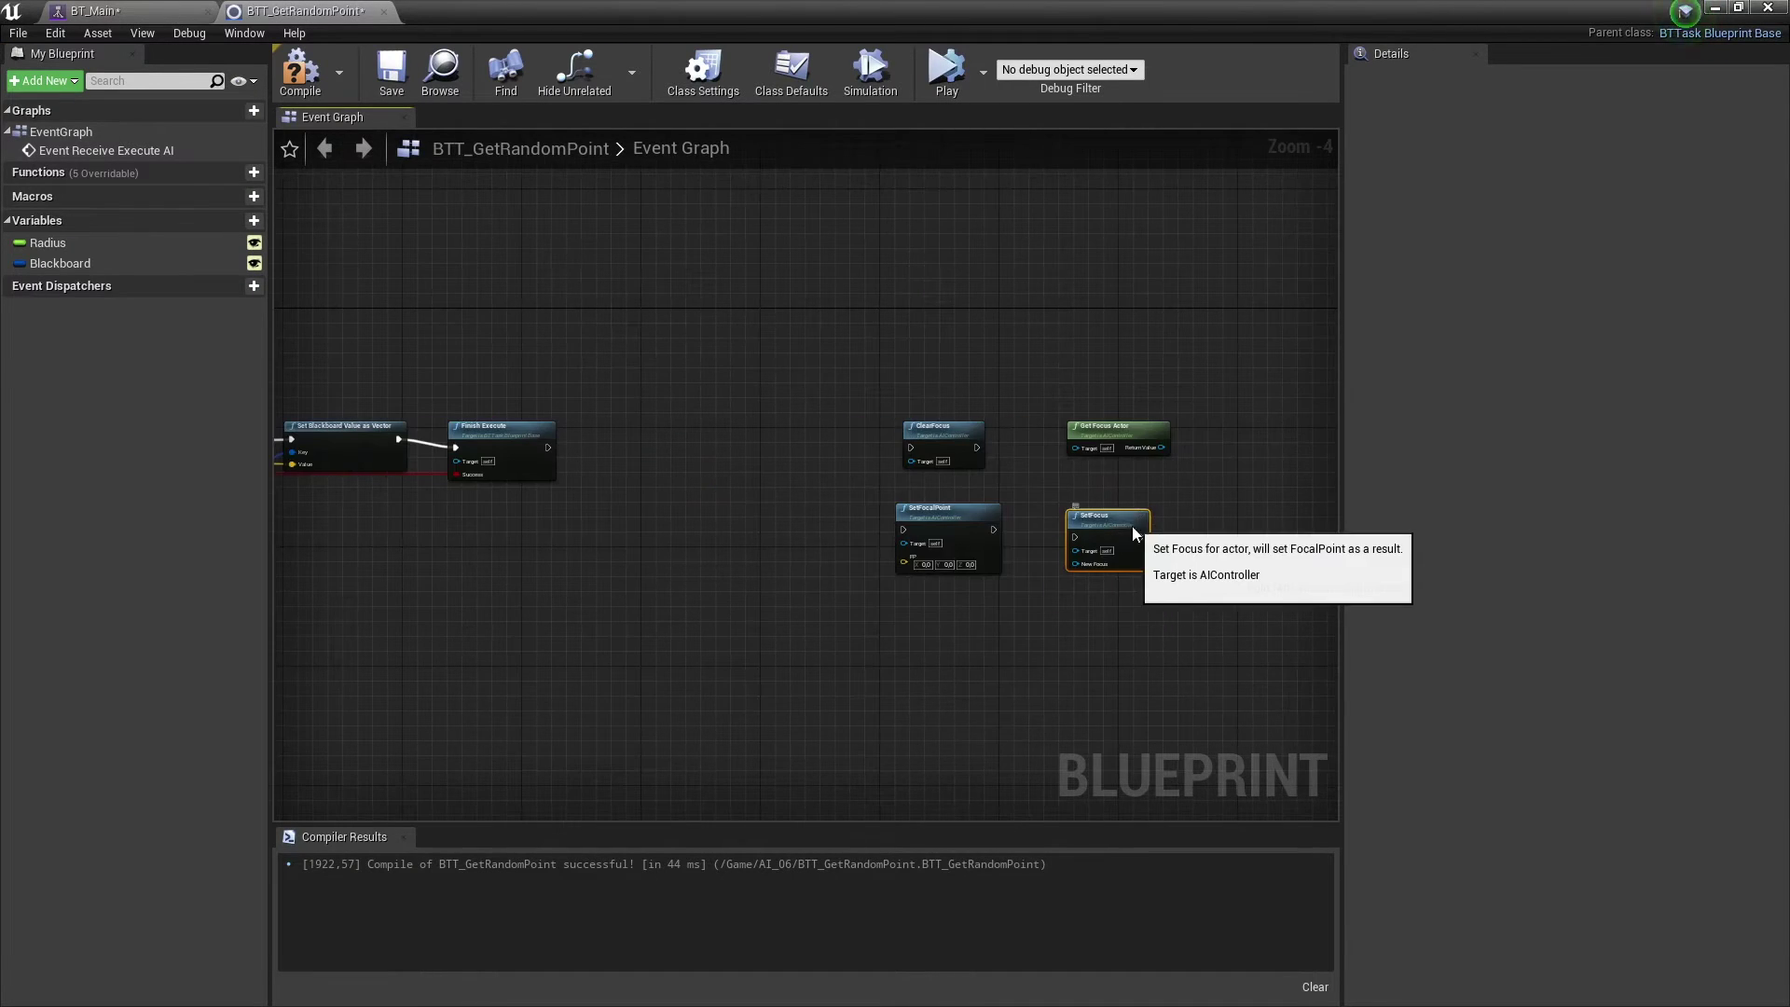
# Place SetFocus beside the Execute AI event and wire Owner Controller into its Target
pyautogui.moveTo(1066, 534); pyautogui.dragTo(572, 559)
pyautogui.scroll(5, 659, 528)
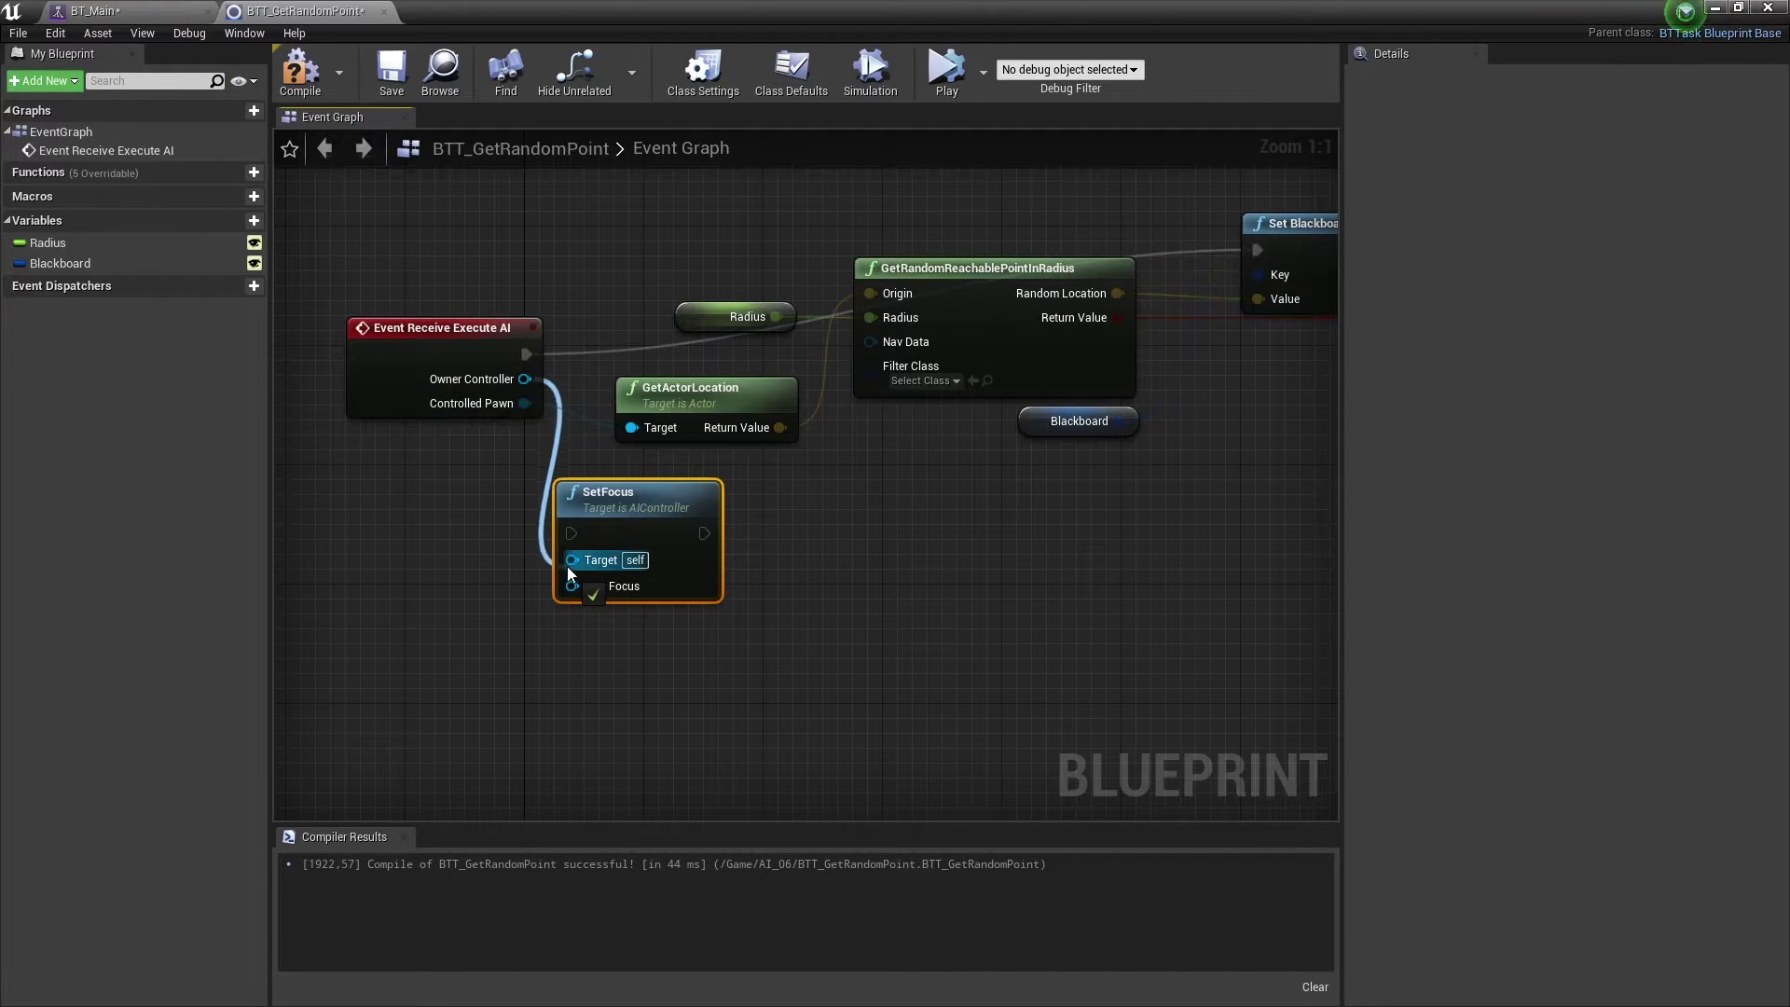
pyautogui.moveTo(525, 379); pyautogui.dragTo(570, 559)
pyautogui.scroll(-2, 653, 583)
pyautogui.scroll(2, 671, 588)
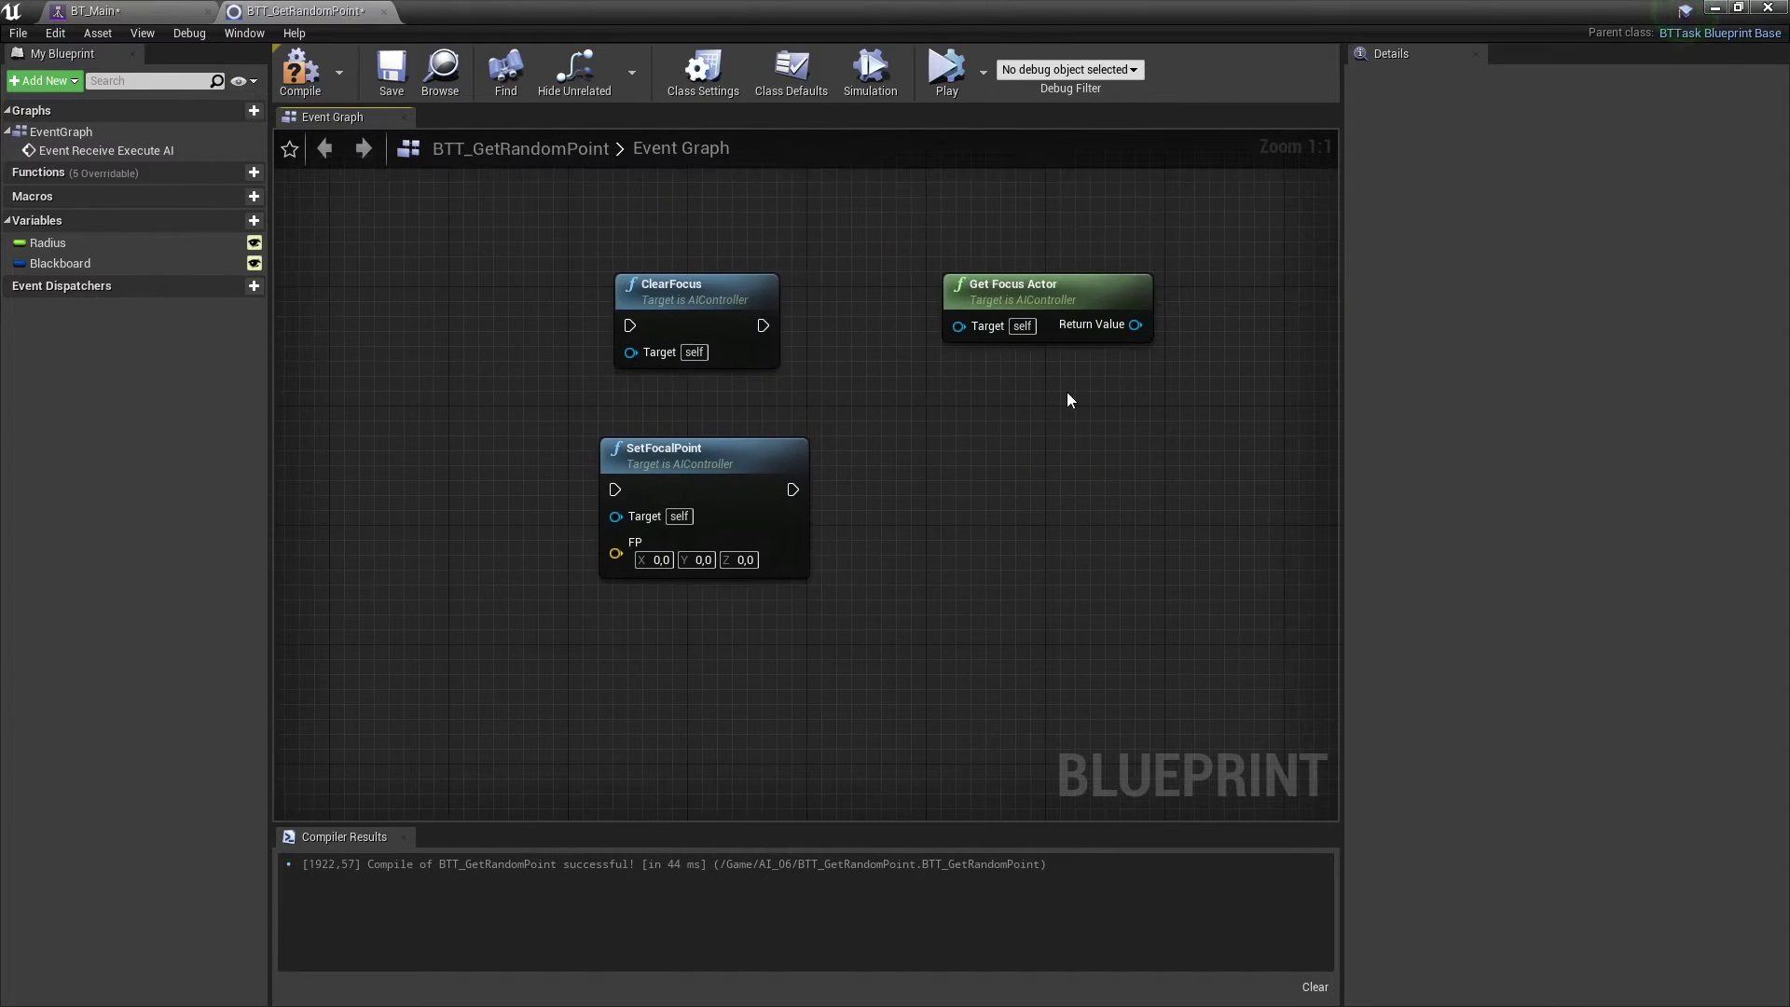
# Delete the Get Focus Actor node from the graph
pyautogui.click(1056, 297)
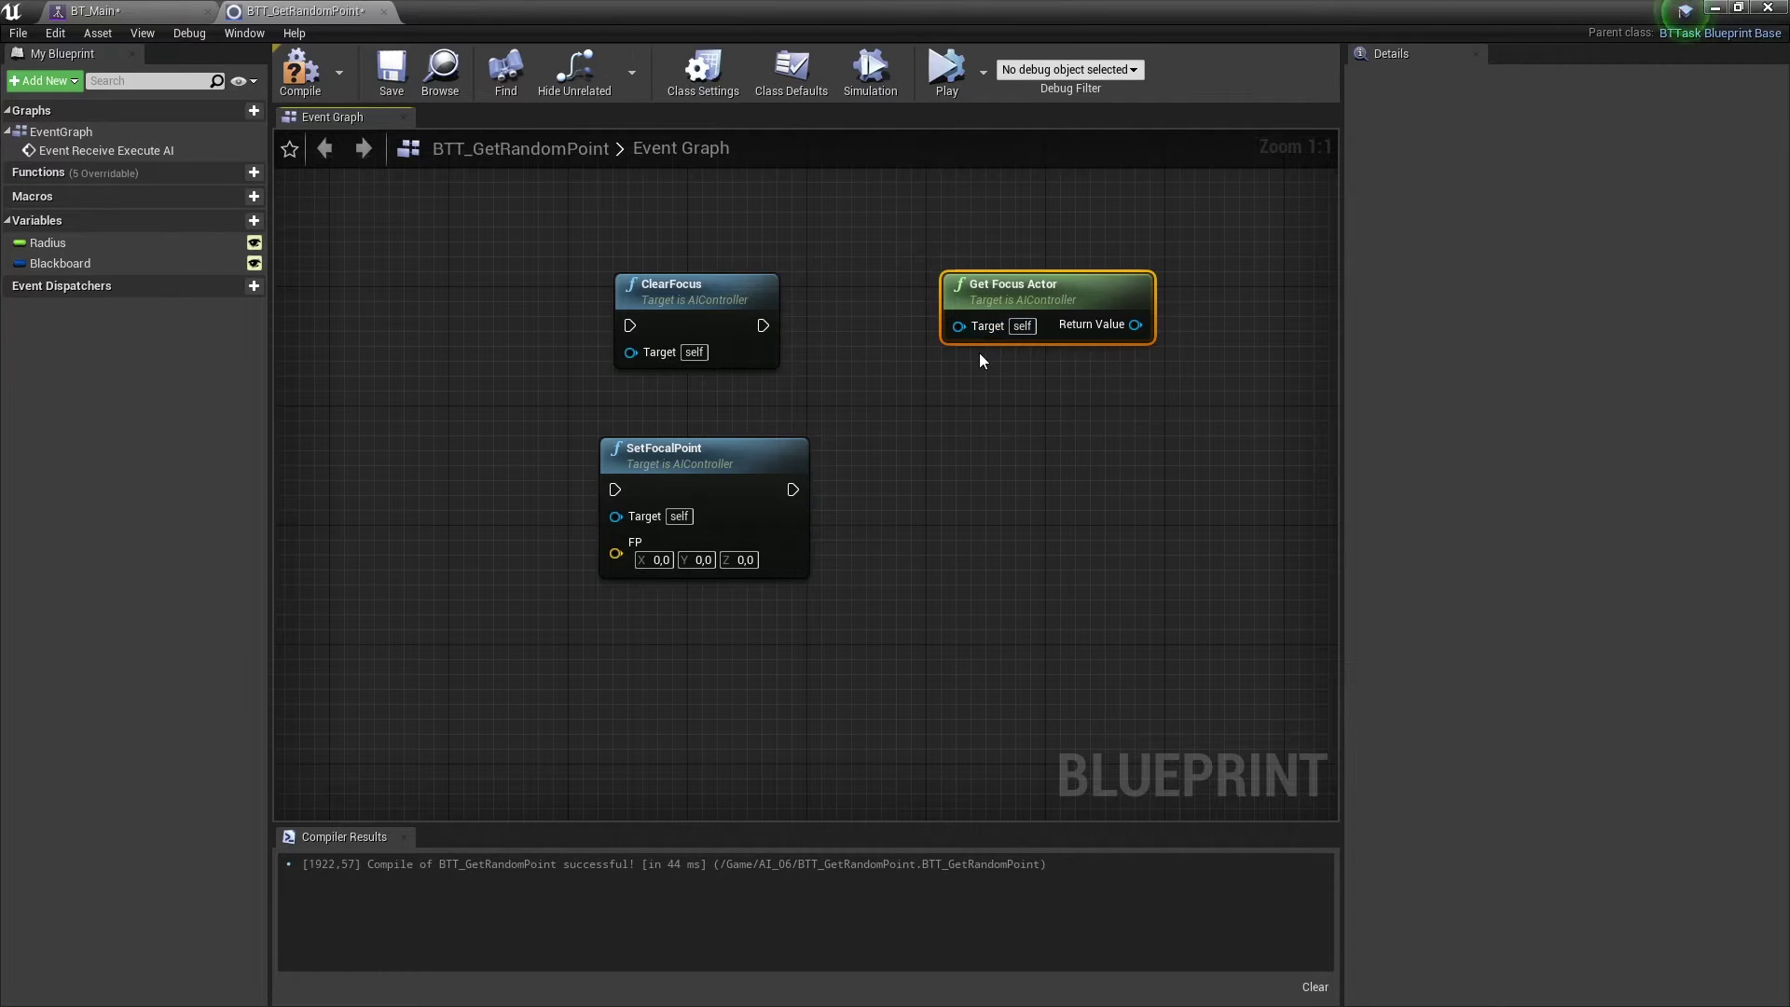
pyautogui.press('Delete')
pyautogui.click(715, 466)
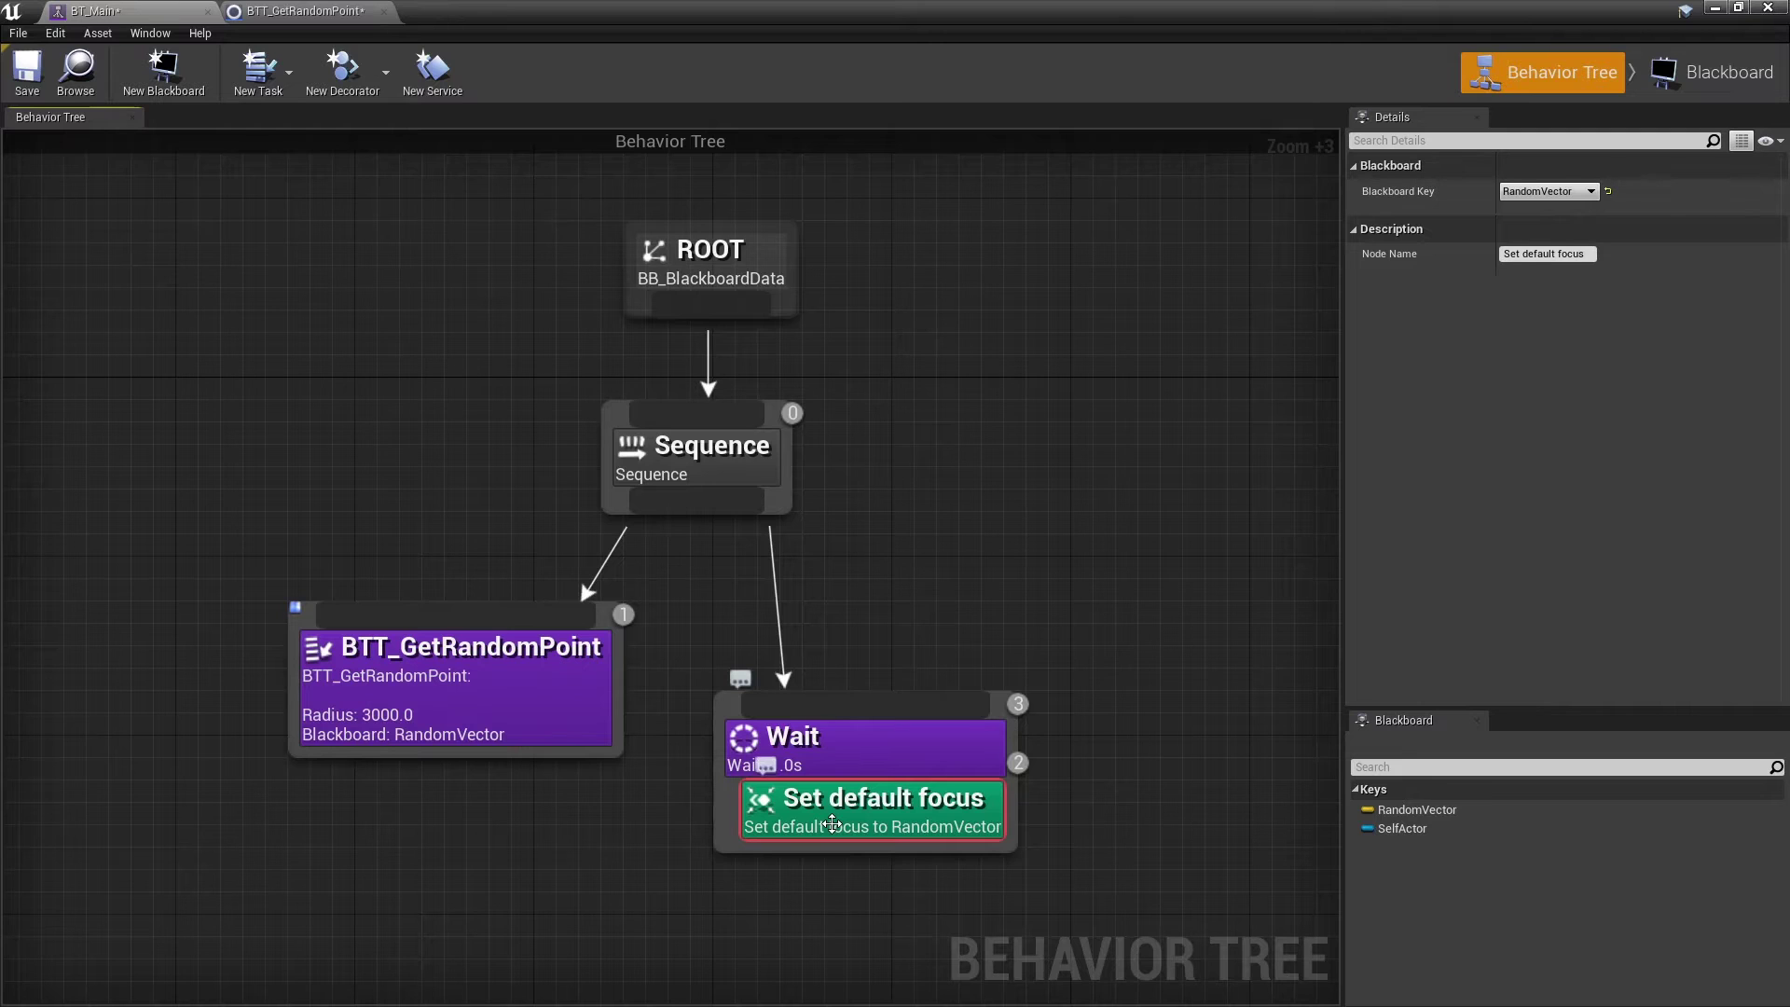
# In BTT_GetRandomPoint, chain SetFocalPoint between Set Blackboard Value and Finish Execute
pyautogui.click(1591, 192)
pyautogui.click(1538, 207)
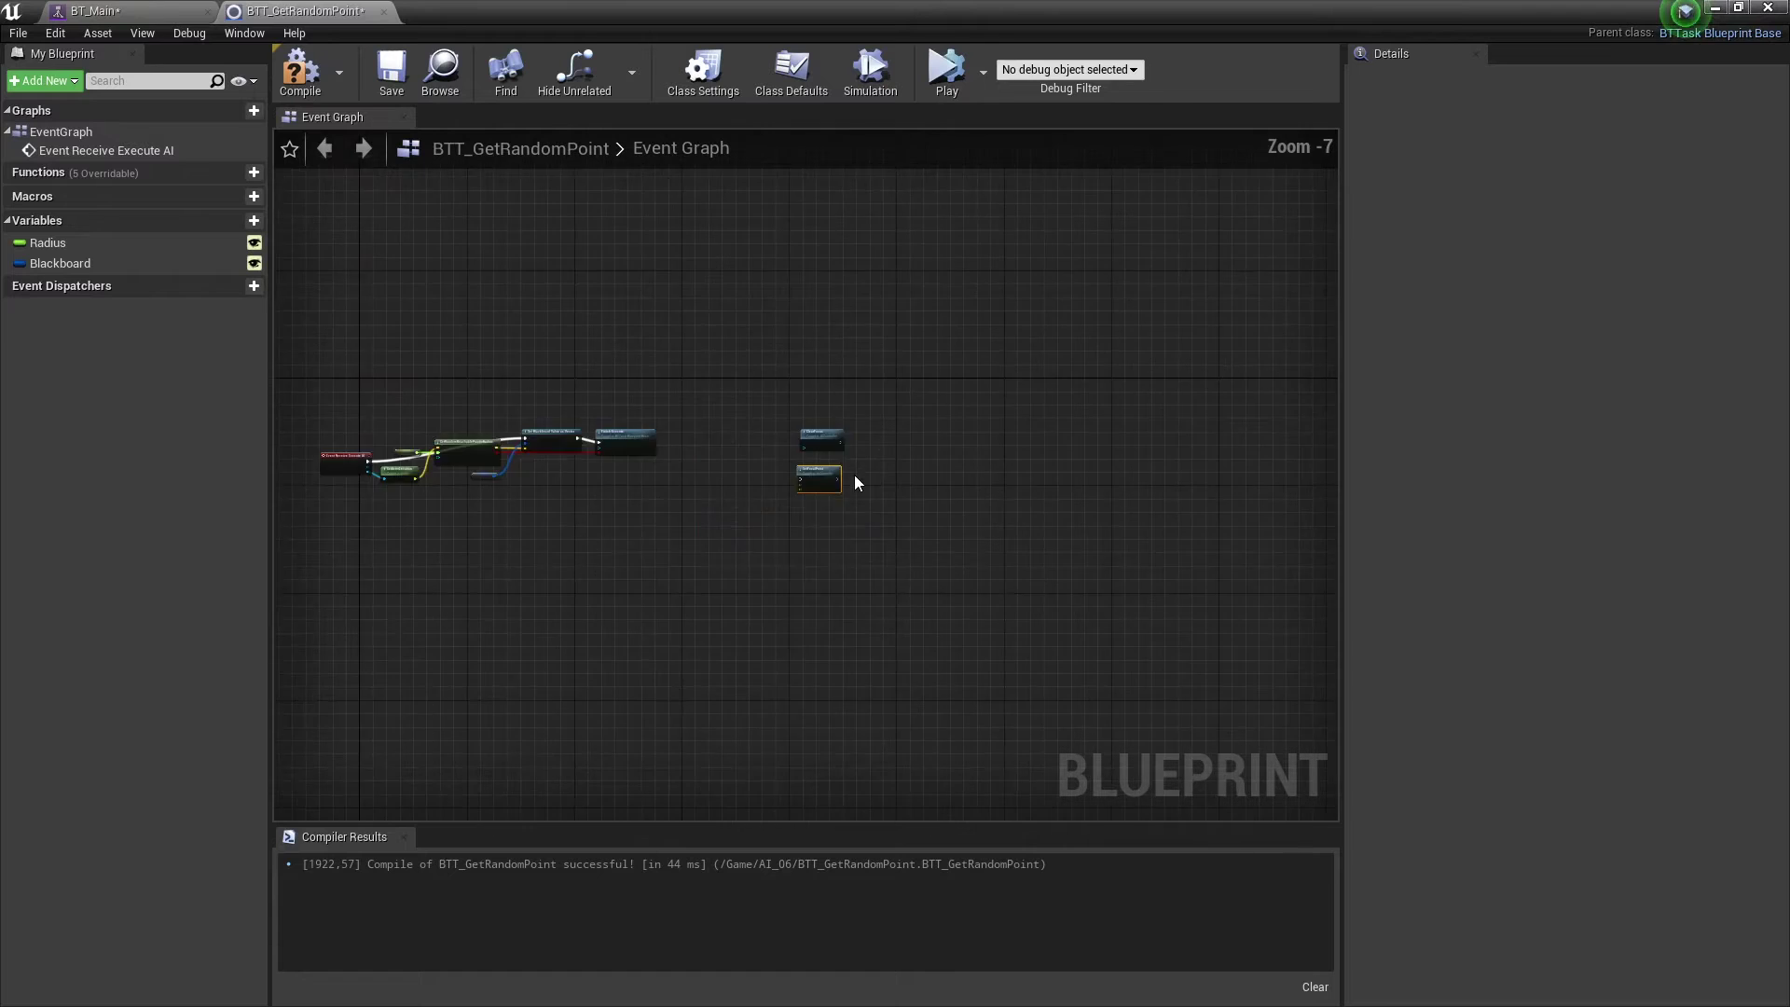
pyautogui.scroll(3, 854, 474)
pyautogui.scroll(4, 723, 457)
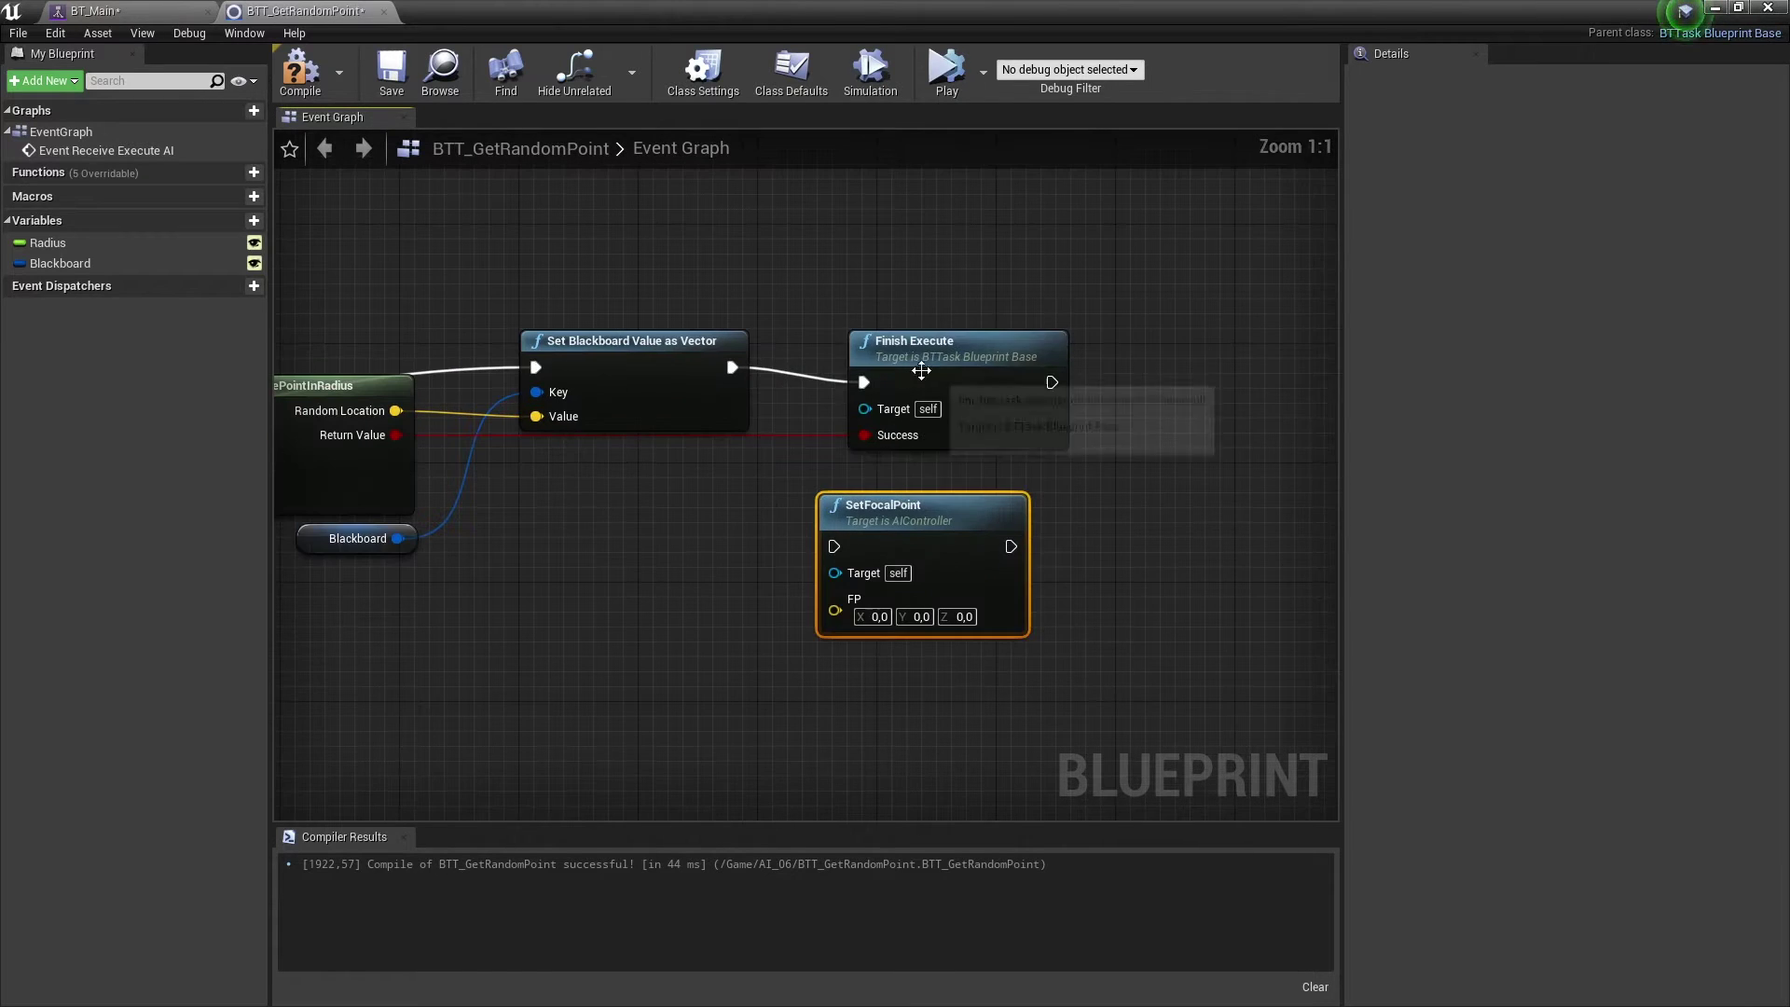
pyautogui.moveTo(732, 368); pyautogui.dragTo(835, 546)
pyautogui.moveTo(1011, 547)
pyautogui.mouseDown()
pyautogui.moveTo(997, 367)
pyautogui.moveTo(1158, 326)
pyautogui.mouseUp()
# Wire Owner Controller and Random Location into SetFocalPoint, then compile the blueprint
pyautogui.scroll(-2, 1041, 343)
pyautogui.scroll(-2, 1042, 343)
pyautogui.scroll(4, 1042, 343)
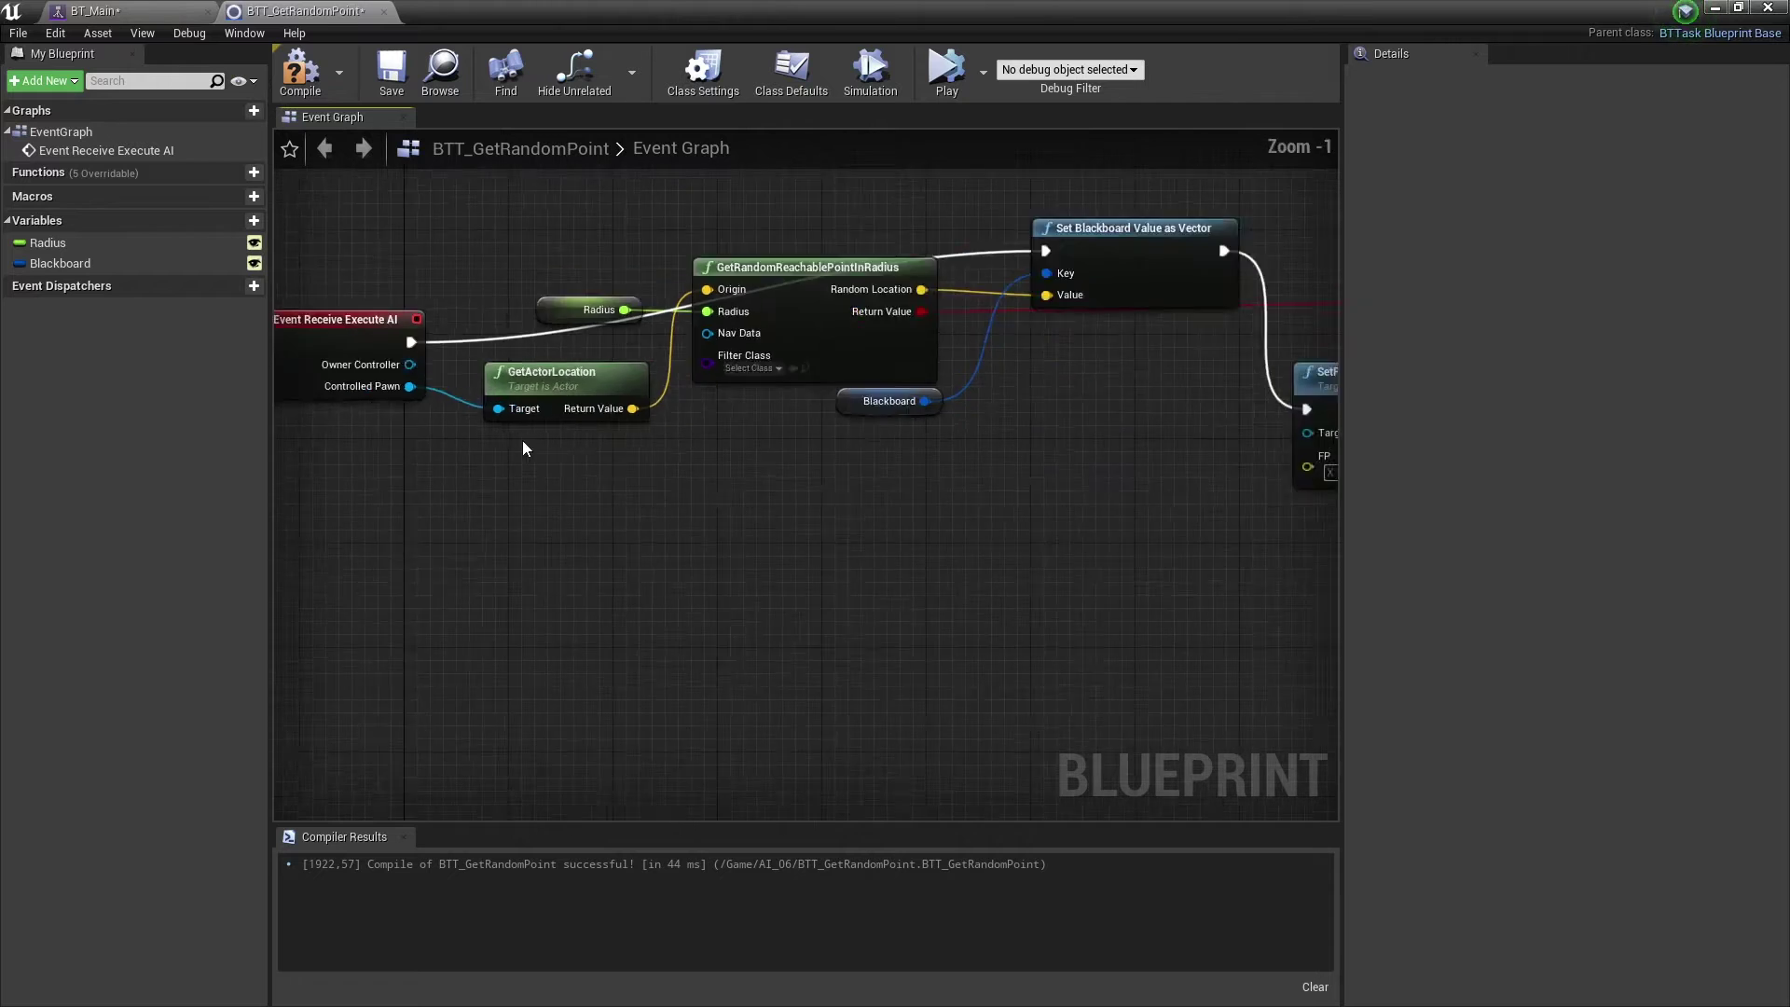
pyautogui.moveTo(440, 347)
pyautogui.mouseDown()
pyautogui.moveTo(1027, 473)
pyautogui.moveTo(1031, 430)
pyautogui.mouseUp()
pyautogui.scroll(-1, 846, 478)
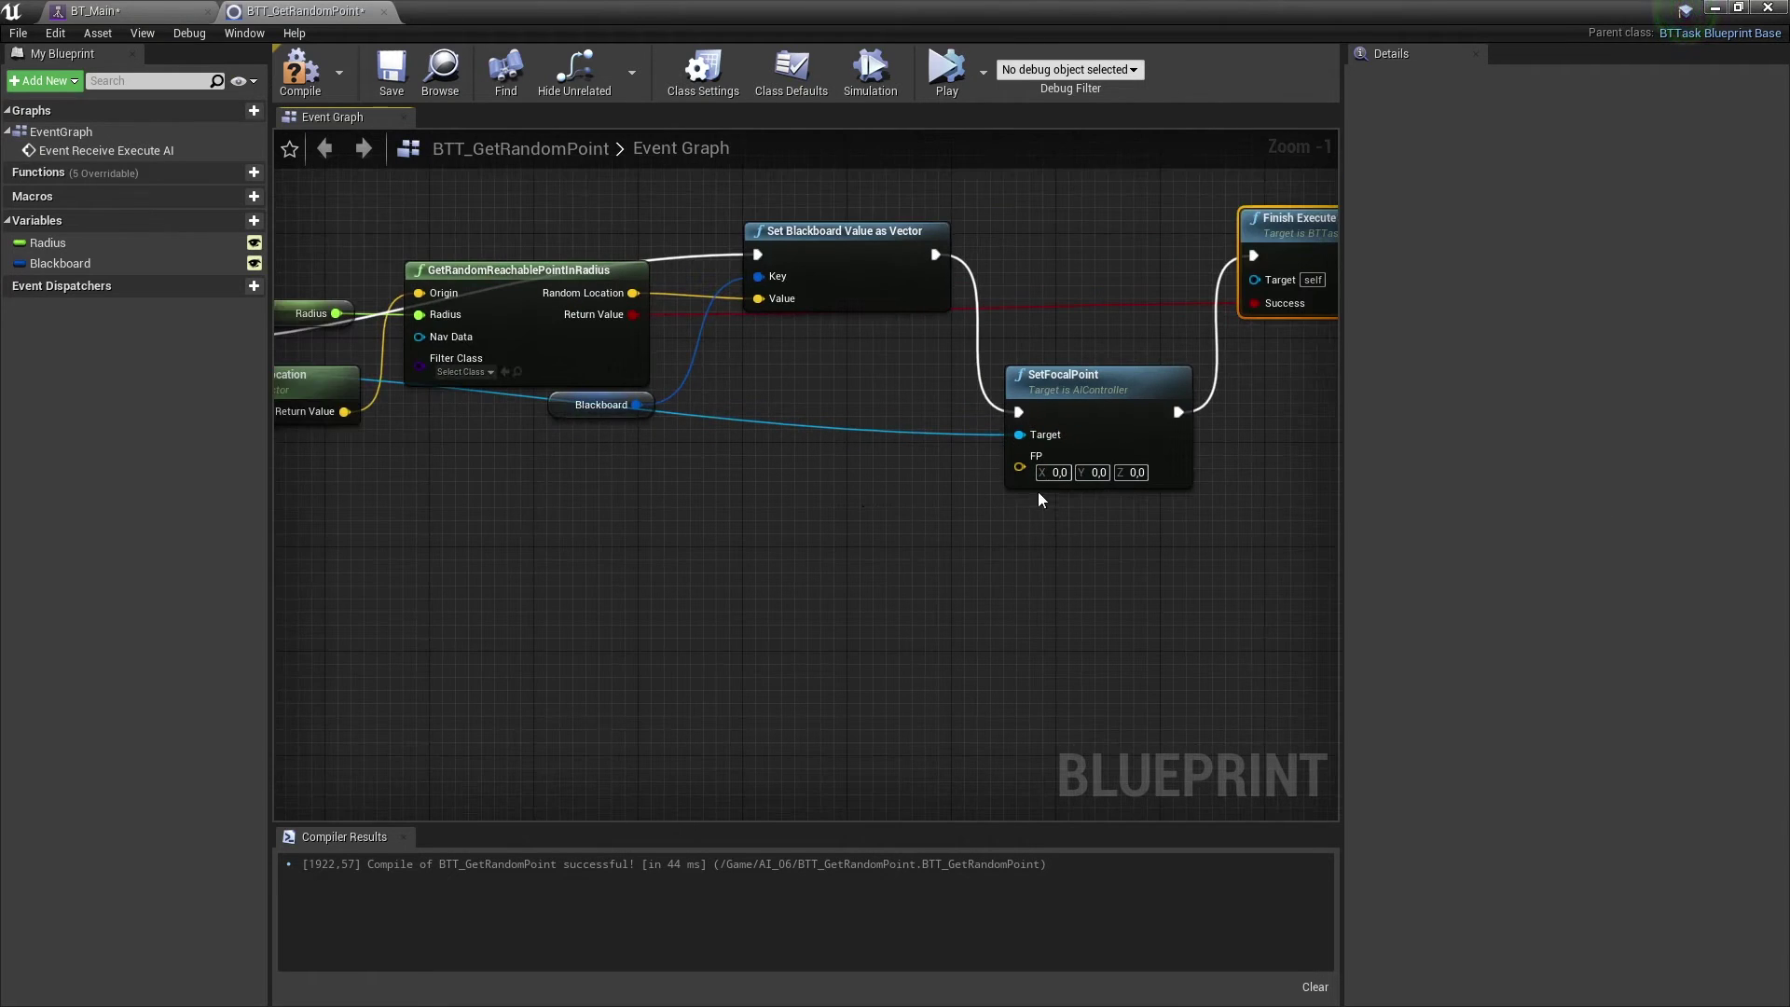
pyautogui.moveTo(1026, 476); pyautogui.dragTo(1099, 494, button='right')
pyautogui.moveTo(706, 311); pyautogui.dragTo(1098, 486)
pyautogui.click(299, 70)
# Back in BT_Main, delete the Set default focus service from the Wait task
pyautogui.click(93, 10)
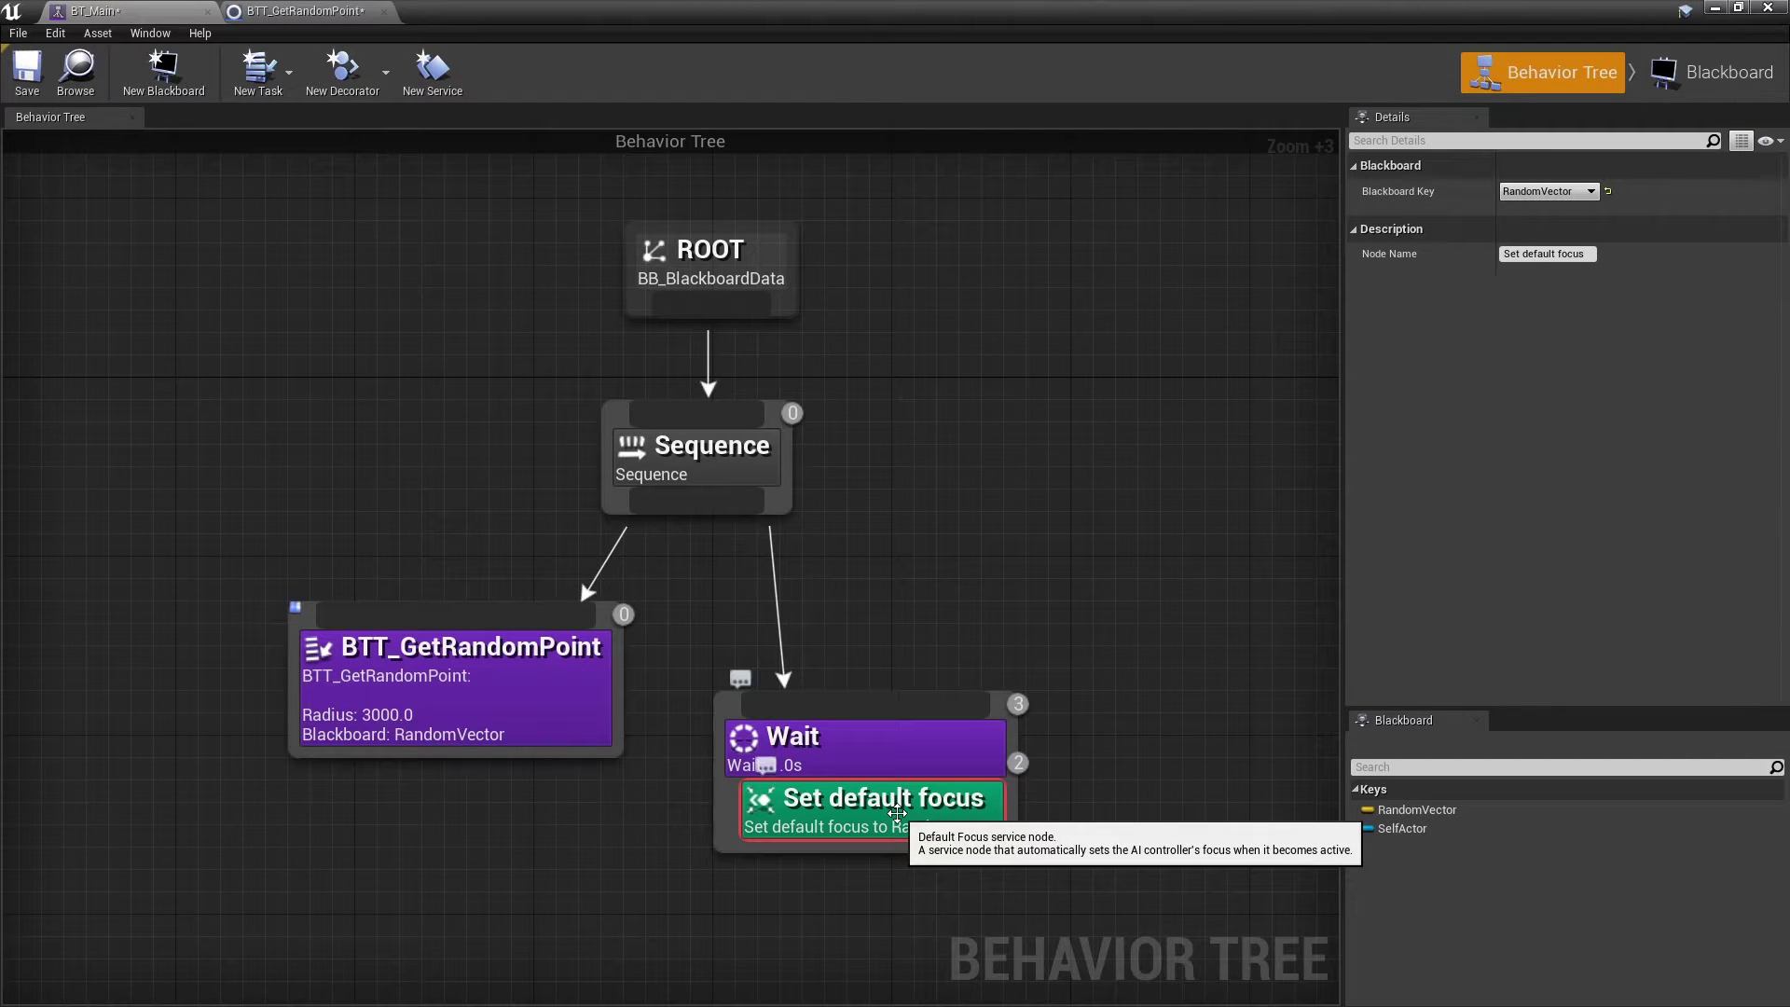
pyautogui.press('Delete')
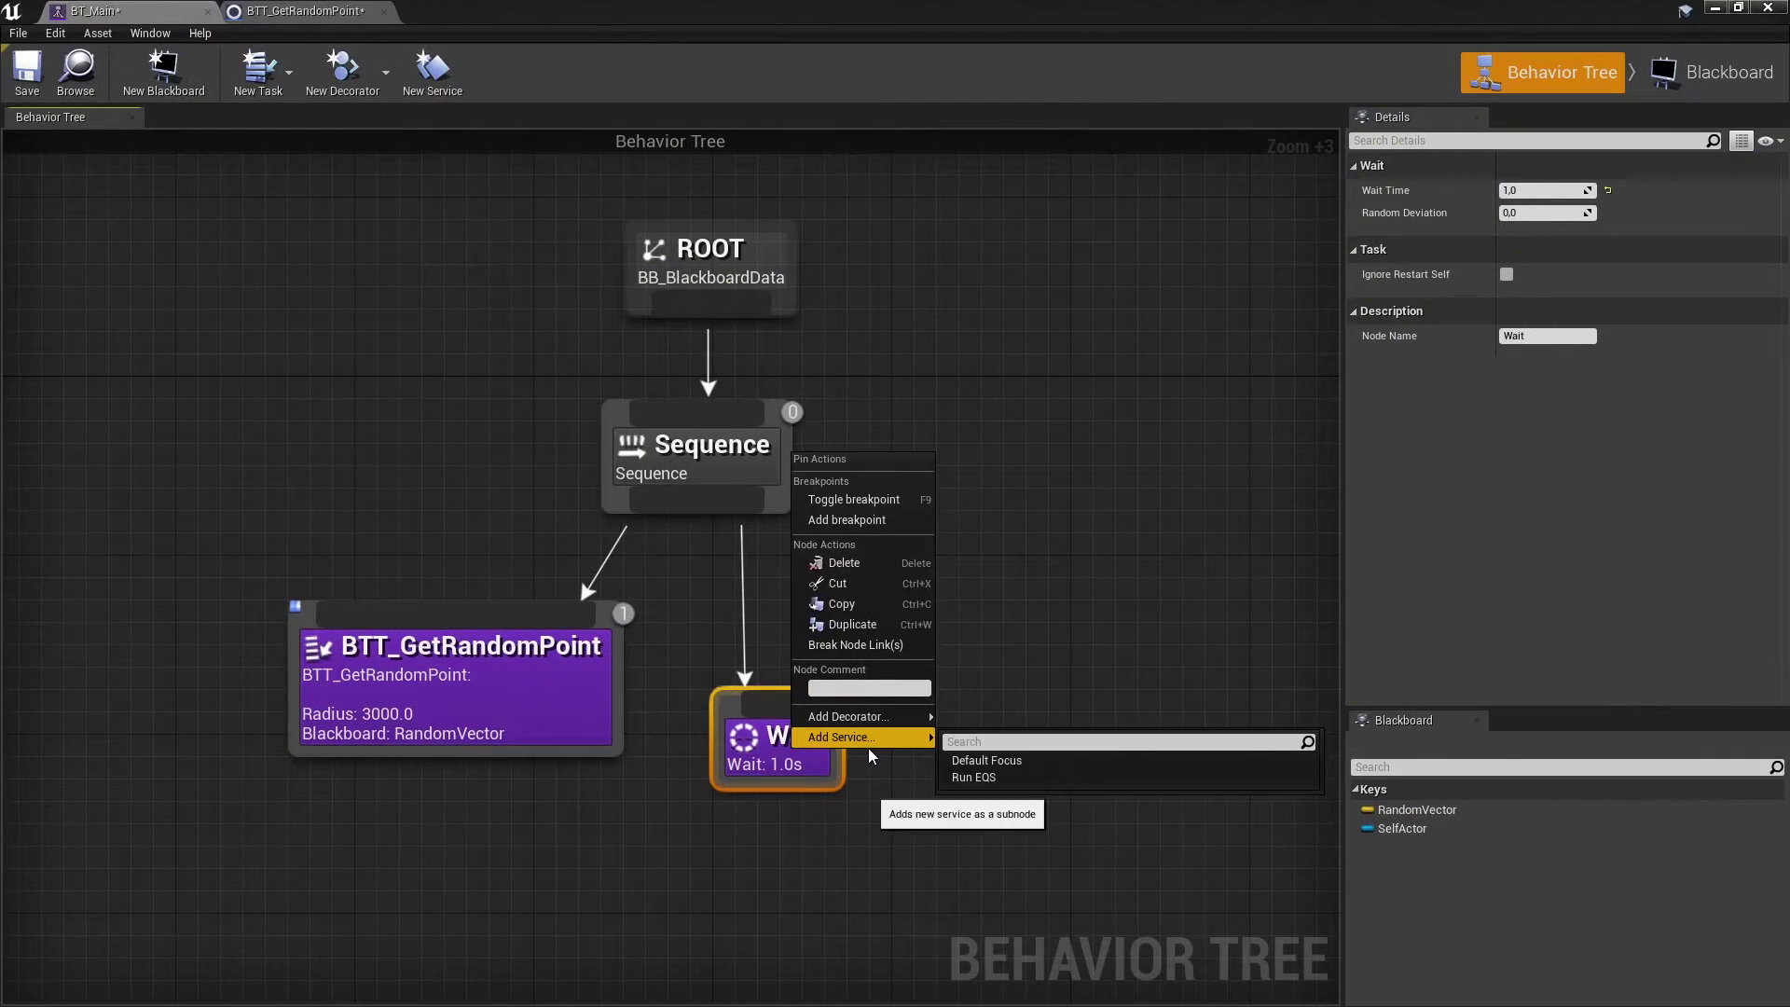
pyautogui.click(844, 746)
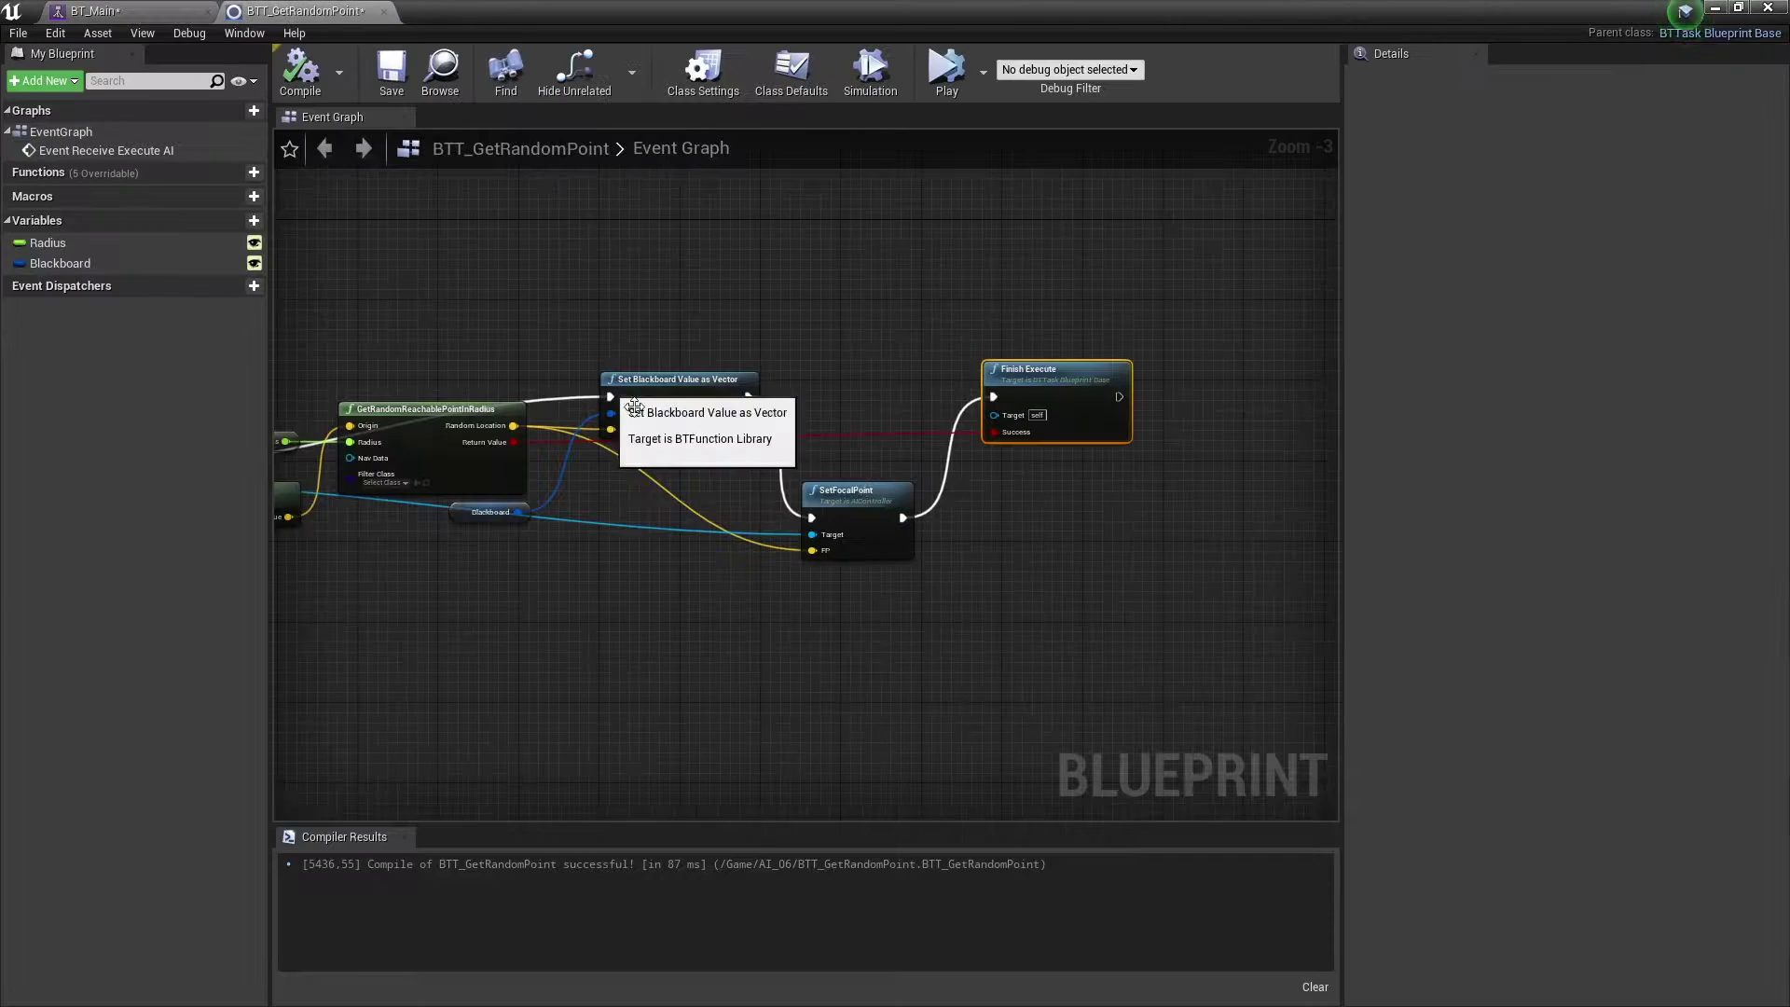
# Delete SetFocalPoint and wire Set Blackboard Value as Vector directly into Finish Execute
pyautogui.scroll(2, 867, 462)
pyautogui.click(867, 508)
pyautogui.press('Delete')
pyautogui.moveTo(715, 377); pyautogui.dragTo(1030, 382)
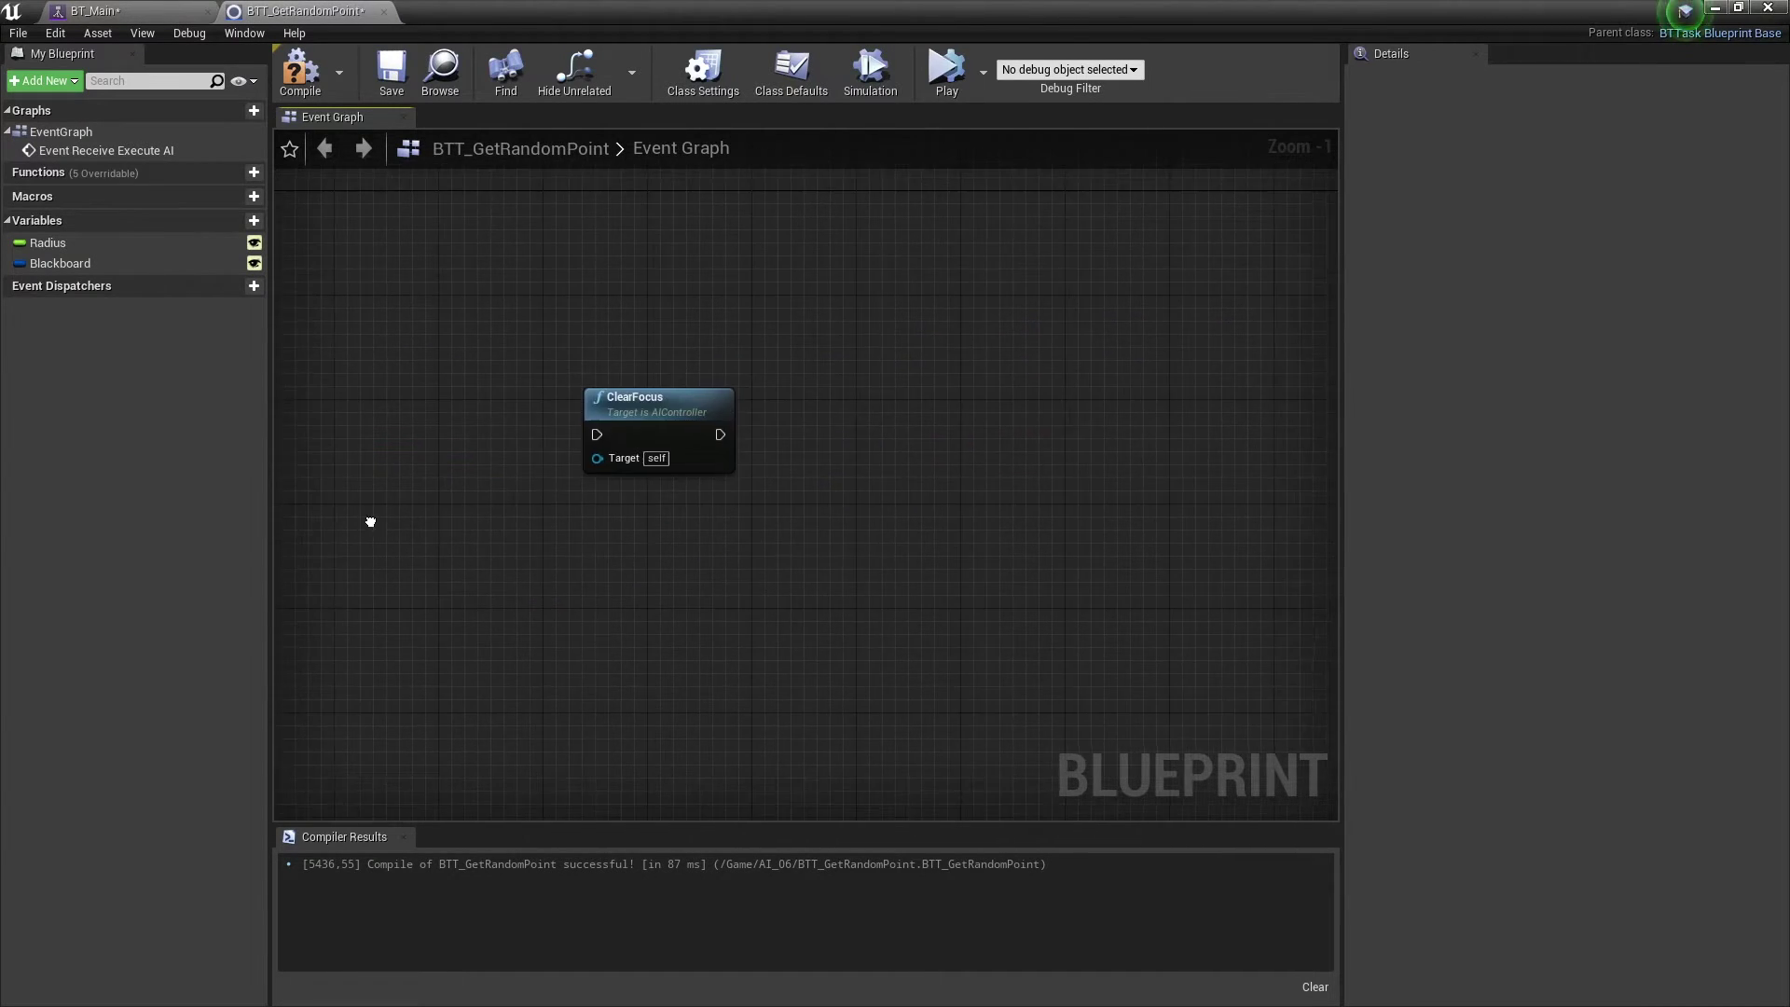
pyautogui.scroll(3, 456, 515)
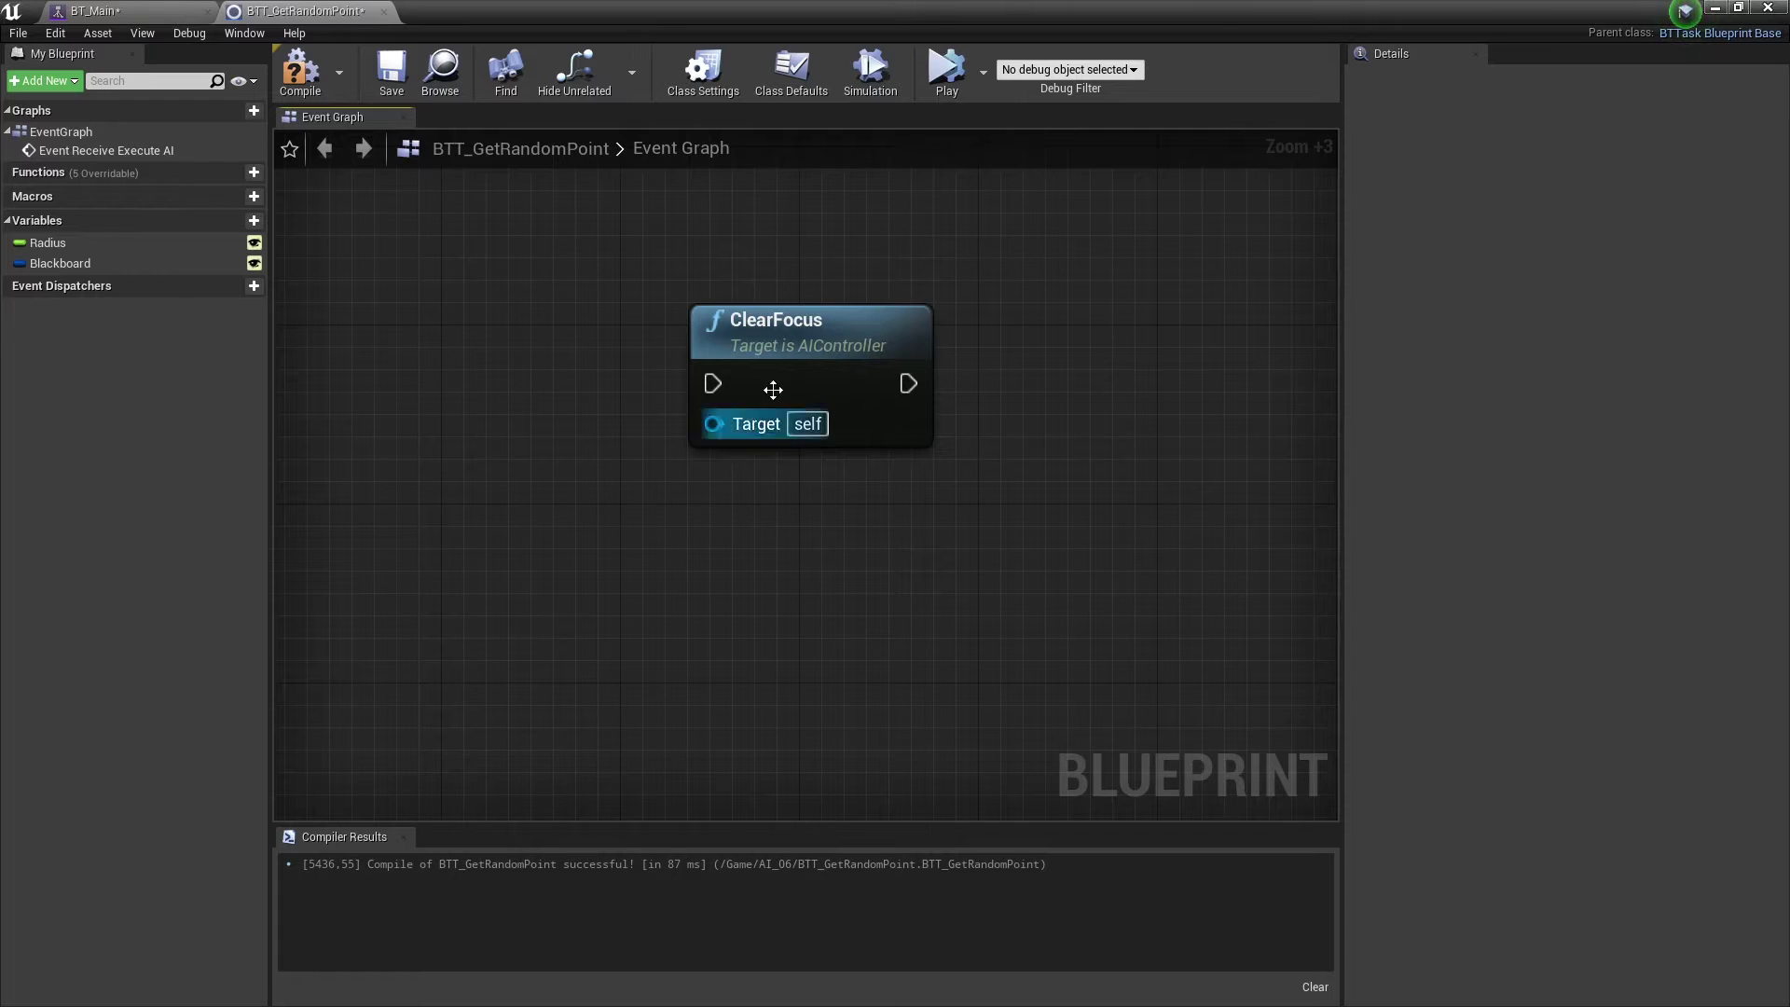
pyautogui.click(836, 359)
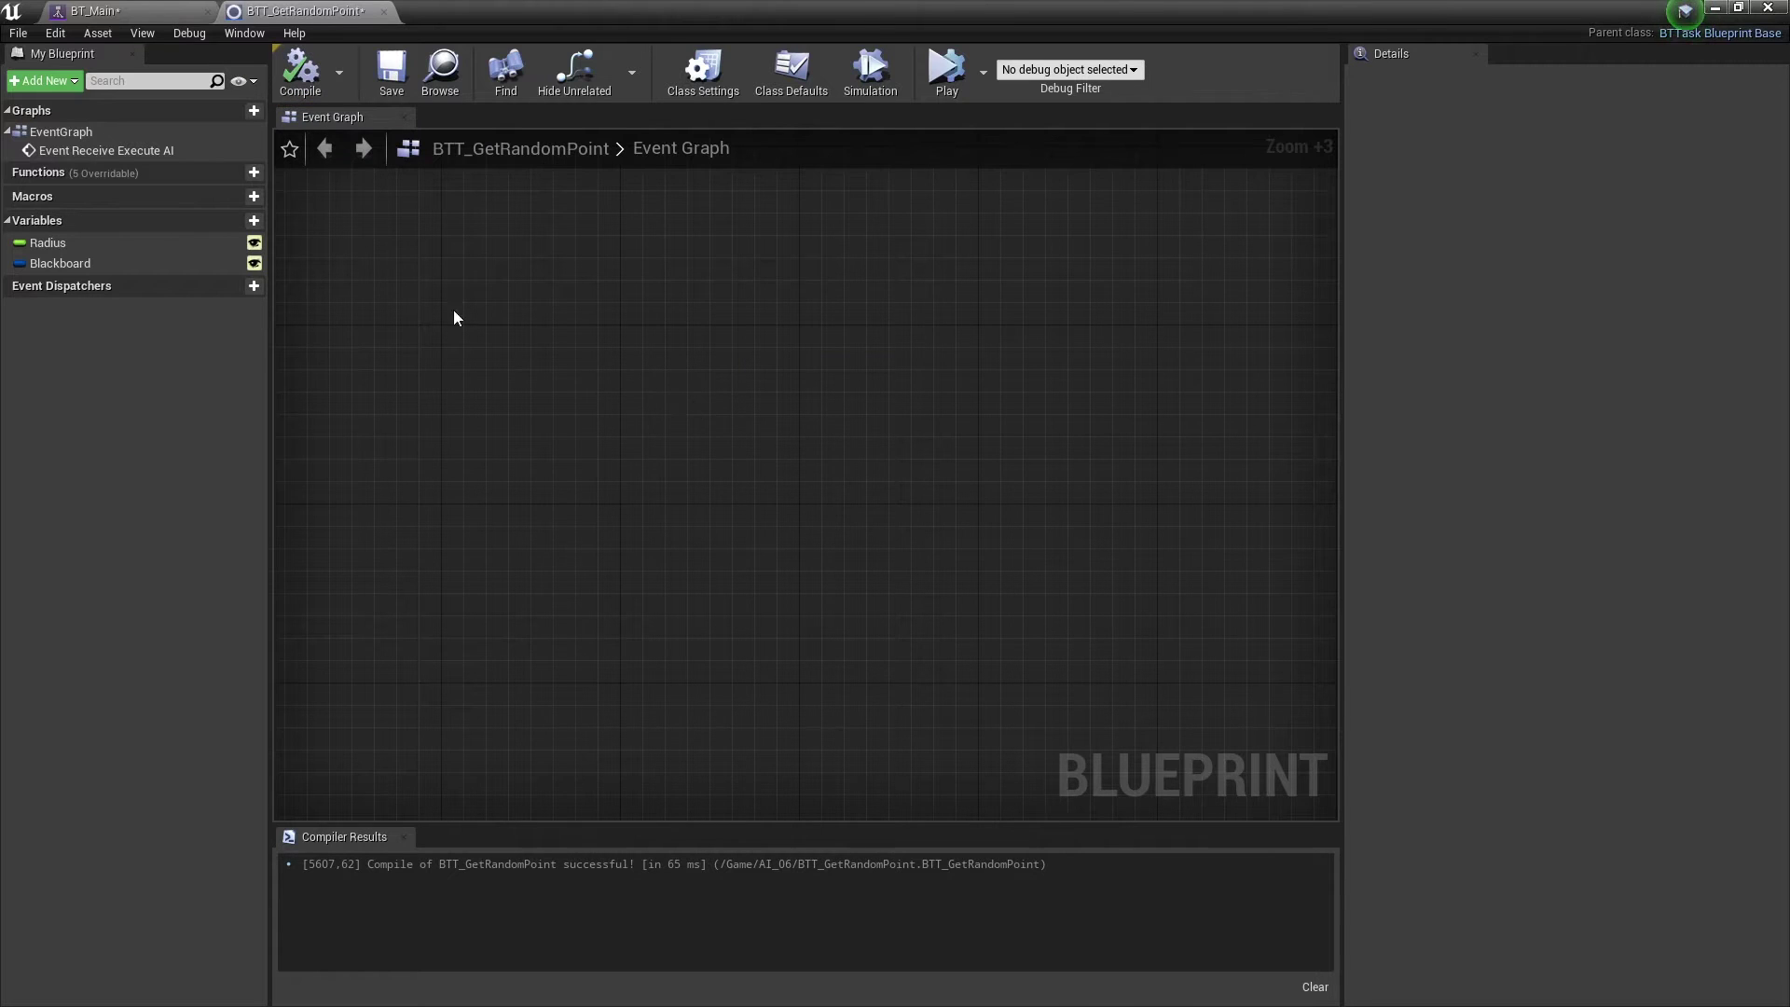
# Return to BT_Main and bring up the Wait task's node actions
pyautogui.click(93, 11)
pyautogui.moveTo(886, 646); pyautogui.dragTo(672, 574, button='right')
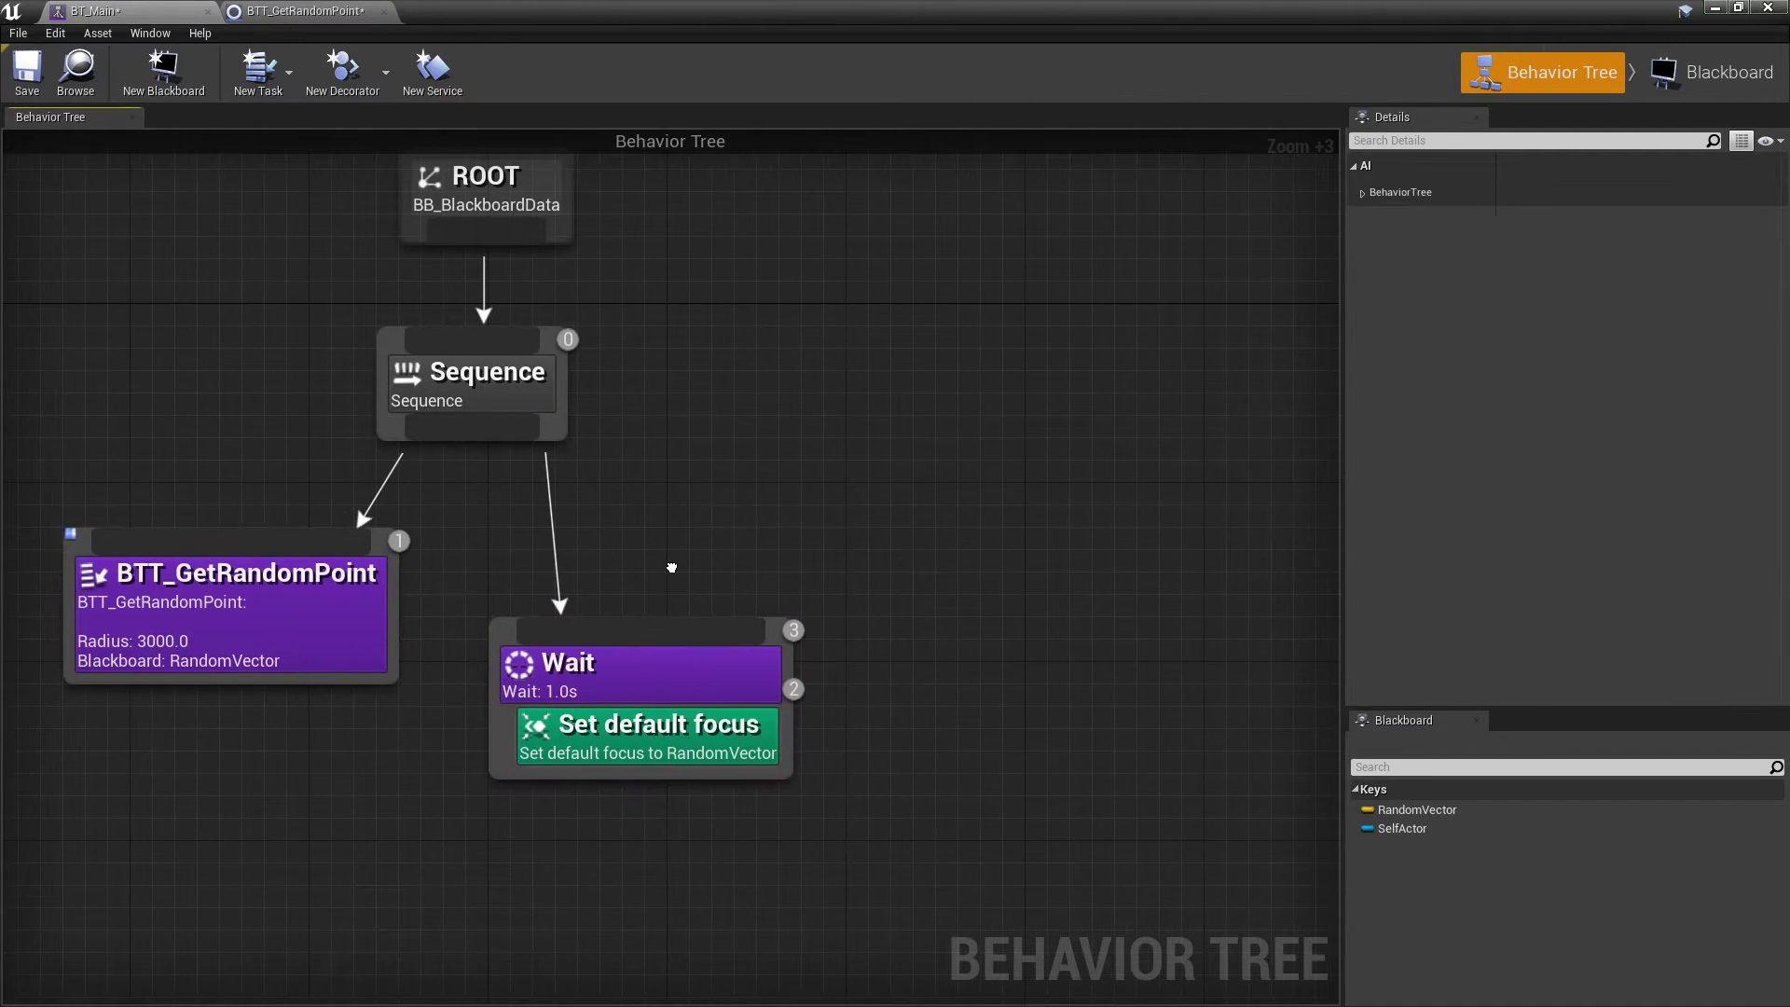
pyautogui.rightClick(653, 688)
# Add a Run EQS service to Wait using NewEnvQuery, key RandomVector, Single Best Item mode
pyautogui.moveTo(709, 966)
pyautogui.click(906, 989)
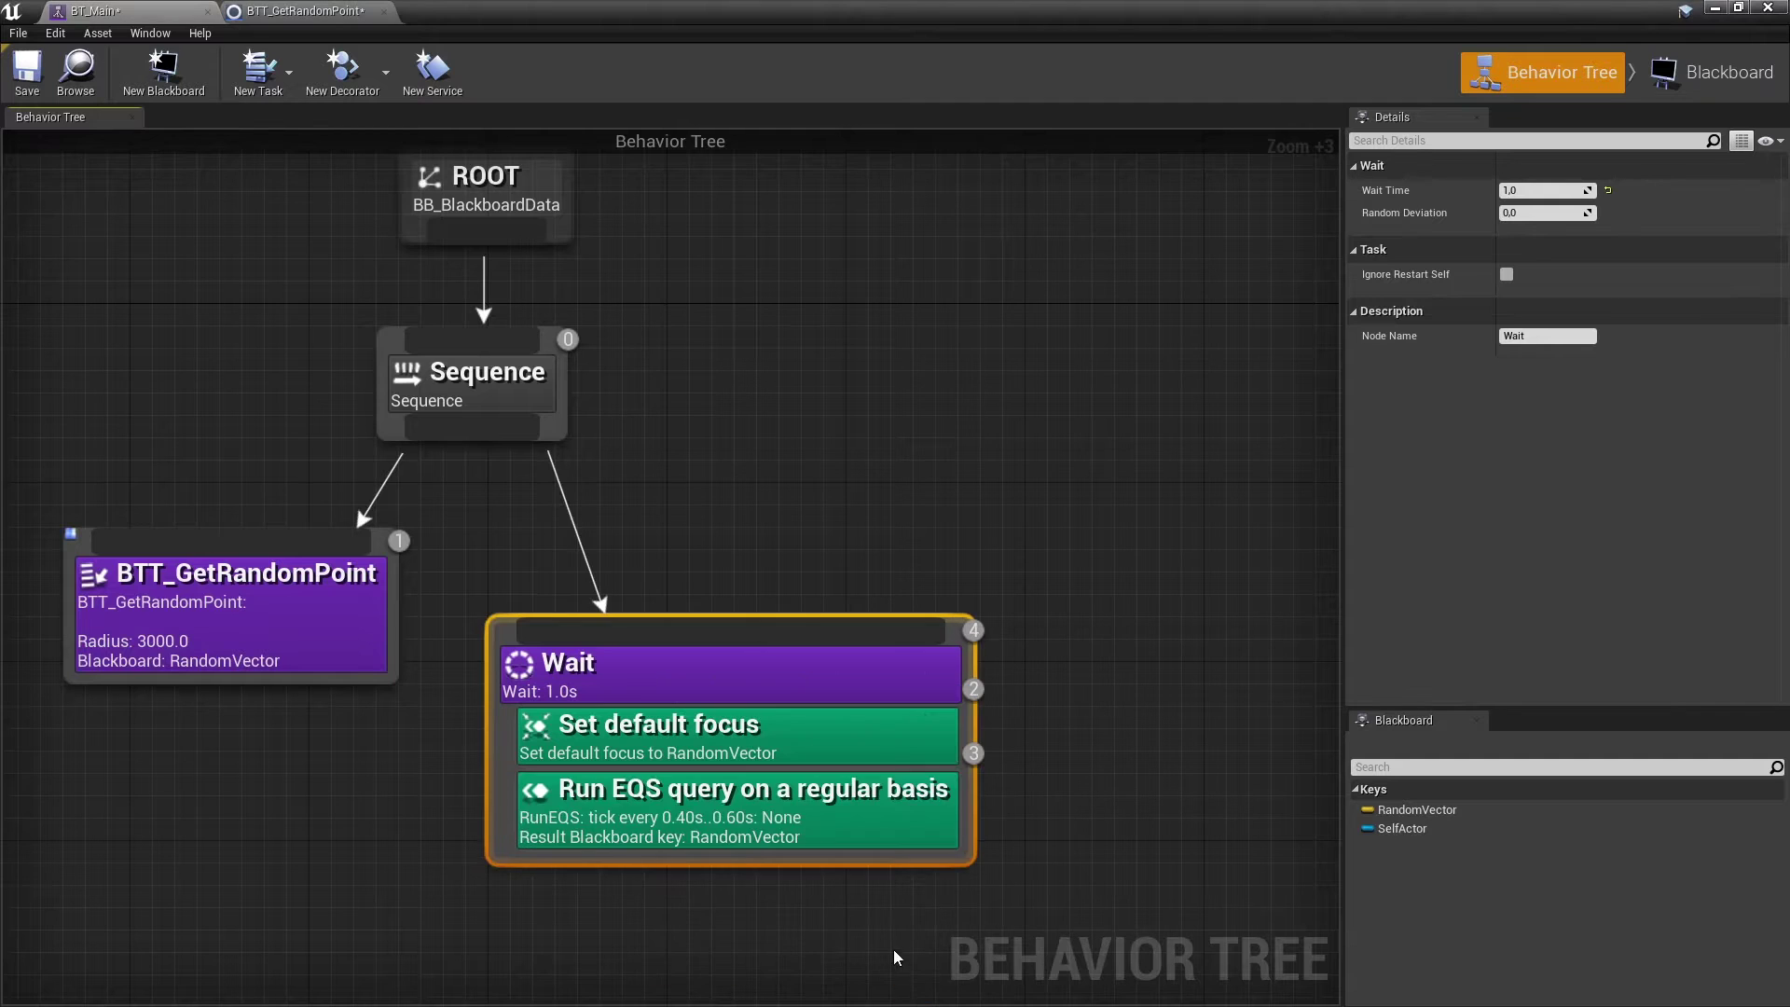
pyautogui.click(760, 821)
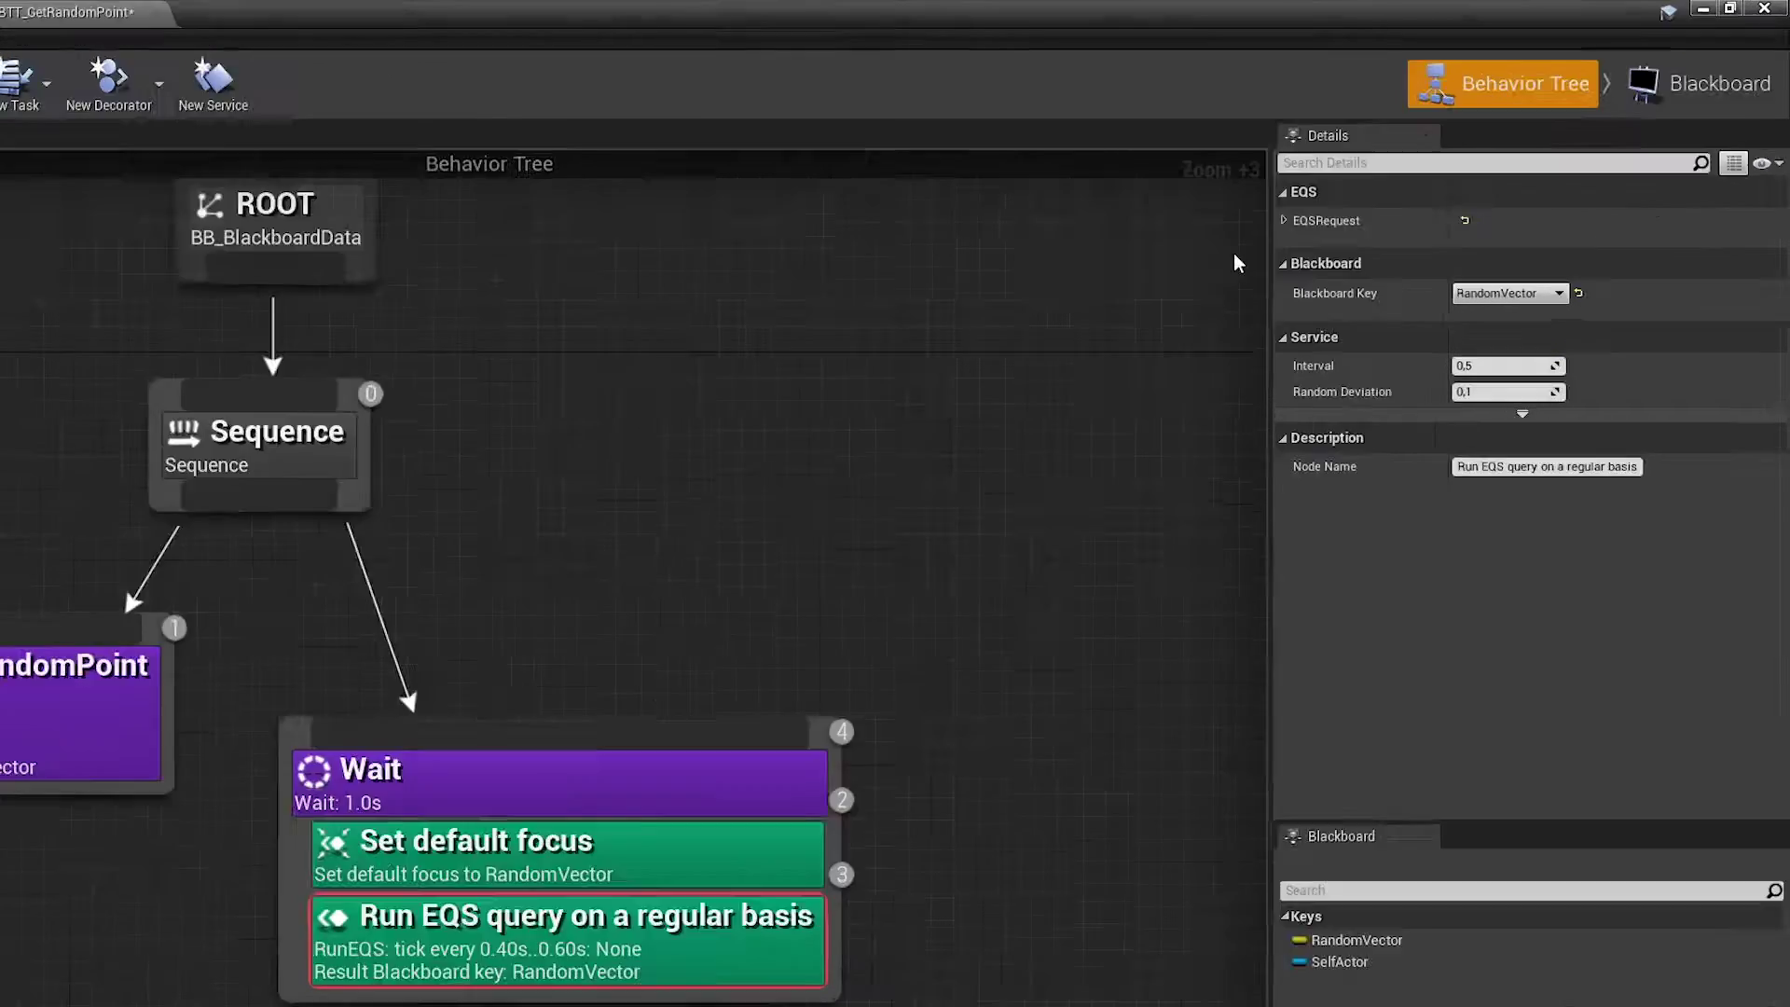
pyautogui.click(1355, 191)
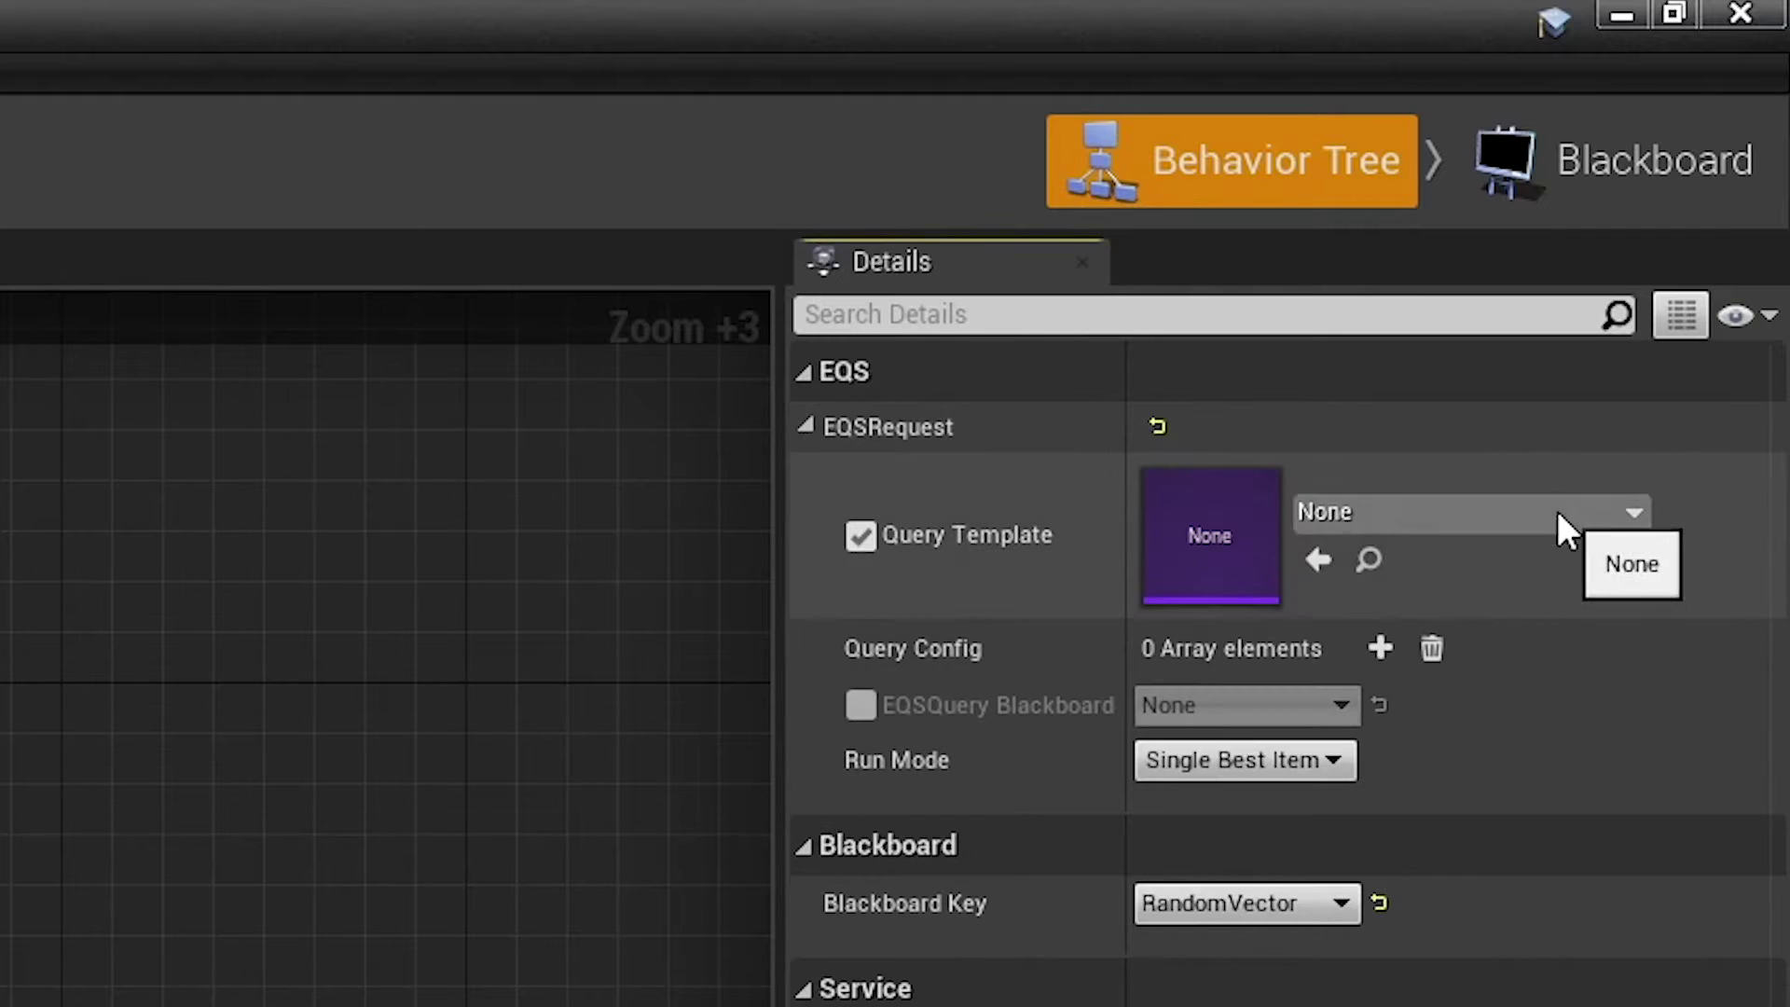
pyautogui.click(1557, 511)
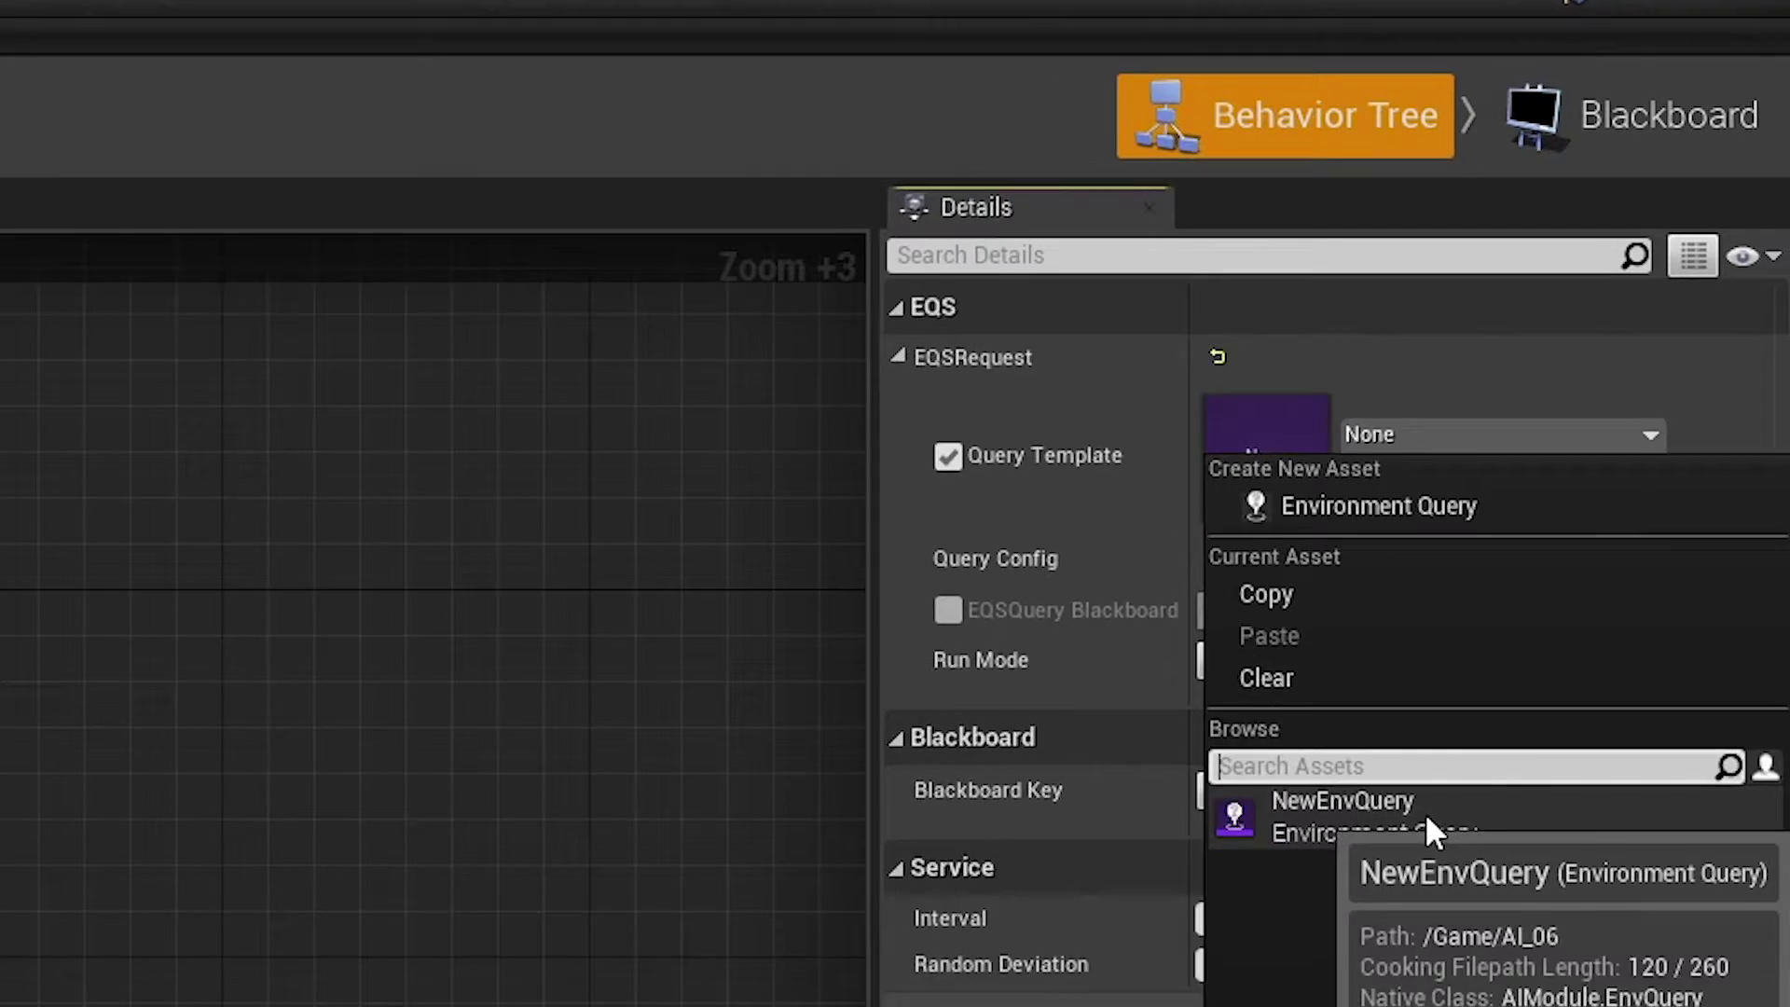
pyautogui.click(1389, 923)
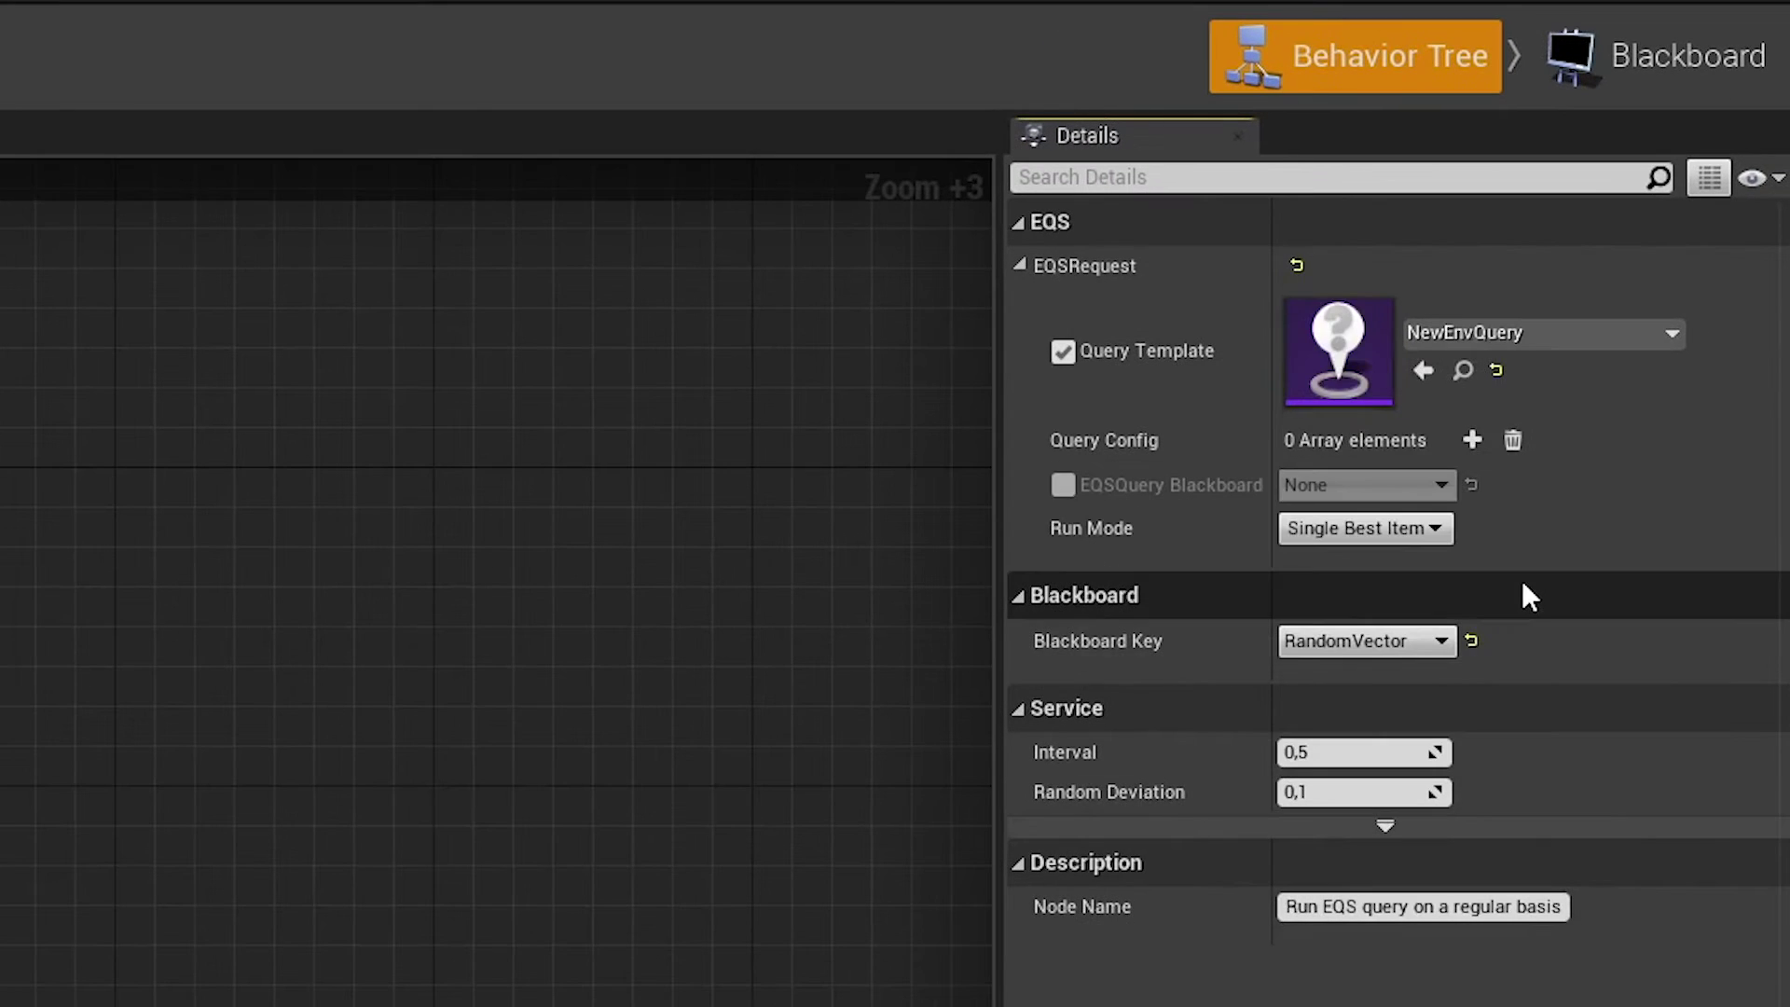
pyautogui.click(1413, 650)
pyautogui.click(1412, 644)
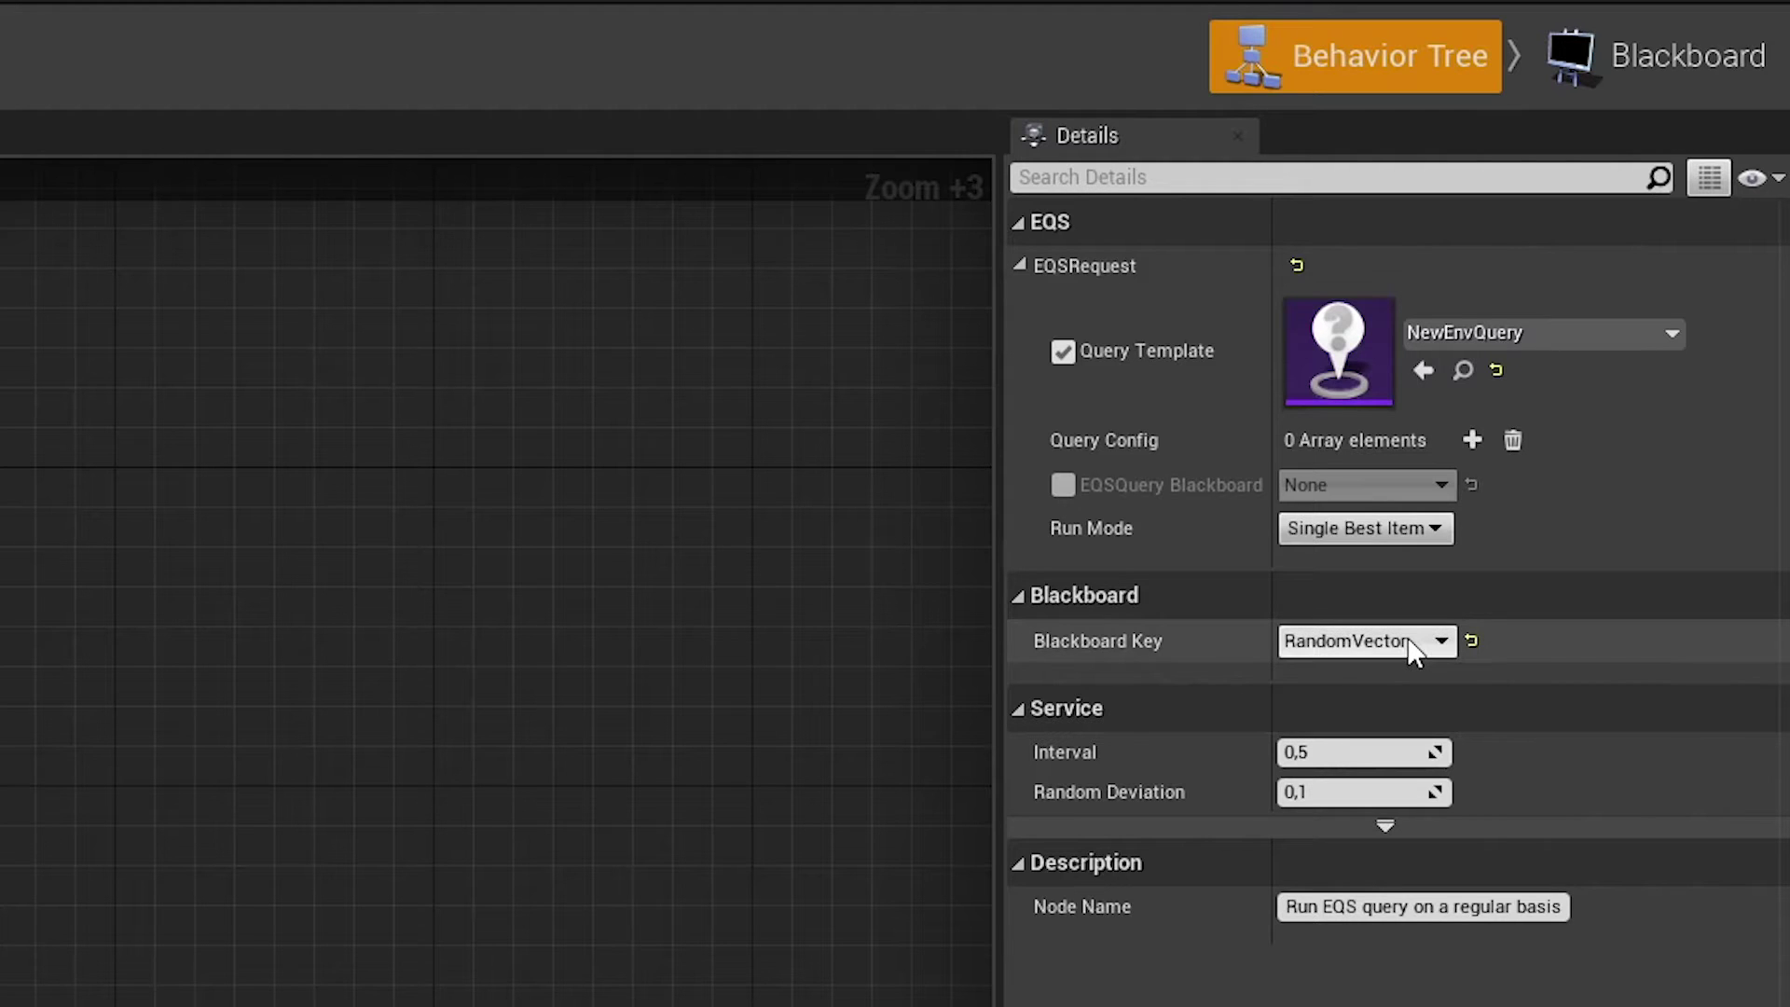
pyautogui.click(1451, 527)
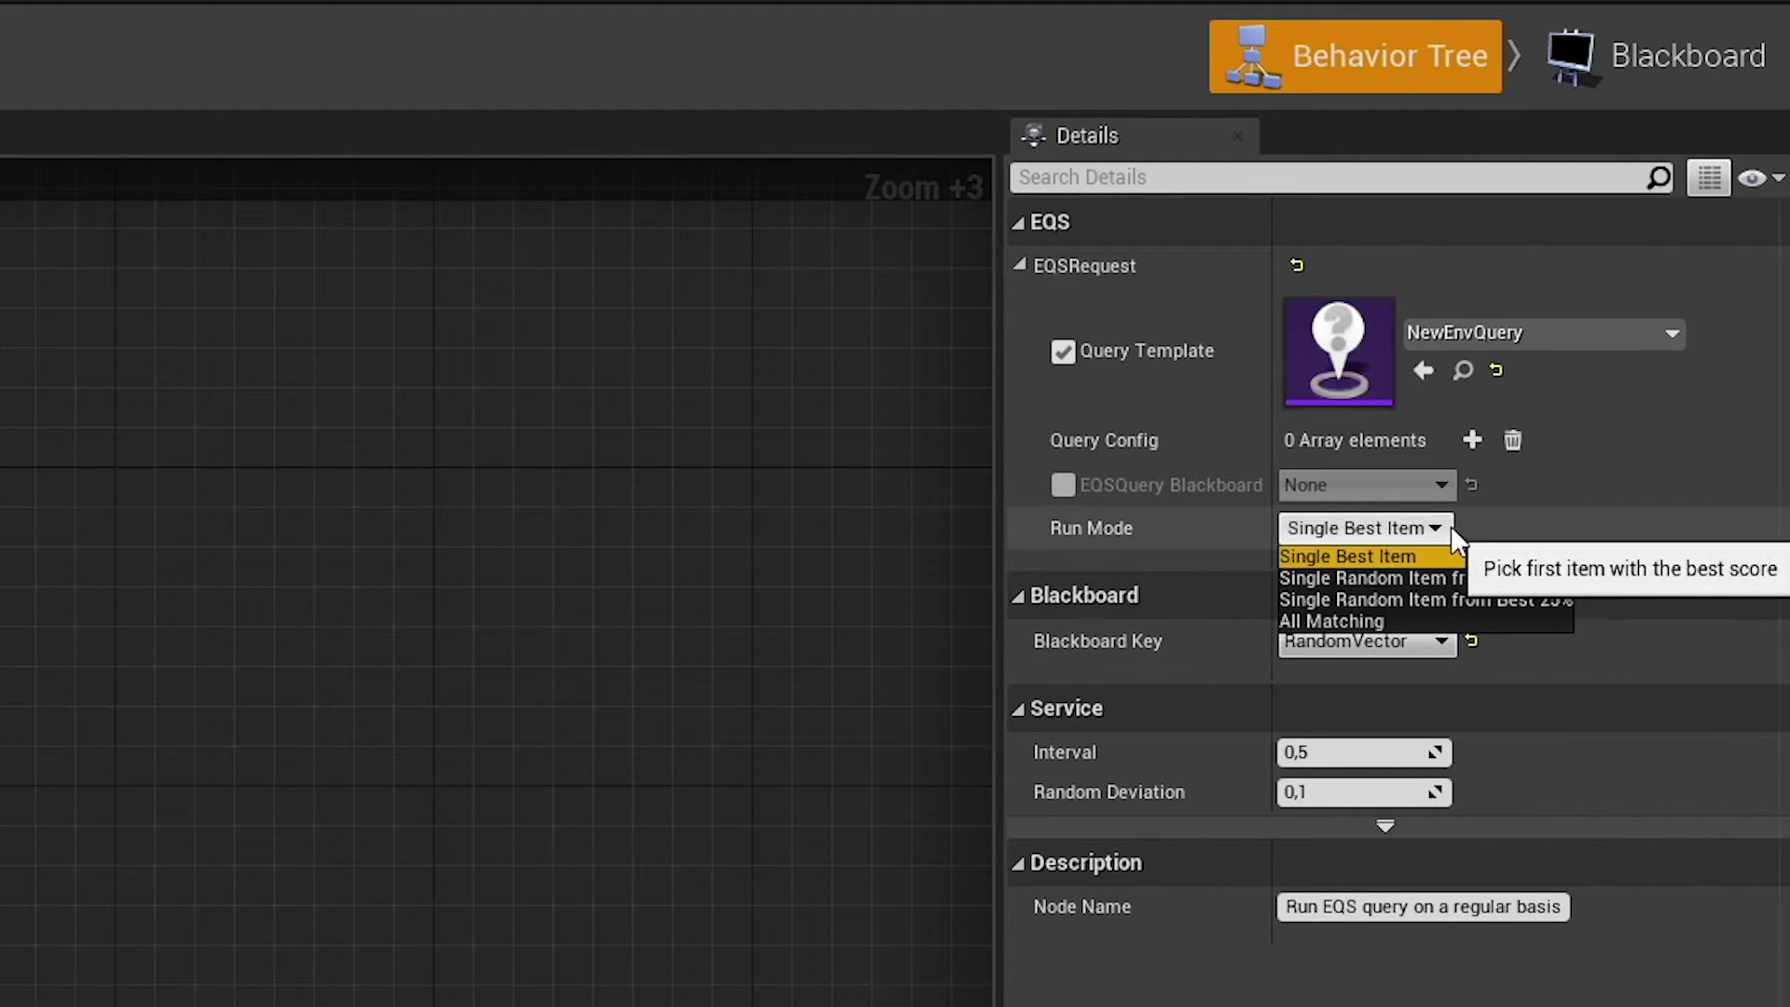
pyautogui.click(1502, 515)
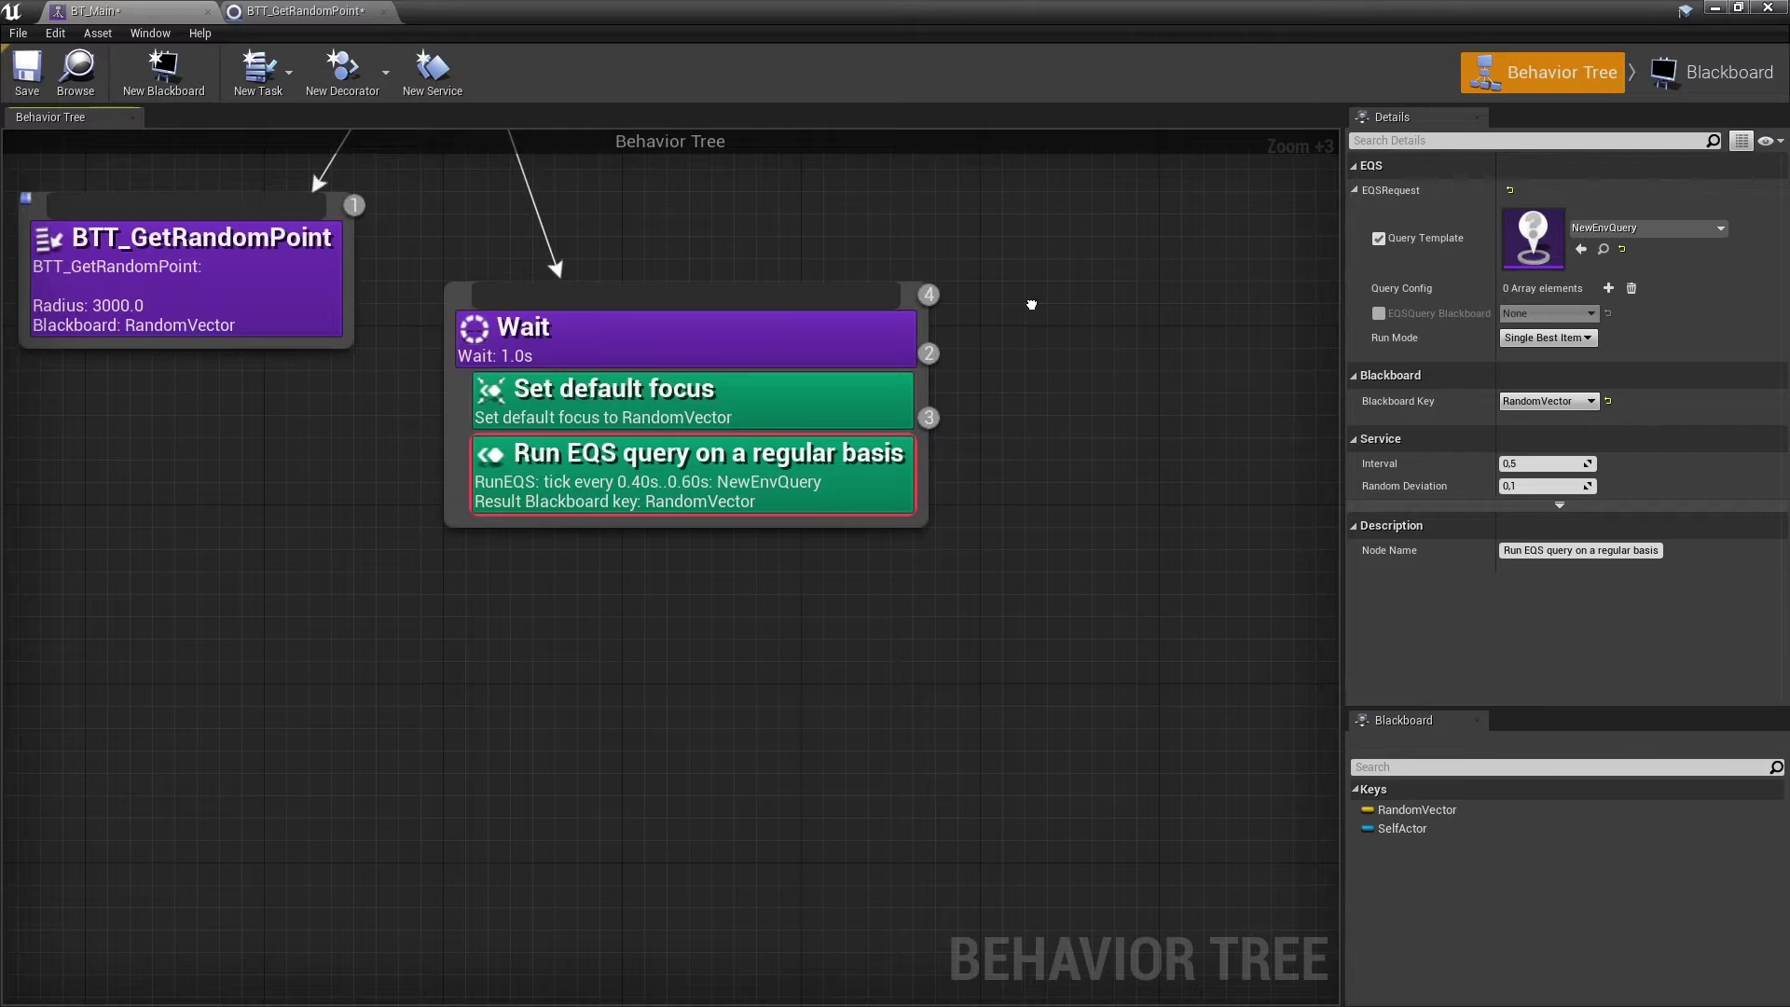
# Create a Run EQS Query task node and place it beside the Wait node
pyautogui.rightClick(746, 619)
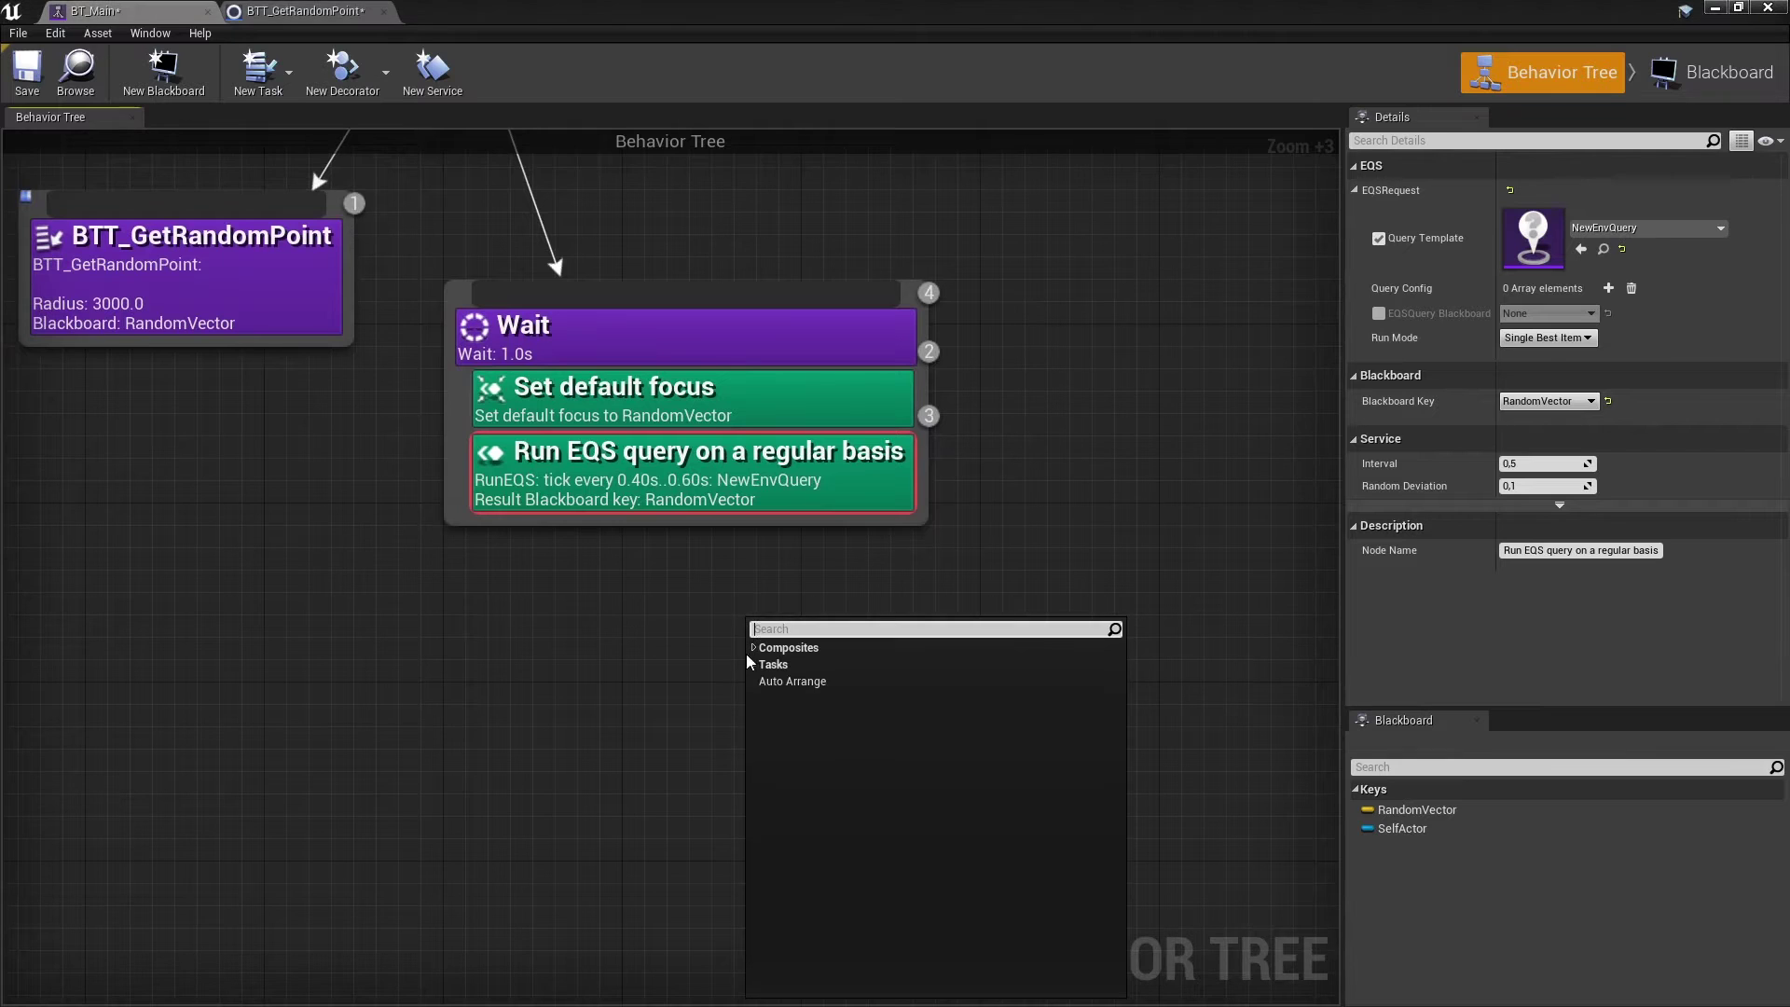
pyautogui.click(753, 664)
pyautogui.click(845, 949)
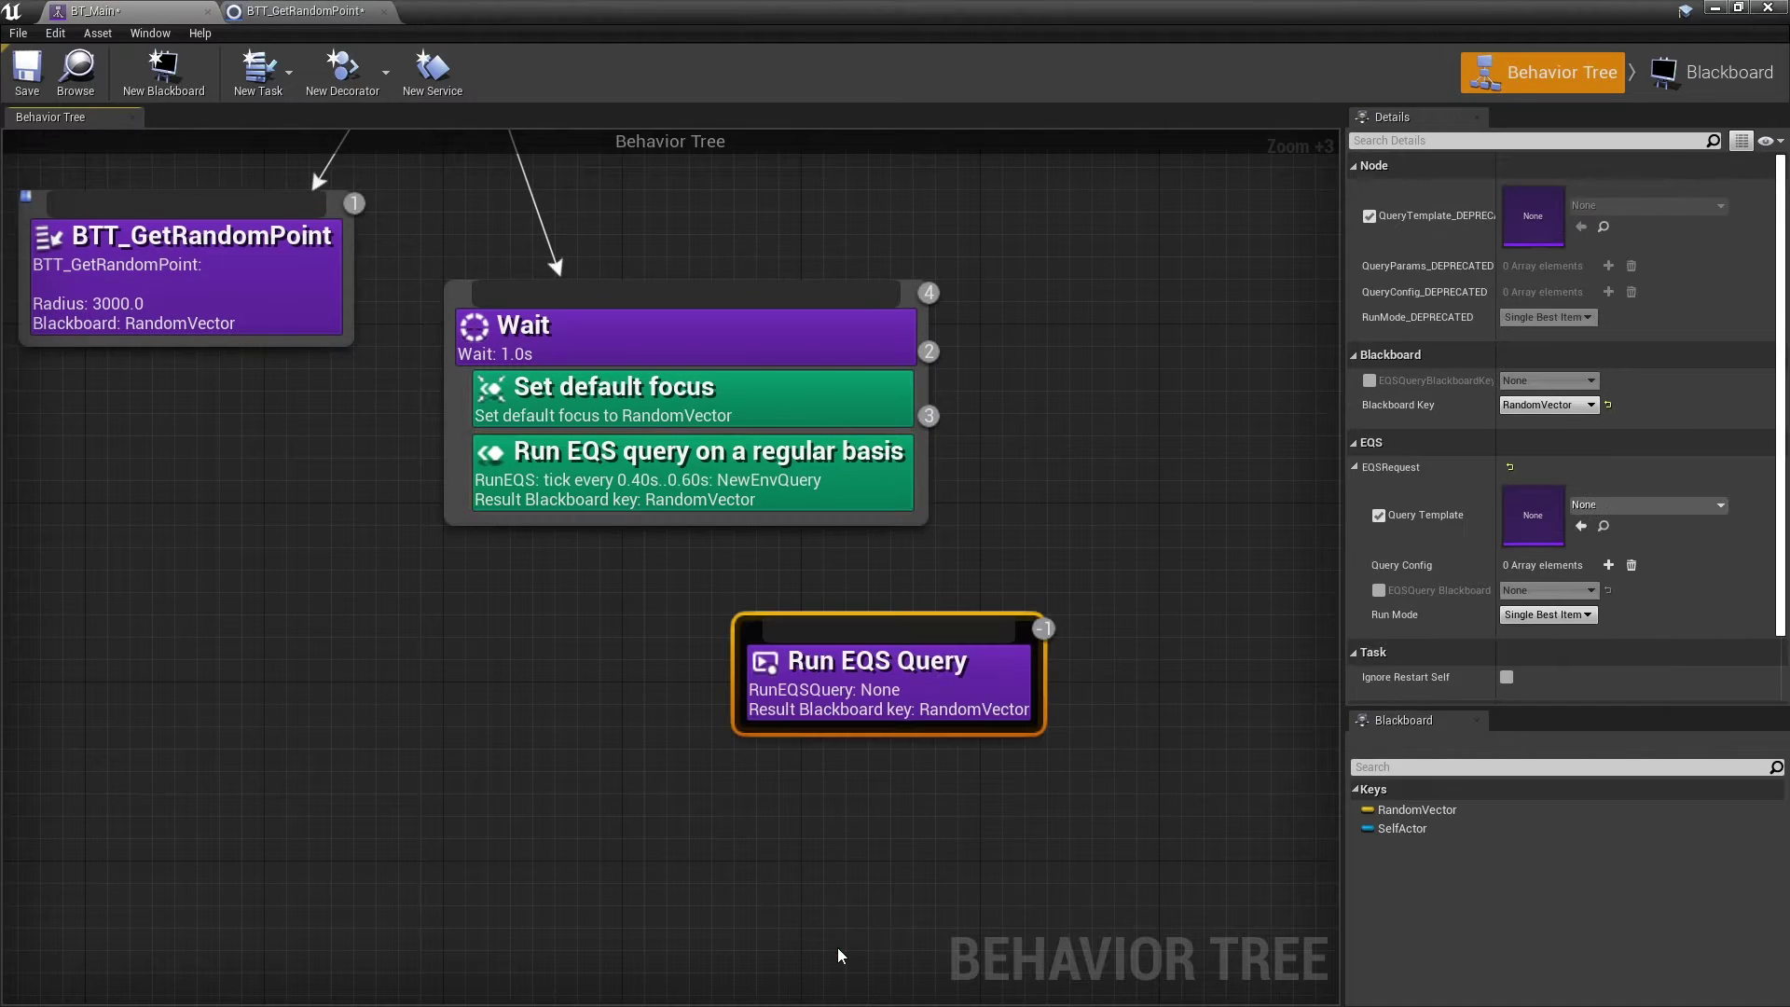
pyautogui.moveTo(764, 716); pyautogui.dragTo(956, 500)
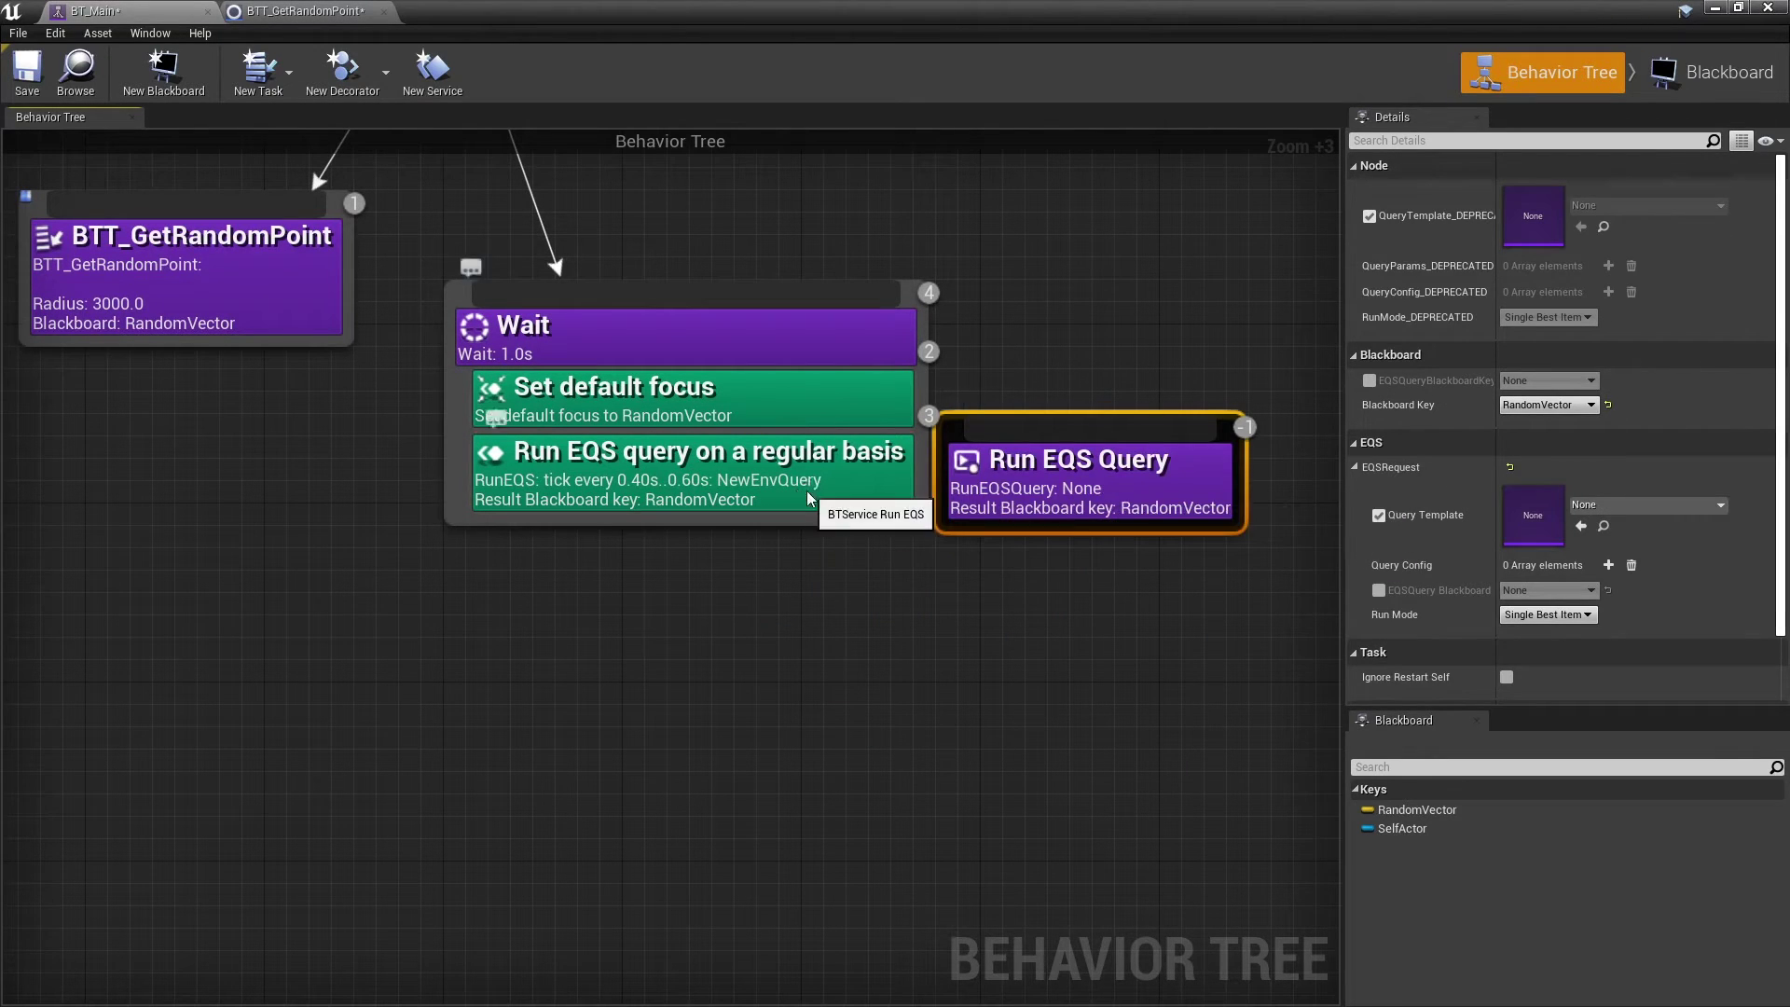
pyautogui.click(746, 489)
pyautogui.click(1100, 482)
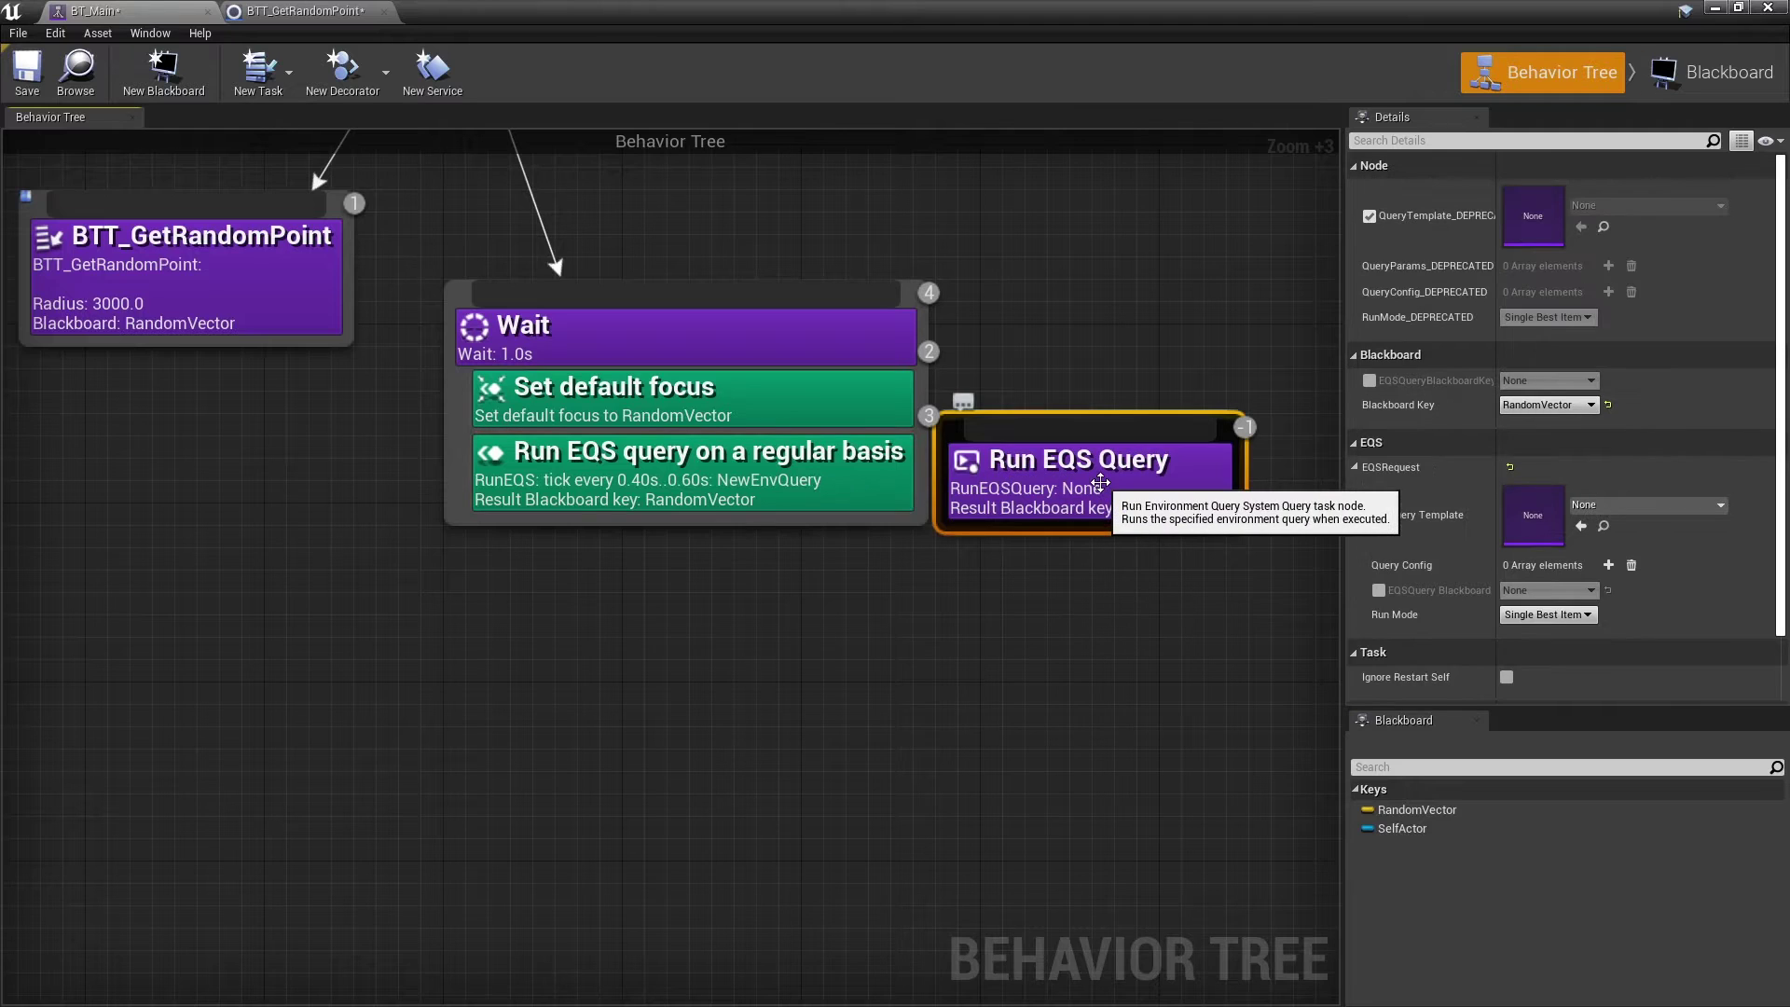
# Create a new Environment Query asset named NewEnvQuery1 in the content folder
pyautogui.click(820, 483)
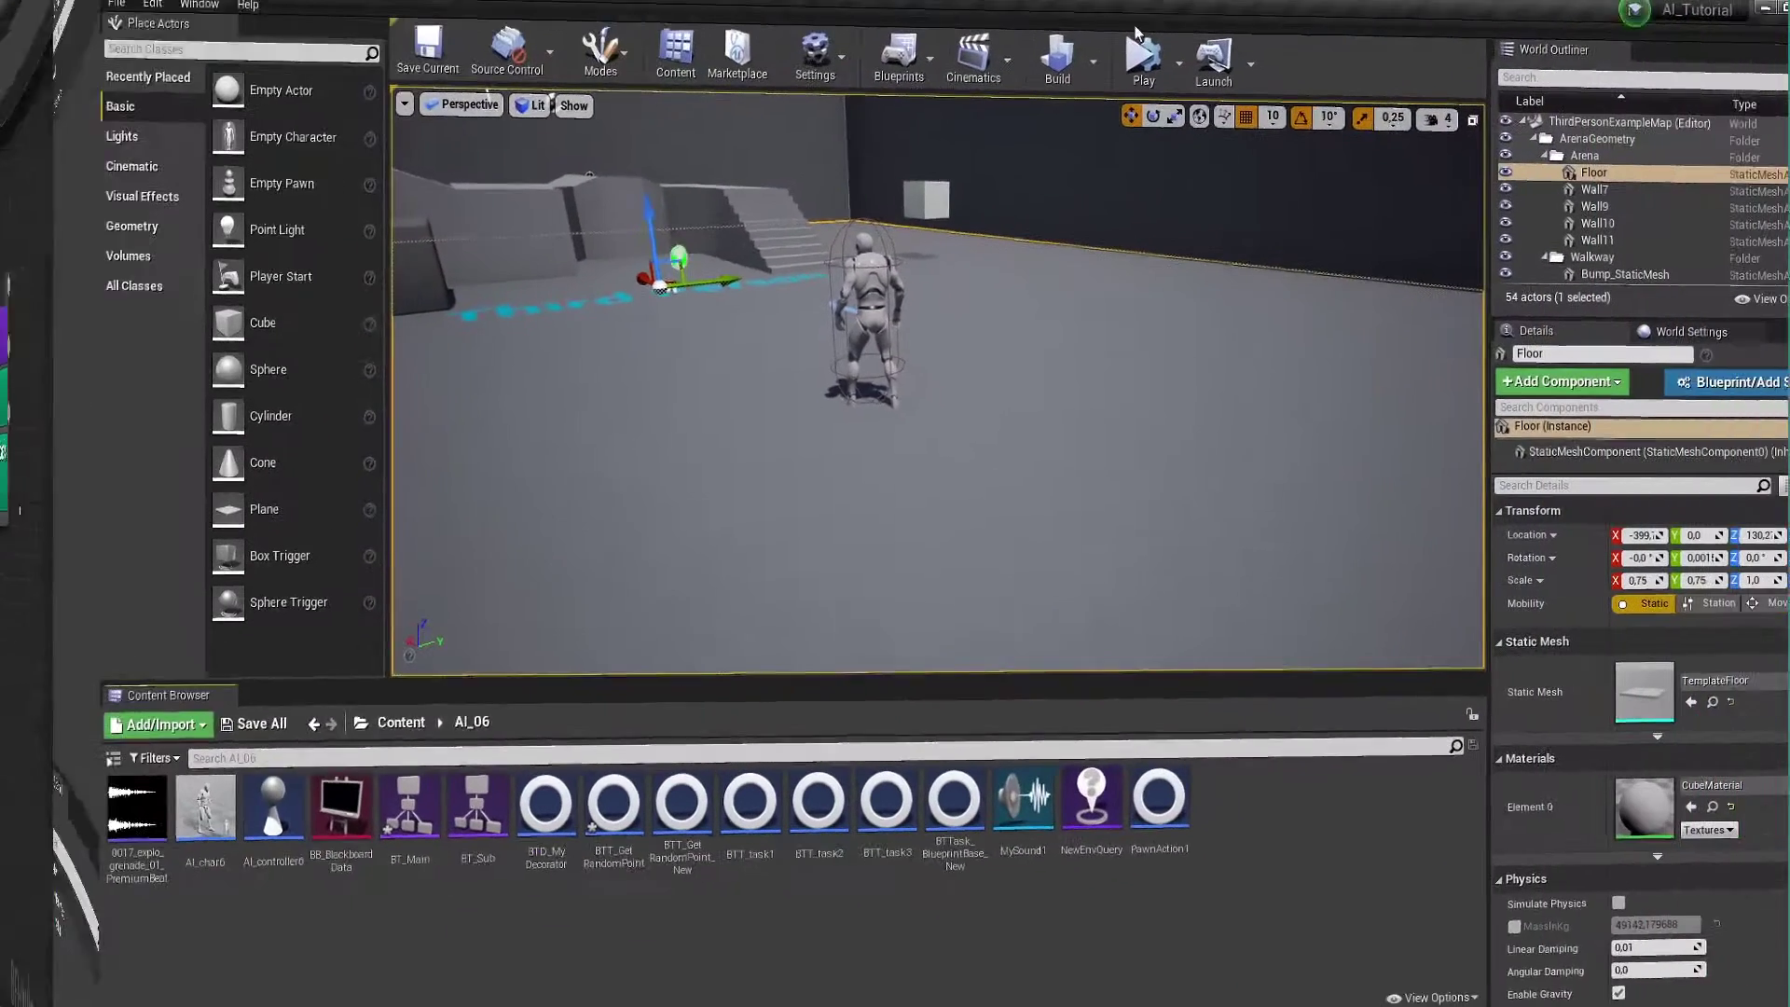
pyautogui.rightClick(1175, 809)
pyautogui.moveTo(1277, 557)
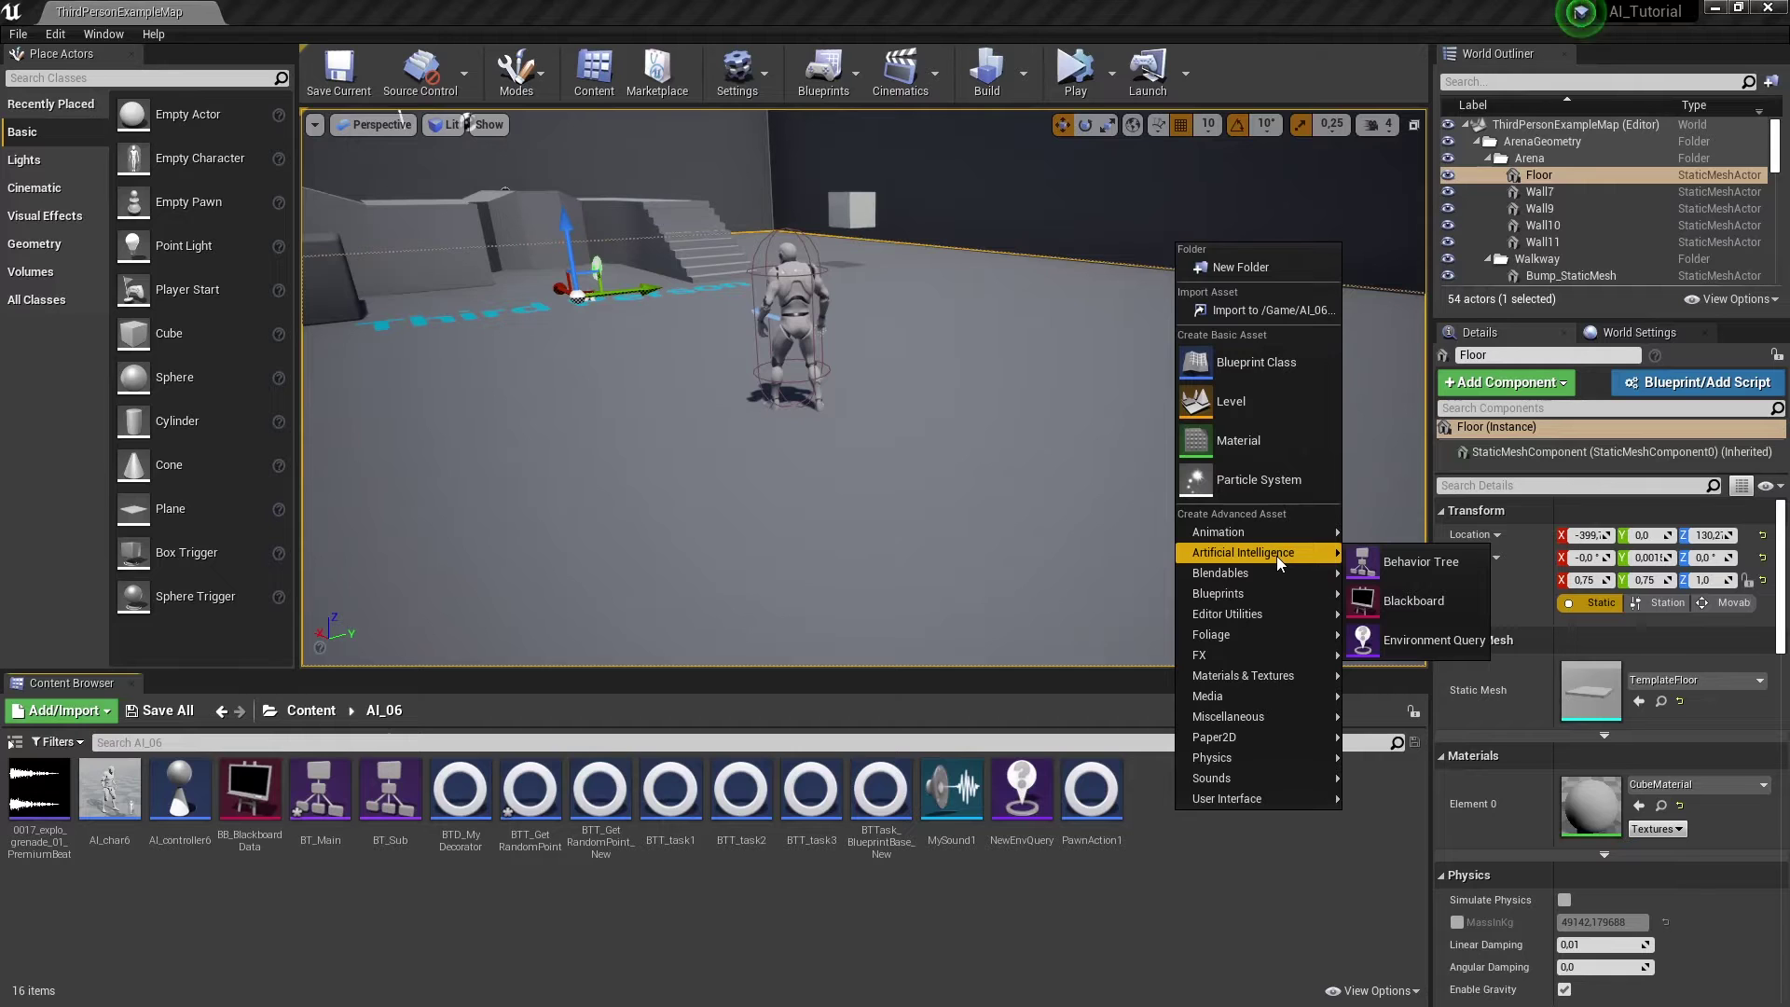
pyautogui.click(1380, 643)
pyautogui.press('Return')
# Add a Points: Circle generator under ROOT in NewEnvQuery1 and close the editor
pyautogui.doubleClick(1093, 797)
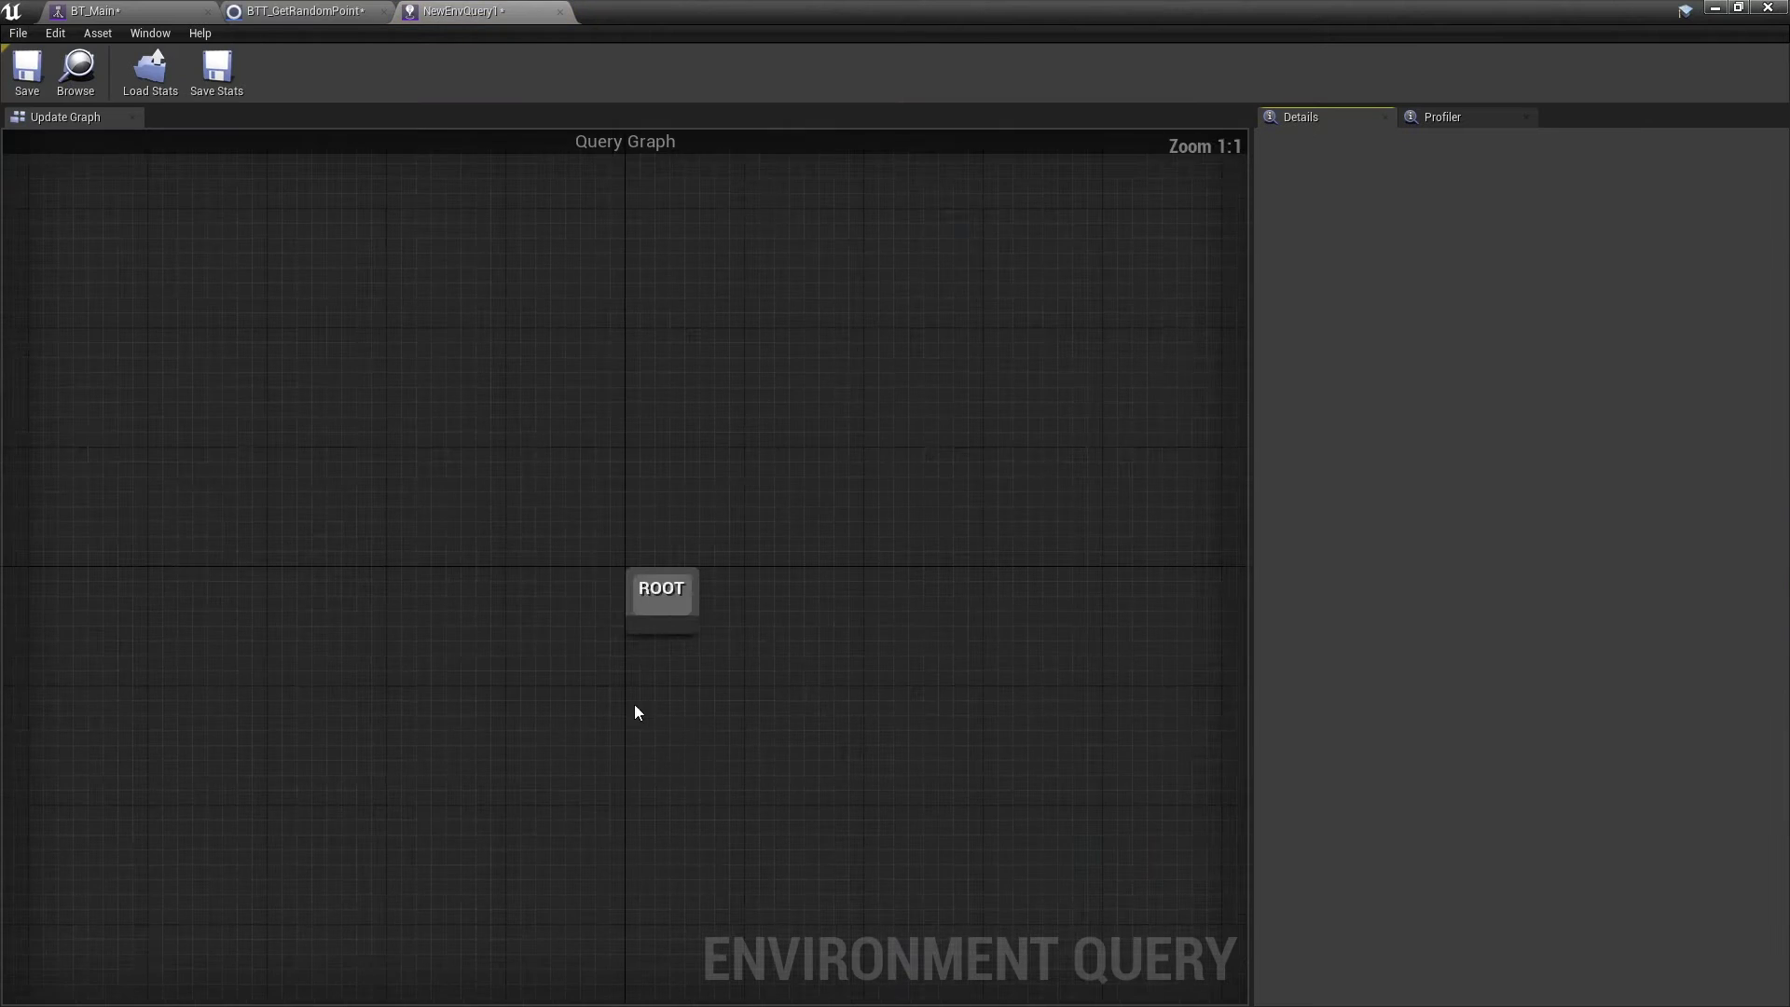
pyautogui.moveTo(664, 454); pyautogui.dragTo(660, 564)
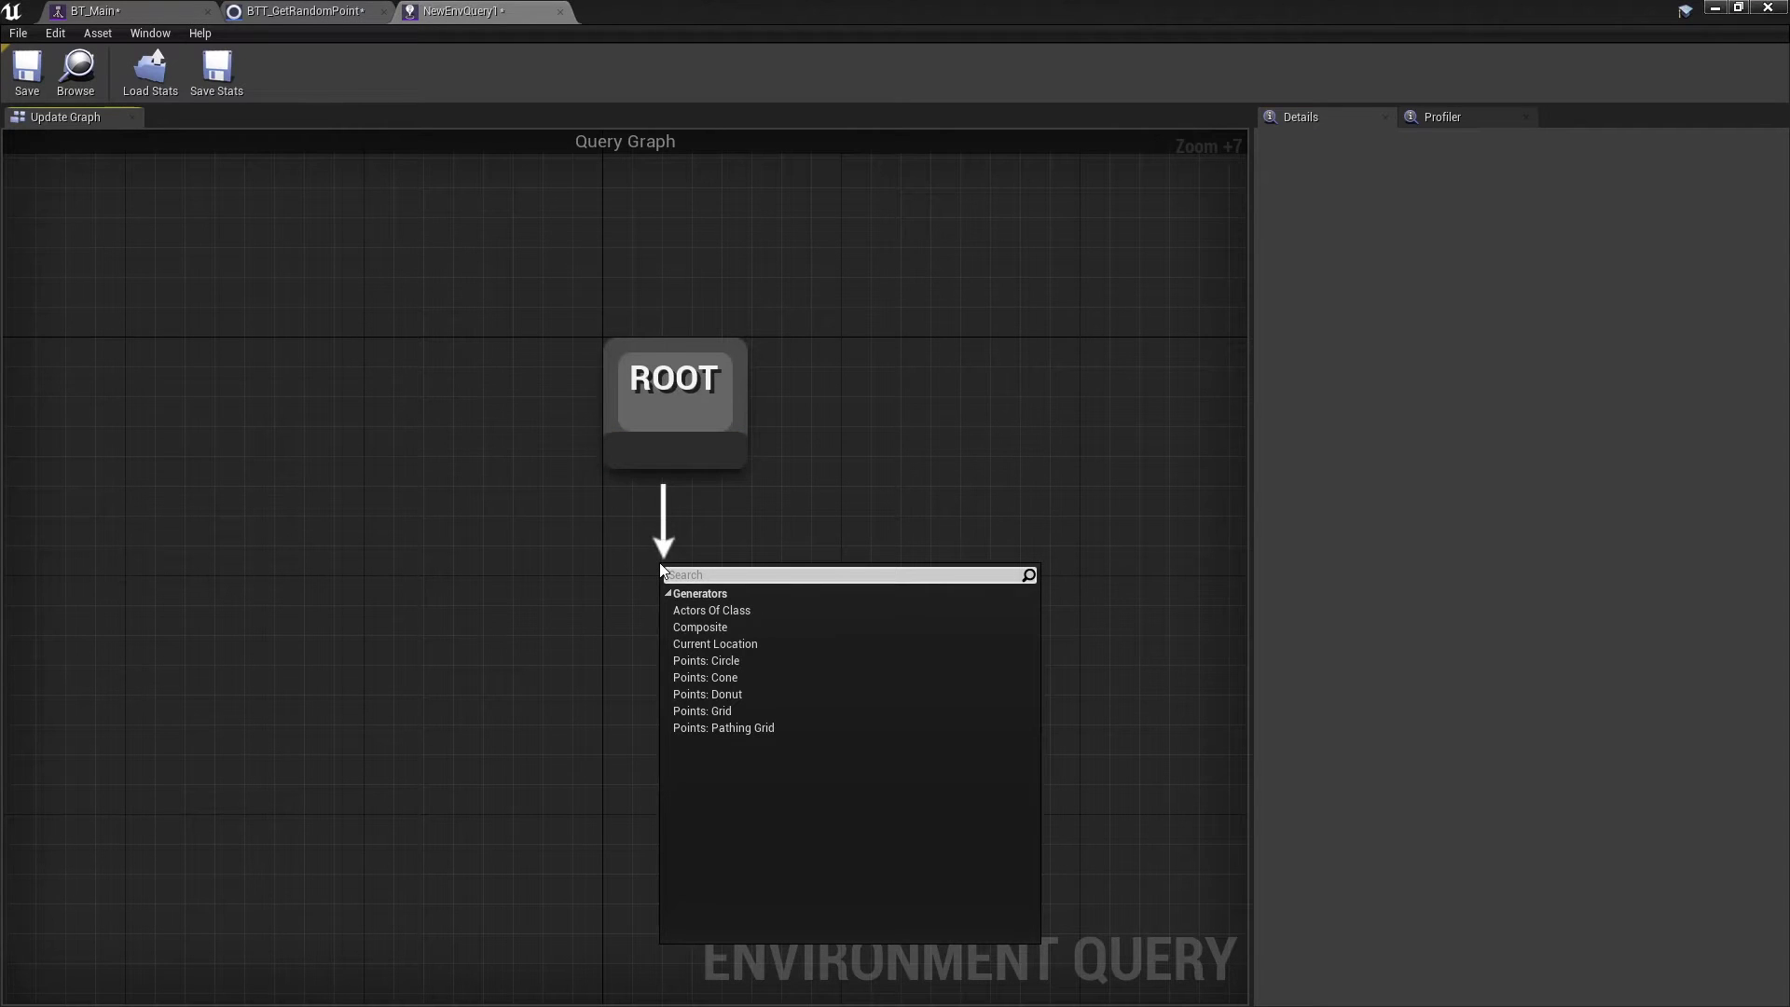
pyautogui.click(681, 659)
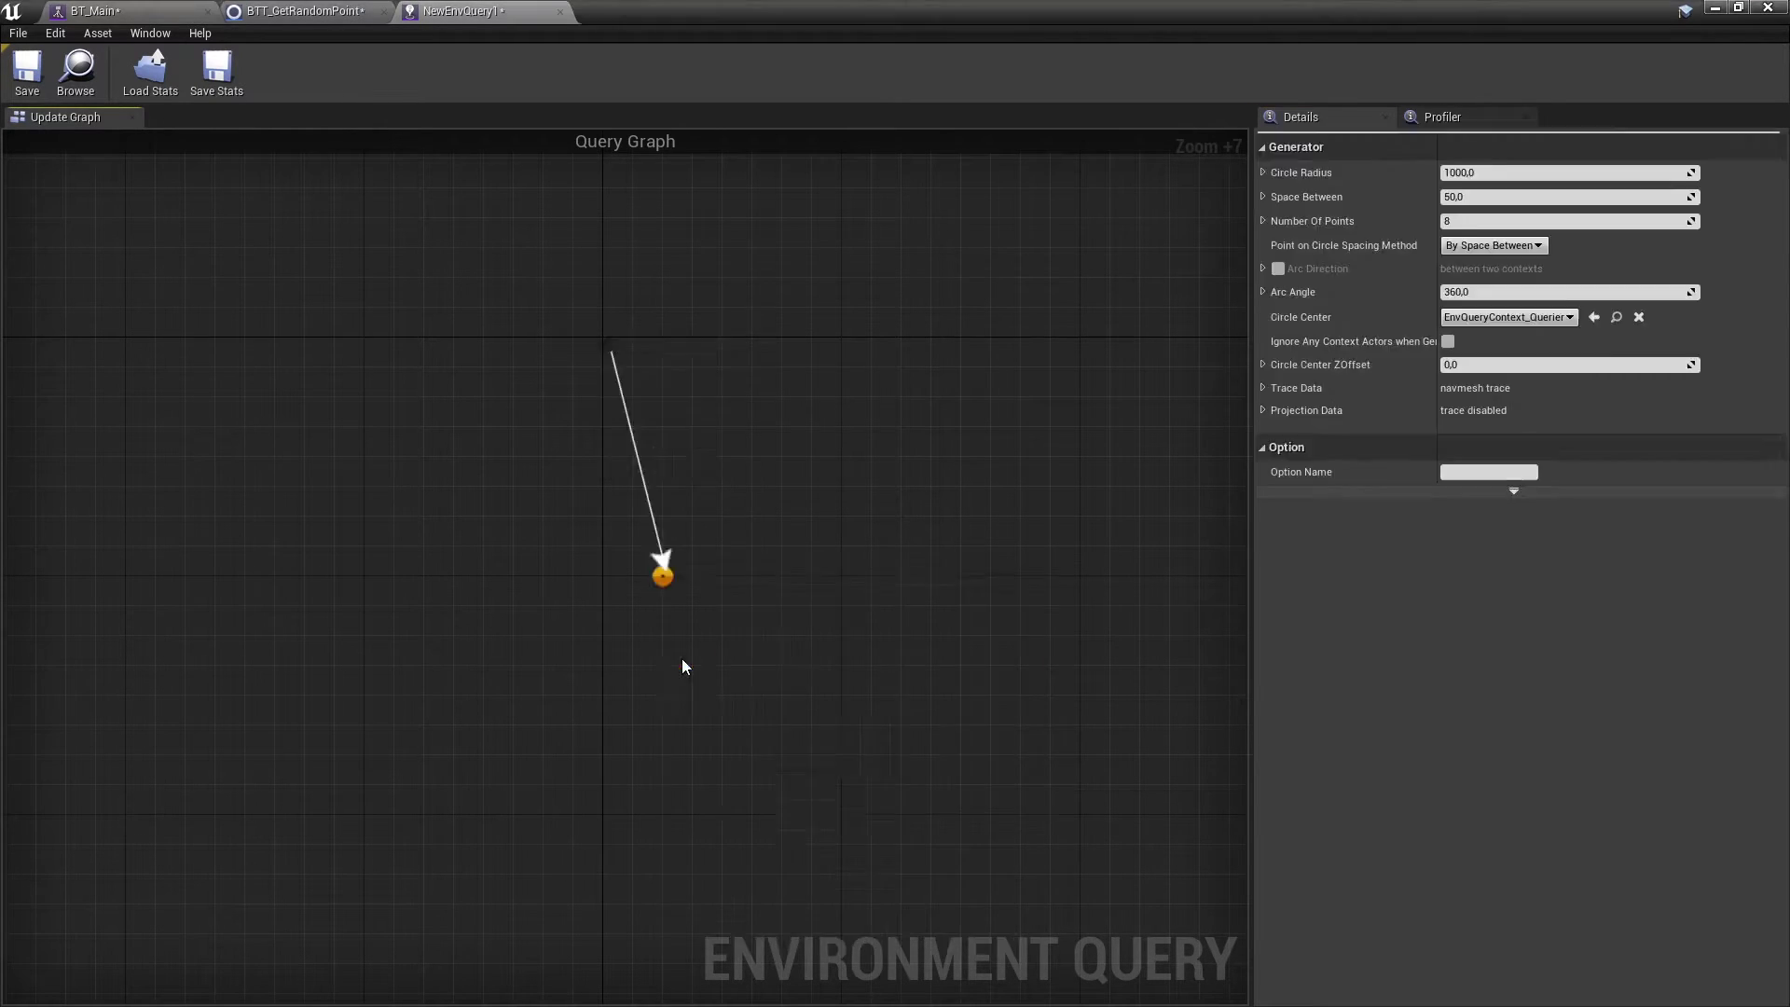
pyautogui.moveTo(448, 678); pyautogui.dragTo(430, 673)
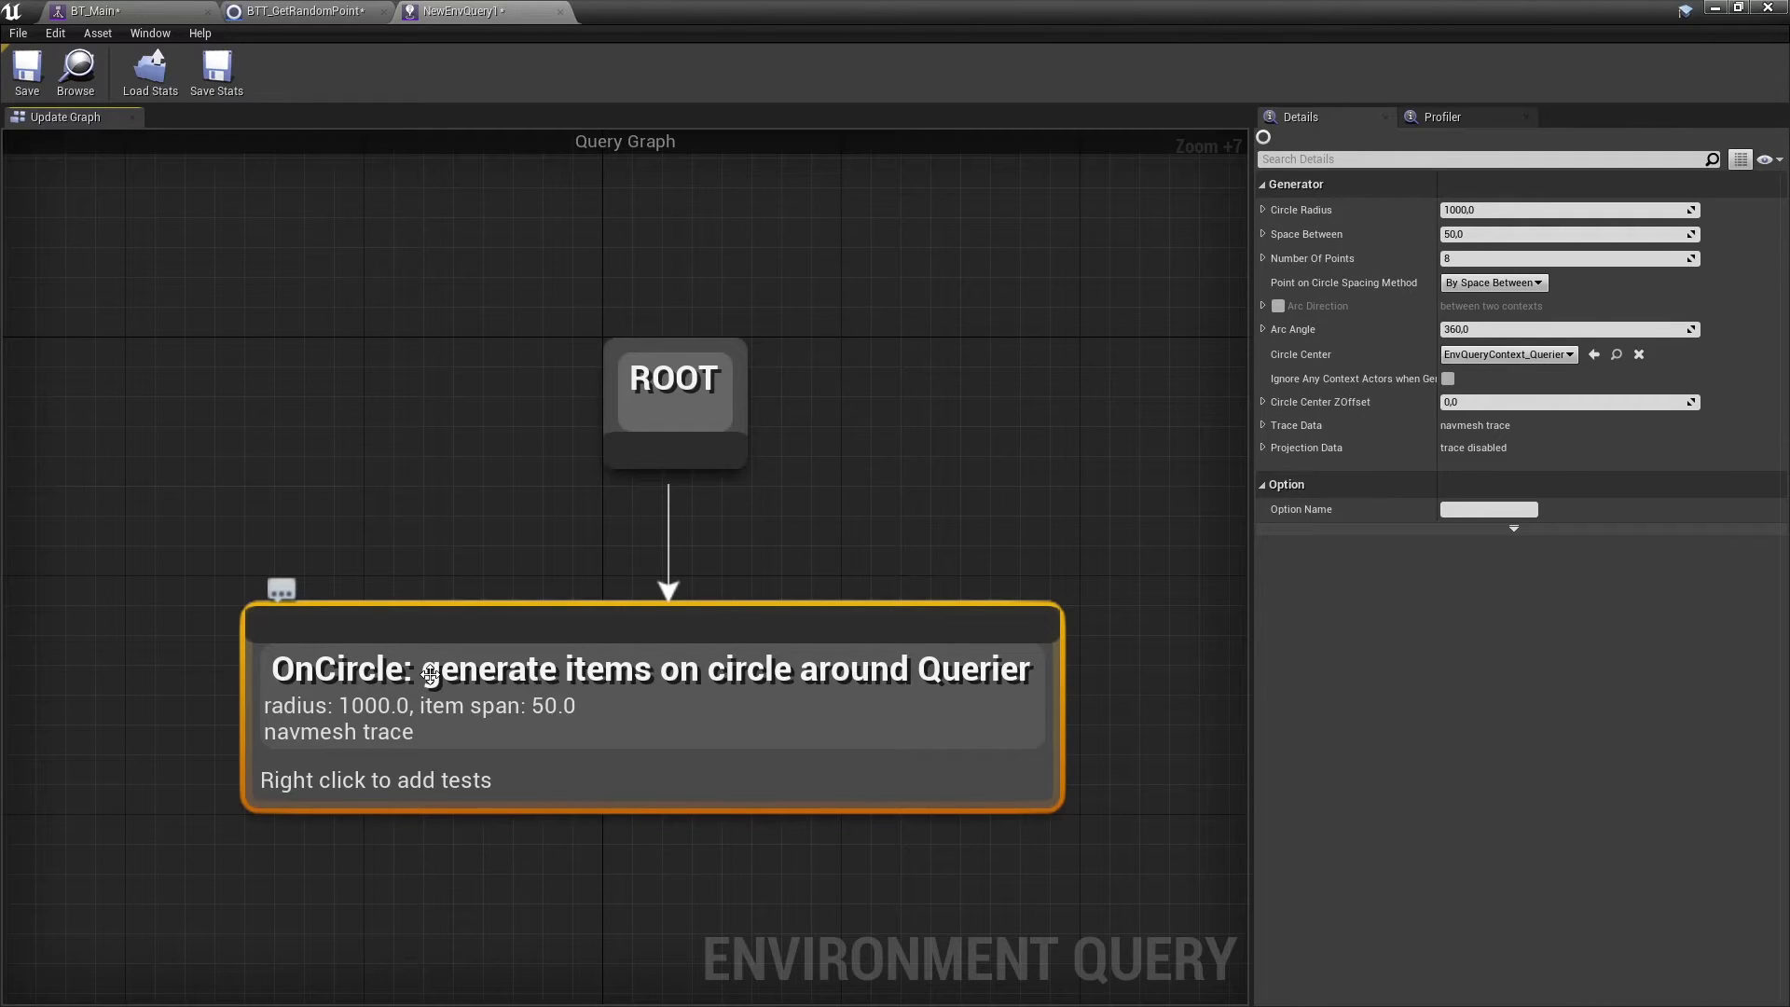
pyautogui.scroll(-7, 835, 627)
pyautogui.click(835, 627)
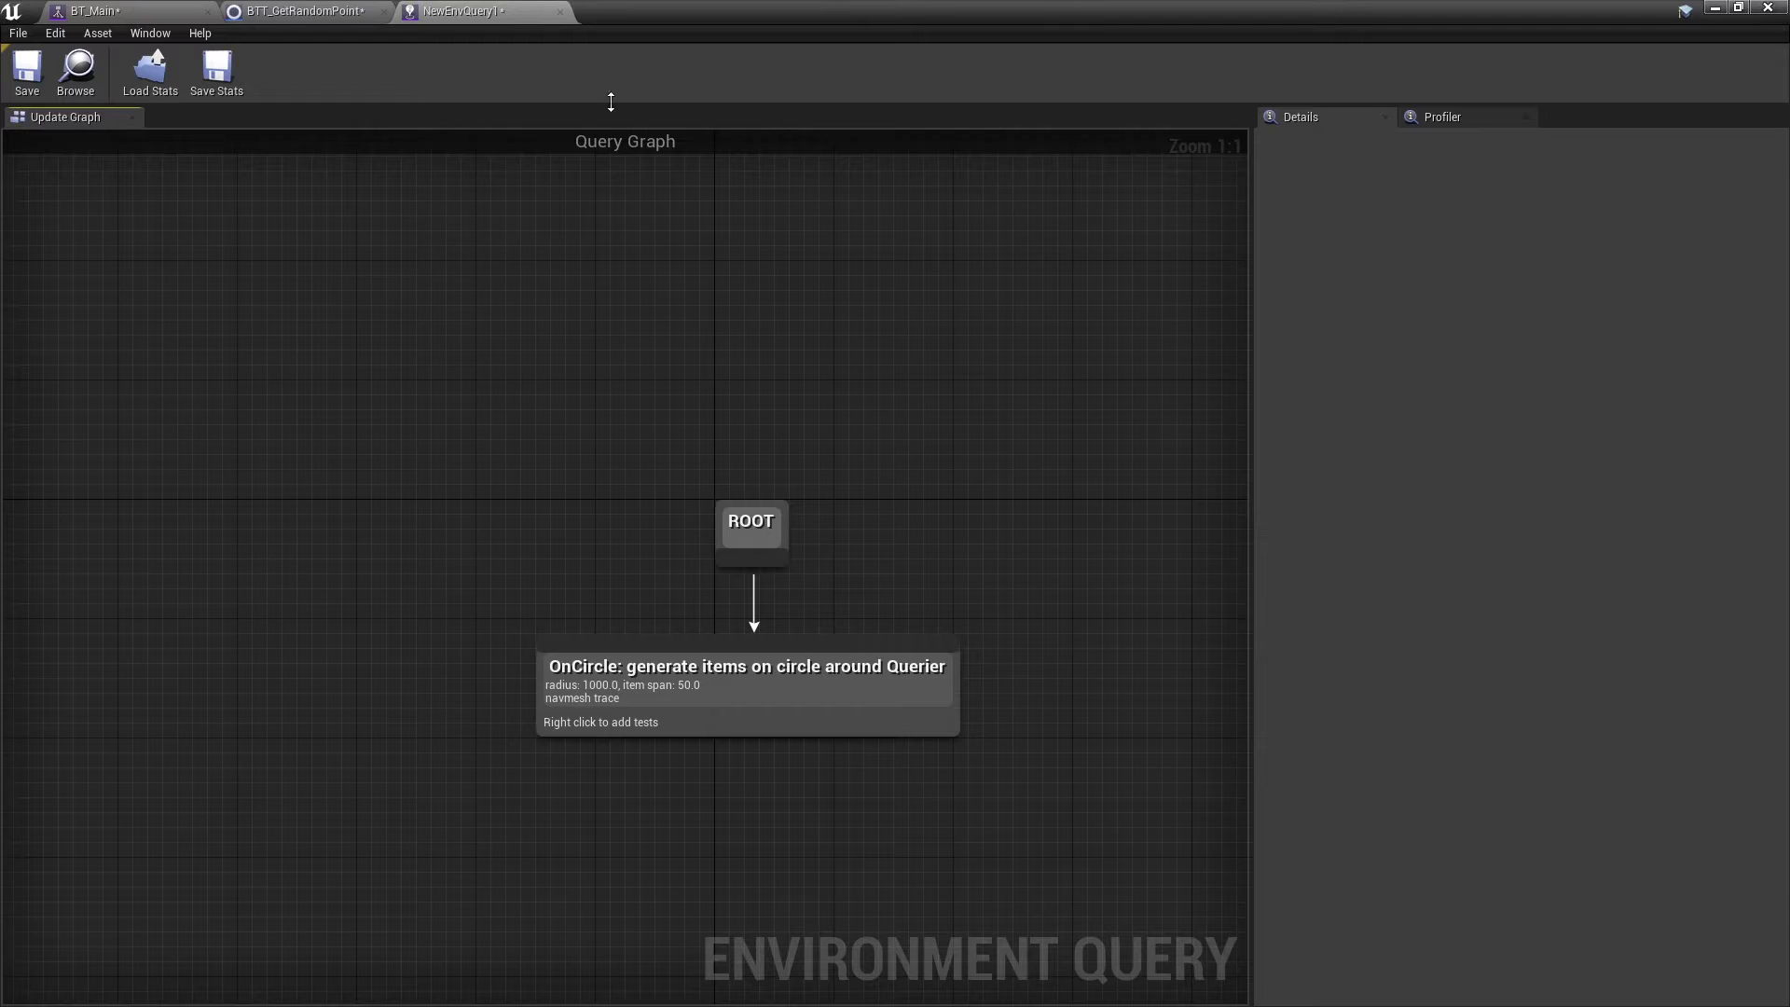
pyautogui.click(560, 12)
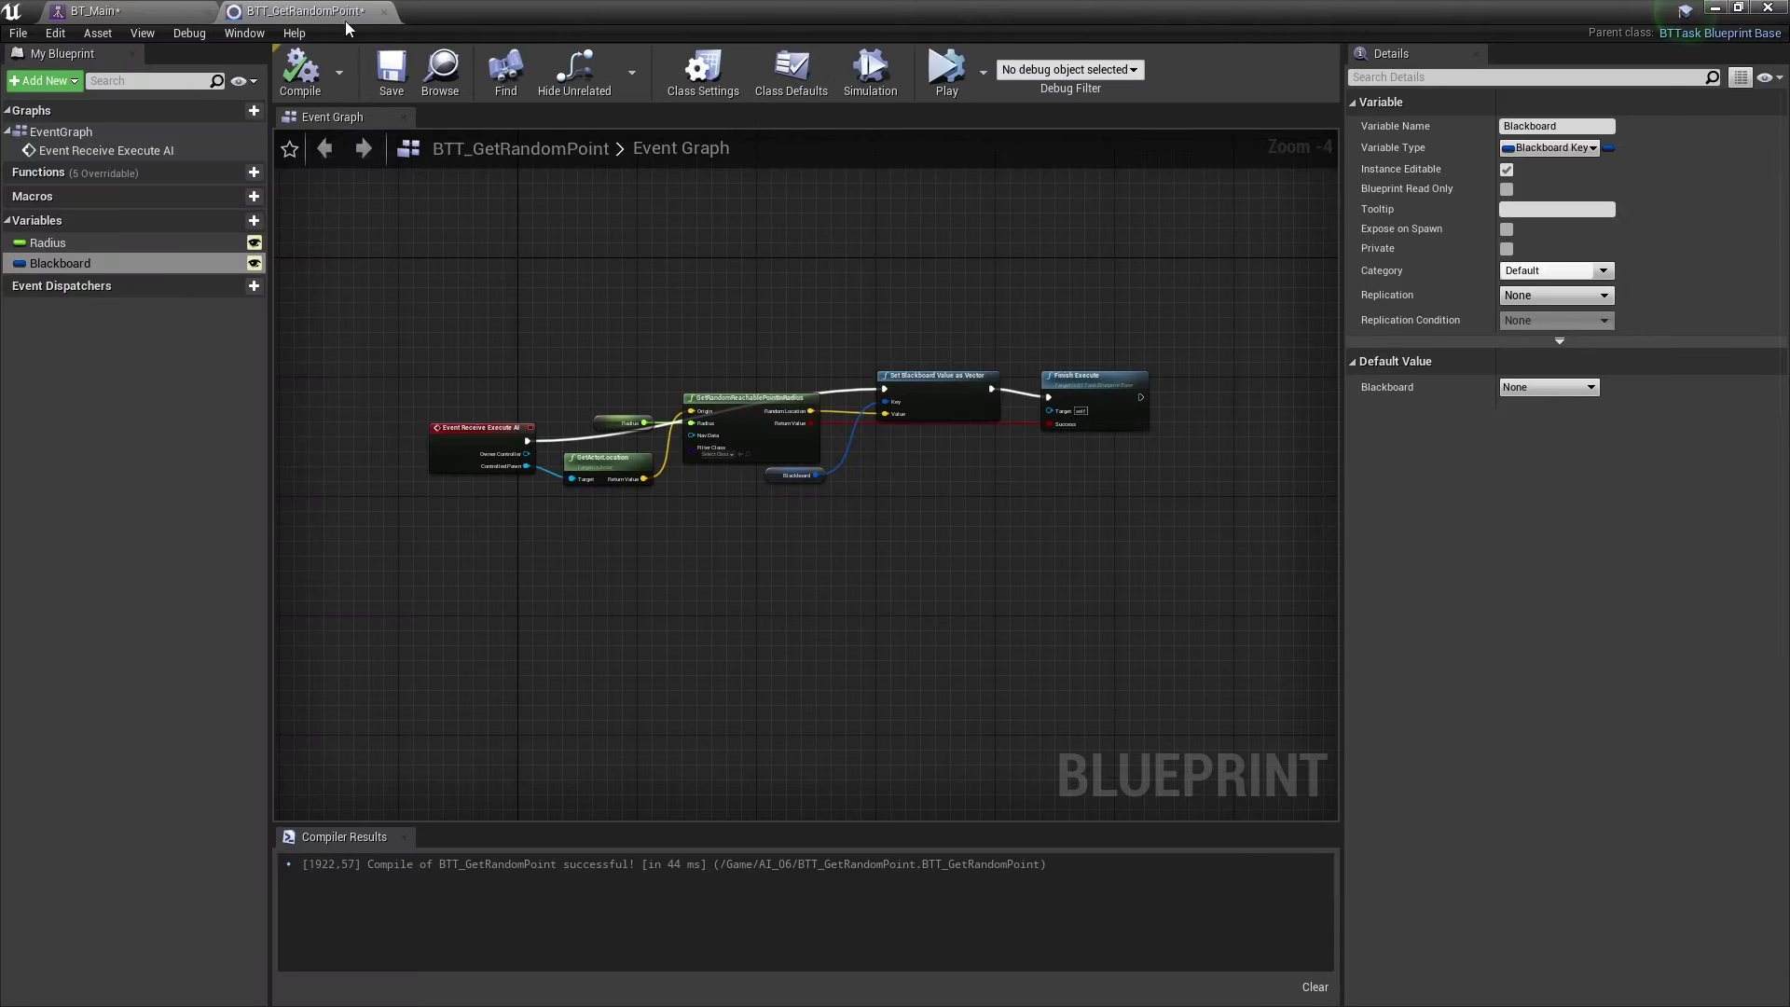
# In BT_Main, move the Set default focus service onto BTT_GetRandomPoint
pyautogui.click(163, 9)
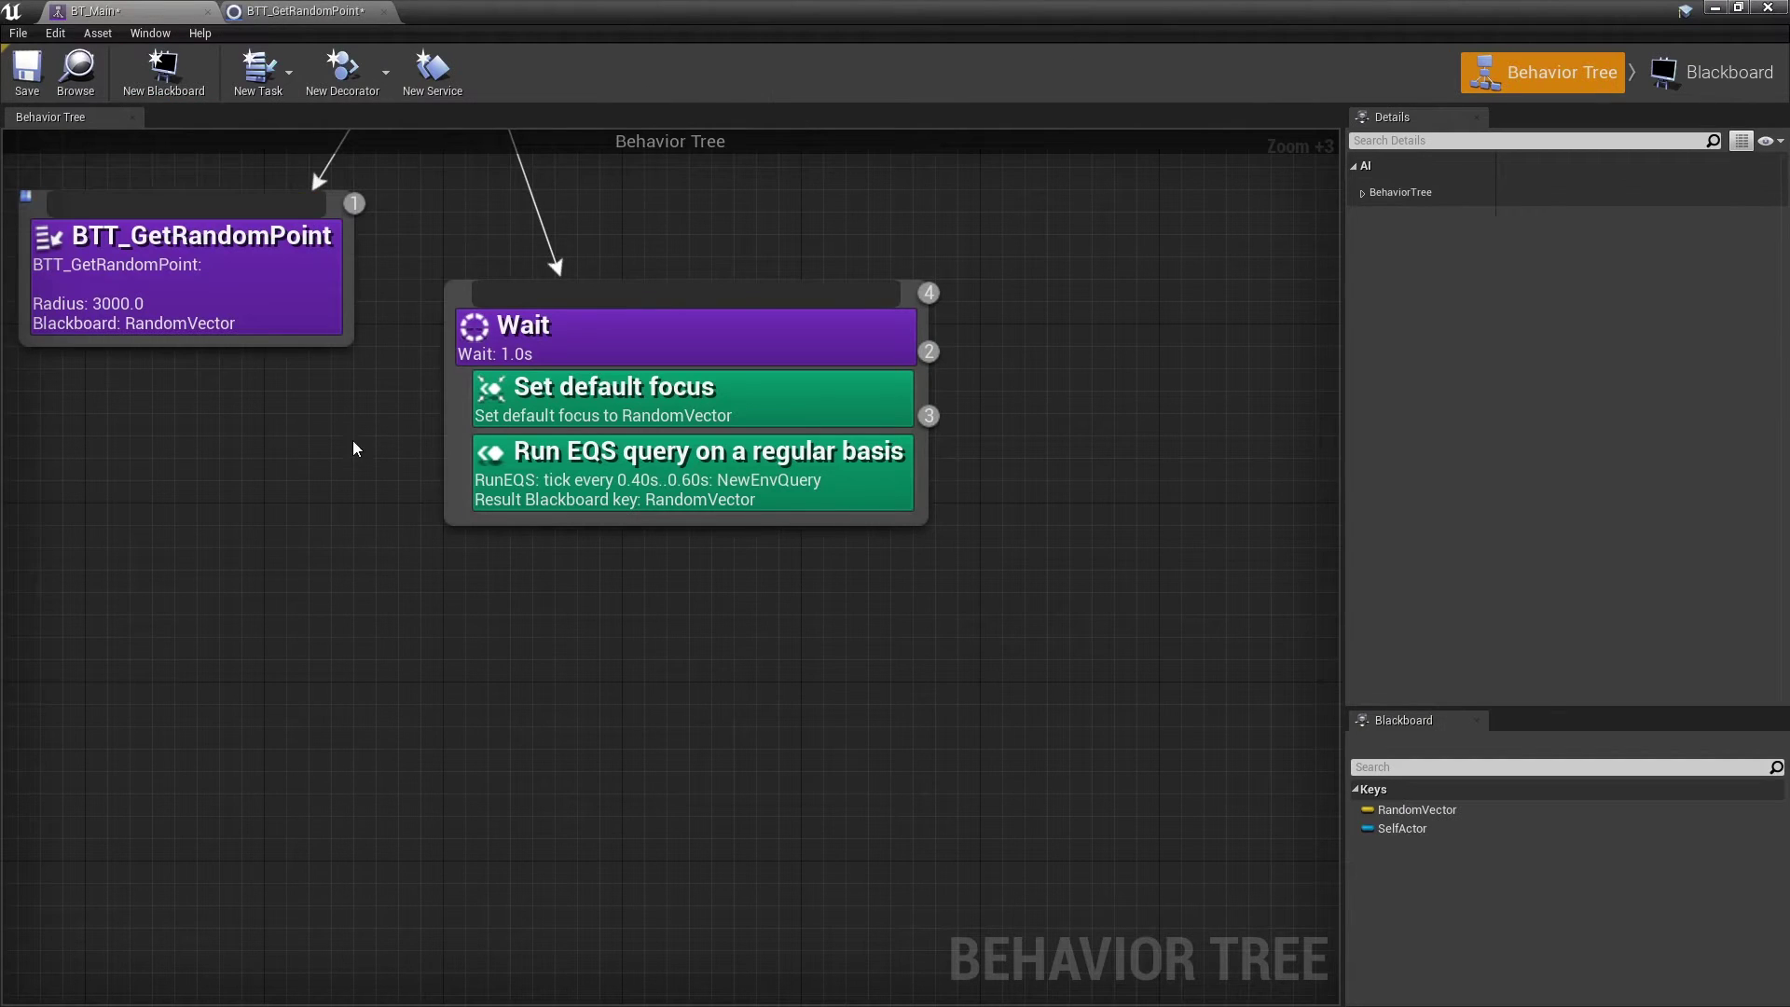
pyautogui.moveTo(360, 466); pyautogui.dragTo(378, 562, button='right')
pyautogui.click(523, 480)
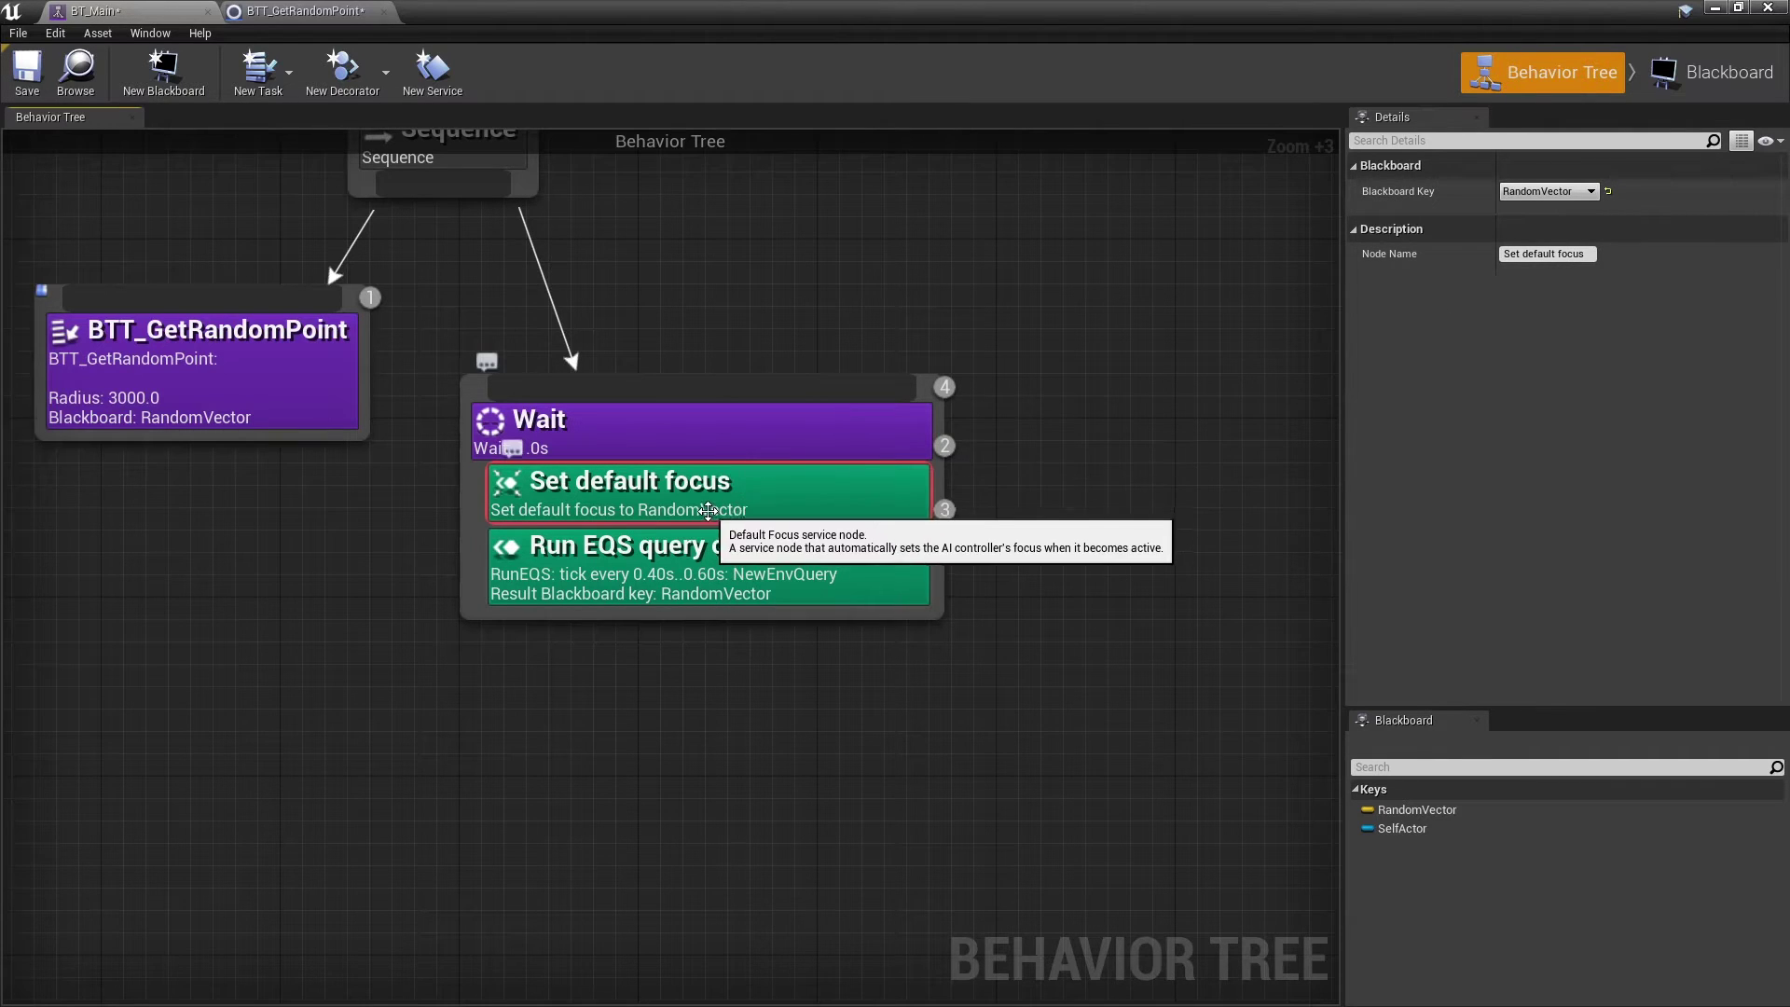
pyautogui.moveTo(699, 464); pyautogui.dragTo(811, 664, button='right')
pyautogui.moveTo(811, 664)
pyautogui.mouseDown()
pyautogui.moveTo(396, 665)
pyautogui.moveTo(825, 663)
pyautogui.mouseUp()
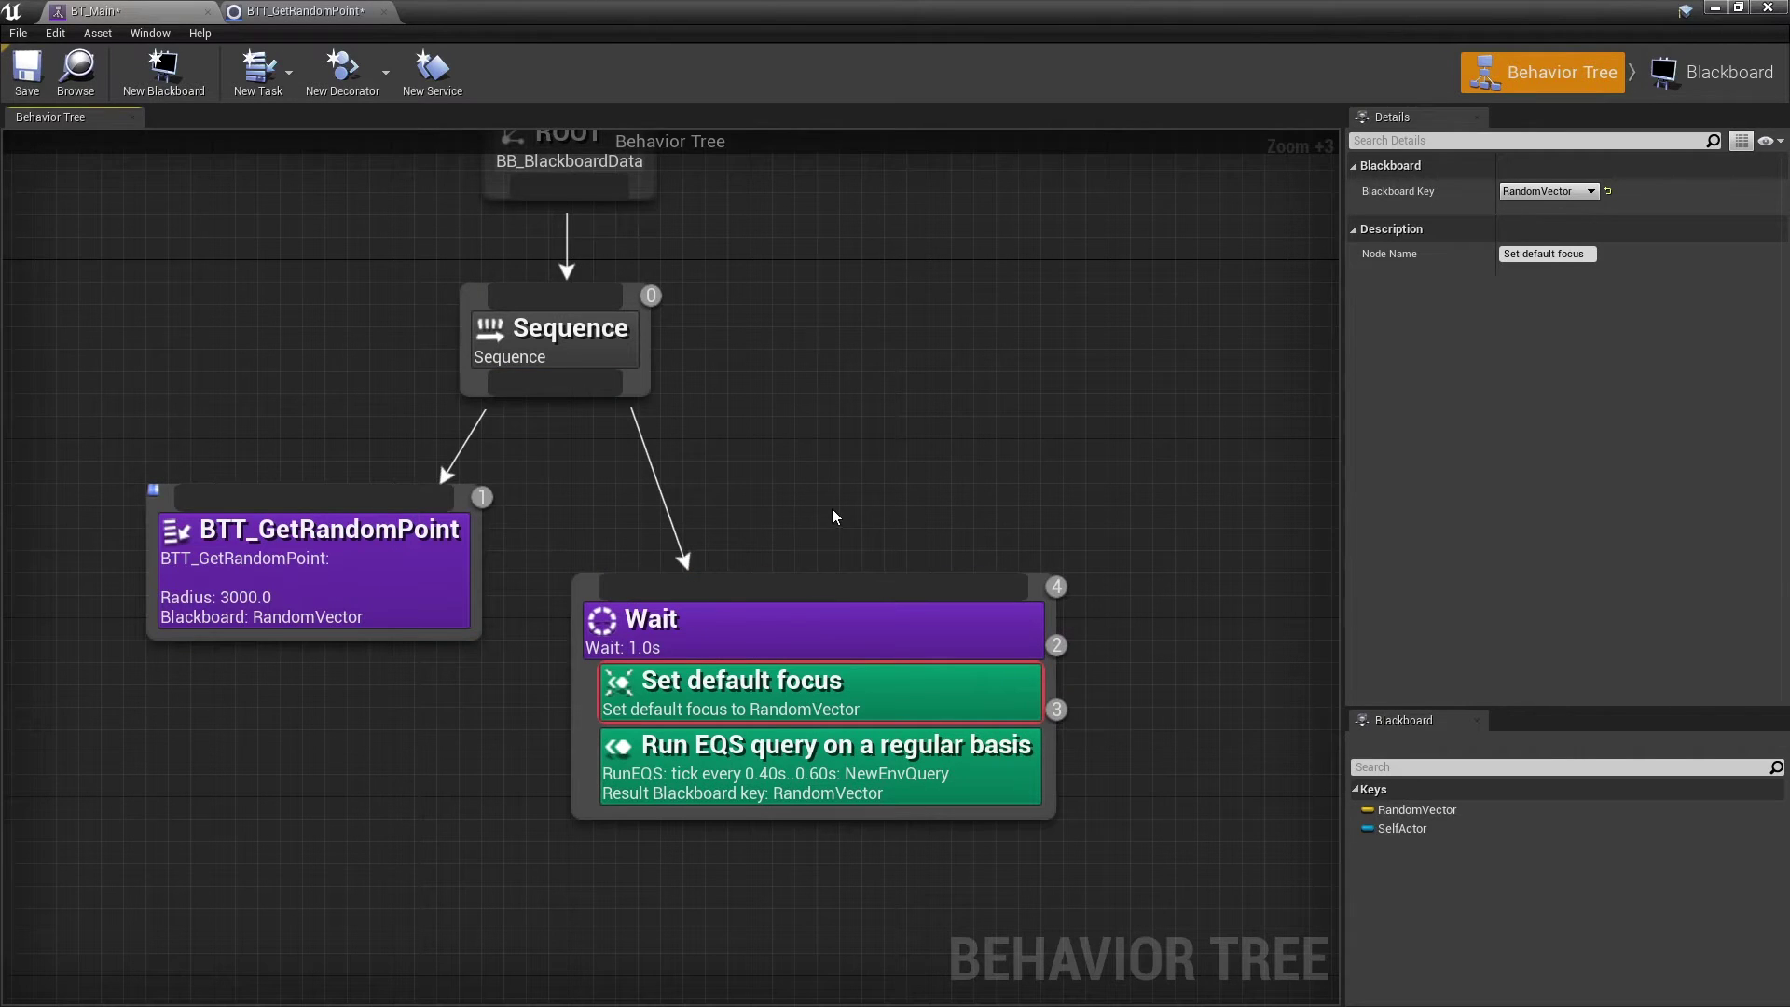
# Add a Blackboard Based Condition decorator to the Wait task
pyautogui.rightClick(764, 628)
pyautogui.moveTo(820, 894)
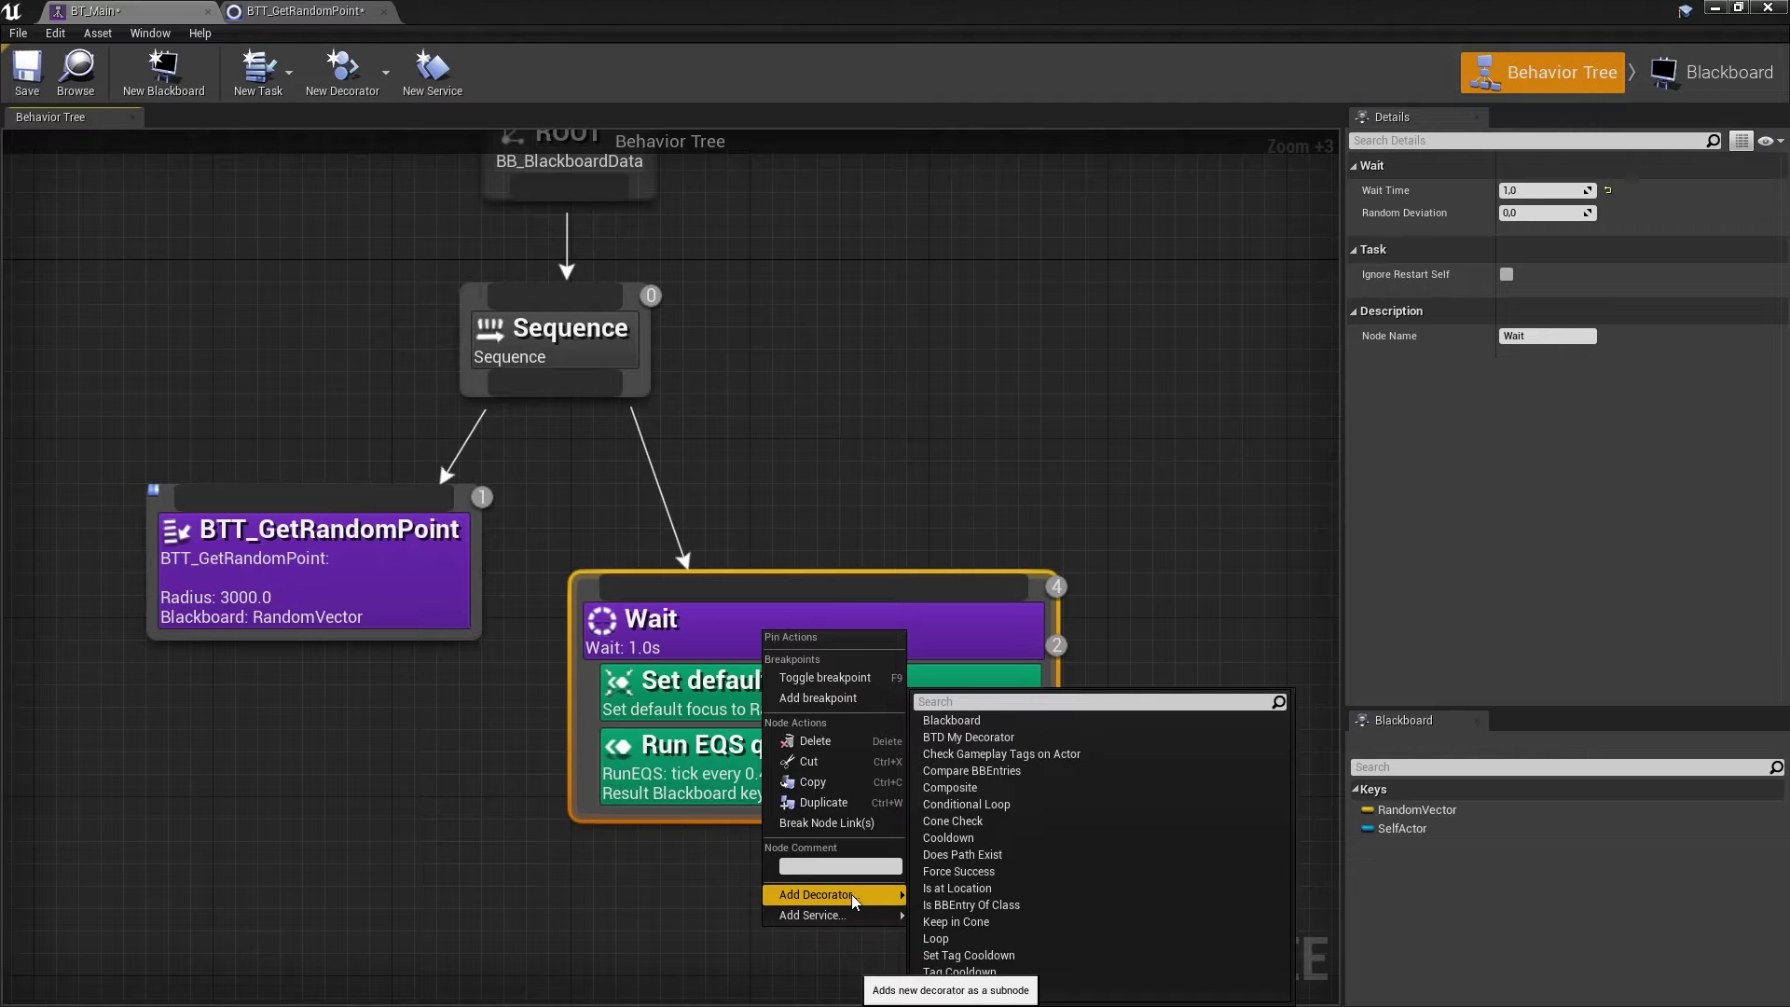
pyautogui.click(1010, 722)
pyautogui.scroll(3, 1154, 682)
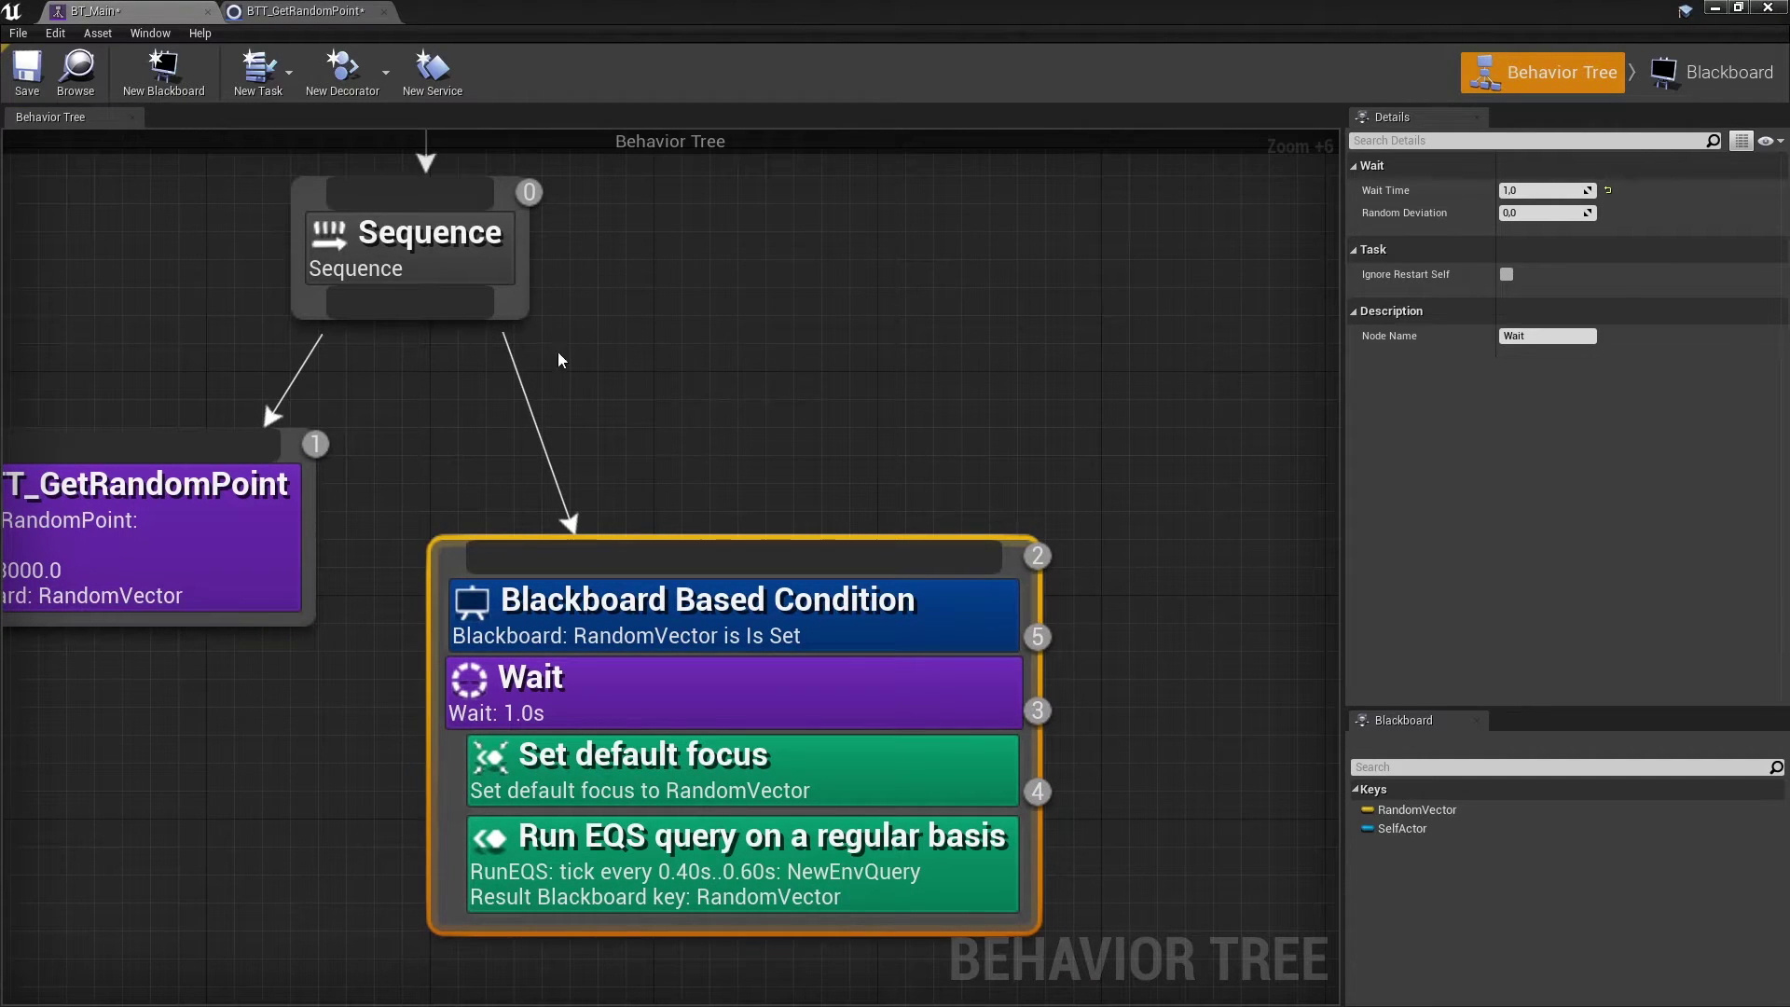
pyautogui.moveTo(559, 360); pyautogui.dragTo(501, 402, button='right')
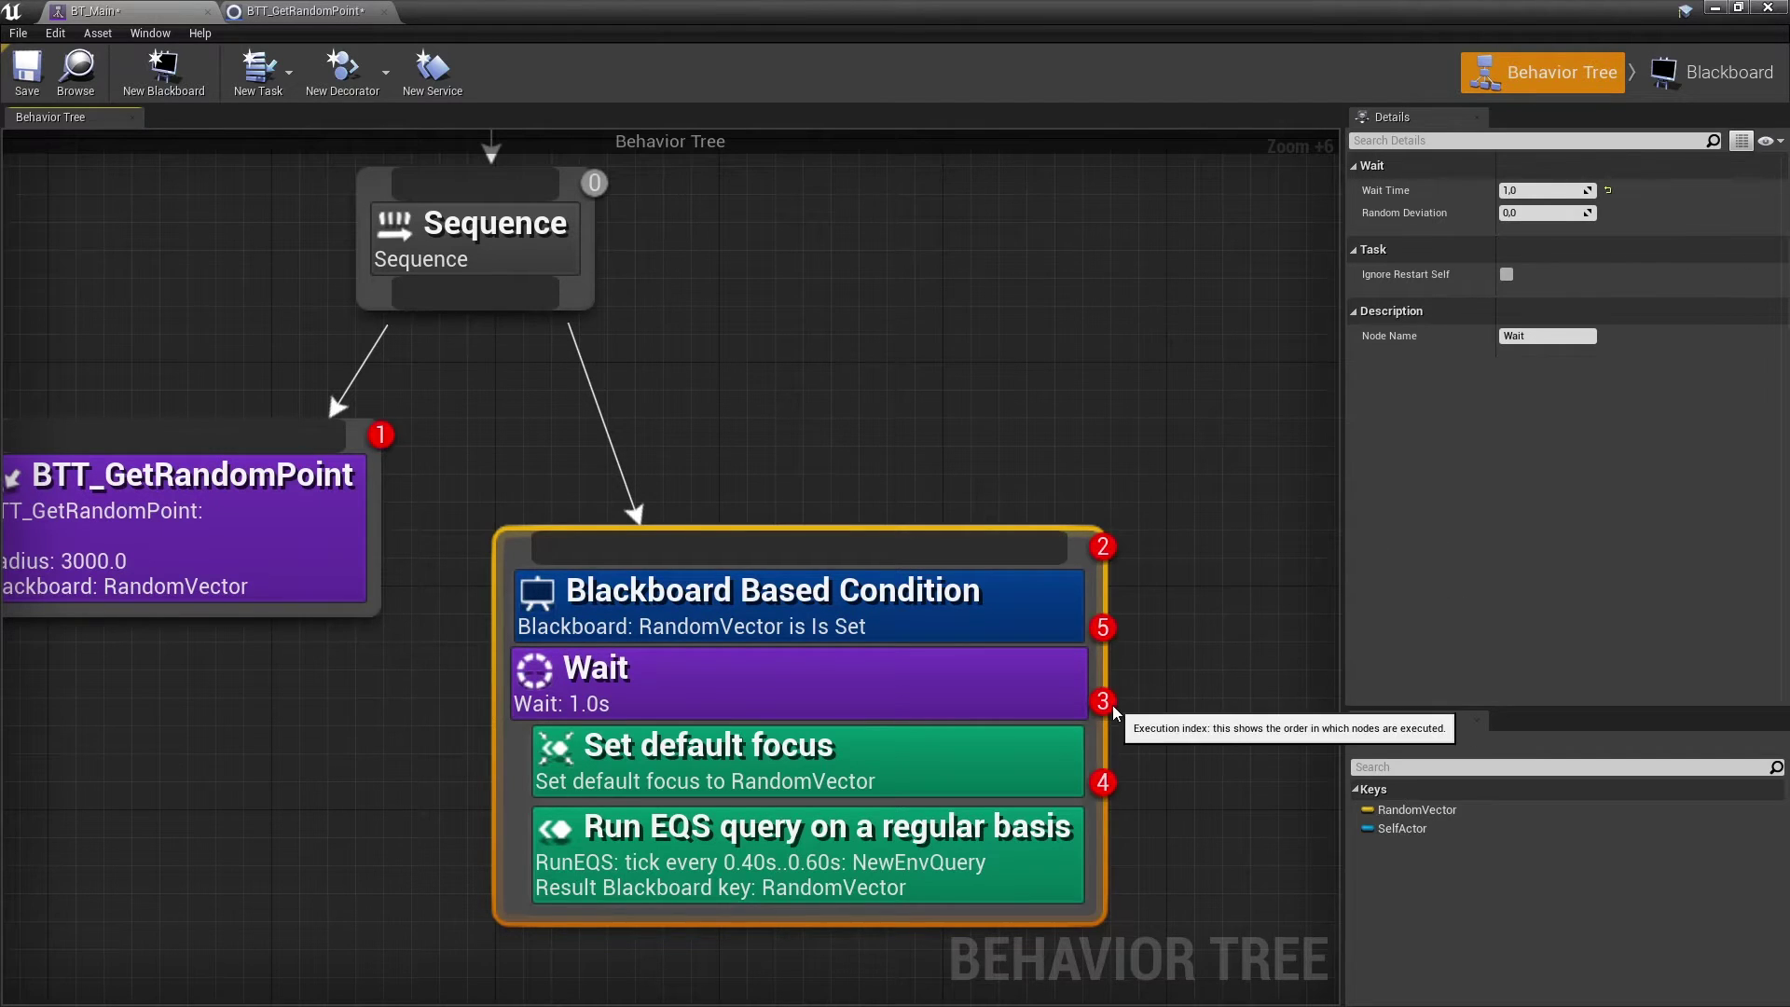
# Drag the Run EQS service above Set default focus and select the Wait task
pyautogui.click(1011, 769)
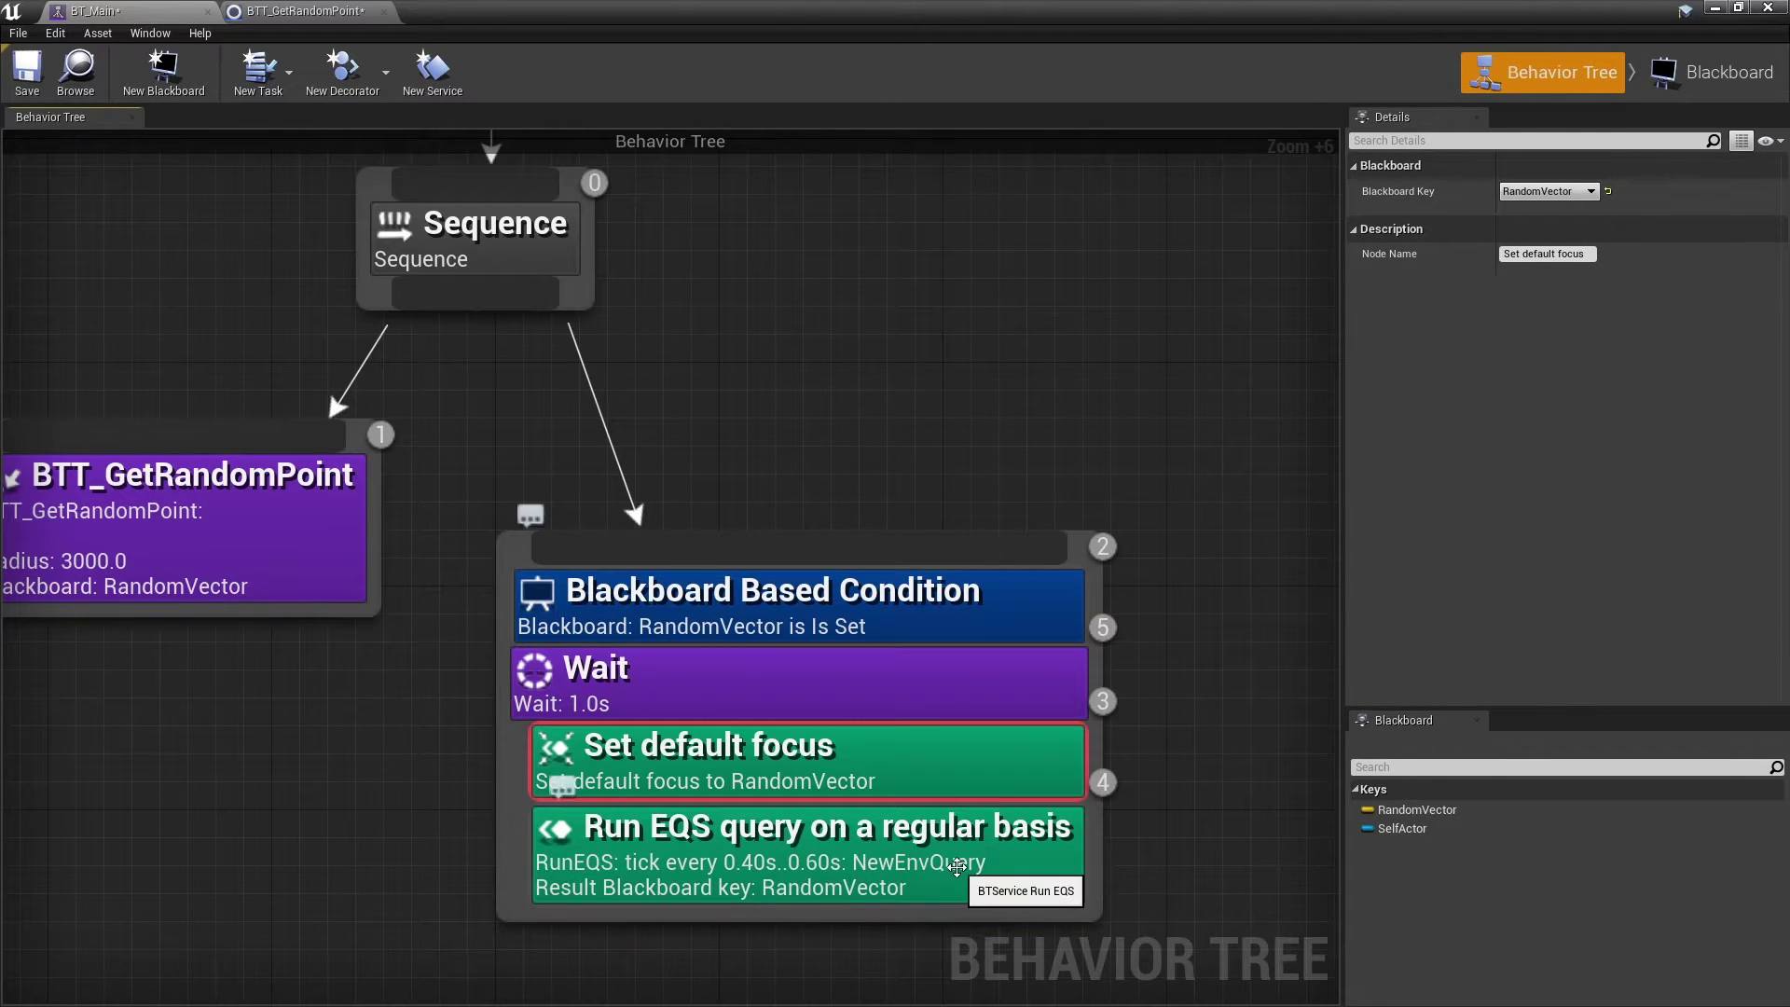
pyautogui.moveTo(986, 852); pyautogui.dragTo(921, 753)
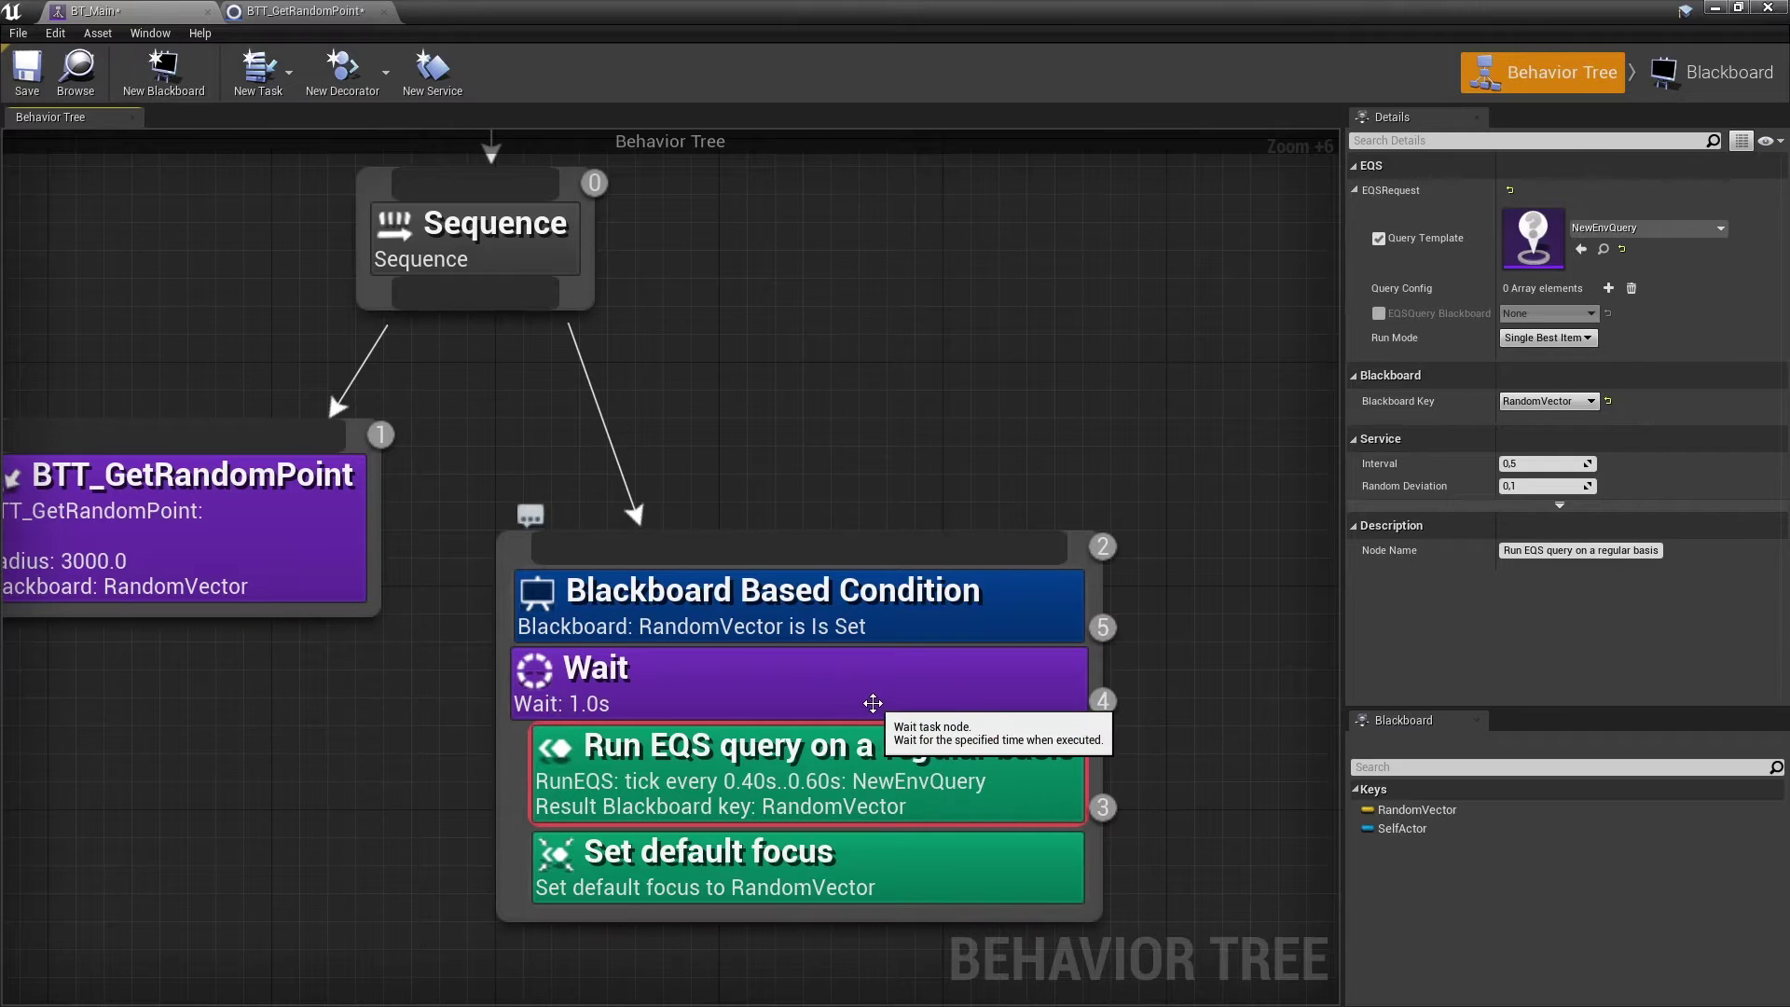
pyautogui.click(872, 703)
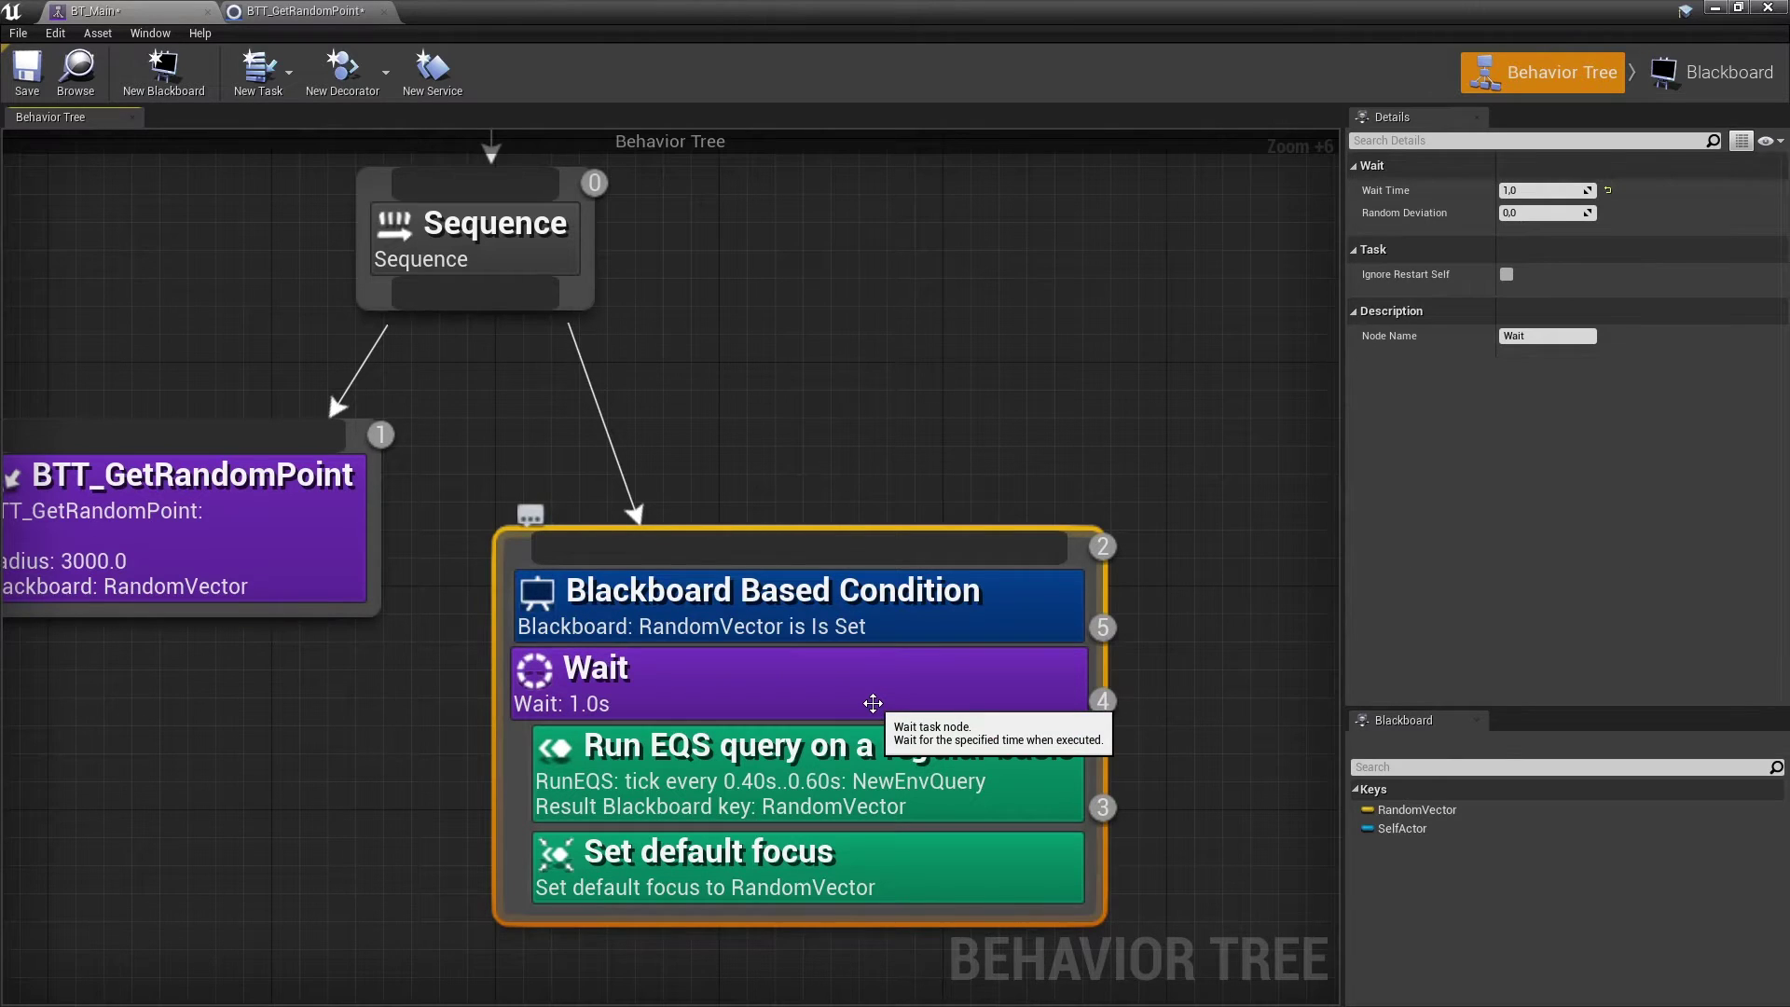
pyautogui.scroll(-3, 872, 703)
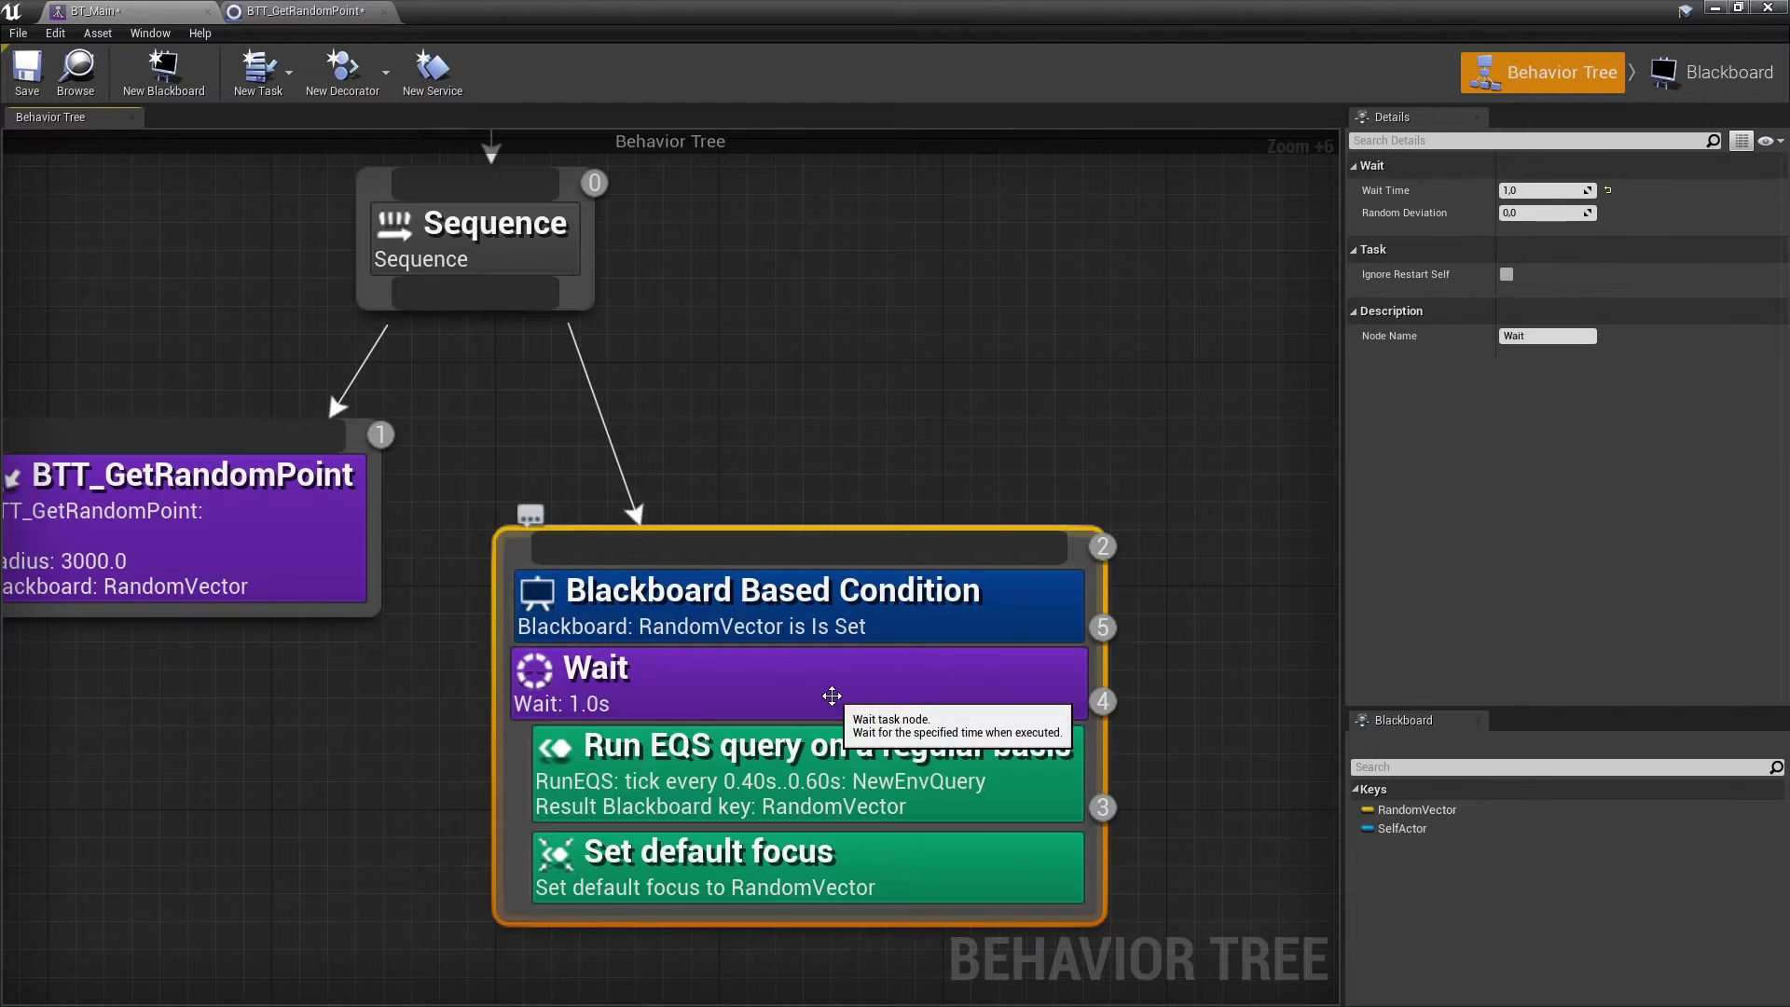
# Place Move To beside the condition node and connect it as the Sequence's third child
pyautogui.scroll(-3, 832, 695)
pyautogui.moveTo(806, 849); pyautogui.dragTo(783, 584, button='right')
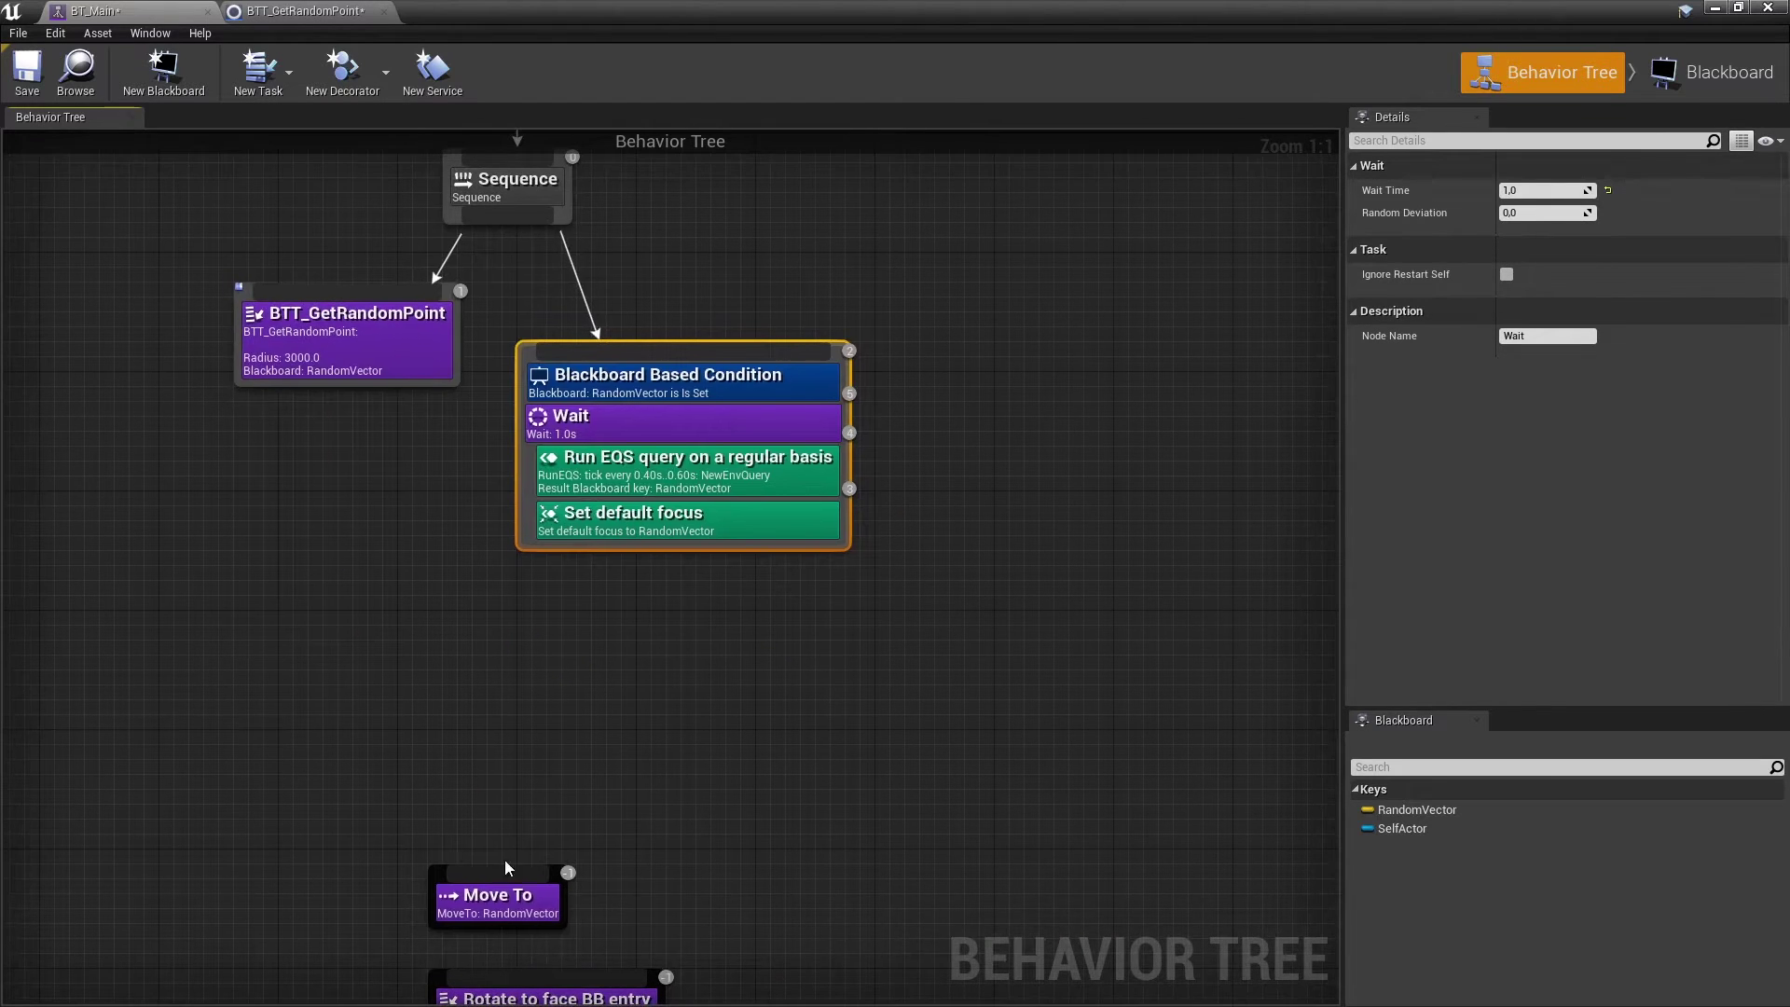
pyautogui.moveTo(516, 909); pyautogui.dragTo(979, 357)
pyautogui.moveTo(539, 216); pyautogui.dragTo(951, 327)
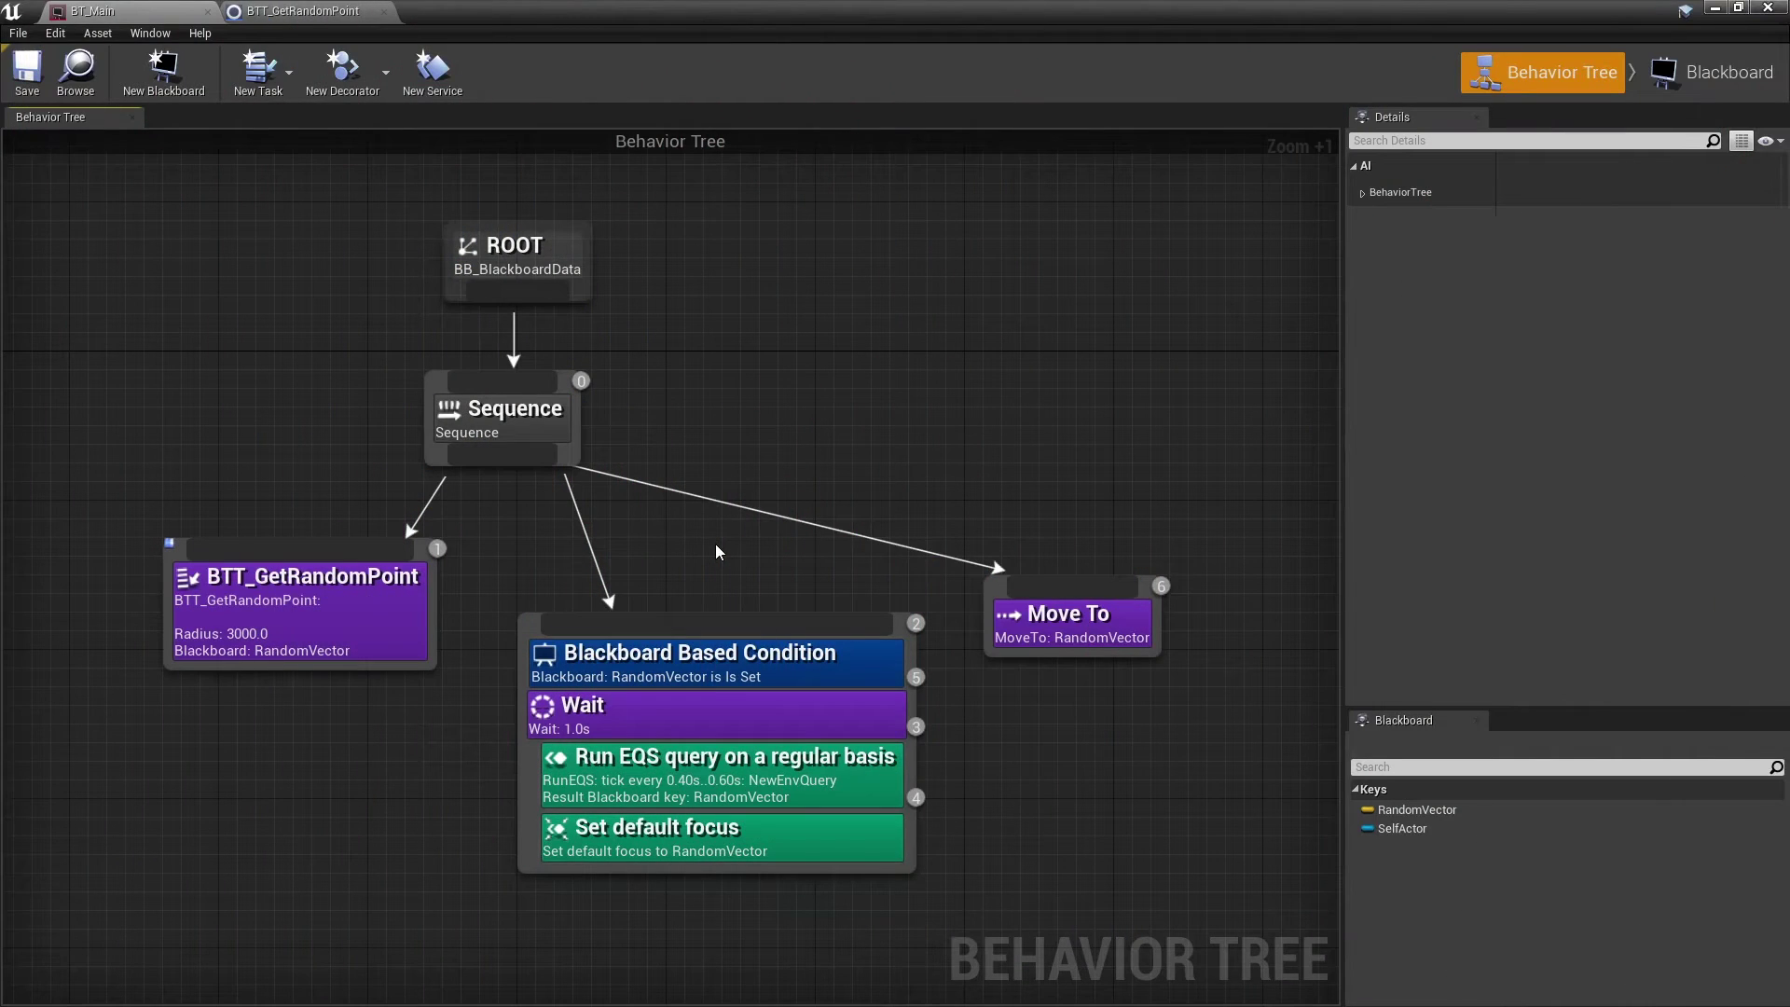
# Review the Run EQS and Set default focus service settings, then minimize the editor
pyautogui.click(753, 782)
pyautogui.click(776, 836)
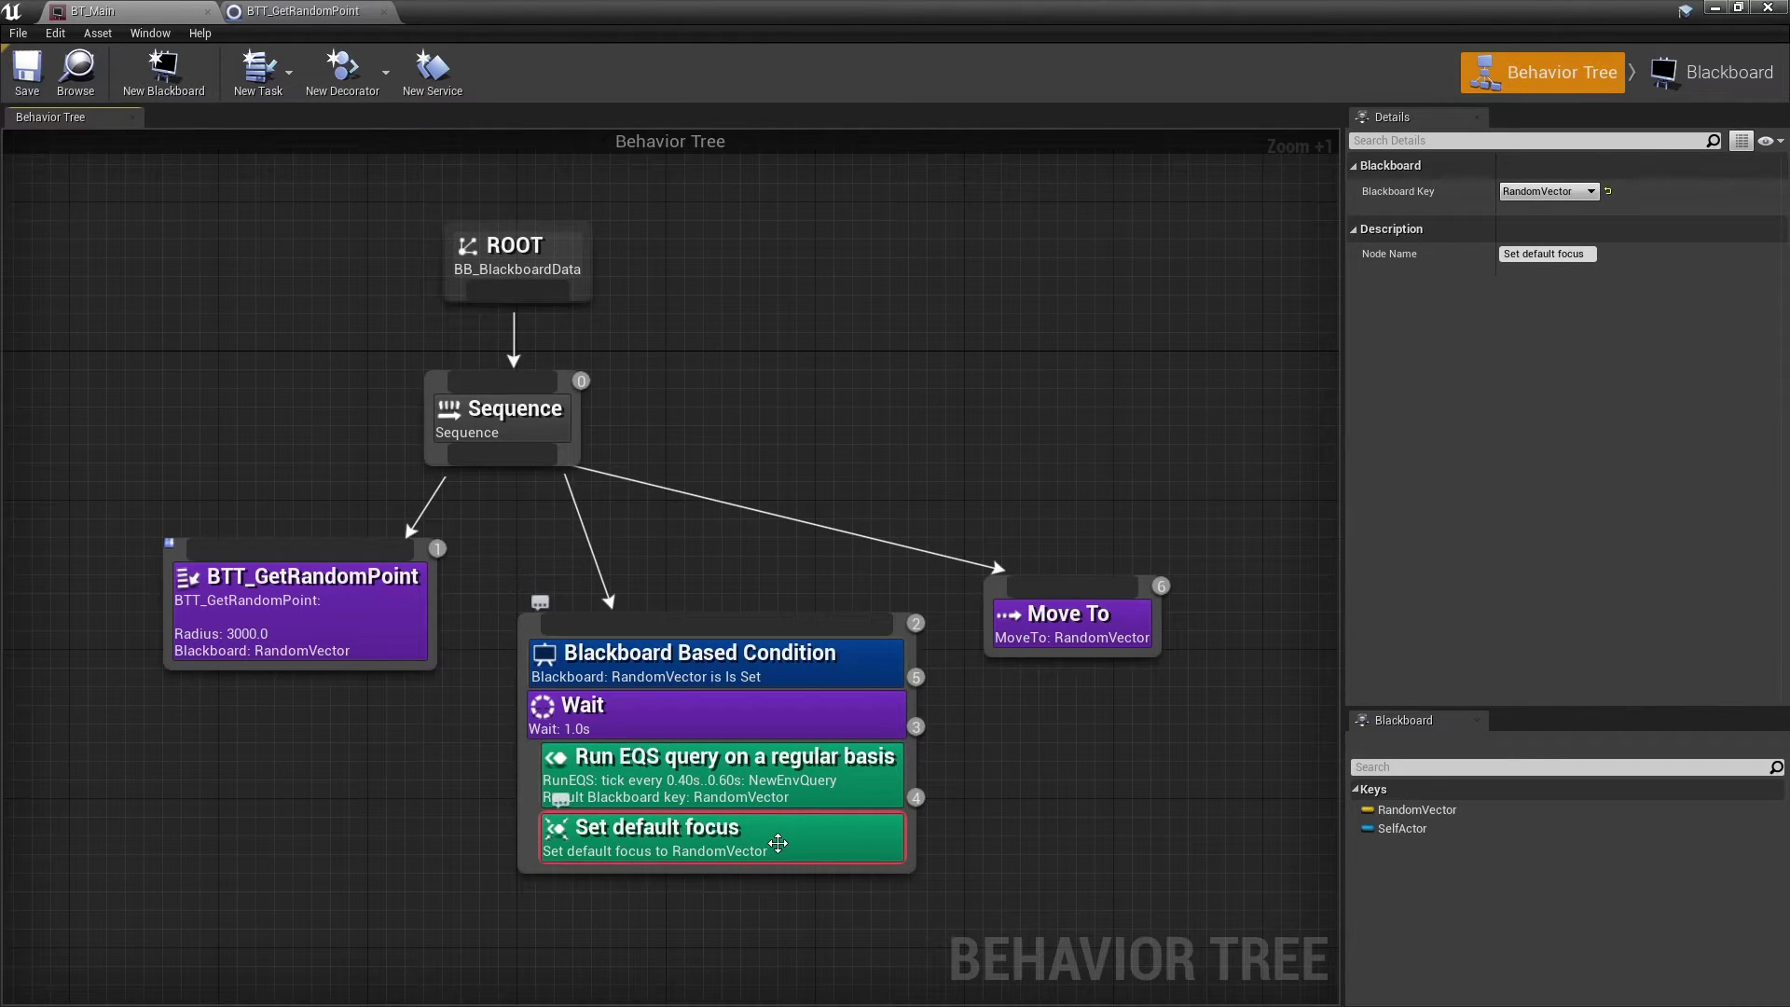
pyautogui.click(1716, 8)
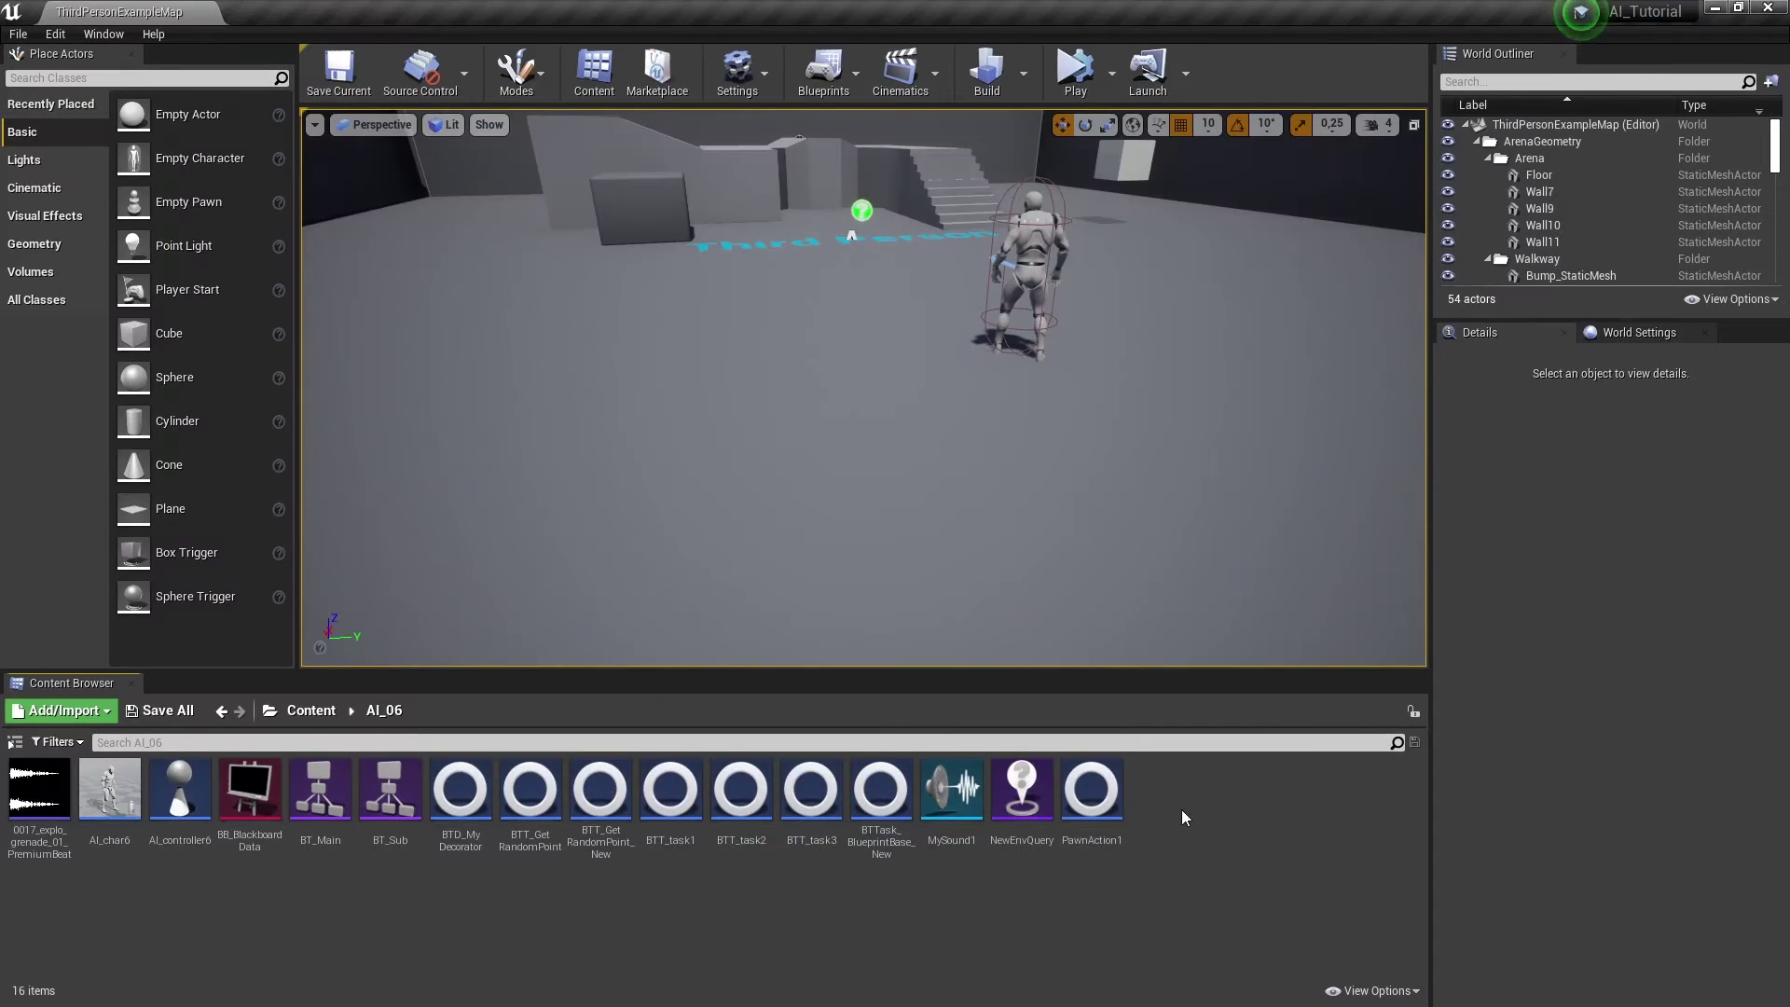
# Start a Blueprint Class with BTService_BlueprintBase parent, then cancel it
pyautogui.rightClick(731, 911)
pyautogui.moveTo(788, 687)
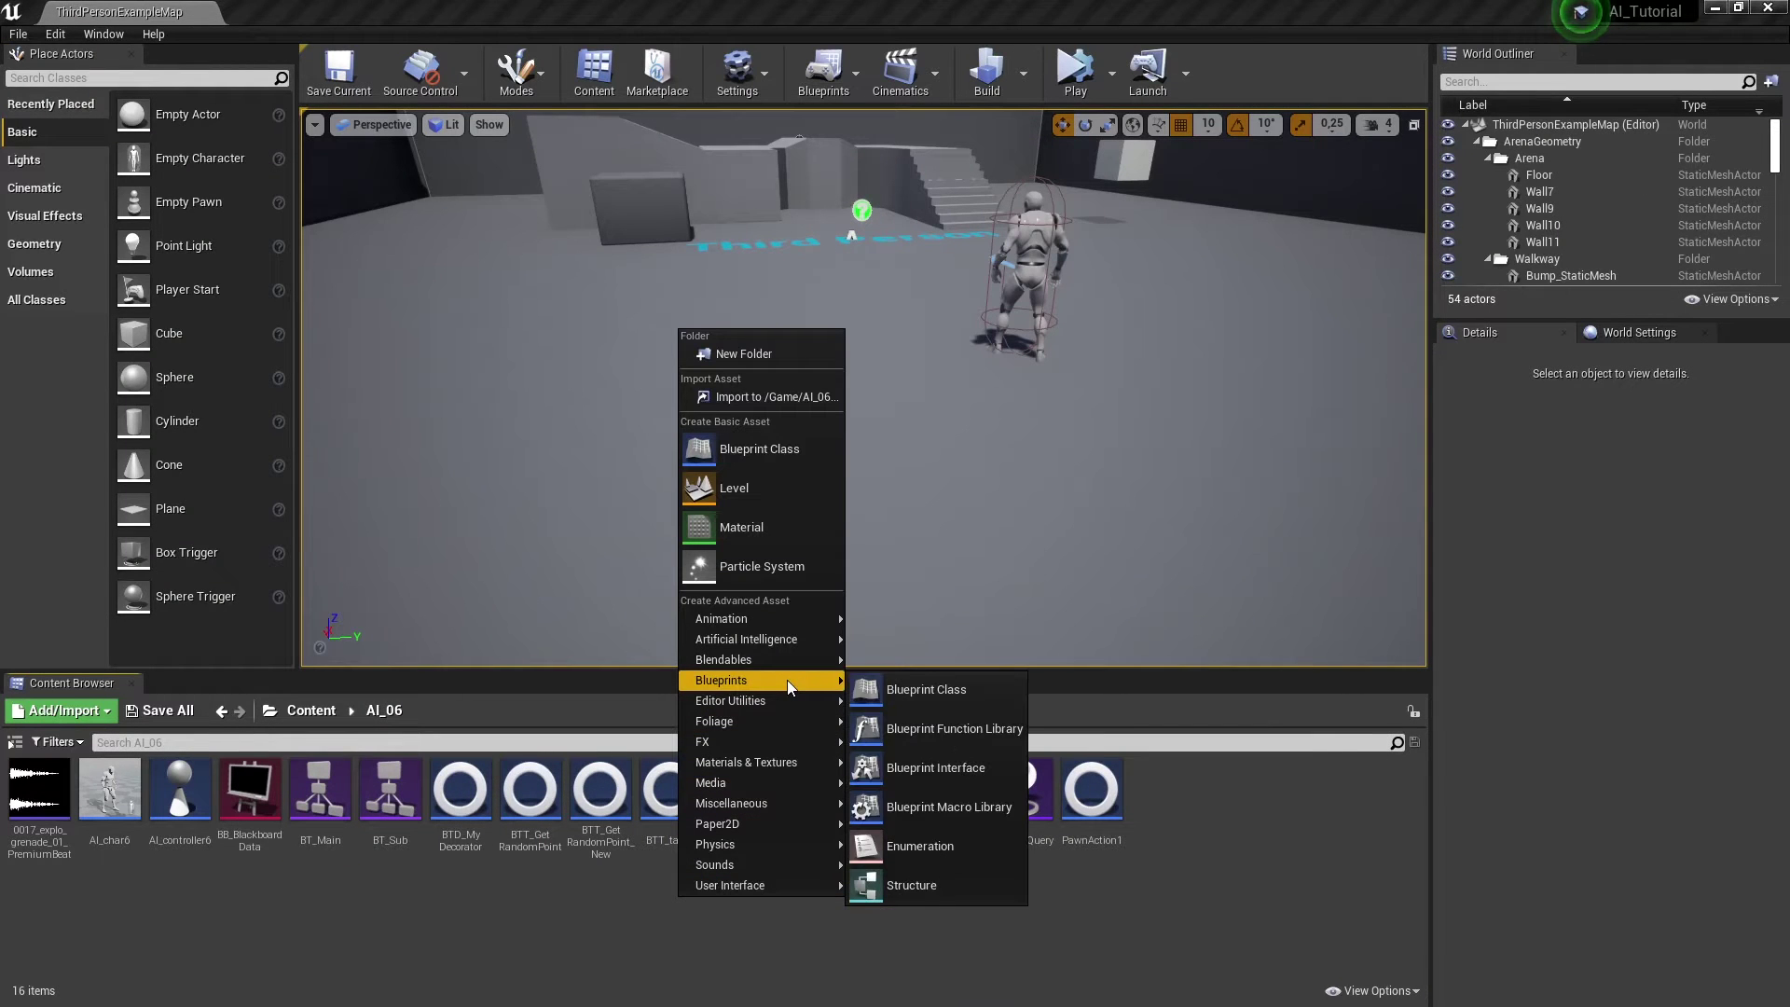
pyautogui.click(895, 689)
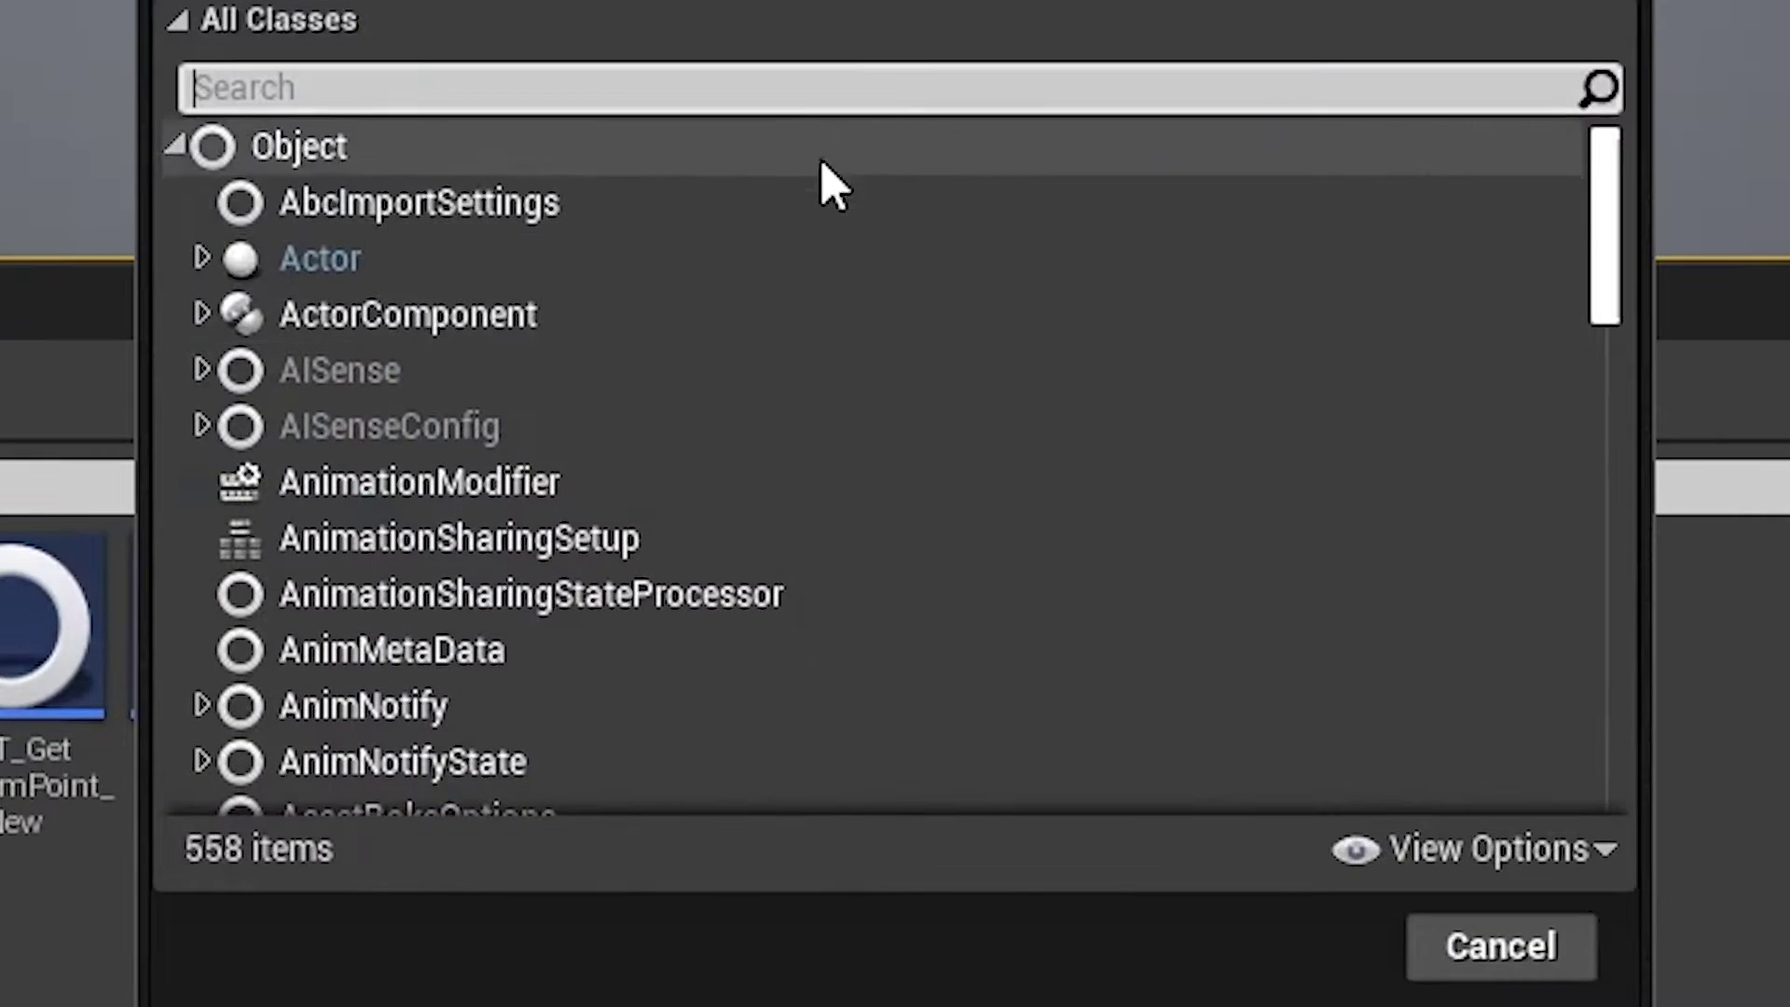
pyautogui.write('service')
pyautogui.click(772, 354)
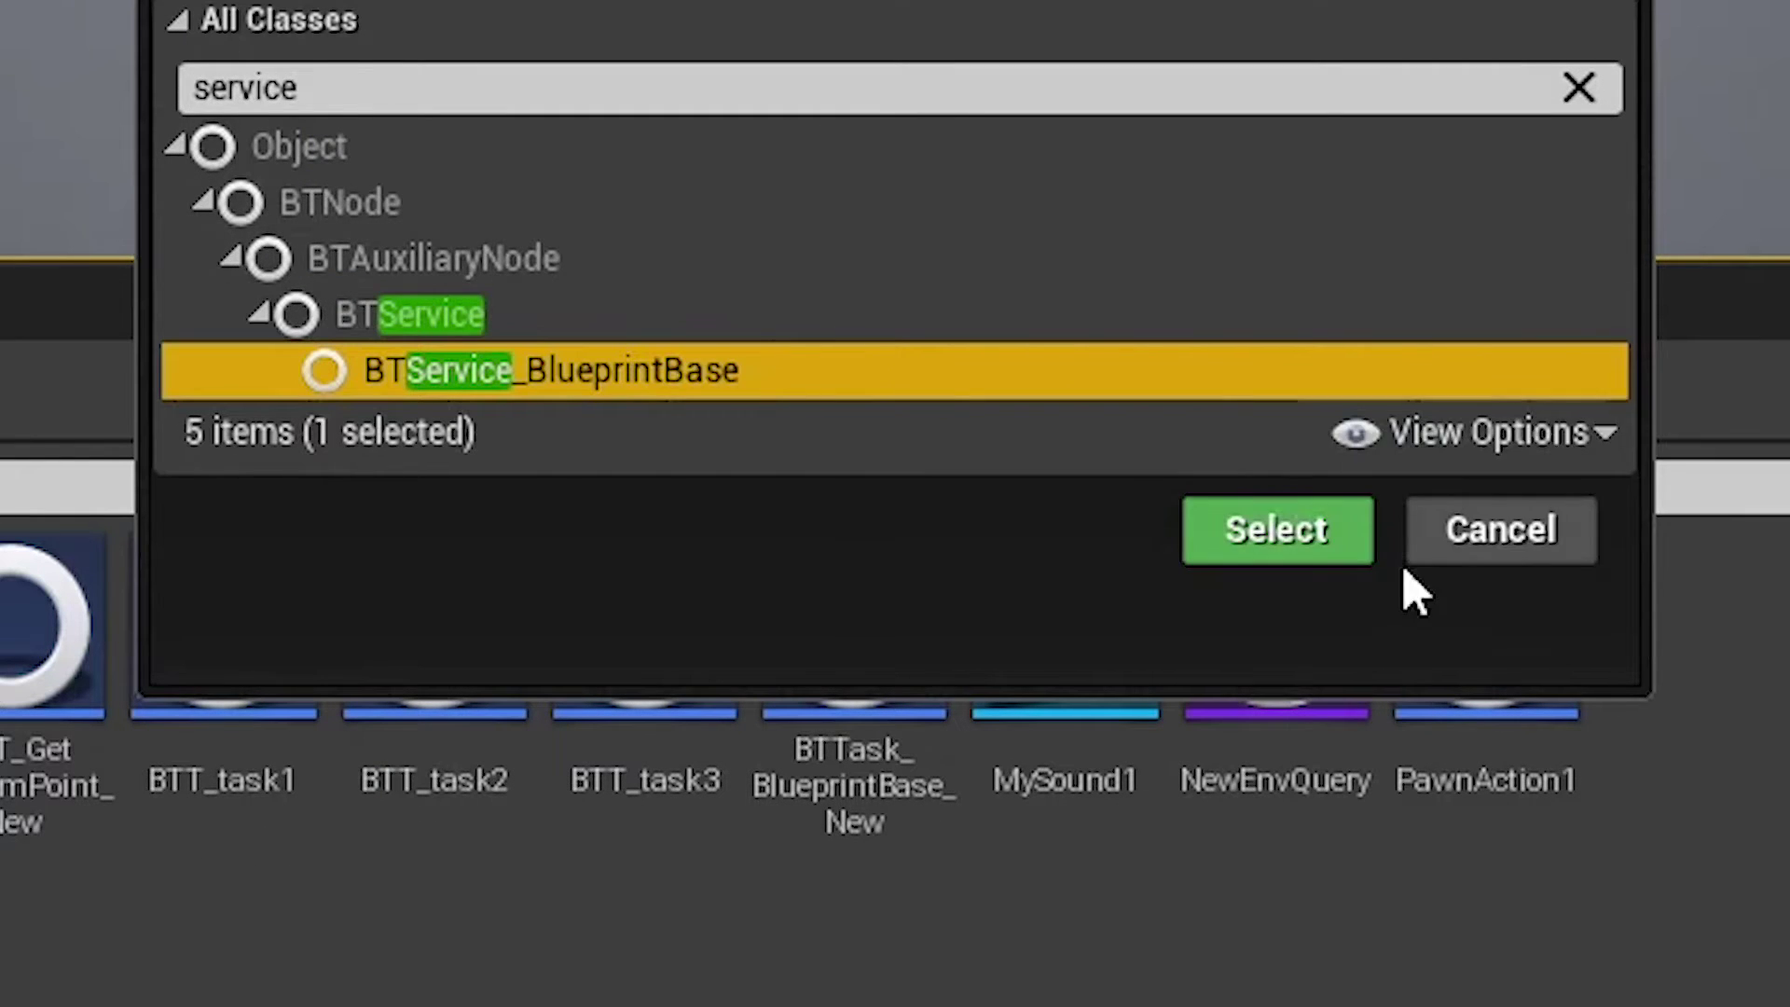
pyautogui.click(1479, 579)
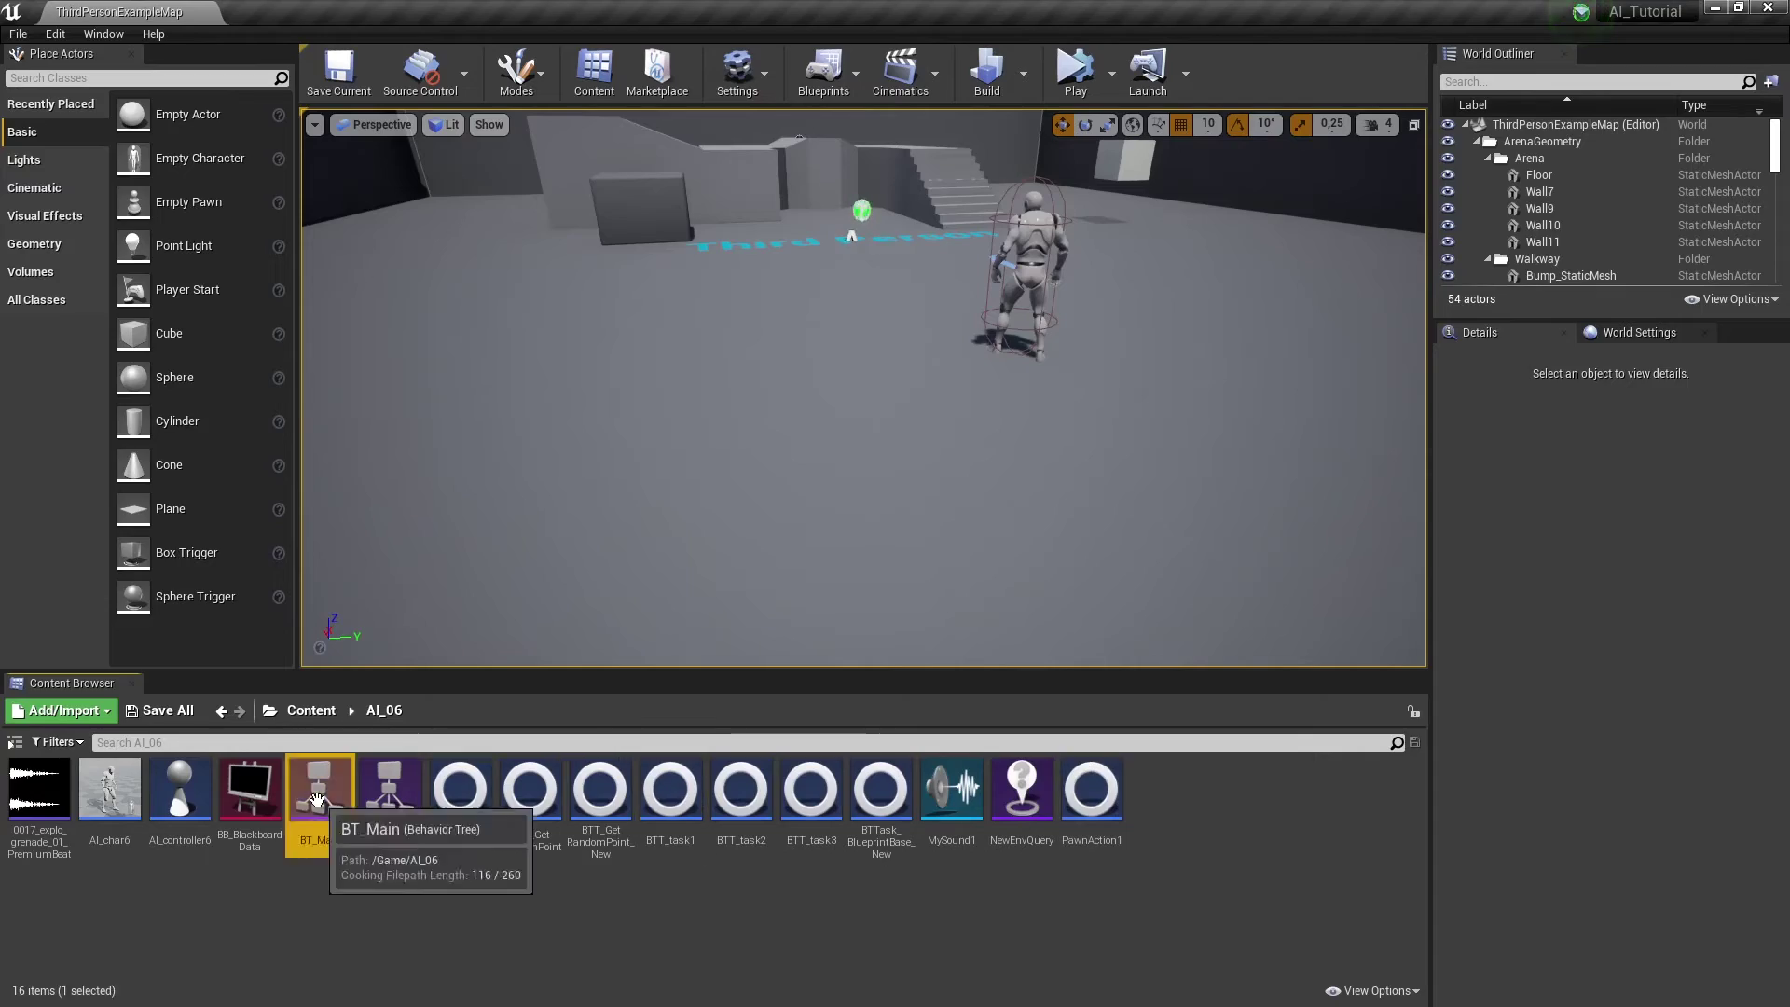
# Create a service via BT_Main's New Service and rename the asset BTS_MyService
pyautogui.doubleClick(278, 783)
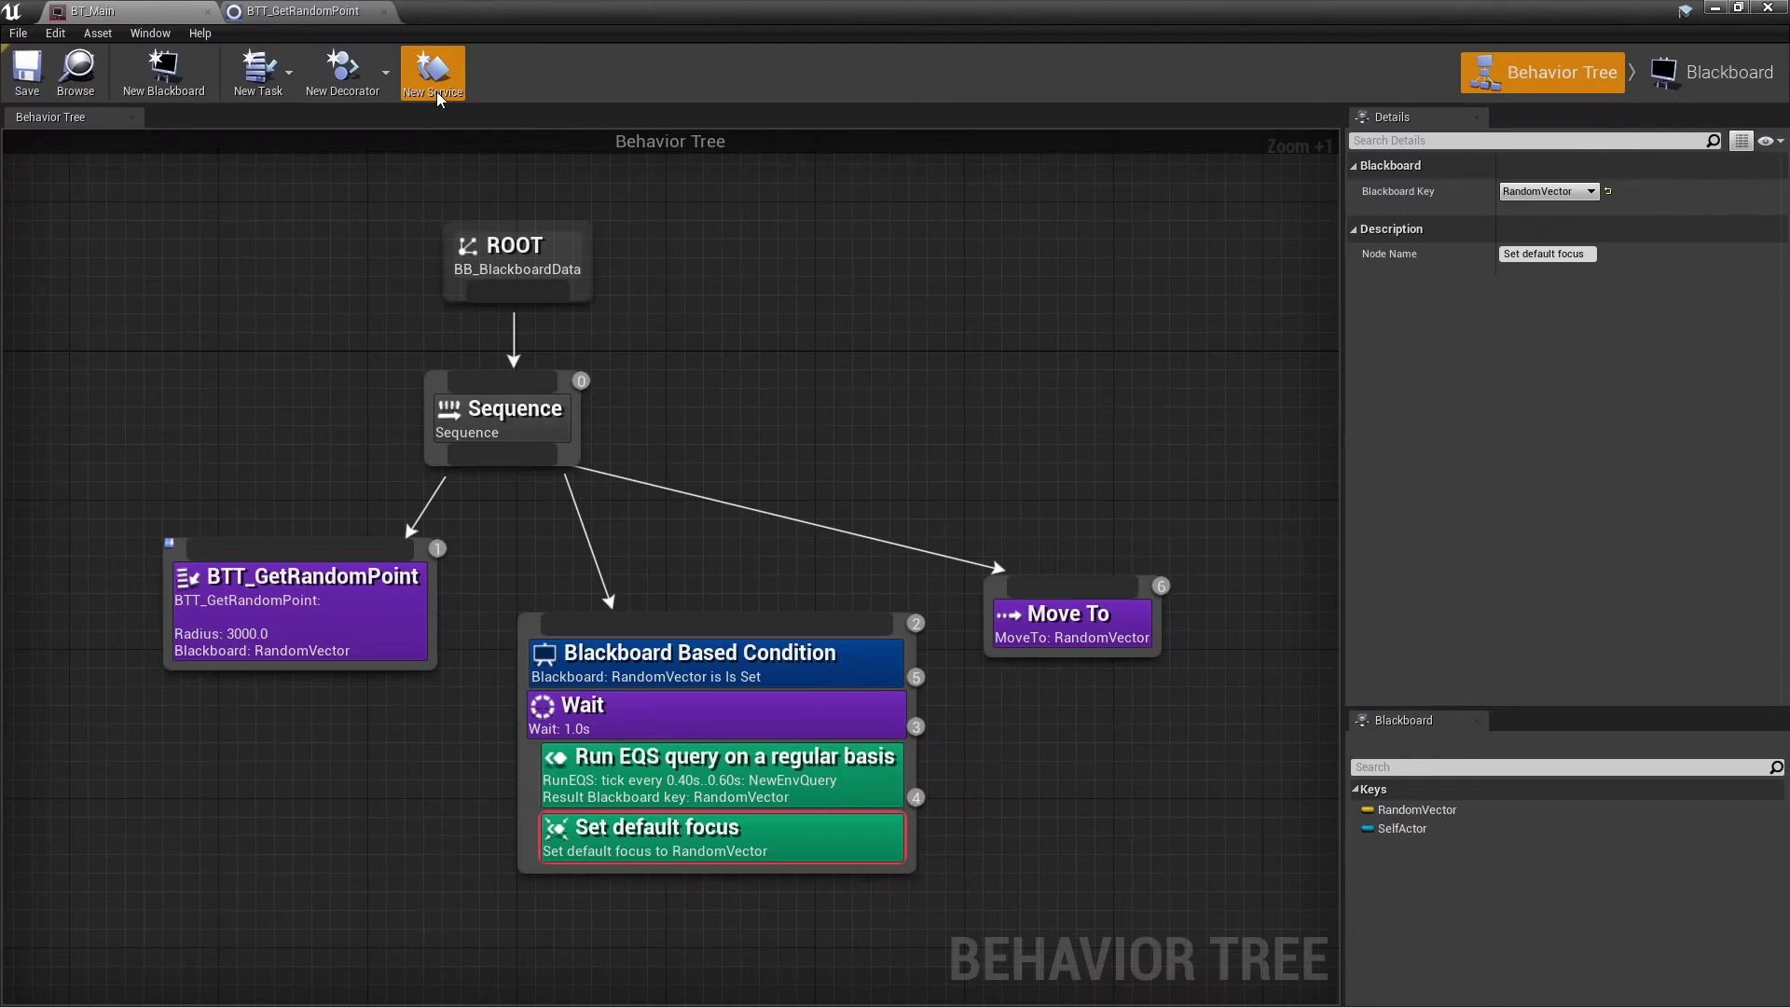
pyautogui.click(436, 92)
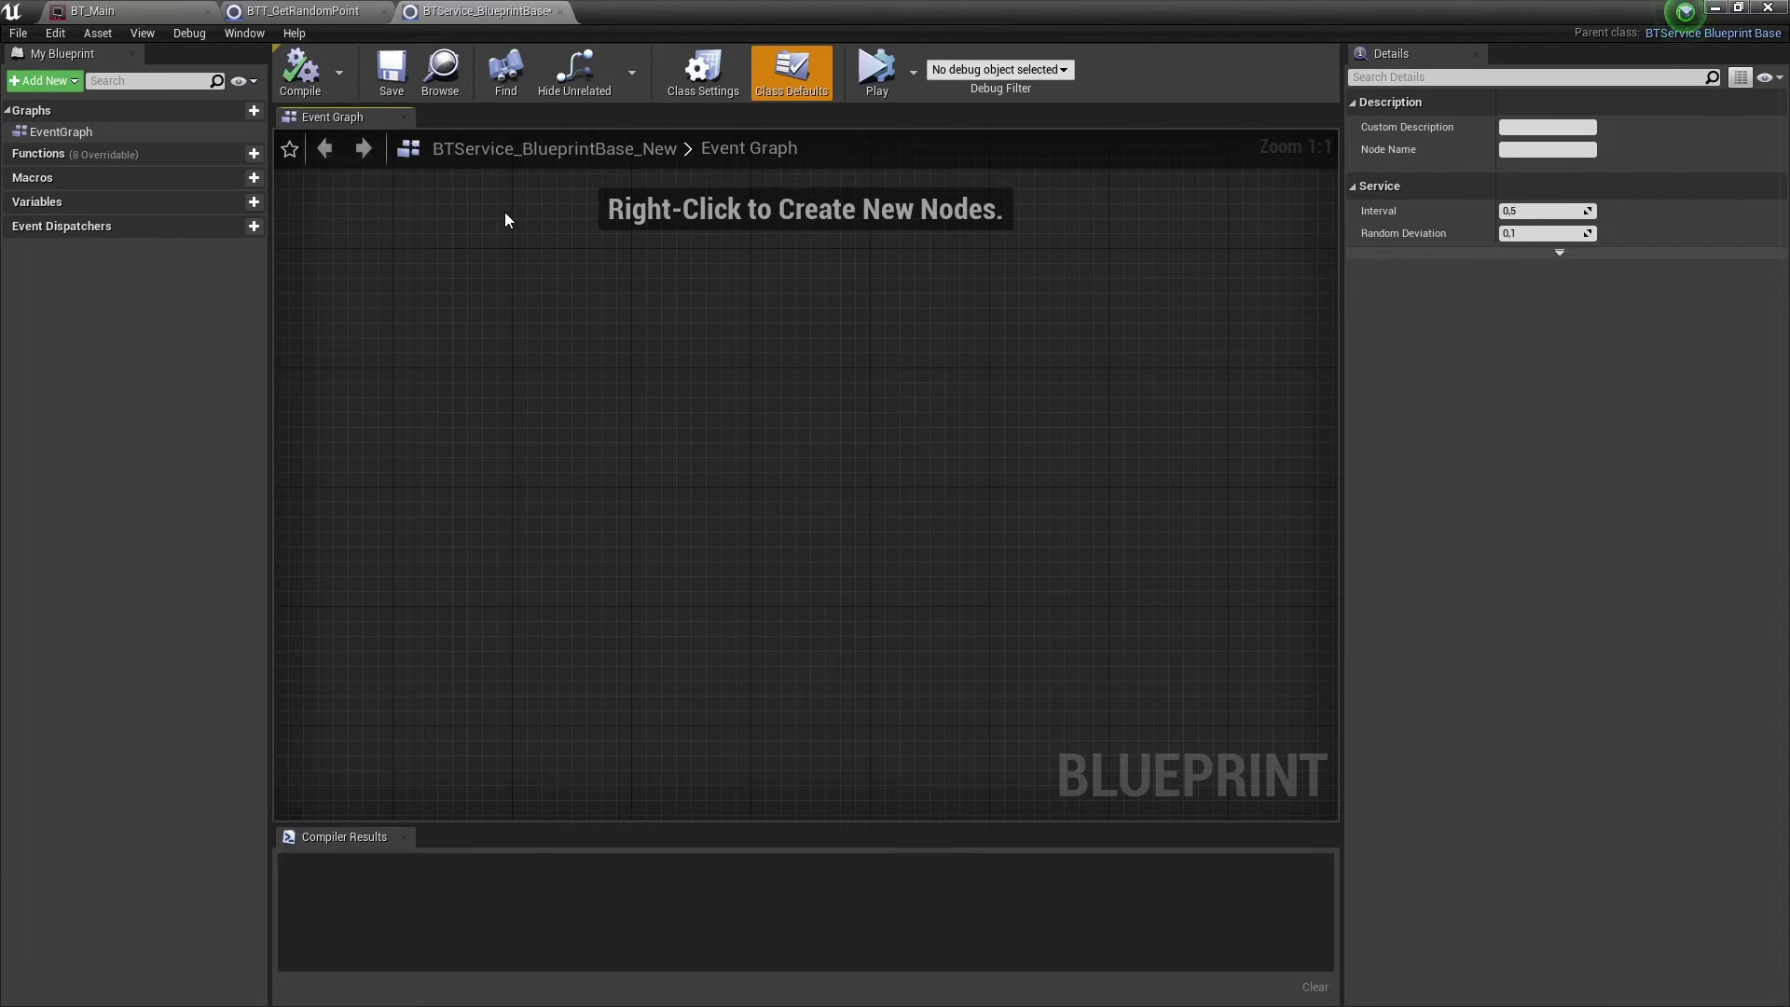
pyautogui.doubleClick(866, 9)
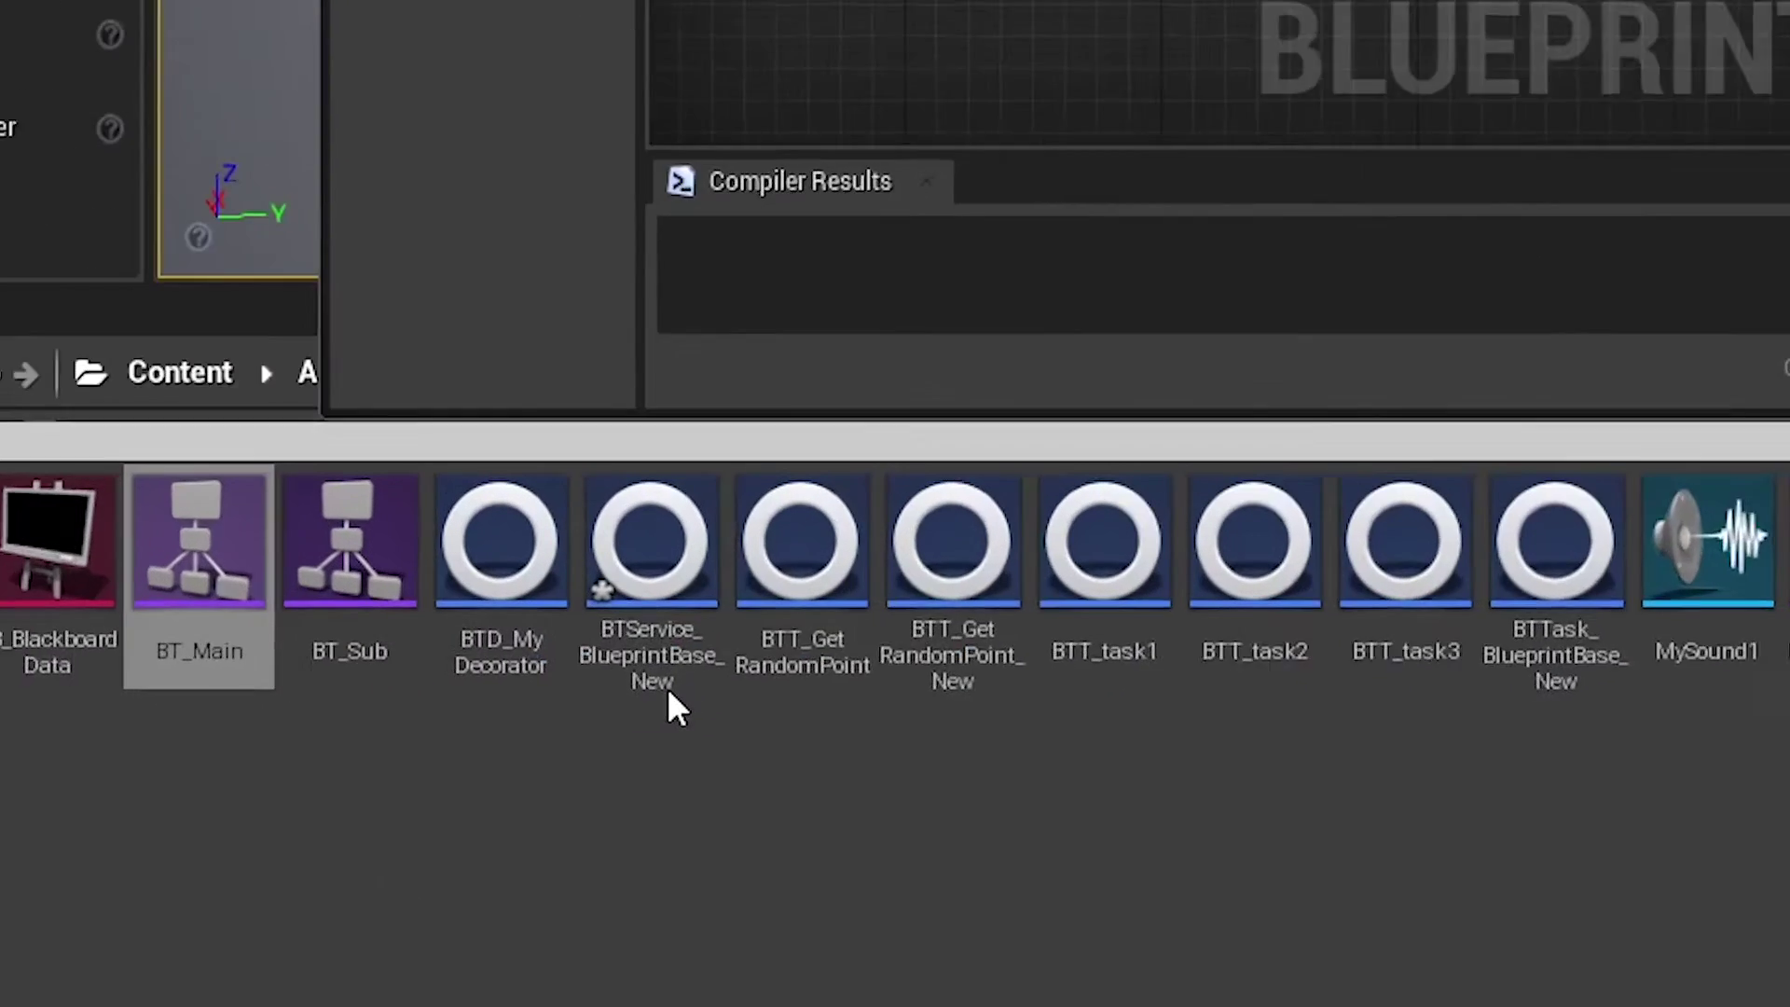
pyautogui.click(531, 844)
pyautogui.click(745, 536)
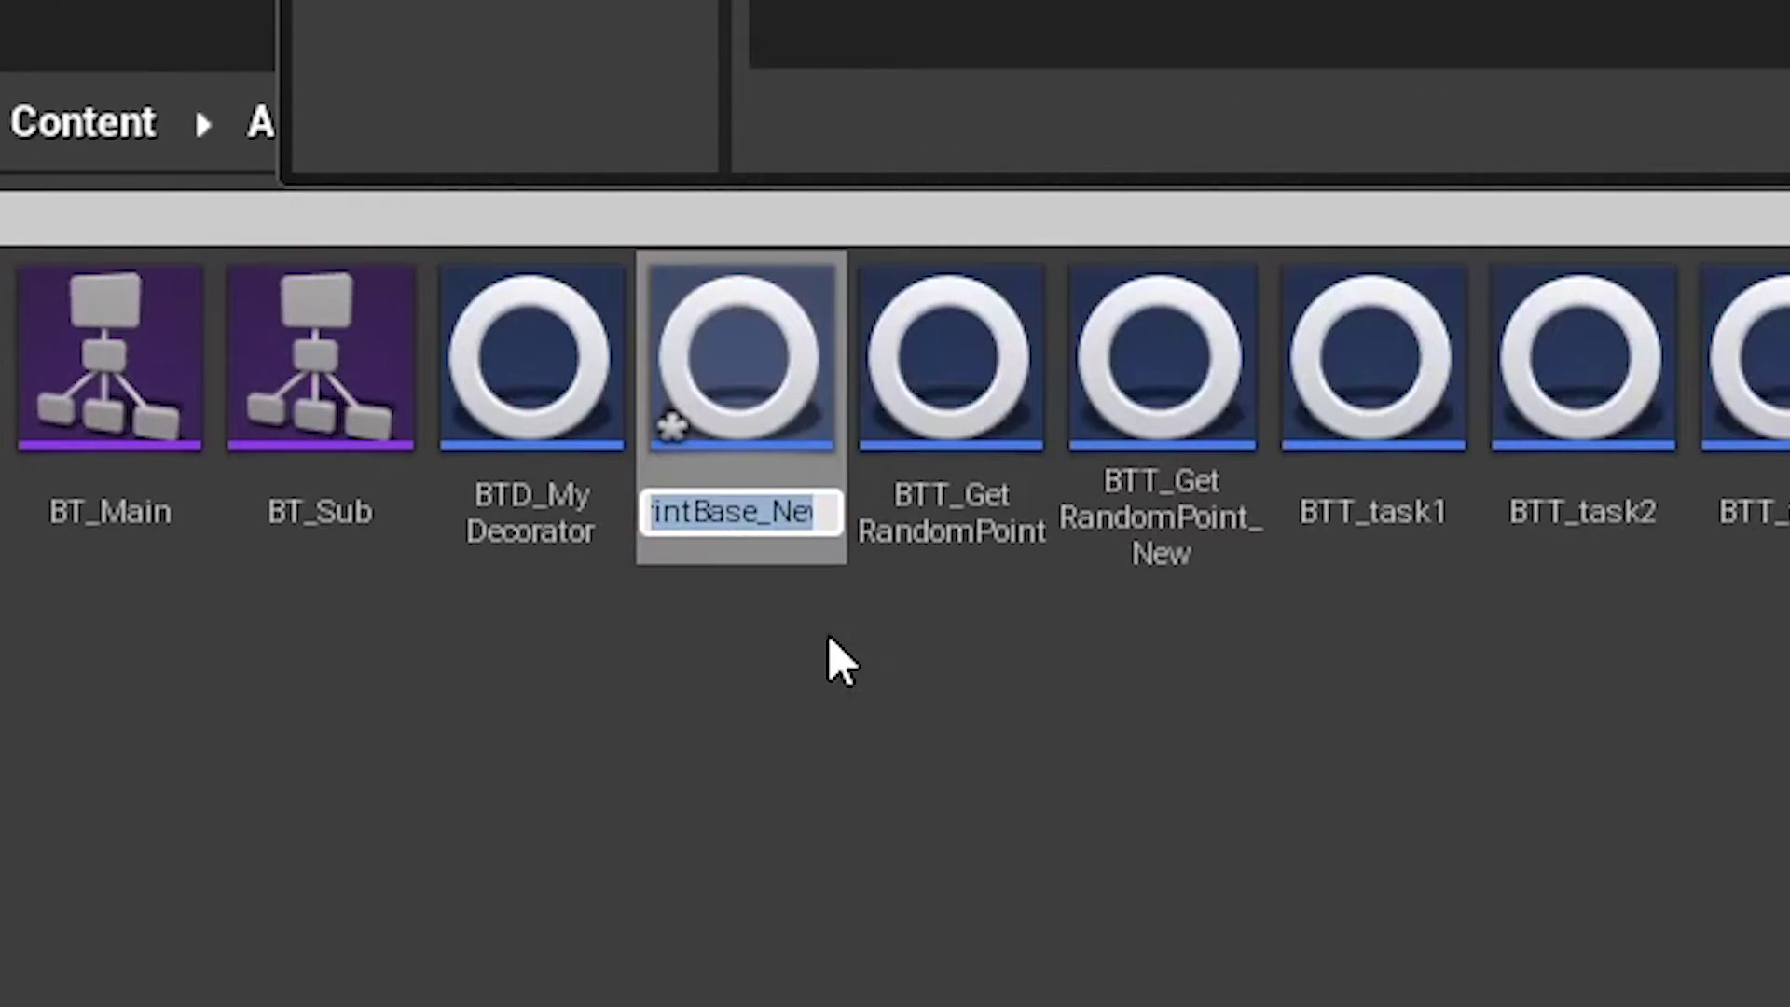
pyautogui.write('B')
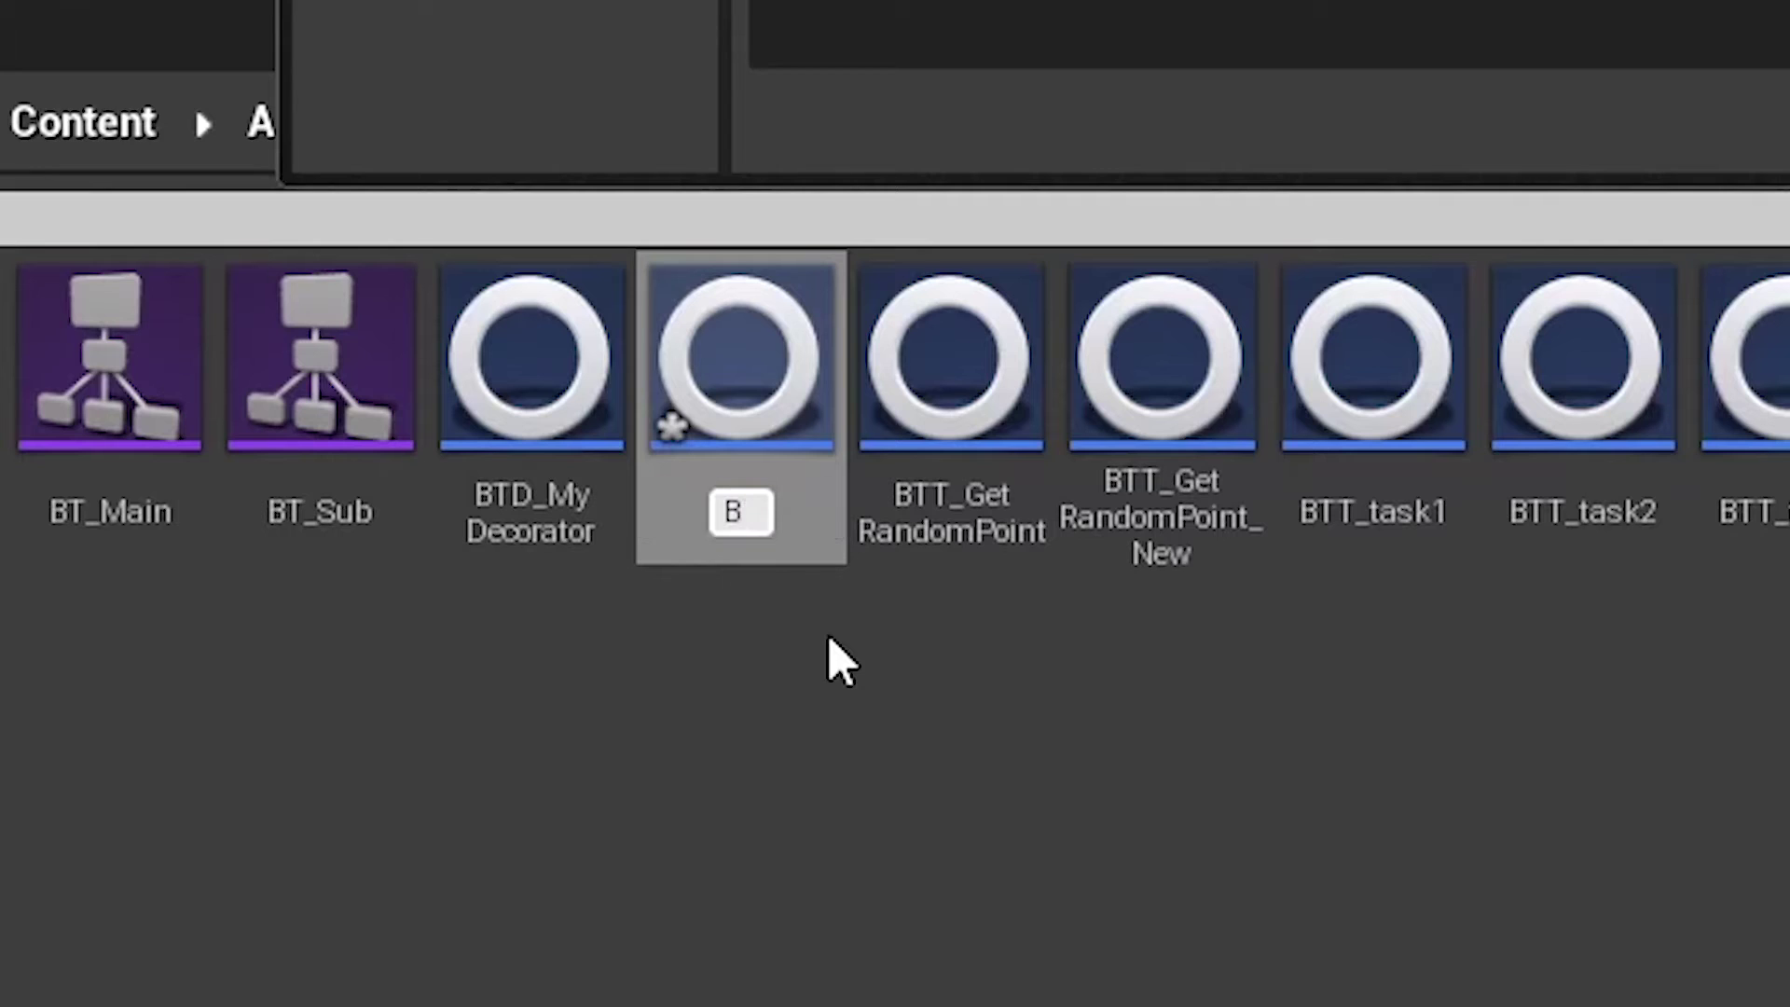
pyautogui.write('TS')
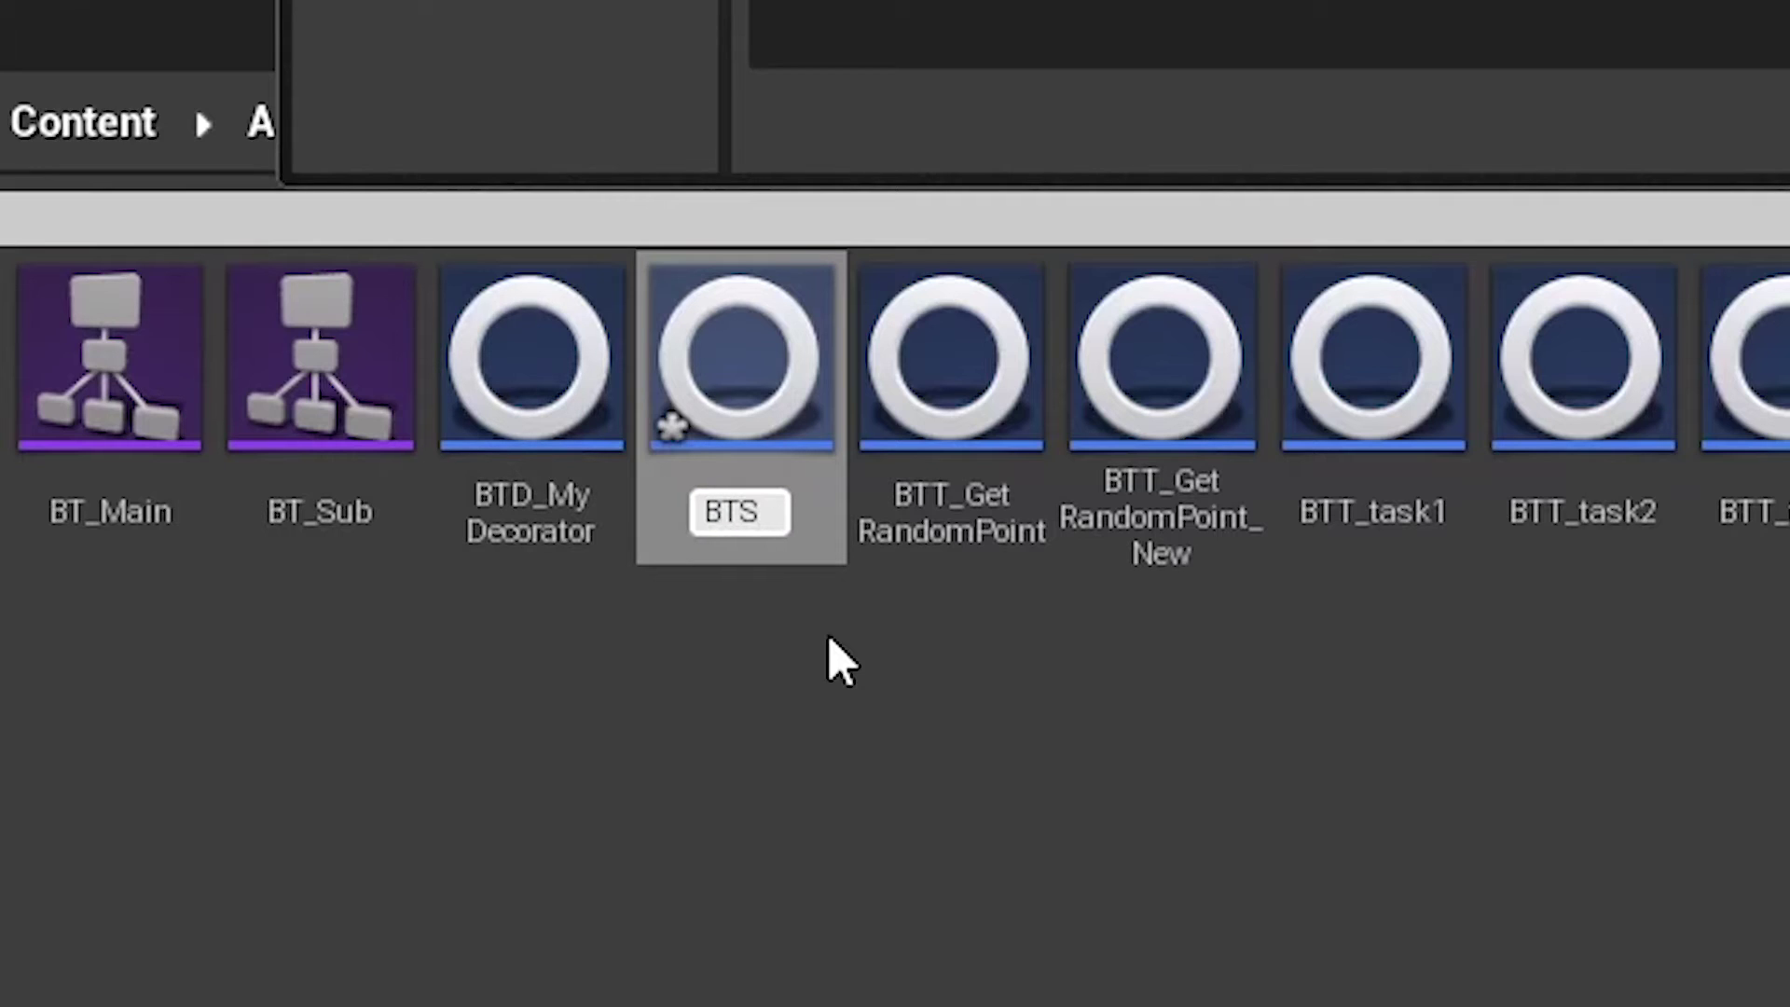
pyautogui.write('_My')
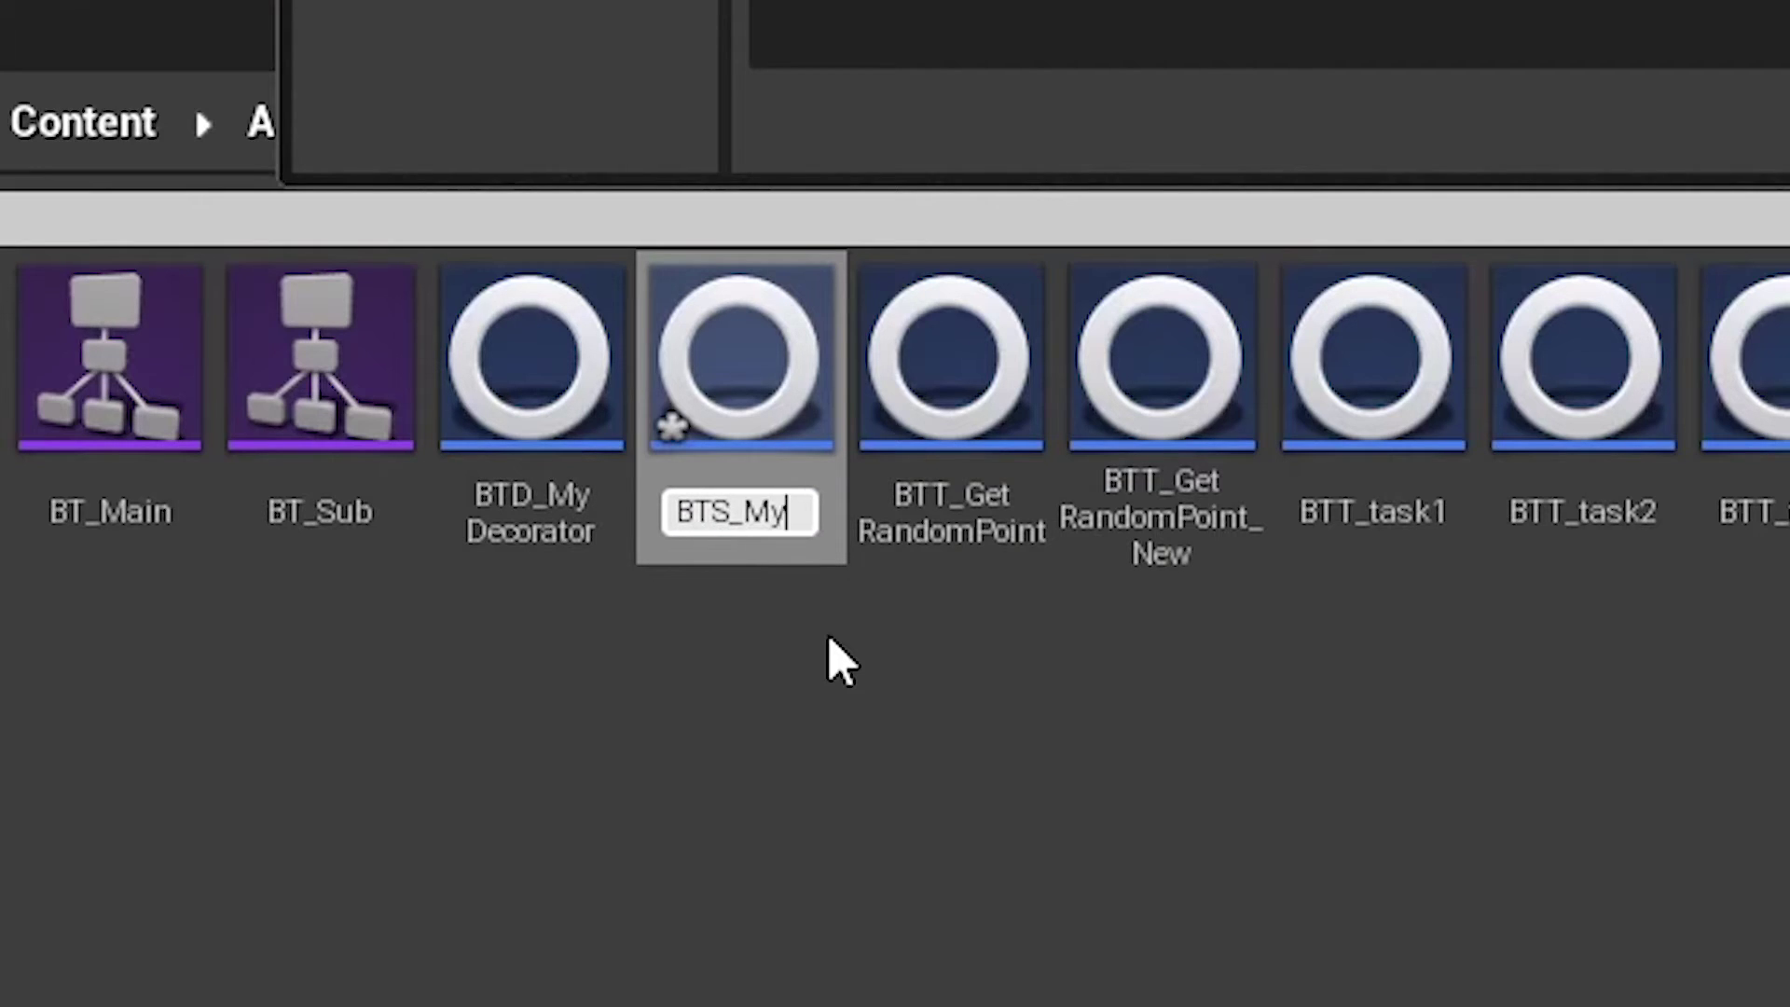
pyautogui.write('Service')
pyautogui.press('Return')
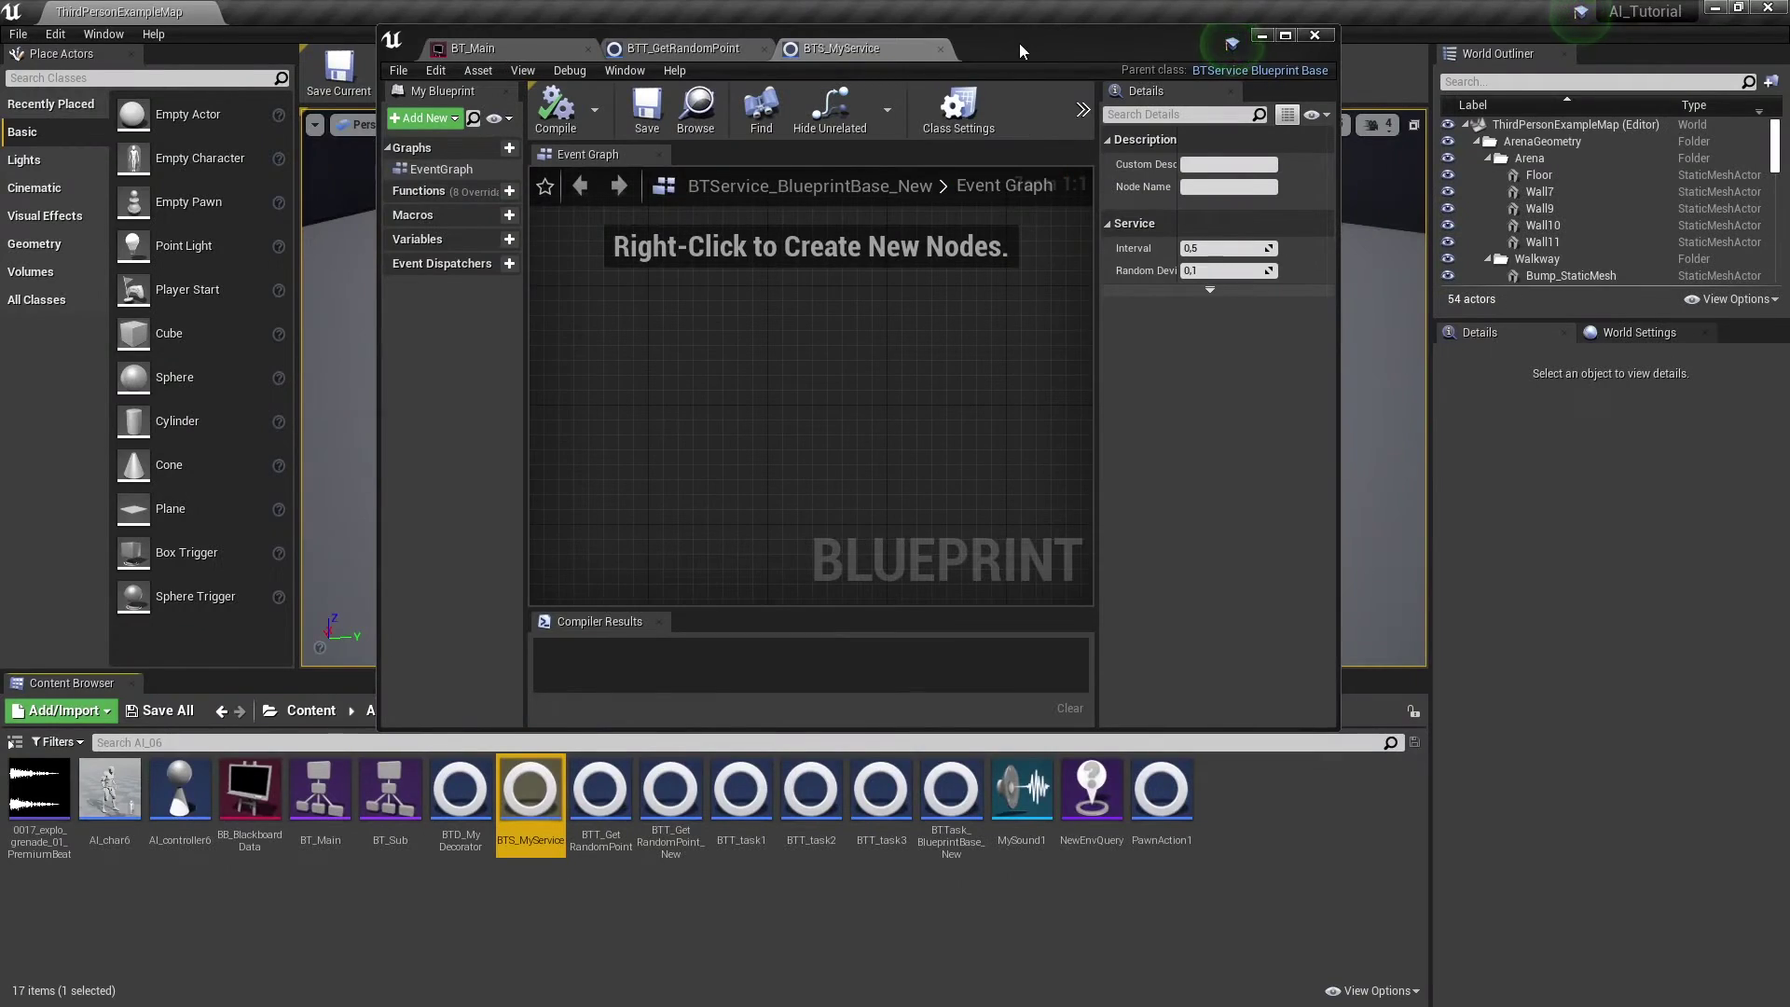
# Add Receive Activation AI and Receive Deactivation AI event overrides to BTS_MyService
pyautogui.doubleClick(1020, 43)
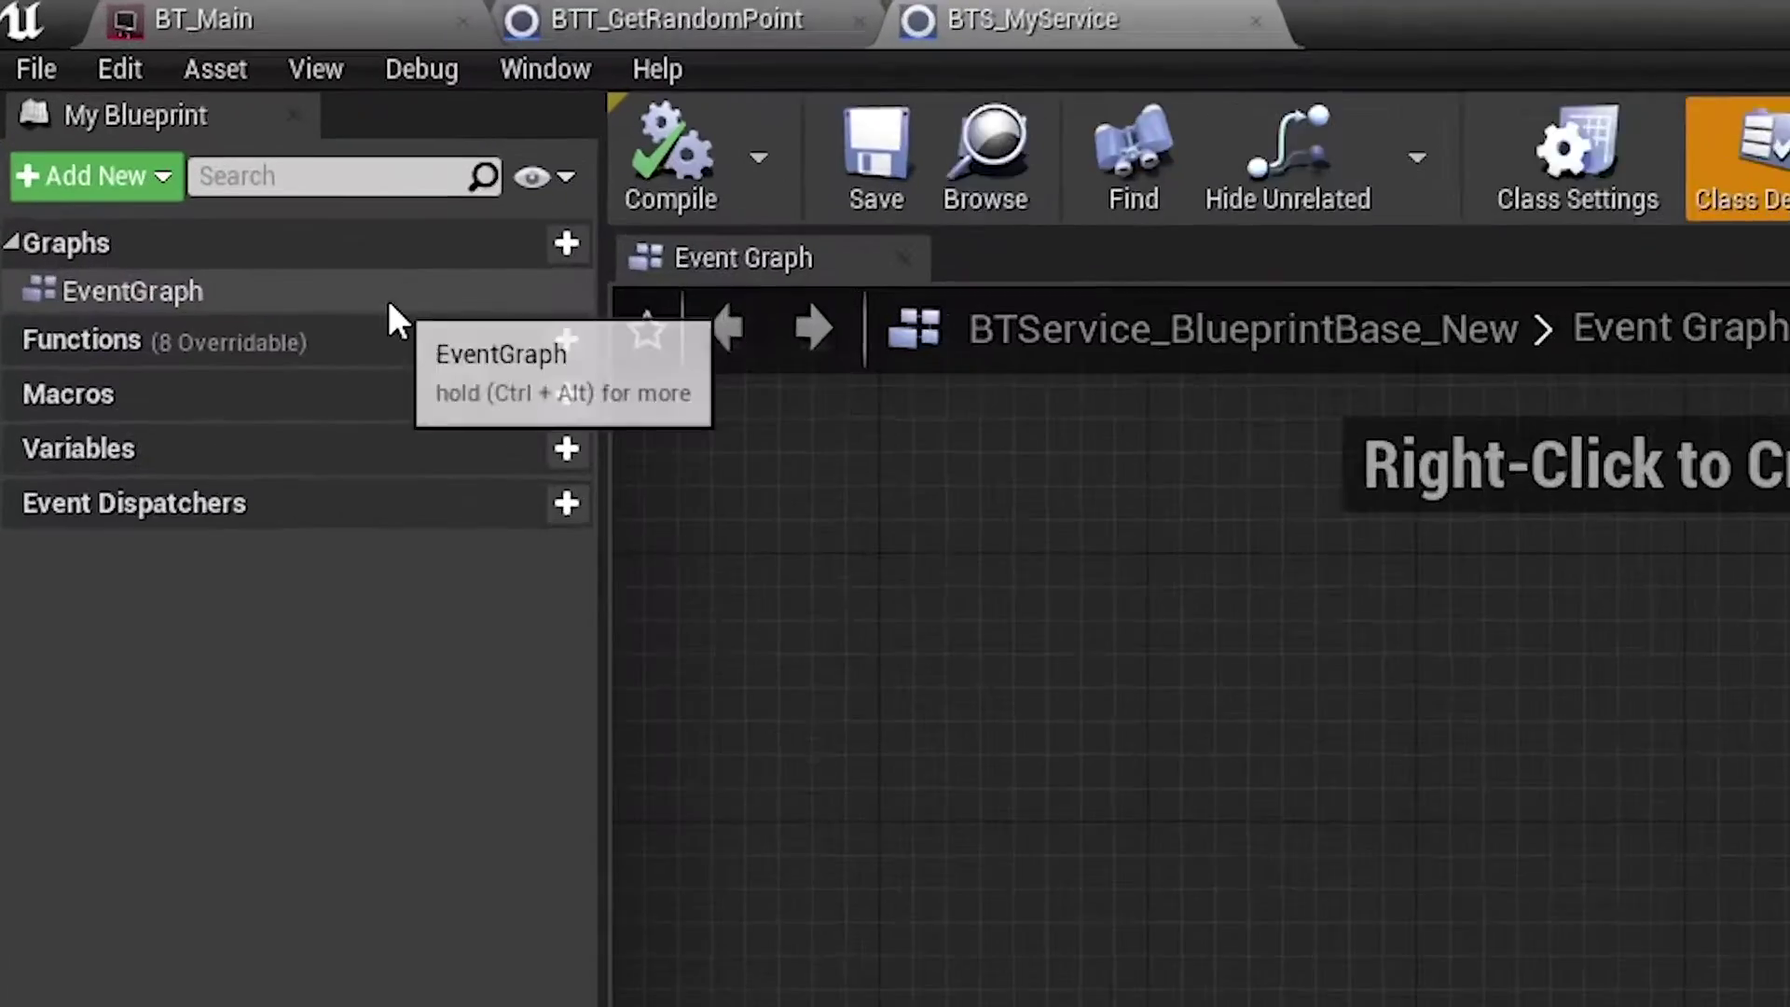
pyautogui.moveTo(203, 155)
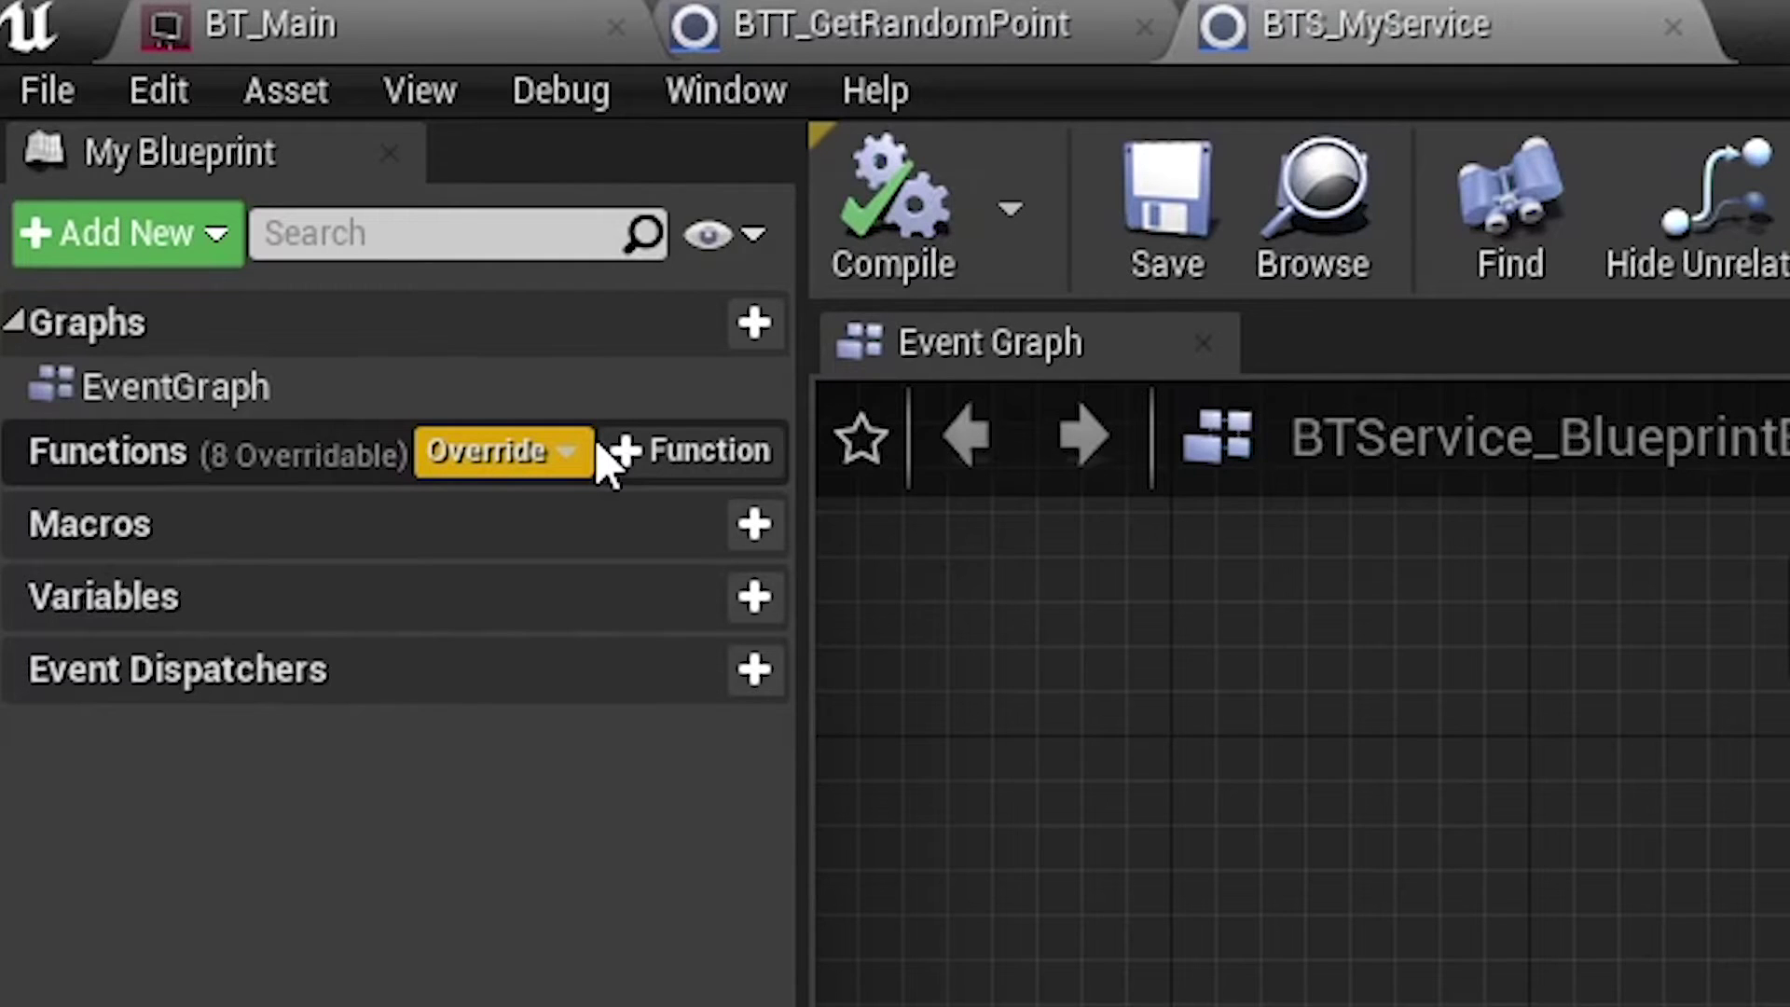
pyautogui.click(570, 455)
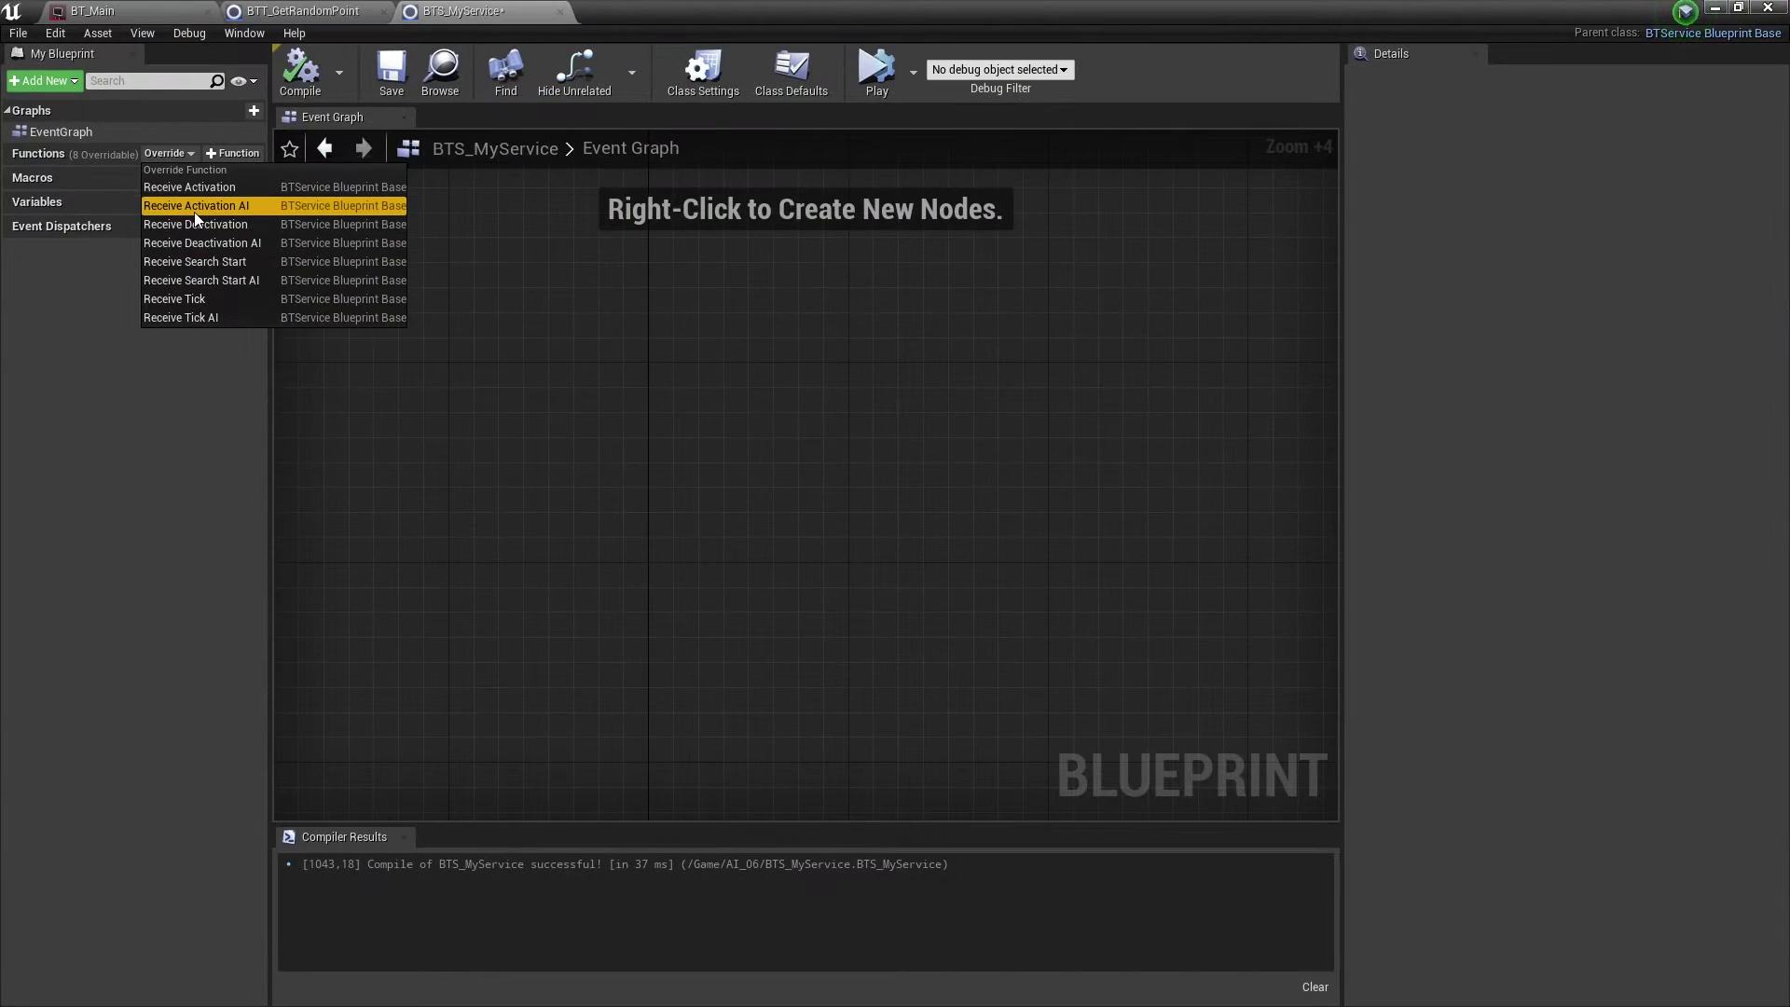
pyautogui.click(194, 213)
pyautogui.scroll(4, 781, 533)
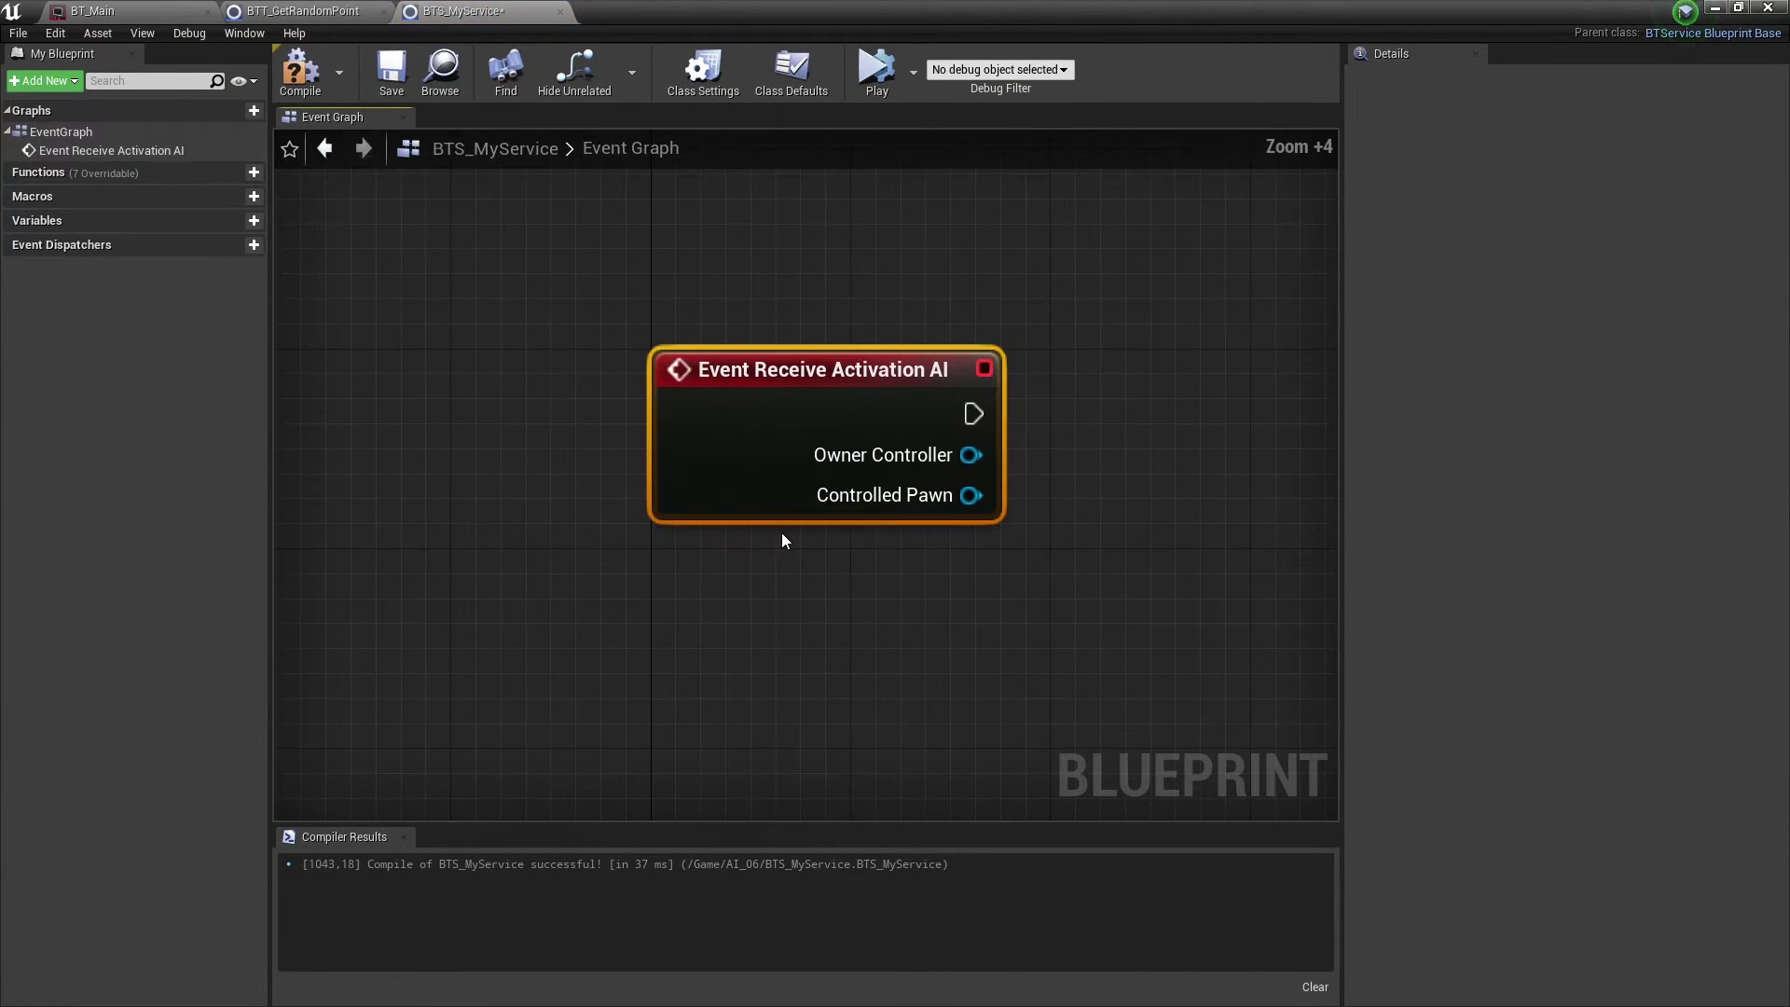
pyautogui.scroll(1, 798, 529)
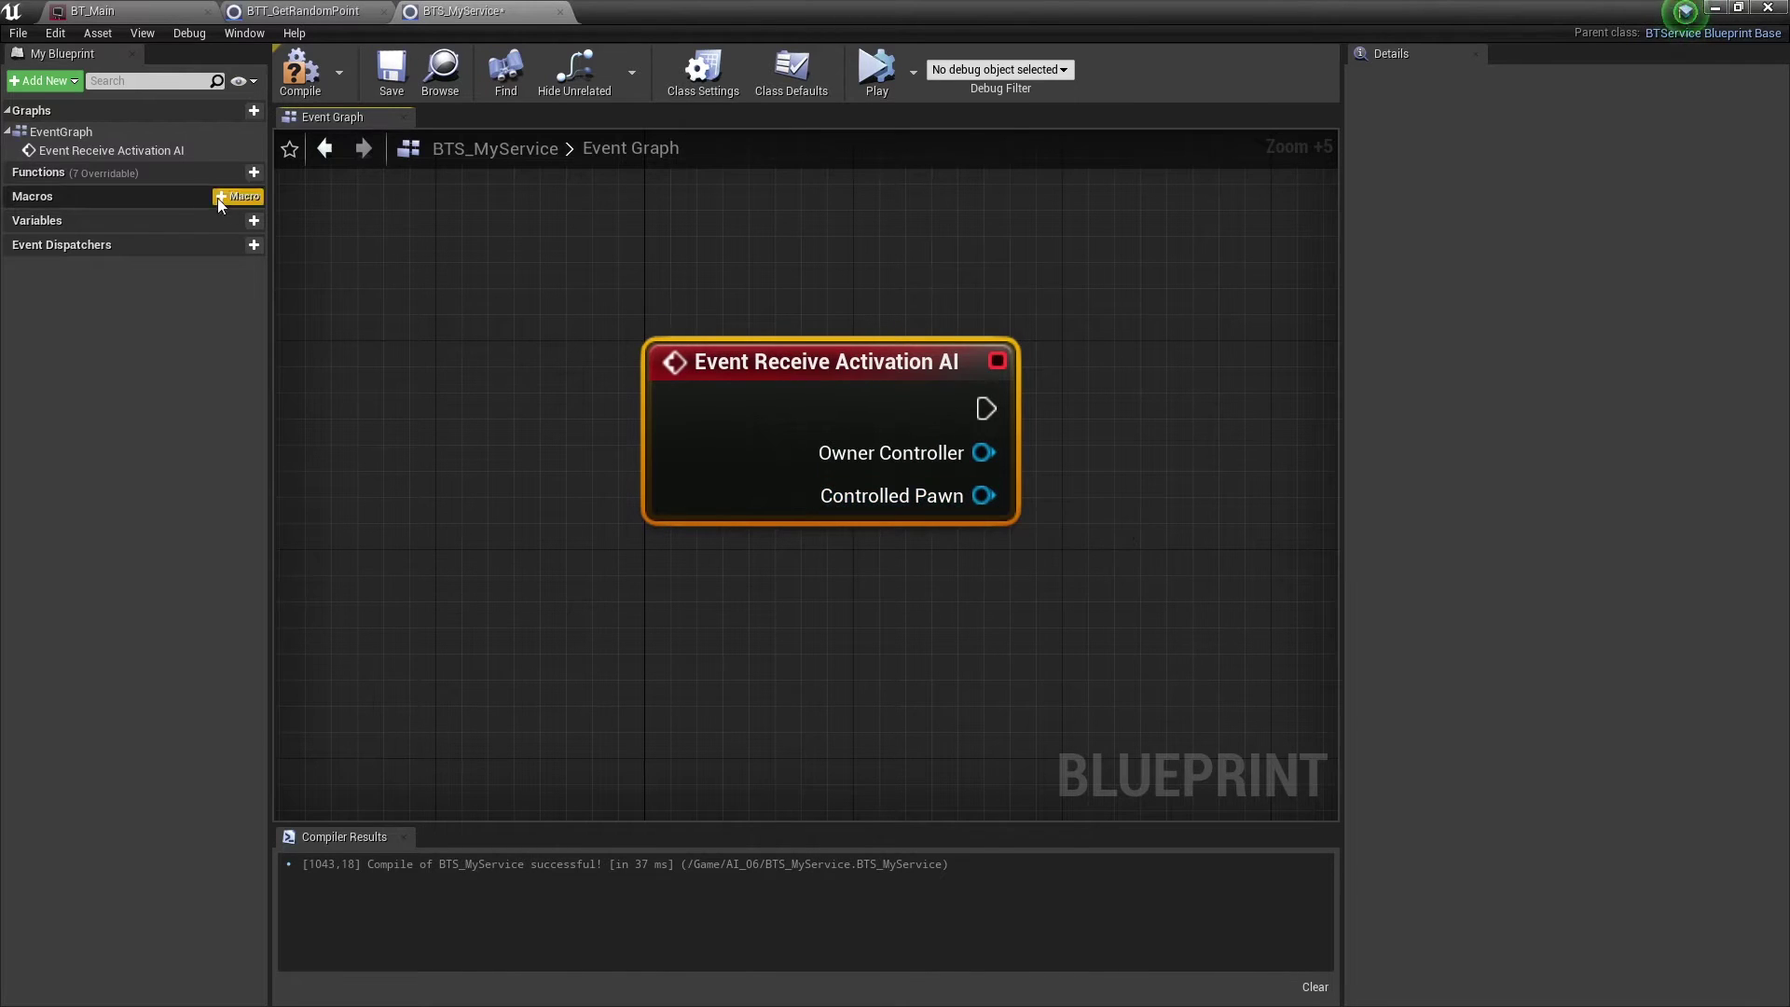
pyautogui.click(193, 172)
pyautogui.click(211, 242)
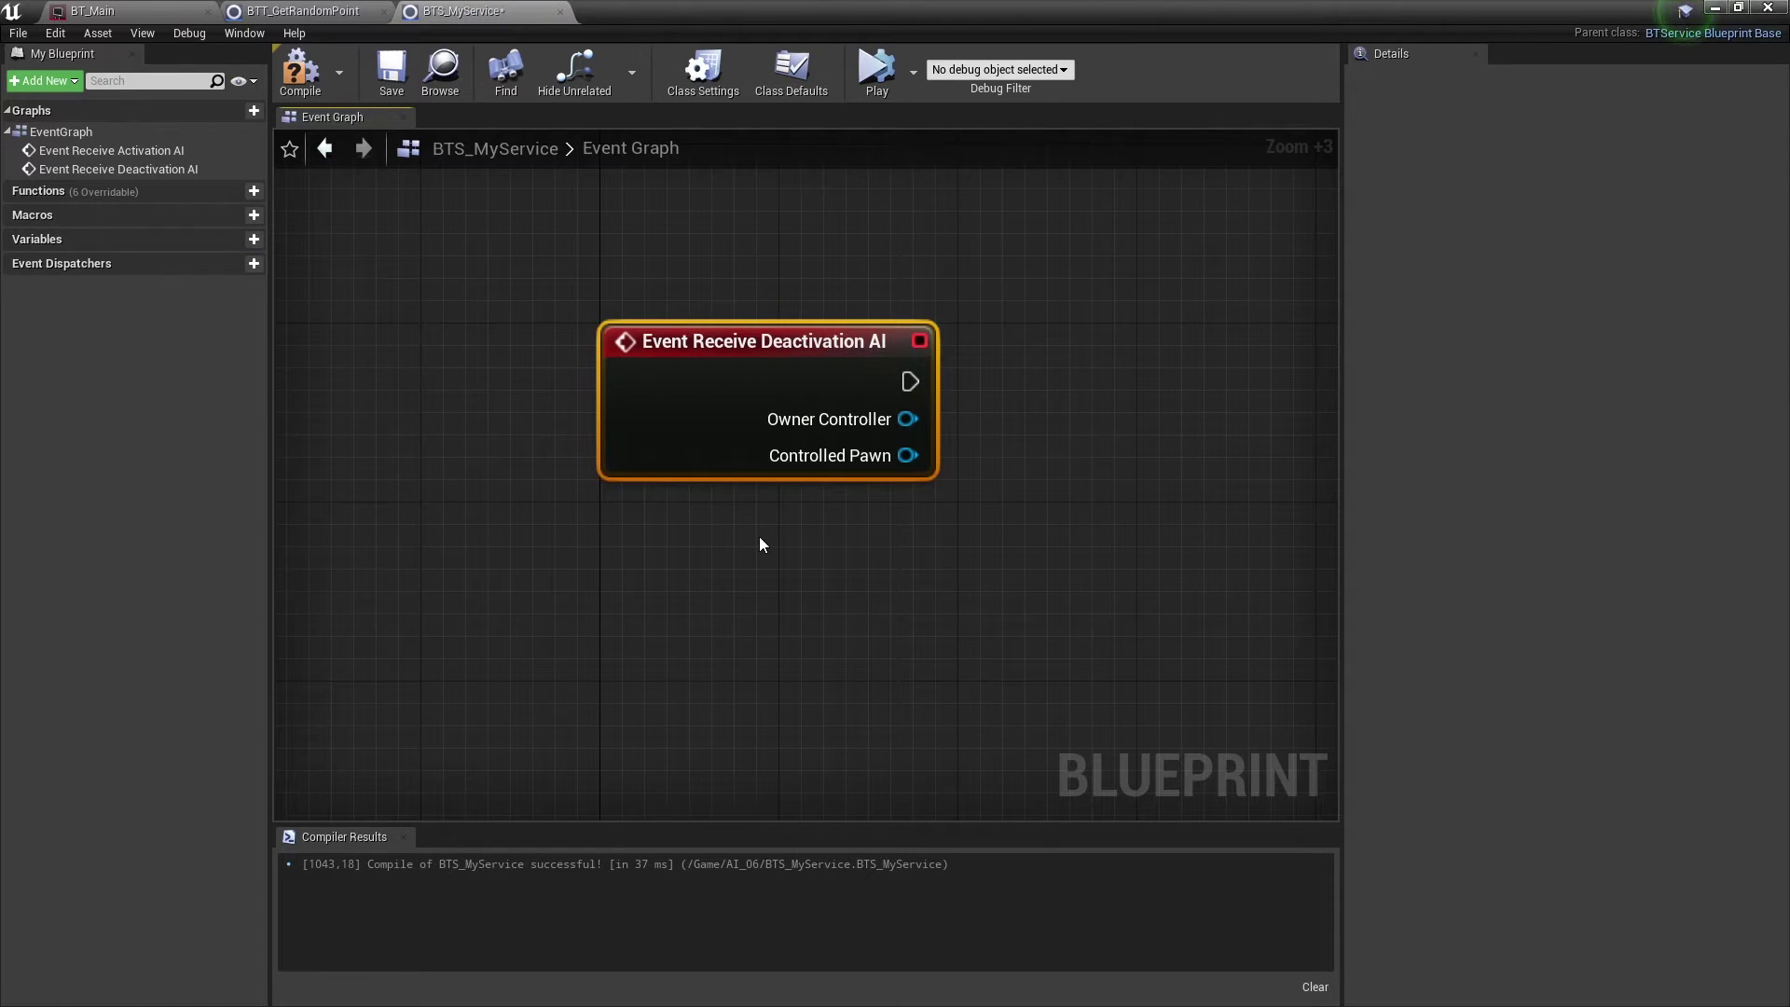
# Check BT_Main's Wait task, then add the Receive Tick AI event to BTS_MyService's graph
pyautogui.click(130, 11)
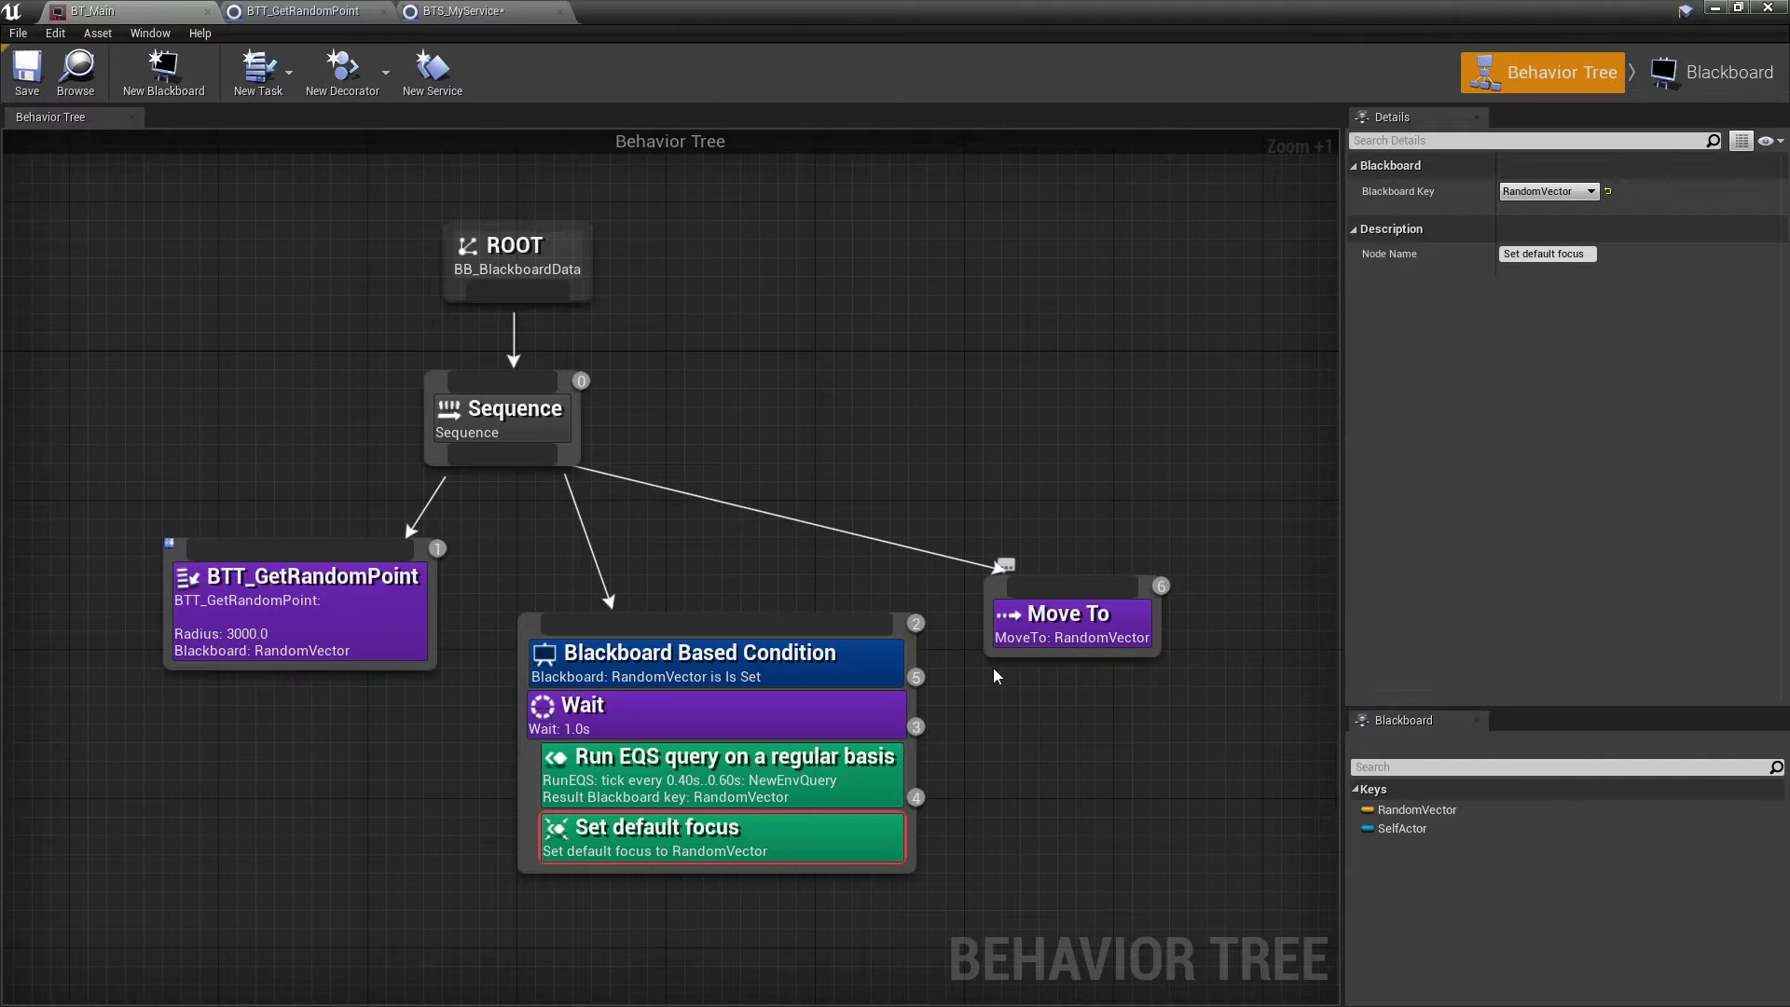
pyautogui.click(861, 717)
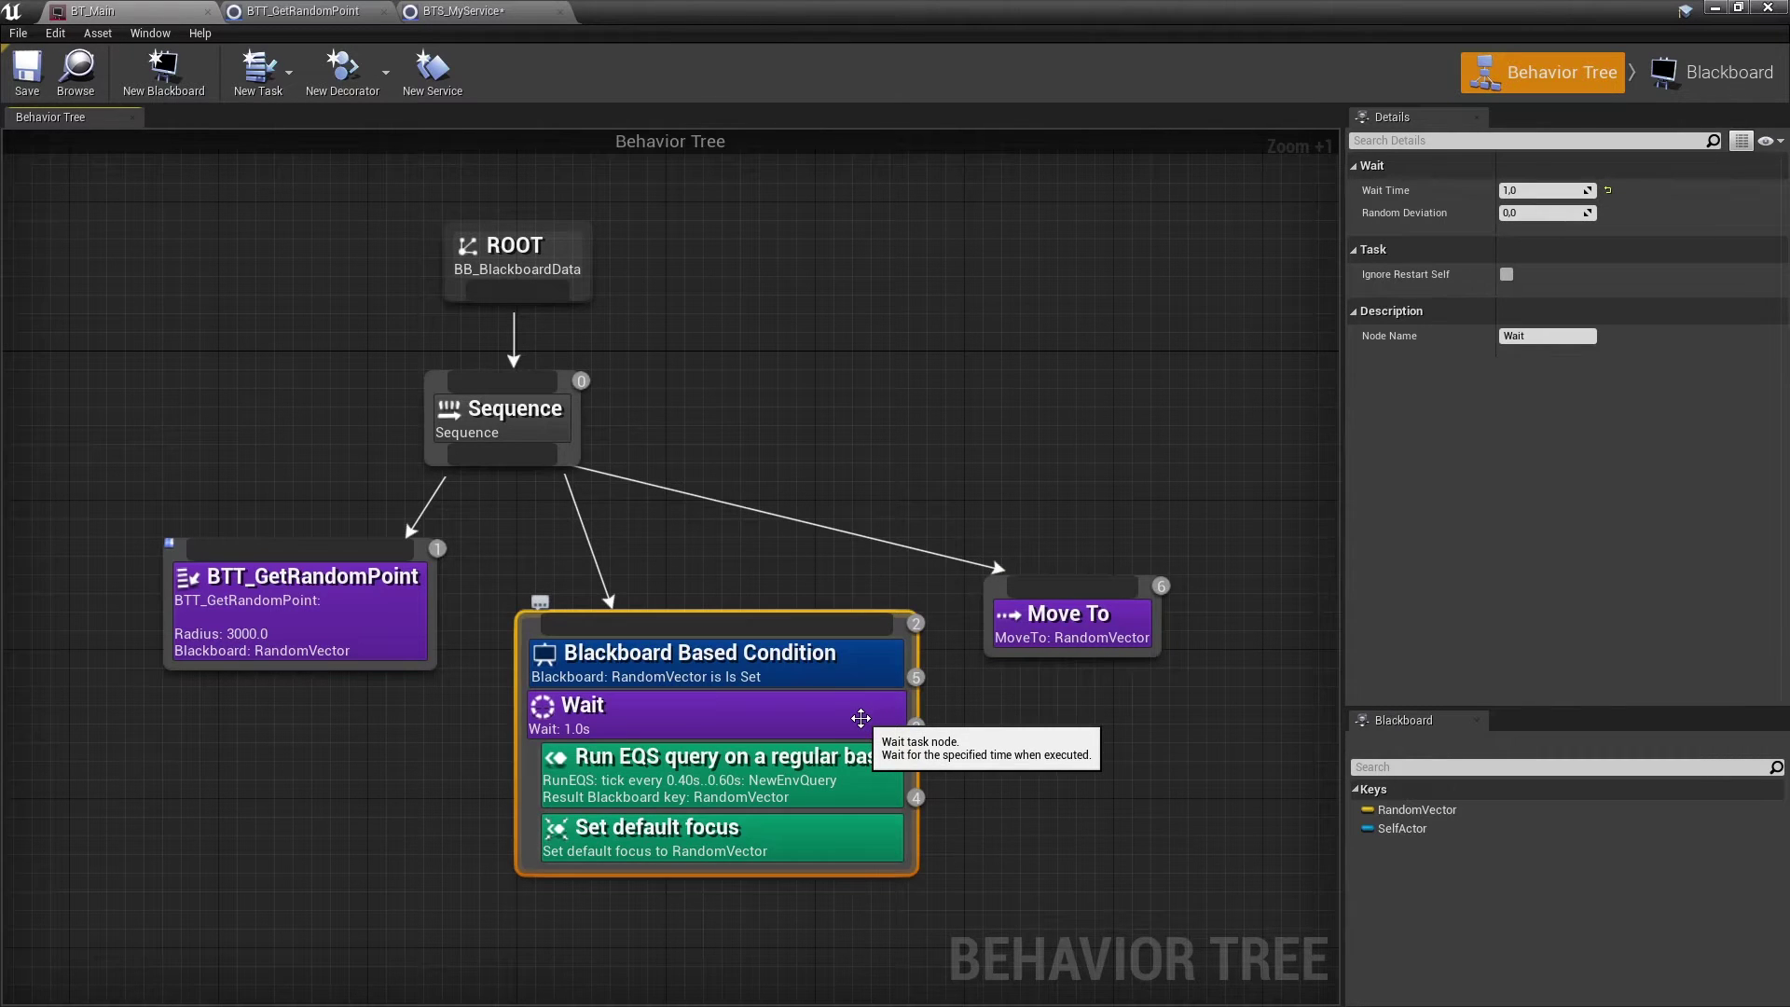
pyautogui.click(475, 11)
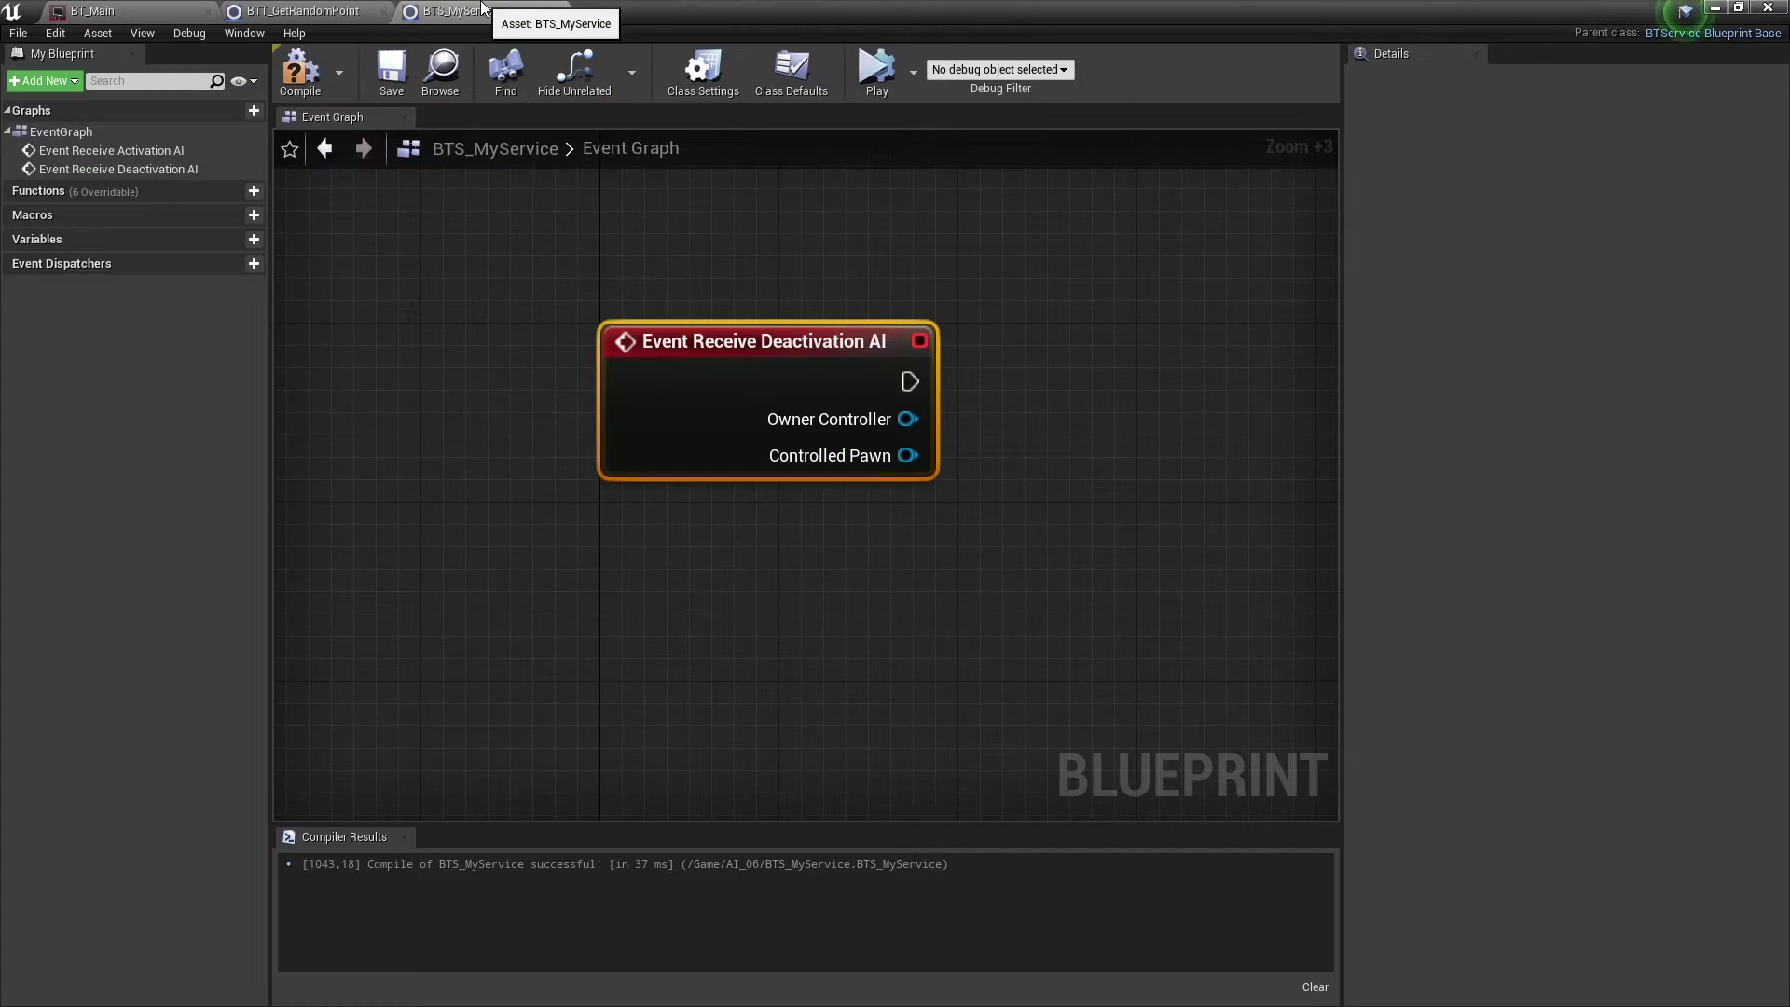
pyautogui.click(194, 192)
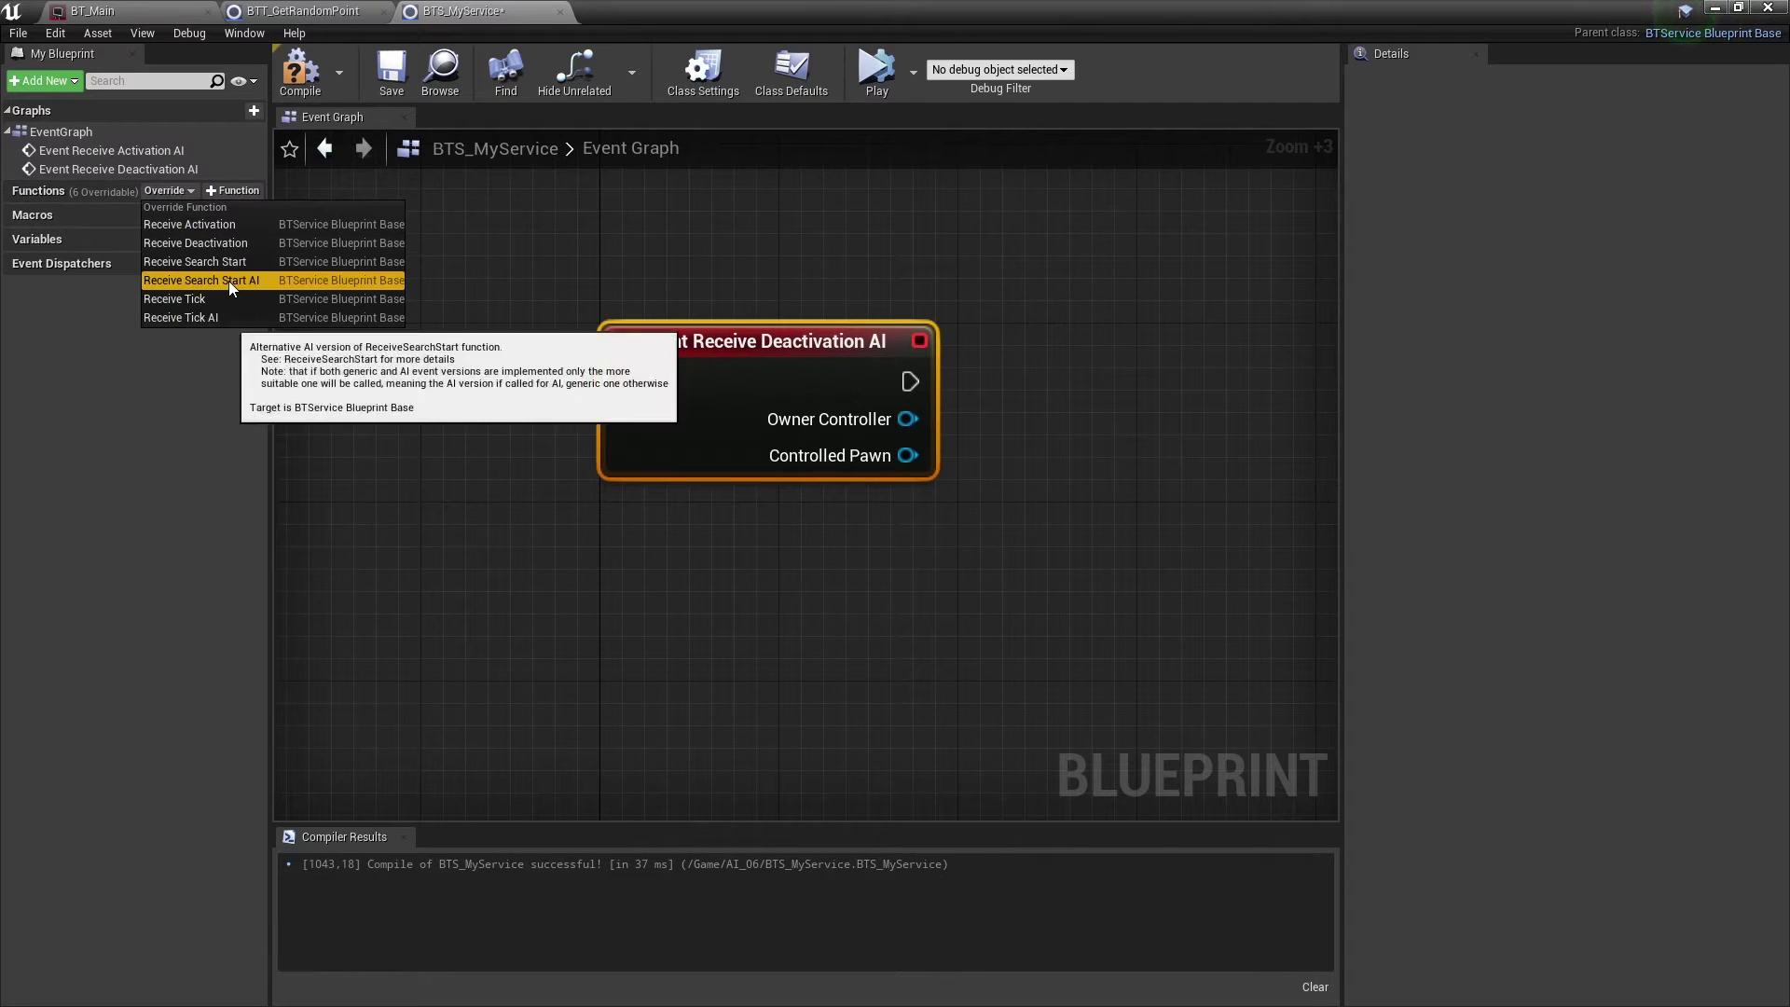
pyautogui.click(229, 315)
pyautogui.scroll(5, 807, 466)
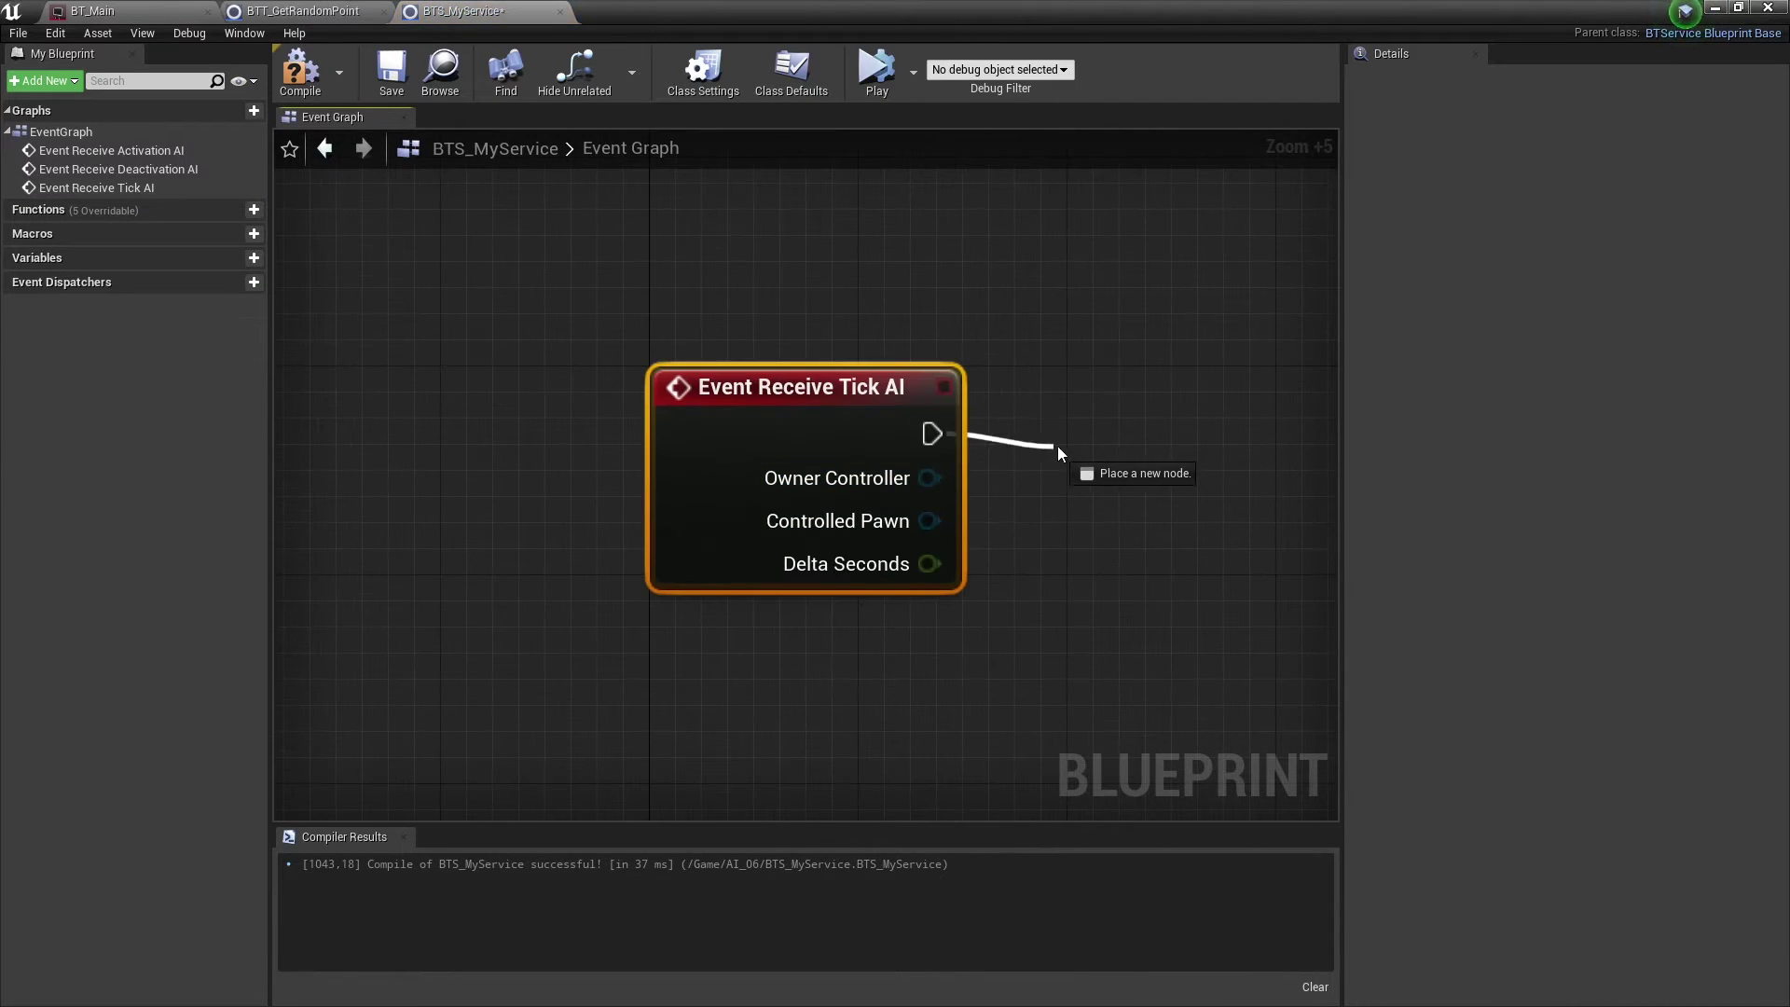
pyautogui.moveTo(932, 434); pyautogui.dragTo(1057, 446)
pyautogui.click(1016, 470)
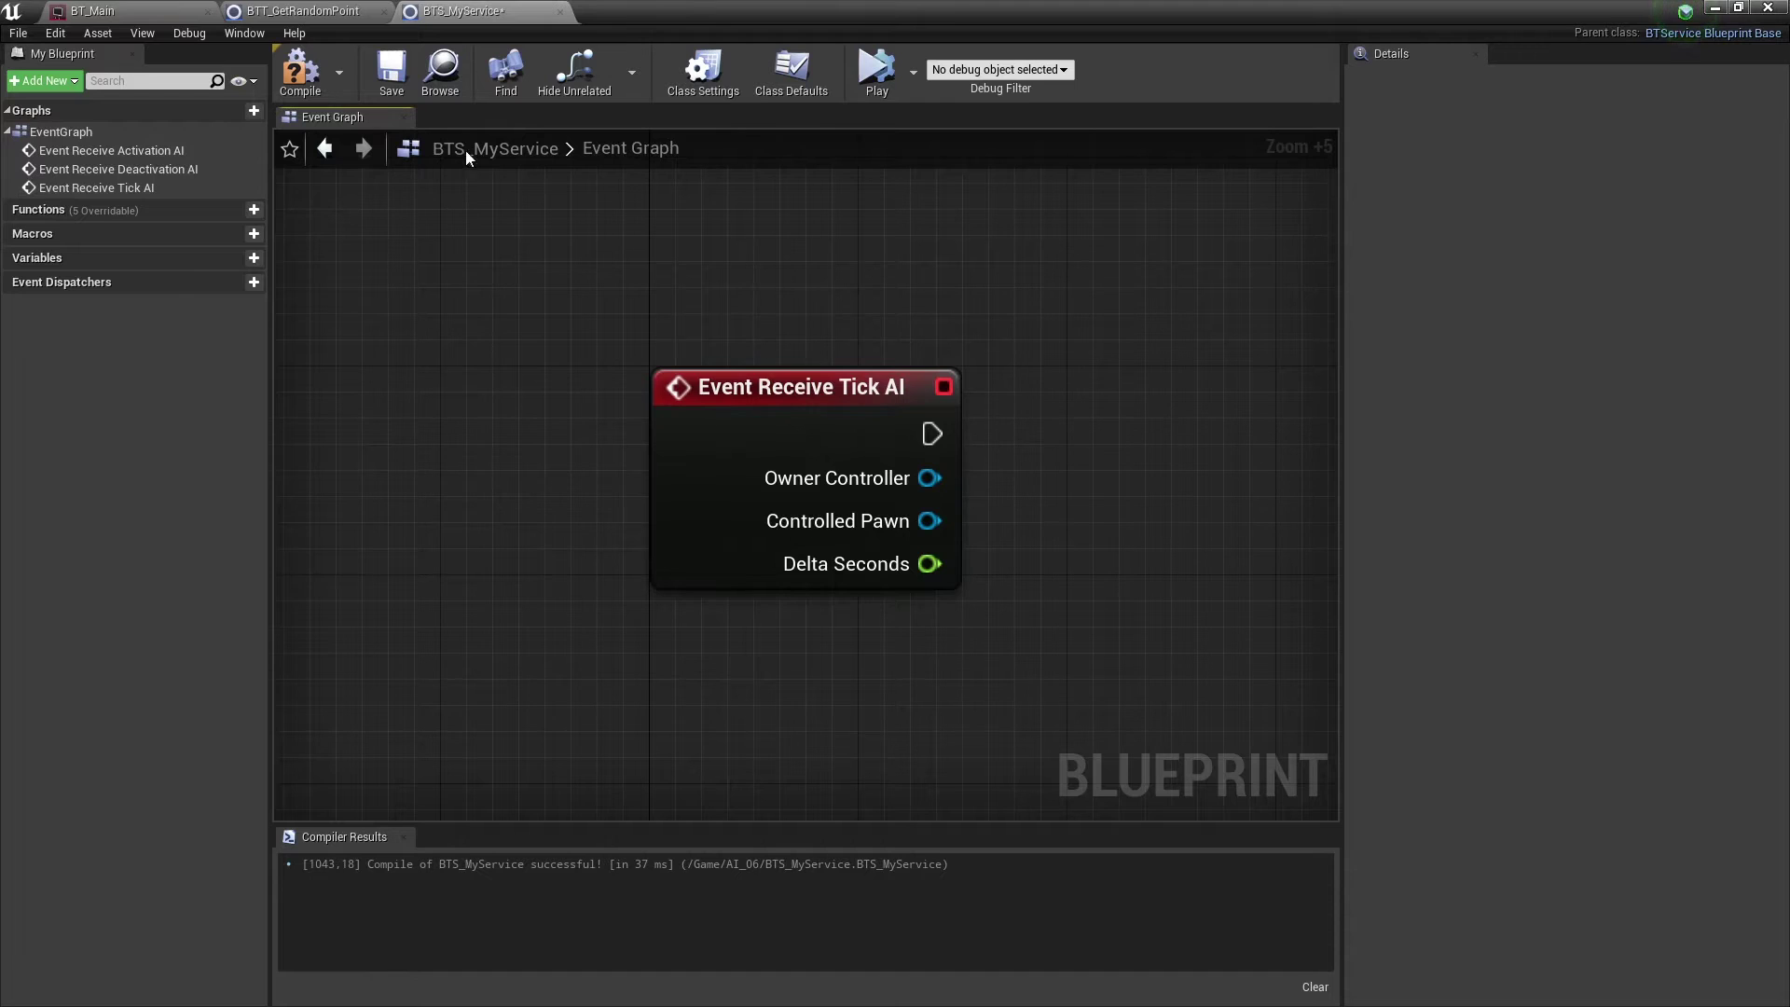
# Check BT_Main's Move To task, then show BTS_MyService's class defaults (Interval 0.5, Random Deviation 0.1)
pyautogui.click(158, 10)
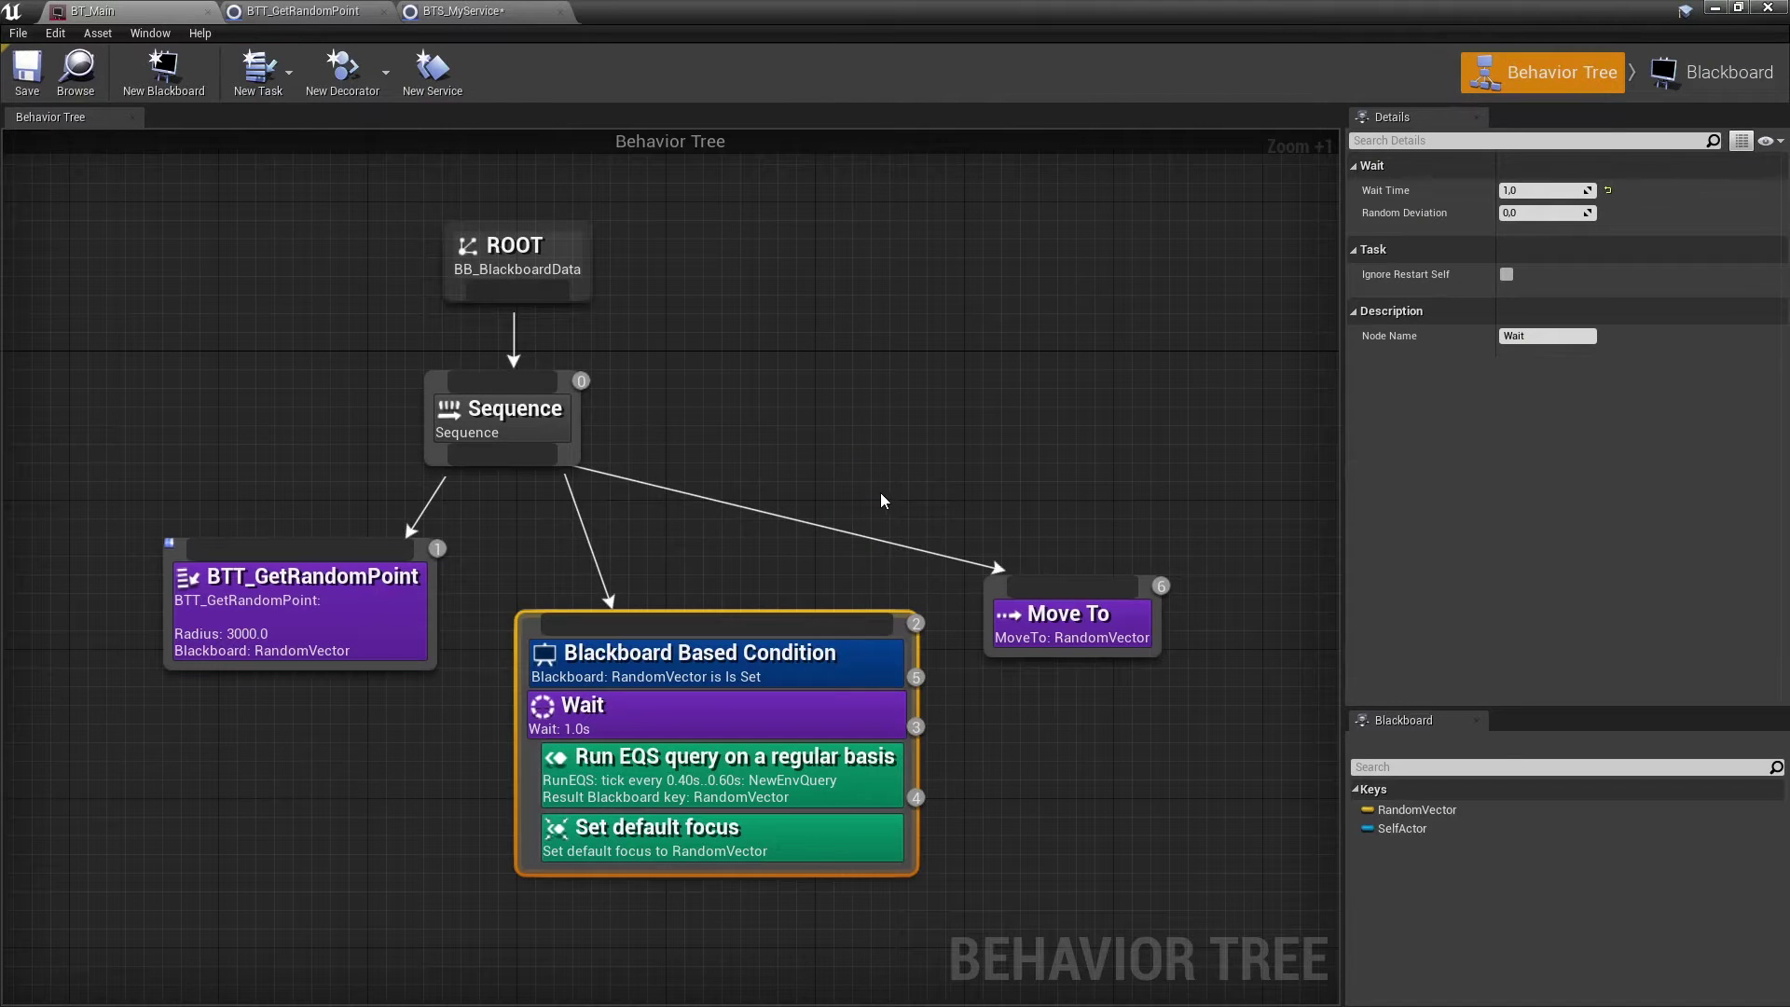
pyautogui.click(1047, 643)
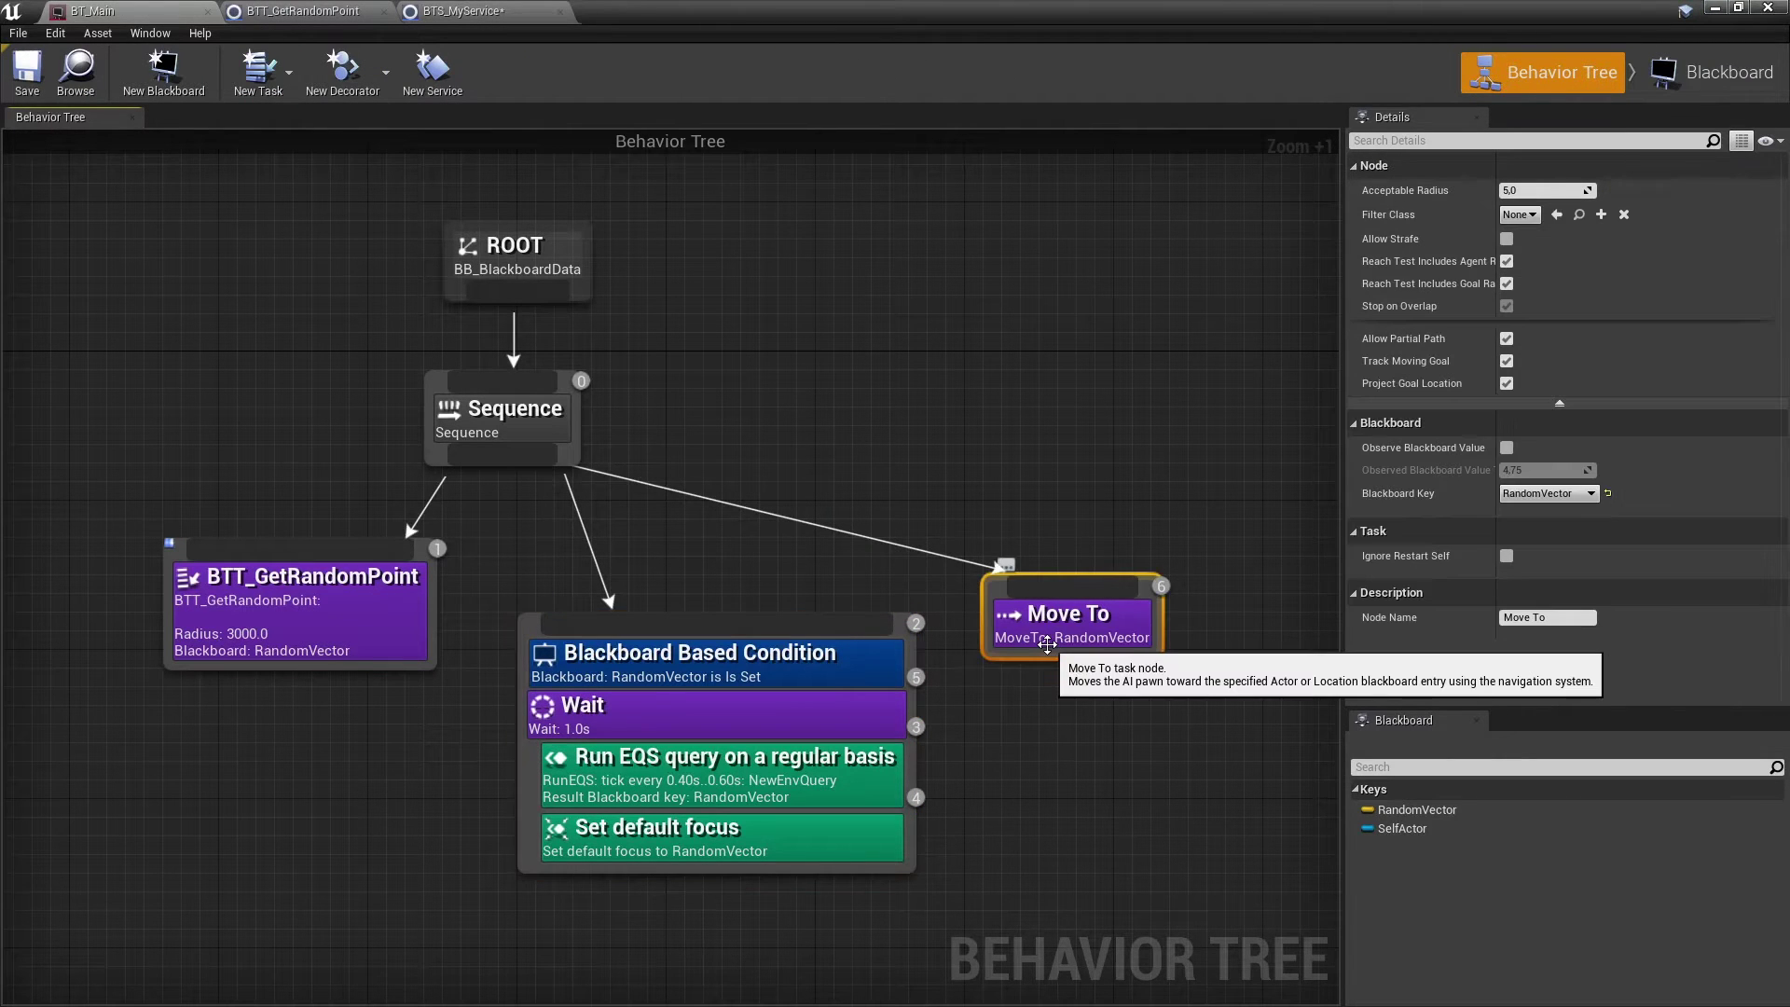
pyautogui.click(463, 11)
pyautogui.scroll(-2, 798, 302)
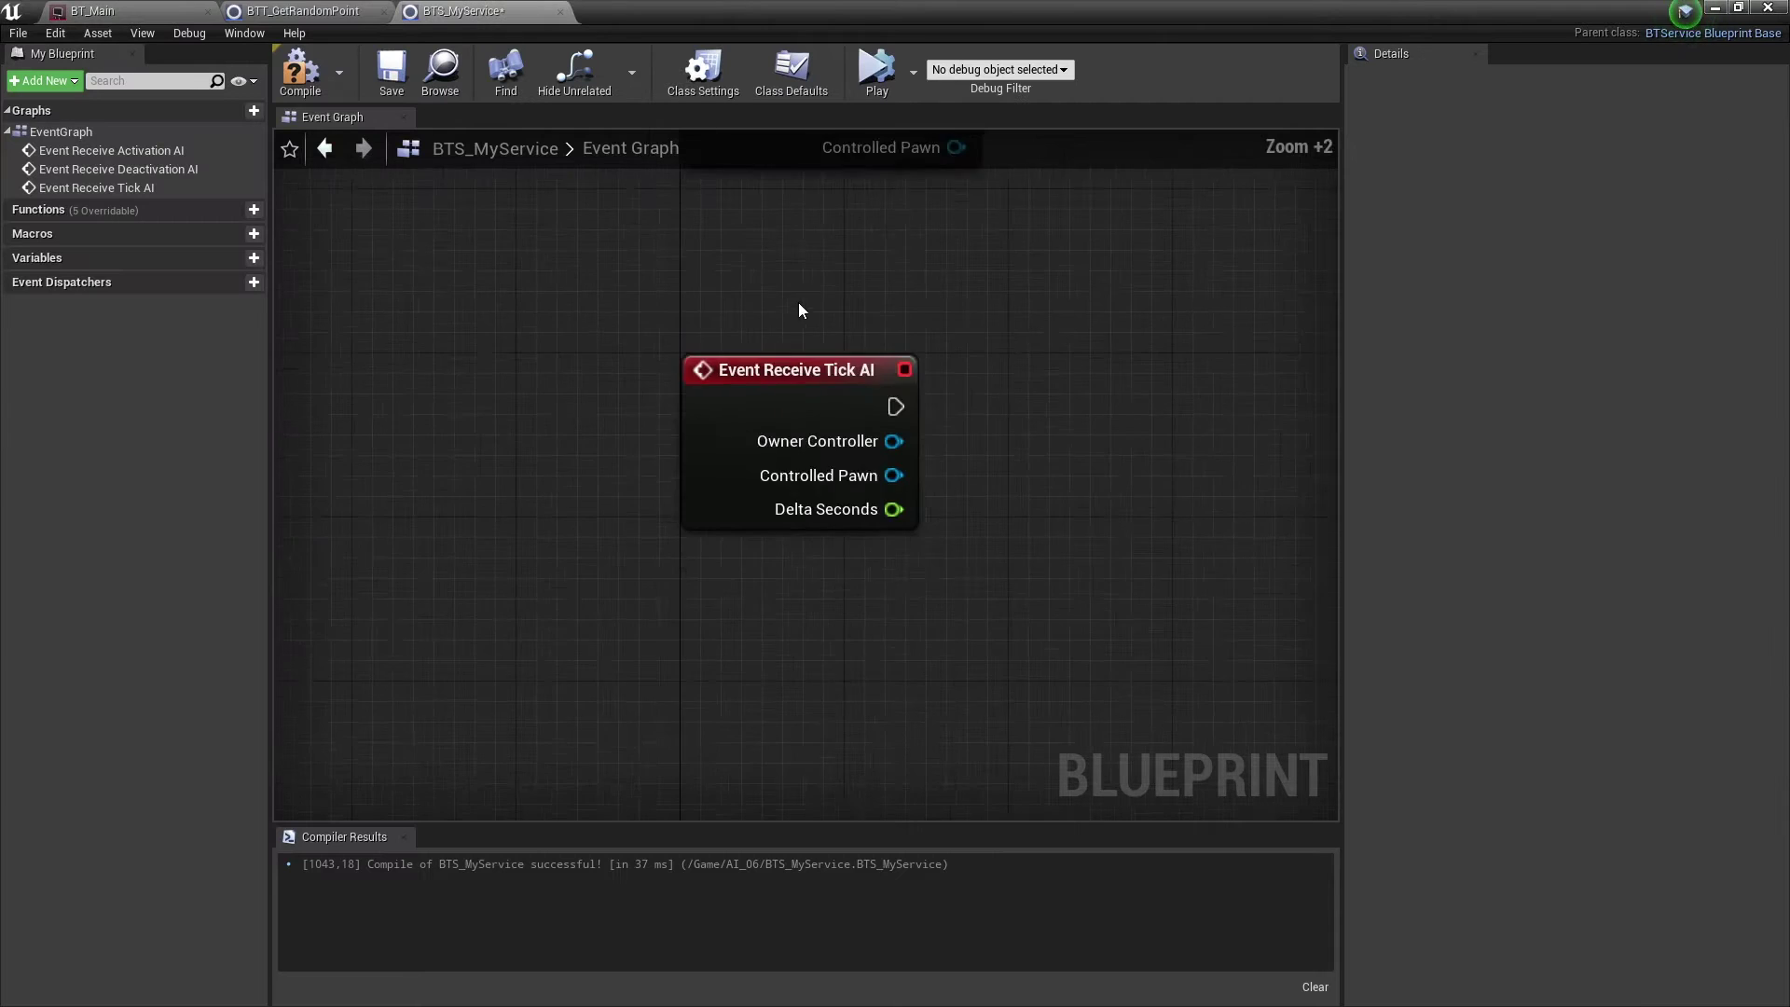
pyautogui.scroll(-3, 925, 561)
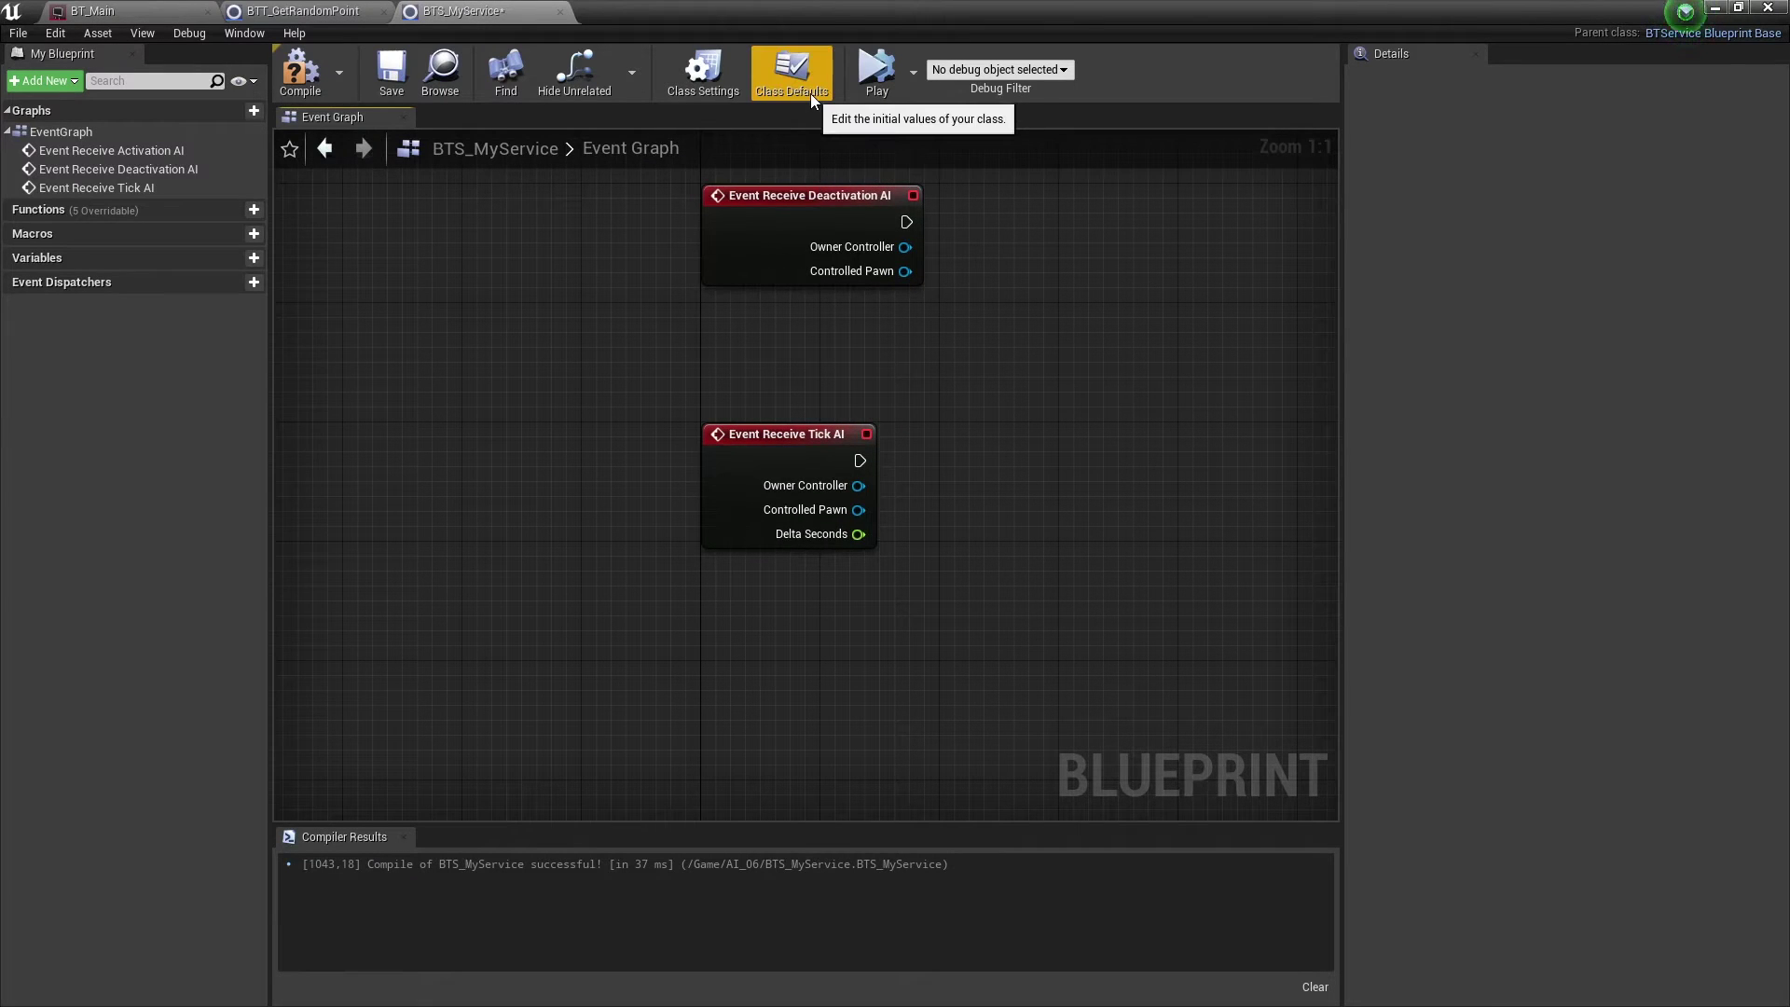
pyautogui.click(810, 93)
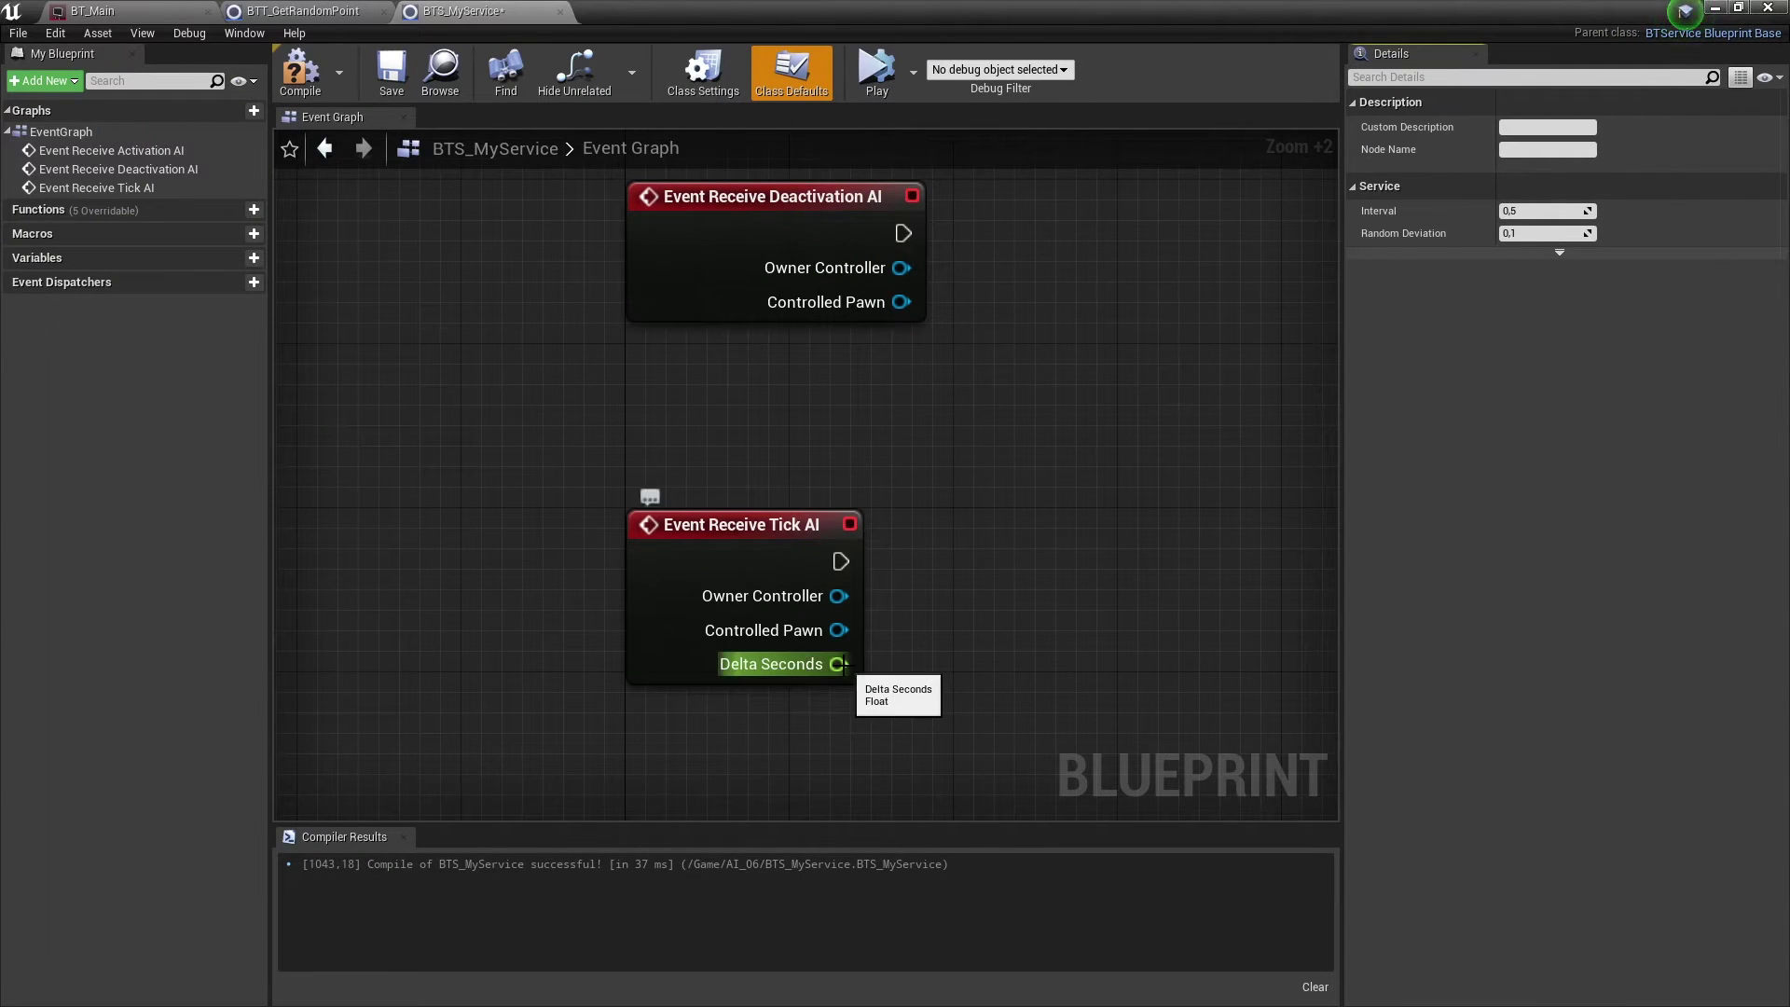
# Attach a Print String to the Activation event that prints START
pyautogui.scroll(-3, 959, 477)
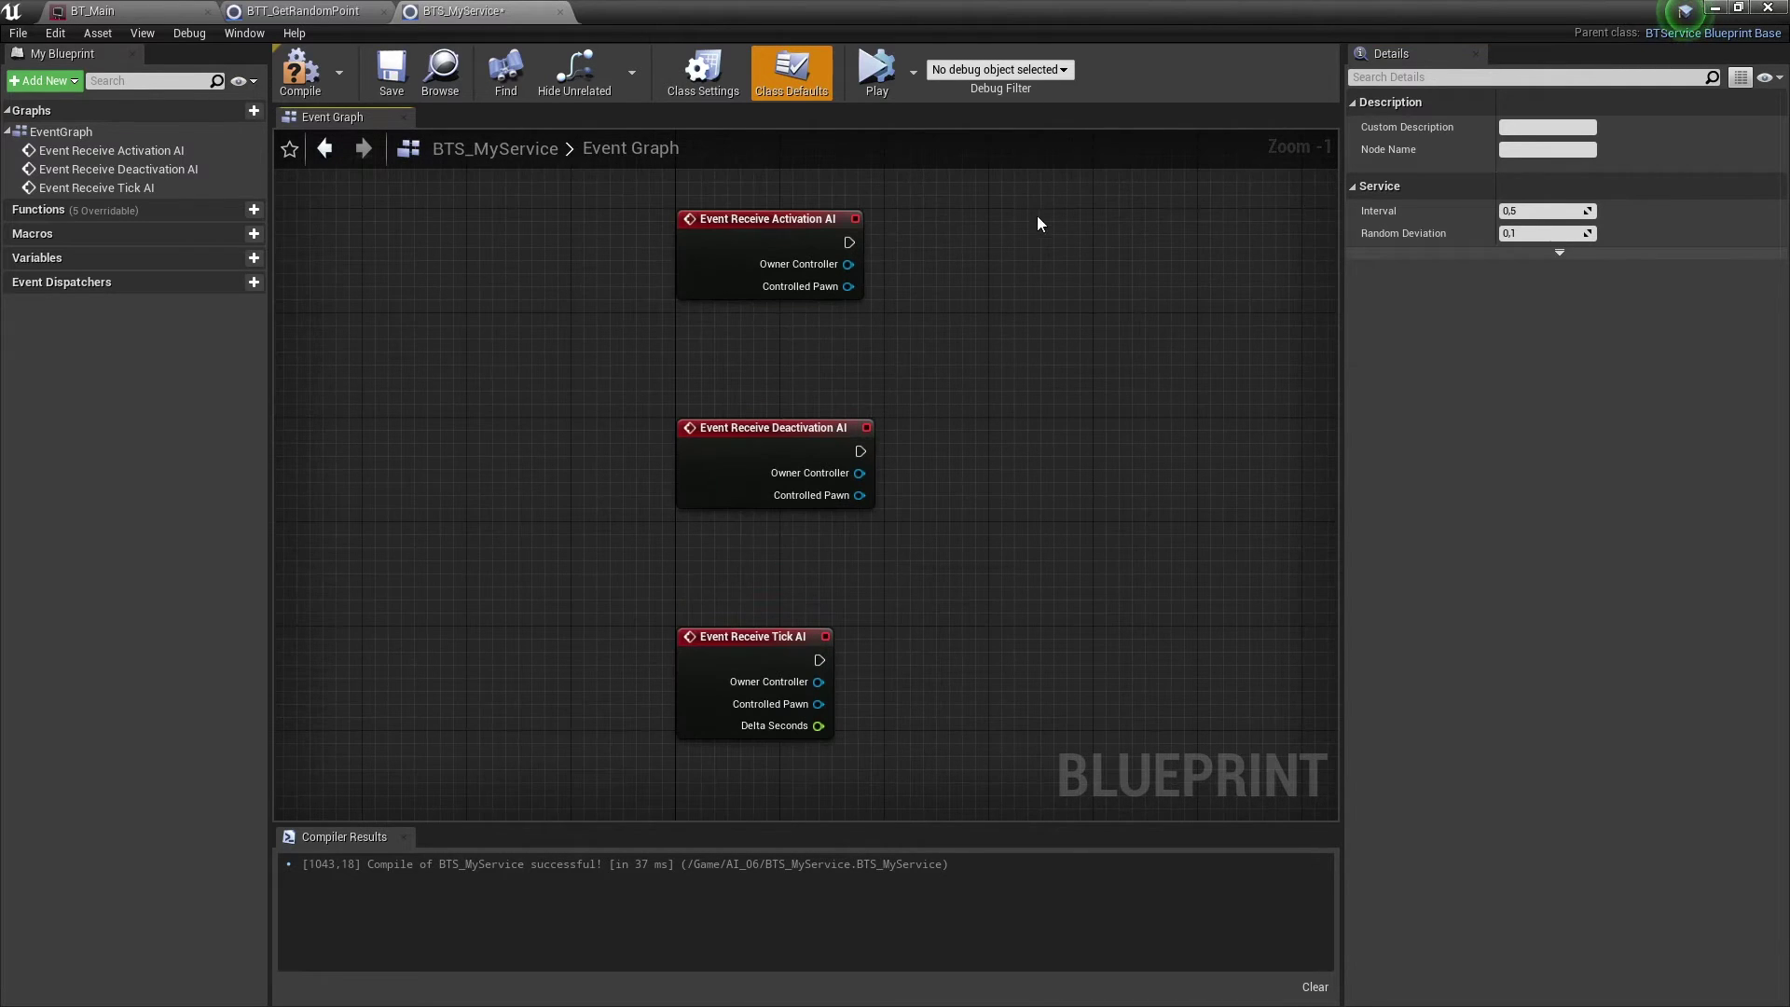
pyautogui.moveTo(1038, 216); pyautogui.dragTo(612, 720)
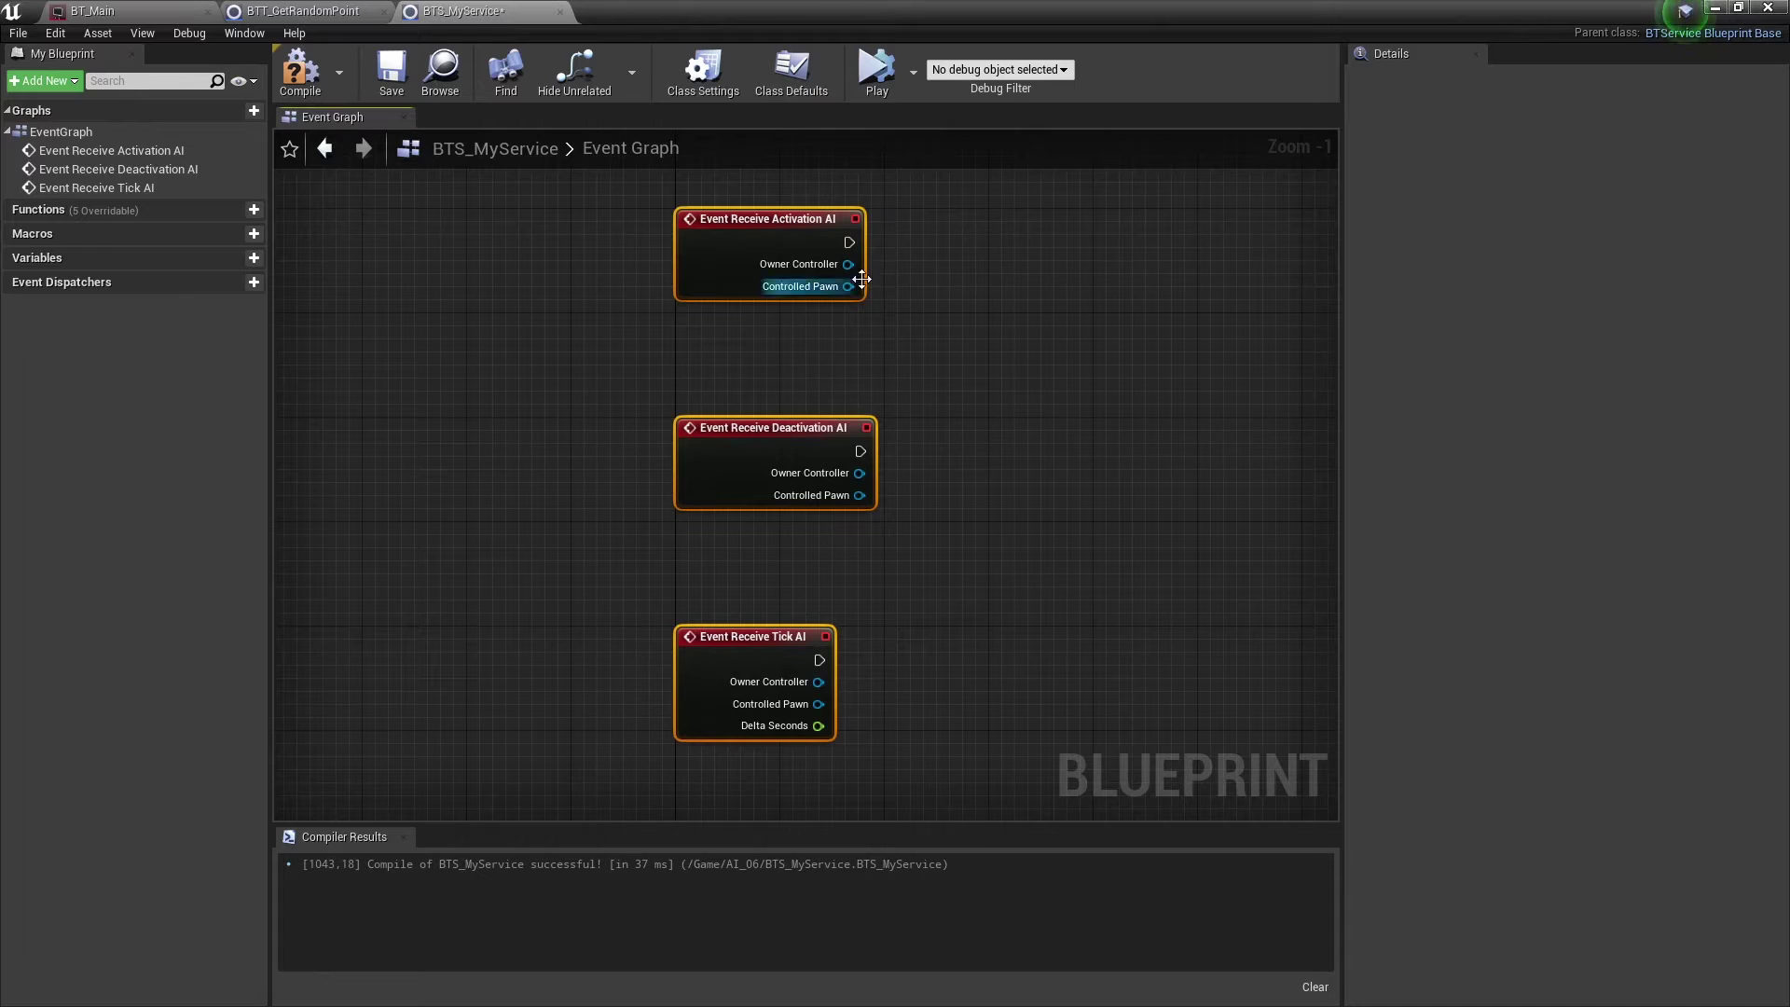
pyautogui.scroll(3, 862, 279)
pyautogui.scroll(3, 877, 233)
pyautogui.moveTo(811, 315)
pyautogui.mouseDown()
pyautogui.moveTo(916, 348)
pyautogui.moveTo(960, 289)
pyautogui.mouseUp()
pyautogui.write('printstr')
pyautogui.press('Return')
pyautogui.click(1105, 363)
pyautogui.write('Hello')
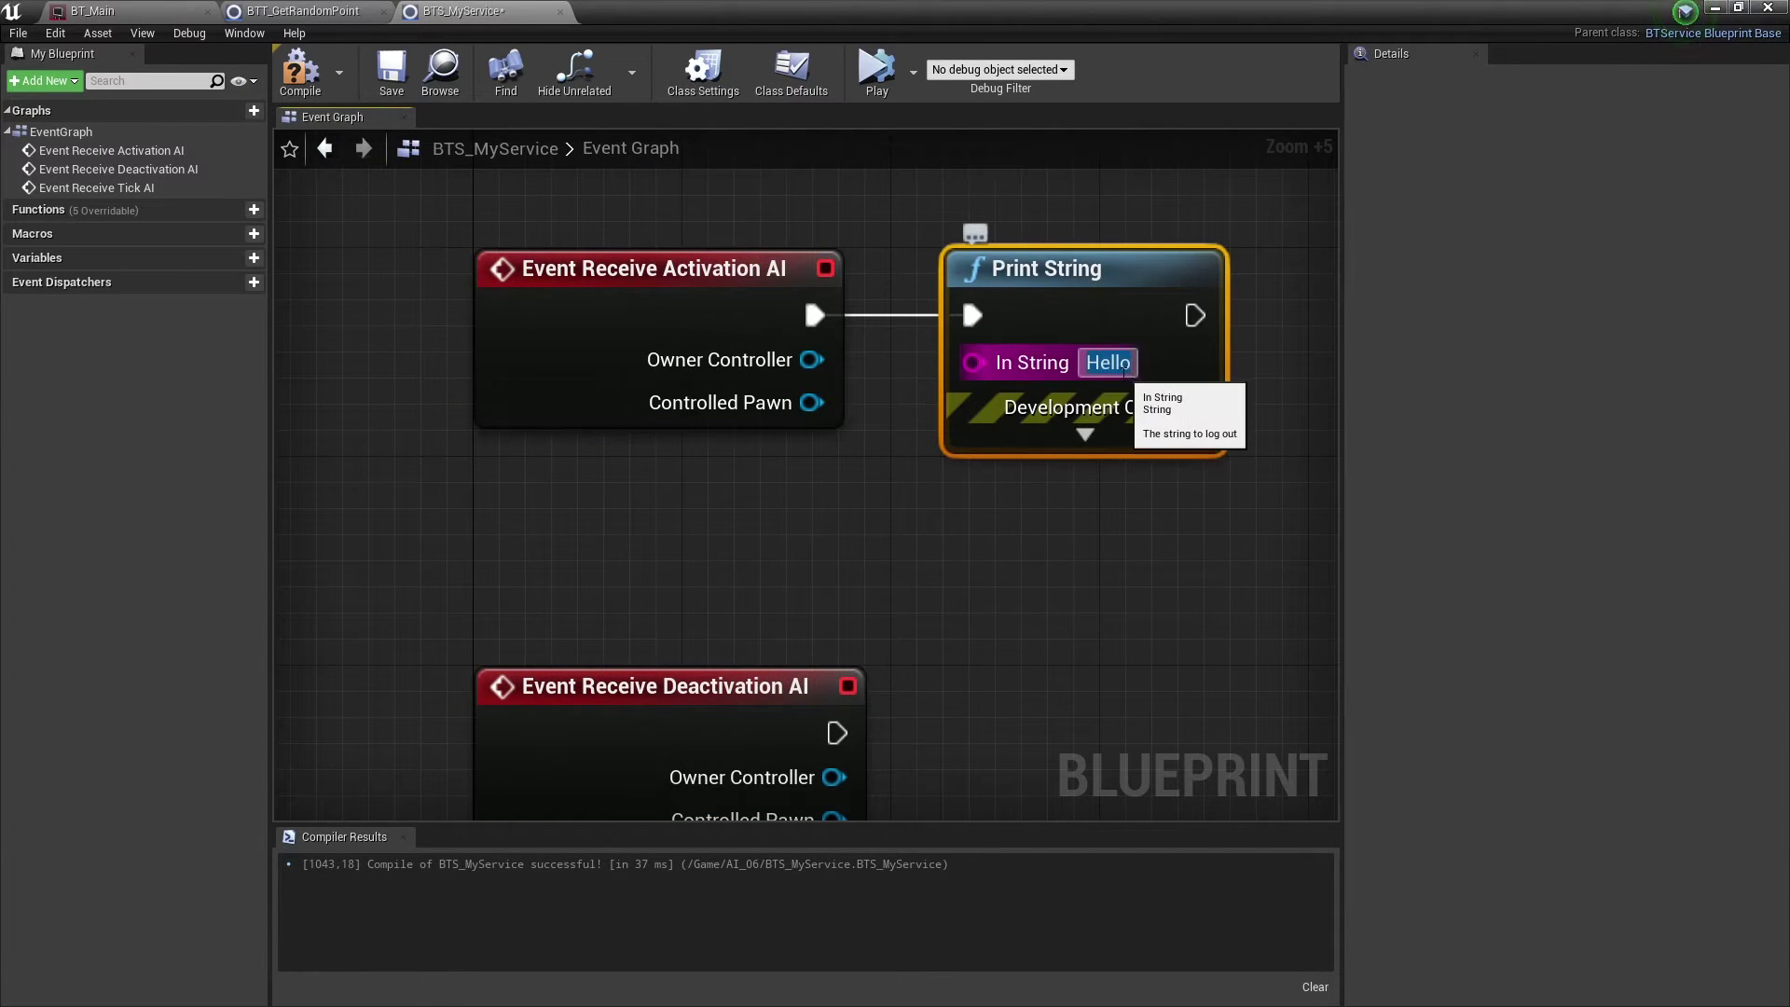
pyautogui.write('START')
pyautogui.press('Return')
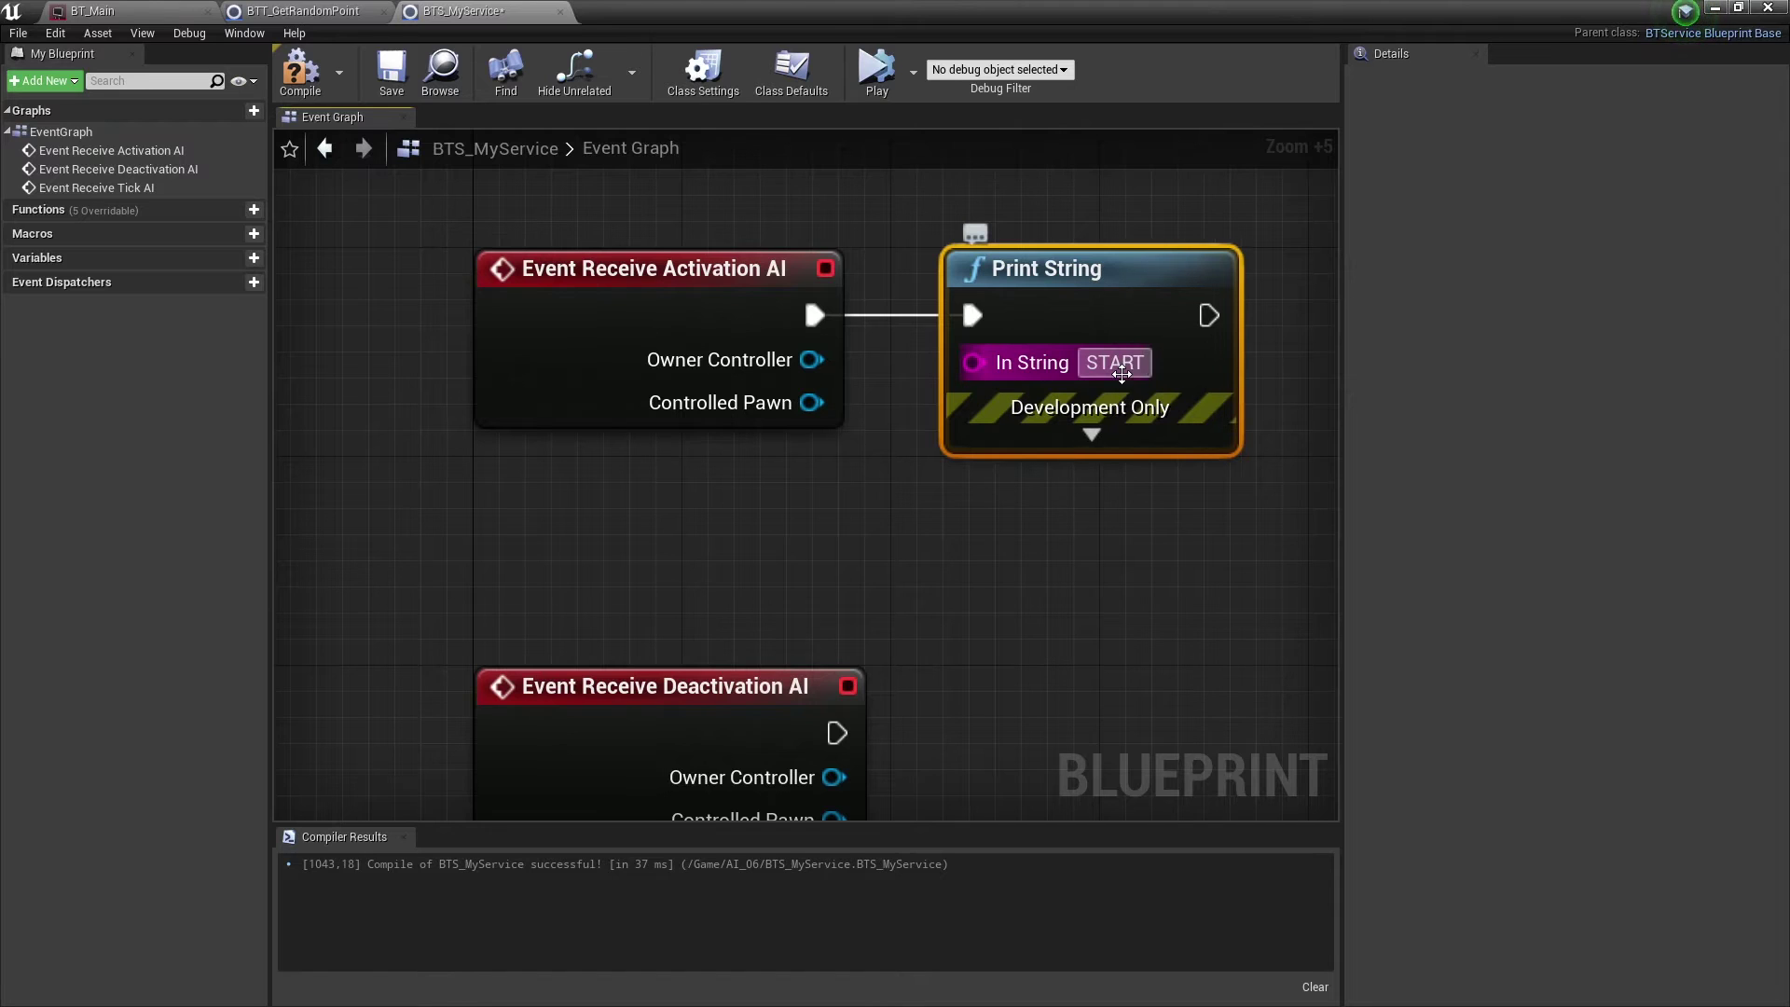
# Attach a Print String to the Deactivation event that prints FINISH
pyautogui.moveTo(1119, 447); pyautogui.dragTo(1119, 273, button='right')
pyautogui.moveTo(835, 559); pyautogui.dragTo(995, 568)
pyautogui.write('print')
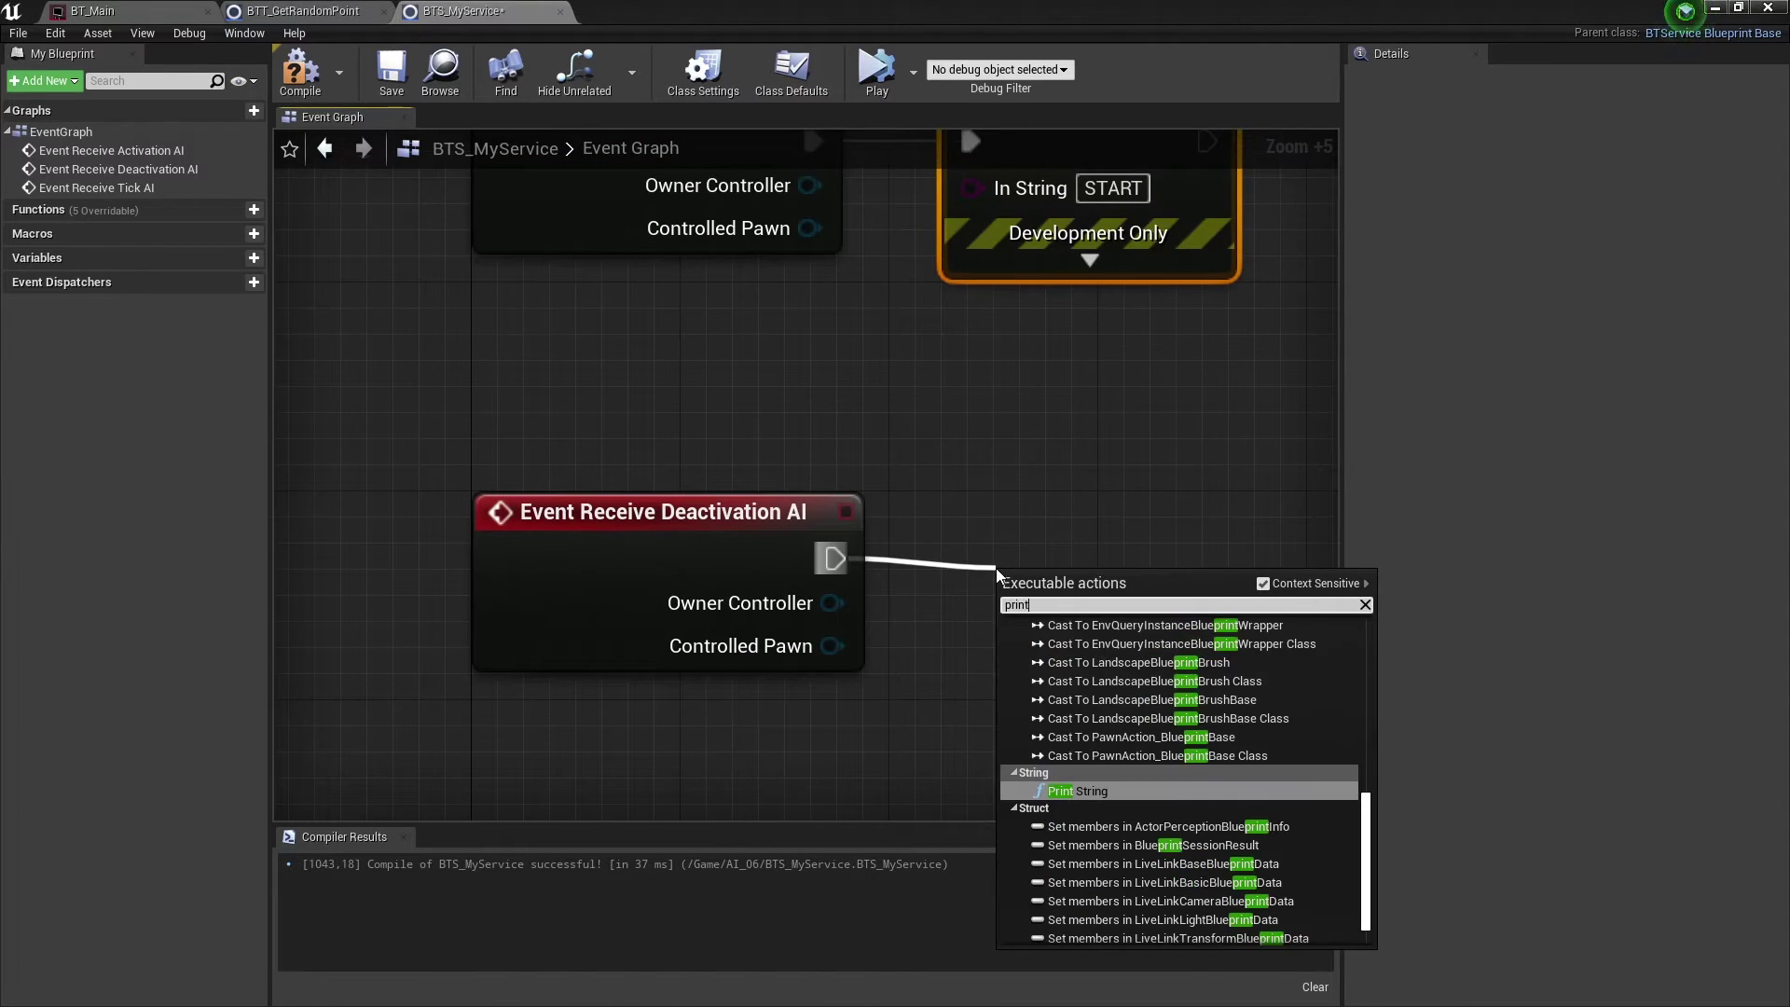
pyautogui.press('Return')
pyautogui.click(1135, 579)
pyautogui.write('FINISH')
pyautogui.press('Return')
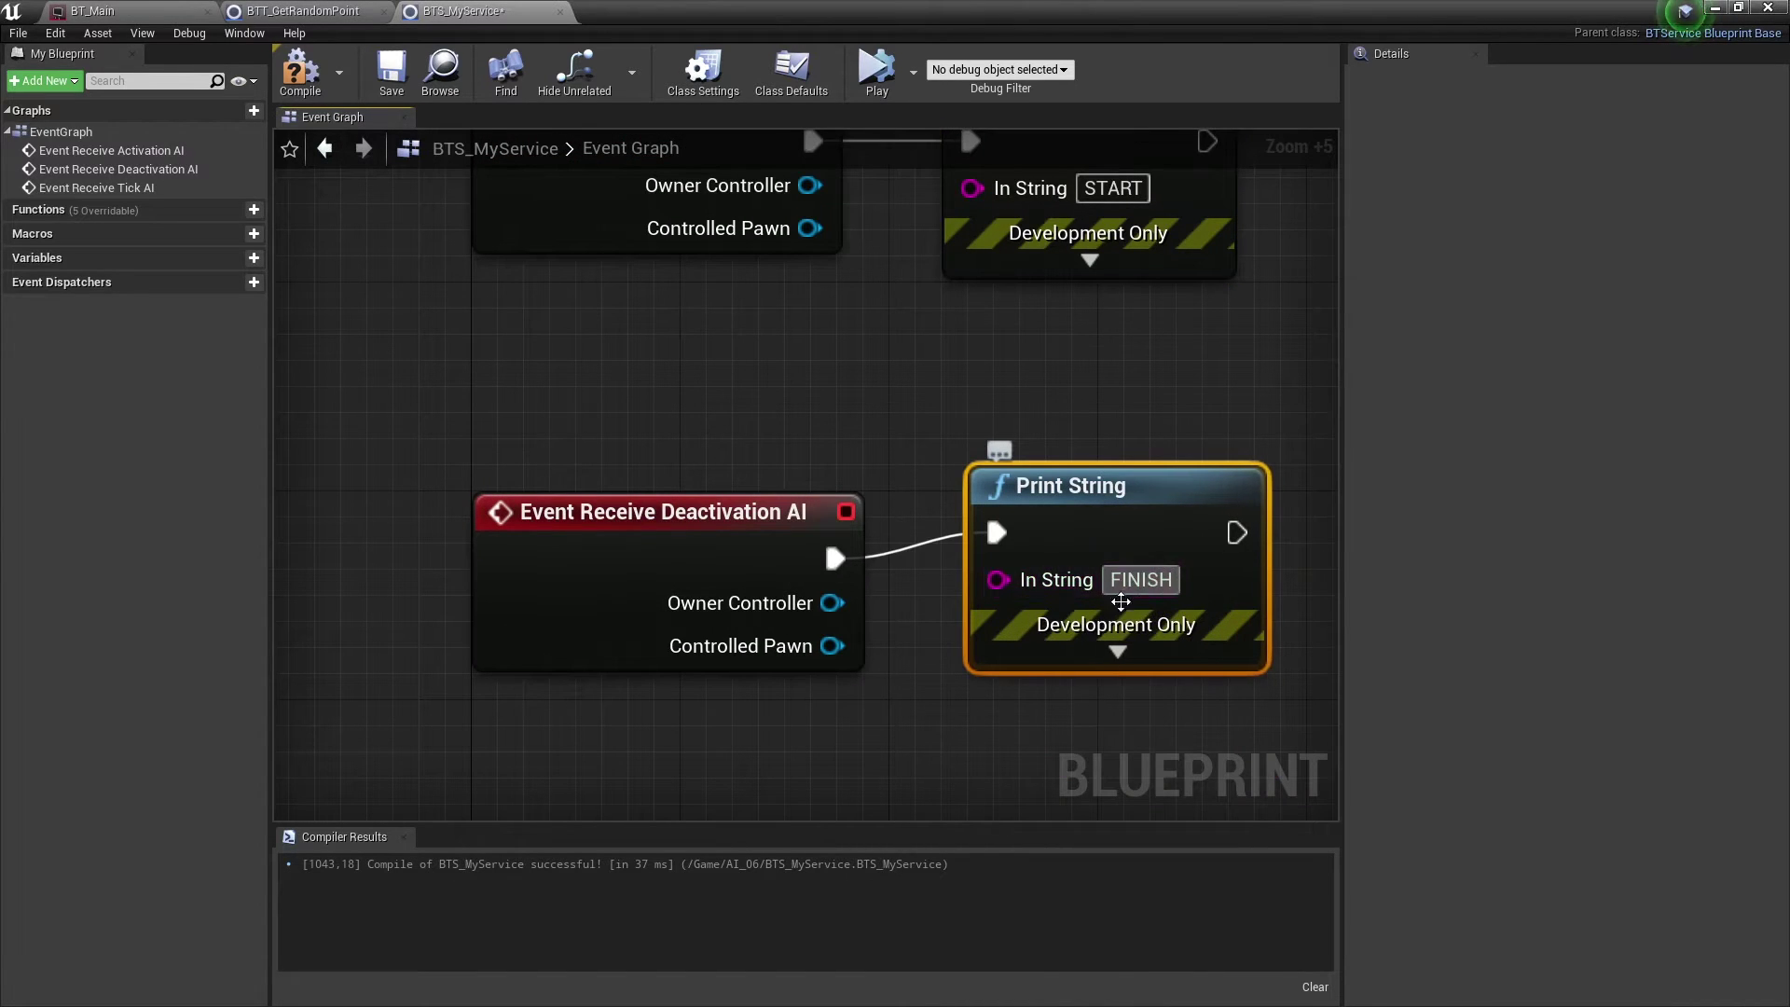
# Print Tick AI's Delta Seconds through a Print String, then compile BTS_MyService
pyautogui.moveTo(1120, 602); pyautogui.dragTo(1025, 309, button='right')
pyautogui.moveTo(1026, 653); pyautogui.dragTo(1026, 487, button='right')
pyautogui.moveTo(839, 515); pyautogui.dragTo(1048, 520)
pyautogui.write('print')
pyautogui.press('Return')
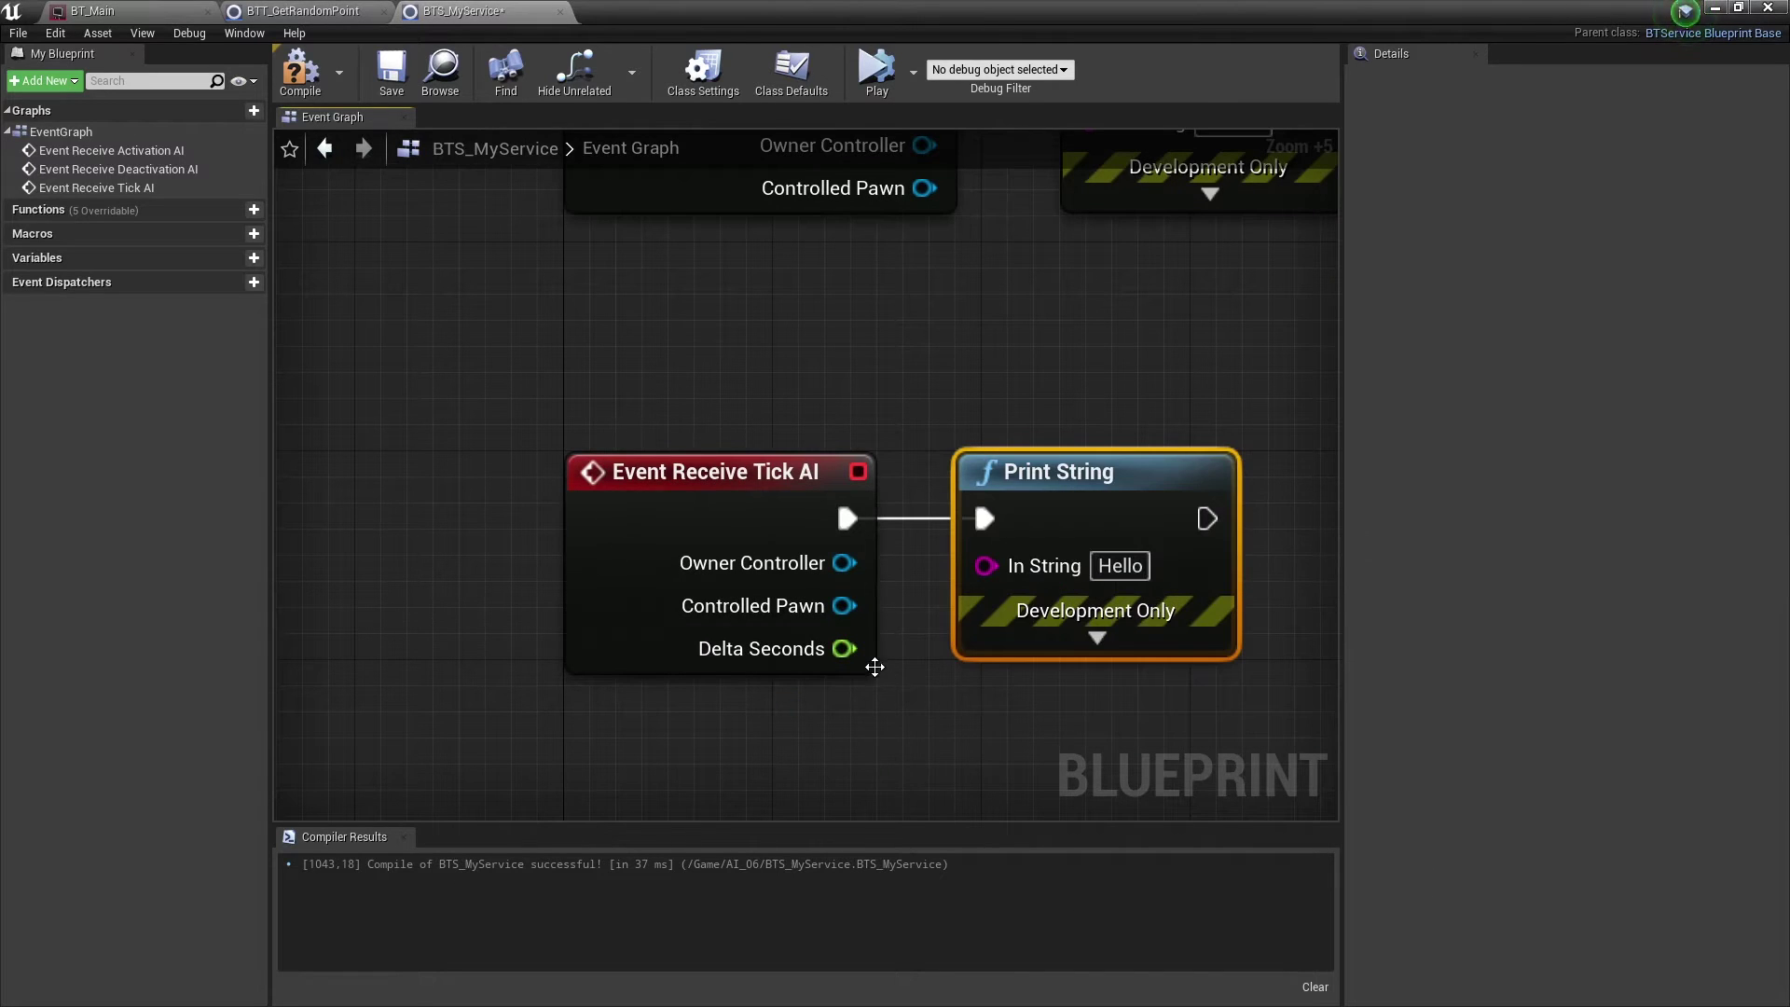
pyautogui.moveTo(845, 648); pyautogui.dragTo(986, 565)
pyautogui.moveTo(1044, 472); pyautogui.dragTo(1227, 445)
pyautogui.moveTo(909, 509)
pyautogui.mouseDown()
pyautogui.moveTo(1055, 627)
pyautogui.moveTo(1055, 653)
pyautogui.mouseUp()
pyautogui.click(792, 72)
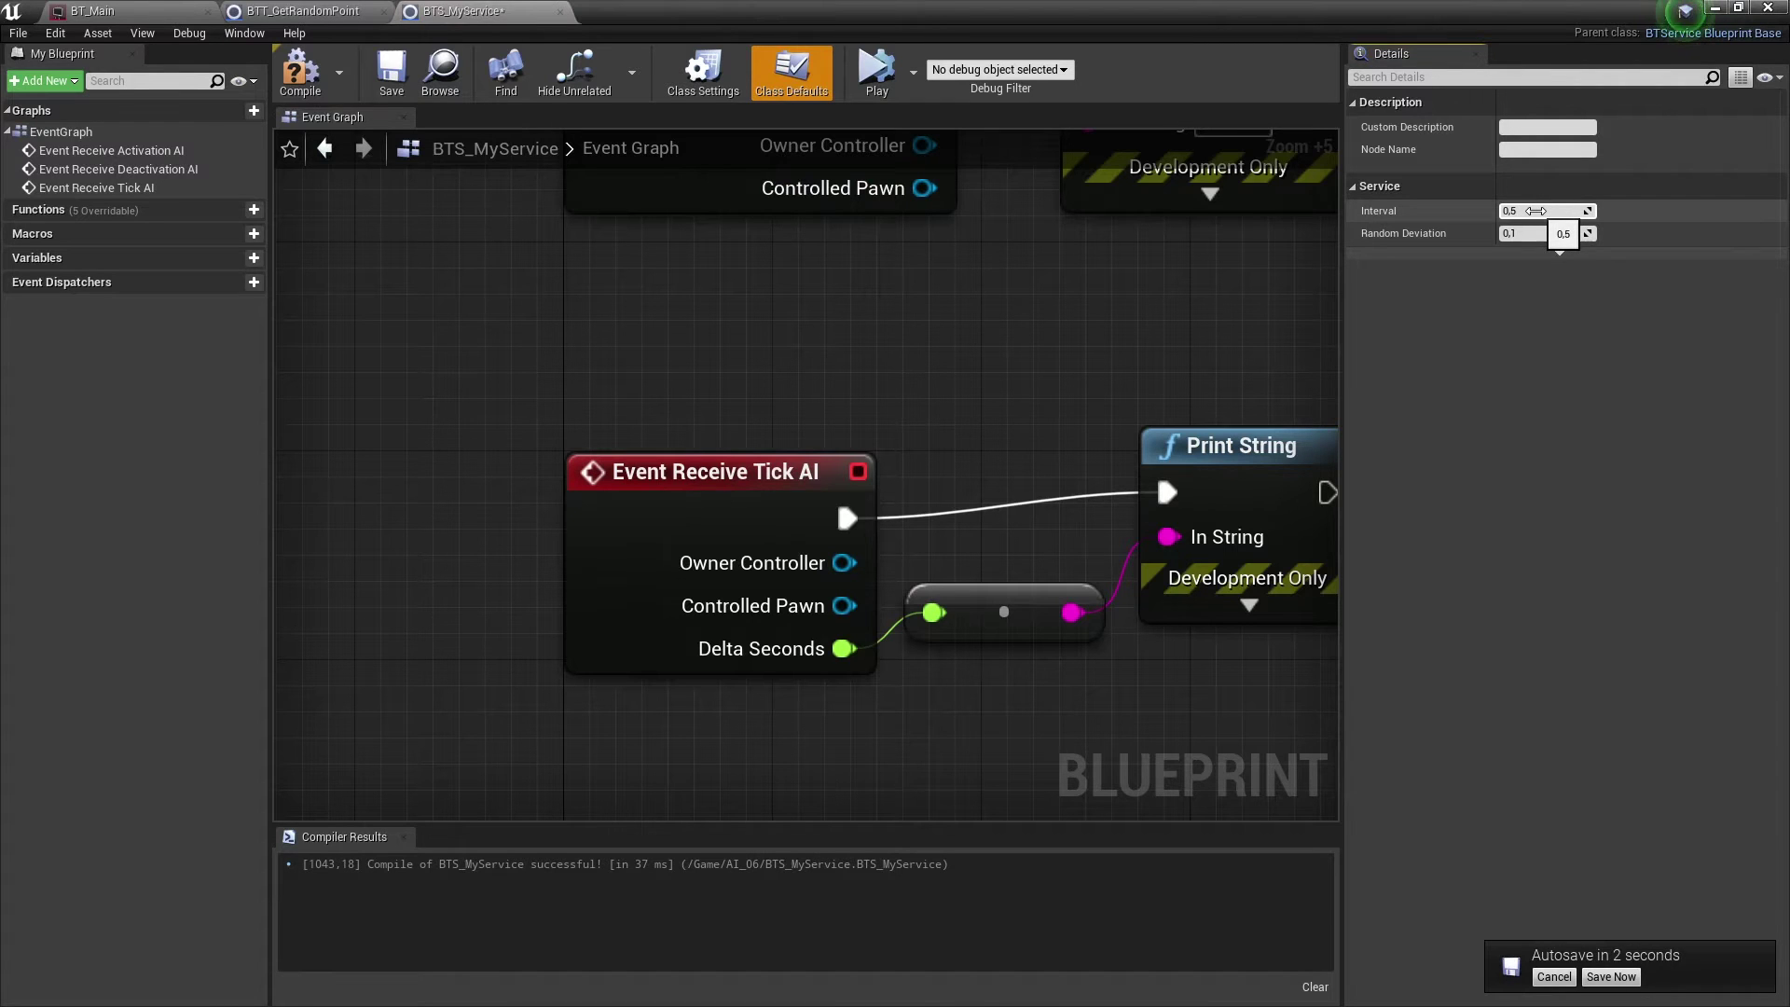
pyautogui.scroll(-6, 1009, 427)
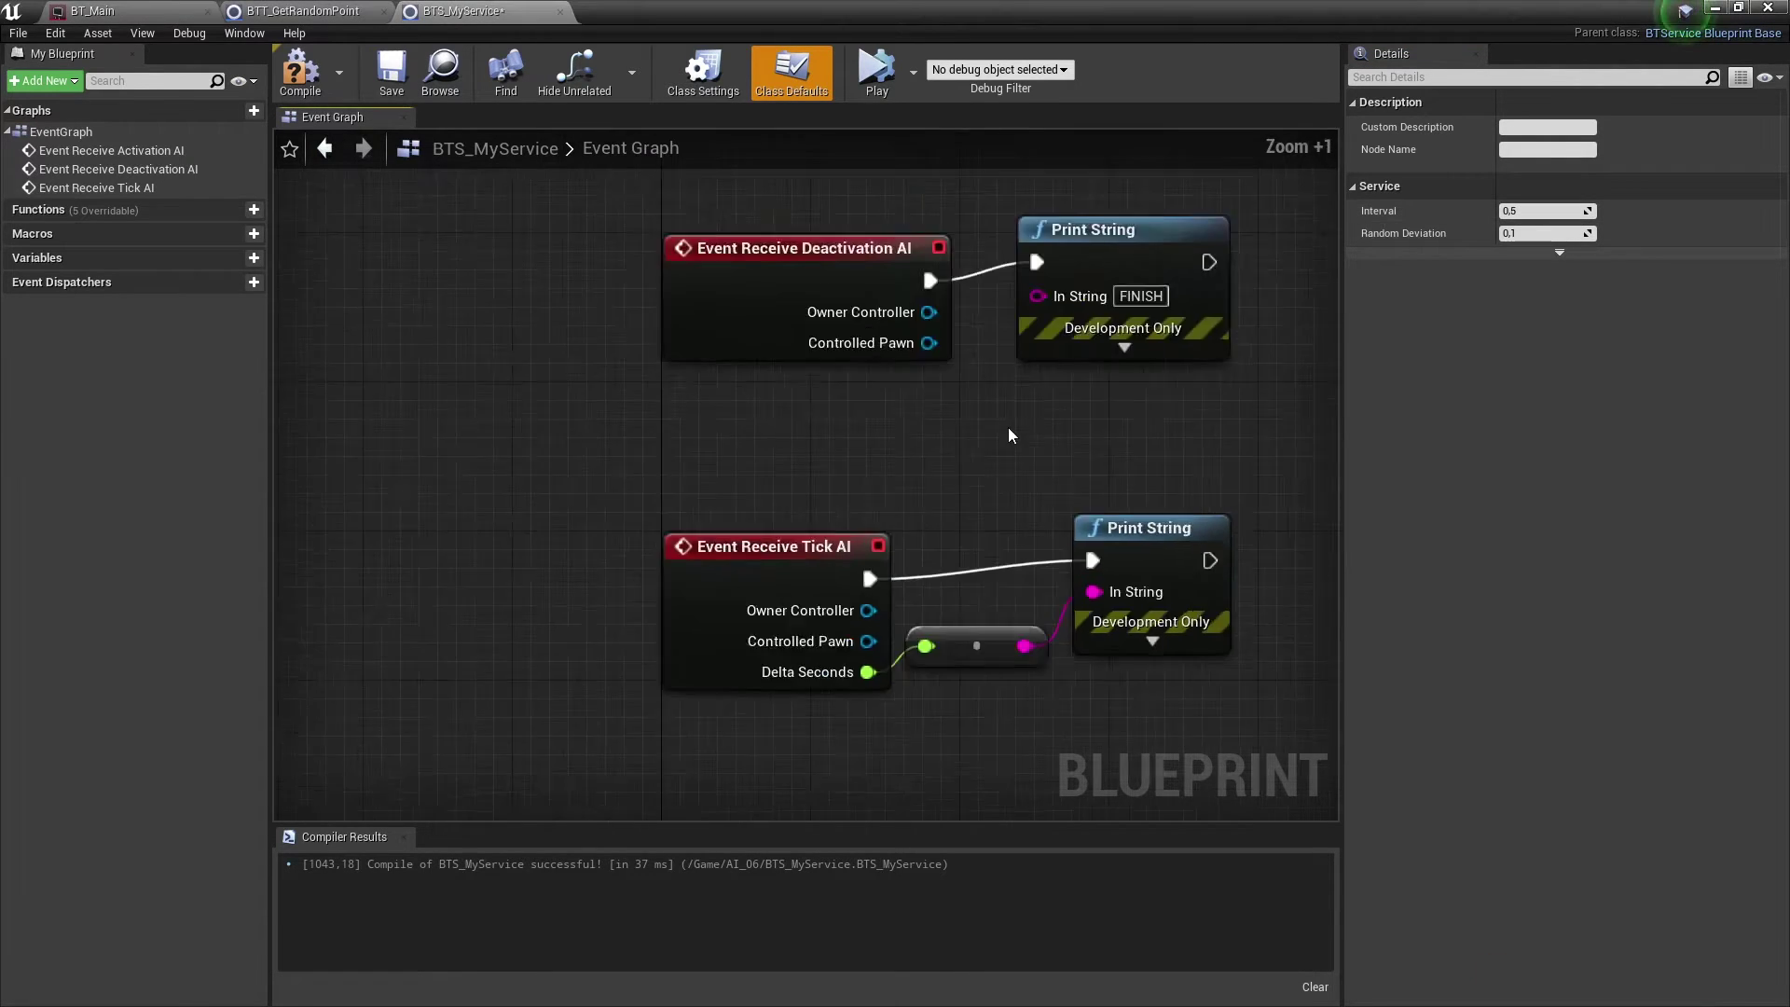
pyautogui.click(317, 83)
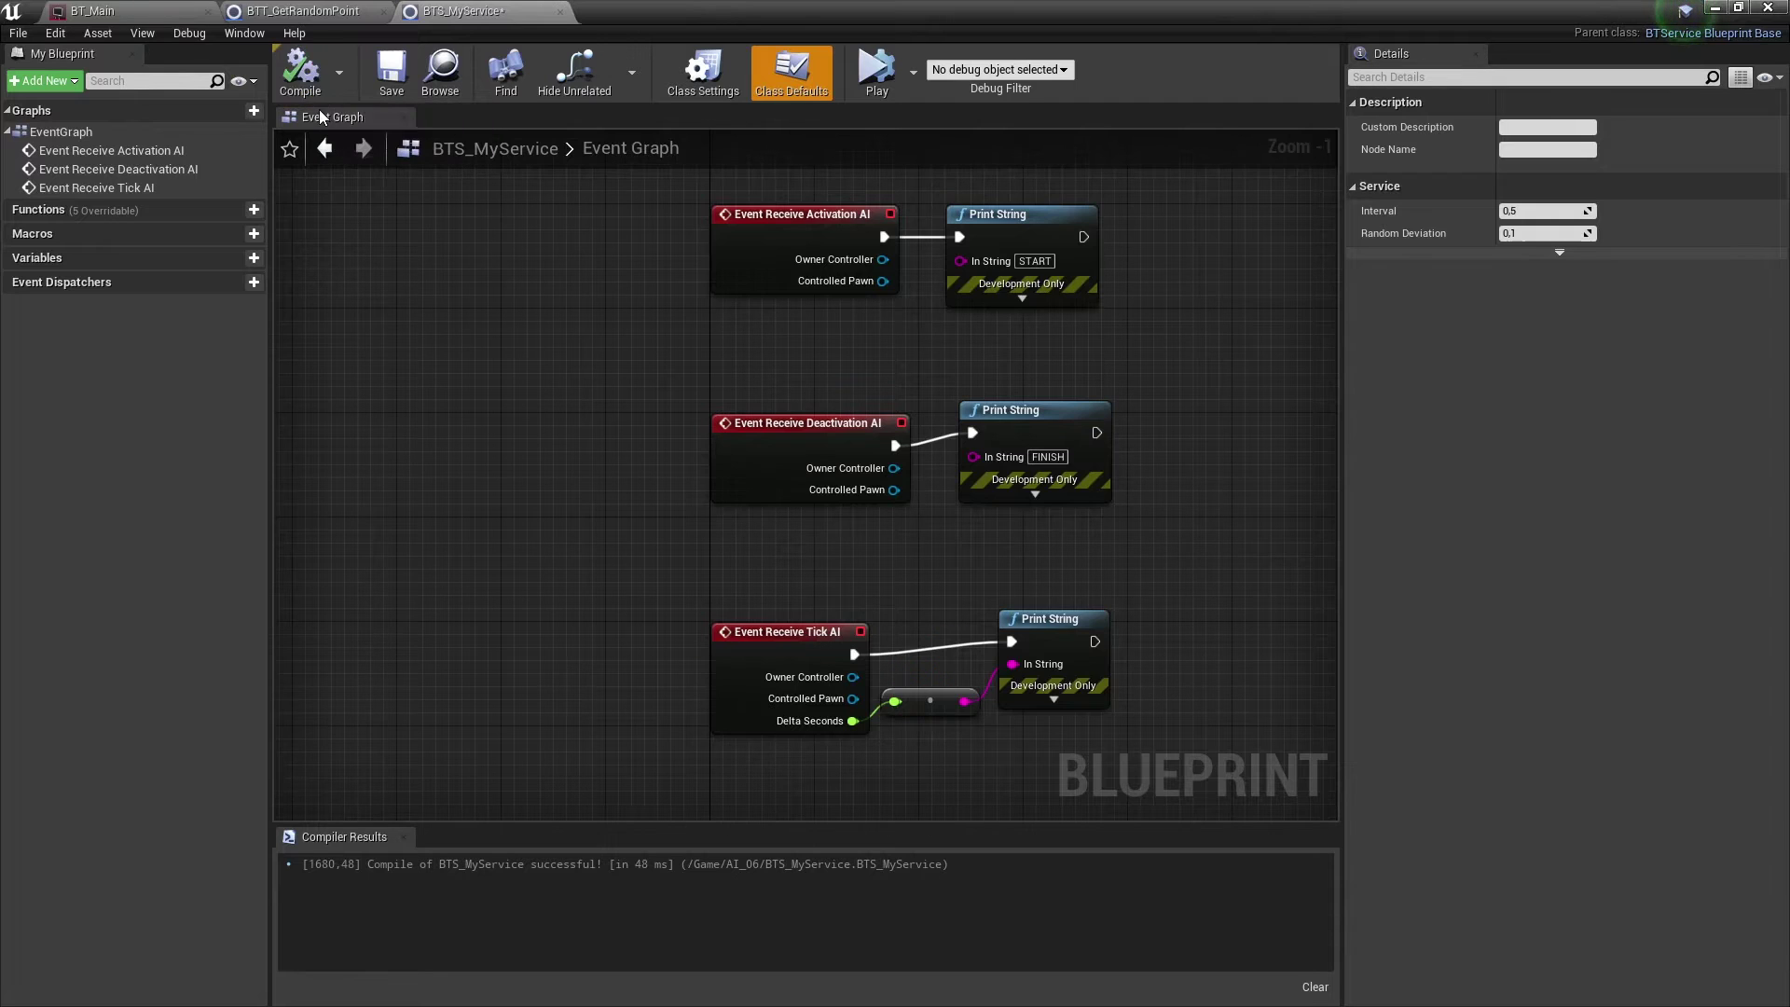
# Delete the old tasks under BT_Main's Sequence and add a Wait task in their place
pyautogui.click(144, 9)
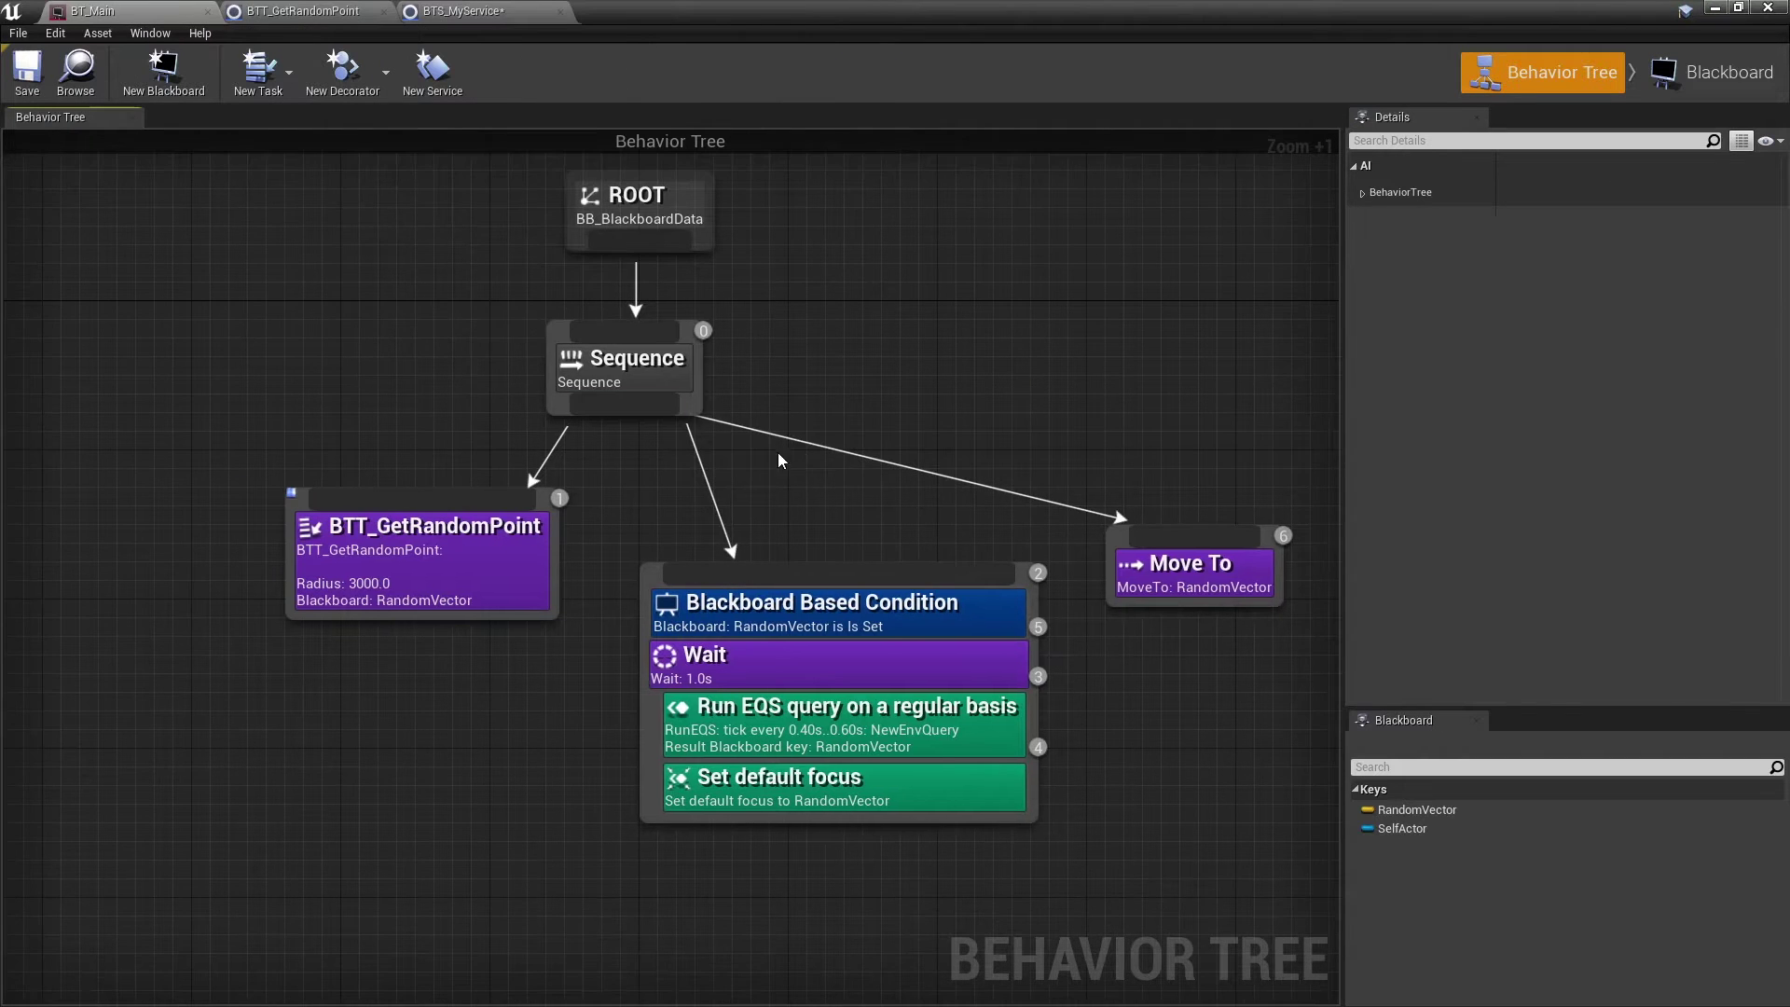
pyautogui.moveTo(761, 498); pyautogui.dragTo(1227, 702)
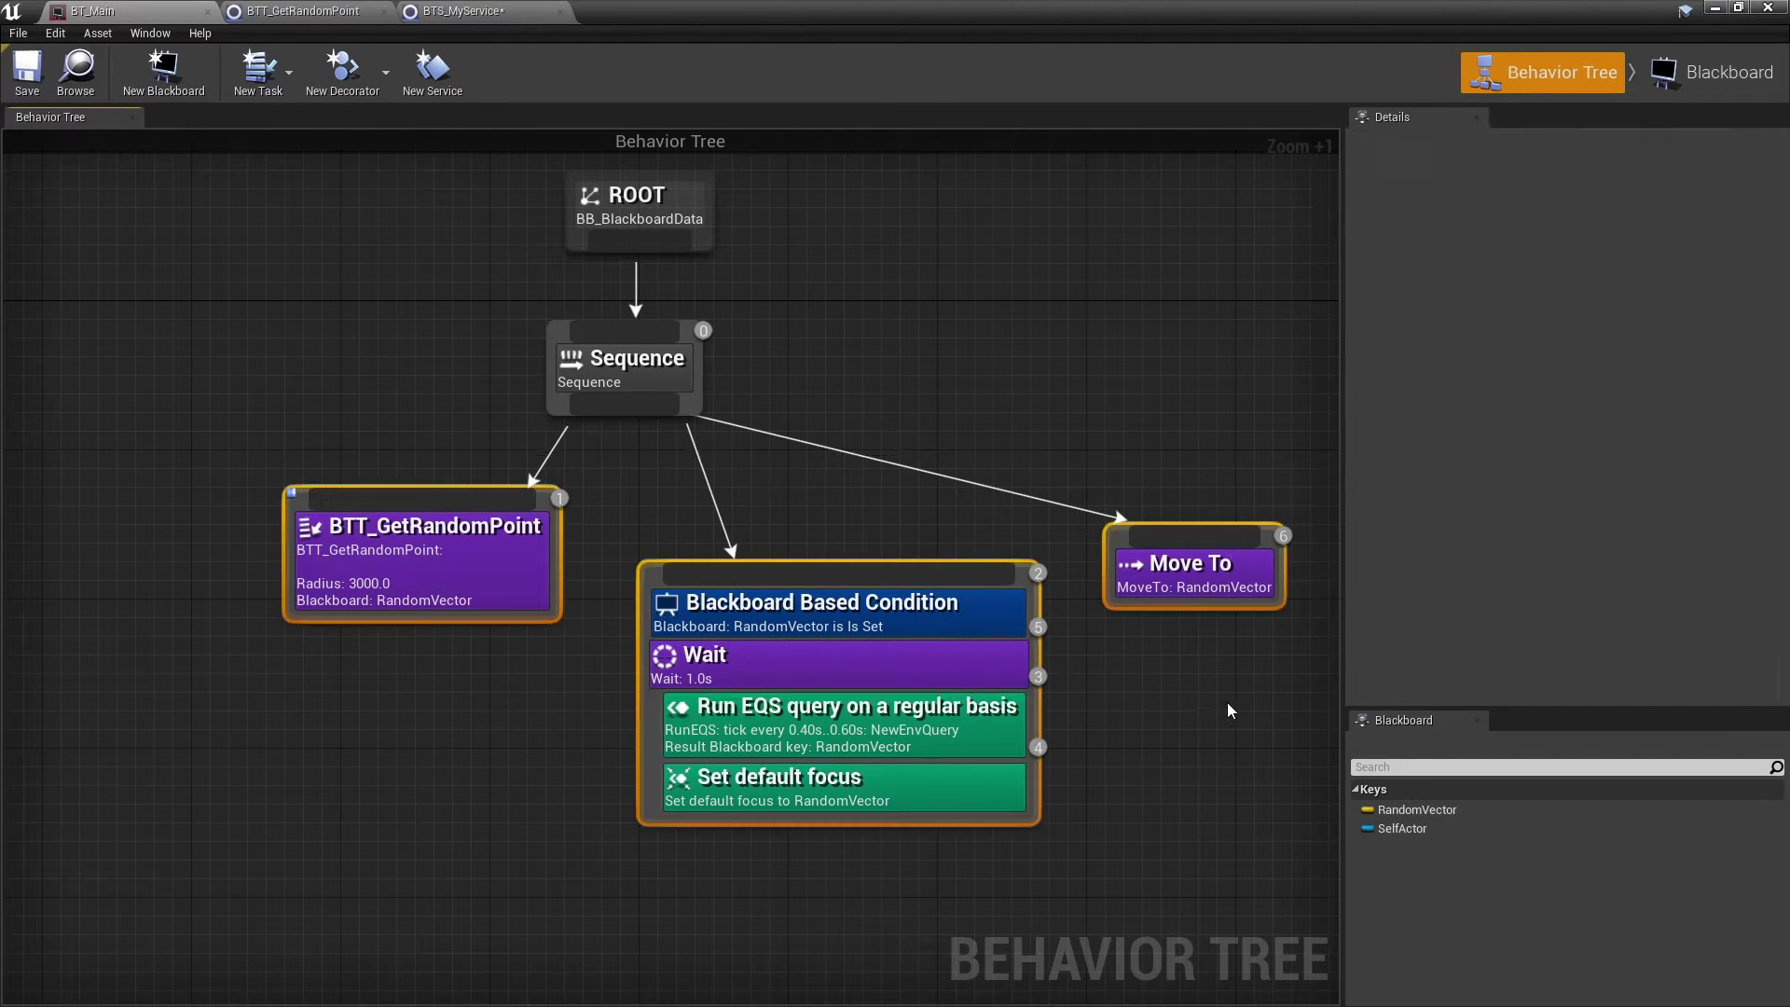
pyautogui.press('Delete')
pyautogui.moveTo(599, 413); pyautogui.dragTo(611, 513)
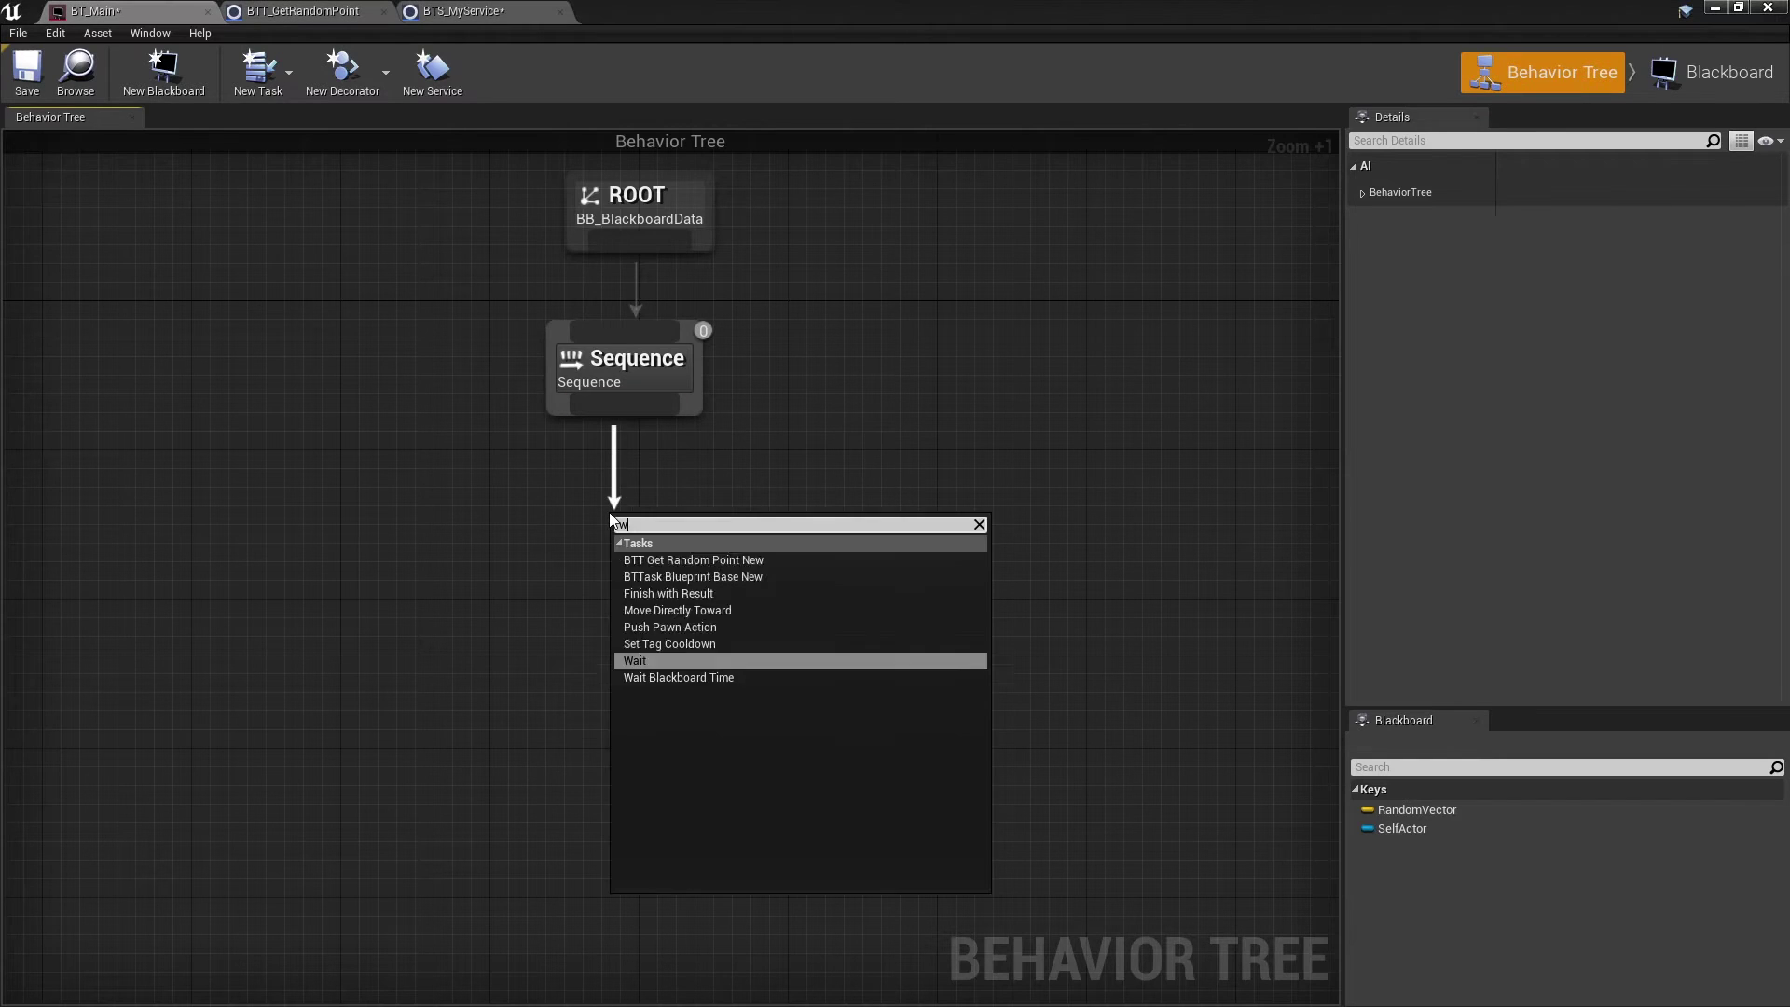
pyautogui.write('wait')
pyautogui.press('Return')
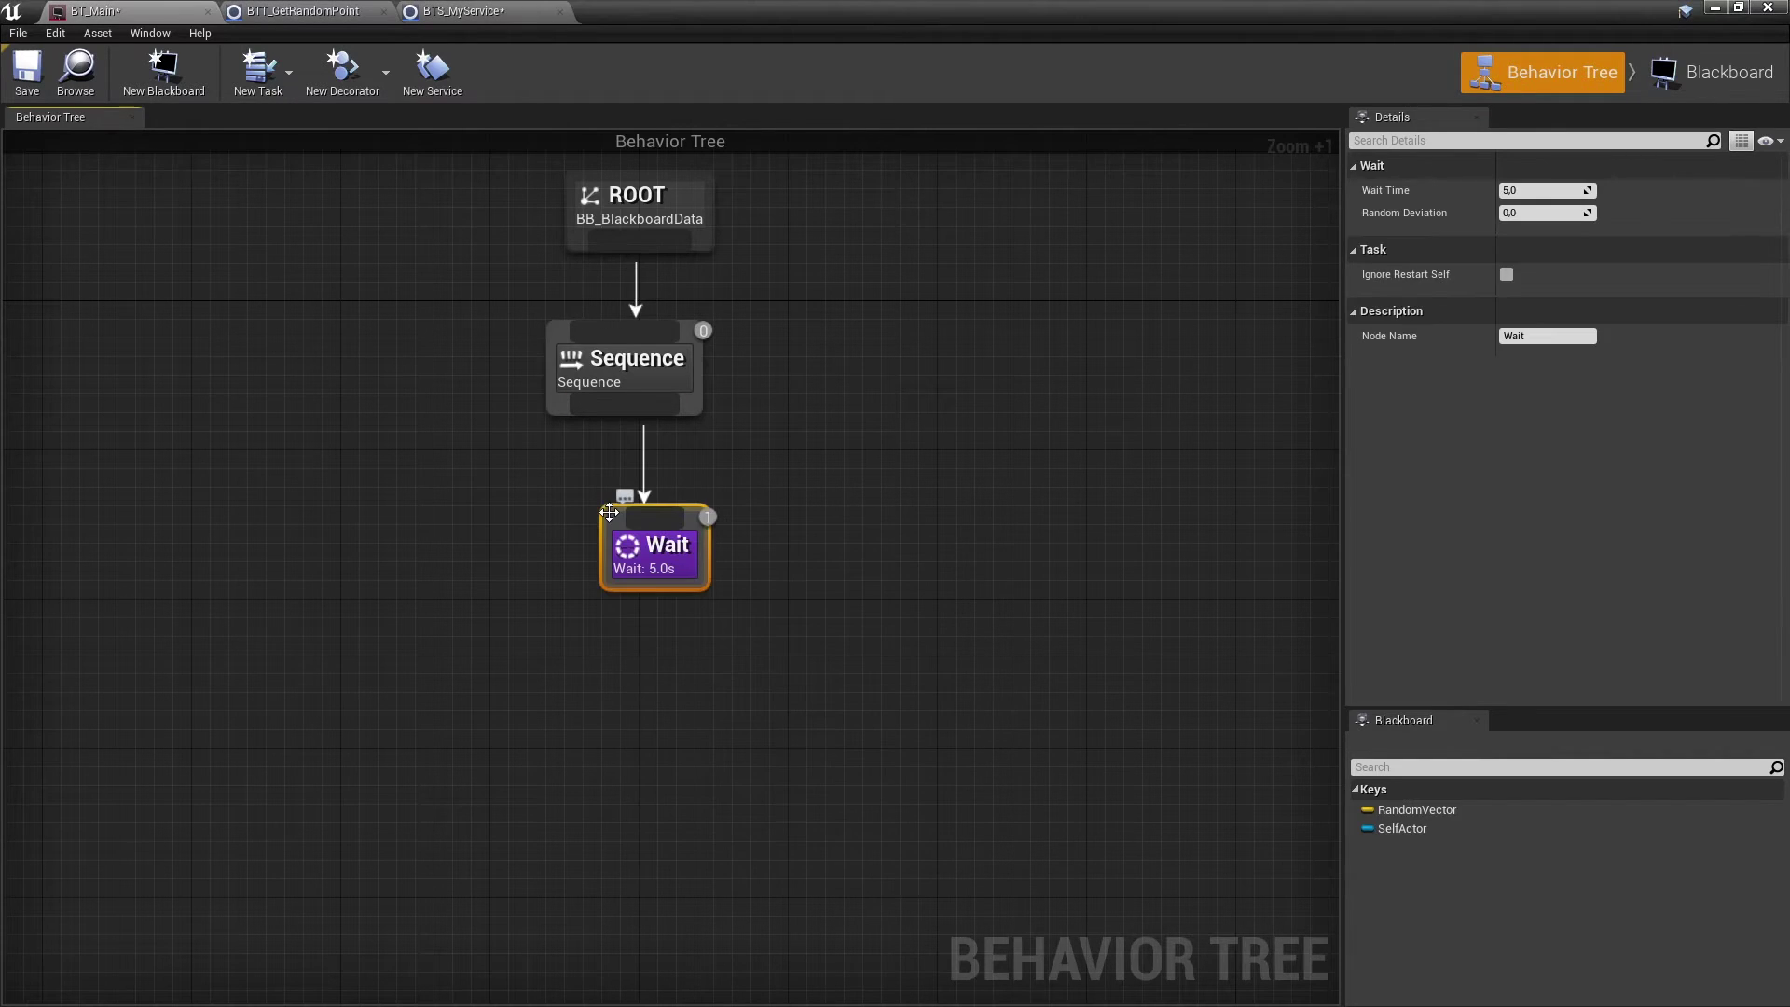
pyautogui.moveTo(610, 512); pyautogui.dragTo(592, 511)
# Attach the BTS_MyService service to the 5.0s Wait task
pyautogui.rightClick(638, 565)
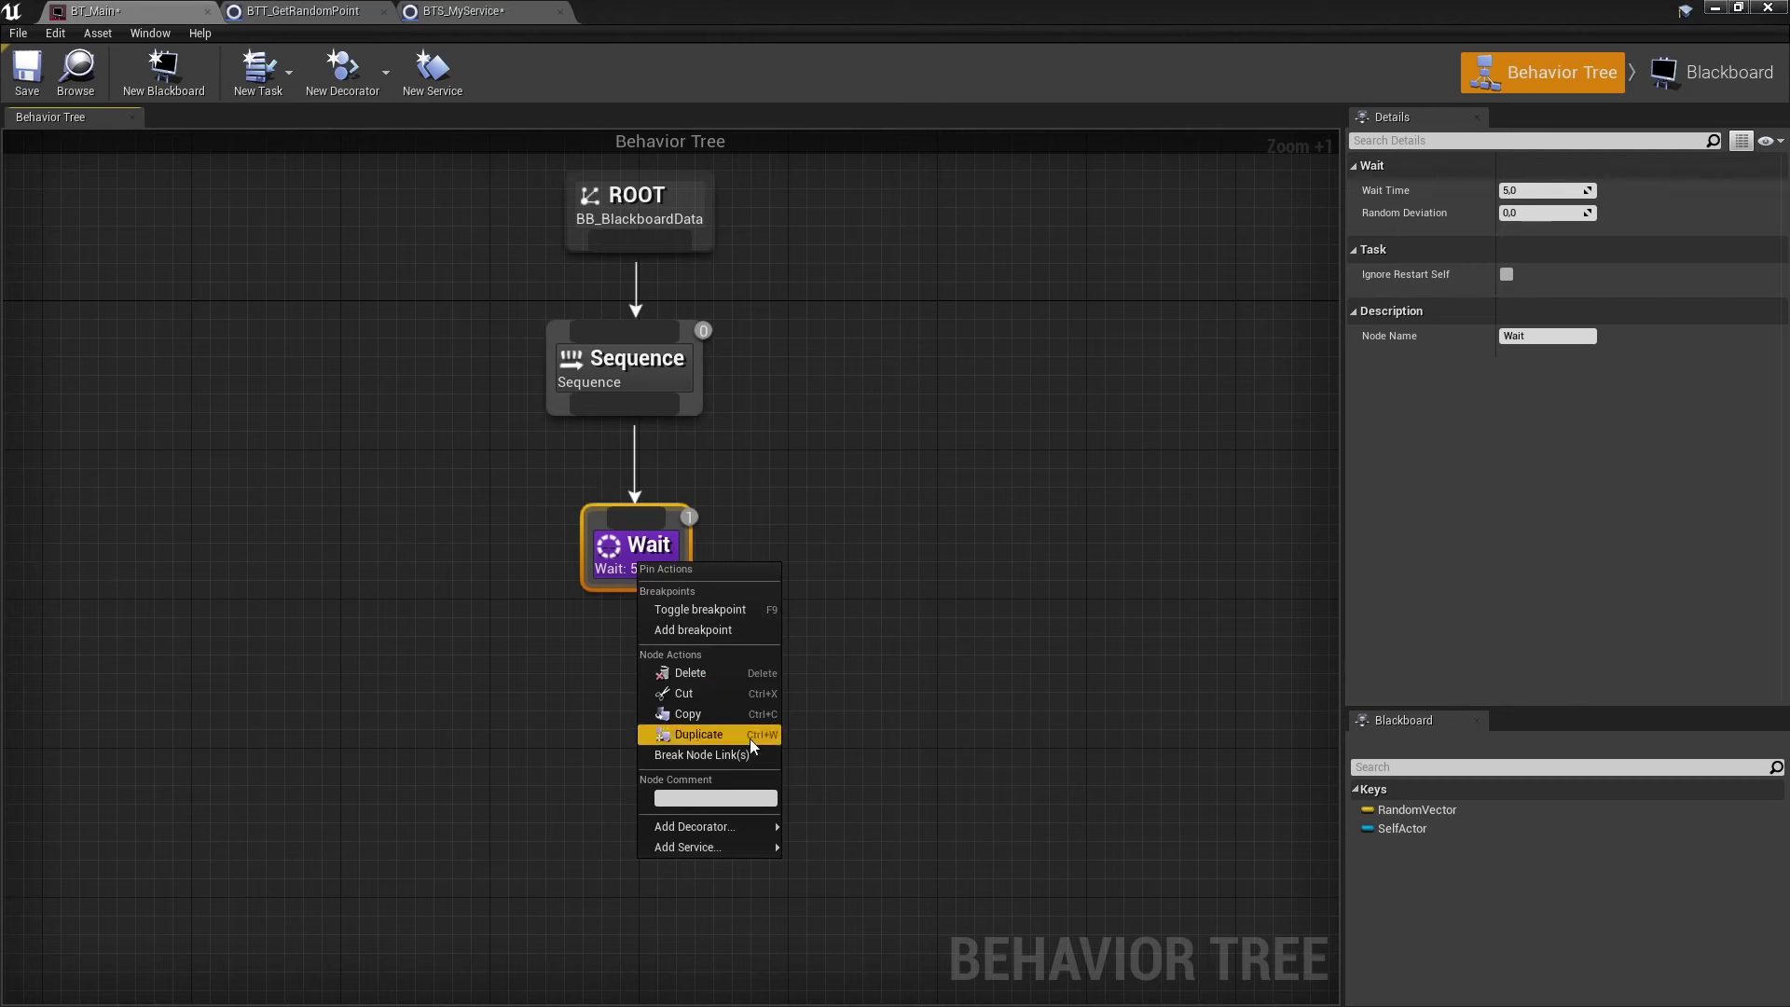
pyautogui.moveTo(742, 848)
pyautogui.click(869, 869)
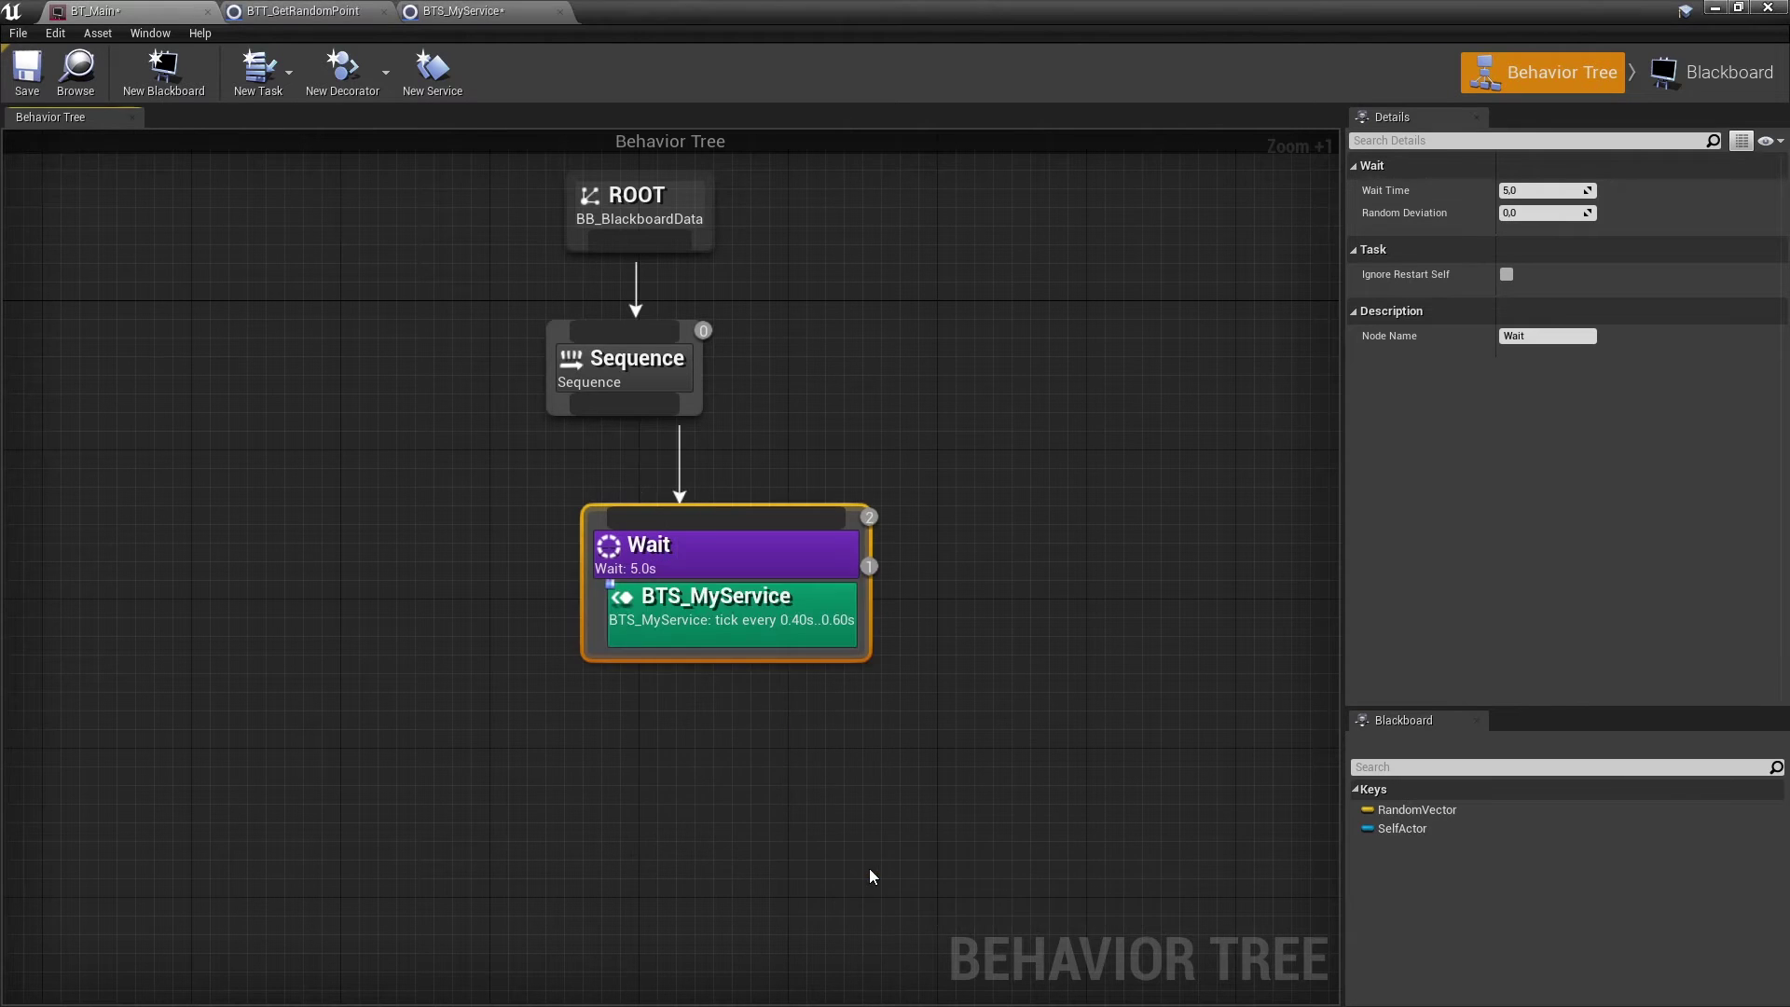
pyautogui.moveTo(868, 673); pyautogui.dragTo(988, 741, button='right')
pyautogui.click(774, 701)
pyautogui.click(789, 636)
pyautogui.moveTo(789, 636); pyautogui.dragTo(714, 636)
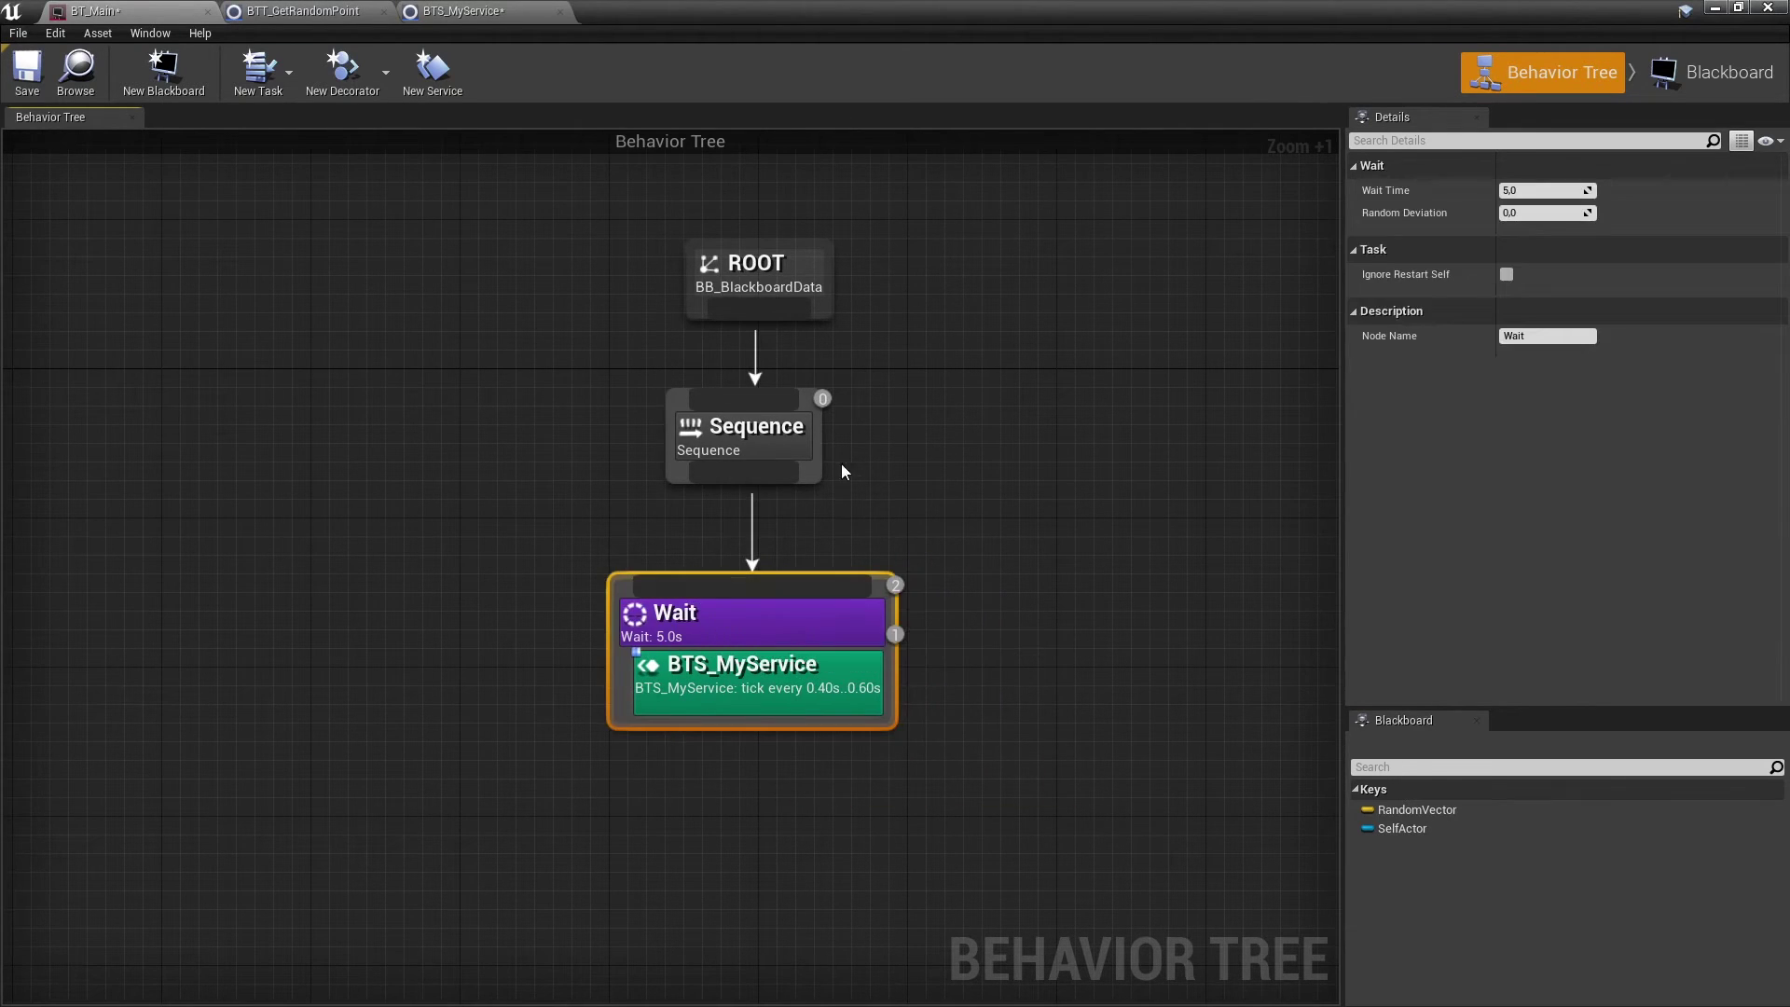
# Add a second Wait task as the Sequence's first child
pyautogui.moveTo(746, 485); pyautogui.dragTo(472, 565)
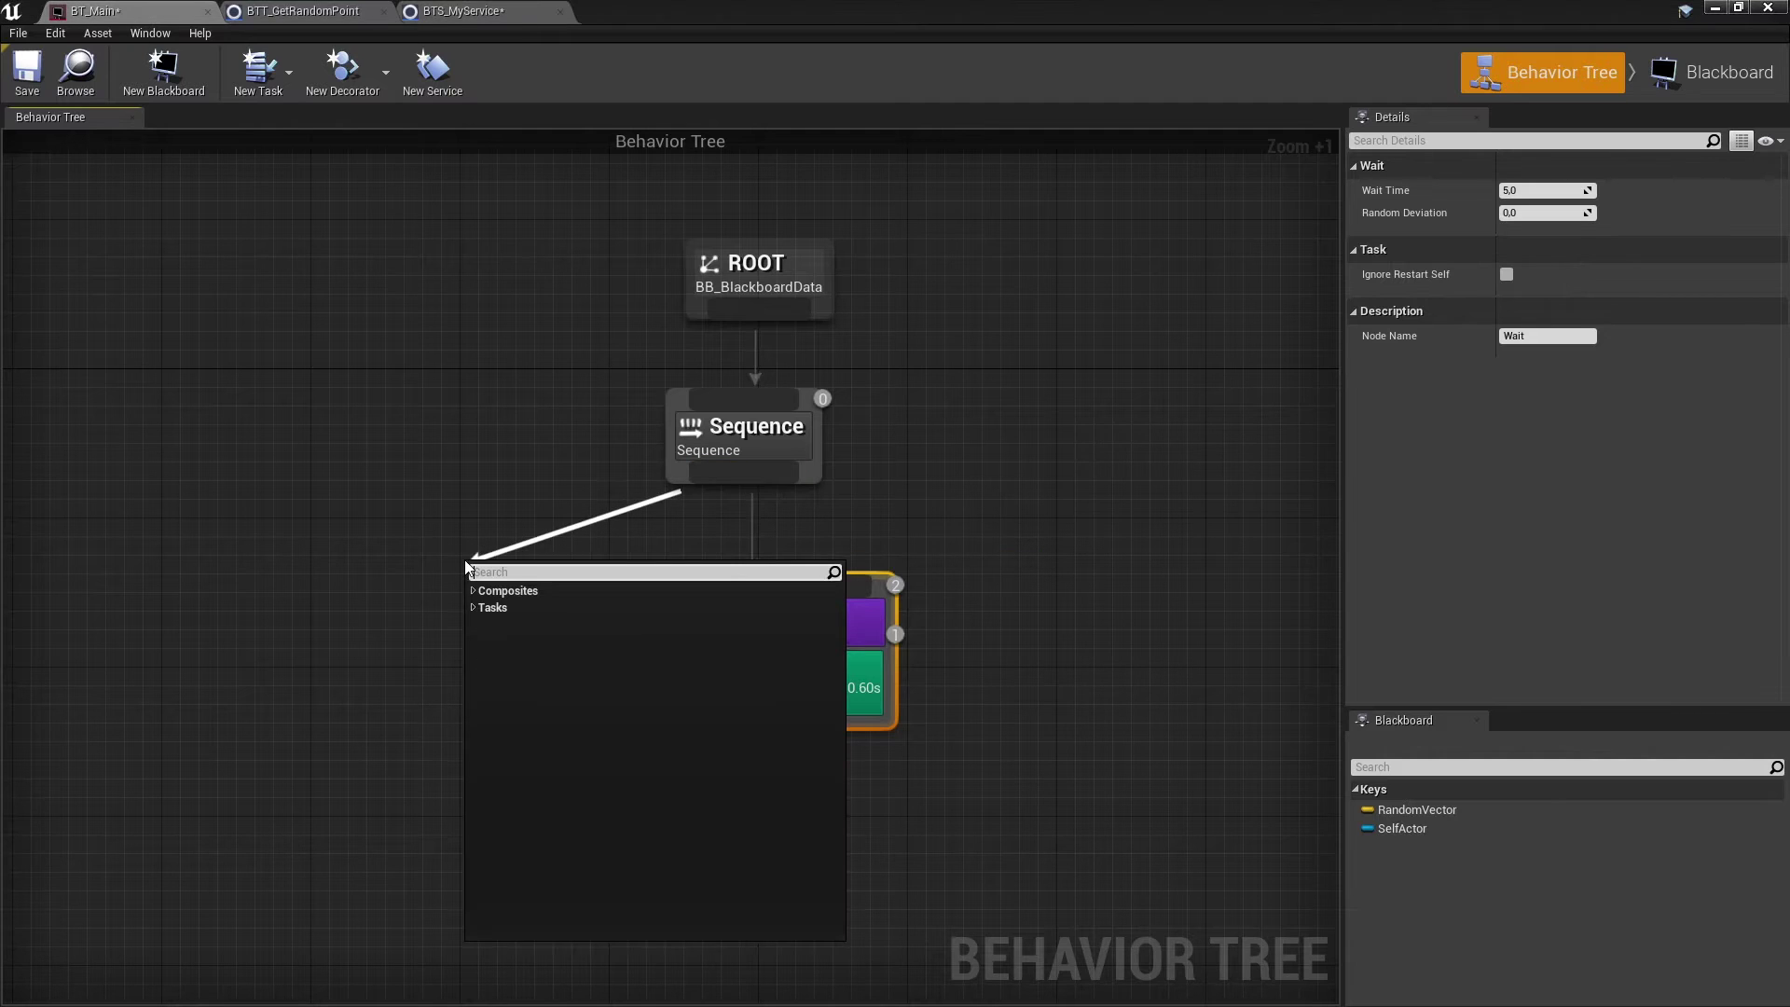
pyautogui.write('wait')
pyautogui.press('Return')
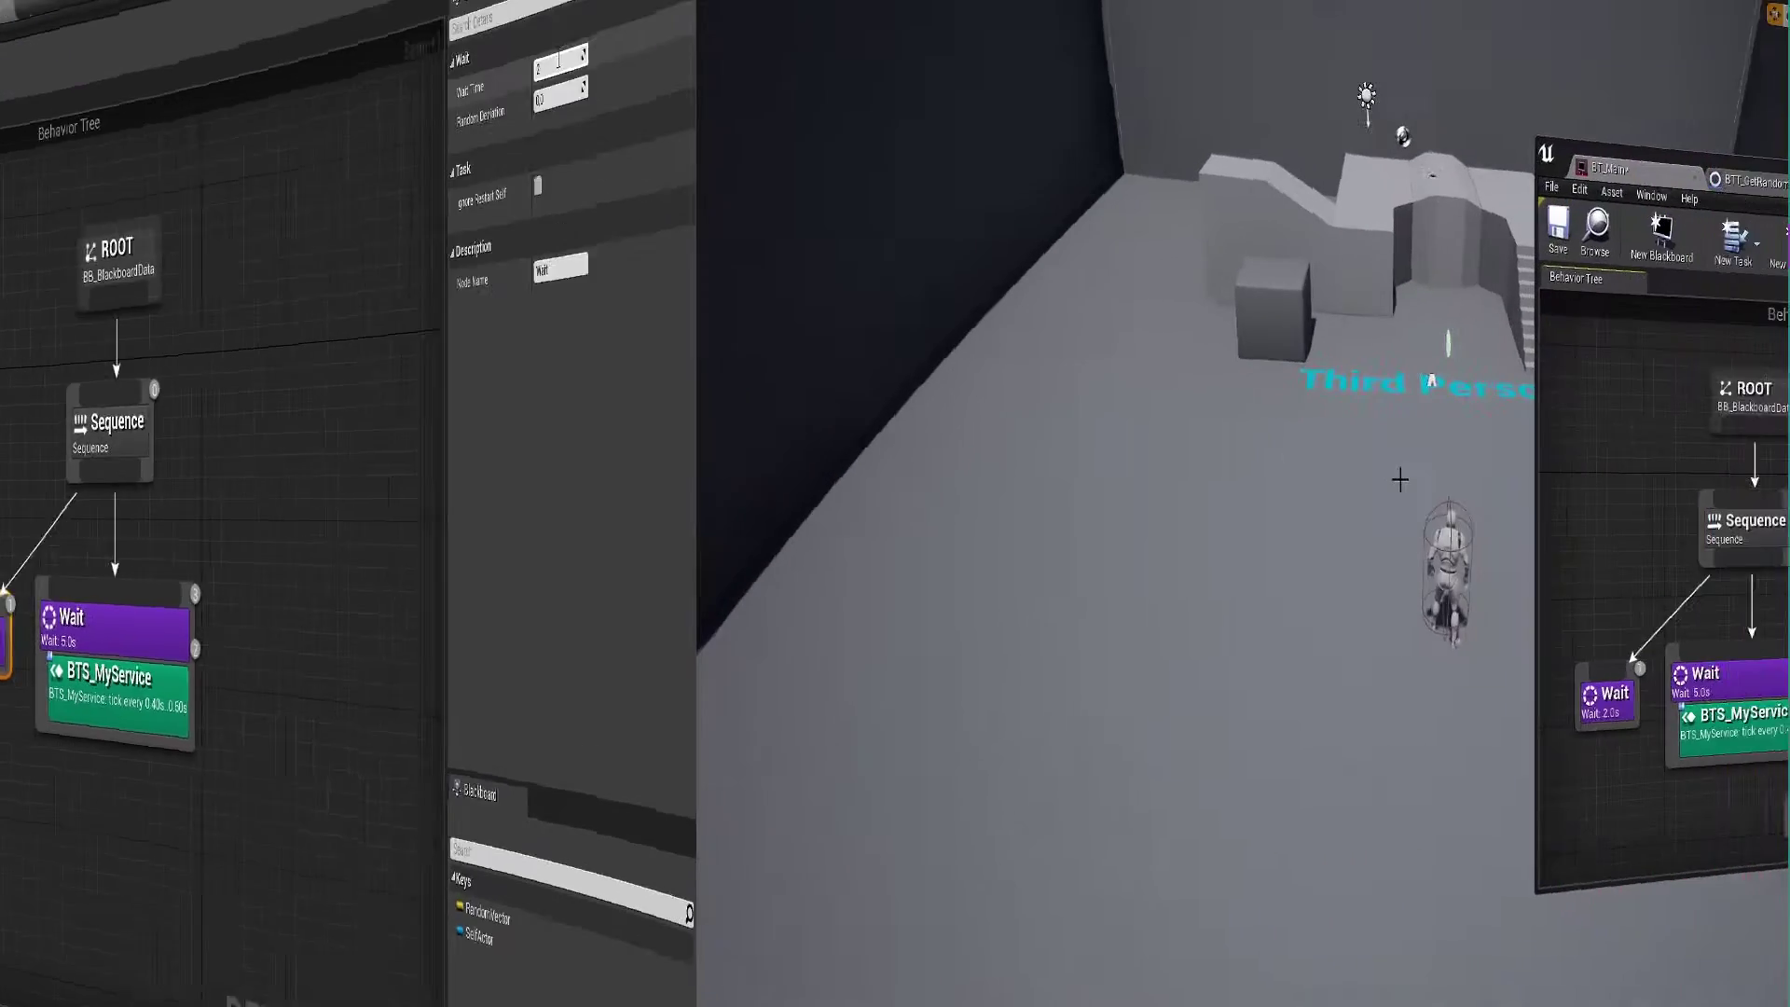
# Simulate the level to watch START/FINISH output, then check BTS_MyService's Interval and Random Deviation
pyautogui.hotkey('alt', 's')
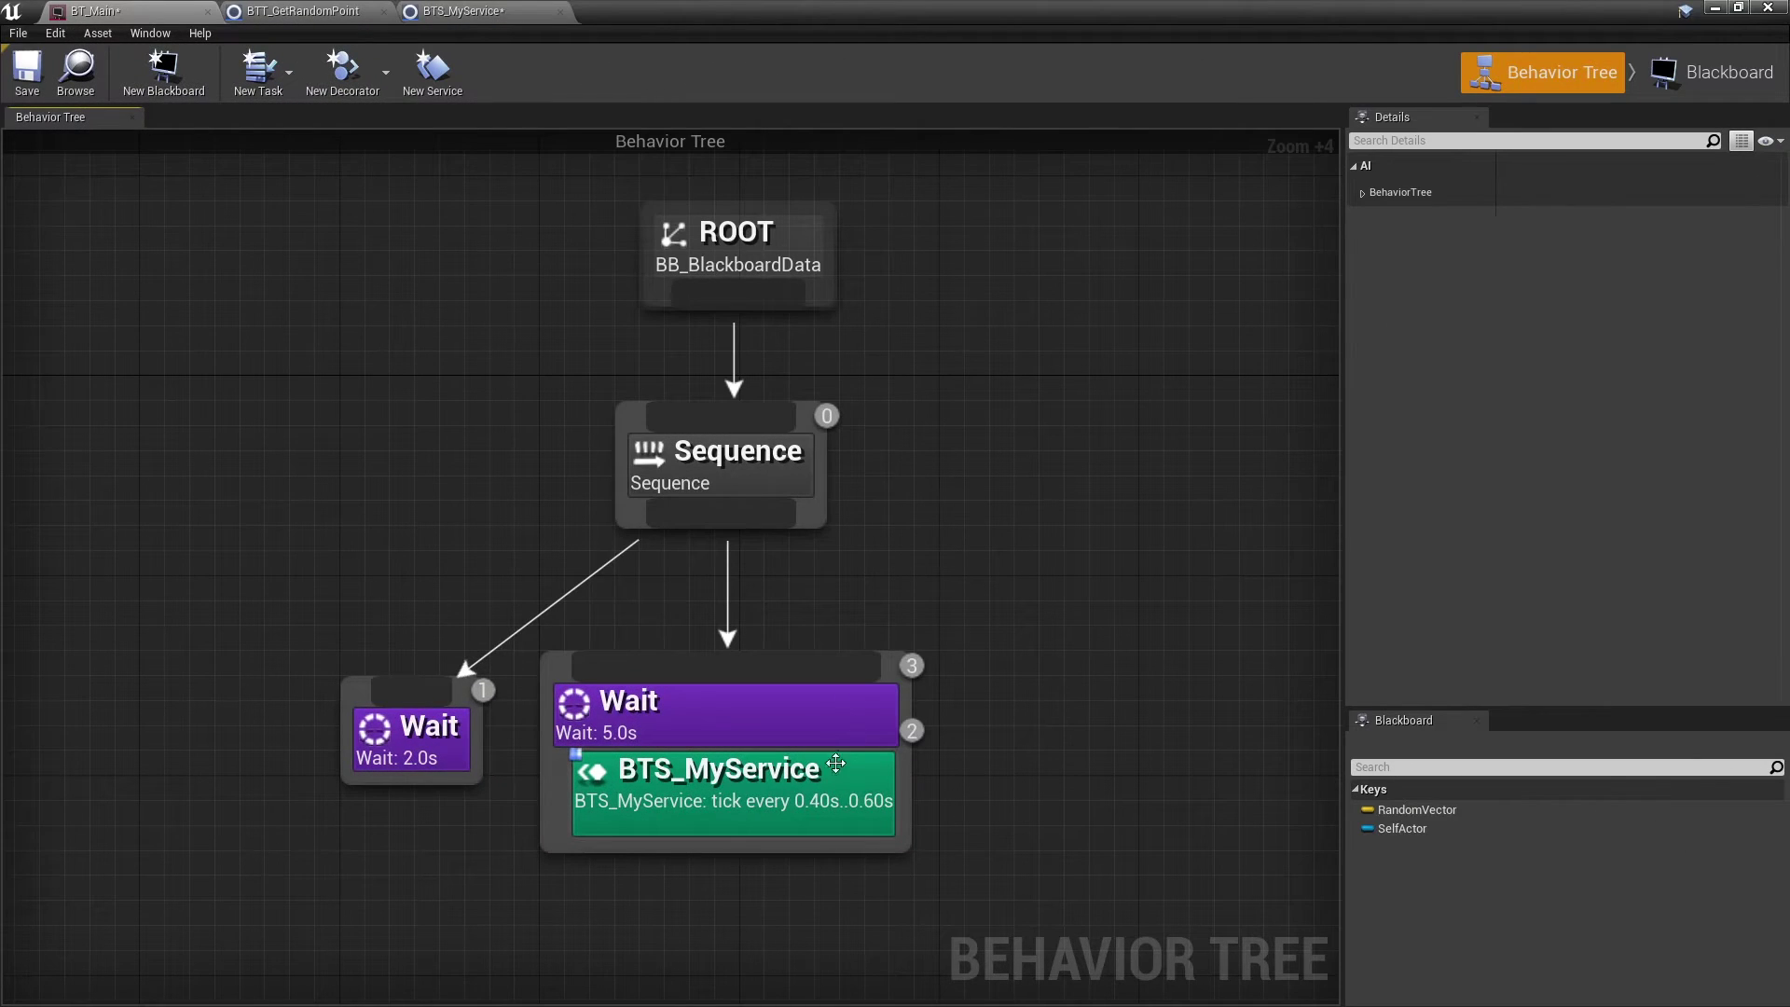
pyautogui.click(826, 786)
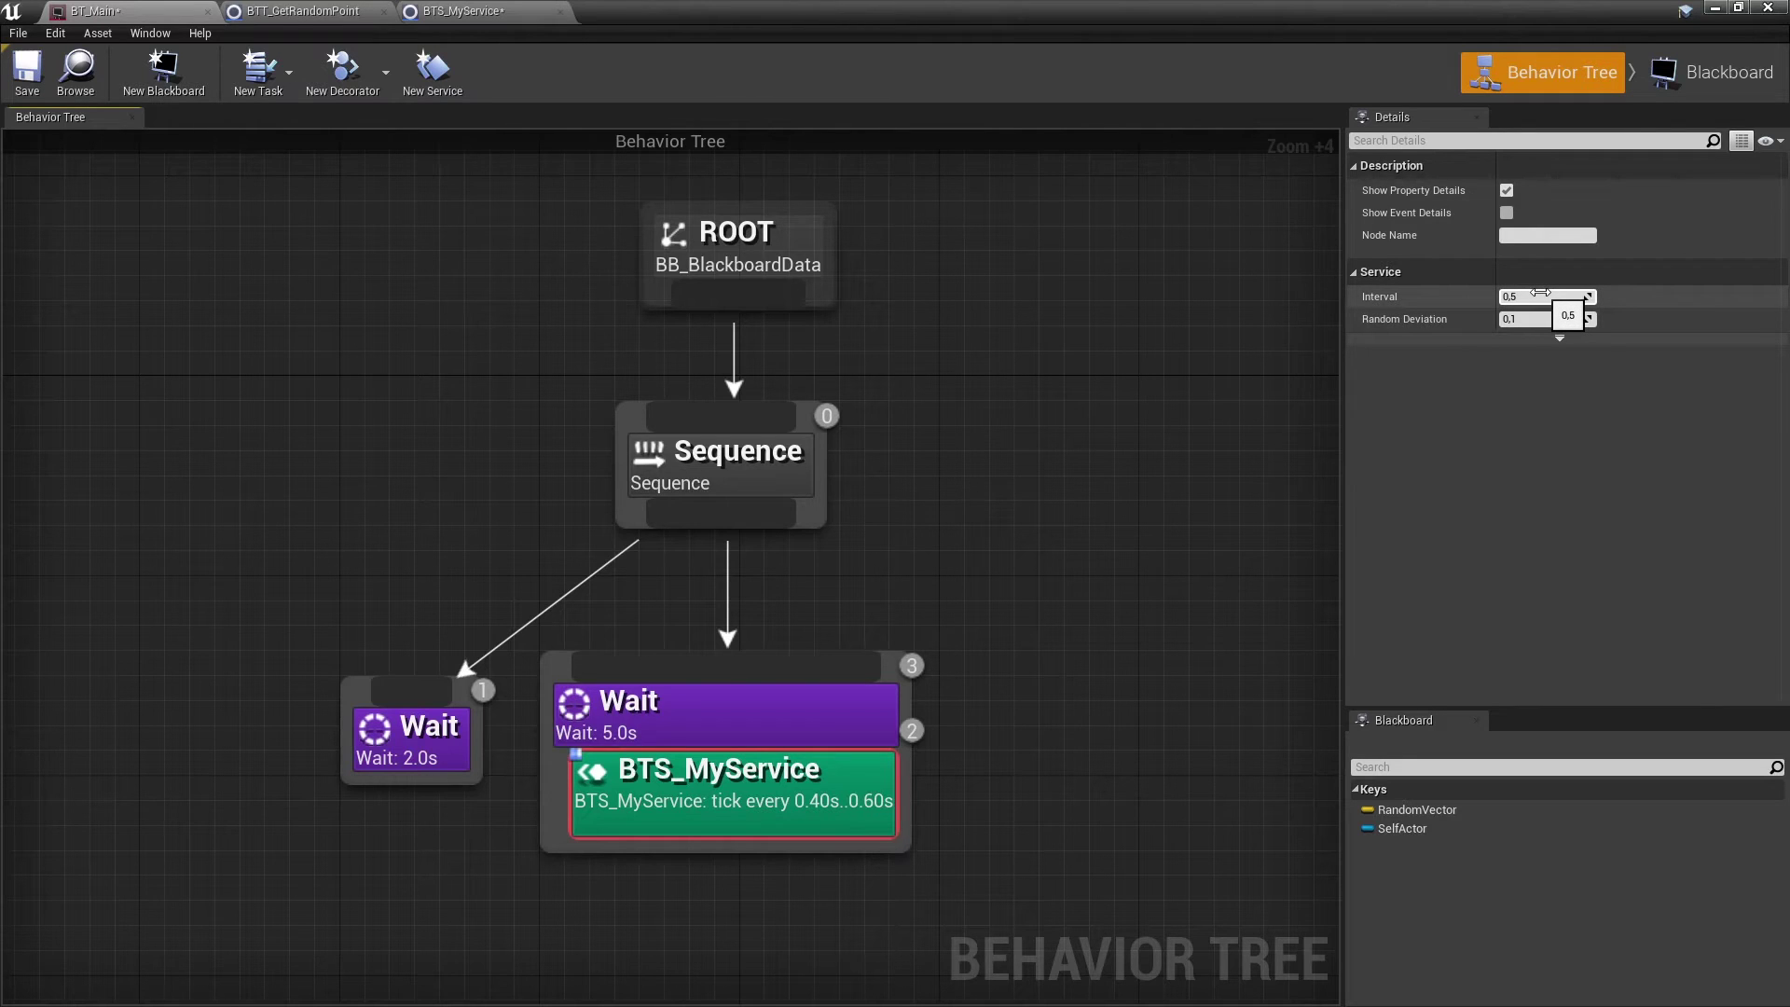
# Turn on Show Event Details so BT_Main's service node lists its events
pyautogui.click(450, 11)
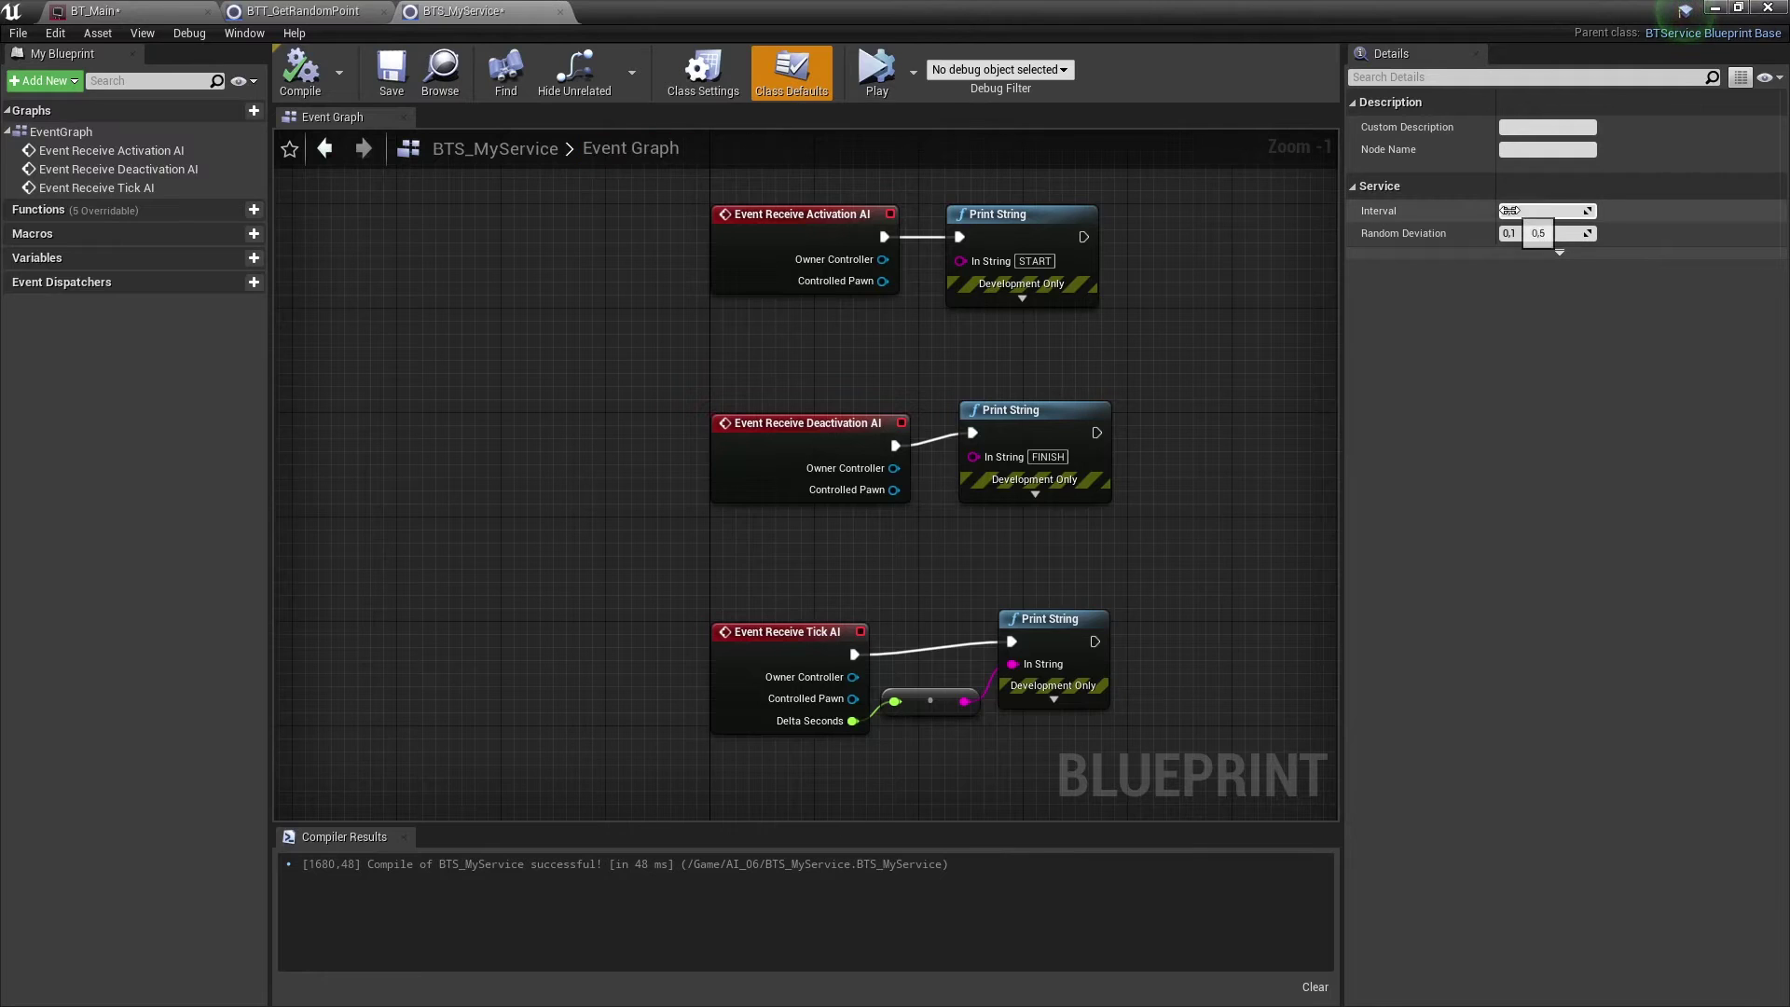
pyautogui.click(155, 10)
pyautogui.click(1507, 191)
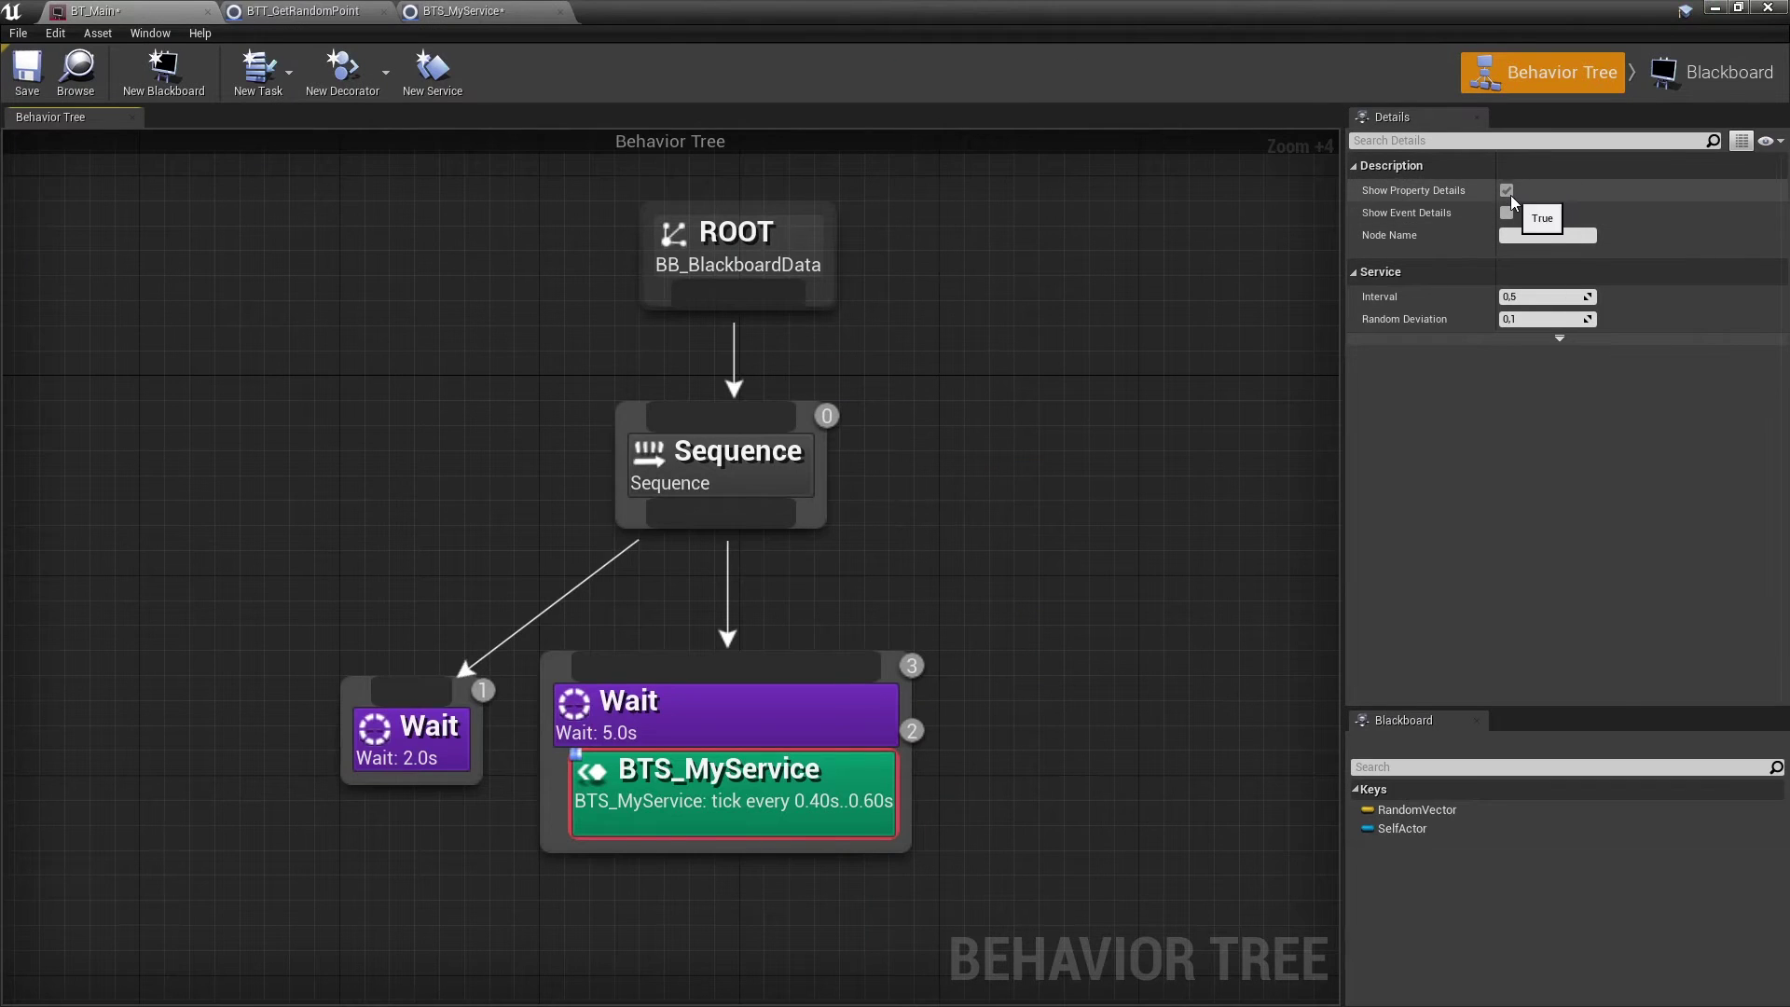
pyautogui.click(1507, 191)
pyautogui.click(1507, 214)
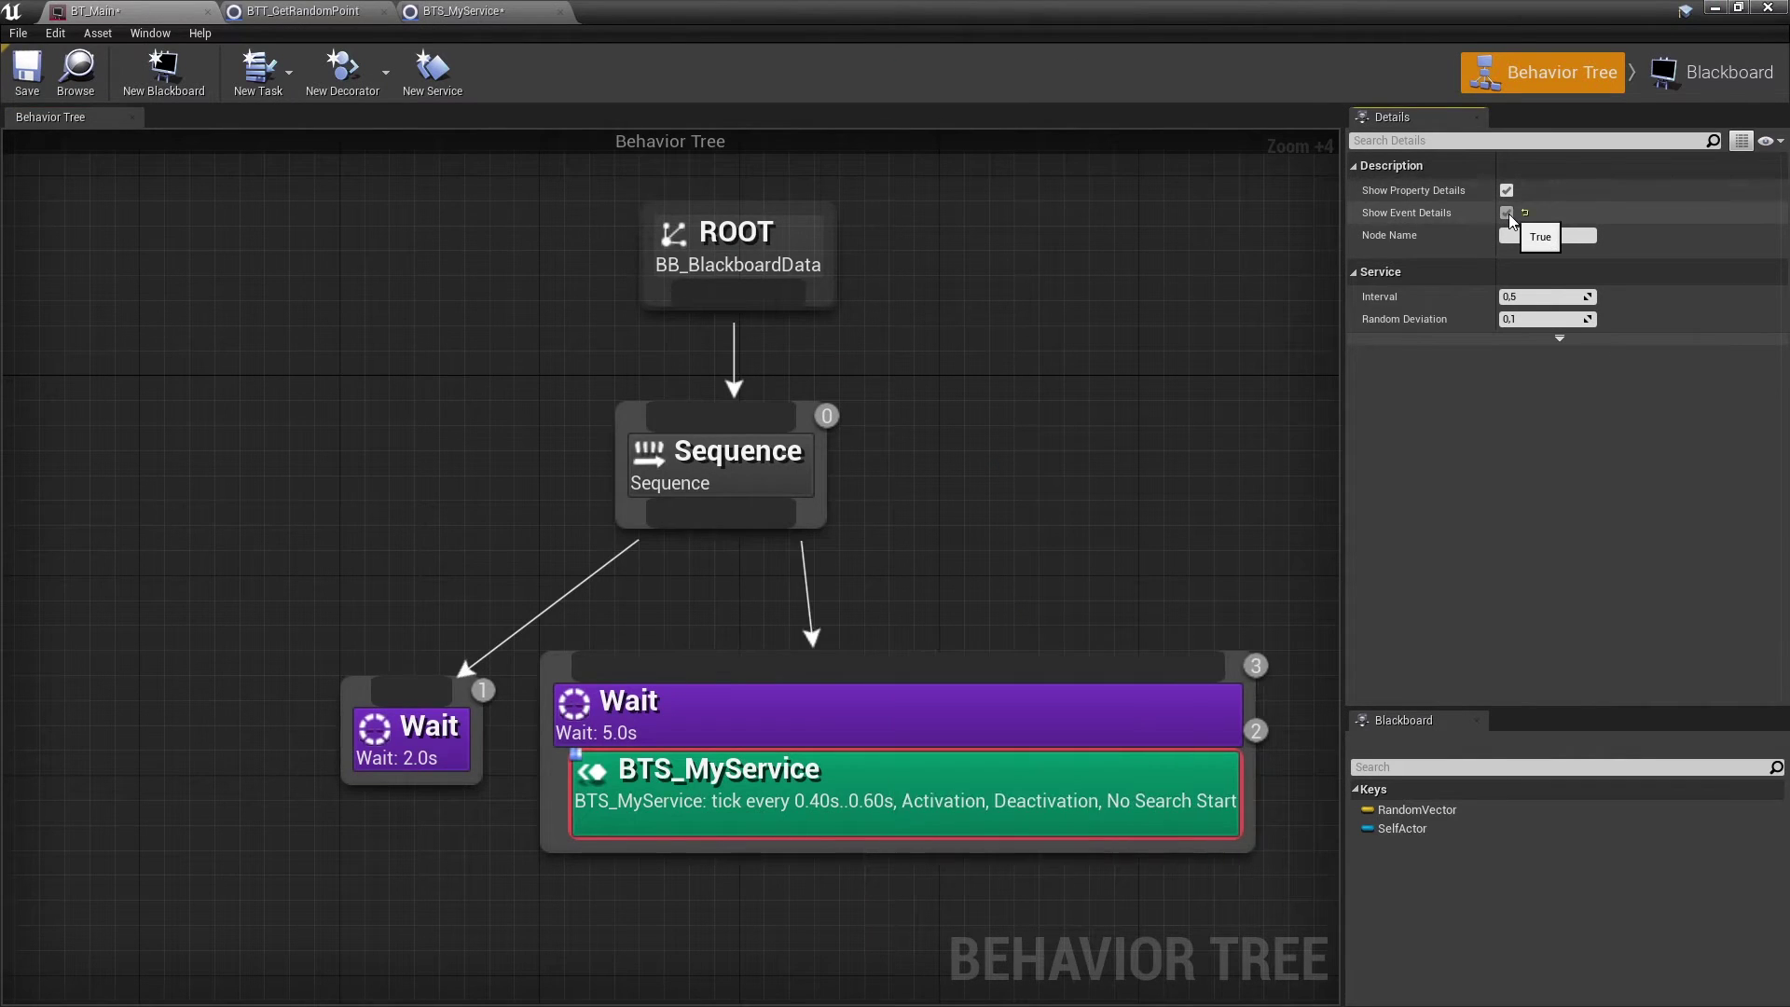
# Add a Receive Search Start AI event to BTS_MyService that prints SEARCH
pyautogui.click(464, 10)
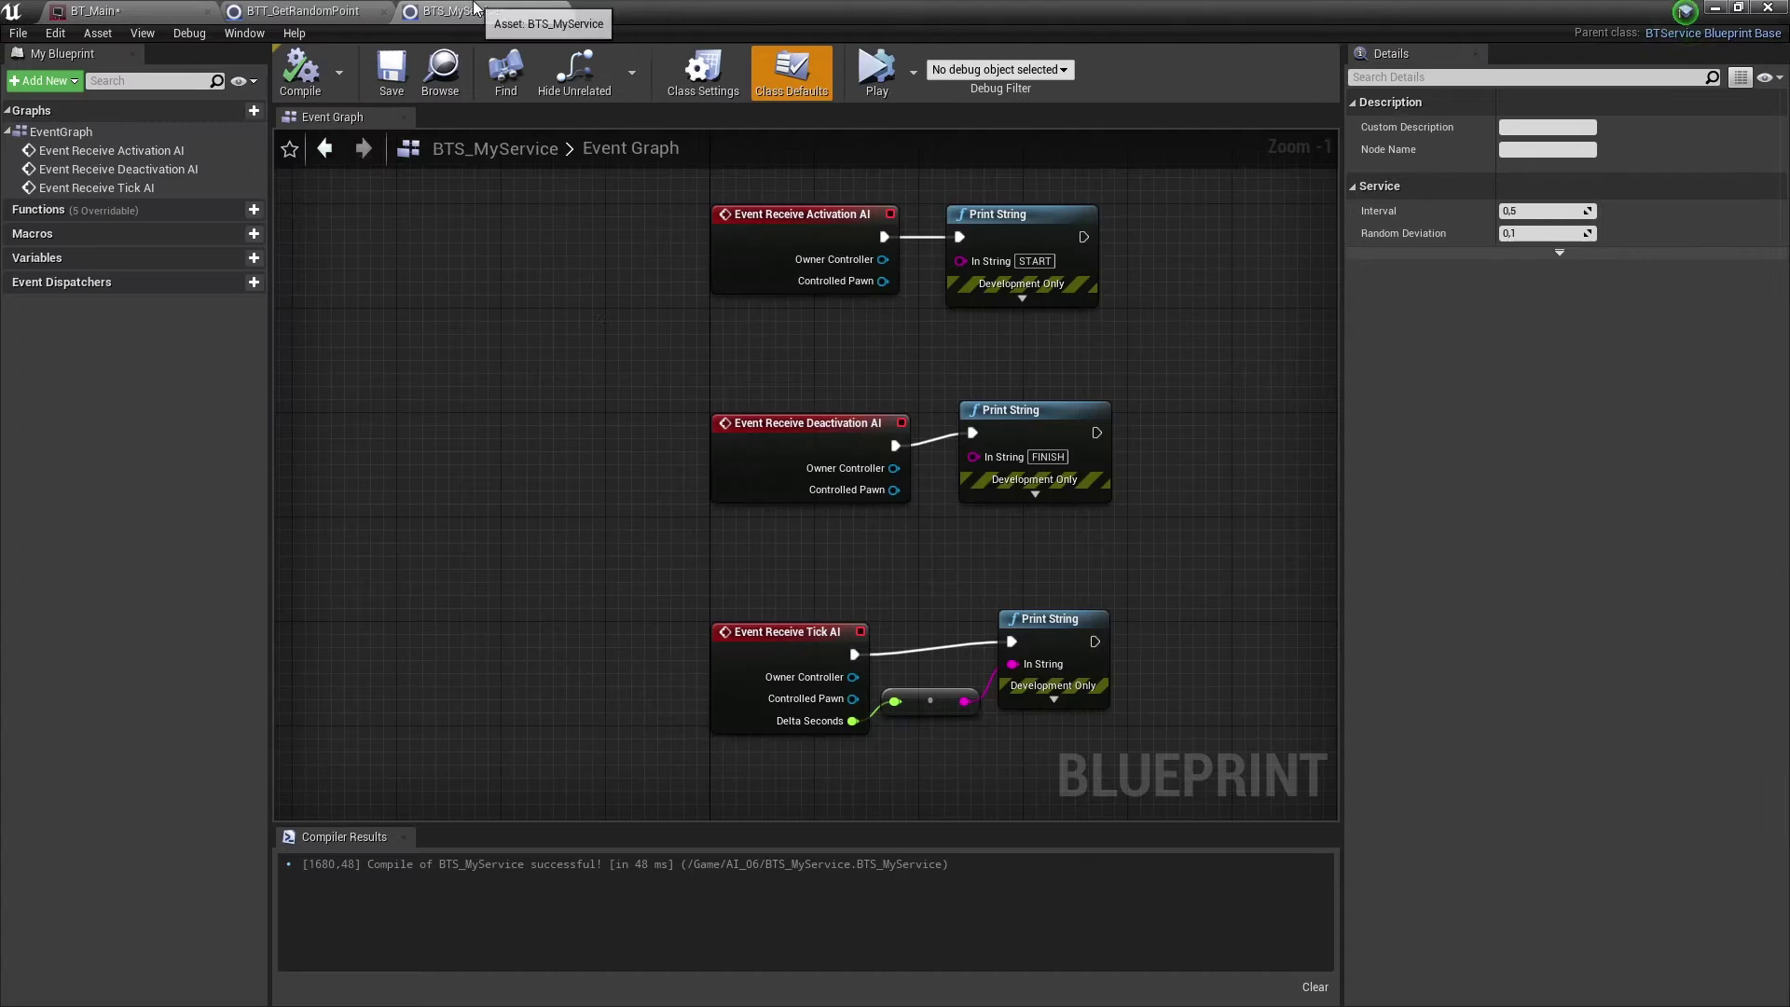
pyautogui.click(177, 210)
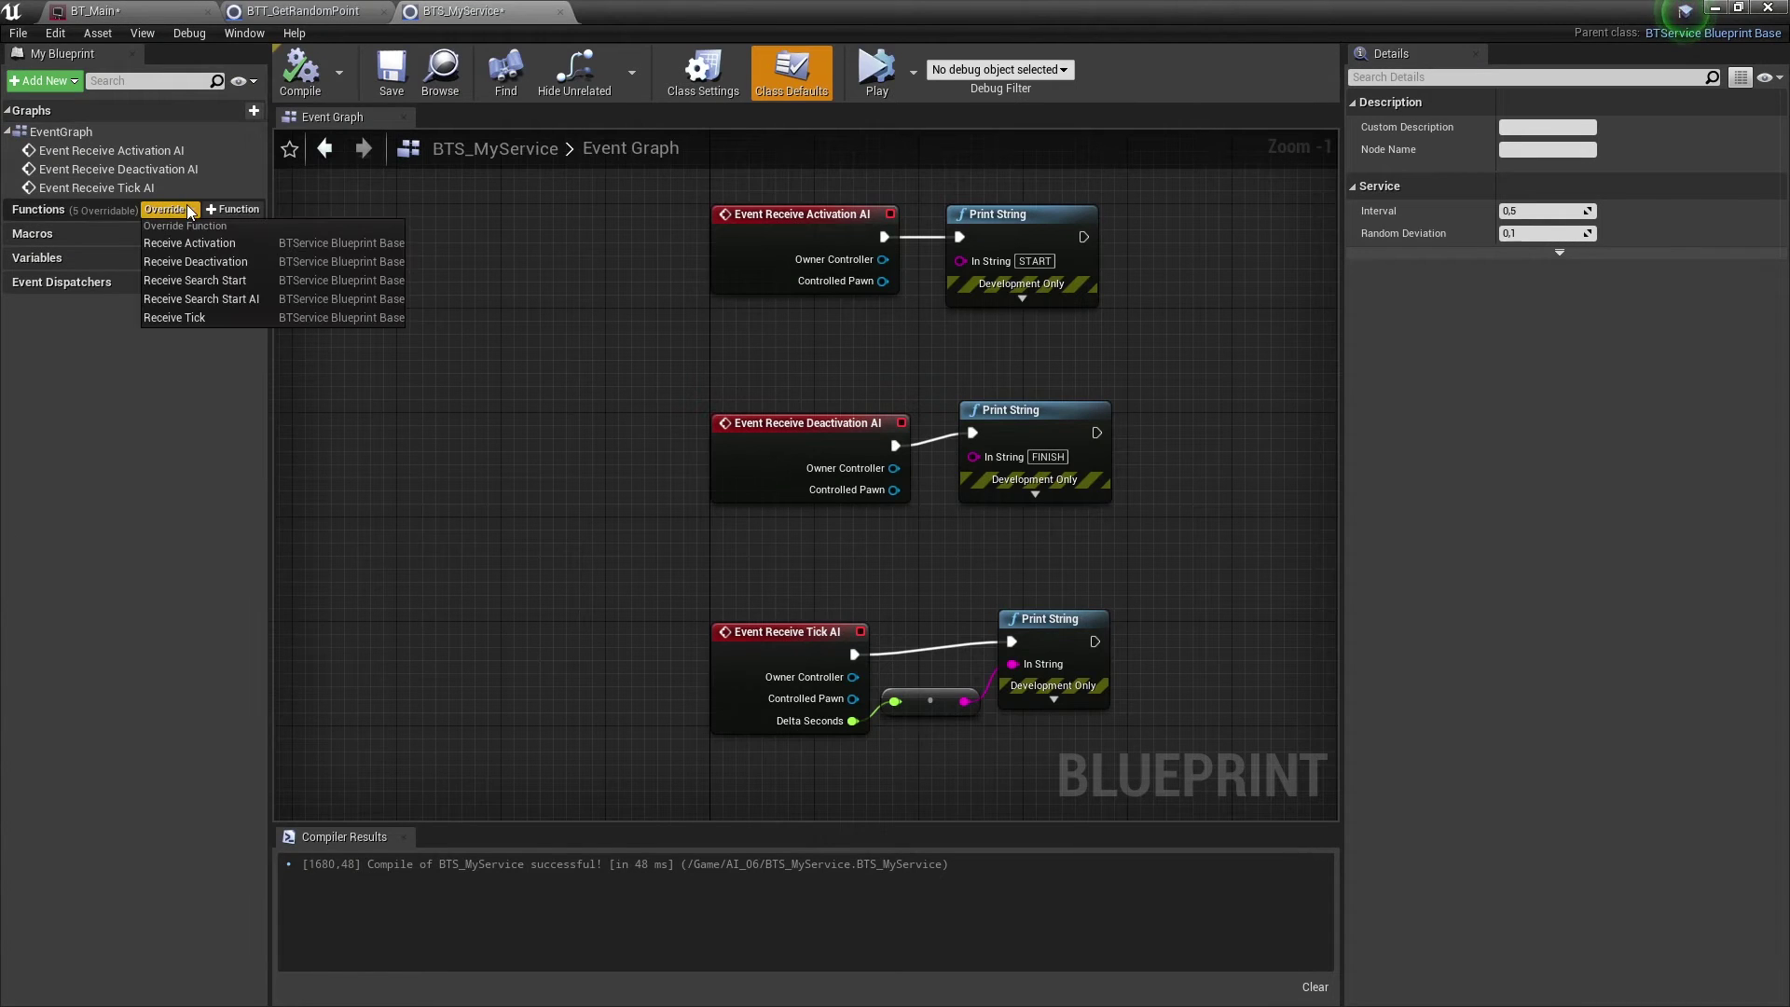
pyautogui.click(237, 298)
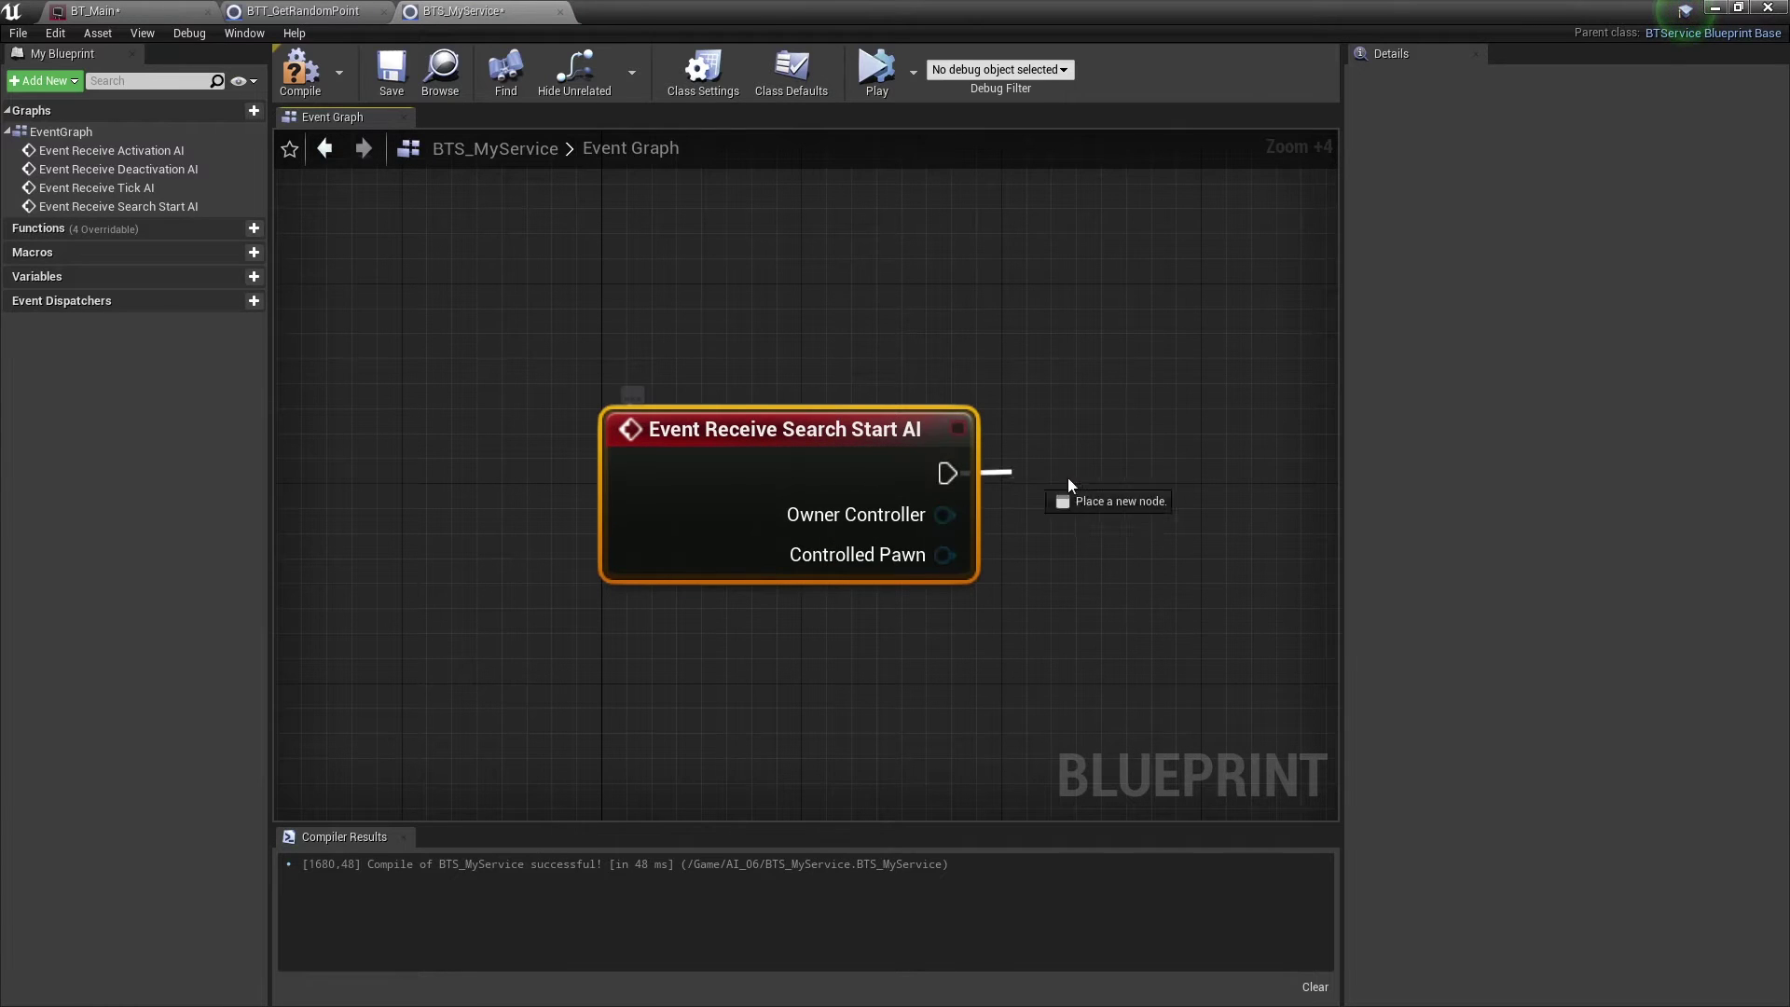
pyautogui.moveTo(1069, 485)
pyautogui.mouseDown()
pyautogui.moveTo(1156, 484)
pyautogui.moveTo(1094, 426)
pyautogui.mouseUp()
pyautogui.write('print')
pyautogui.press('Return')
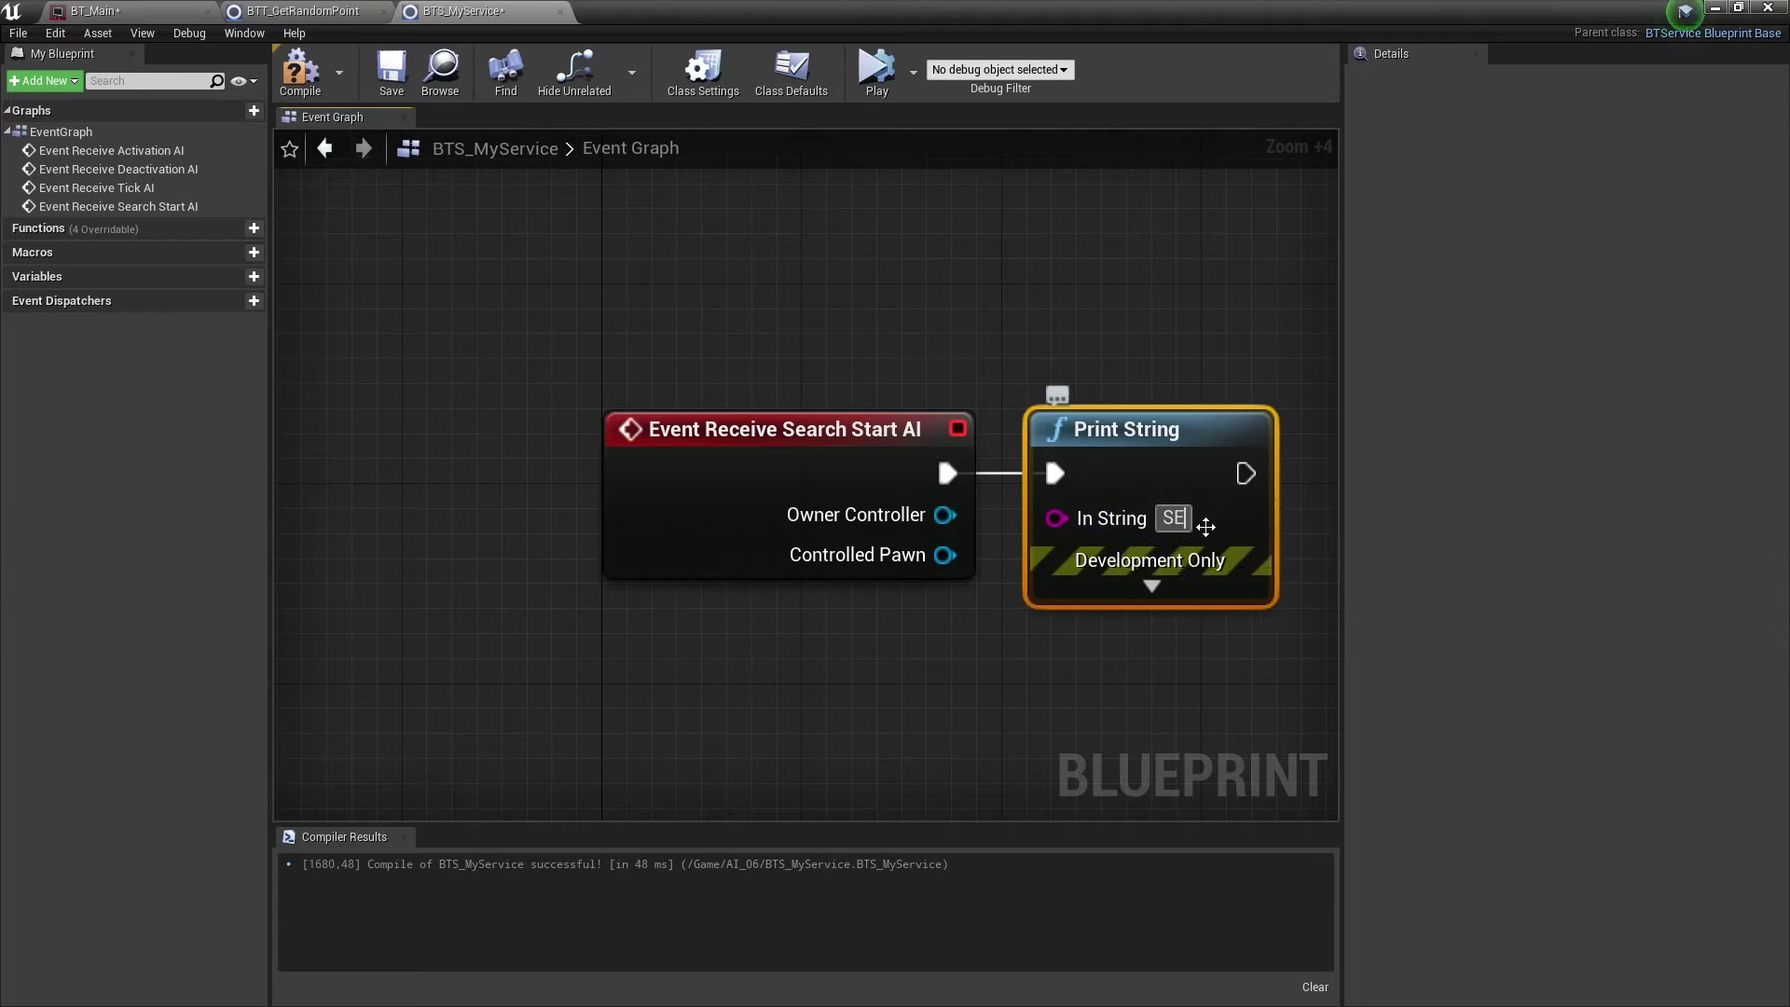
pyautogui.write('SEARCH')
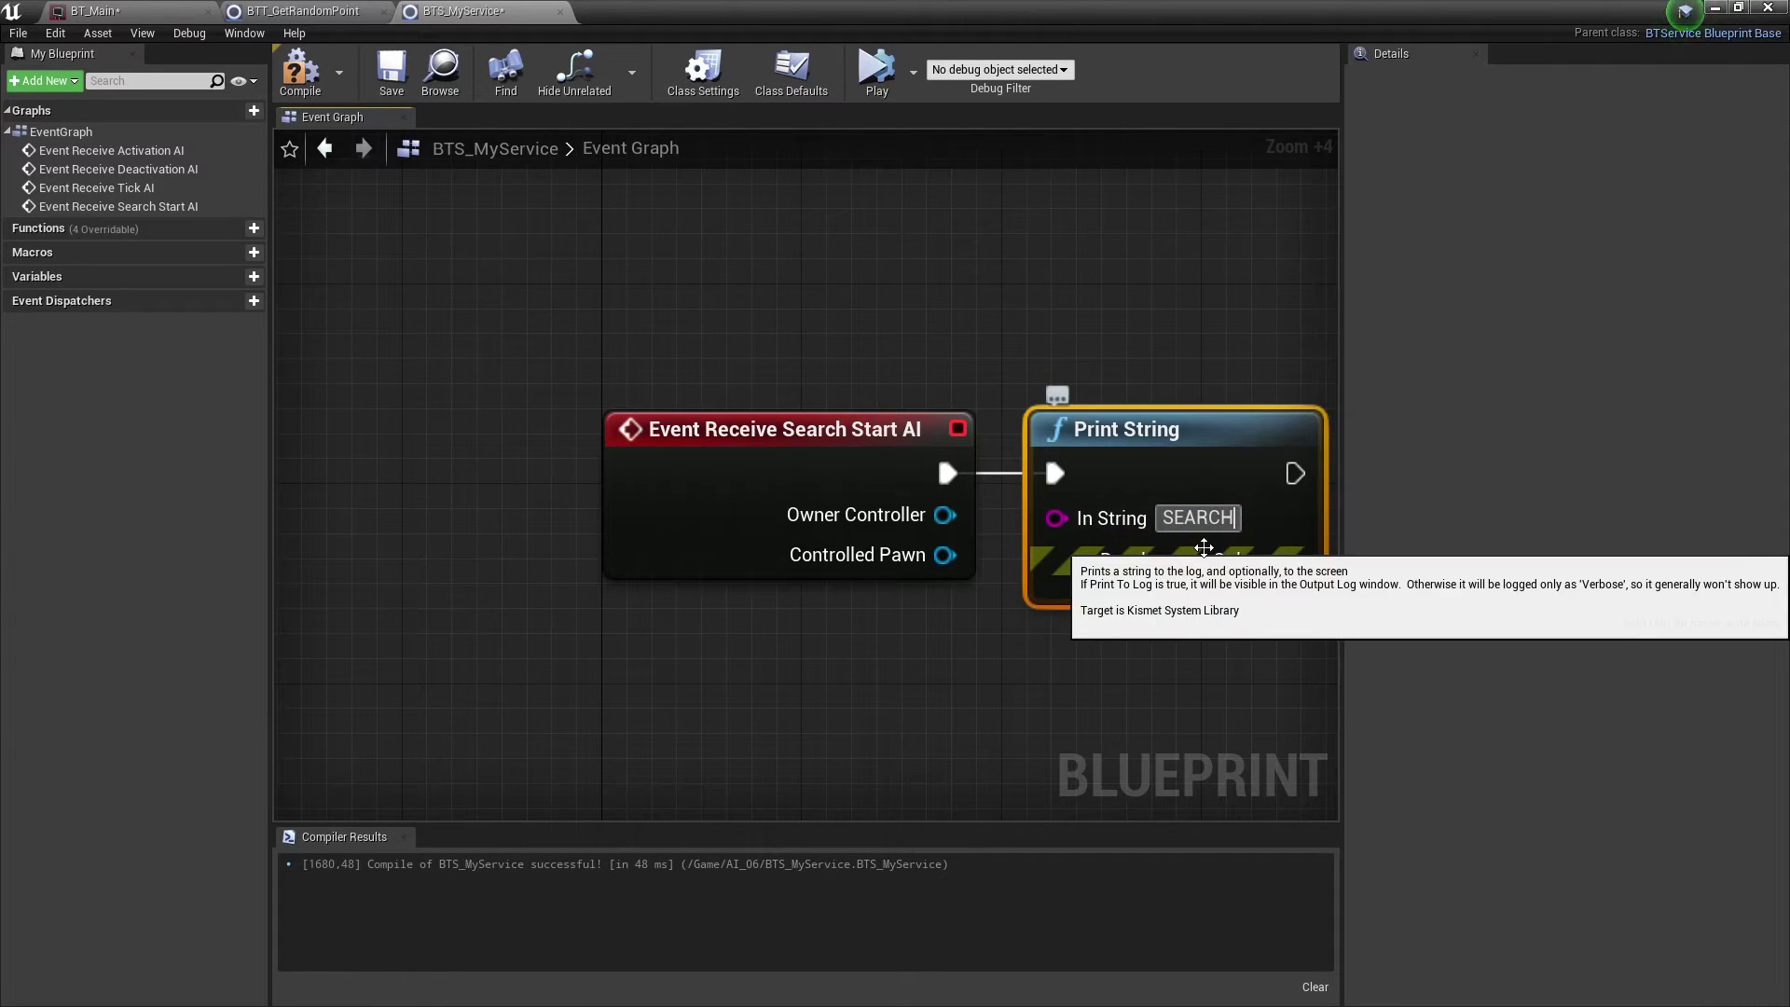
pyautogui.click(300, 70)
pyautogui.click(140, 10)
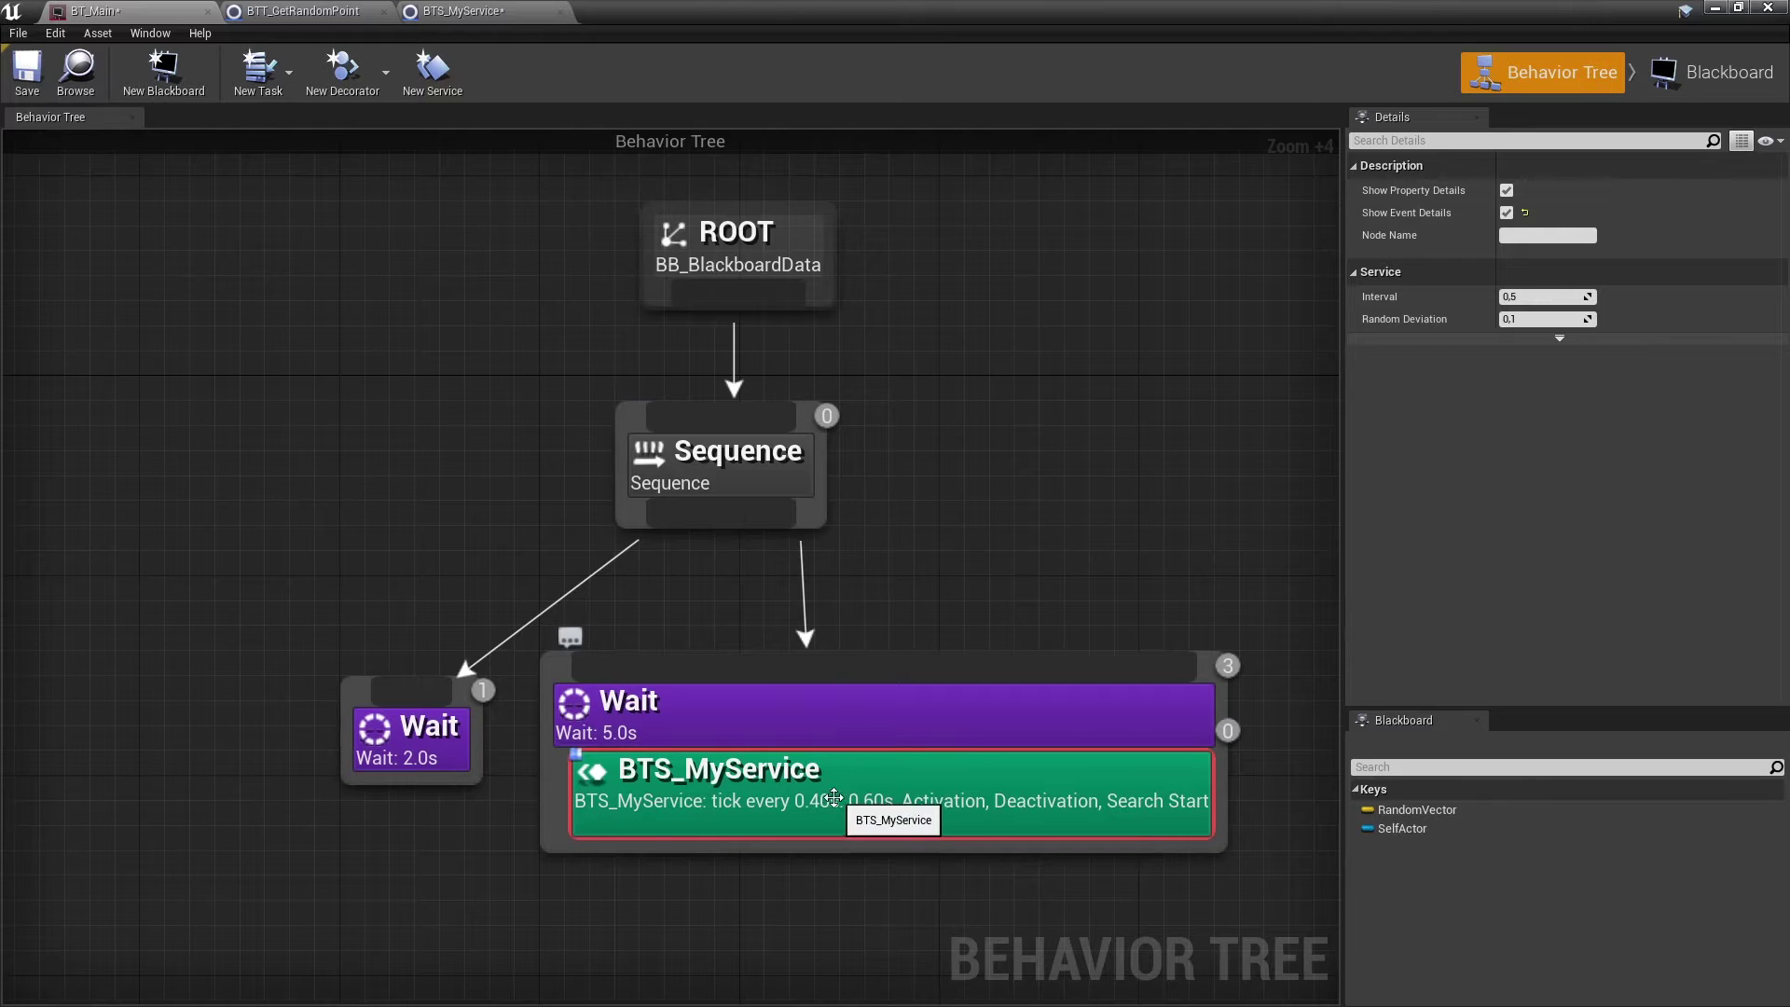
# Move BTS_MyService from the Wait onto the Sequence node and rearrange the Wait tasks
pyautogui.moveTo(813, 801); pyautogui.dragTo(736, 496)
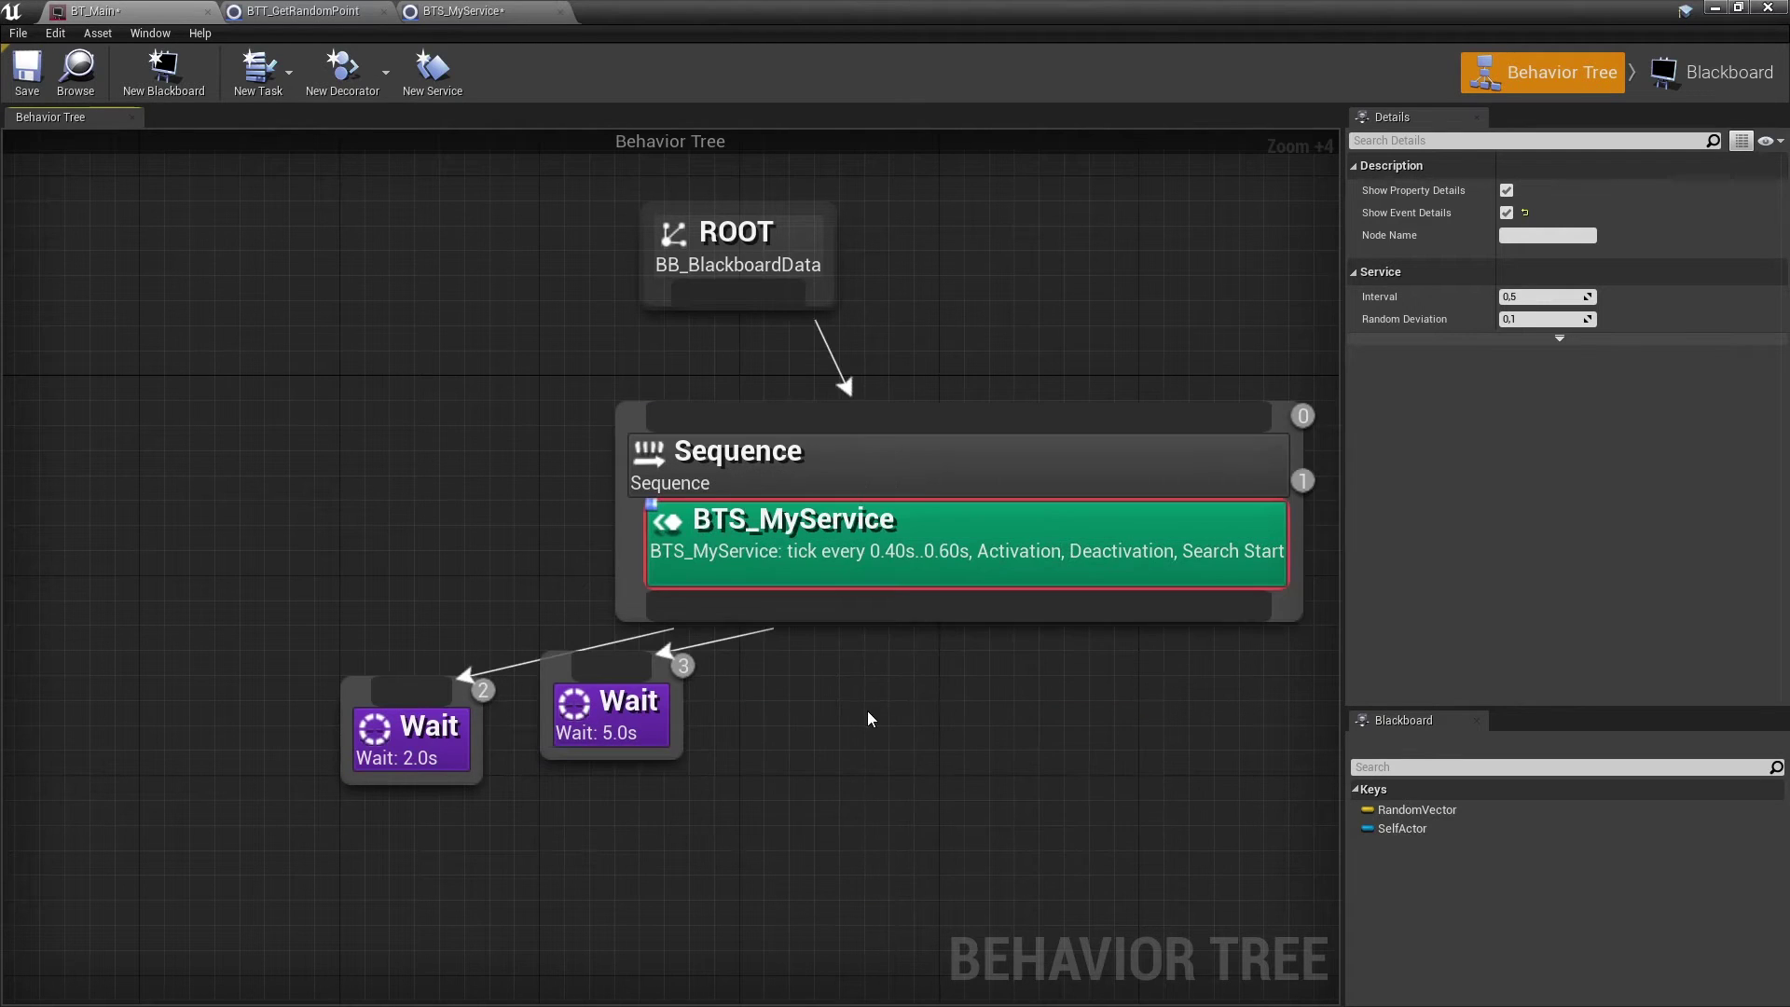
pyautogui.moveTo(636, 743); pyautogui.dragTo(520, 631, button='right')
pyautogui.moveTo(520, 630); pyautogui.dragTo(769, 729)
pyautogui.moveTo(330, 623); pyautogui.dragTo(503, 722)
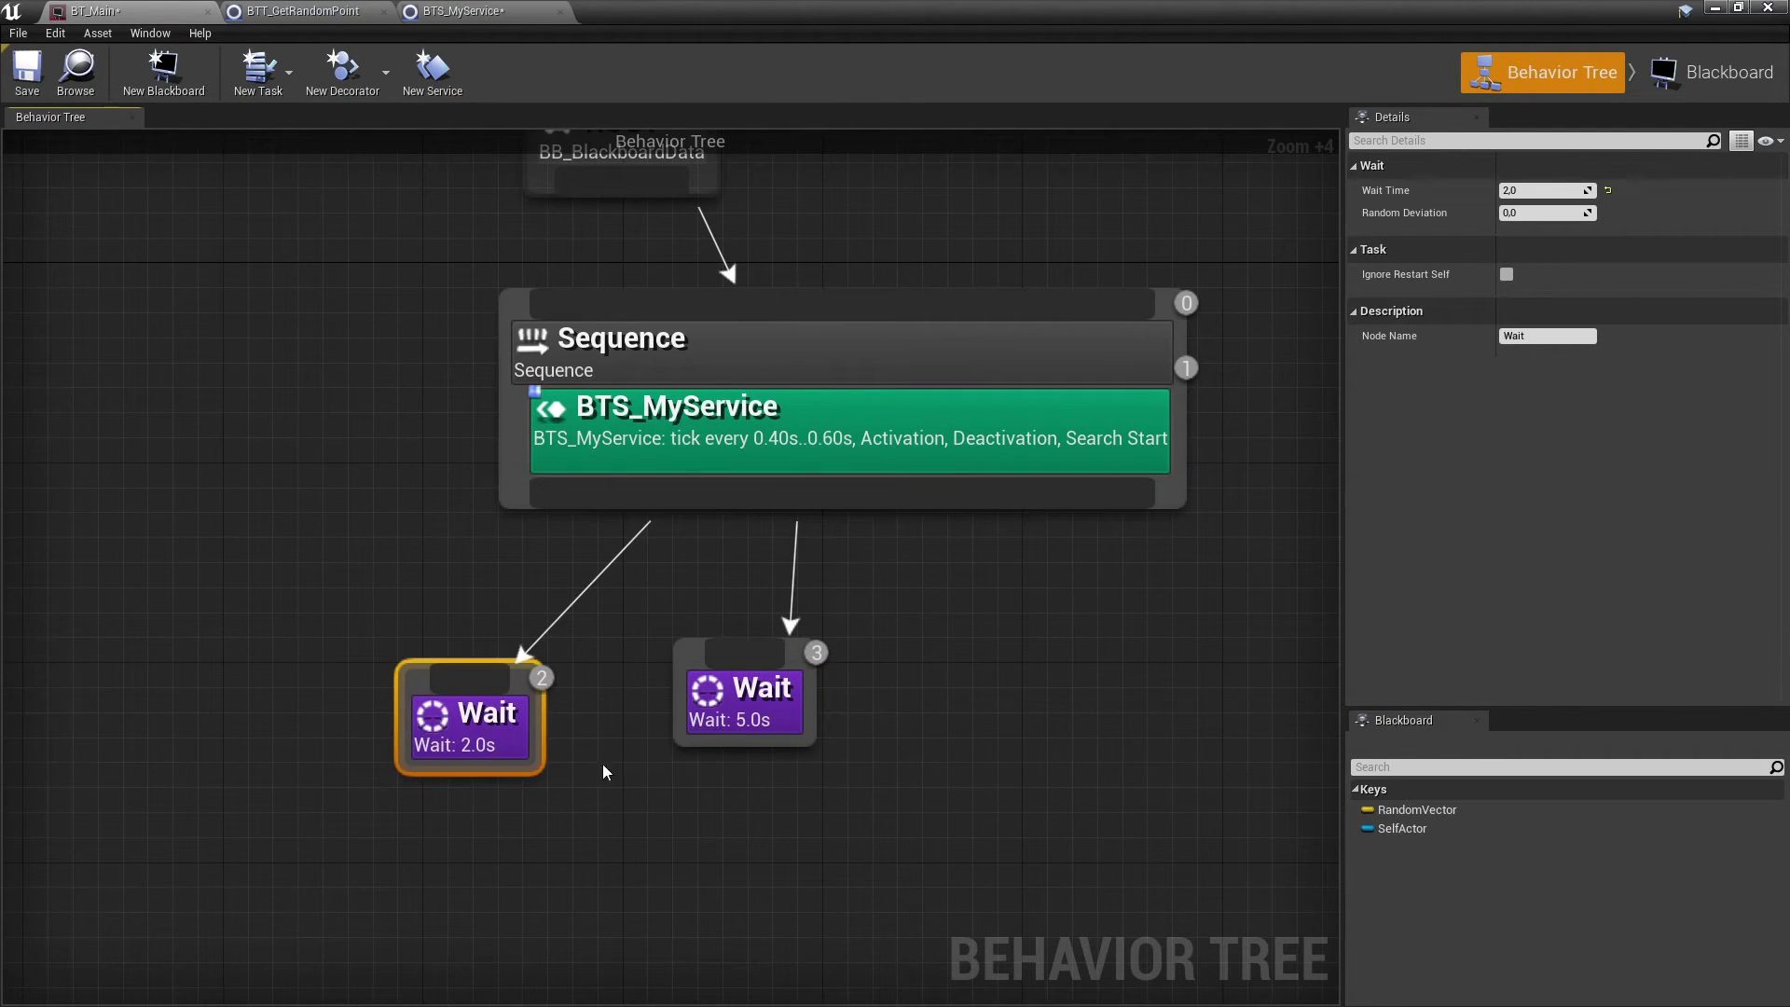
# Copy the 2.0s Wait task and wire the copy as the Sequence's fourth child
pyautogui.hotkey('ctrl', 'c')
pyautogui.hotkey('ctrl', 'v')
pyautogui.moveTo(1079, 712); pyautogui.dragTo(979, 713)
pyautogui.moveTo(1016, 495); pyautogui.dragTo(1019, 708)
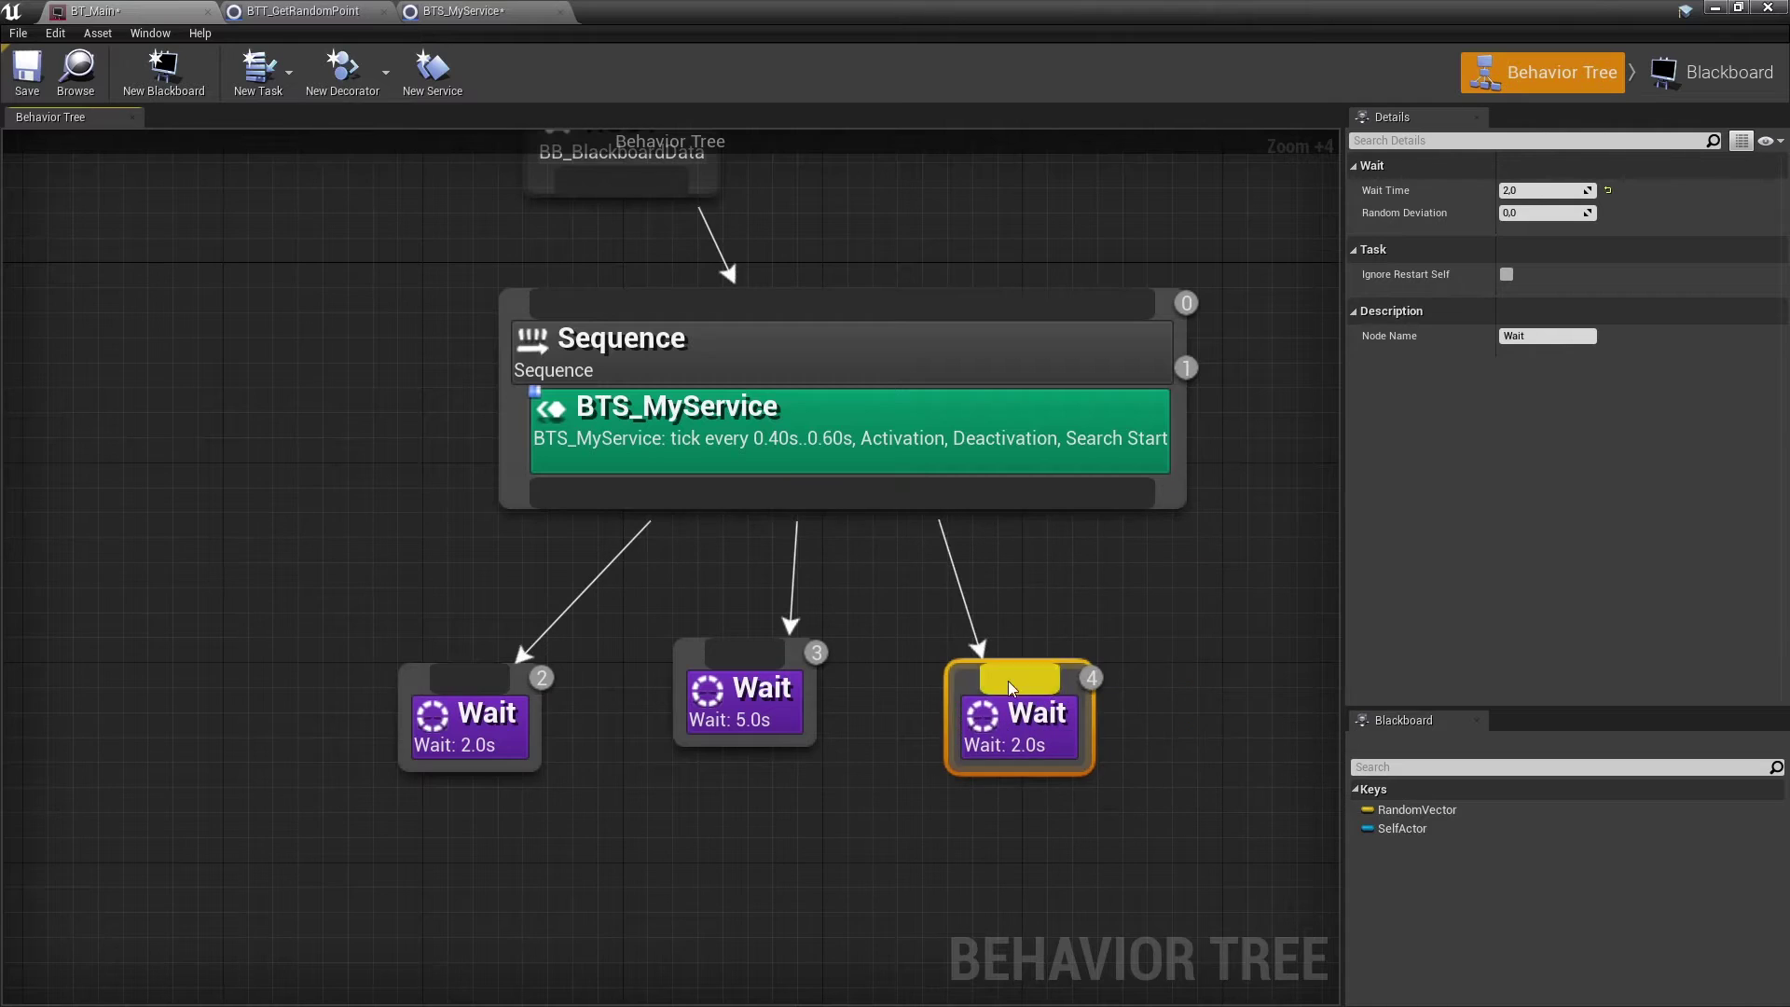
# Set the middle Wait task's Wait Time to 2 so all three Waits run 2.0s
pyautogui.click(746, 709)
pyautogui.click(1543, 190)
pyautogui.write('2')
pyautogui.press('Return')
pyautogui.click(466, 718)
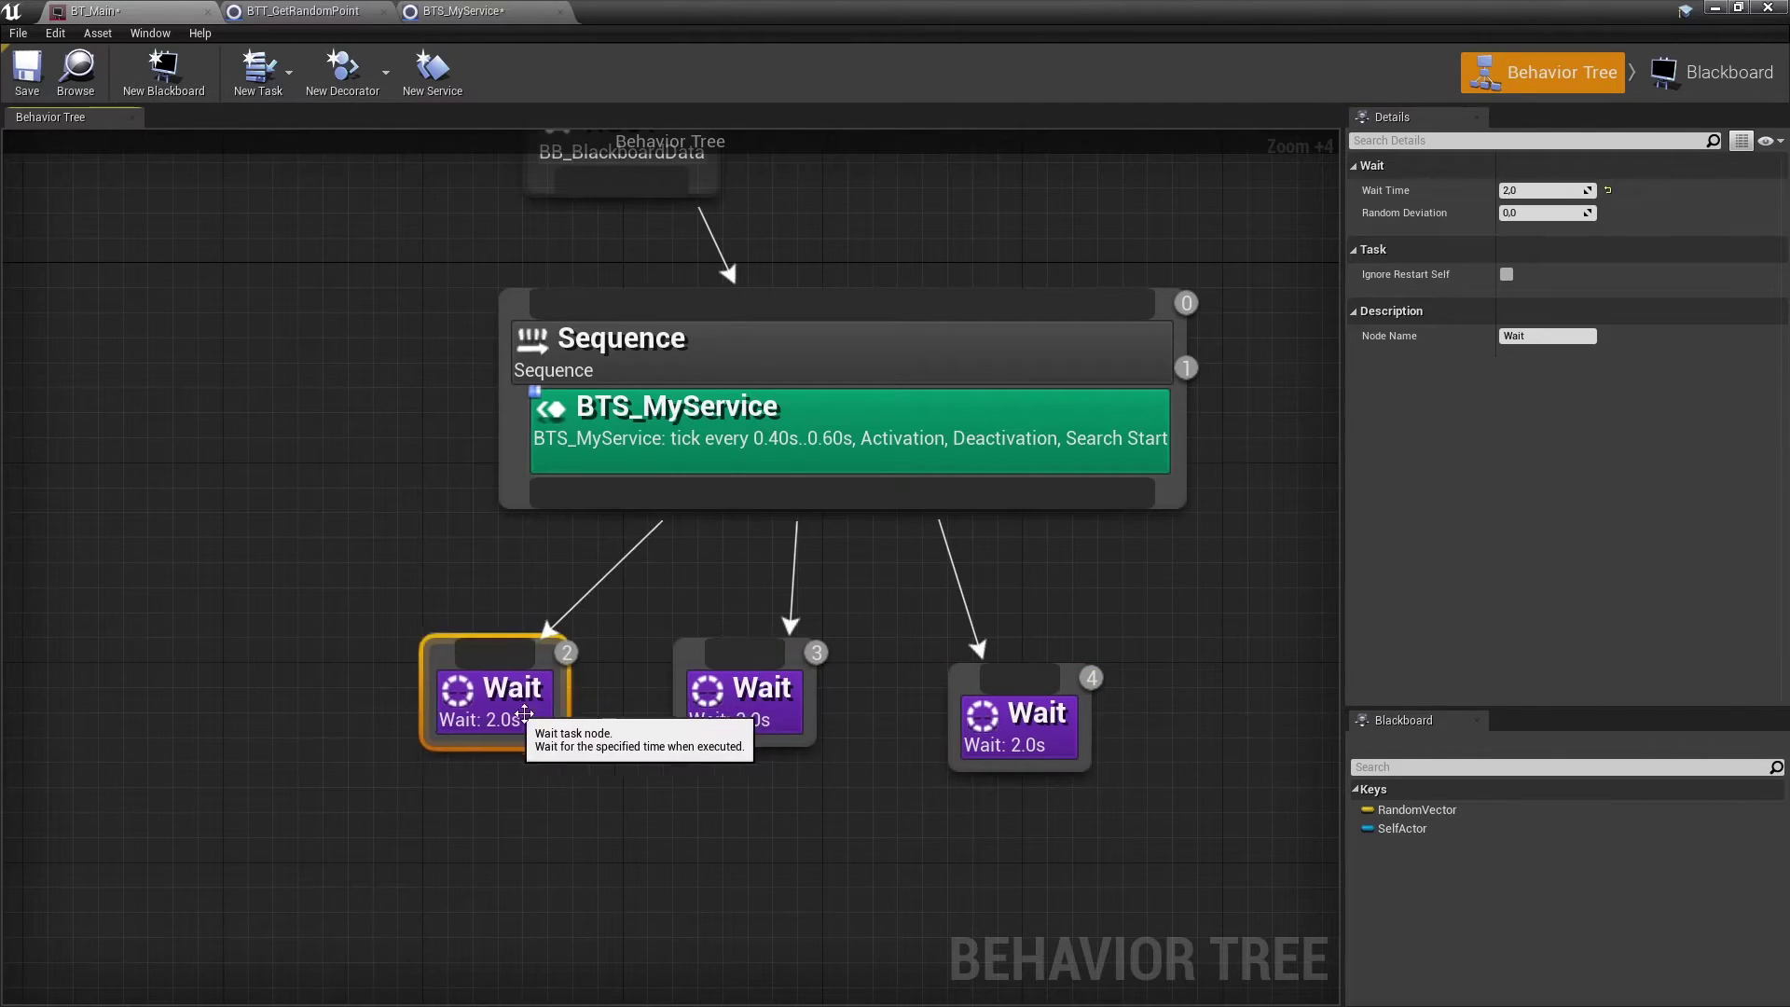
pyautogui.click(1019, 727)
pyautogui.scroll(-2, 1285, 398)
pyautogui.moveTo(428, 458); pyautogui.dragTo(877, 791)
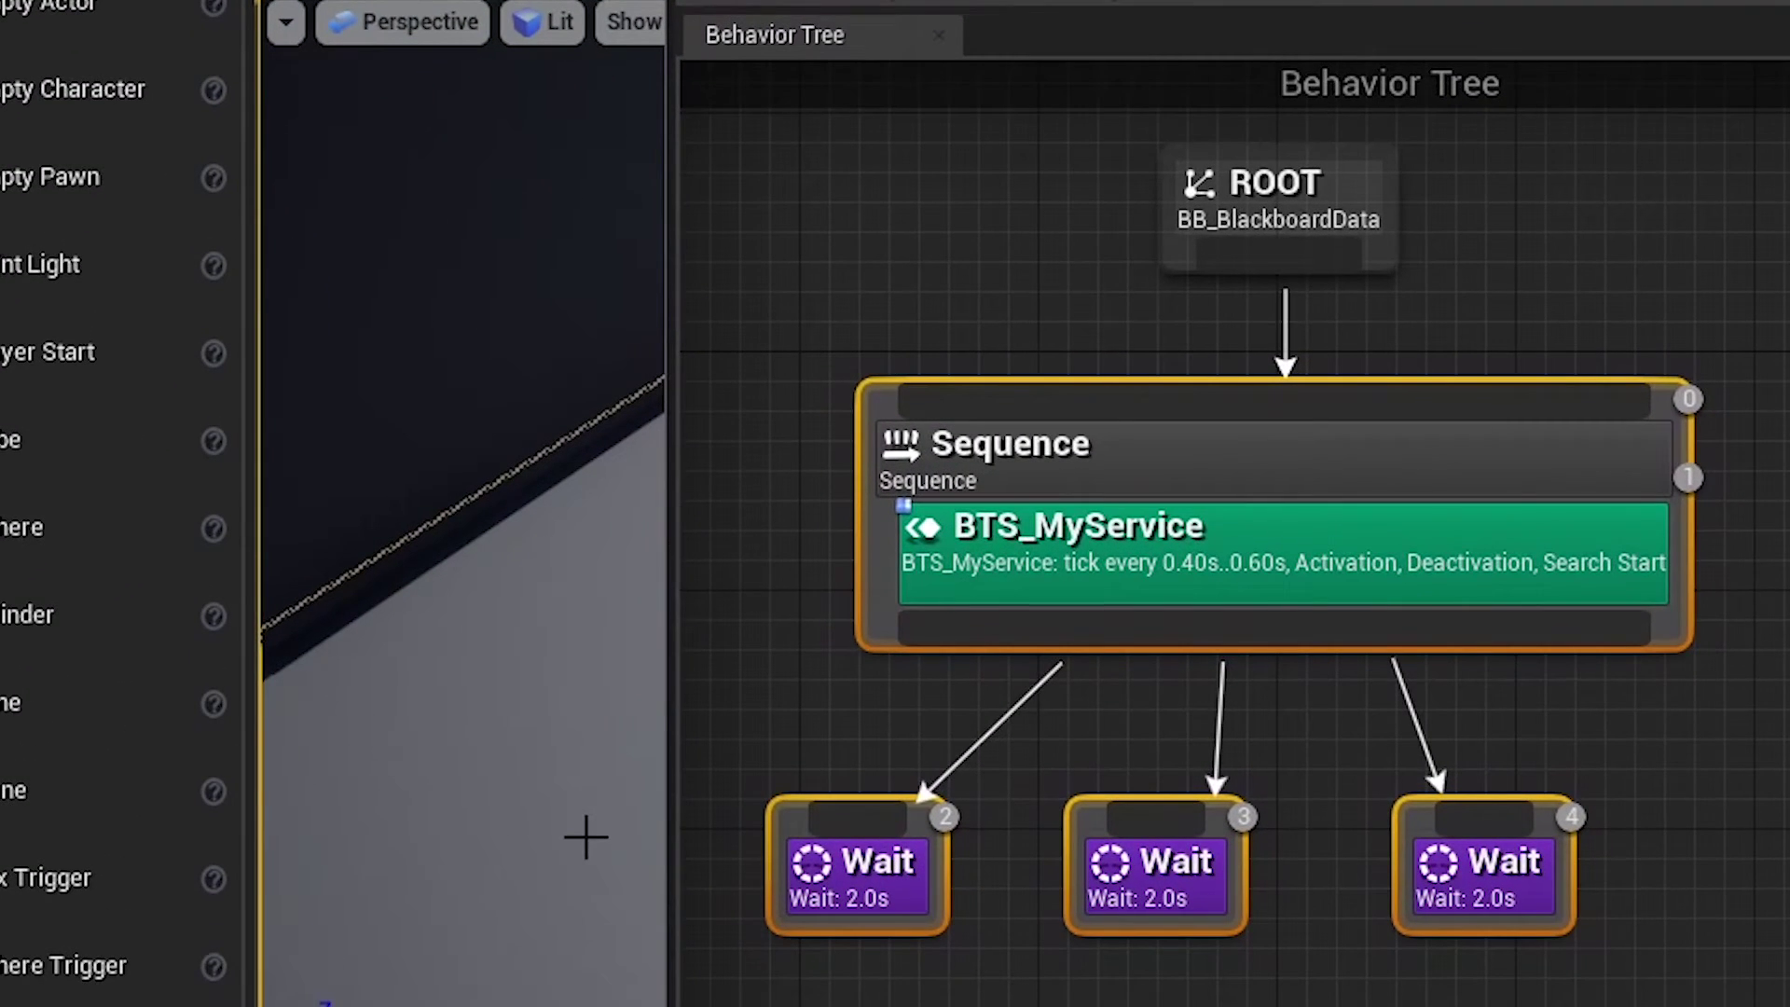
pyautogui.hotkey('alt', 's')
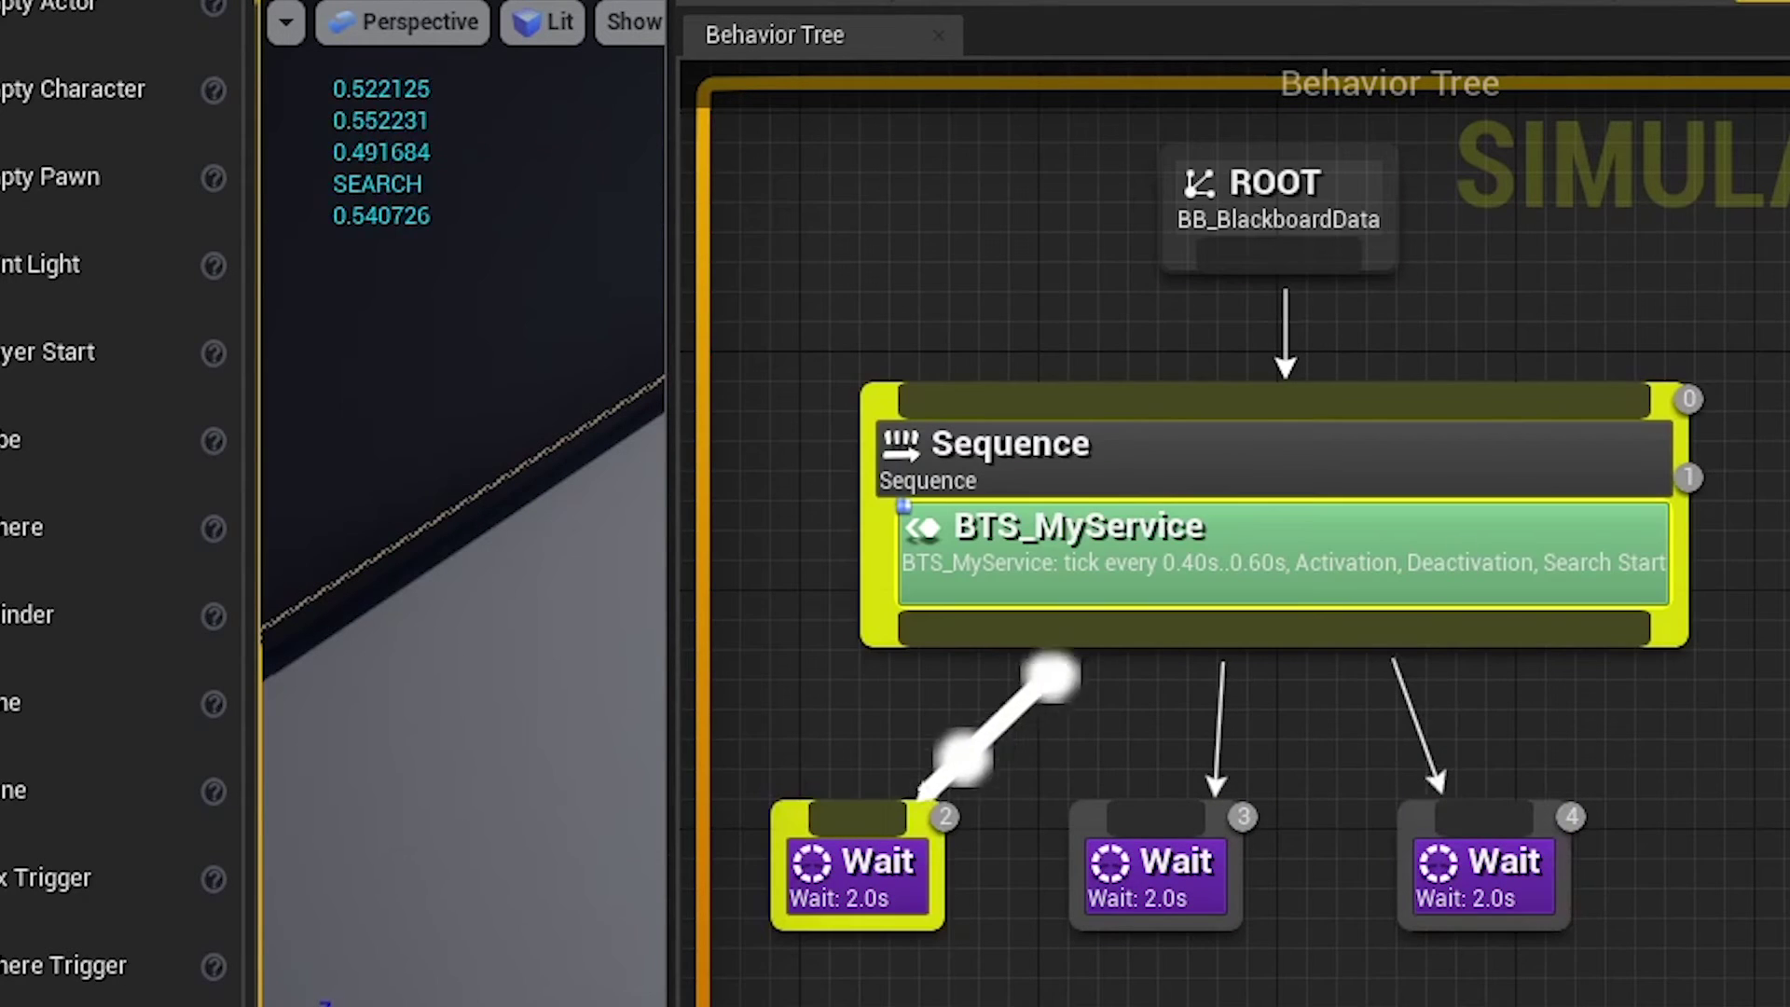
pyautogui.press('Escape')
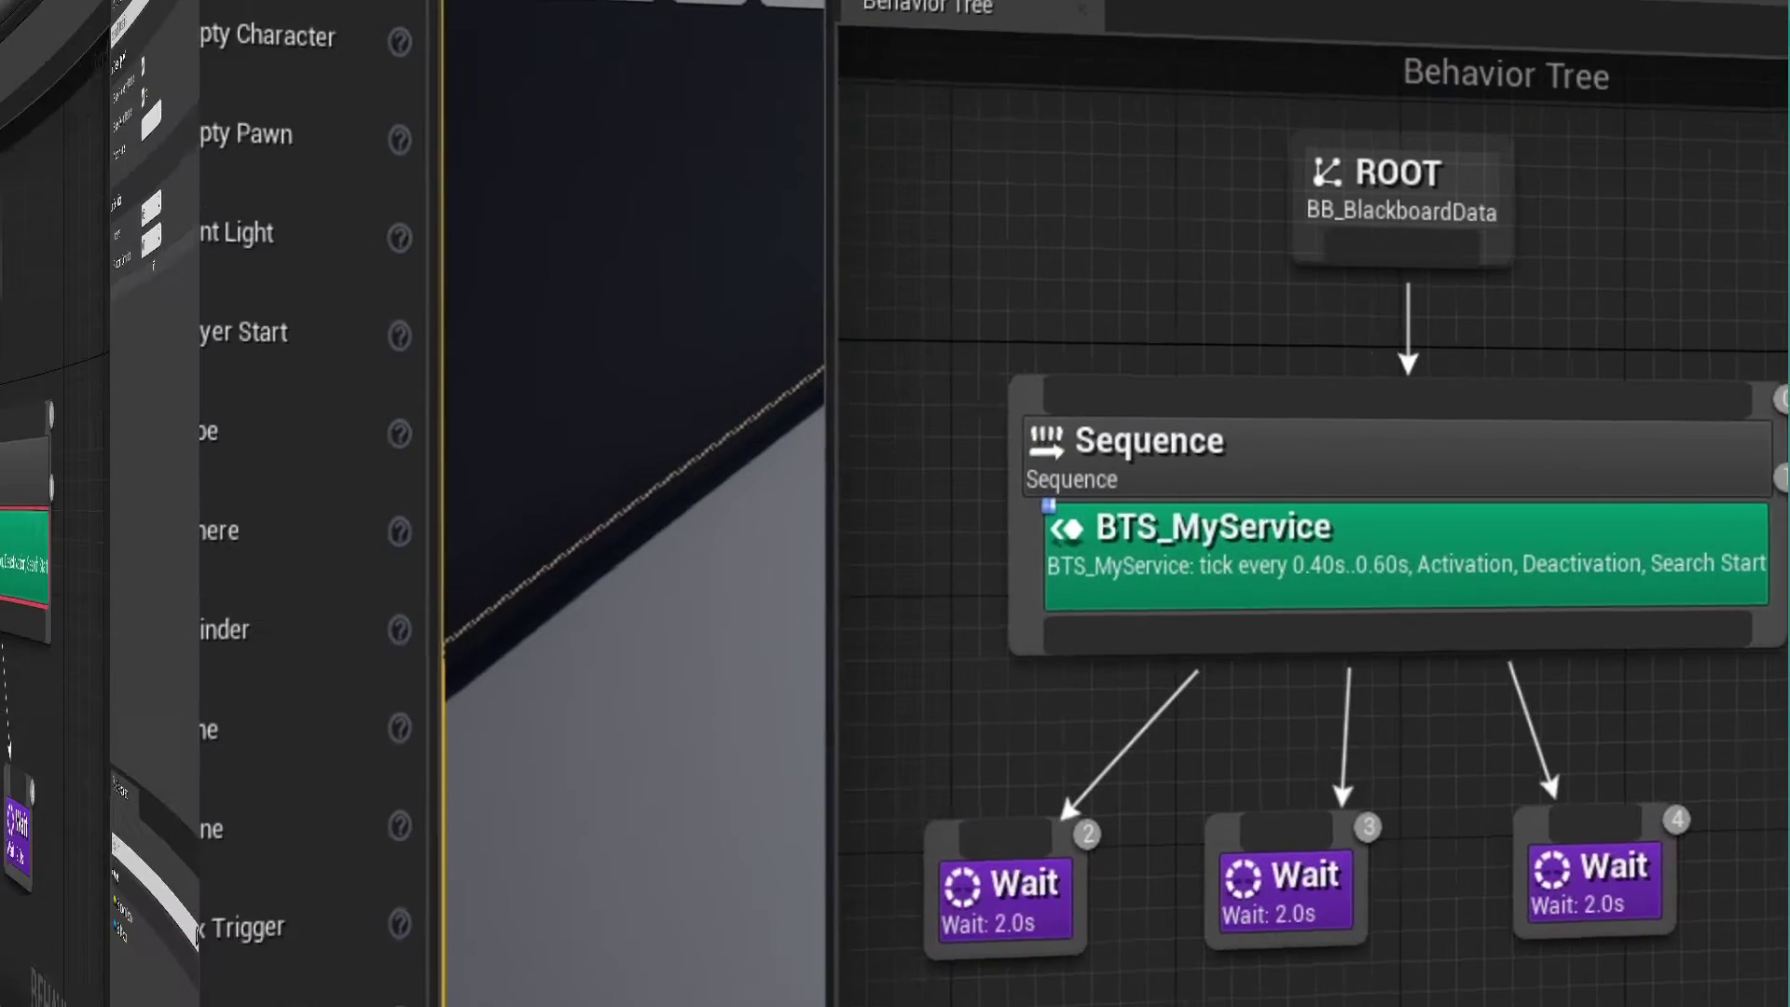
pyautogui.click(722, 563)
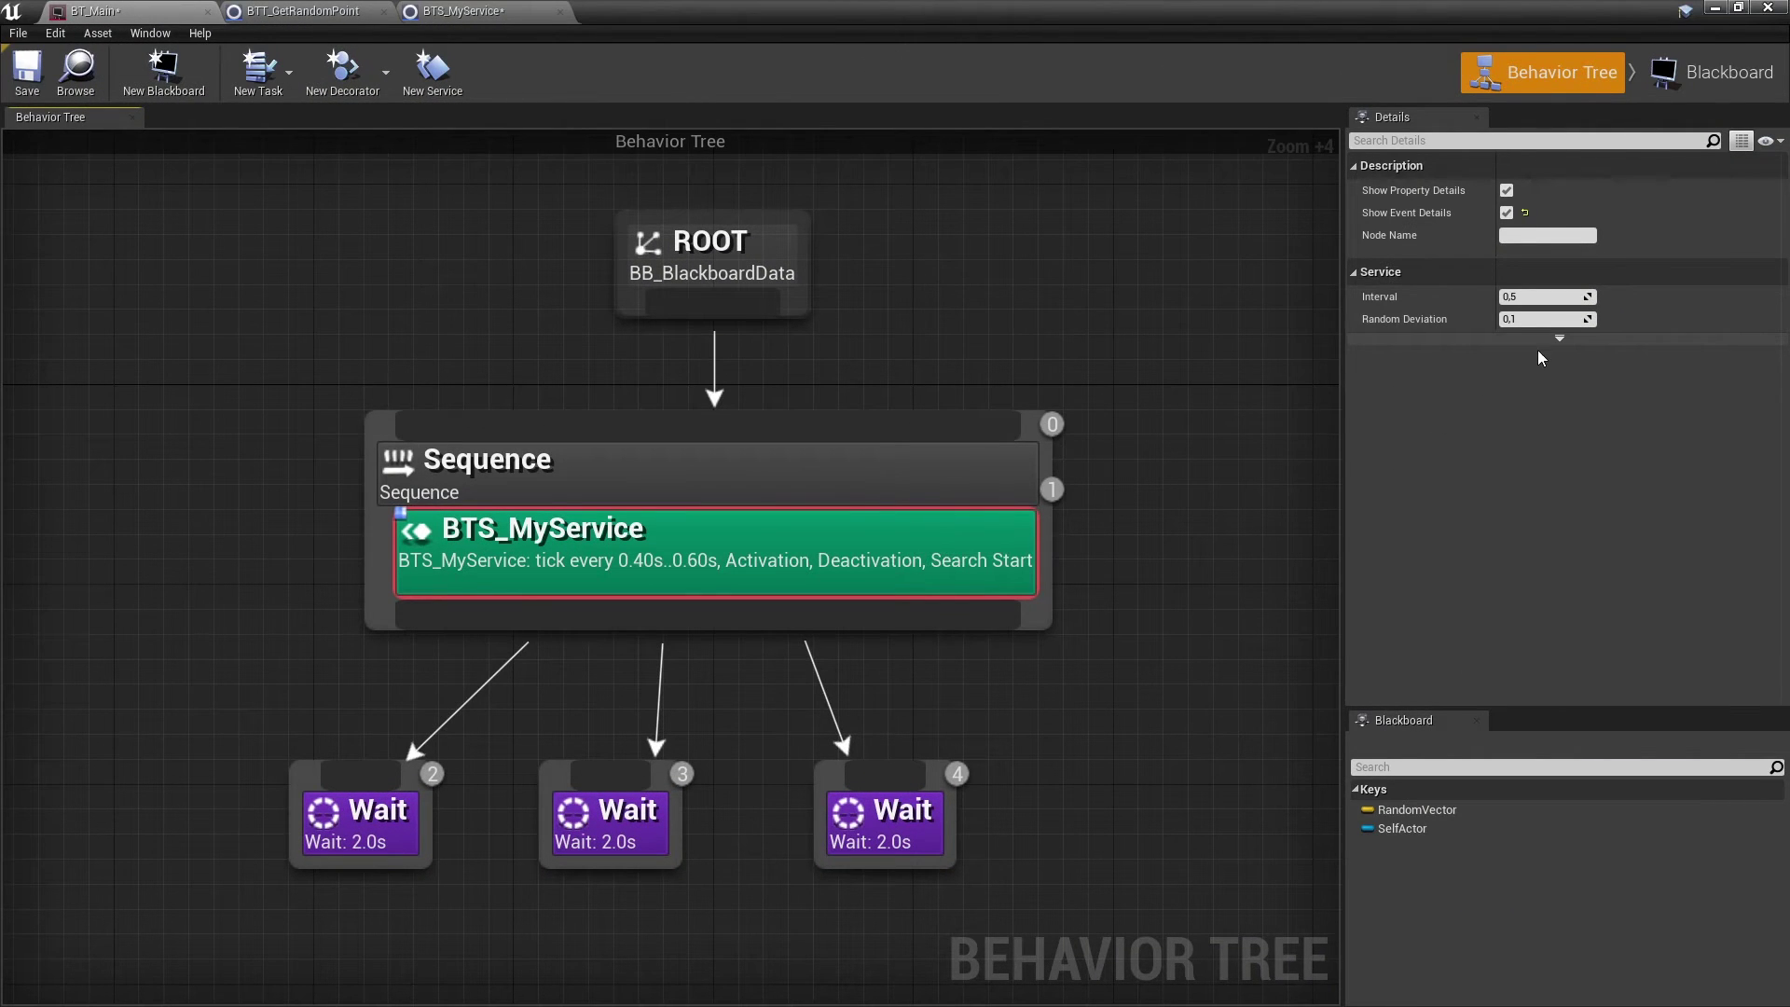
# Enable Call Tick on Search Start for BTS_MyService, then inspect its Search Start and Tick events
pyautogui.click(1536, 339)
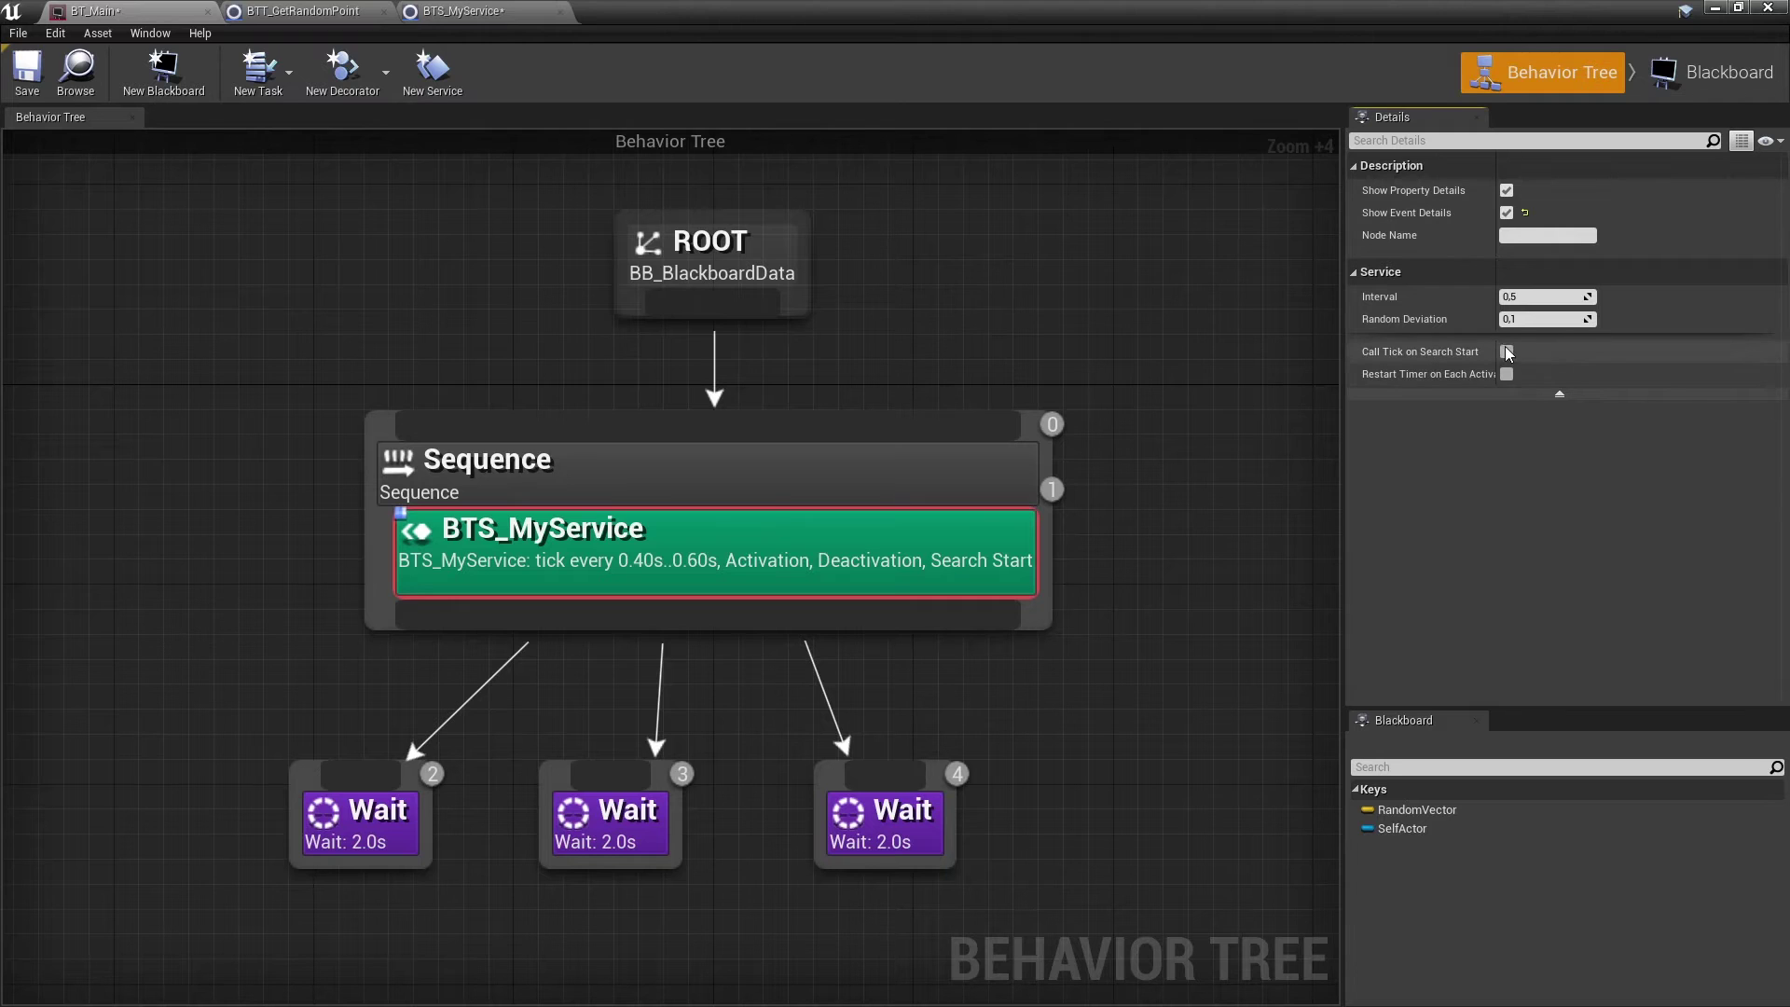
pyautogui.click(1507, 352)
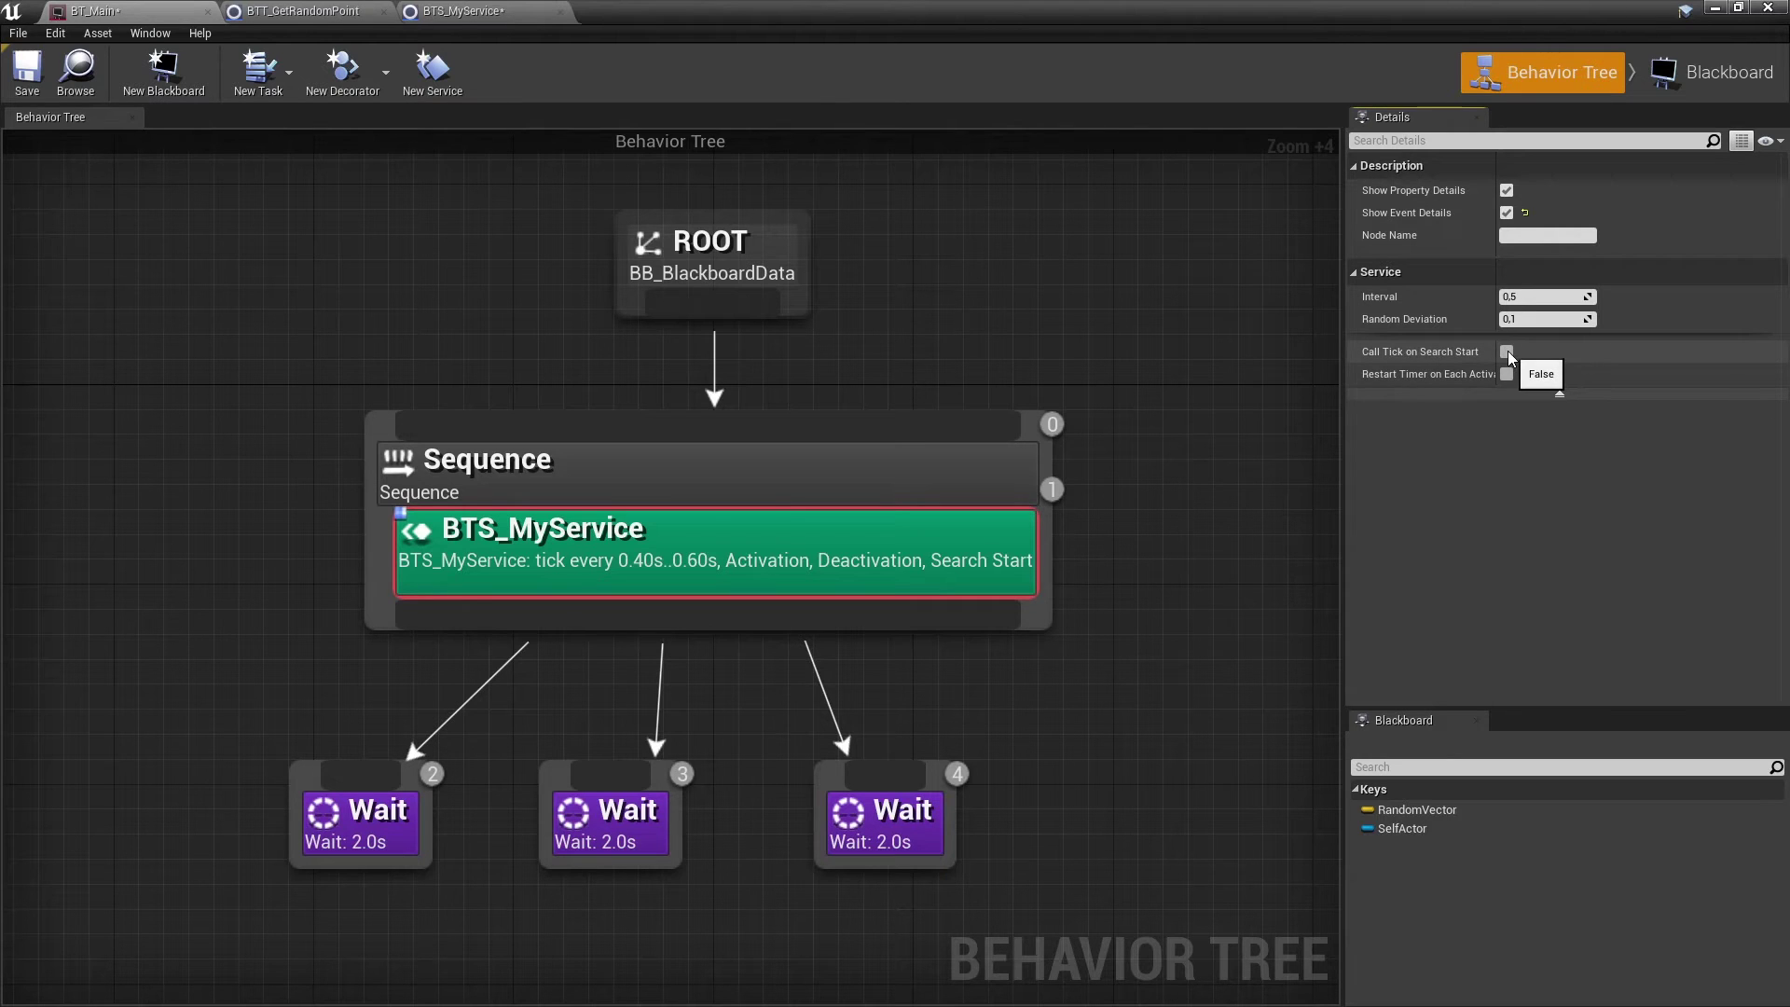
pyautogui.doubleClick(787, 571)
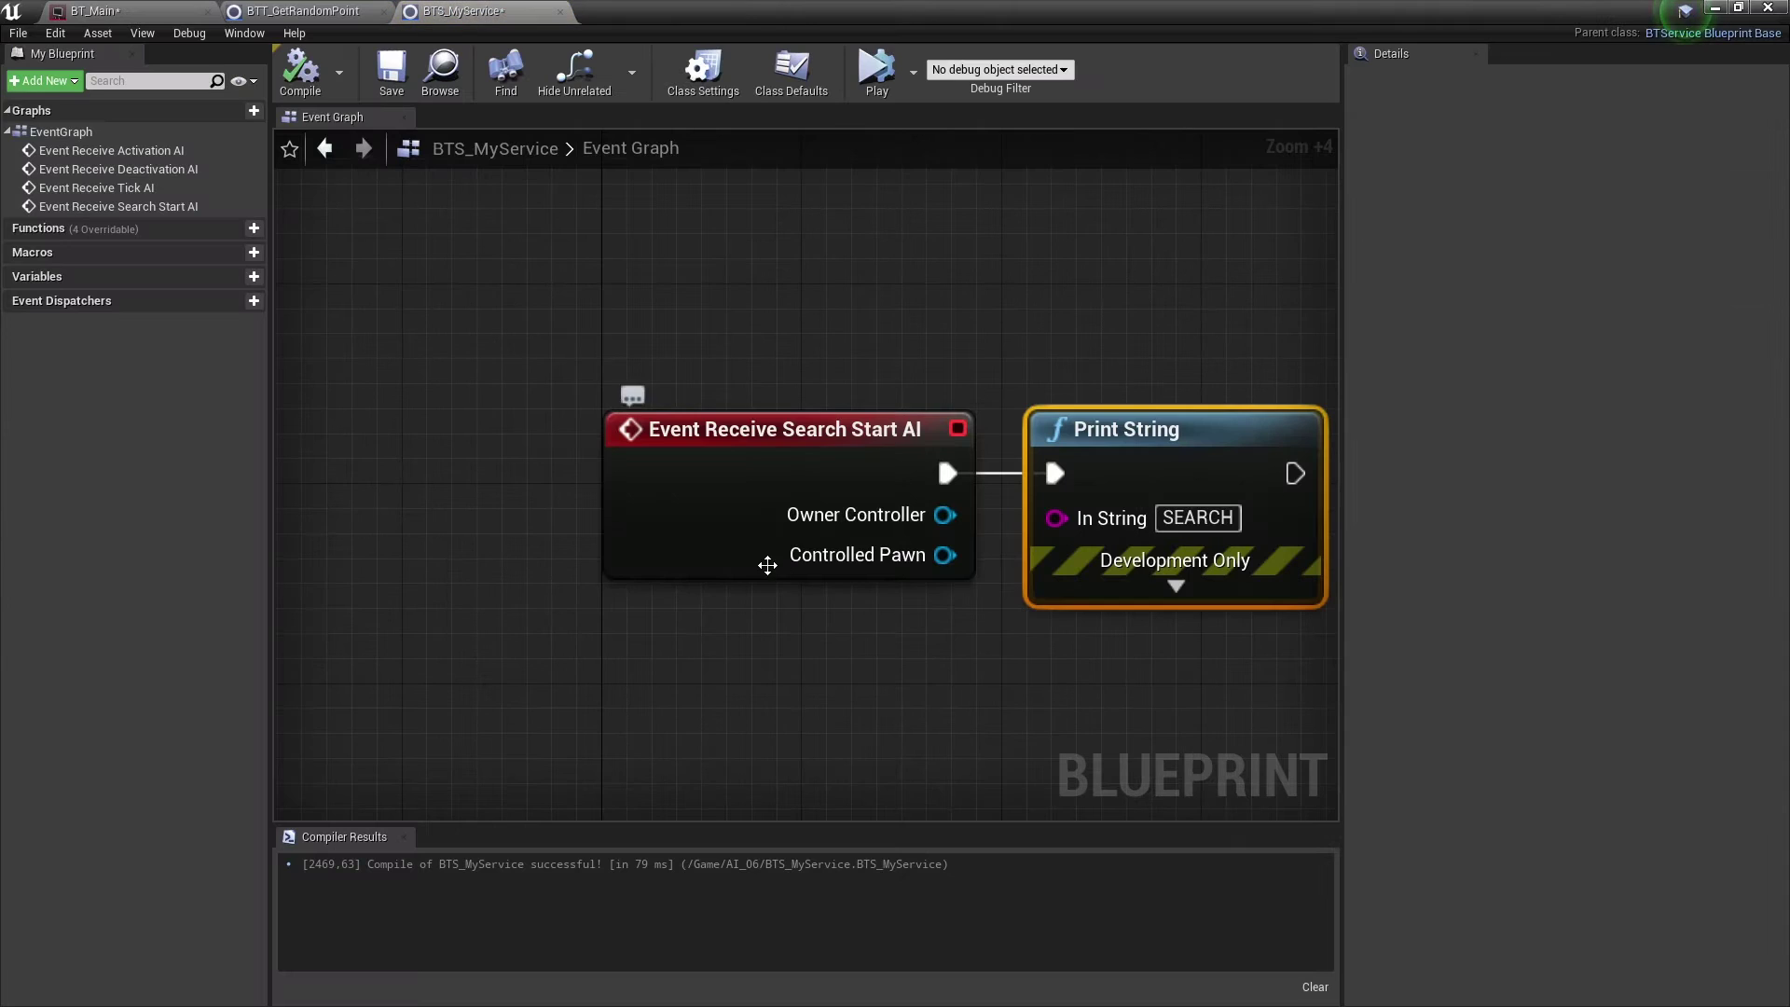
pyautogui.click(766, 471)
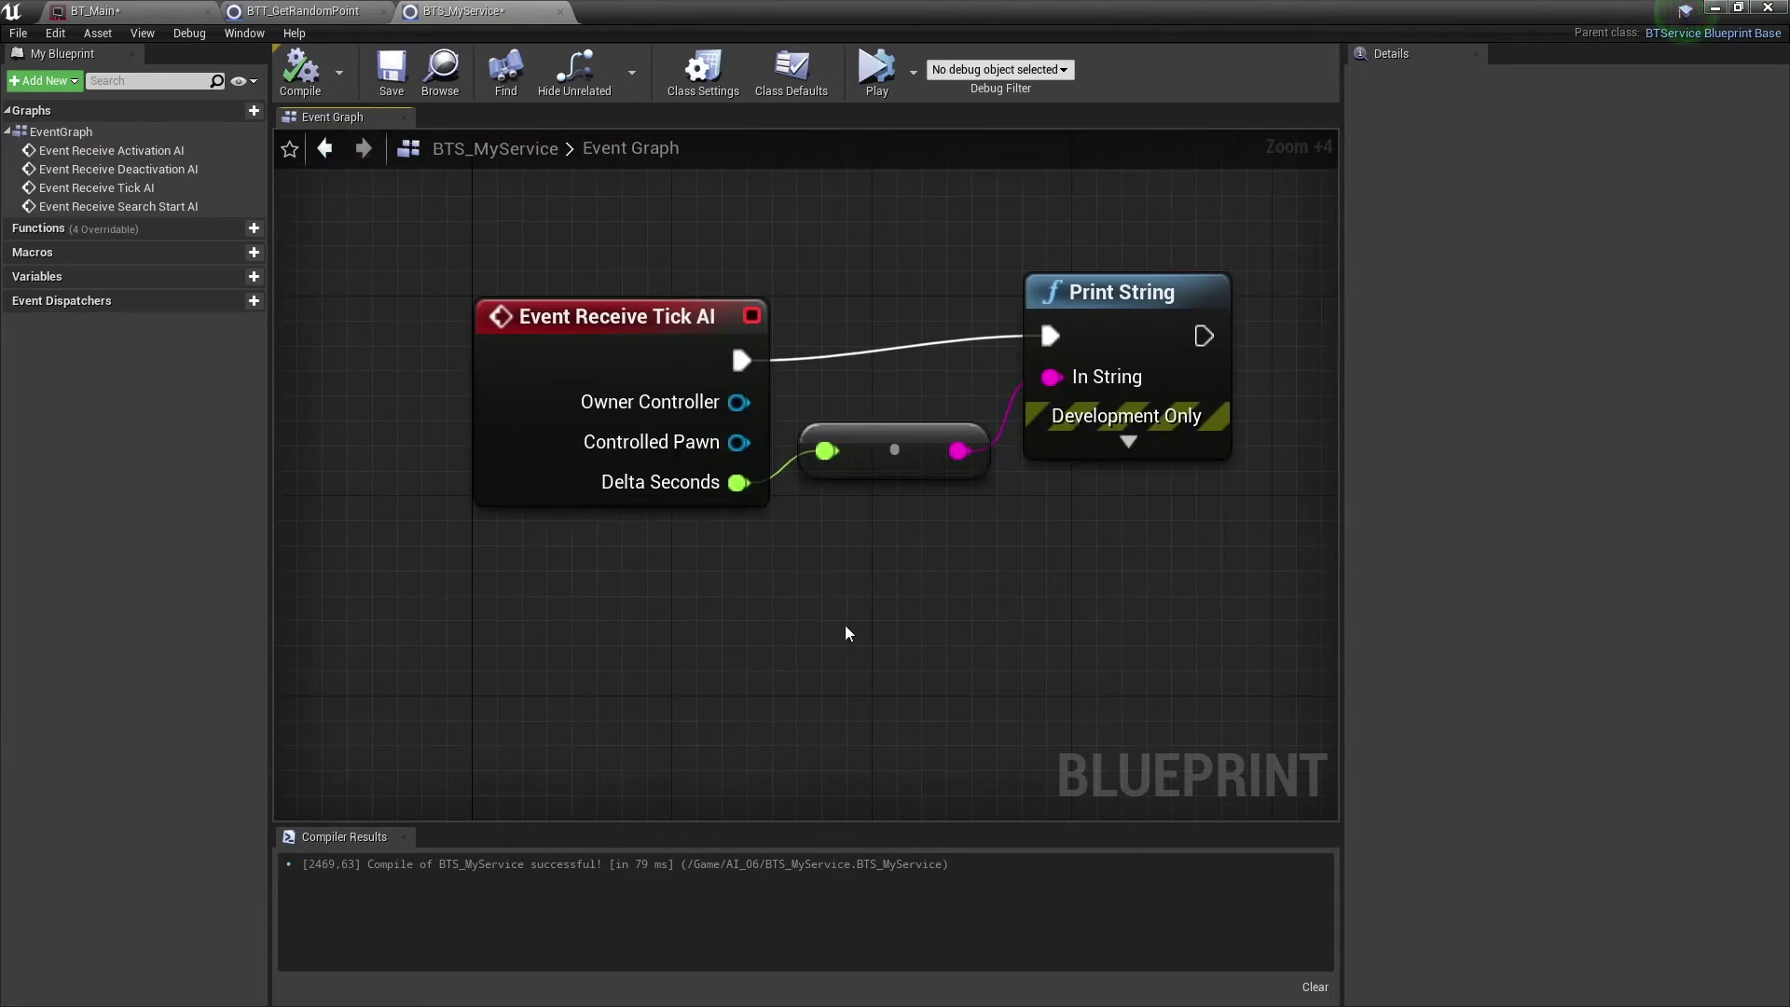
pyautogui.click(681, 364)
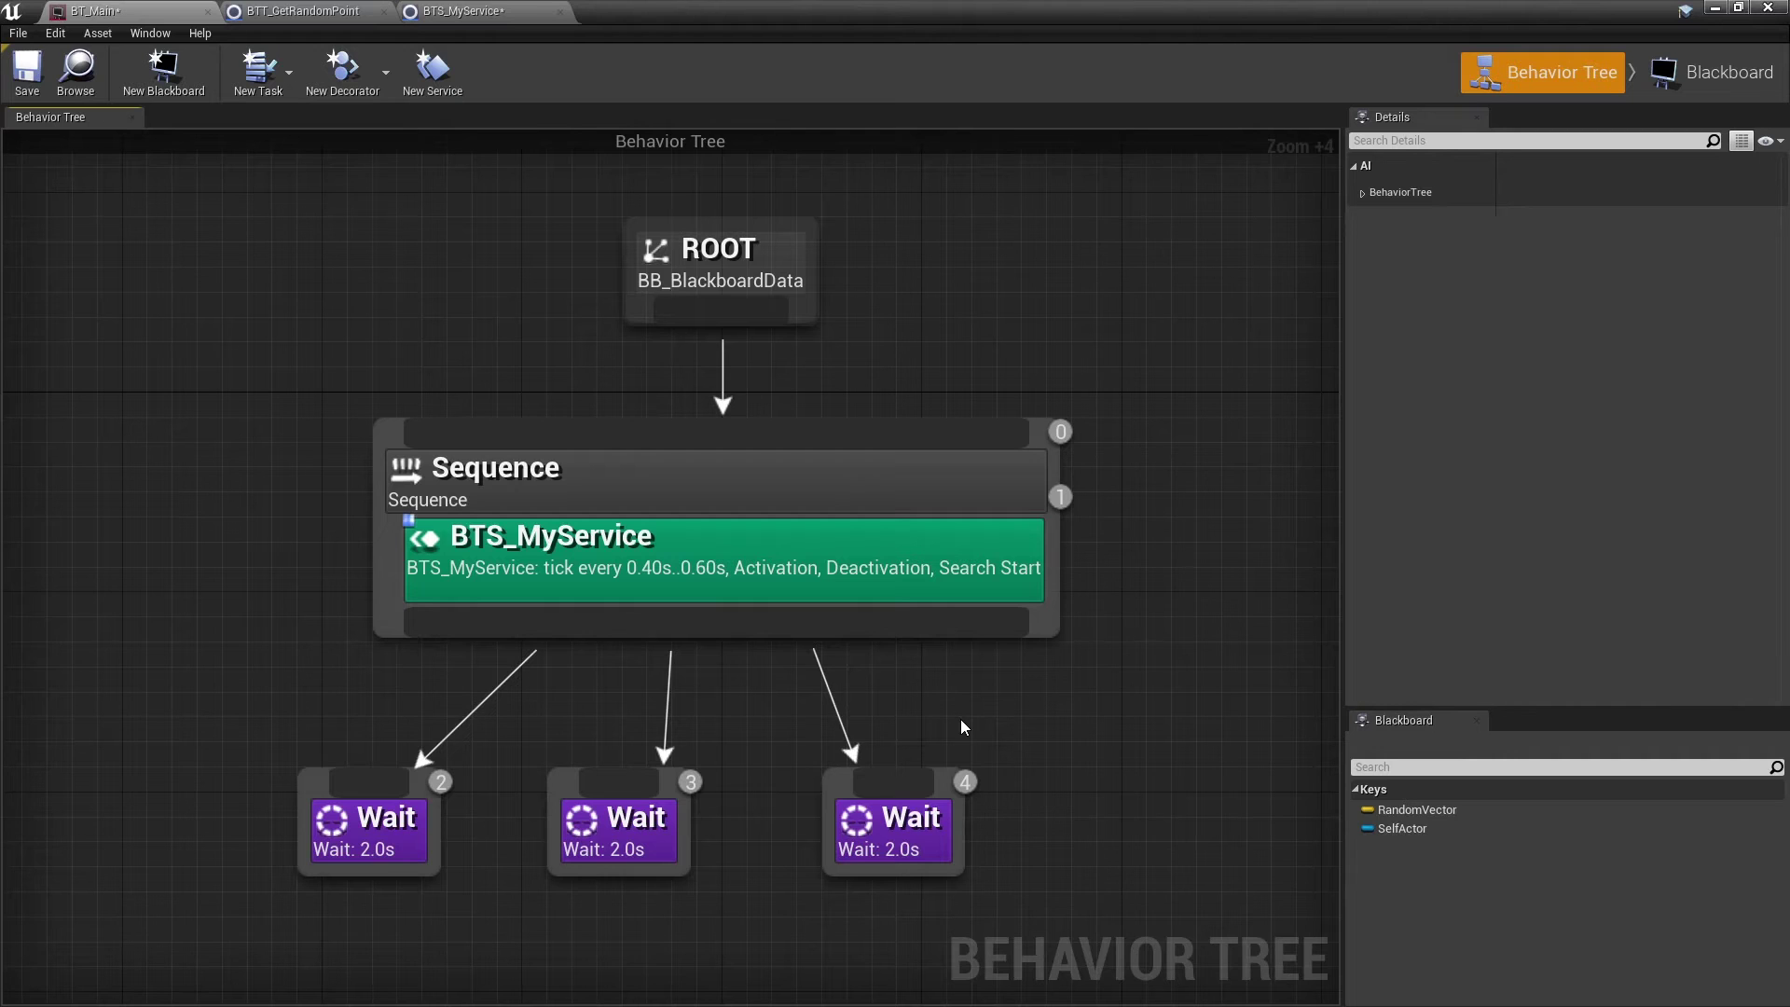
# Delete two of the Wait tasks under the Sequence
pyautogui.moveTo(752, 713); pyautogui.dragTo(395, 843)
pyautogui.press('Delete')
pyautogui.moveTo(591, 712); pyautogui.dragTo(749, 451, button='right')
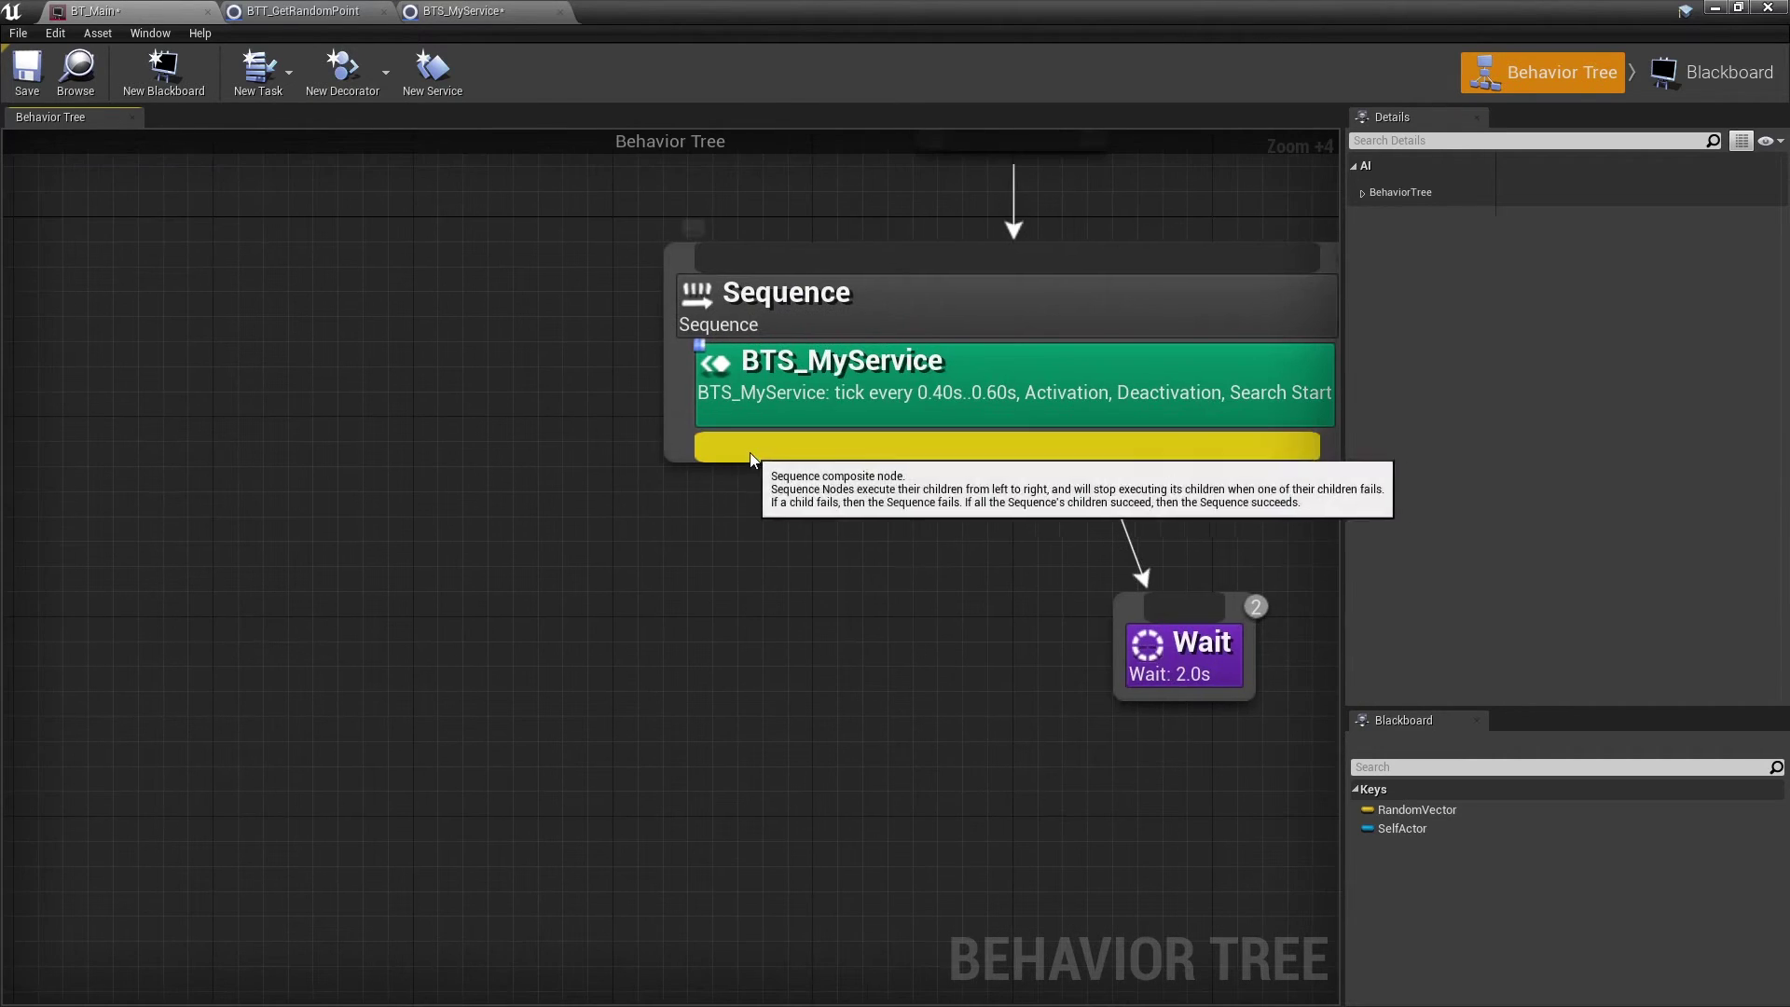
# Add a BTT_GetRandomPoint task under the Sequence and open its blueprint graph
pyautogui.moveTo(750, 451); pyautogui.dragTo(607, 578)
pyautogui.click(611, 625)
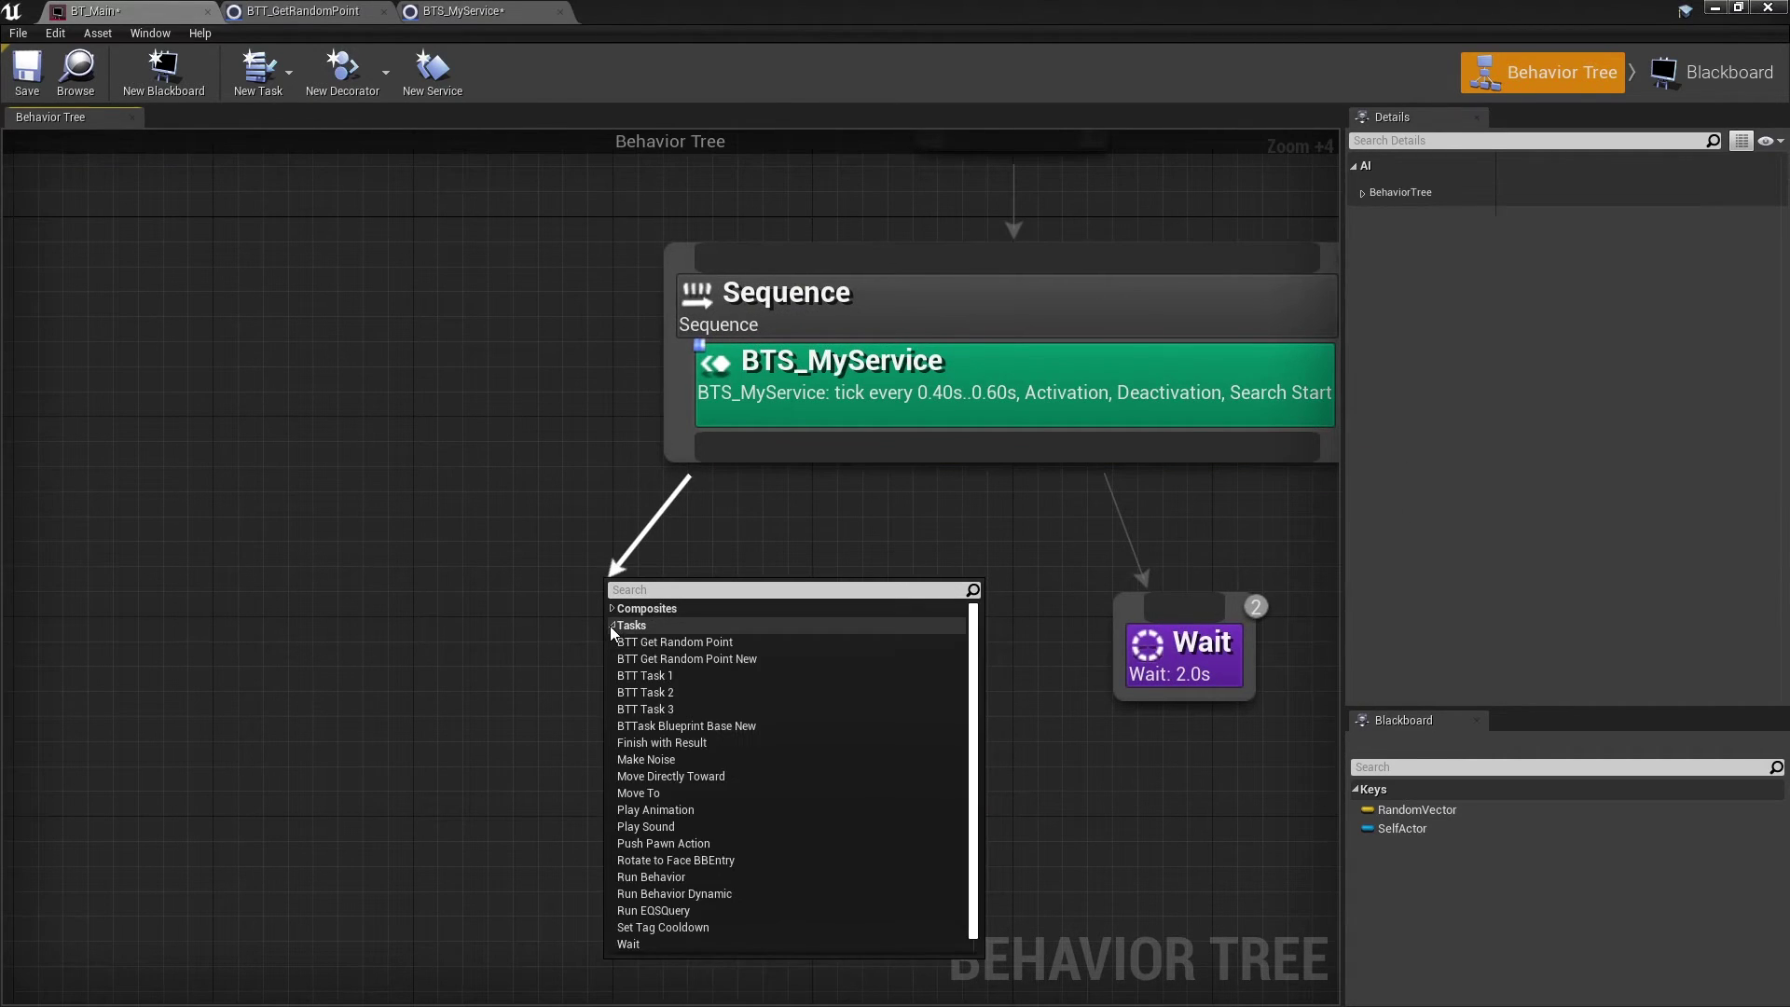
pyautogui.click(696, 644)
pyautogui.doubleClick(616, 687)
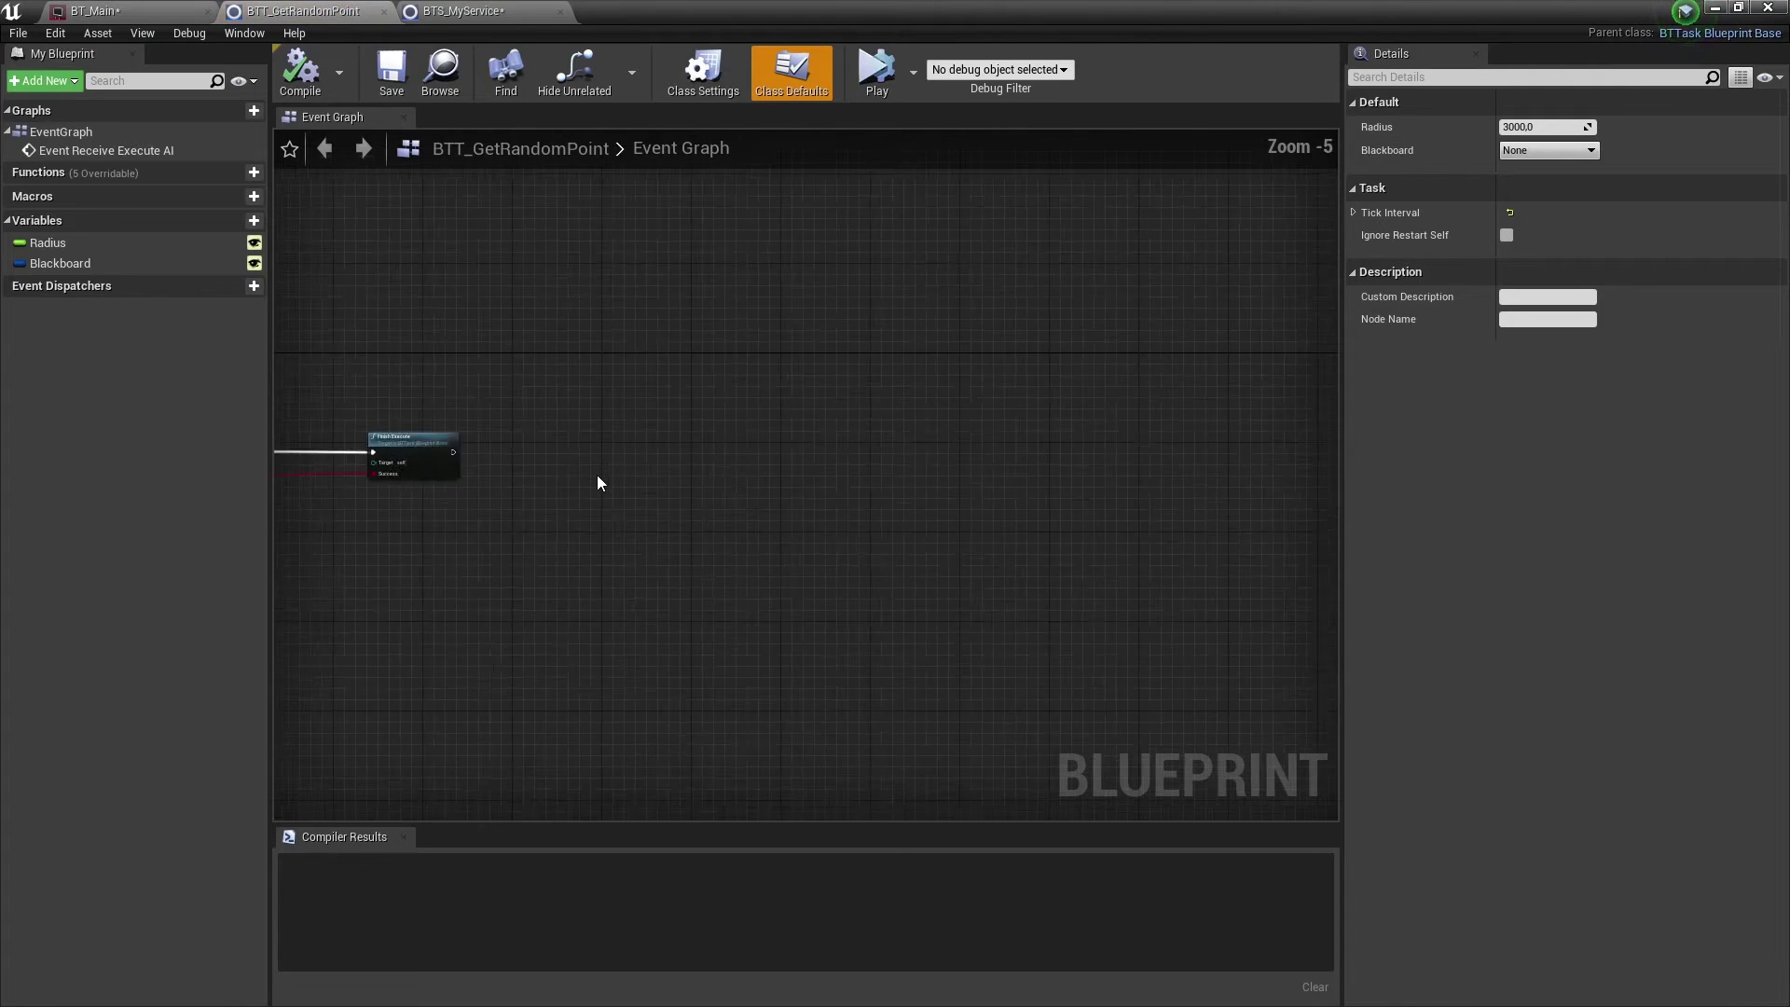
pyautogui.moveTo(942, 347); pyautogui.dragTo(587, 556)
# Delete the Deactivation, Tick and Search Start events and the Print String node from BTS_MyService
pyautogui.click(464, 10)
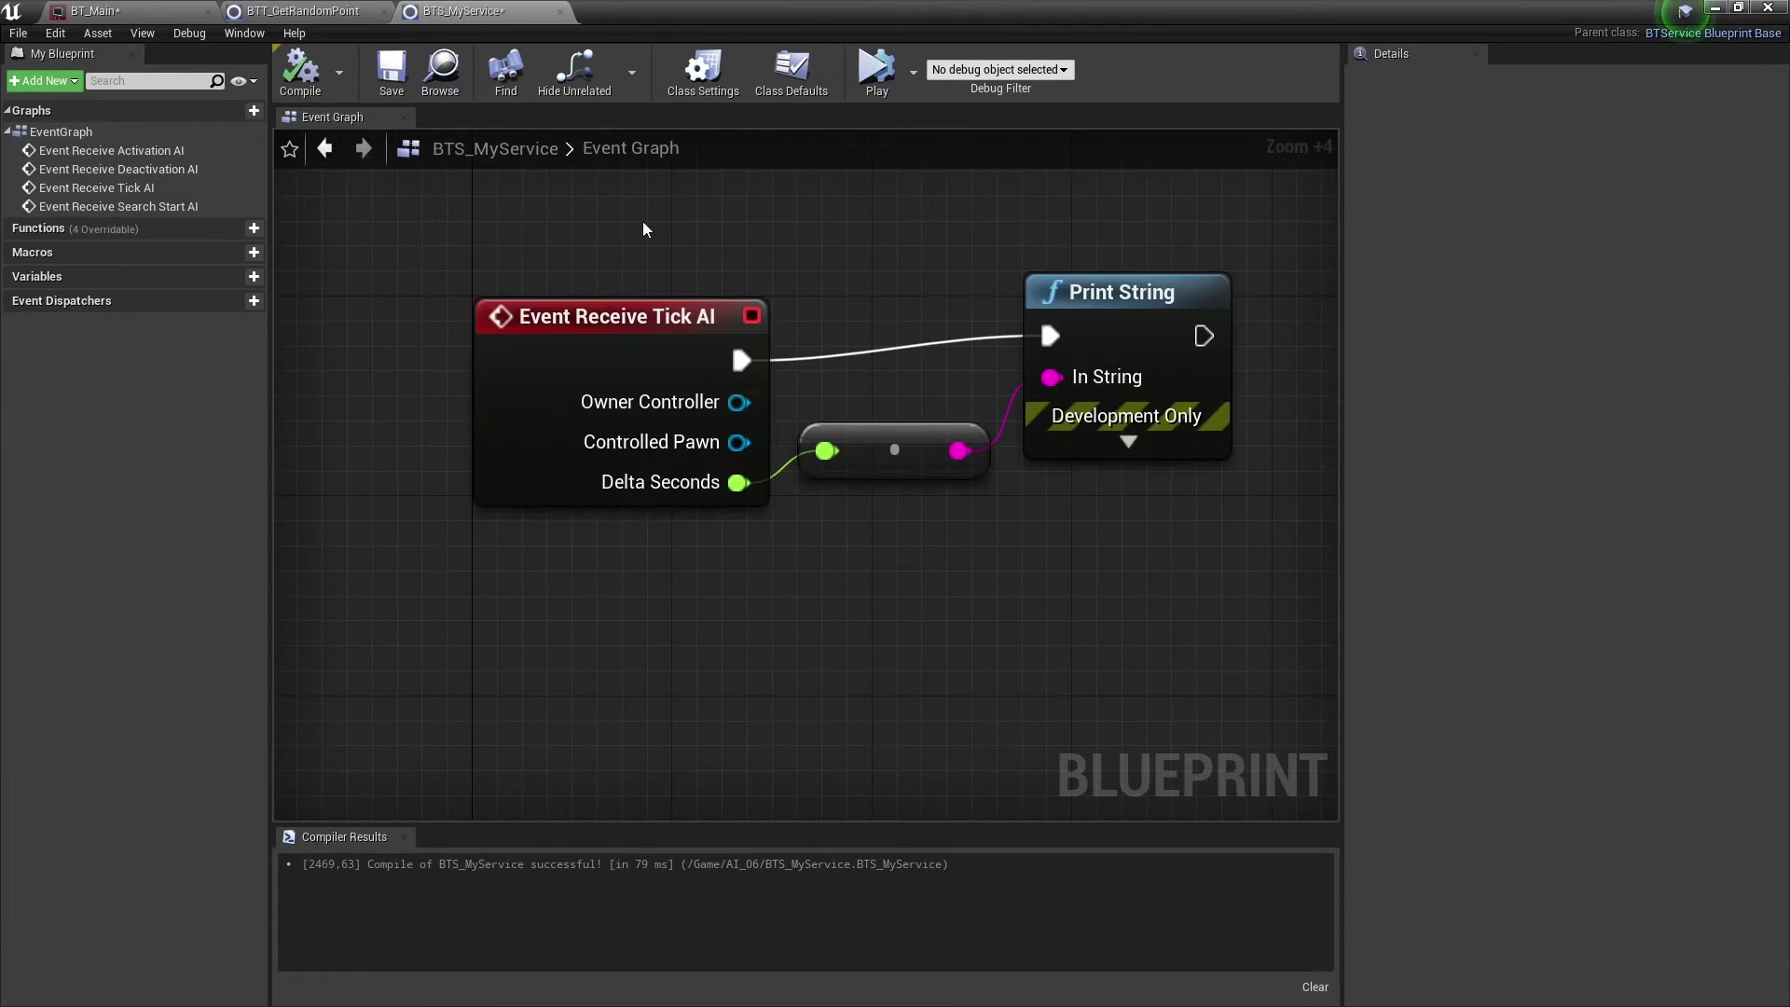
pyautogui.scroll(-5, 730, 336)
pyautogui.moveTo(955, 347); pyautogui.dragTo(669, 616)
pyautogui.press('Delete')
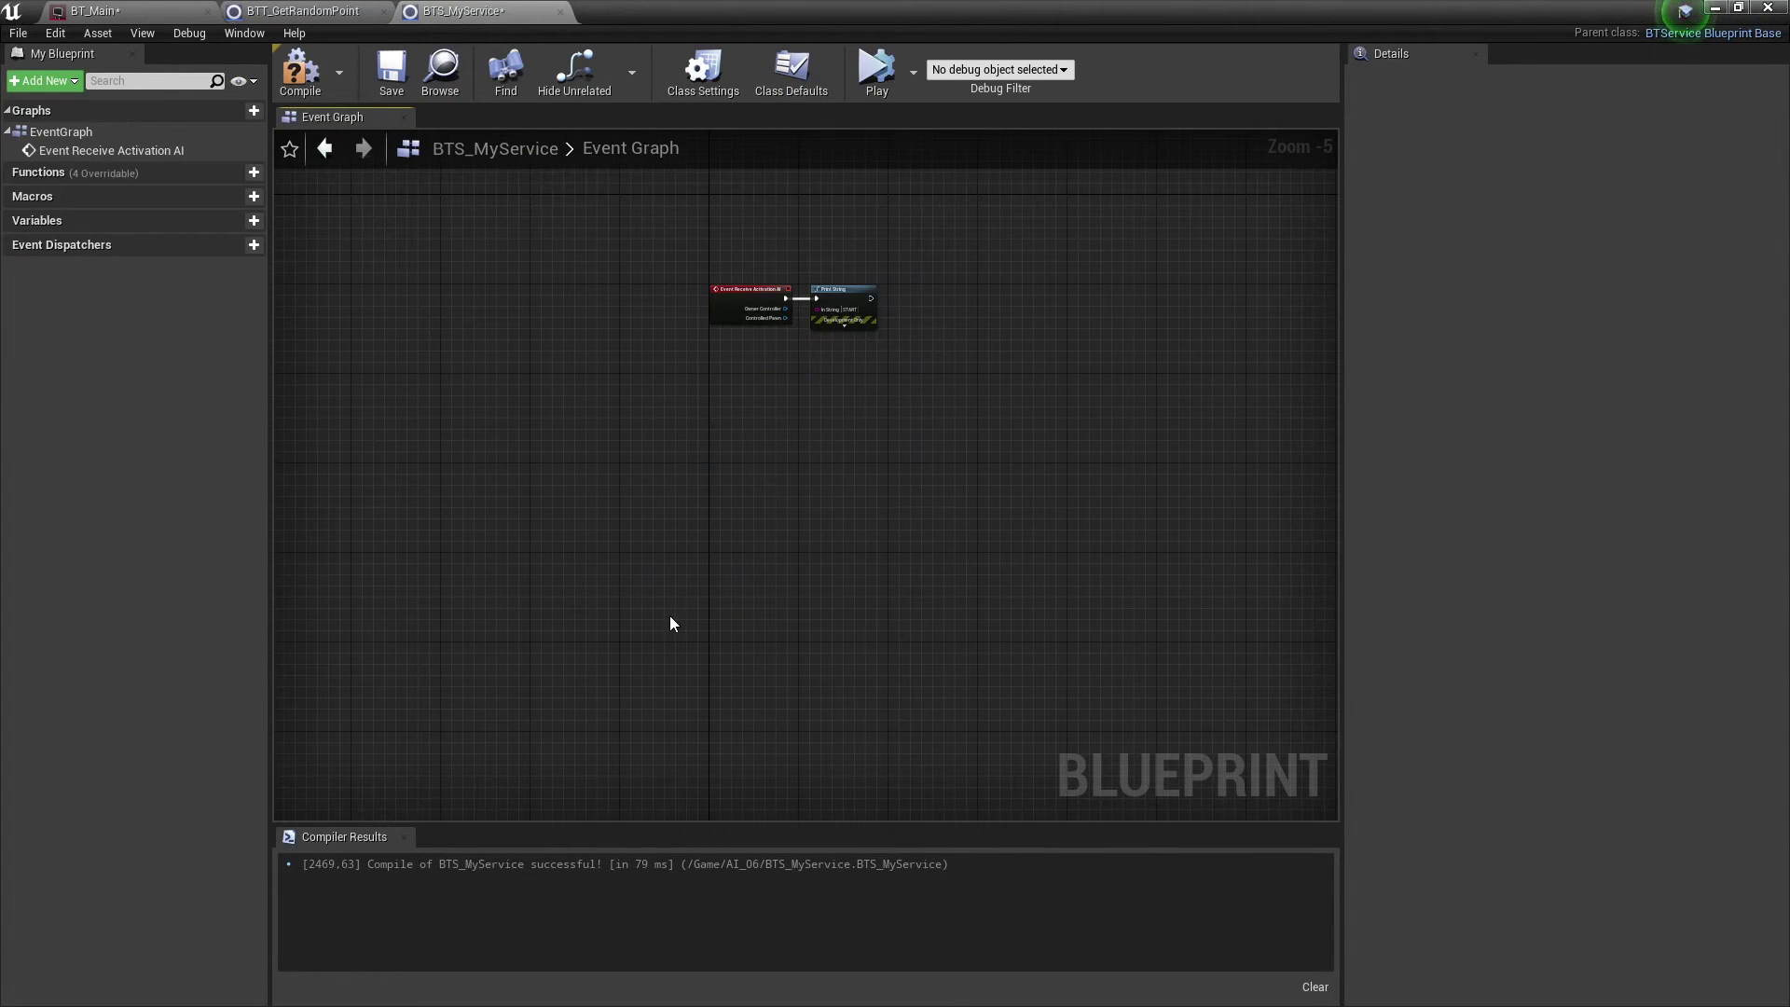
pyautogui.moveTo(942, 278); pyautogui.dragTo(843, 342)
pyautogui.press('Delete')
# Paste the random-point nodes into the BTS_MyService graph
pyautogui.scroll(8, 703, 289)
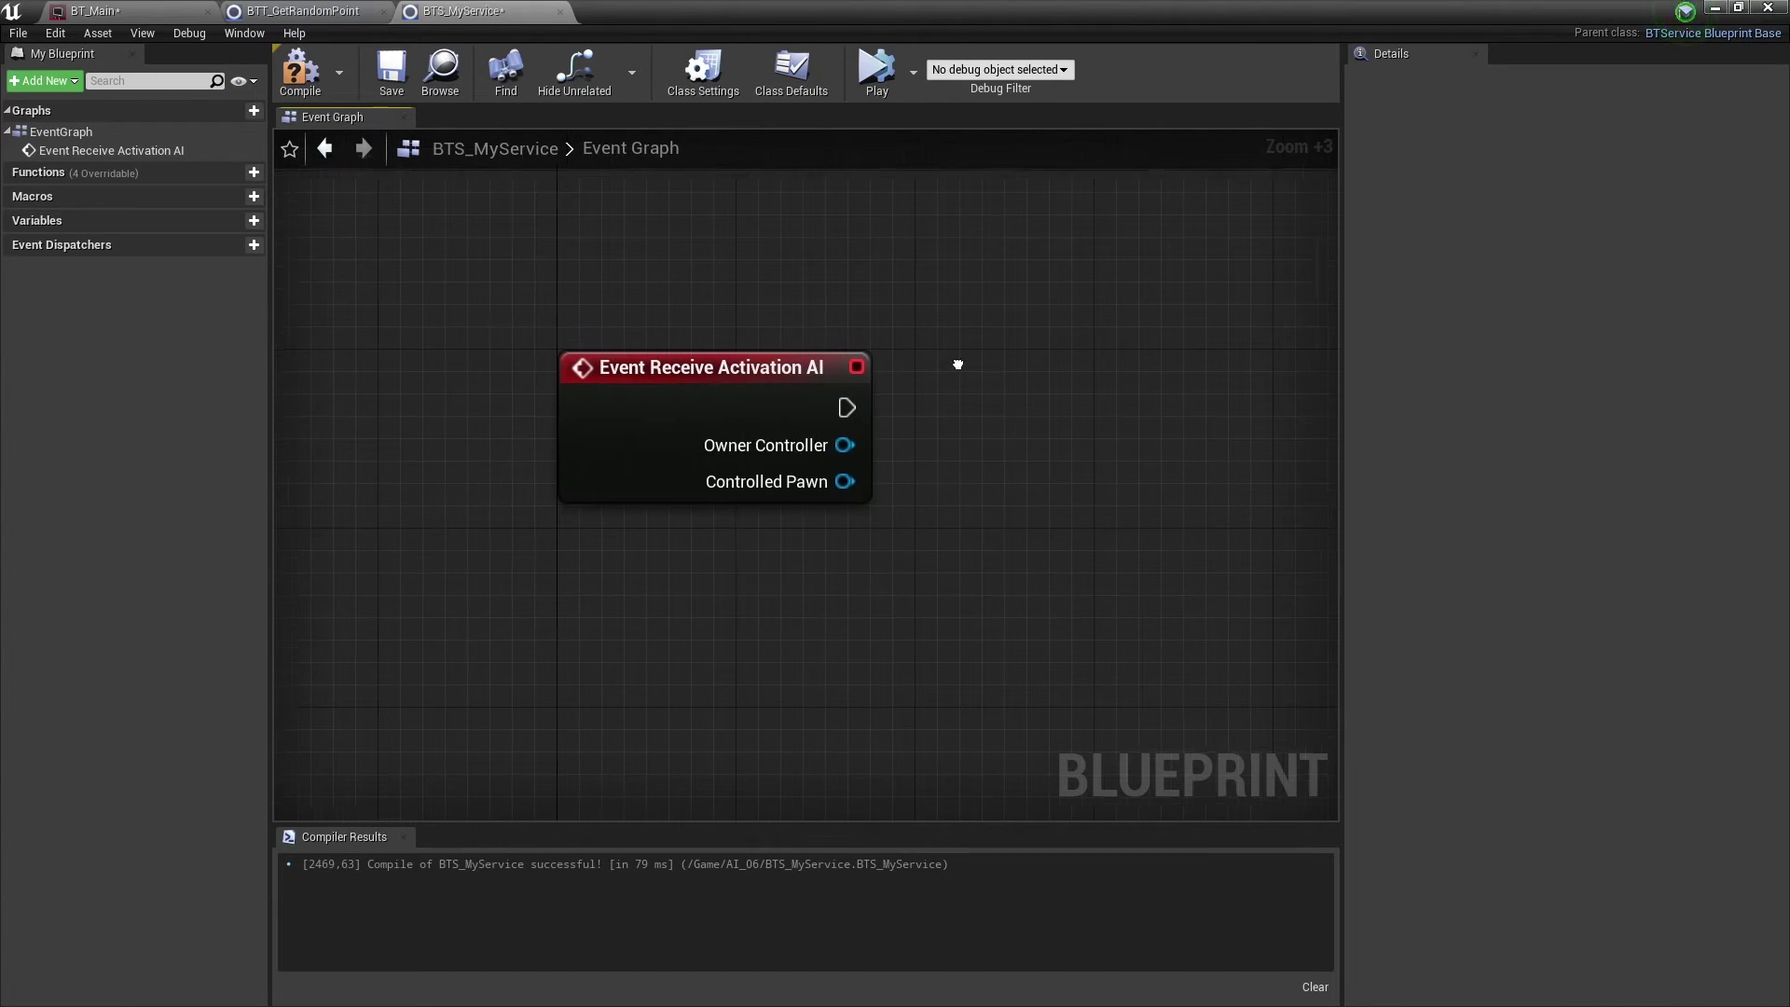
pyautogui.scroll(-3, 854, 389)
pyautogui.hotkey('ctrl', 'v')
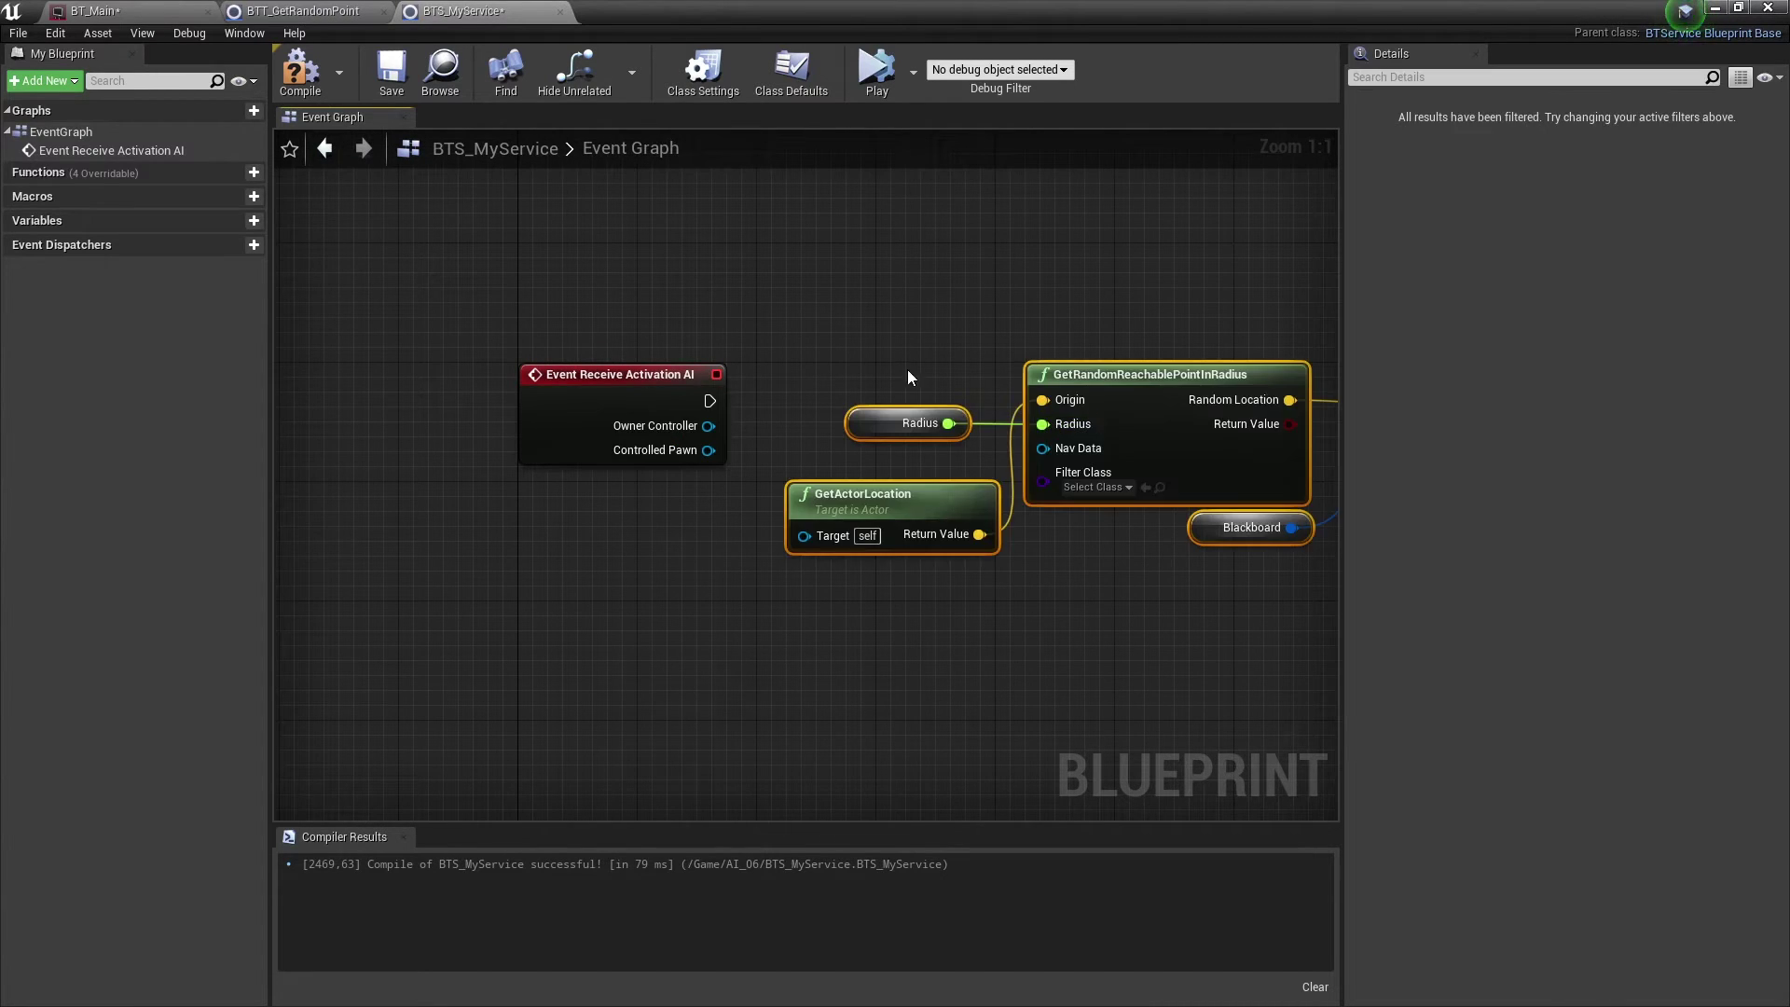
pyautogui.scroll(-3, 923, 322)
pyautogui.moveTo(926, 302); pyautogui.dragTo(839, 317, button='right')
# Create the Radius float variable from its pin and make it instance-editable
pyautogui.click(802, 410)
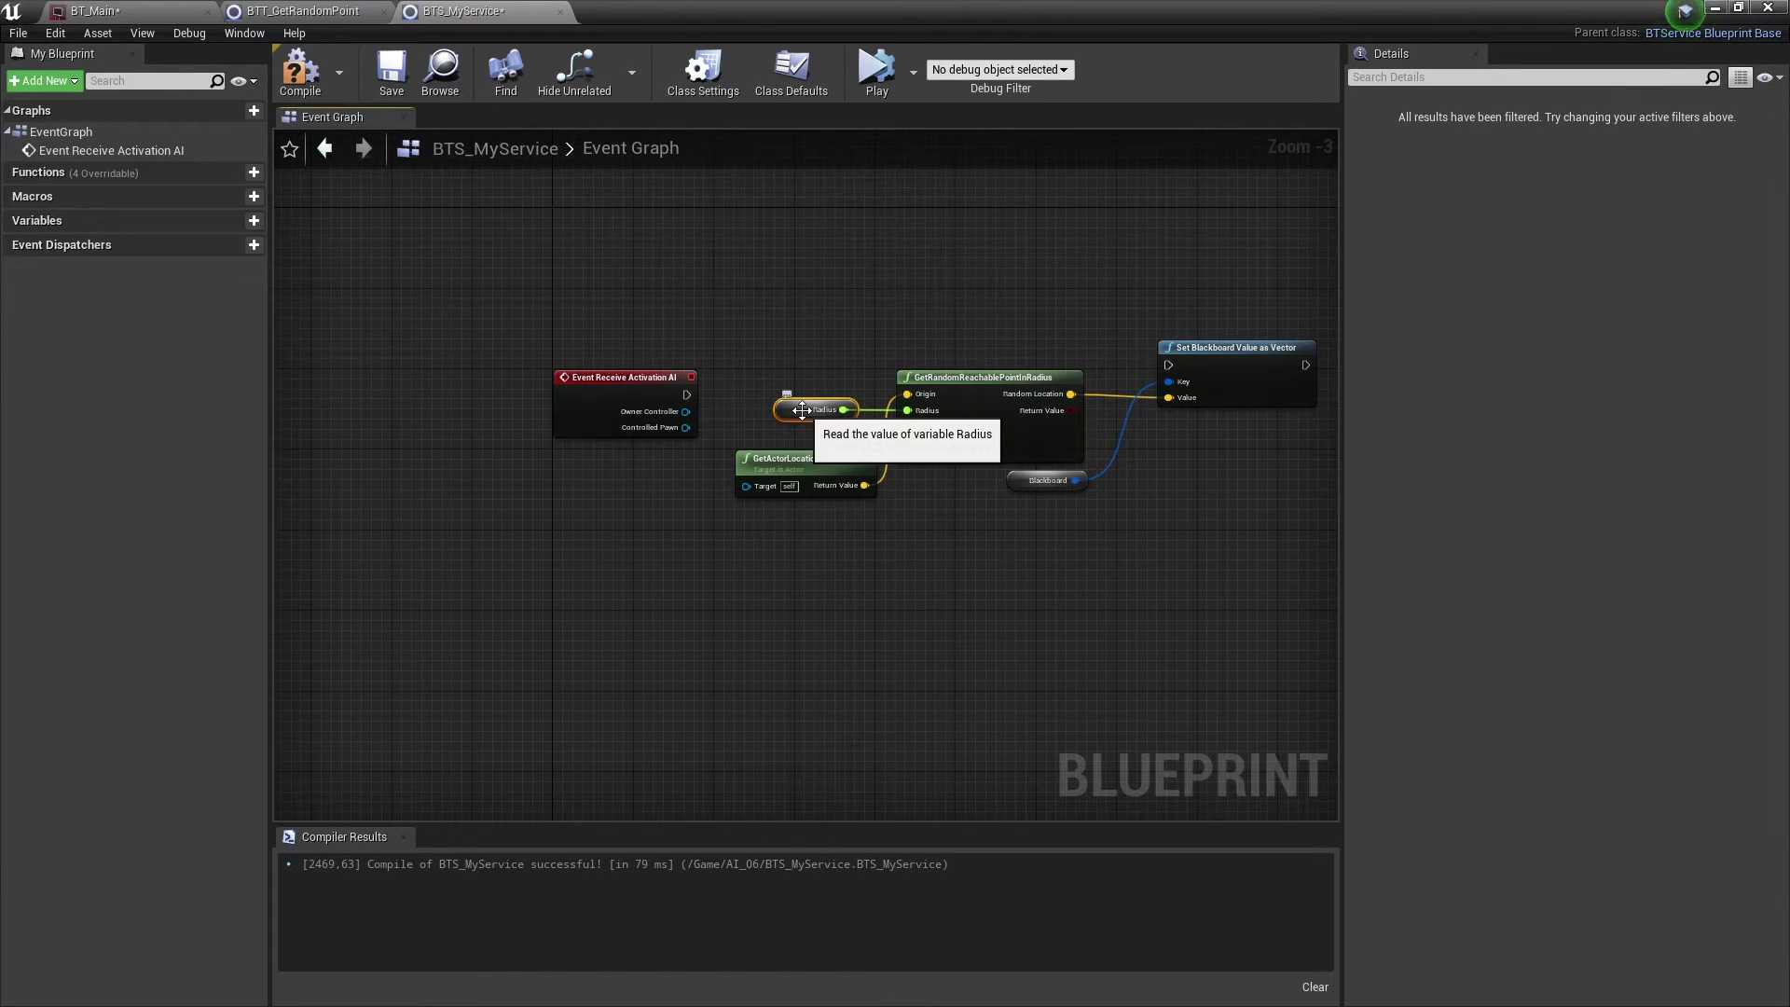
pyautogui.rightClick(792, 417)
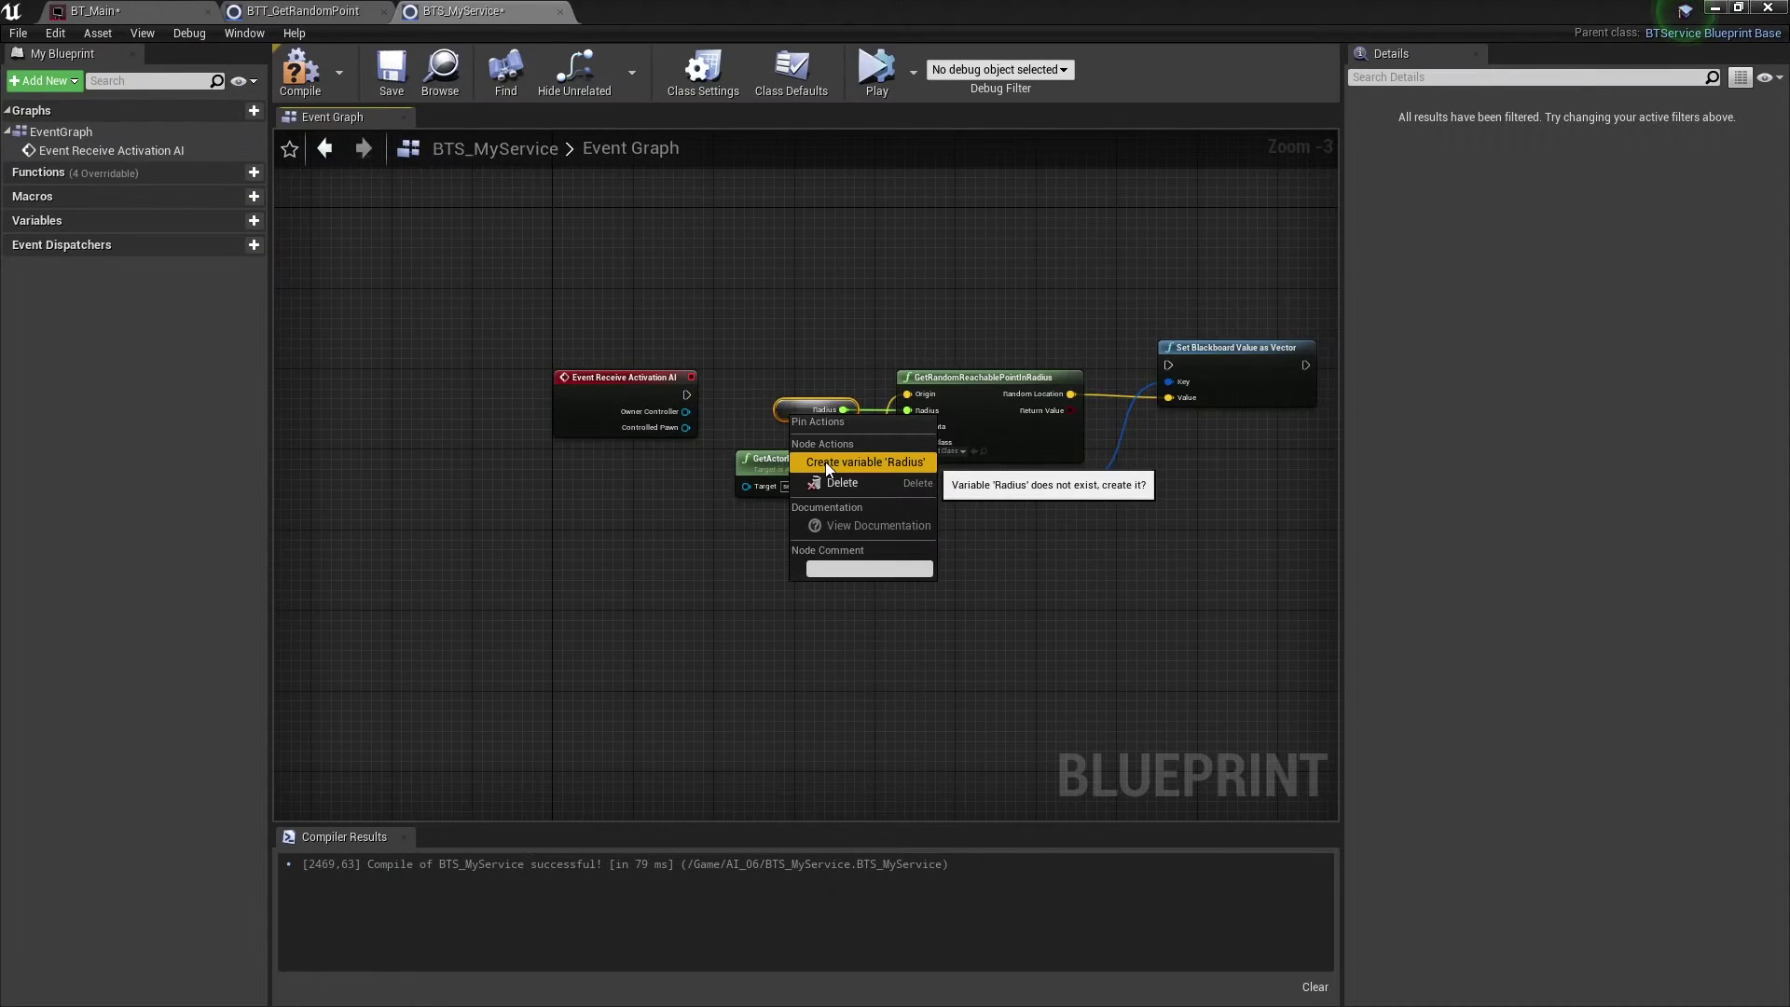
pyautogui.click(825, 462)
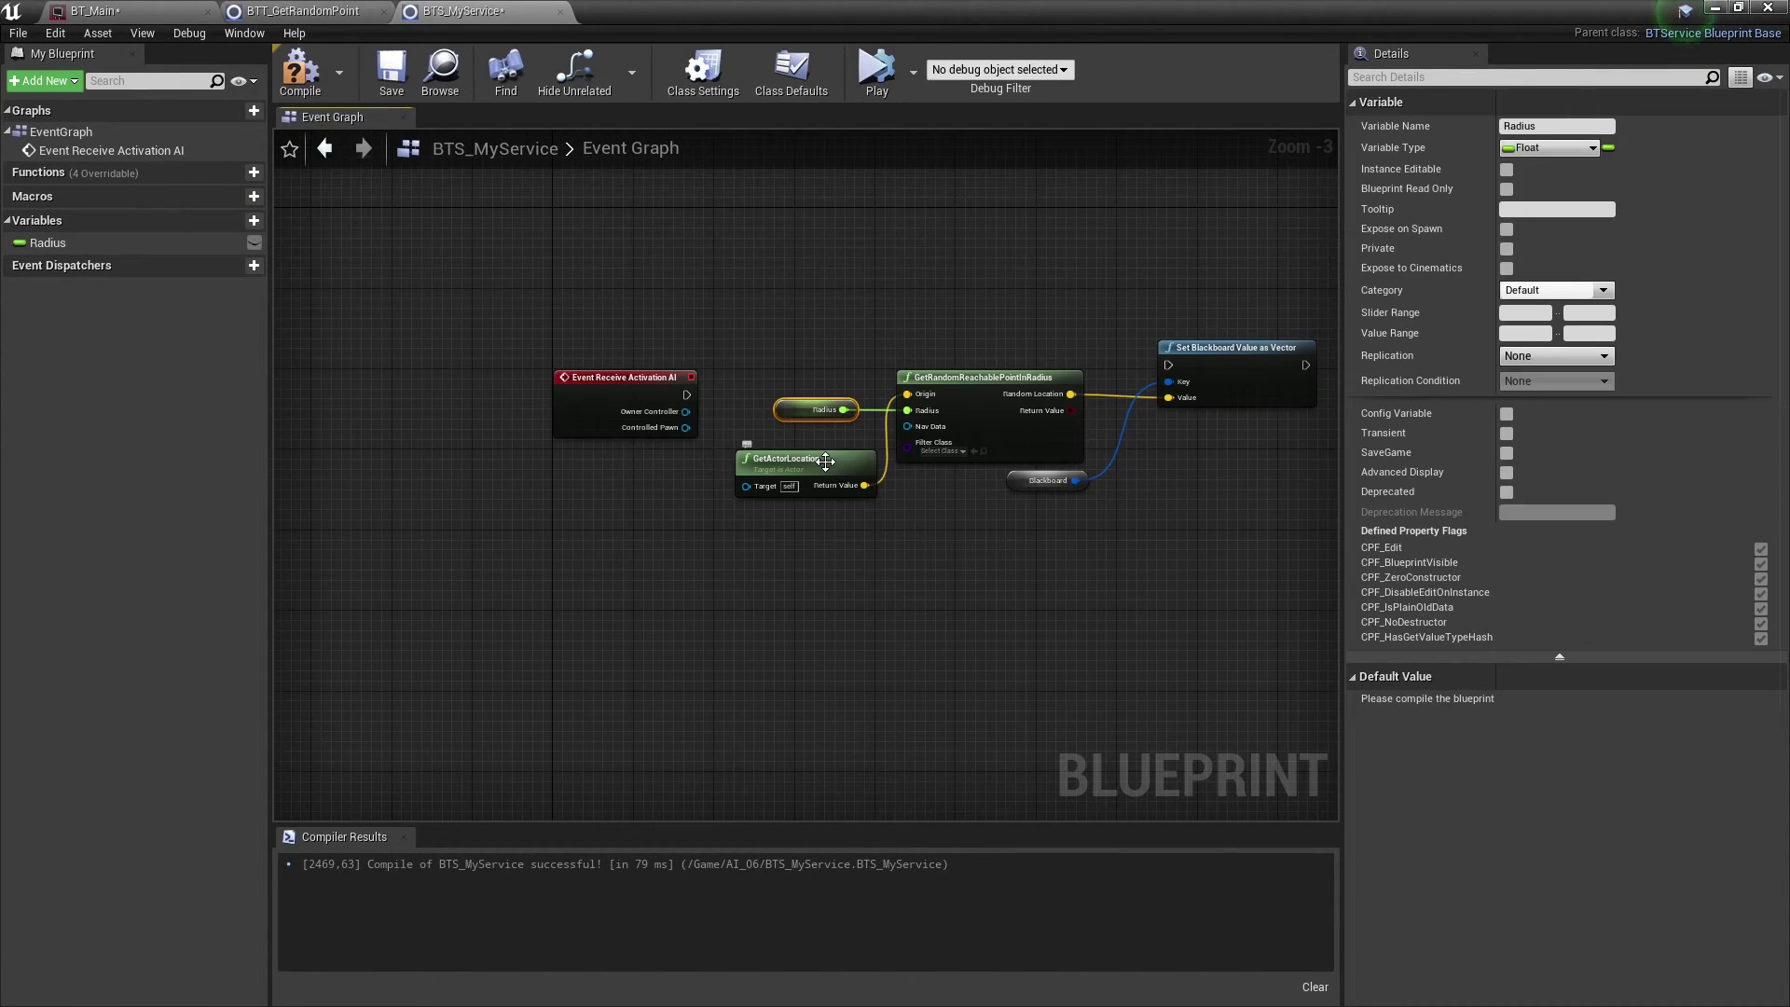
pyautogui.click(110, 243)
pyautogui.click(253, 243)
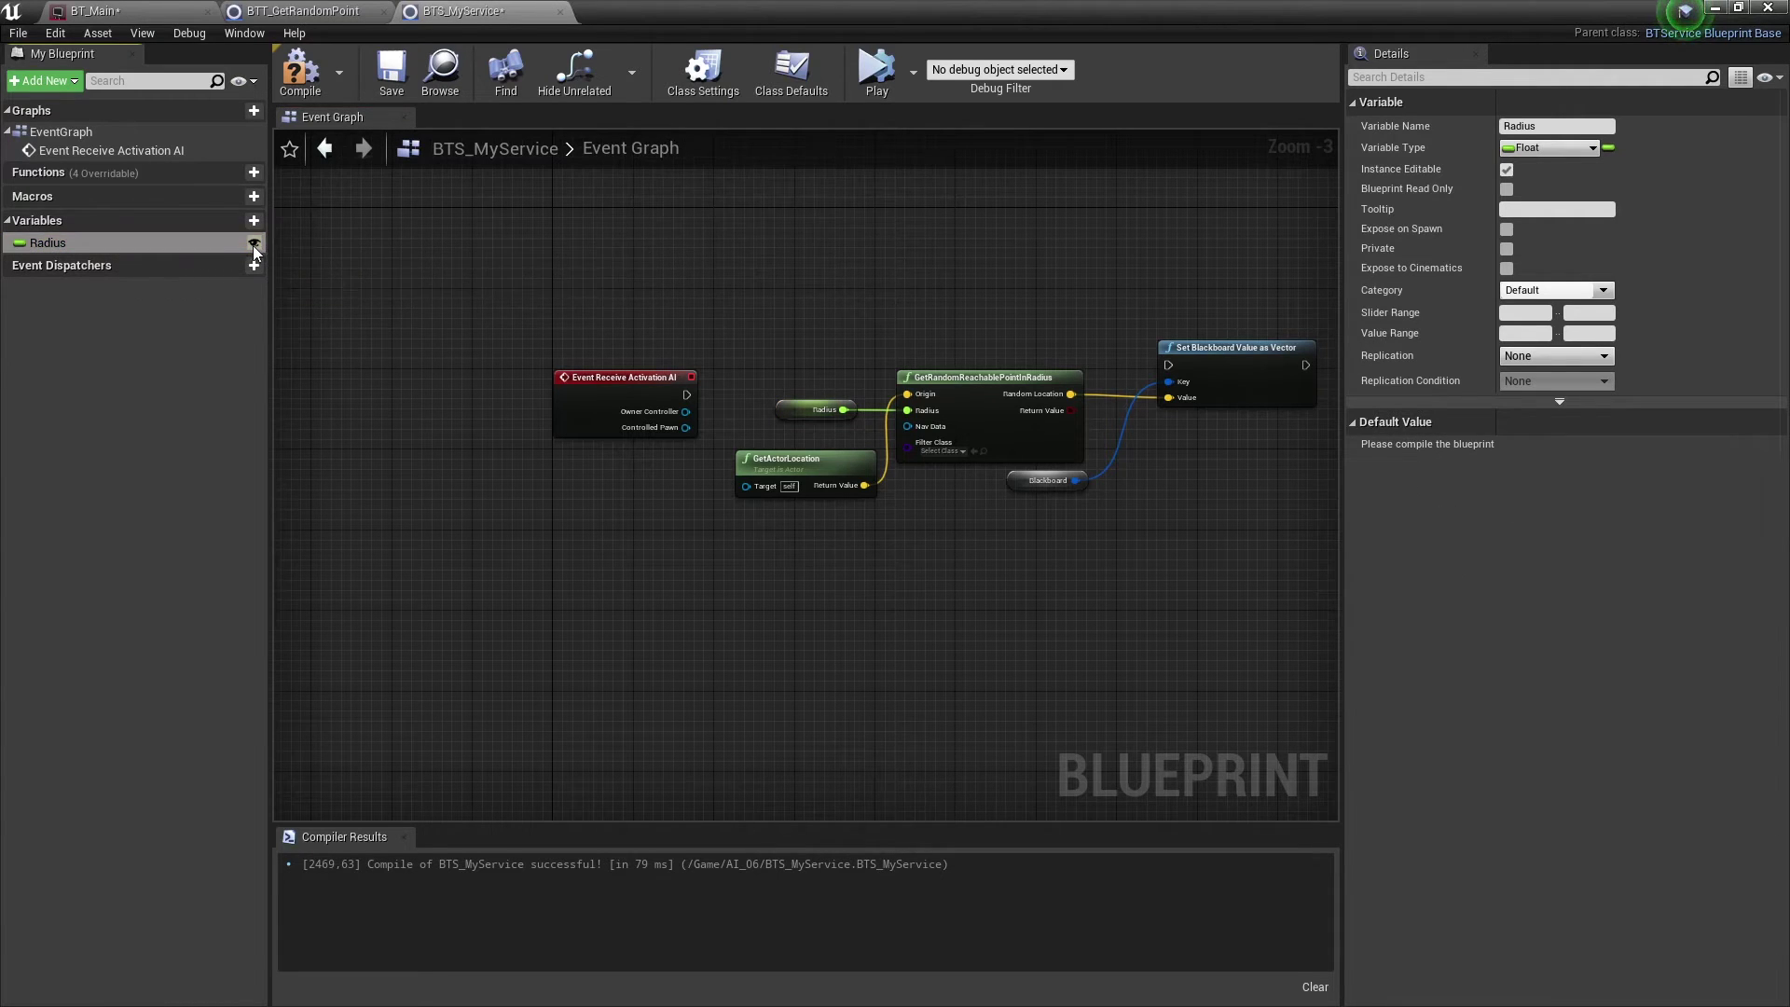
# Promote the Blackboard pin to a variable and make it instance-editable
pyautogui.scroll(3, 1005, 471)
pyautogui.rightClick(1008, 471)
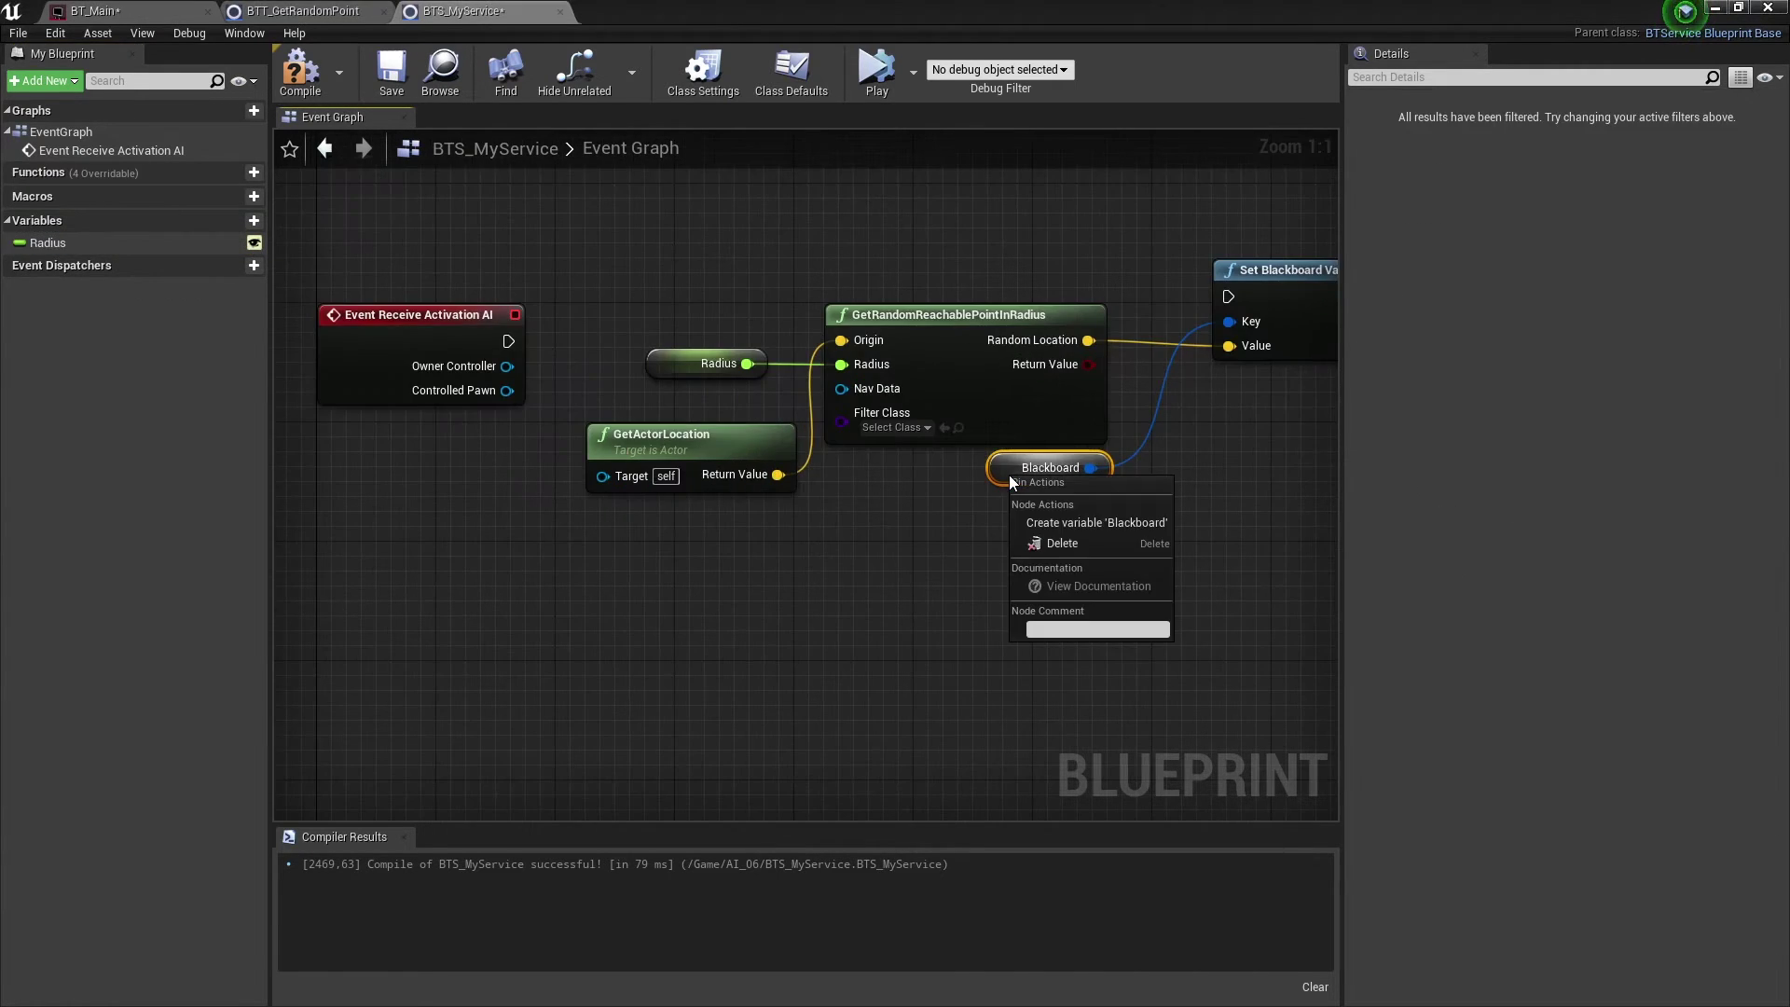
pyautogui.click(1061, 521)
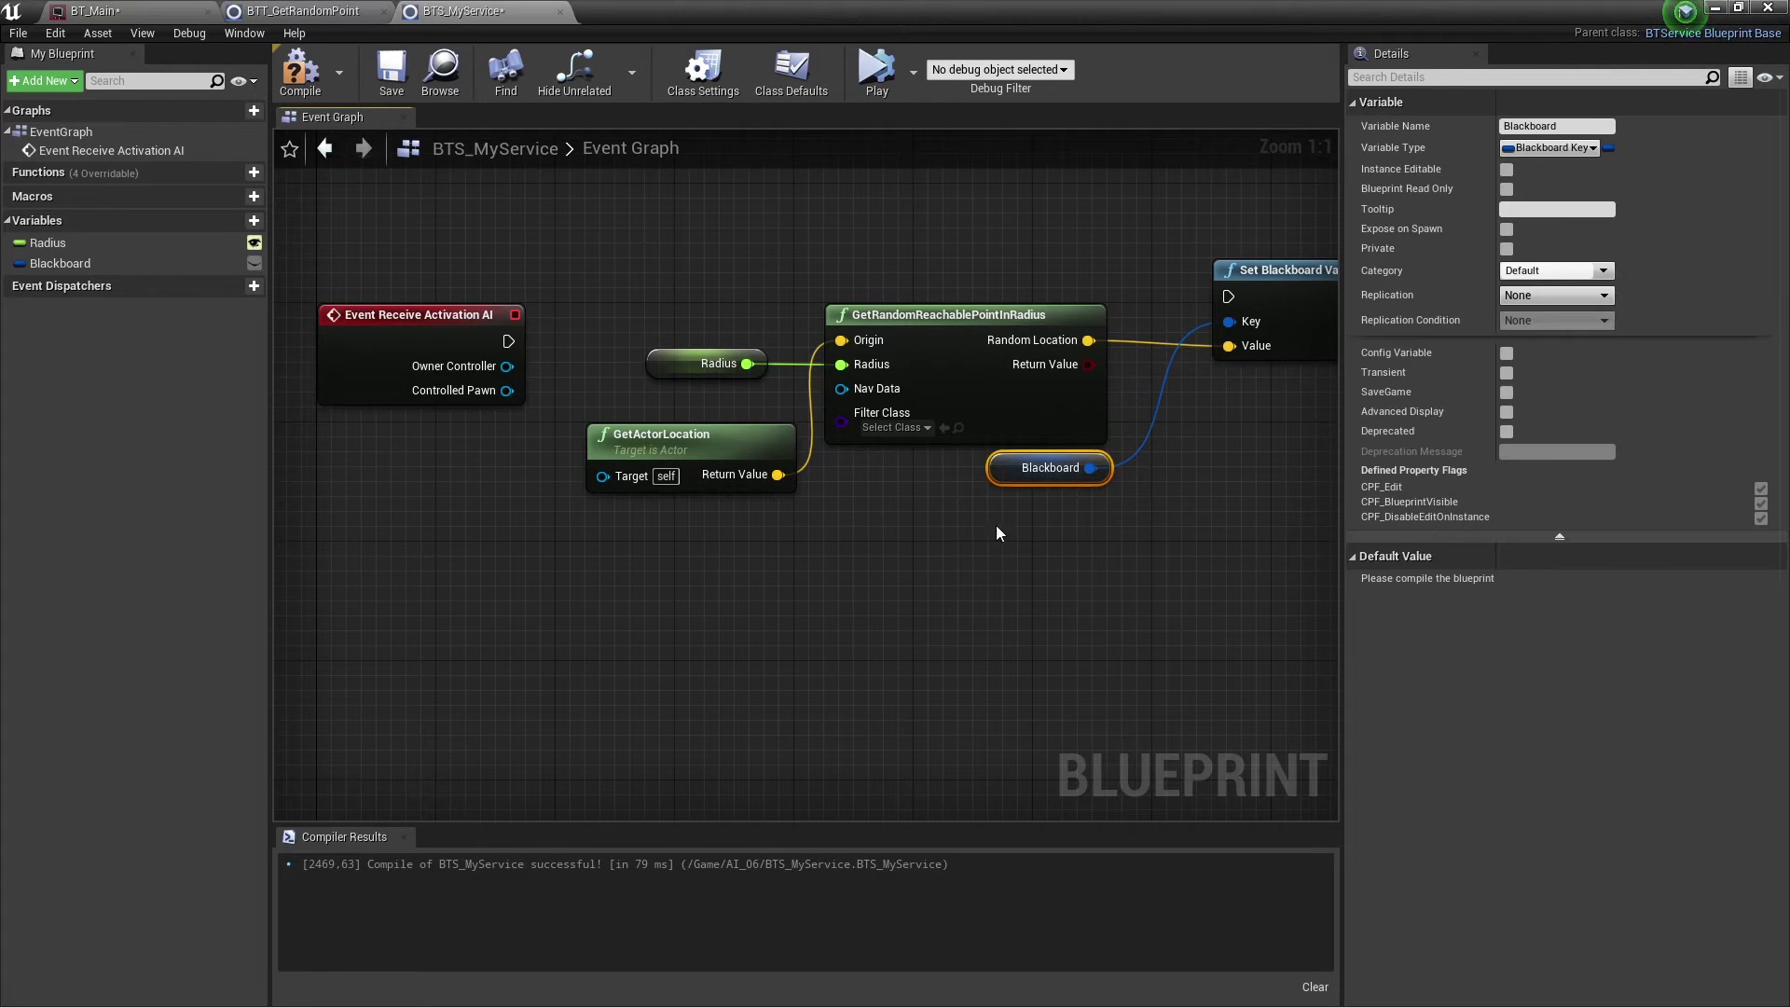
pyautogui.click(254, 265)
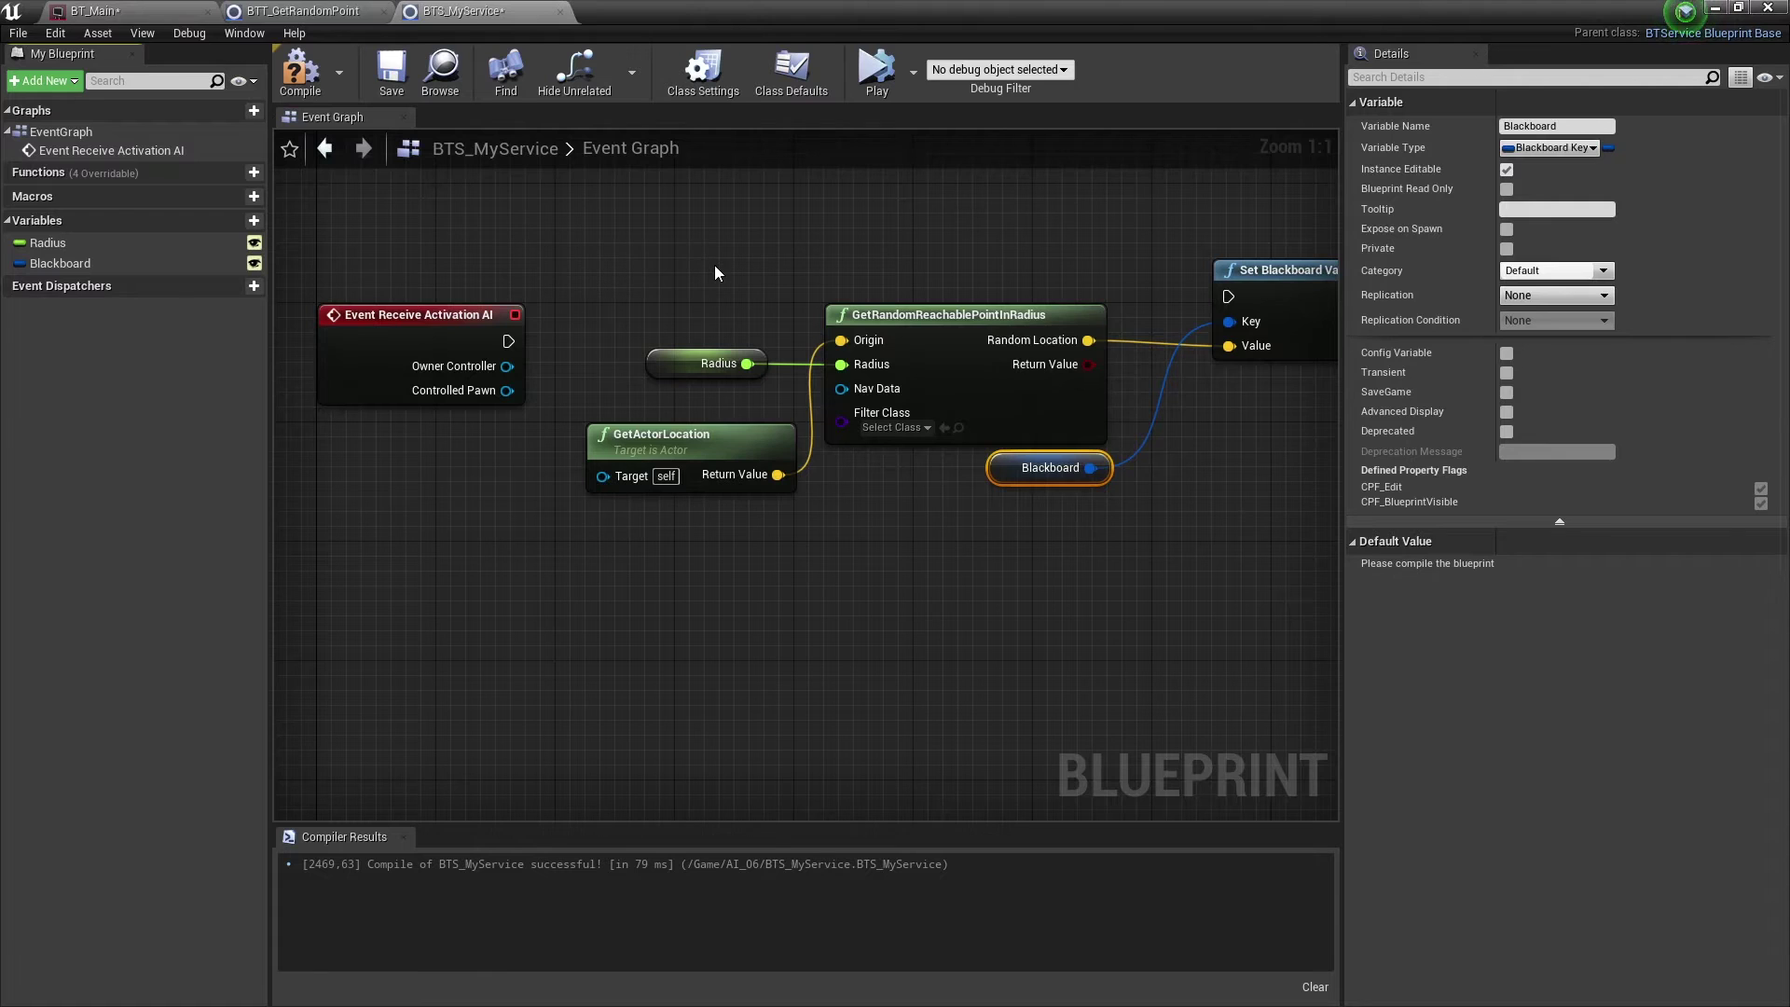
# Run Set Blackboard Value as Vector from the activation event
pyautogui.scroll(-3, 714, 264)
pyautogui.moveTo(579, 316); pyautogui.dragTo(1061, 286)
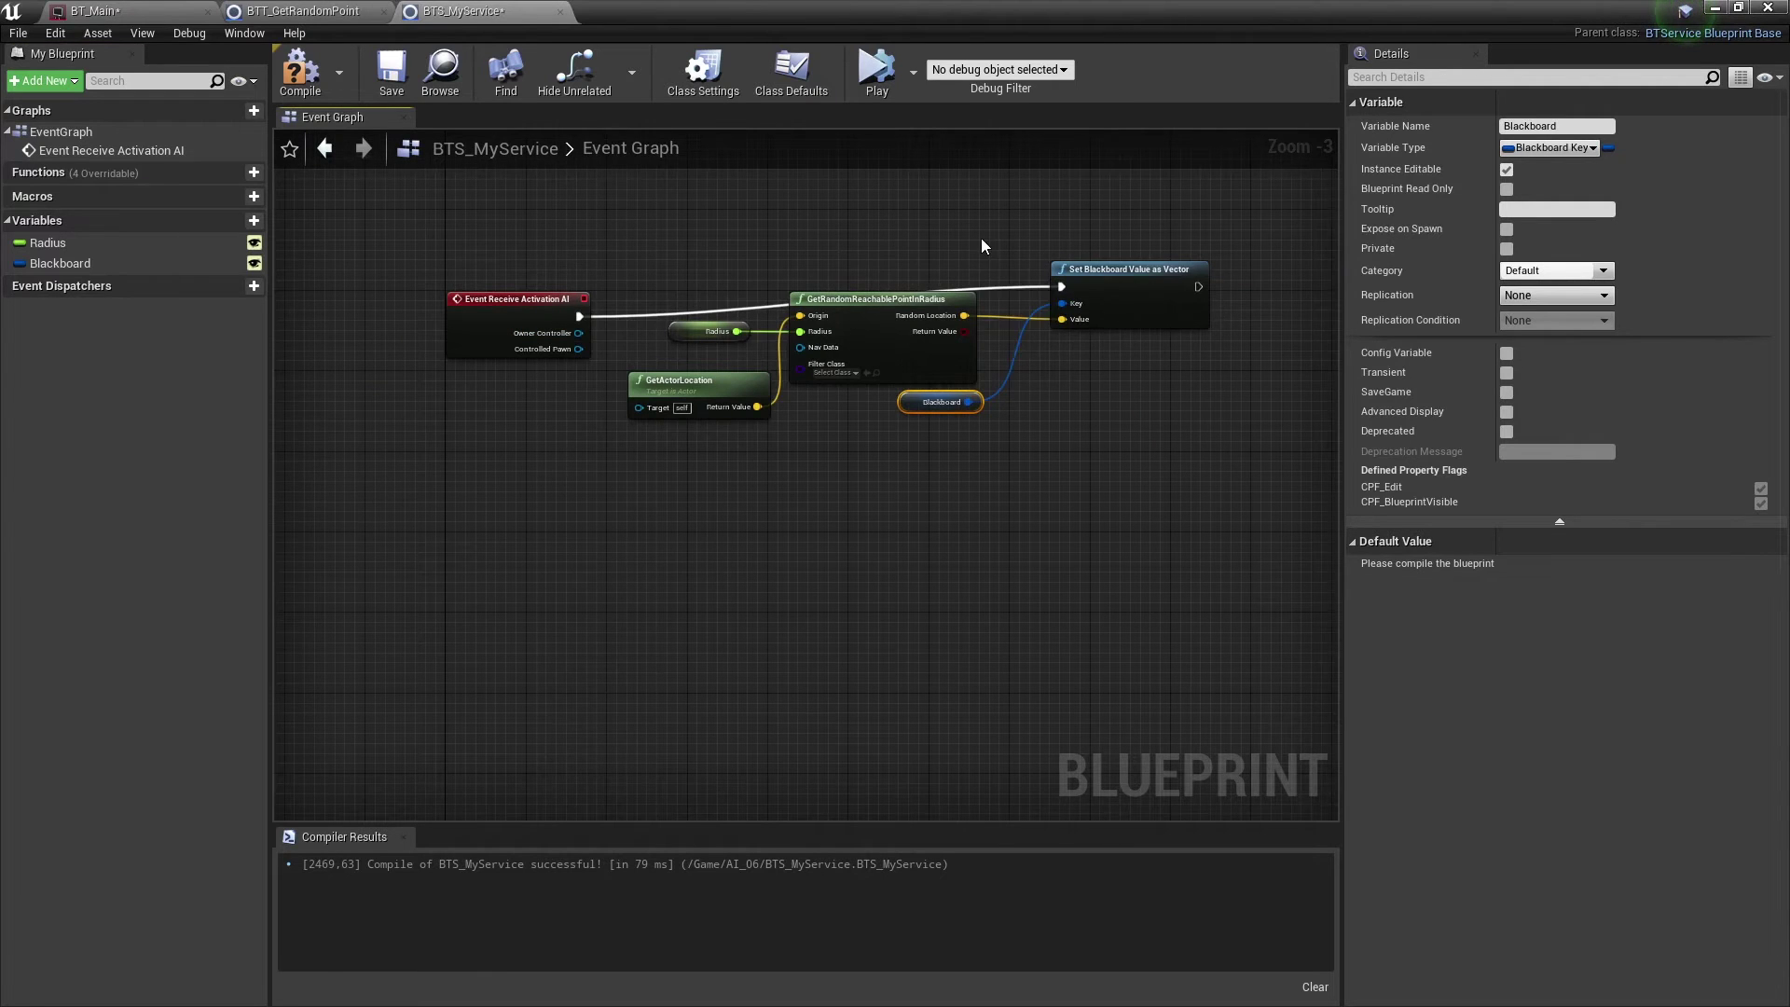
pyautogui.moveTo(982, 246); pyautogui.dragTo(746, 260, button='right')
pyautogui.scroll(3, 1010, 312)
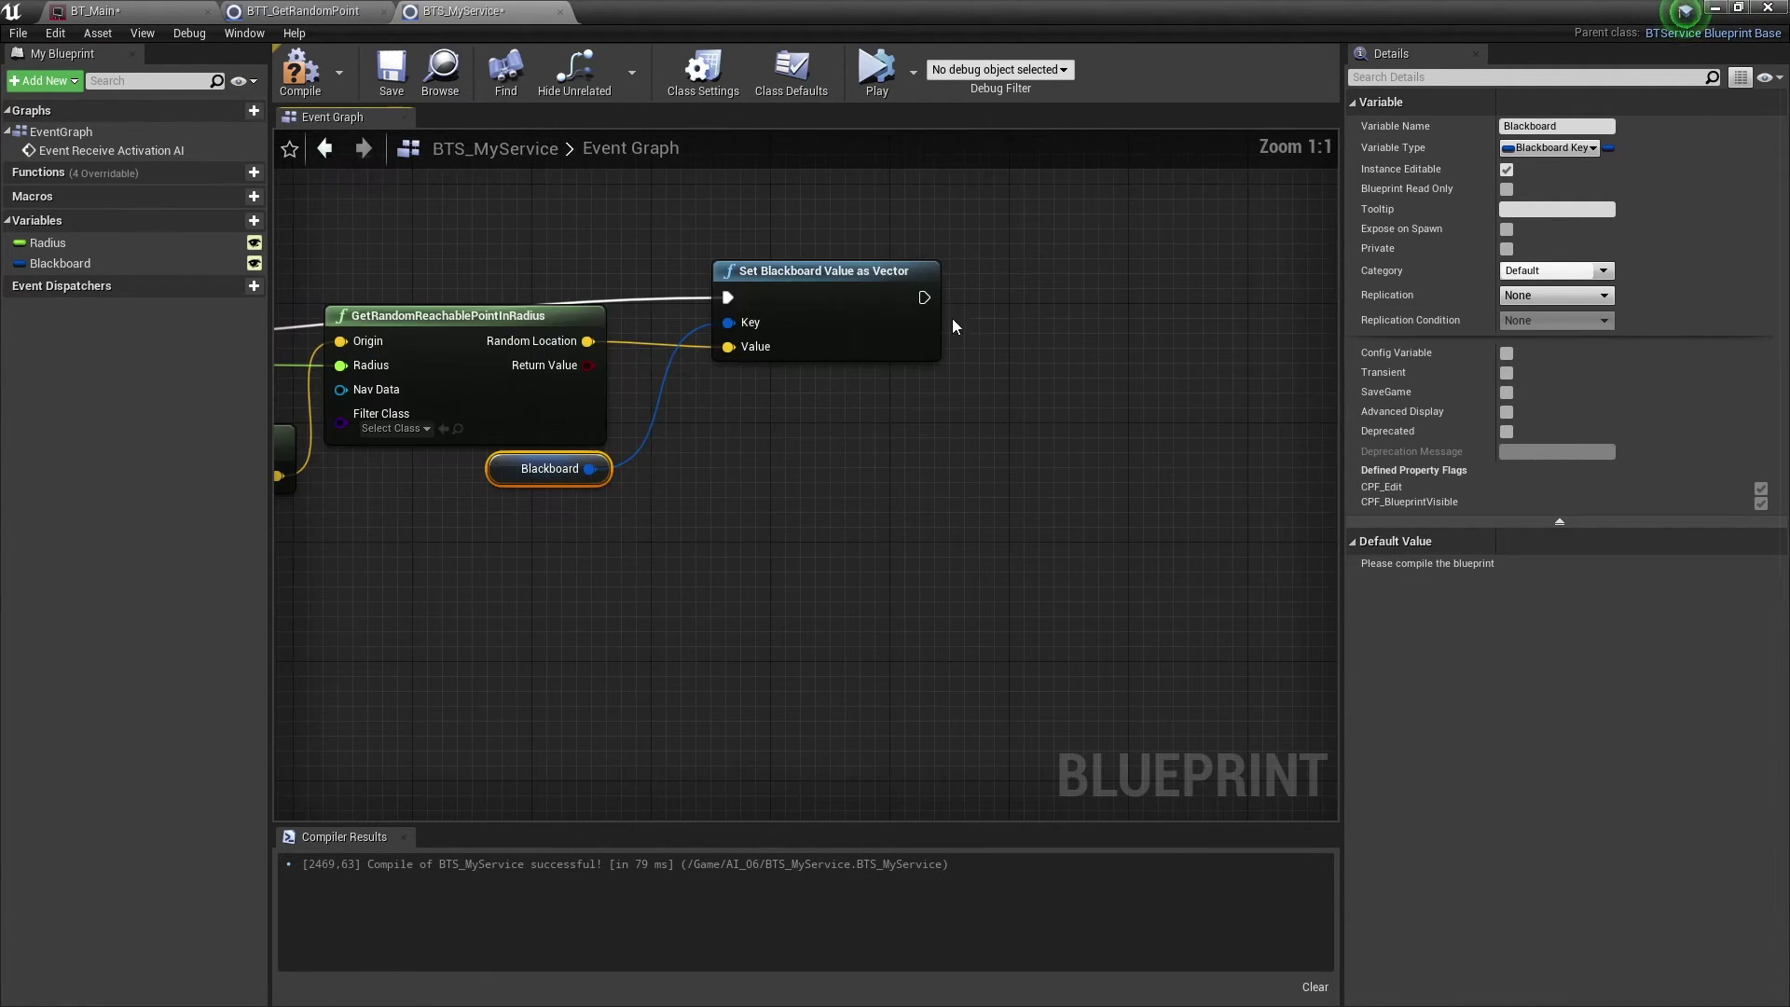
# Connect Controlled Pawn to GetActorLocation's Target and compile, after browsing for a 'finish' action
pyautogui.moveTo(923, 297); pyautogui.dragTo(1063, 366)
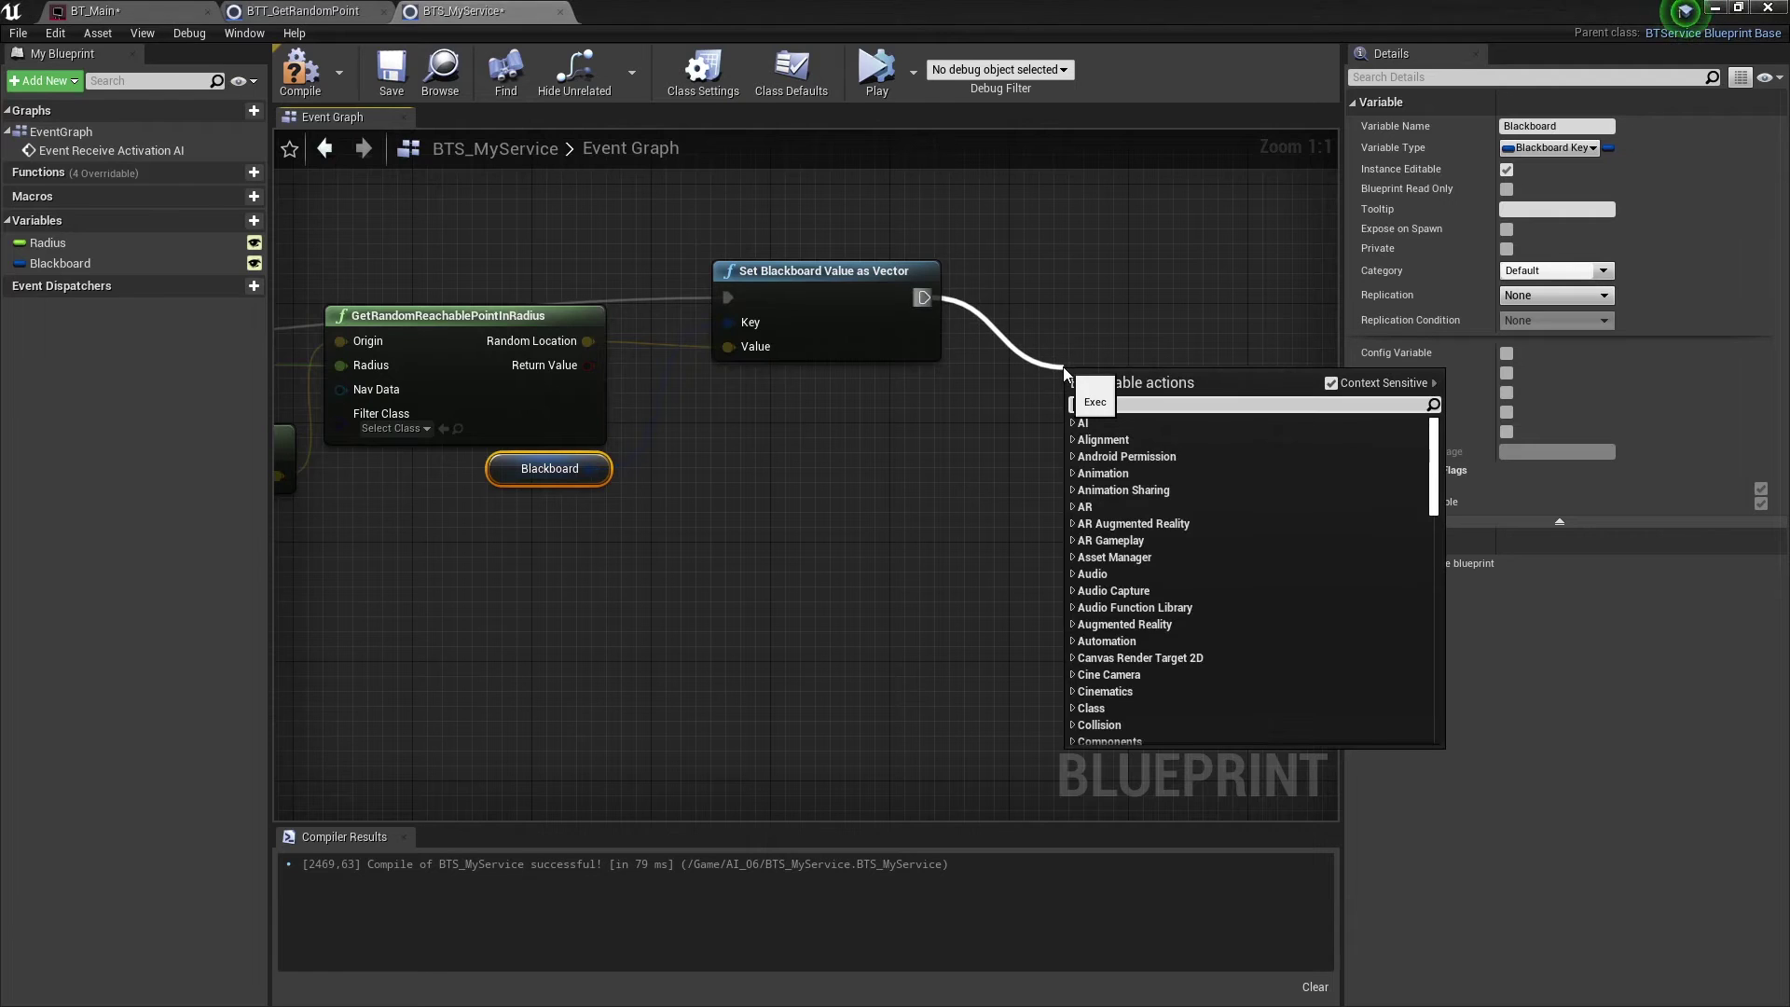
pyautogui.write('finish')
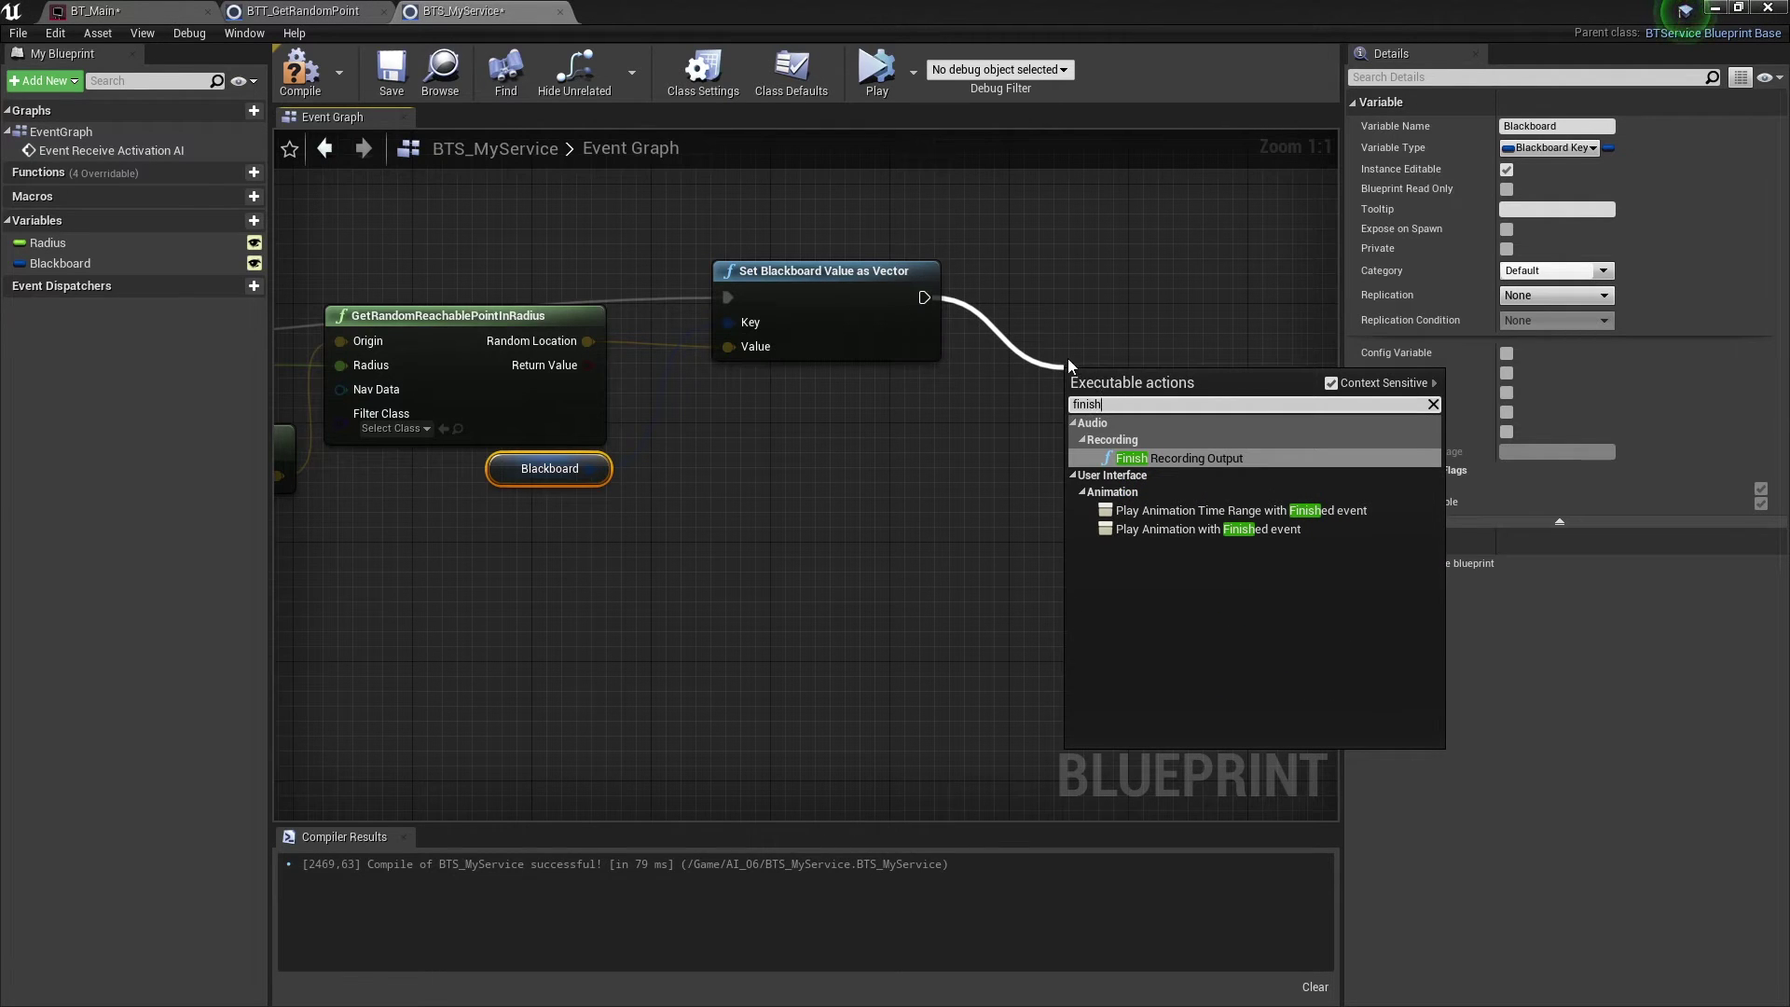
pyautogui.click(1331, 384)
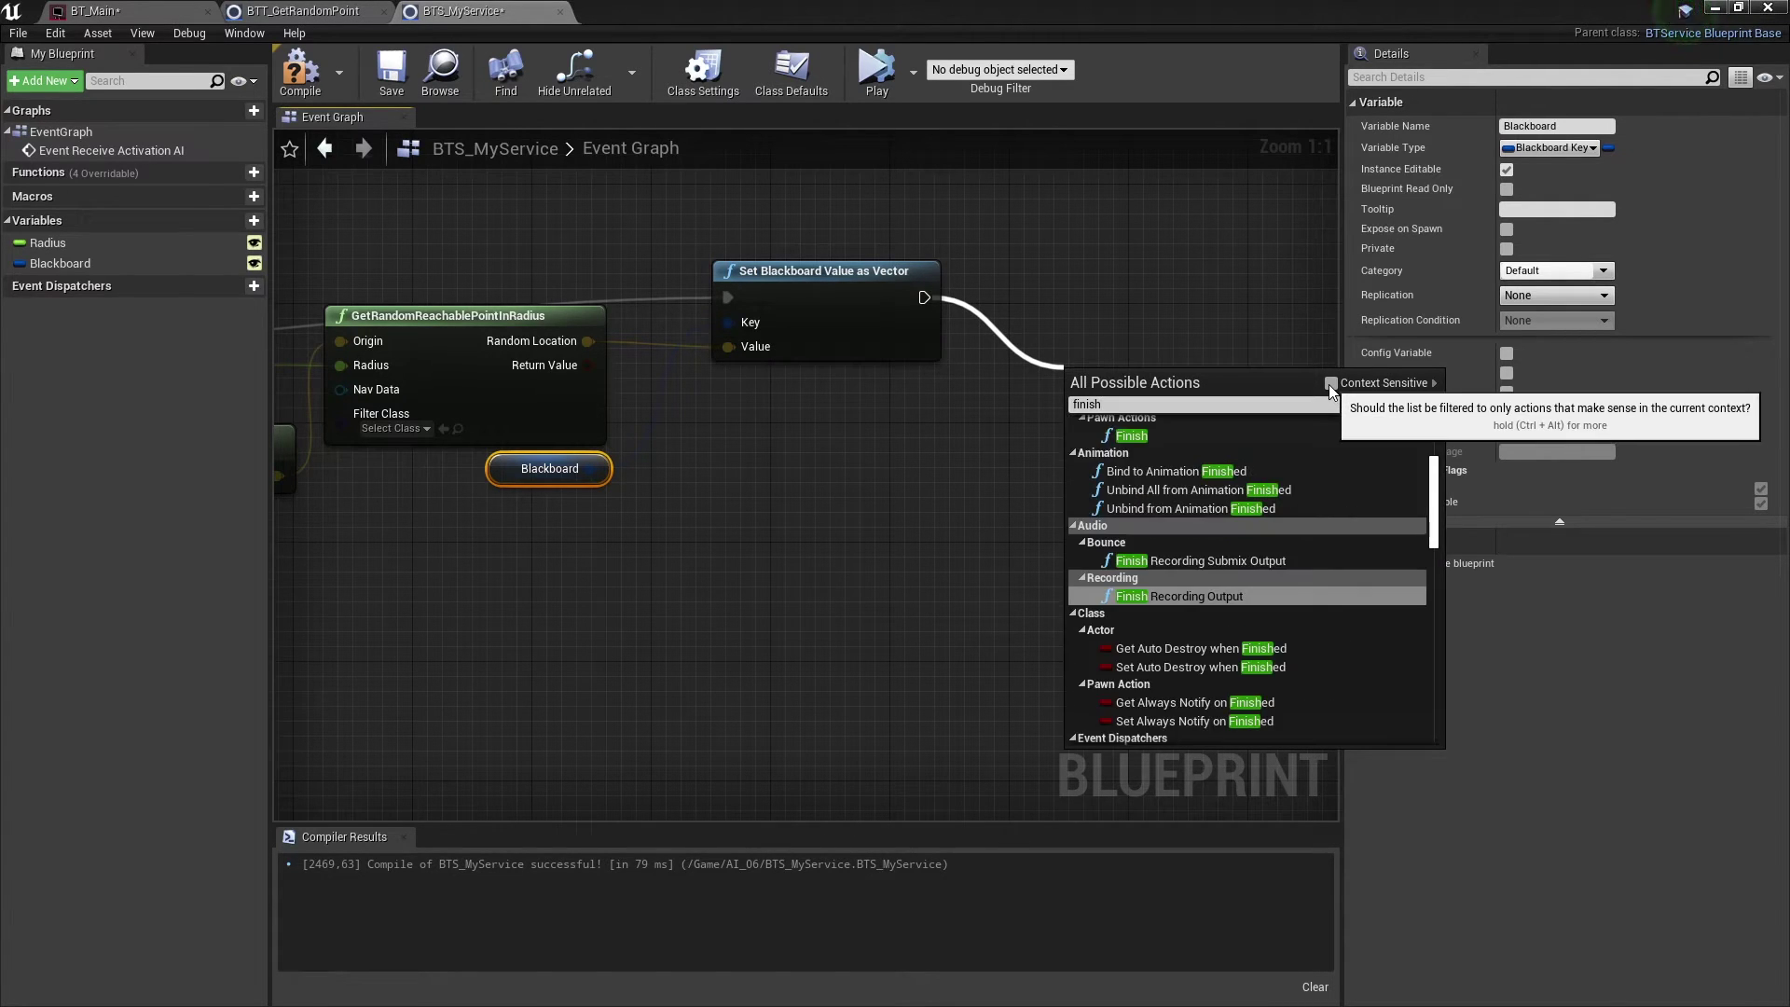
pyautogui.scroll(2, 1326, 462)
pyautogui.scroll(2, 1329, 484)
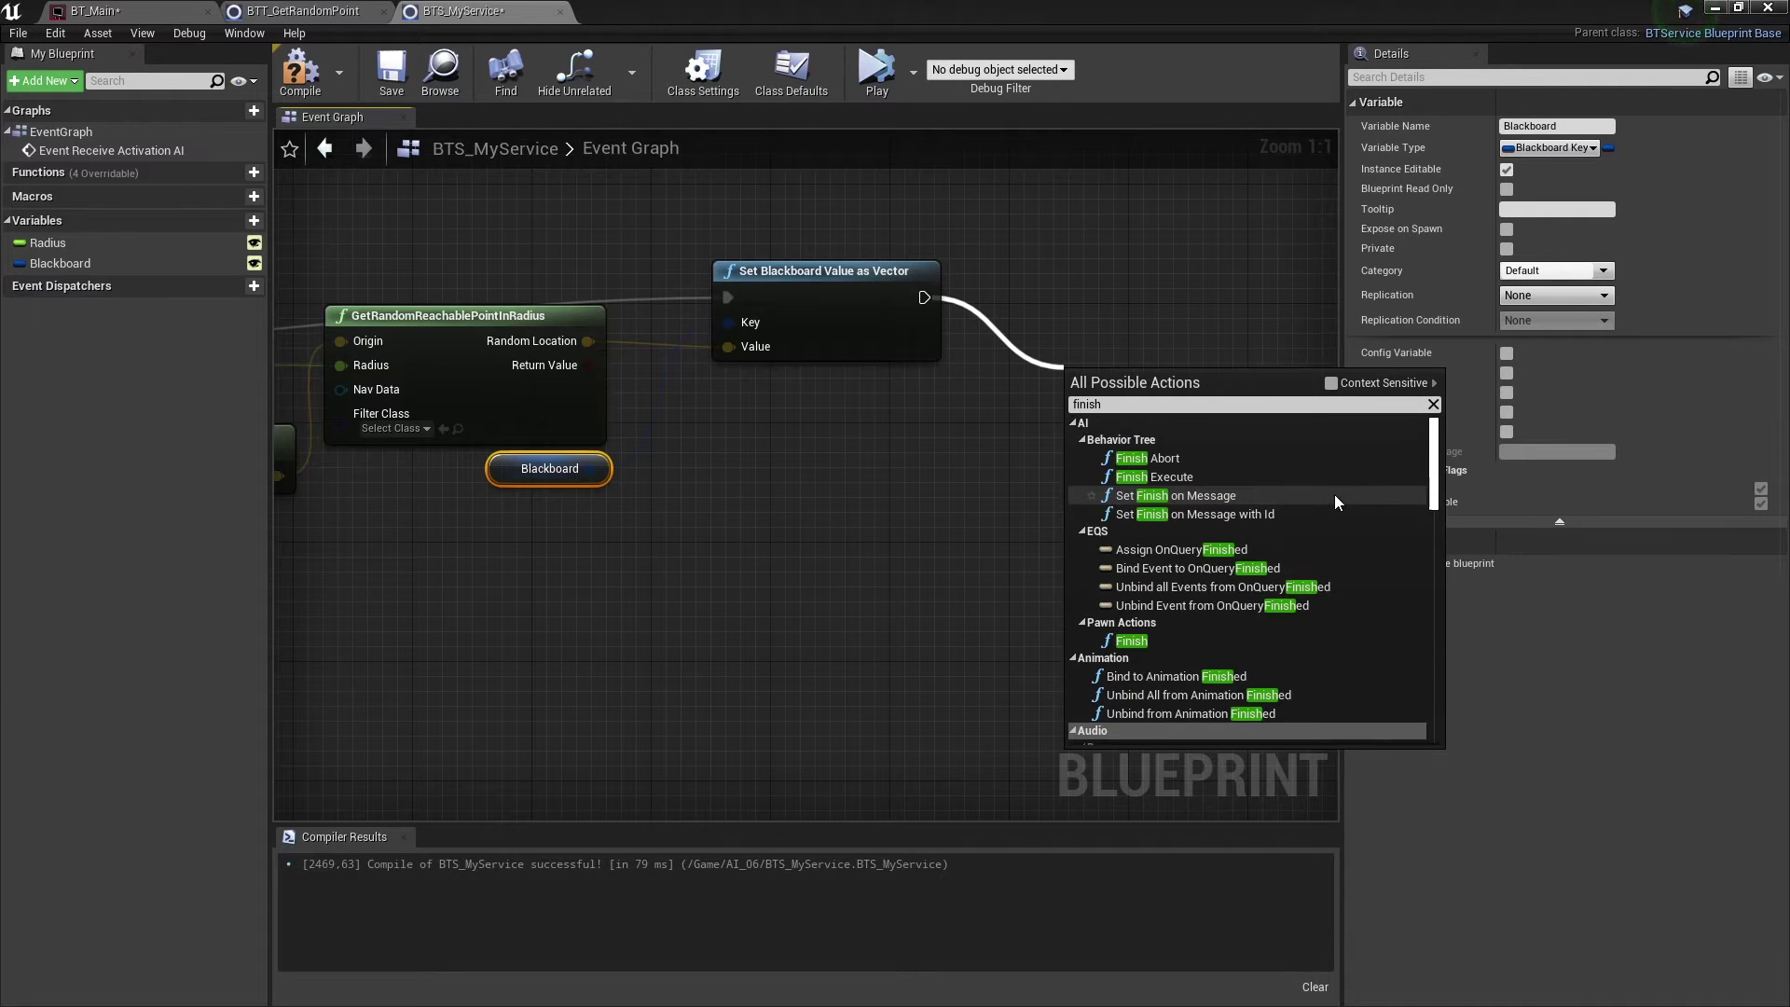
pyautogui.click(1216, 309)
pyautogui.scroll(-3, 1172, 416)
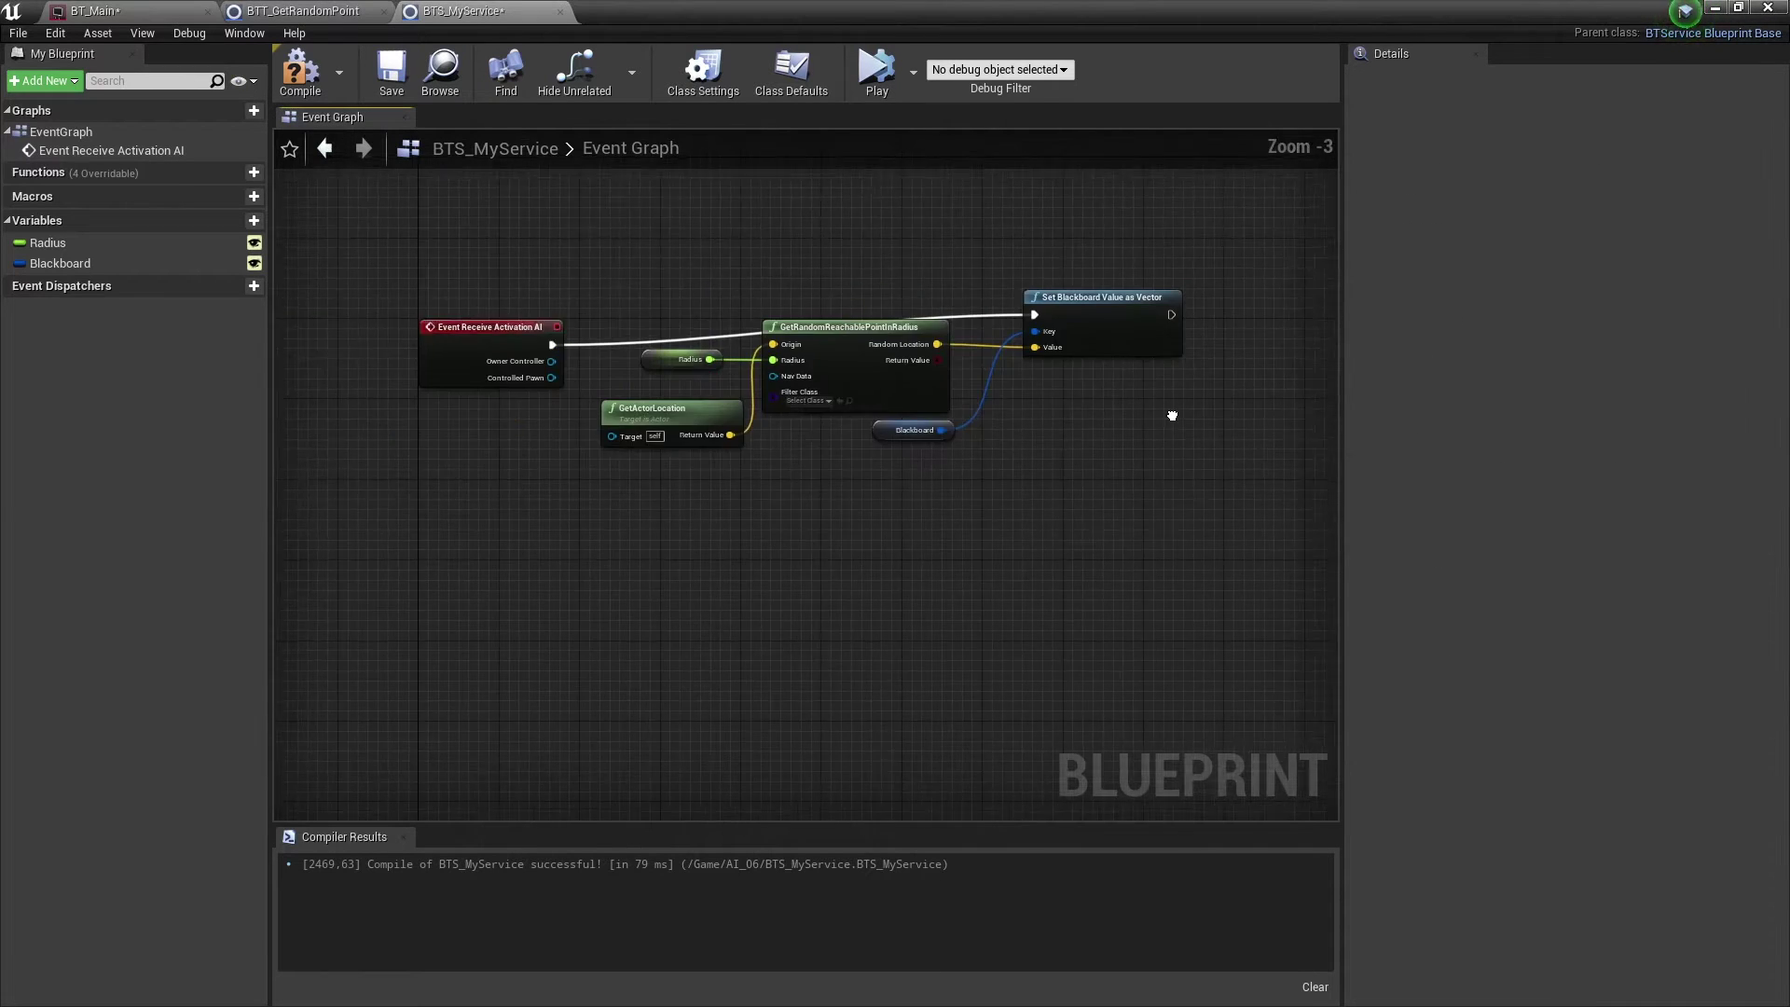
pyautogui.scroll(1, 1172, 416)
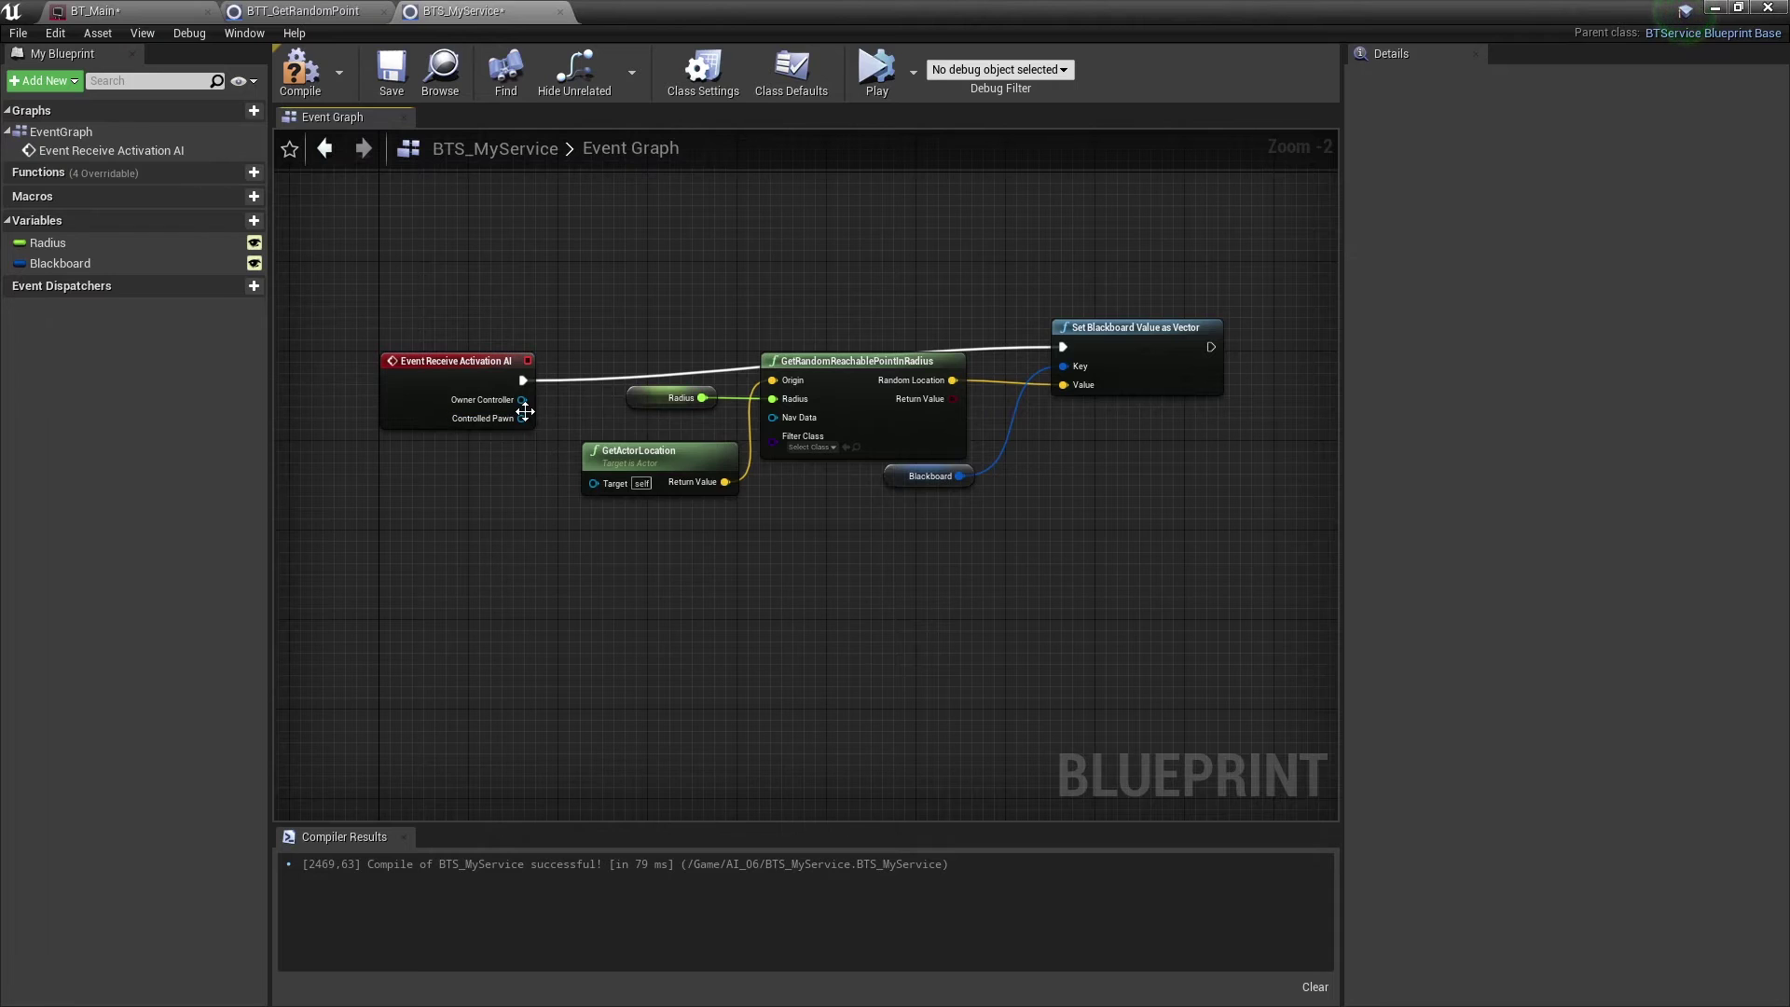
pyautogui.moveTo(522, 417); pyautogui.dragTo(593, 482)
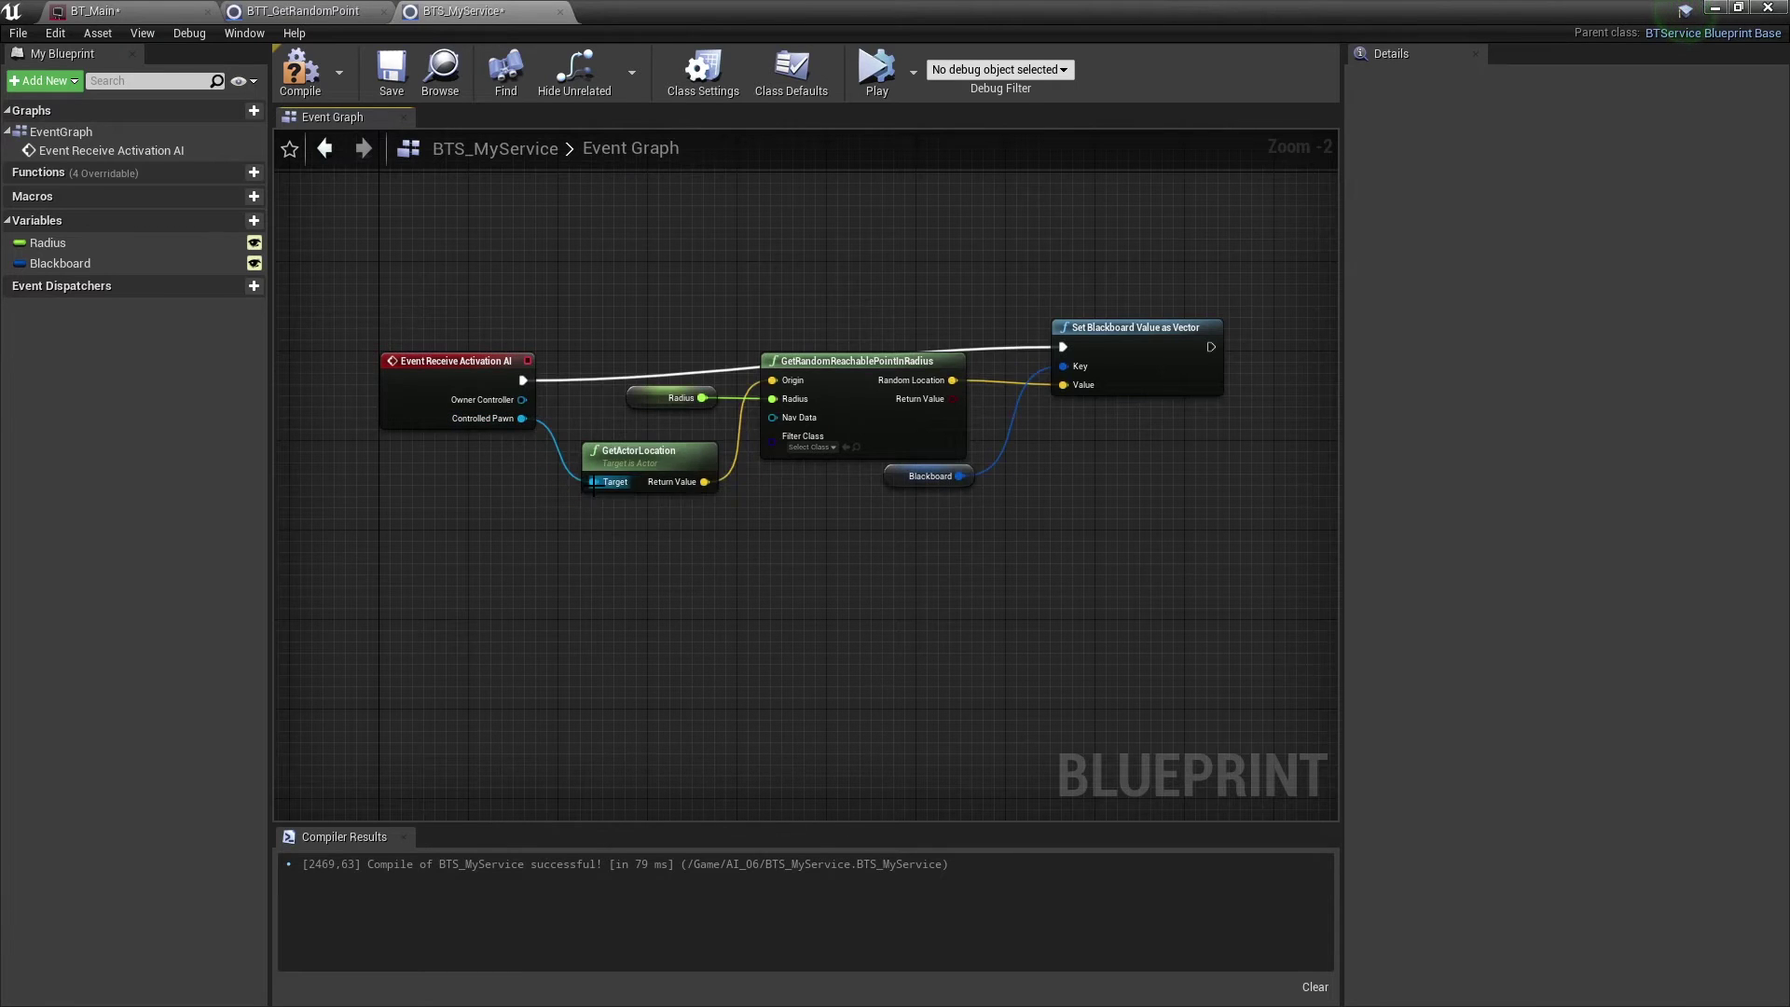
pyautogui.click(300, 70)
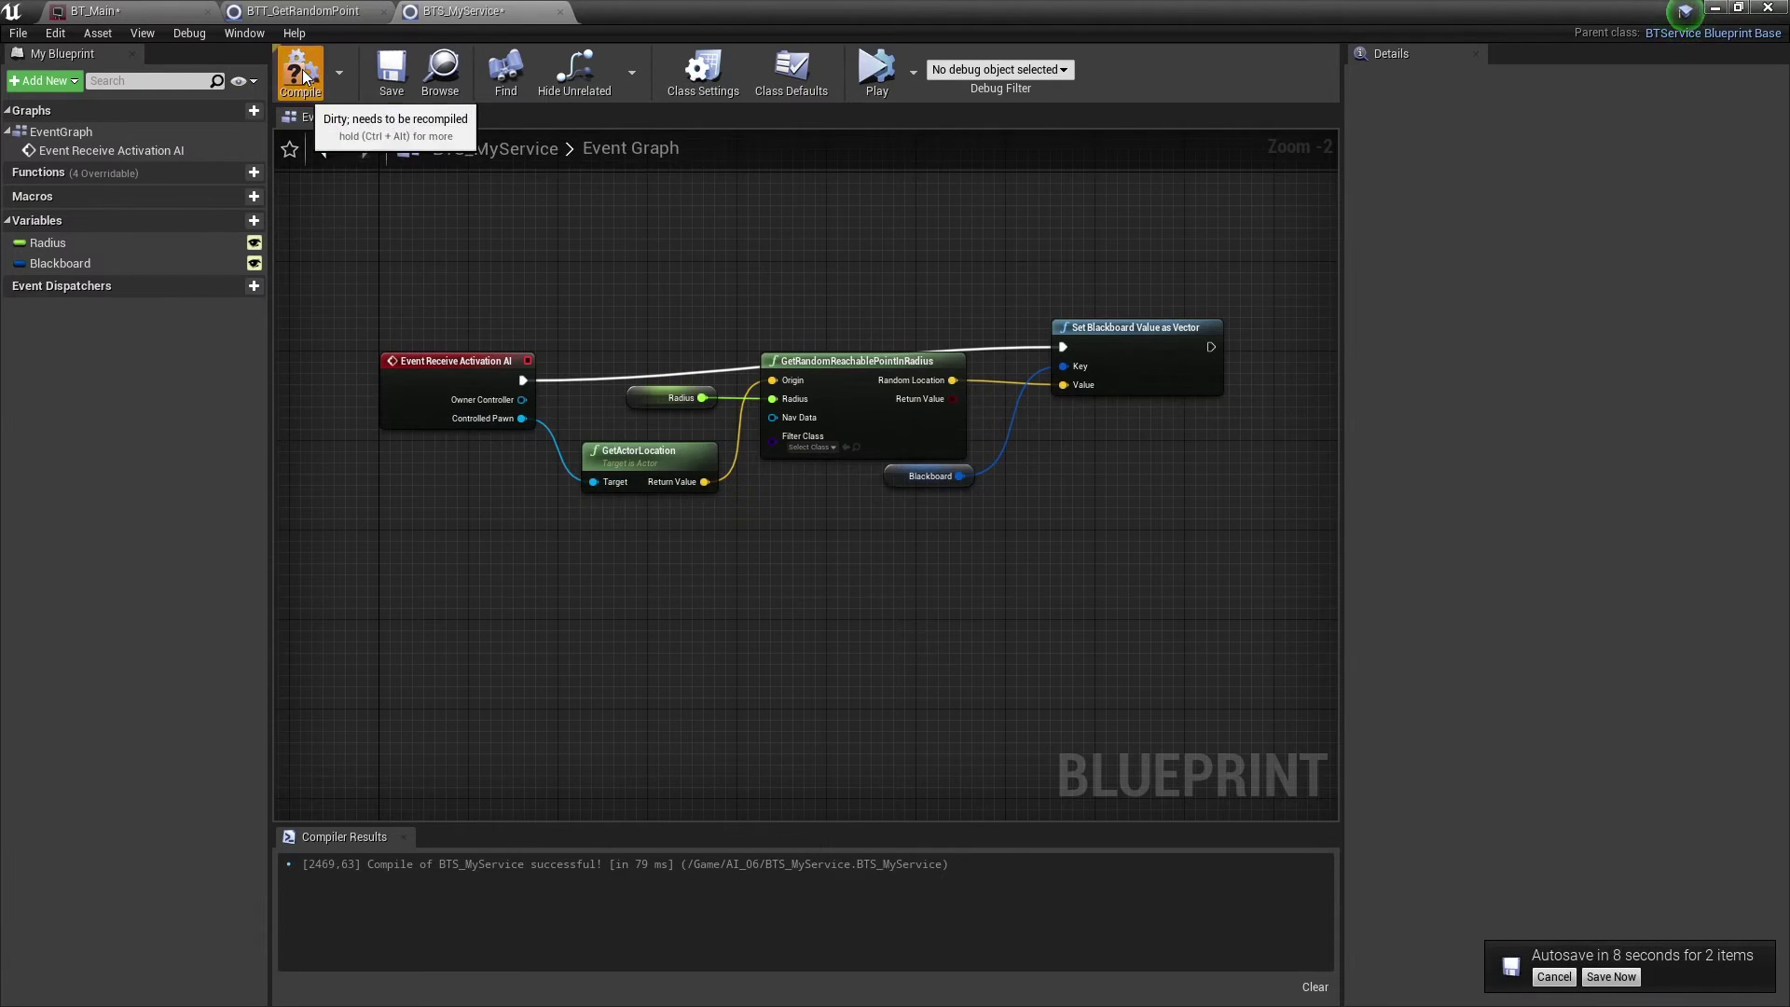
# Add a Move To task under BT_Main's Sequence and shift the Wait task aside
pyautogui.click(127, 8)
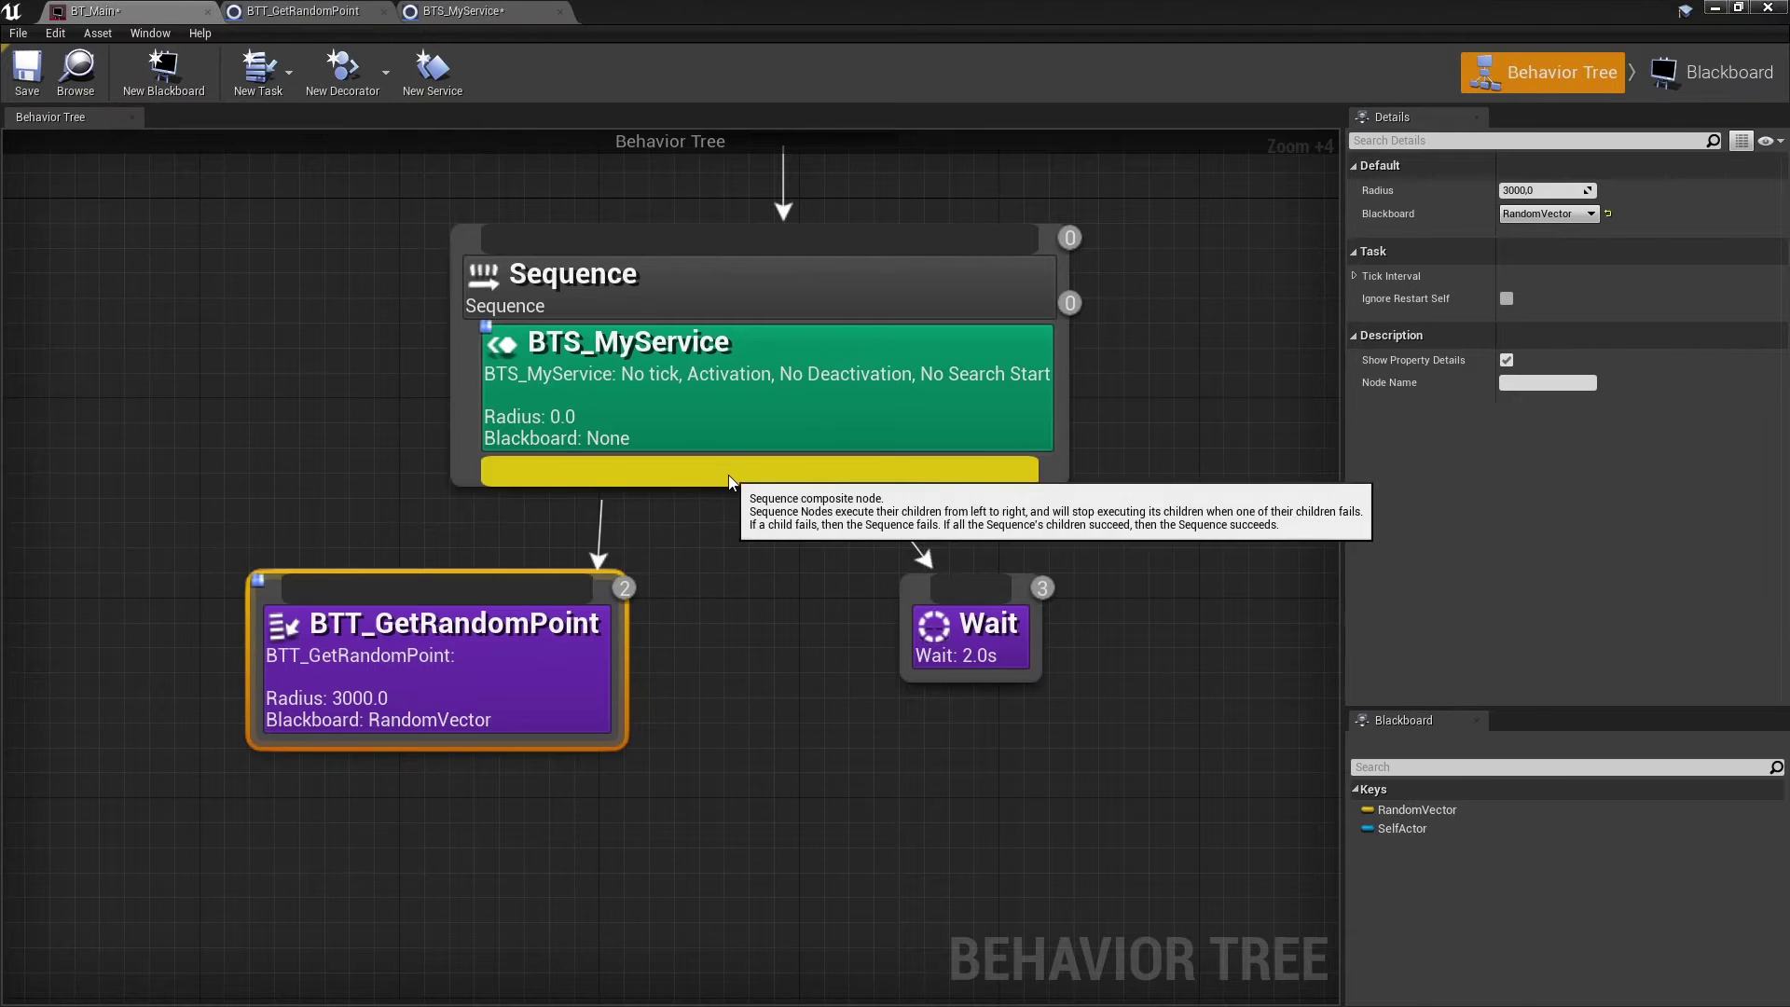
pyautogui.moveTo(730, 474); pyautogui.dragTo(739, 599)
pyautogui.write('move to')
pyautogui.press('Return')
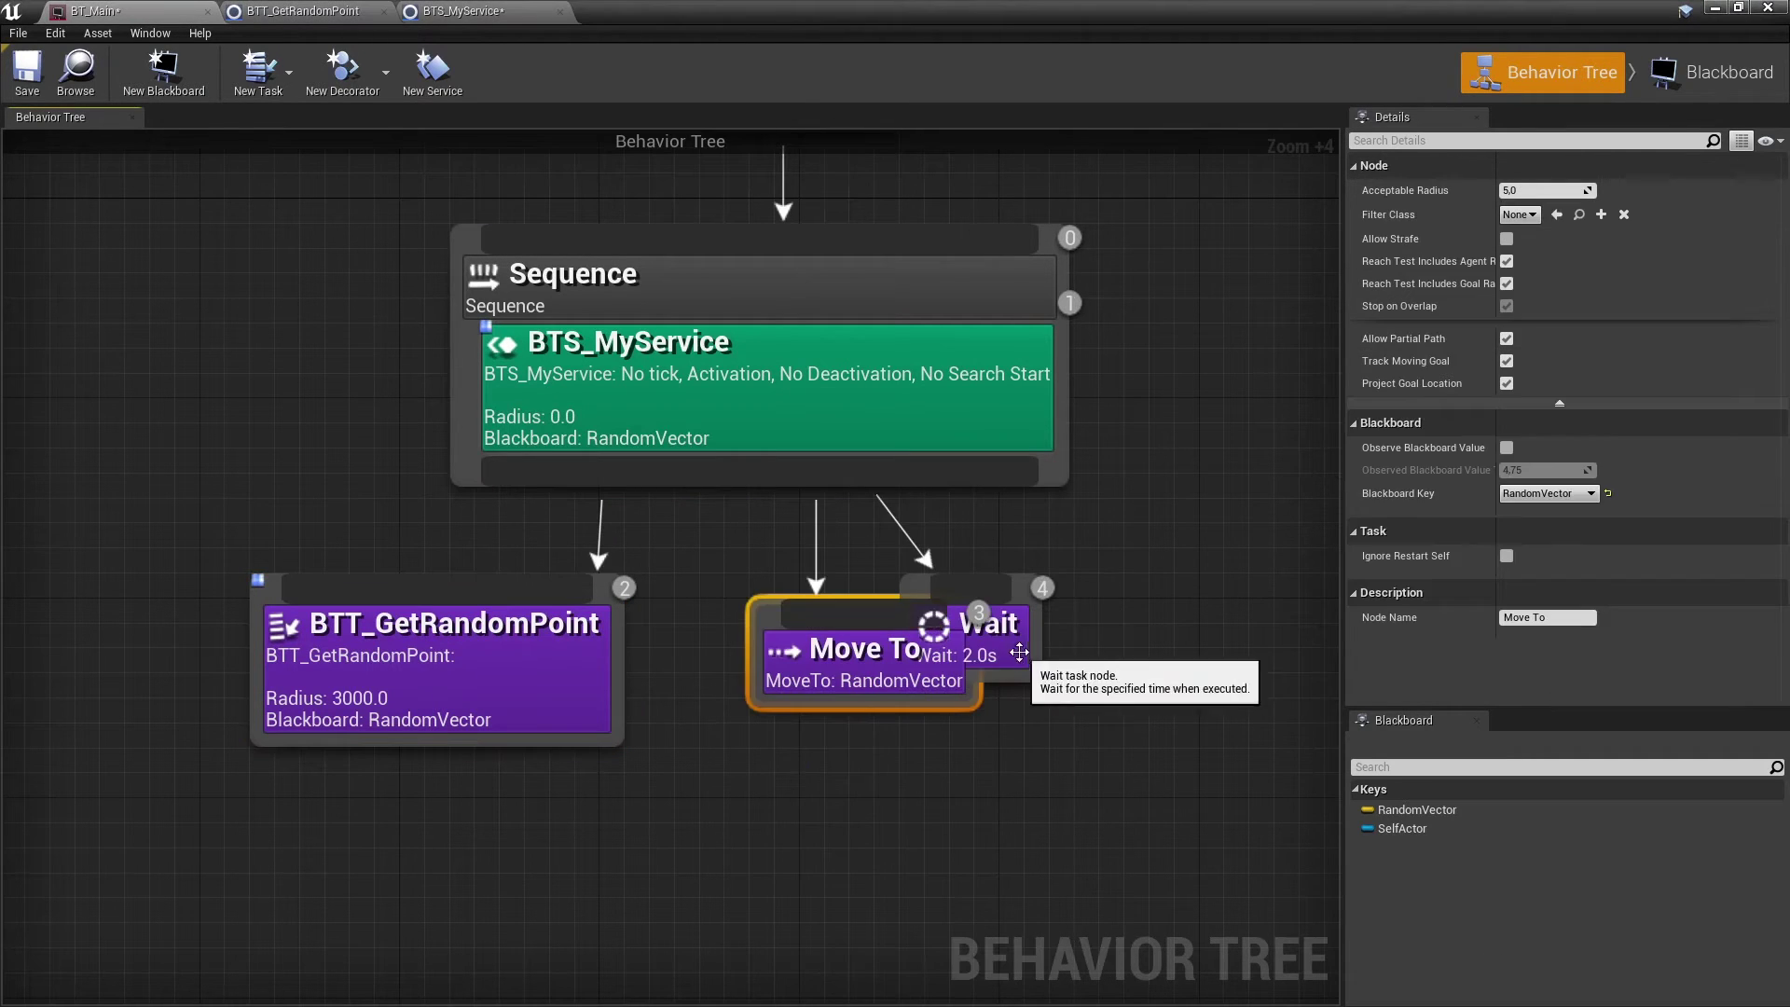
pyautogui.moveTo(1019, 652); pyautogui.dragTo(1145, 678)
pyautogui.click(940, 678)
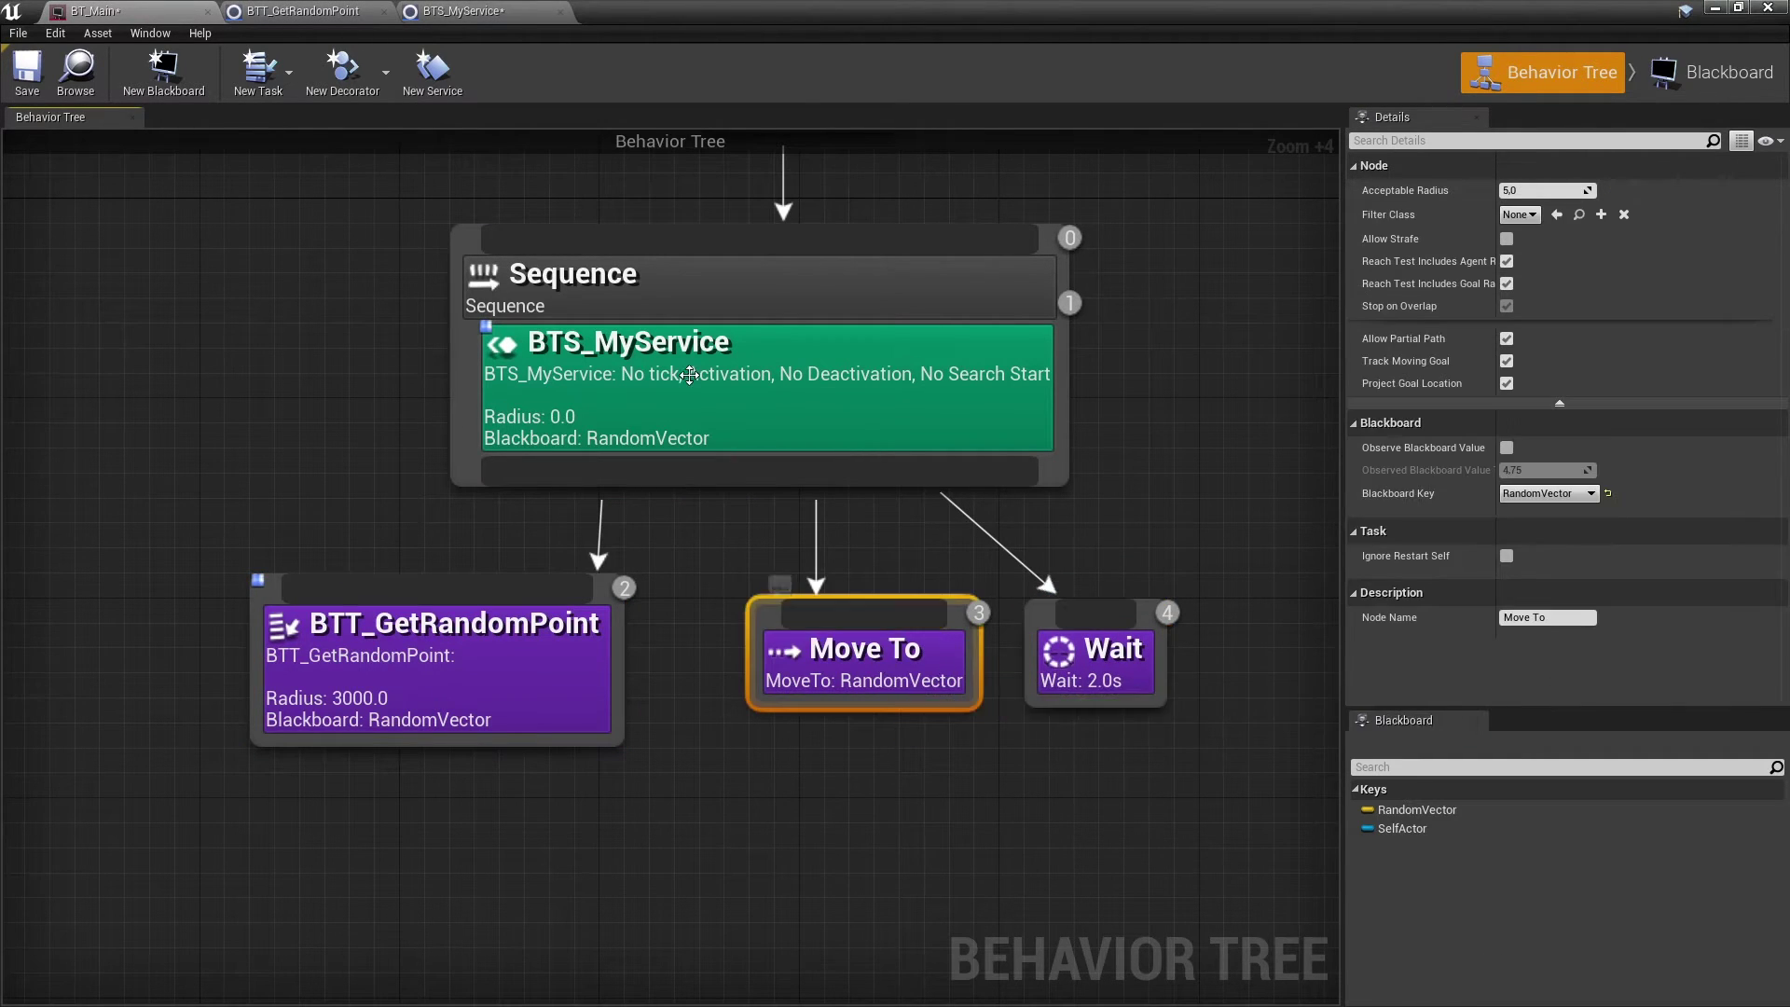
# Keep RandomVector as BTS_MyService's blackboard key
pyautogui.click(749, 401)
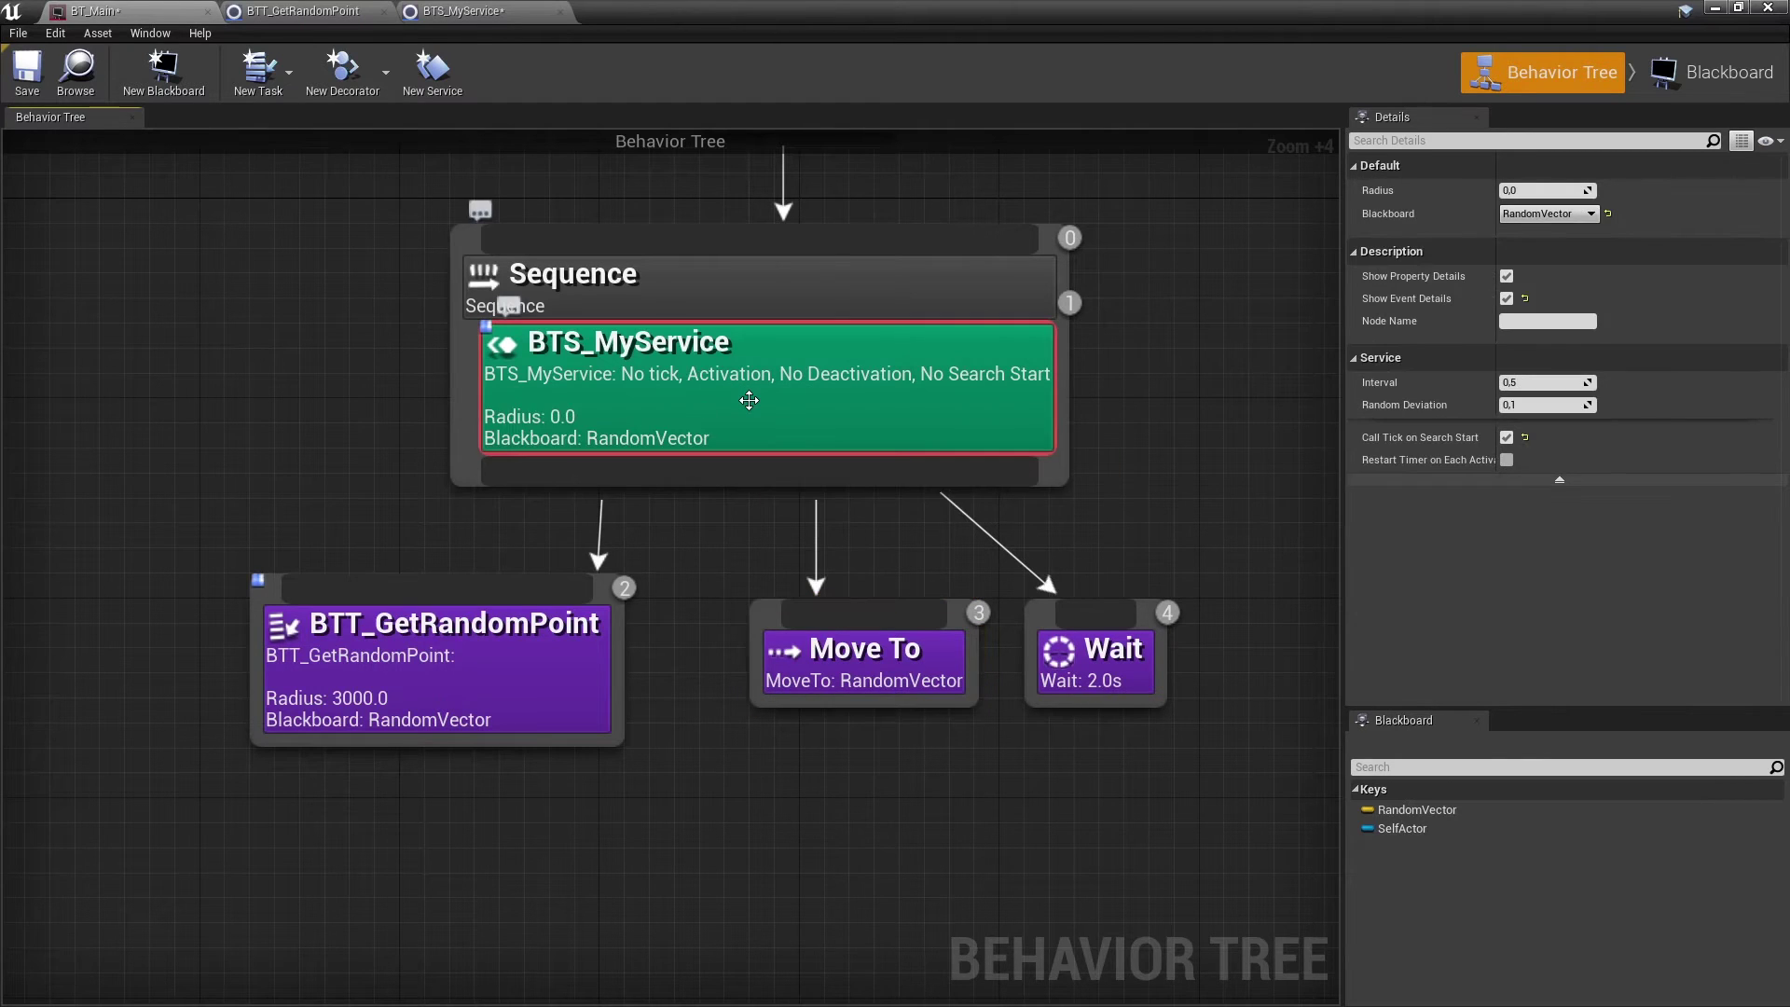
pyautogui.click(1590, 214)
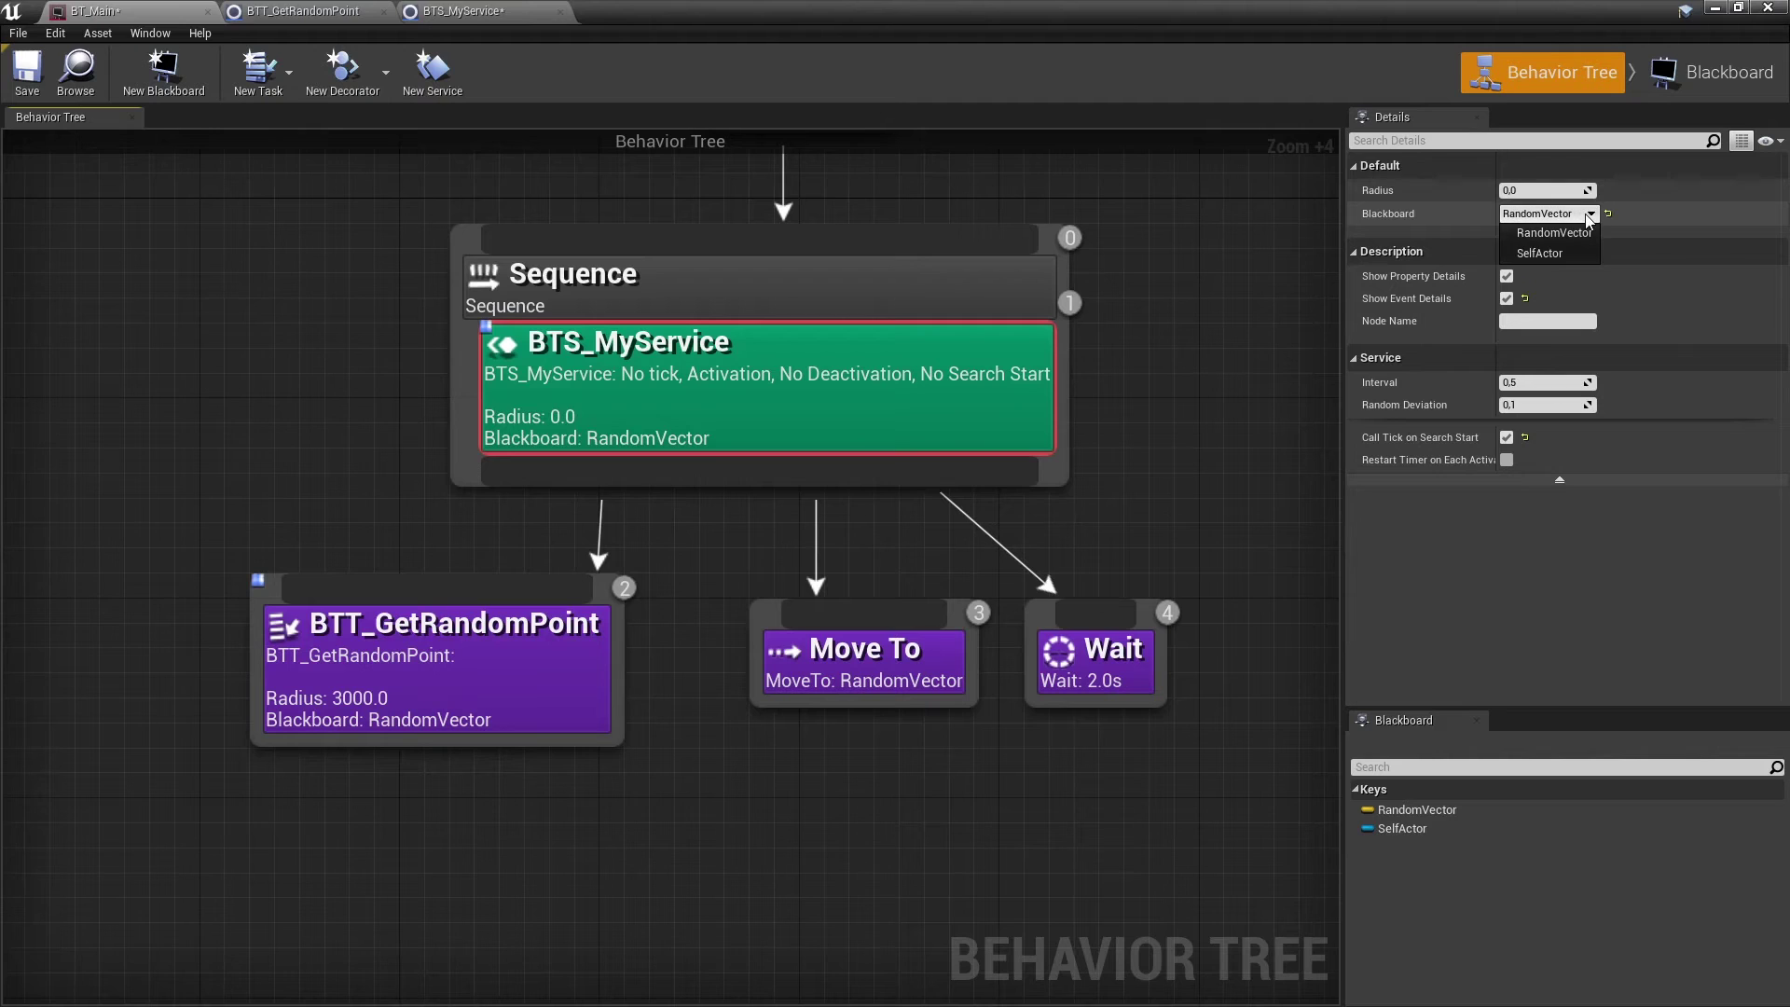
pyautogui.click(1589, 229)
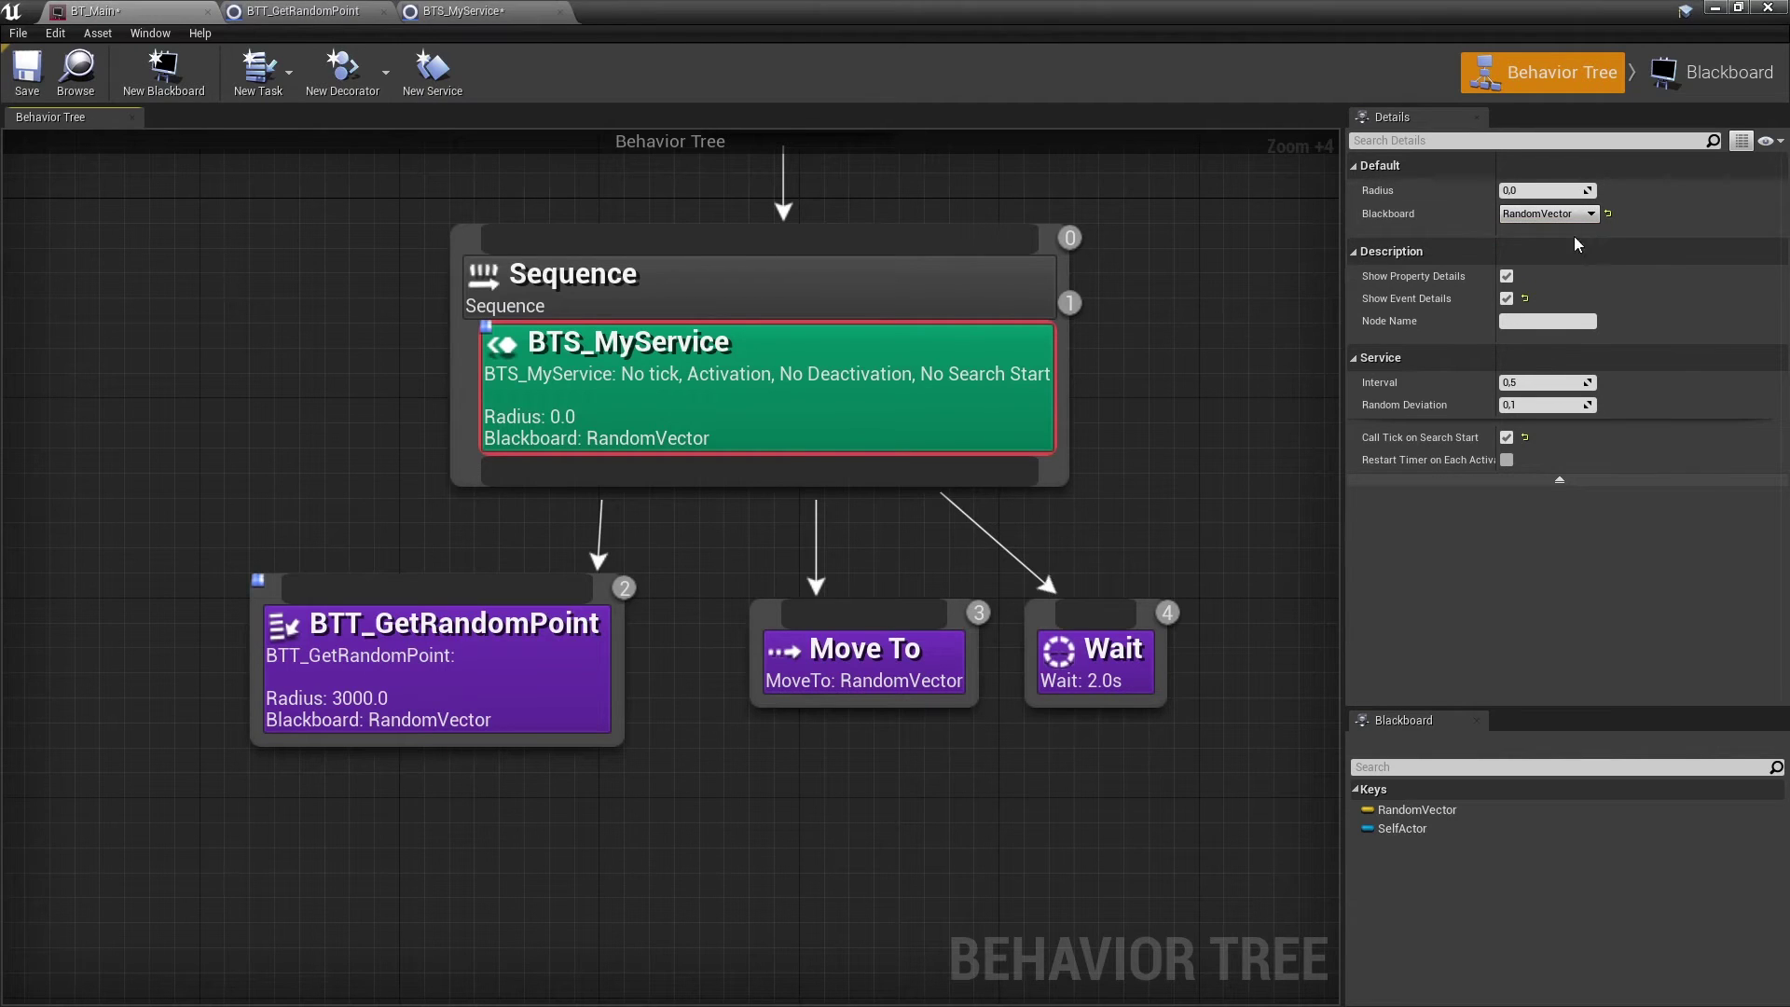
# Delete the BTT_GetRandomPoint task from the Sequence
pyautogui.click(604, 656)
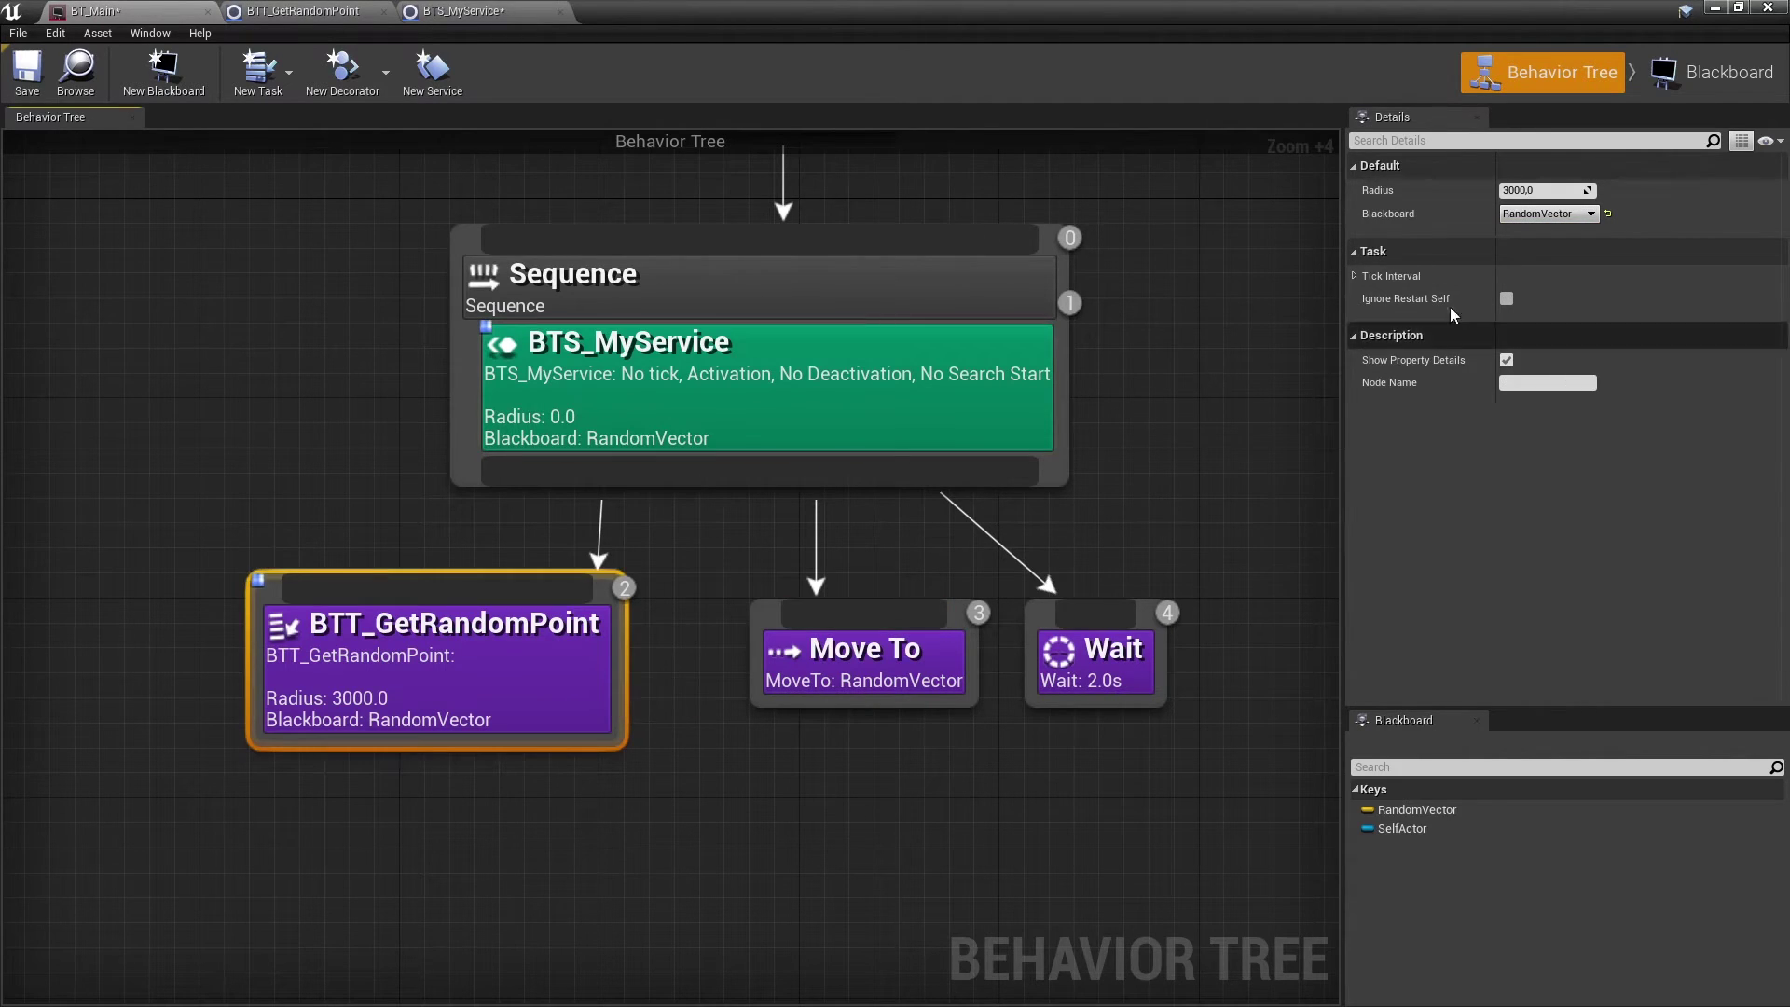
pyautogui.press('Delete')
pyautogui.scroll(-5, 979, 610)
pyautogui.click(979, 611)
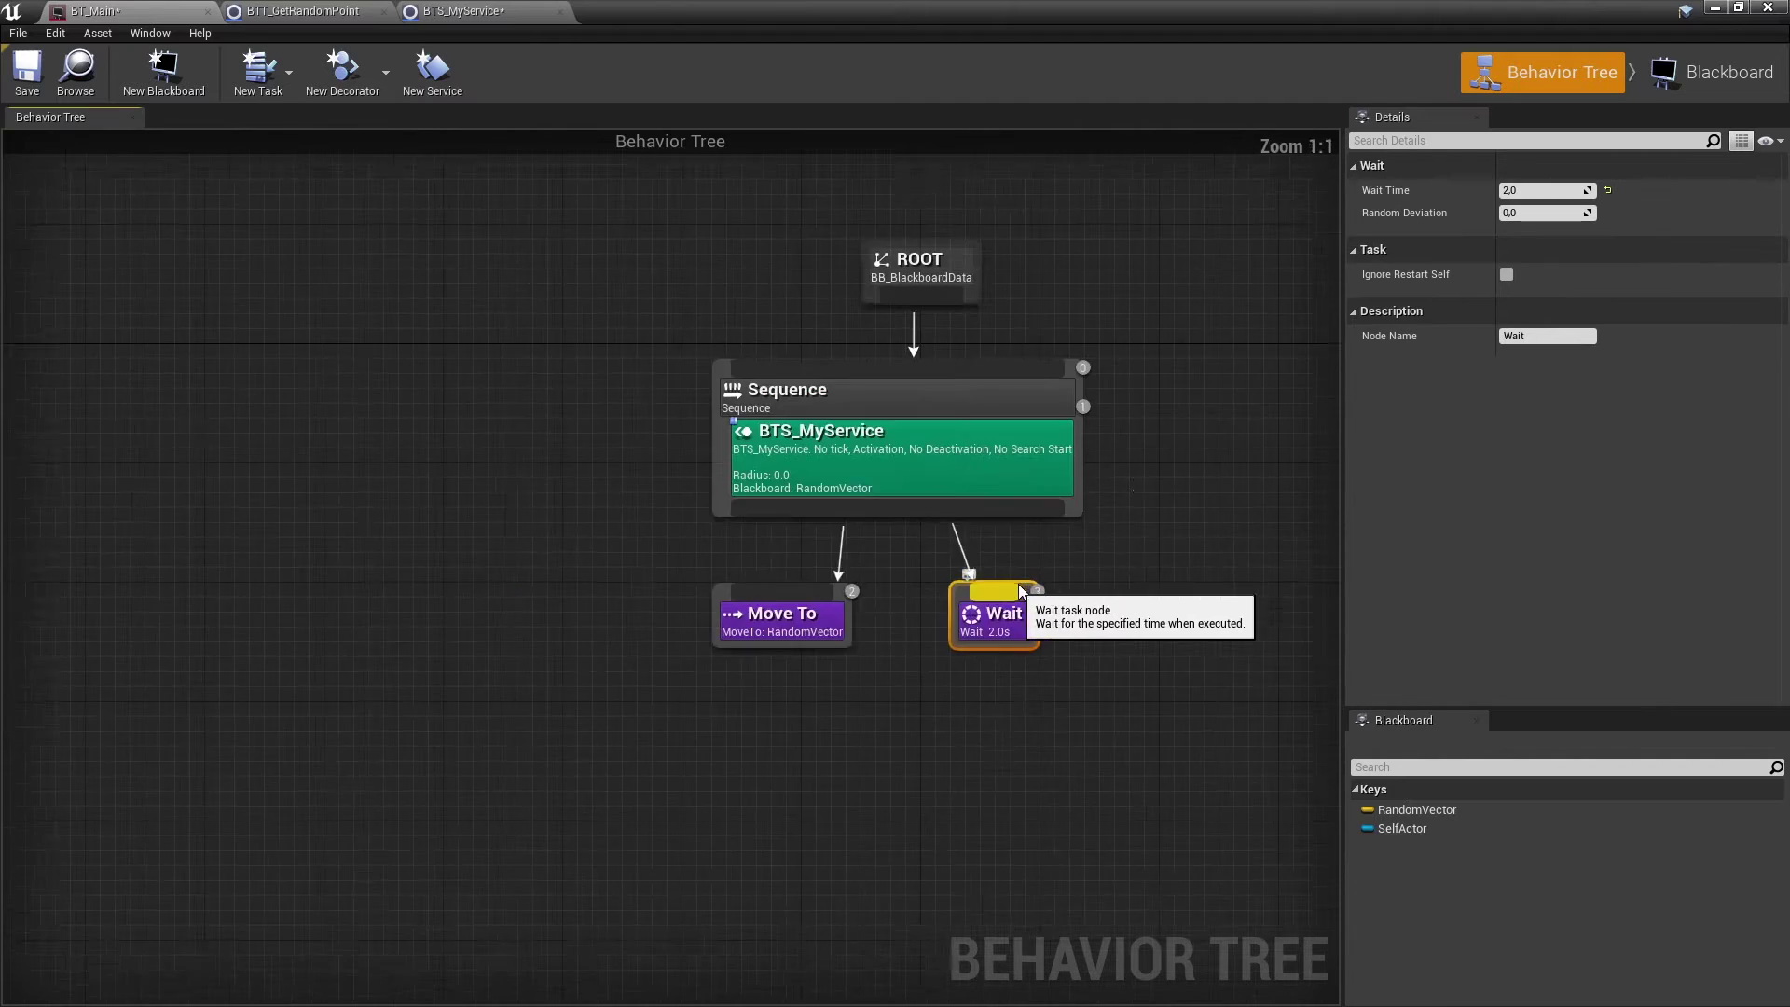
pyautogui.scroll(4, 843, 577)
# Set BTS_MyService's Radius to 3000
pyautogui.click(741, 581)
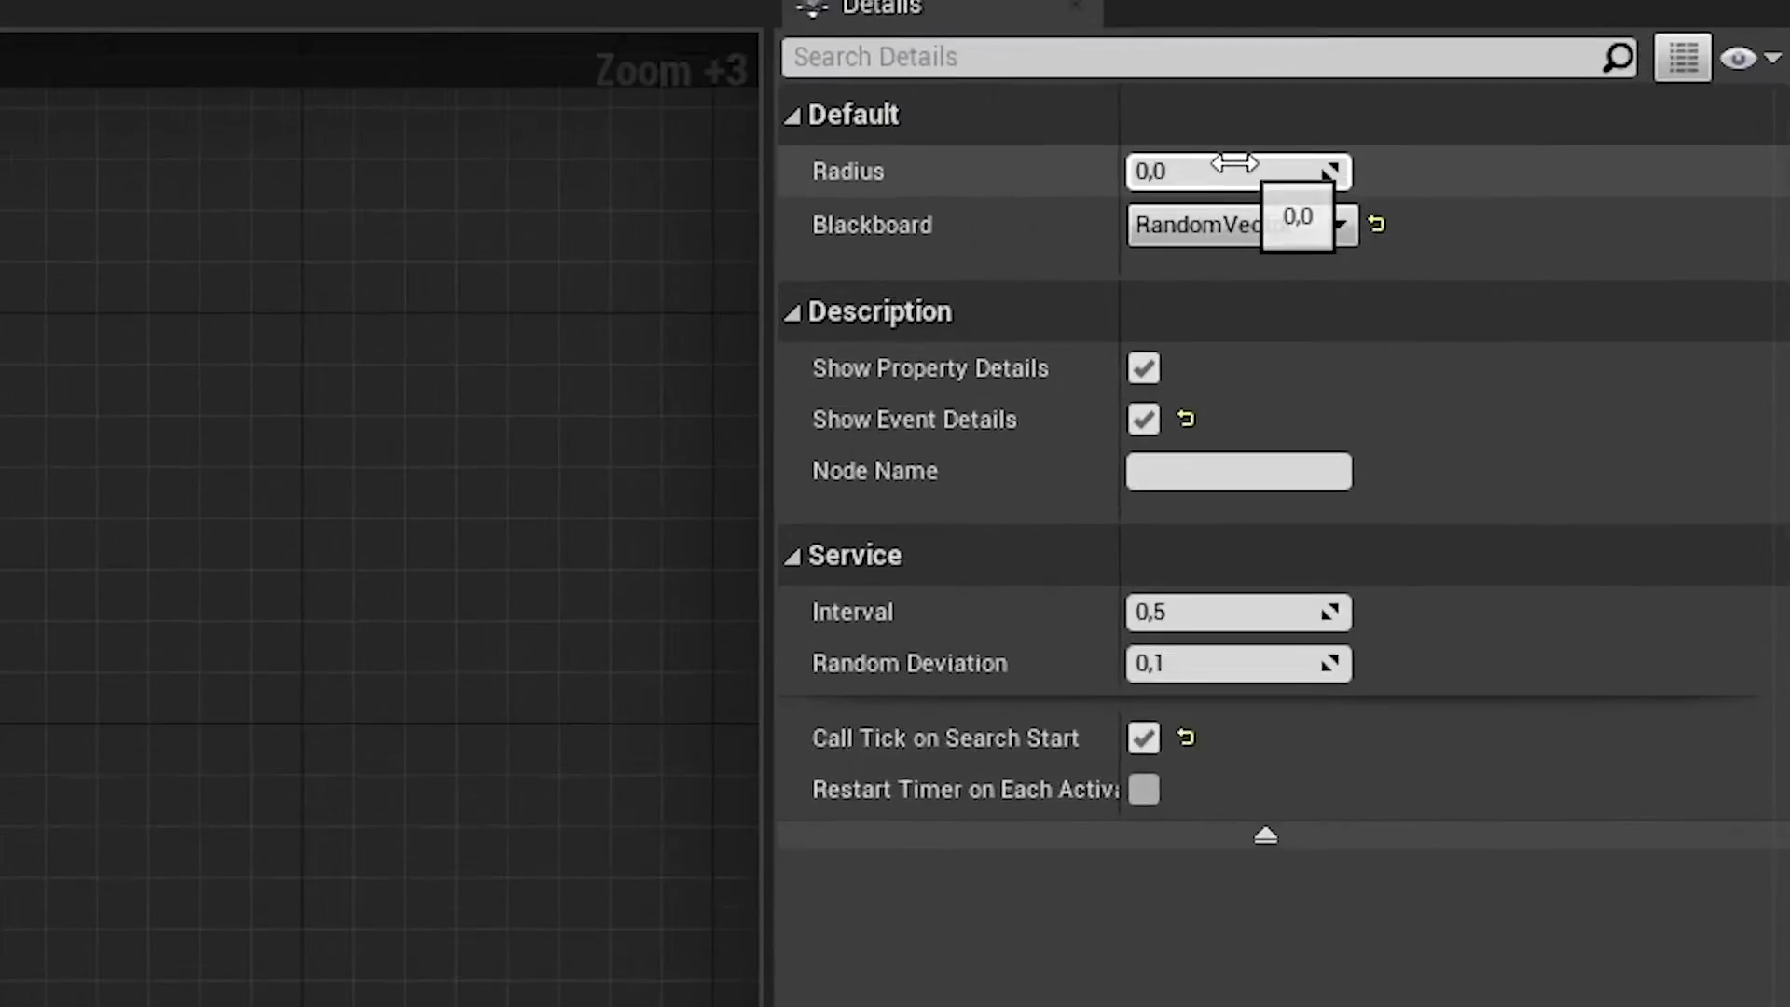
pyautogui.click(1548, 187)
pyautogui.press('BackSpace')
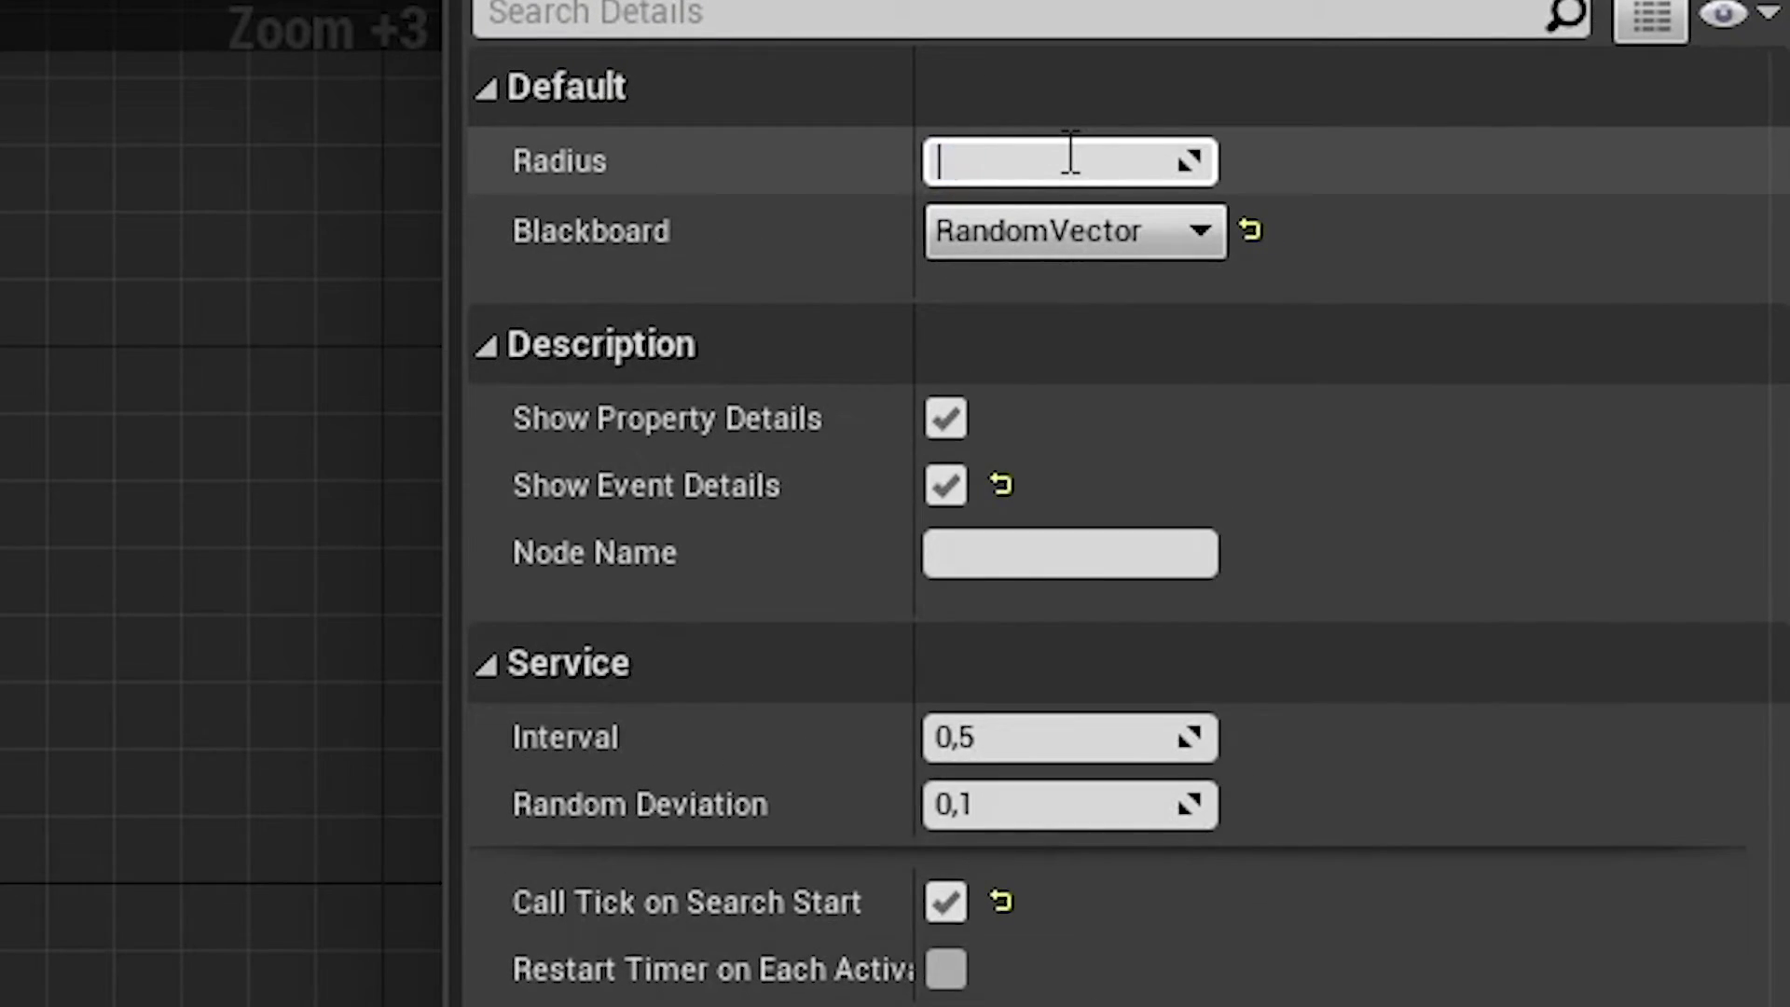
pyautogui.write('3000')
pyautogui.press('Return')
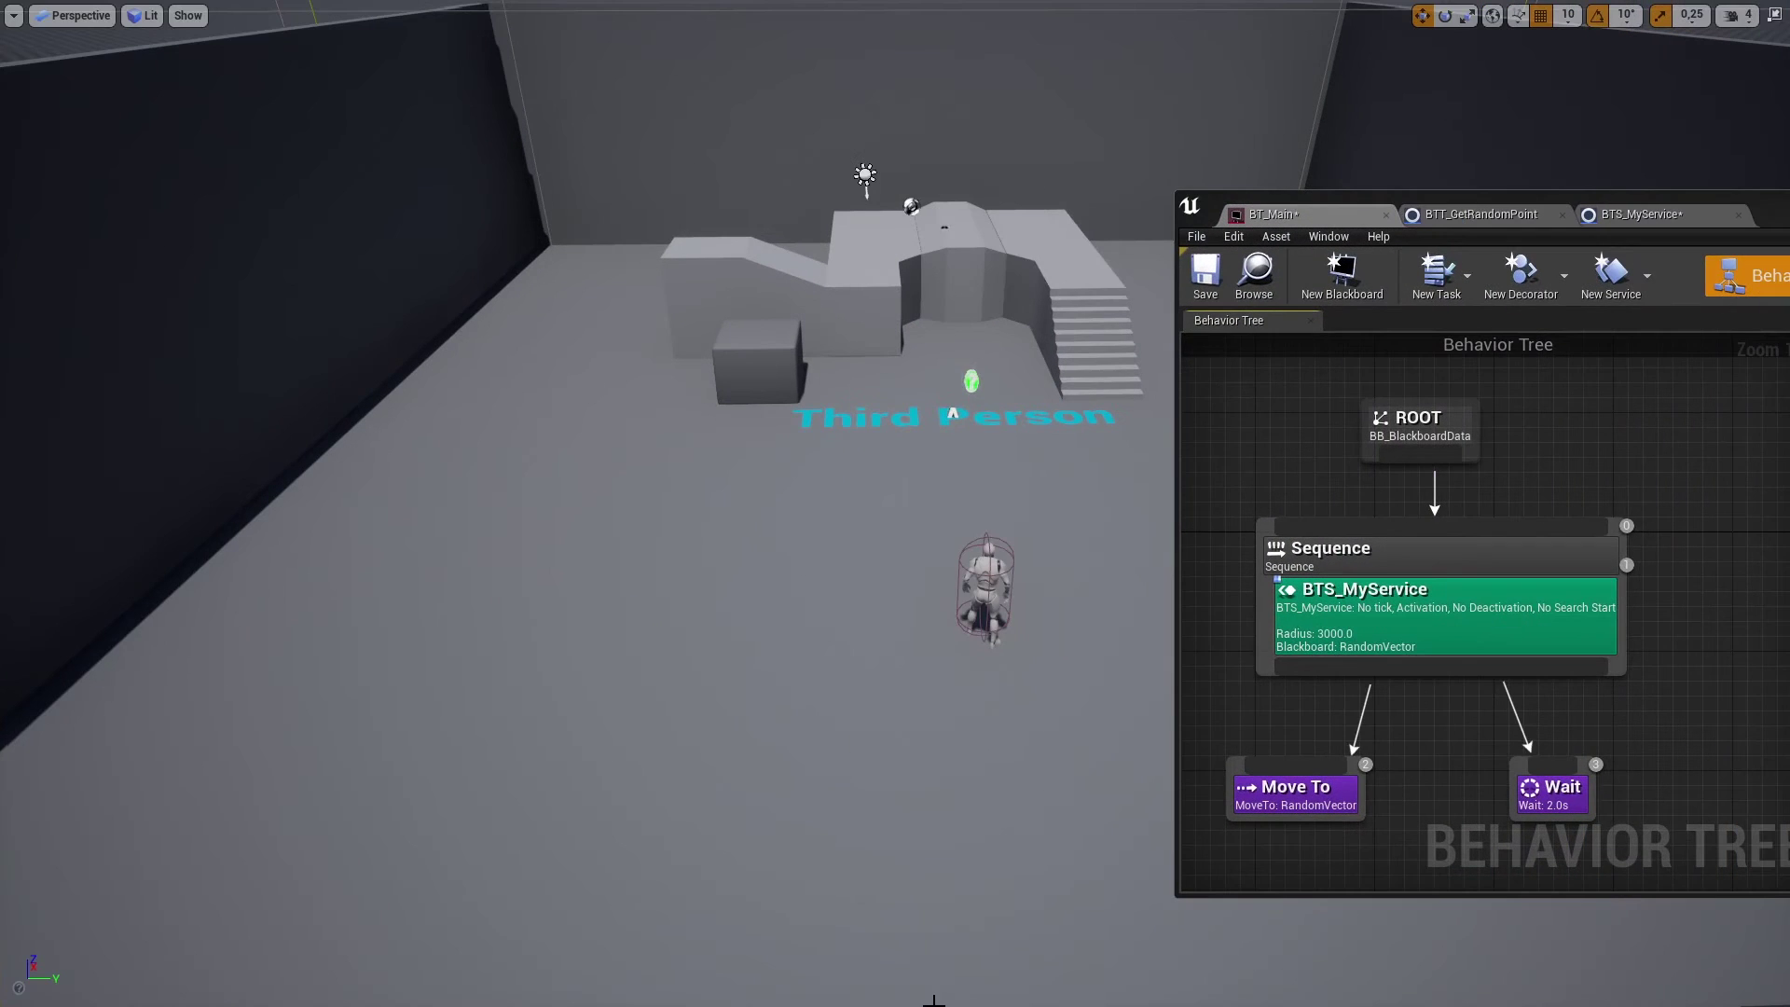
# Simulate the level with Alt+S to watch the AI character walk to a random point
pyautogui.hotkey('alt', 's')
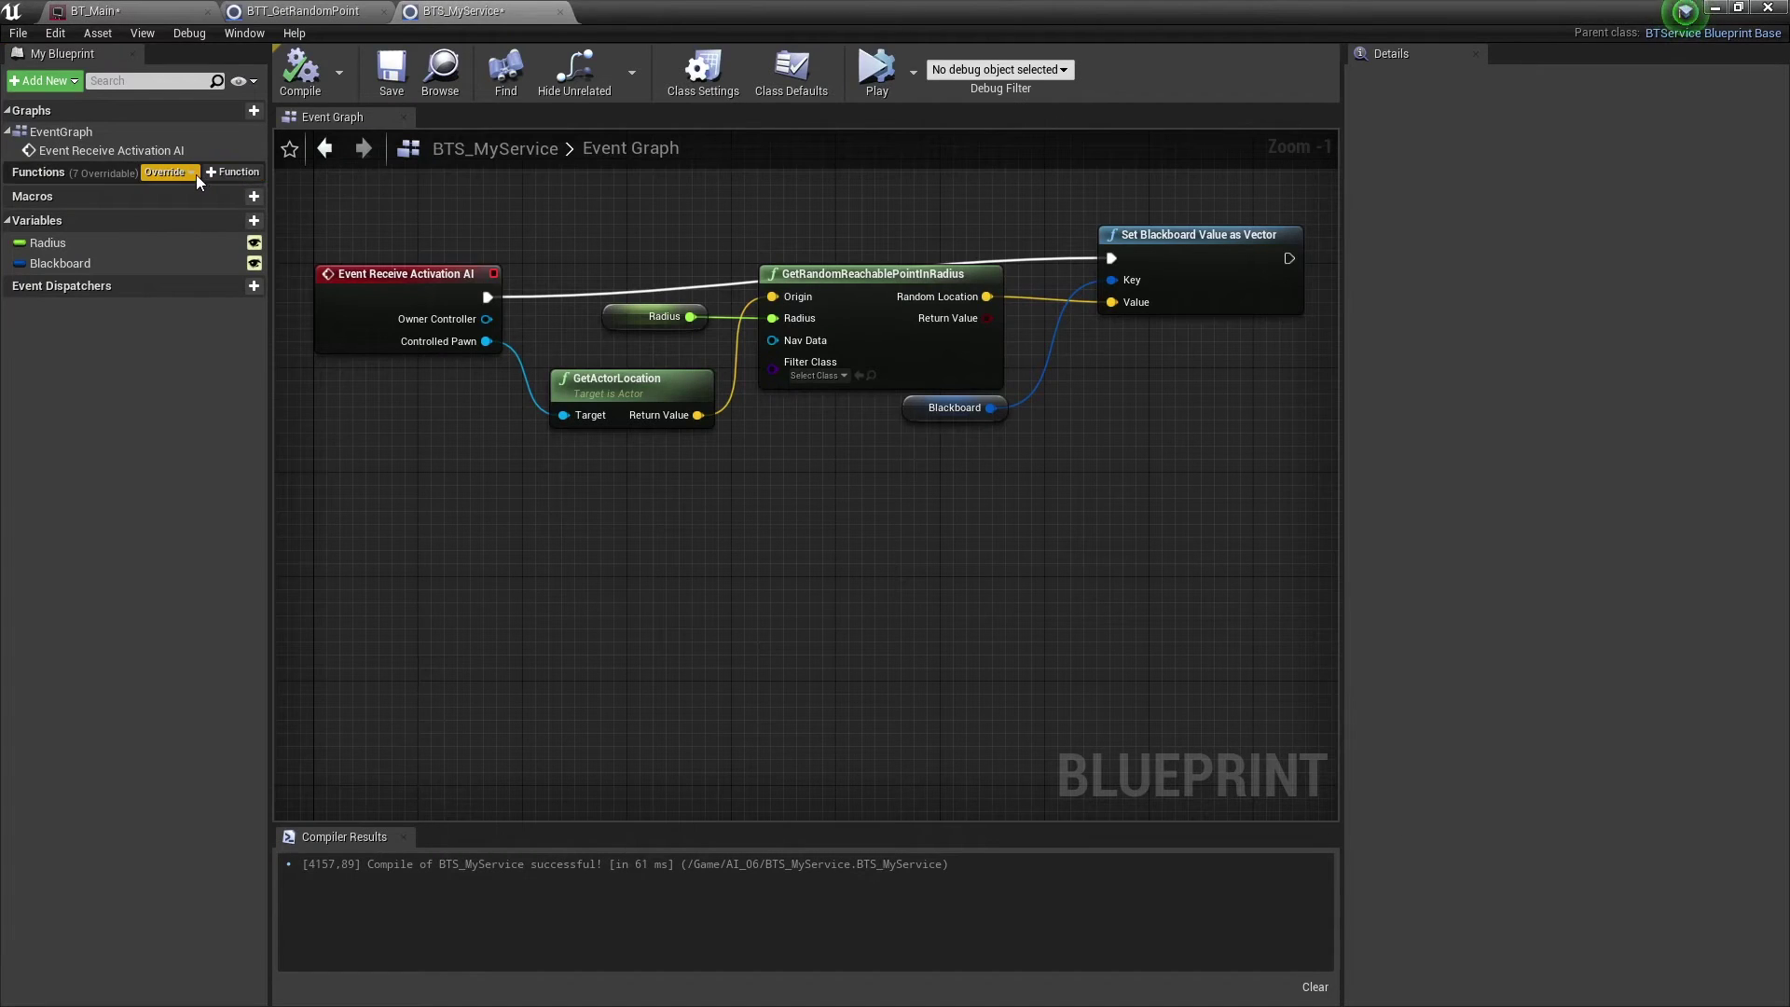
# Add a Receive Search Start AI override to BTS_MyService and attach the service to the Move To task
pyautogui.click(192, 173)
pyautogui.click(223, 280)
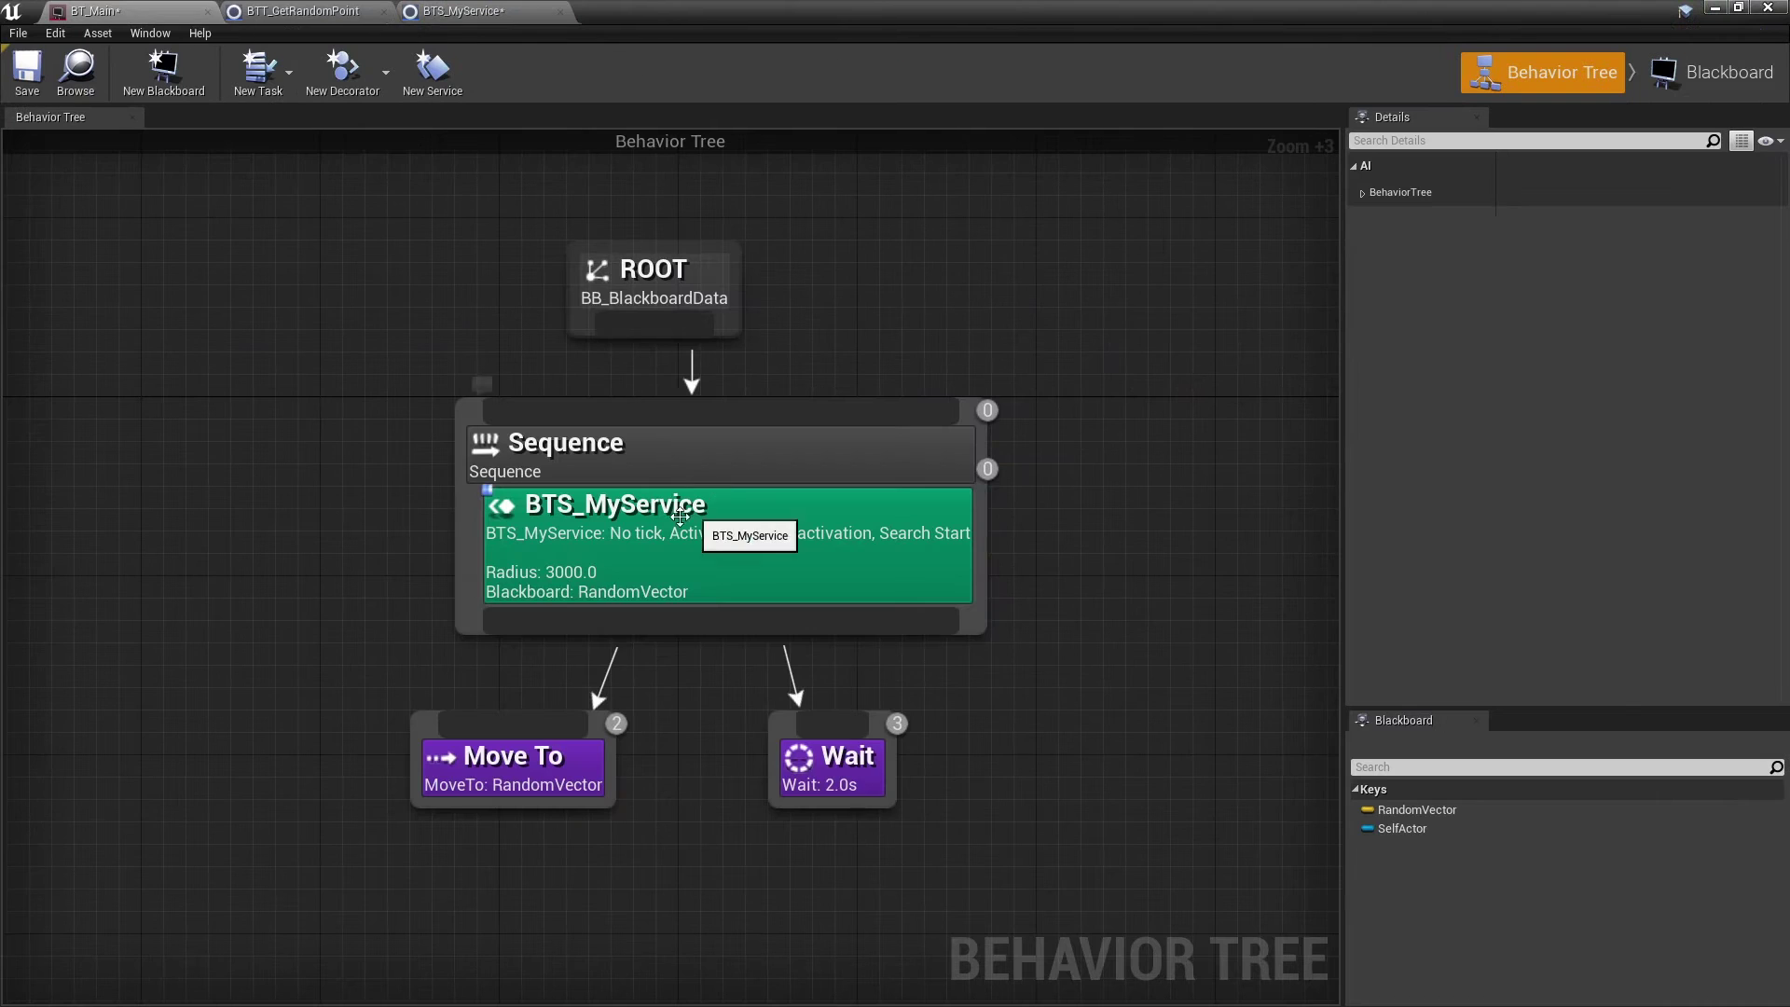
pyautogui.moveTo(578, 527); pyautogui.dragTo(522, 774)
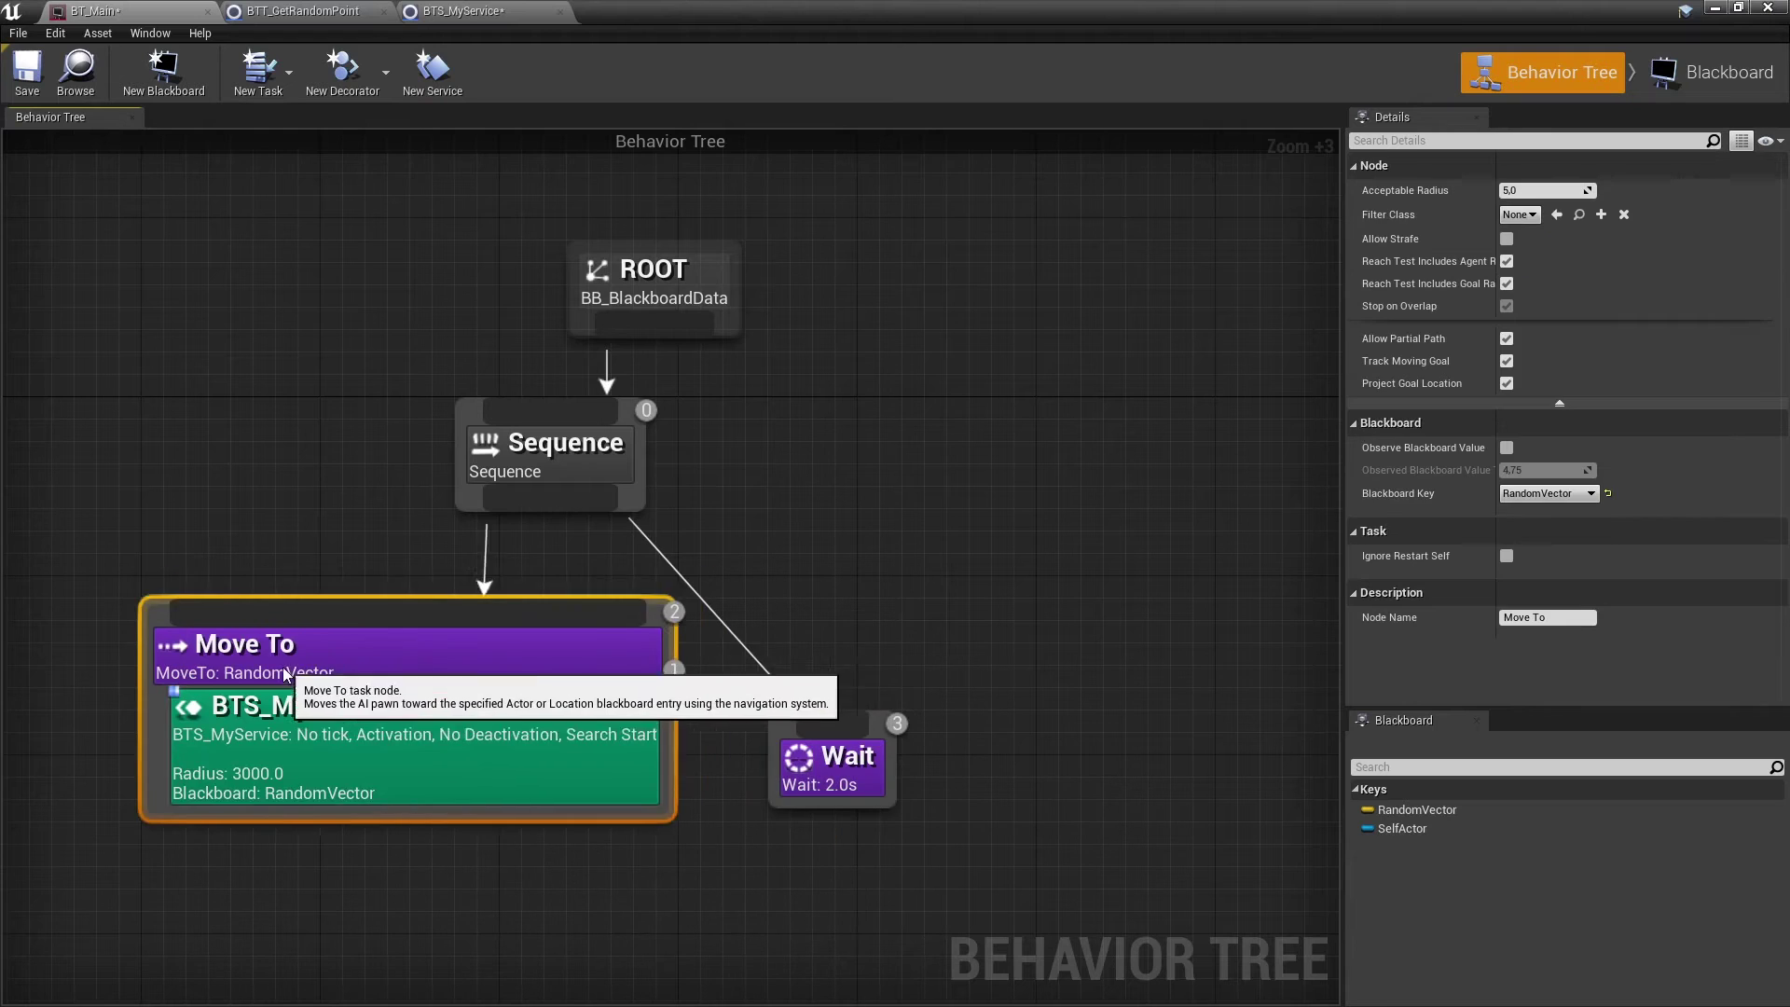
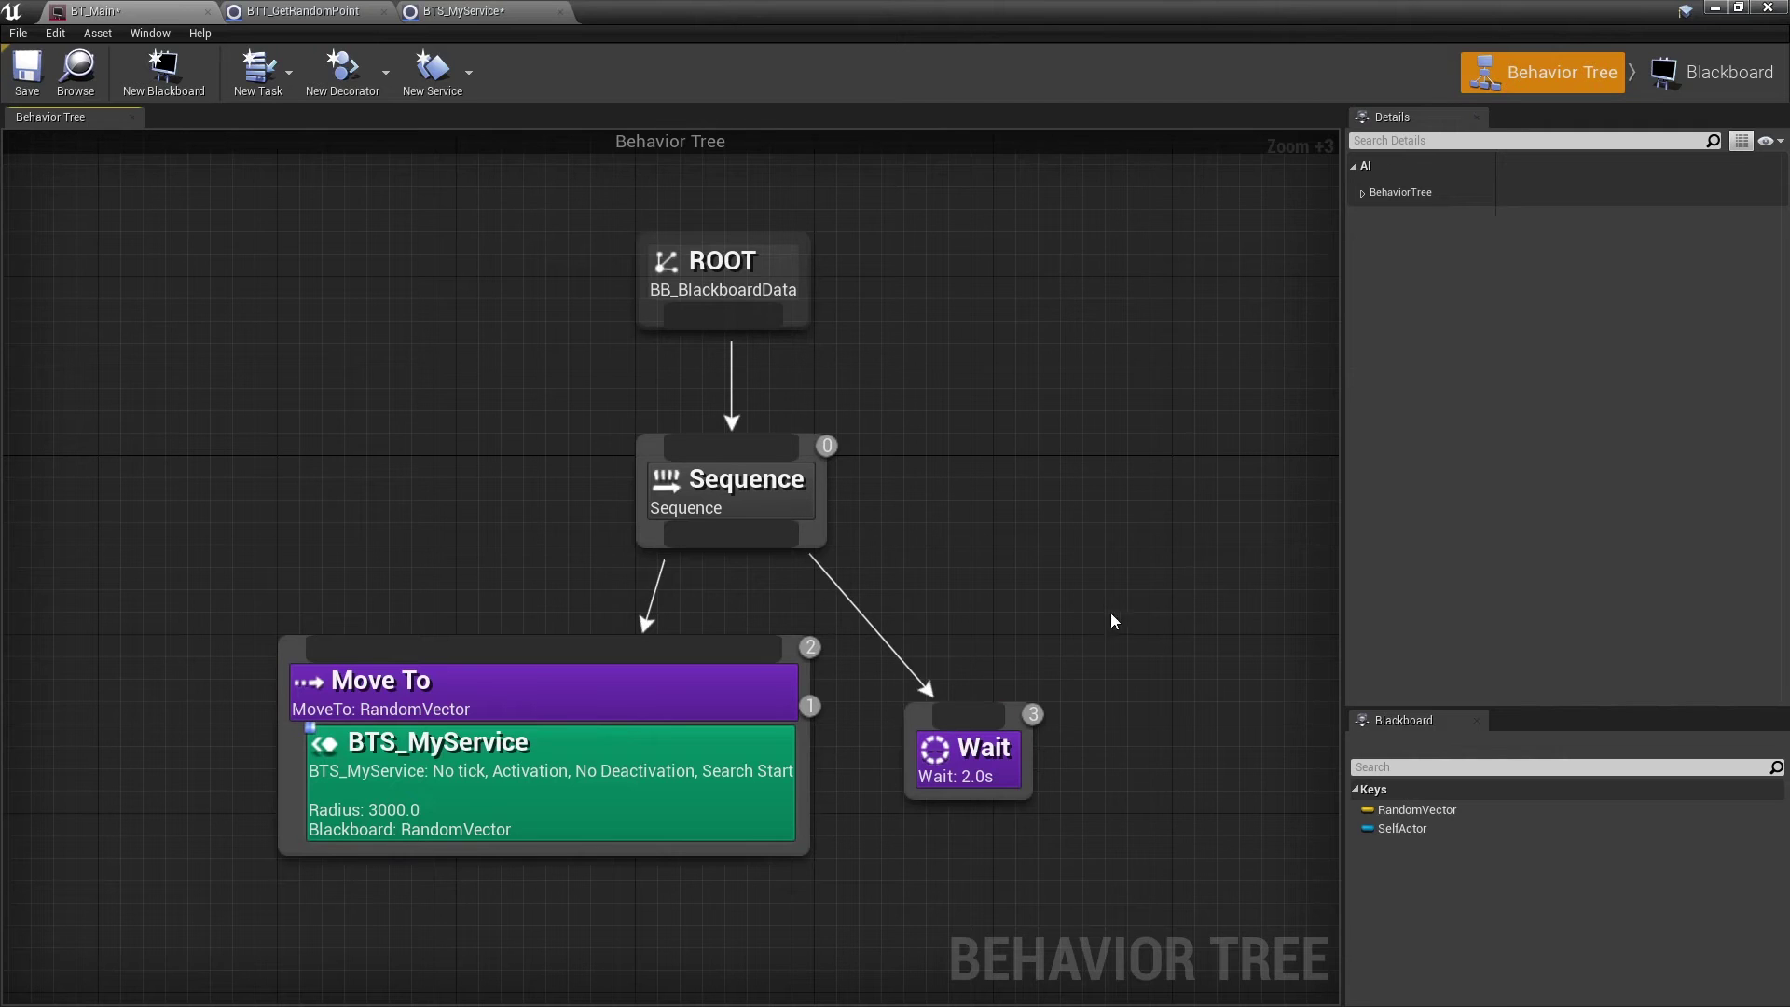
# Delete the Move To and Wait nodes and add a new Wait task under Sequence
pyautogui.moveTo(1110, 613); pyautogui.dragTo(272, 864)
pyautogui.press('Delete')
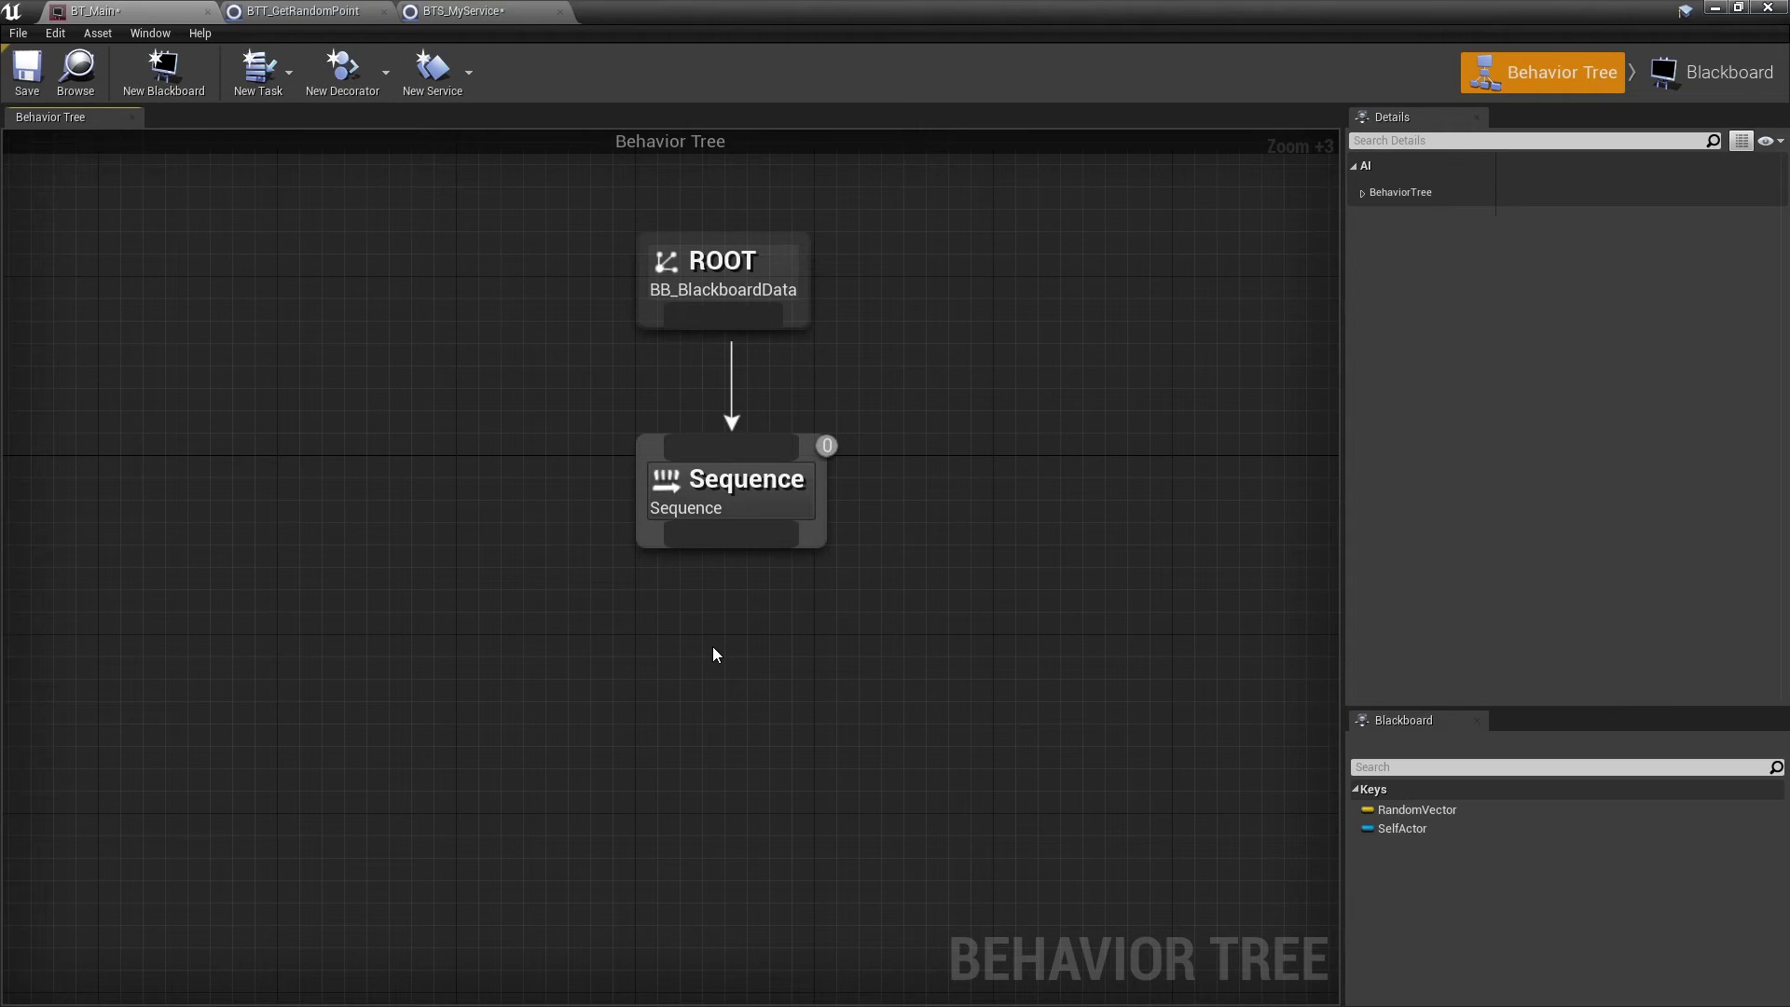
pyautogui.moveTo(731, 535); pyautogui.dragTo(707, 630)
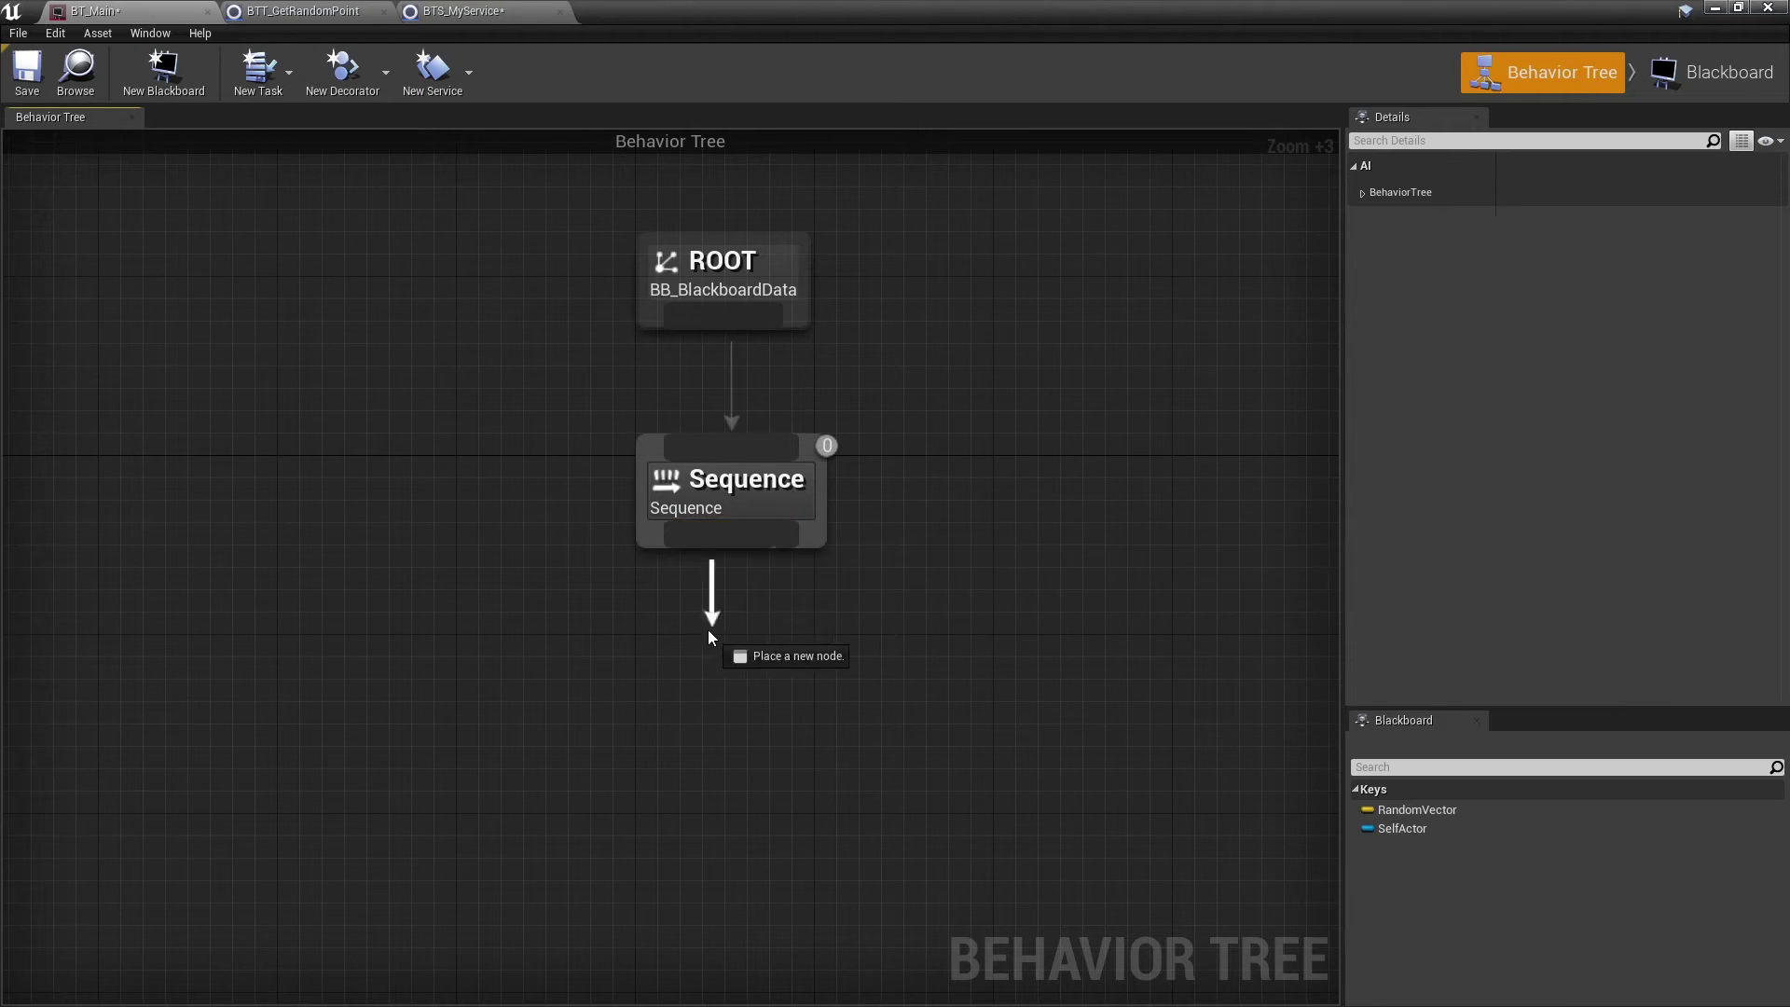
pyautogui.write('wait')
pyautogui.press('Return')
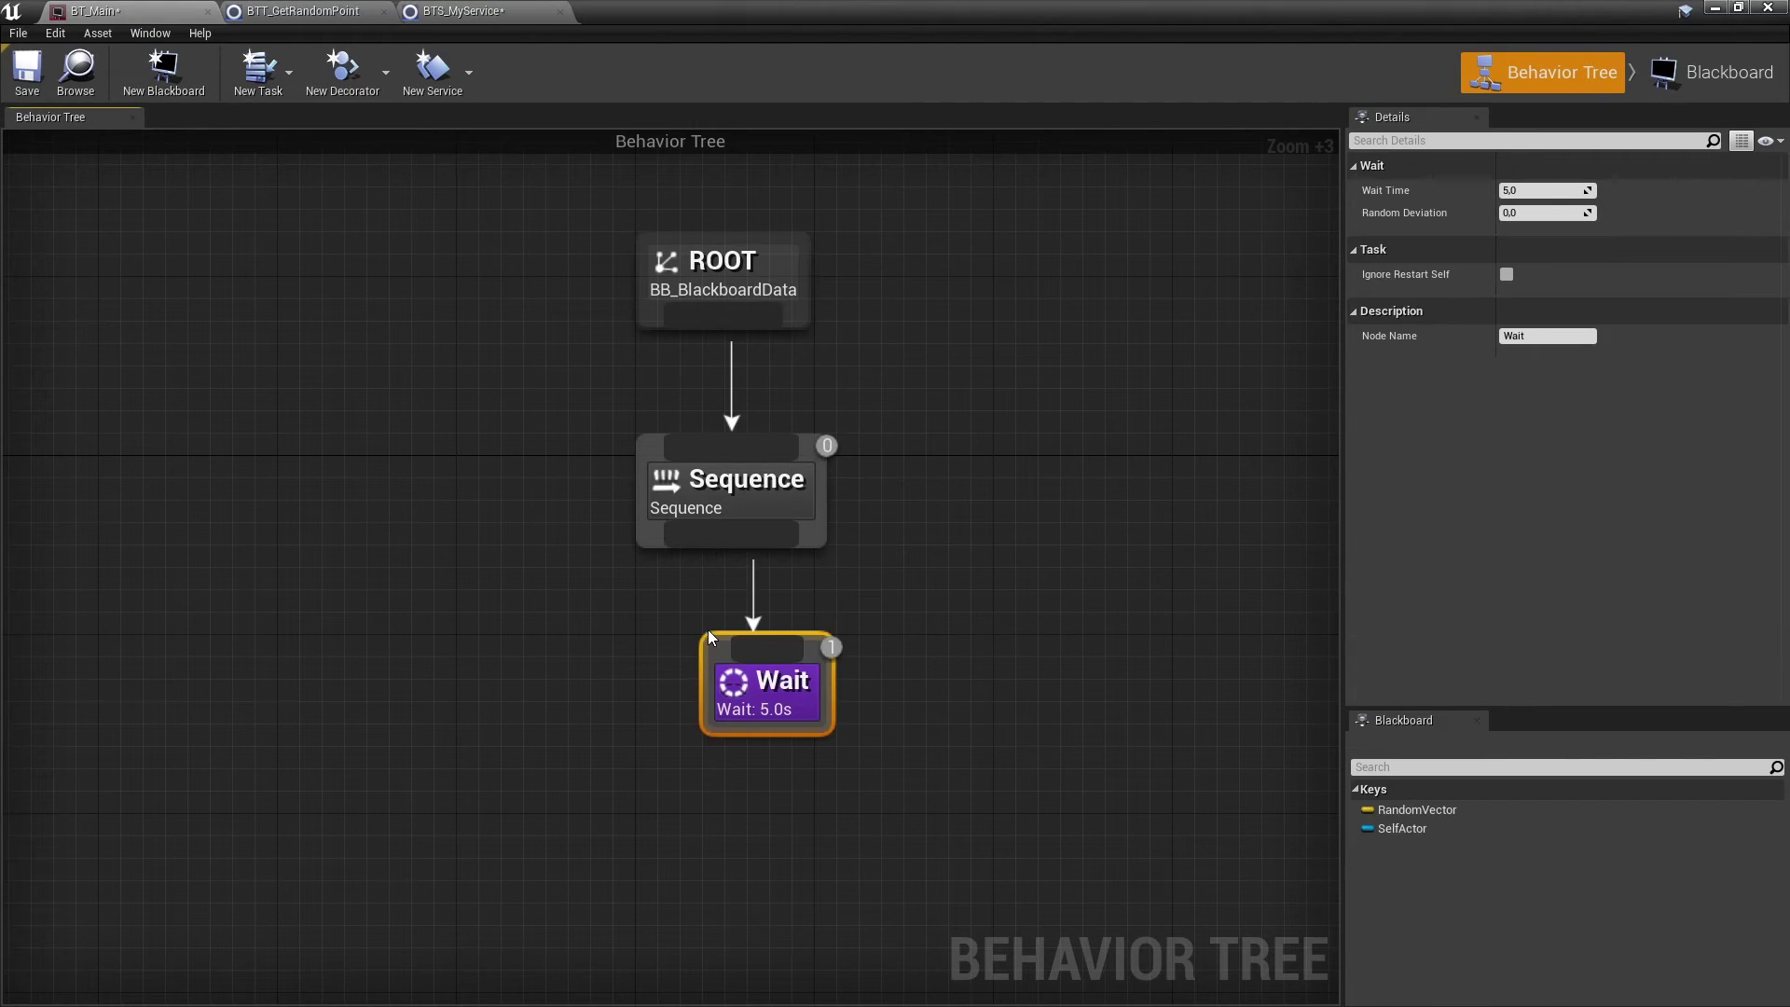
# Set the new Wait task's wait time to 0.1 seconds
pyautogui.click(1539, 191)
pyautogui.write('0')
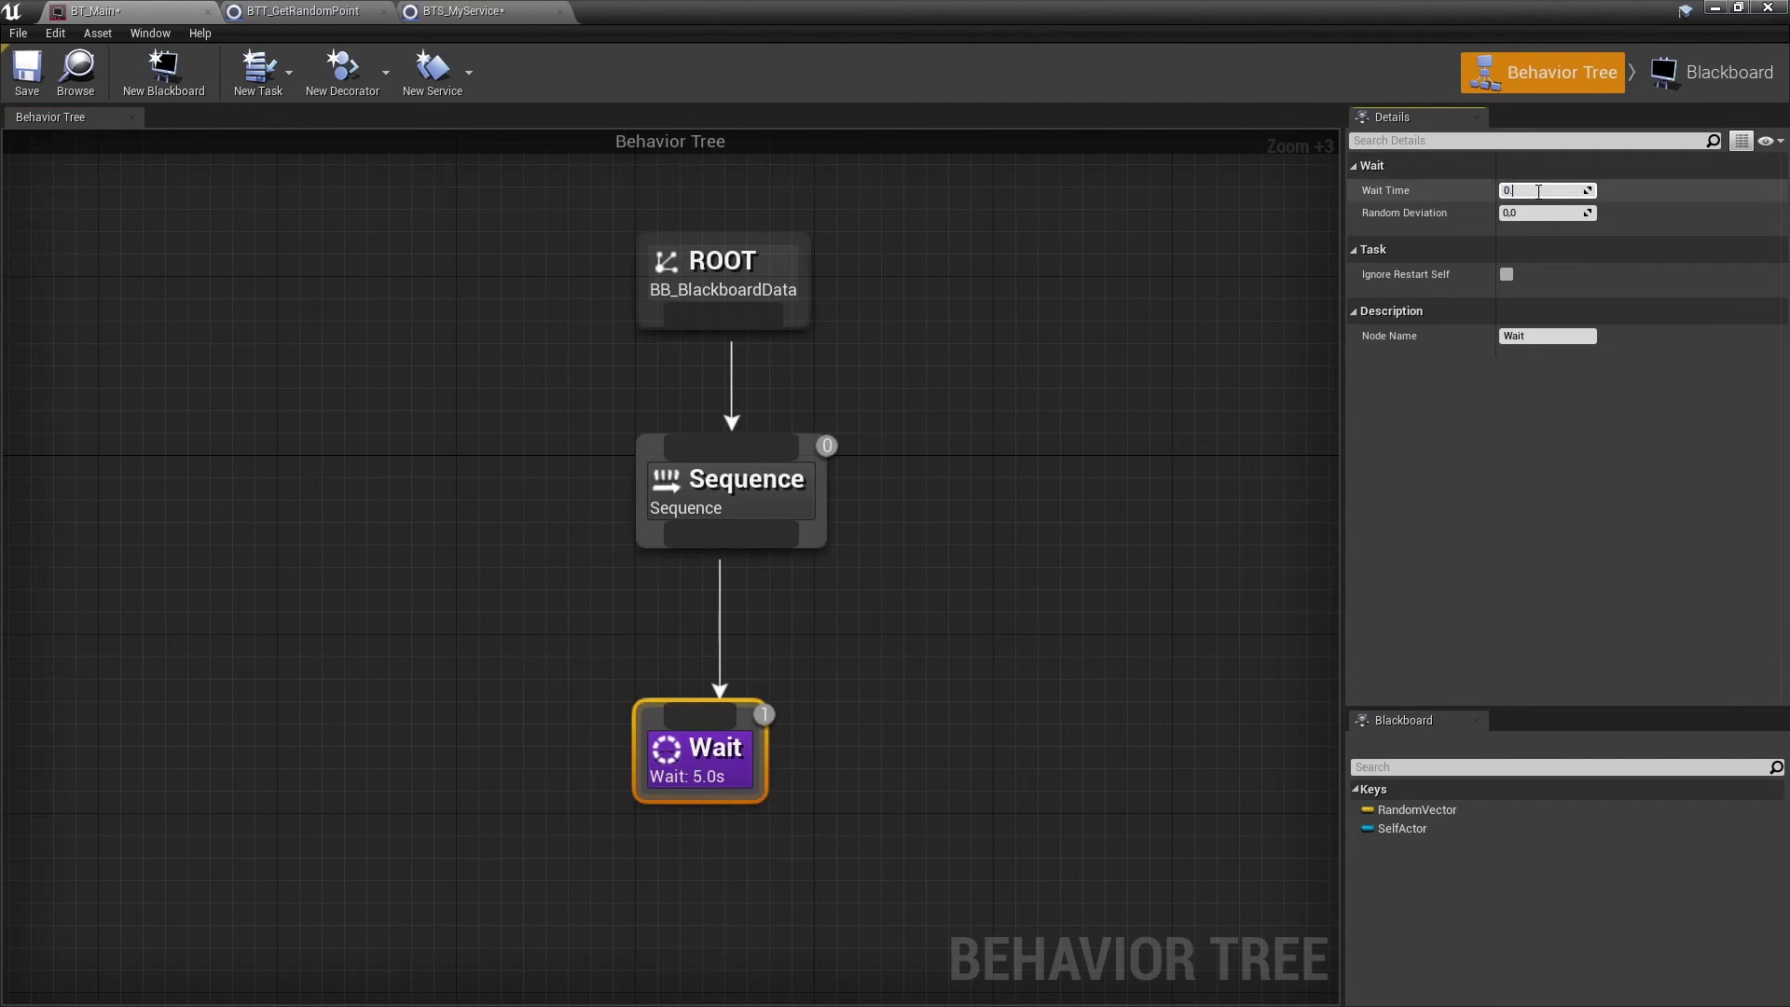
pyautogui.write(',1')
pyautogui.click(1091, 495)
pyautogui.click(710, 751)
pyautogui.rightClick(711, 751)
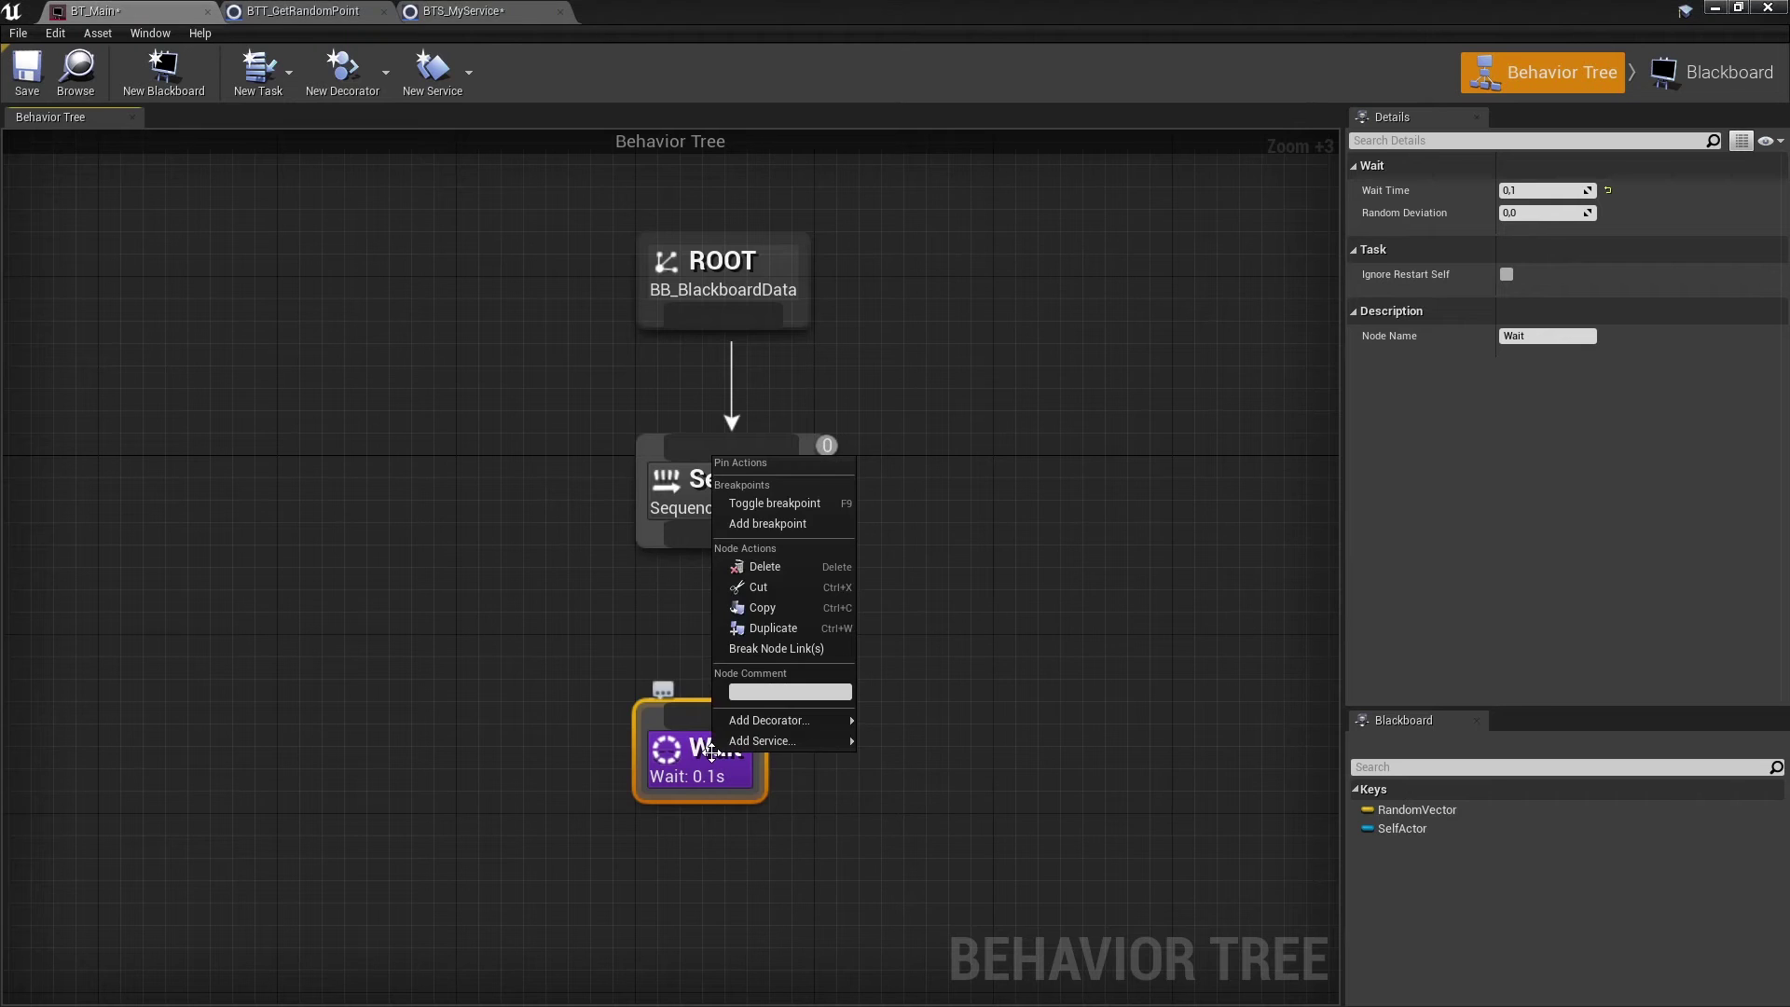
# Add a Cone Check decorator to Wait with Cone Origin SelfActor, then view the SelfActor blackboard key
pyautogui.moveTo(781, 719)
pyautogui.click(898, 818)
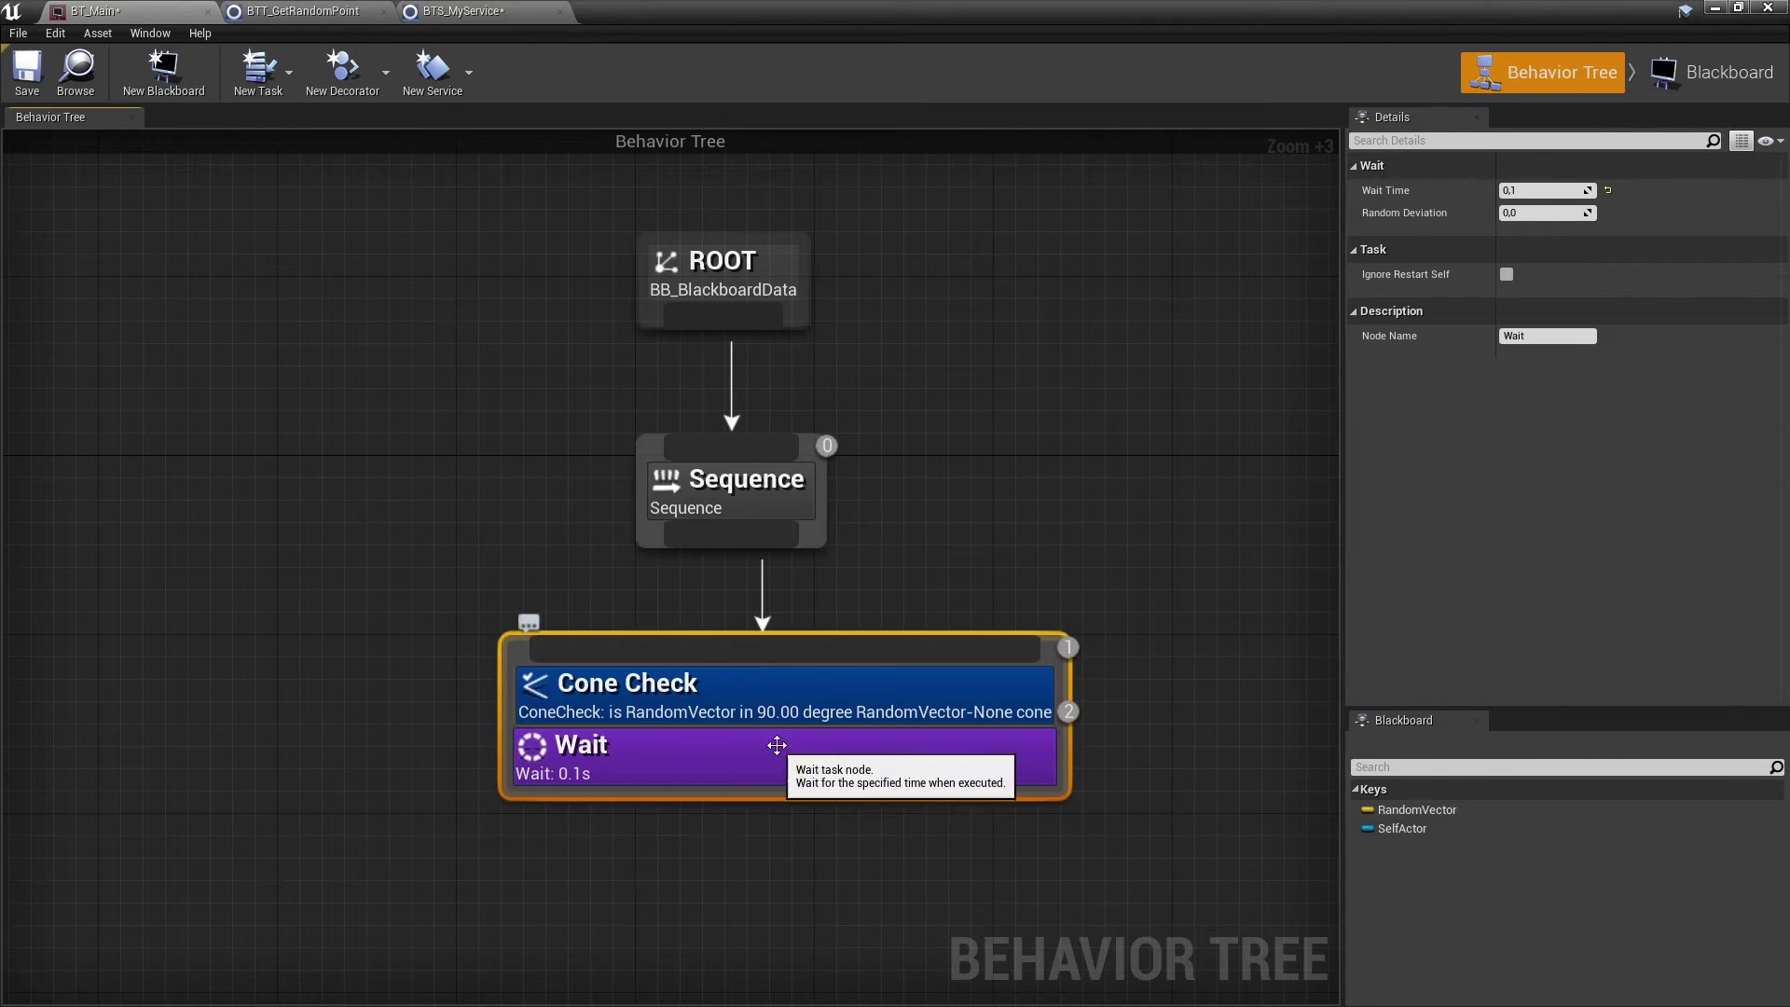
pyautogui.click(821, 696)
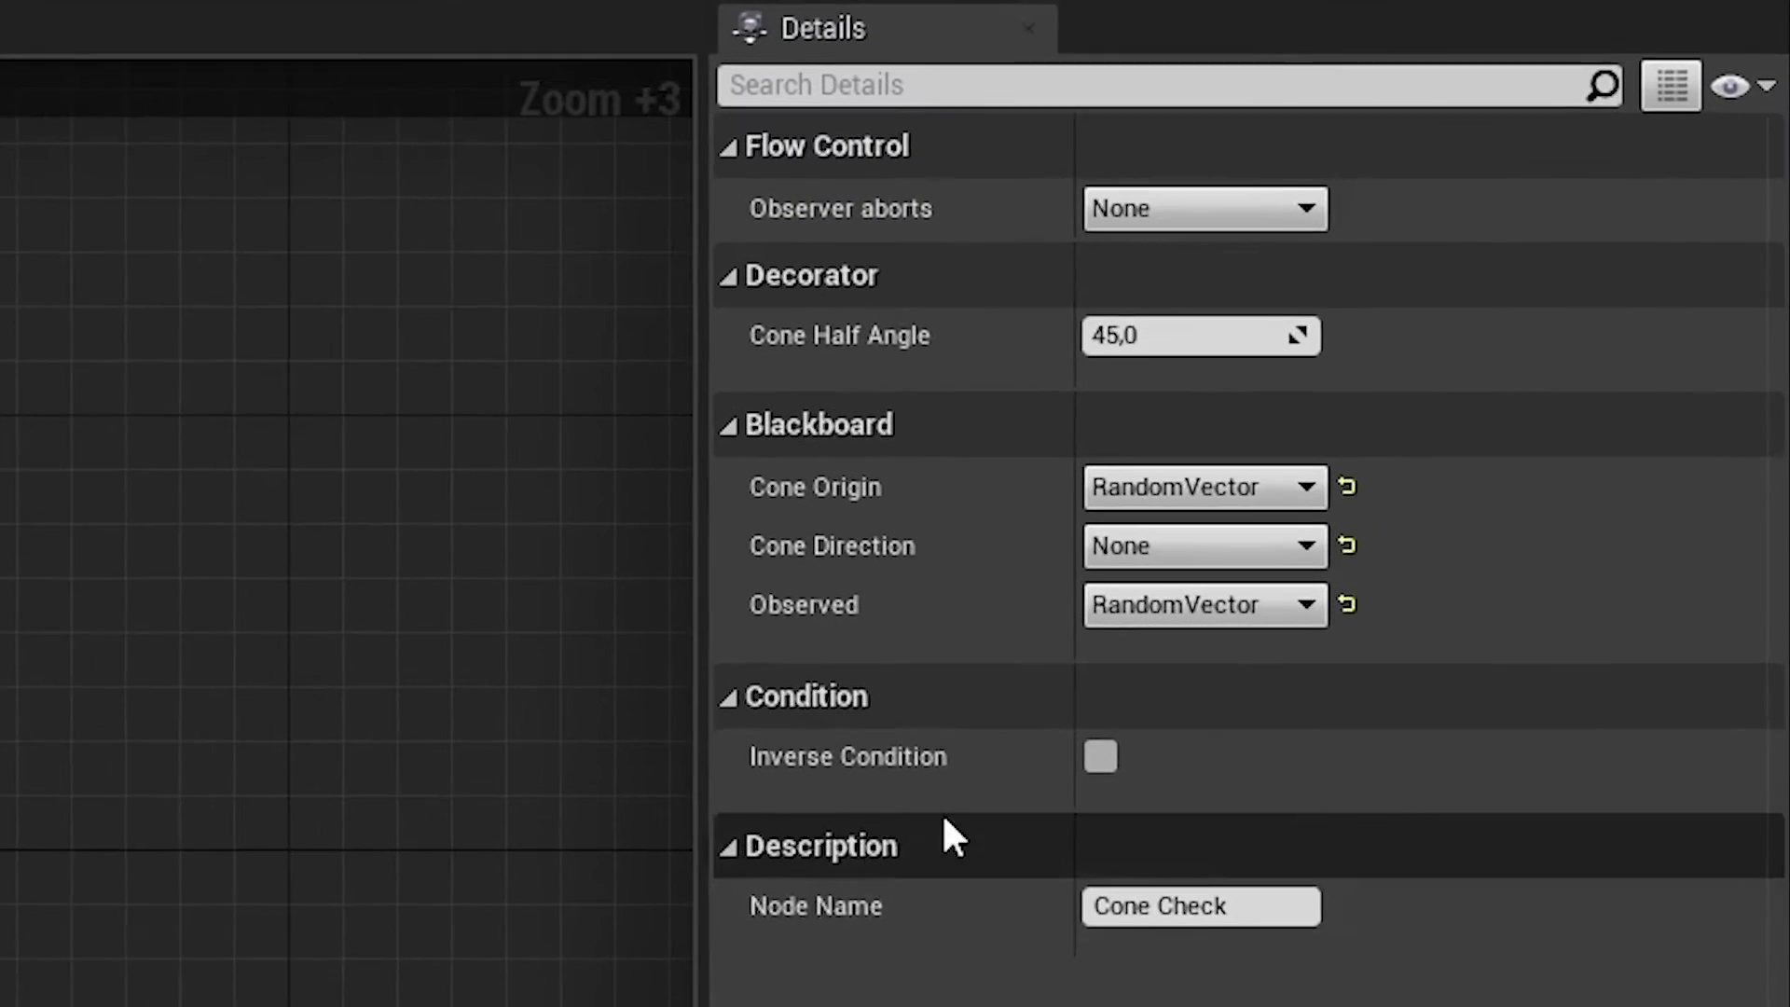
pyautogui.click(1592, 308)
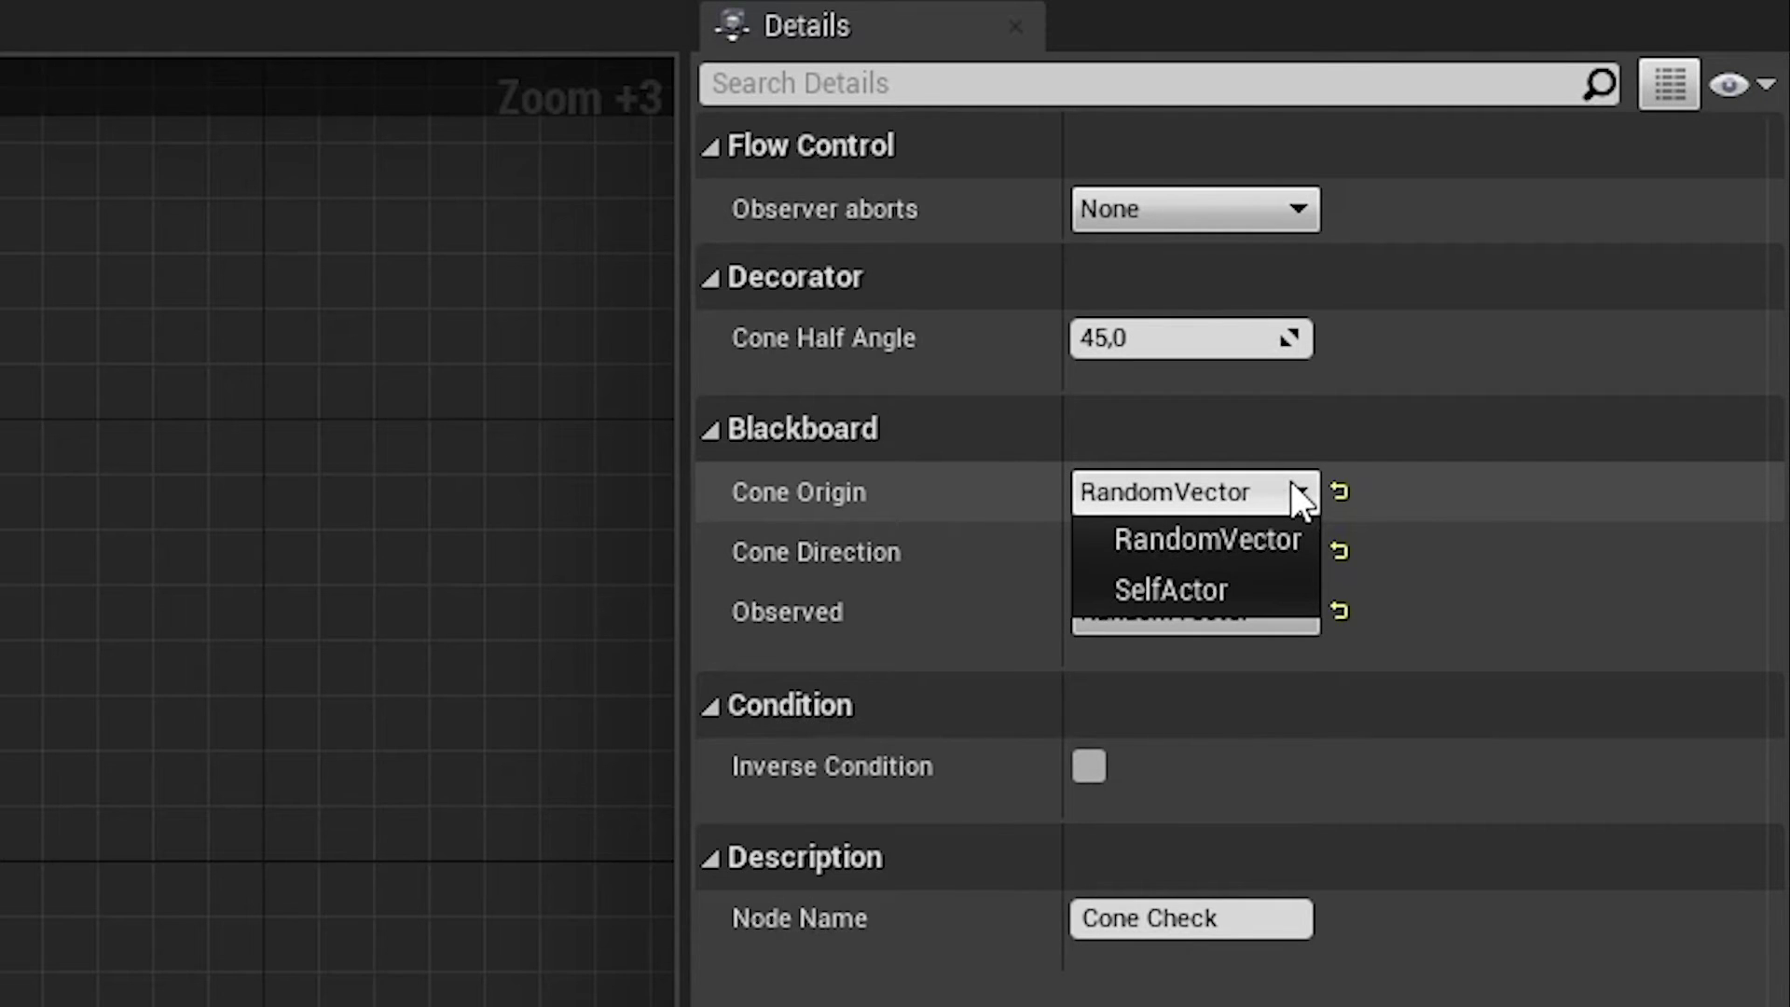
pyautogui.click(1279, 589)
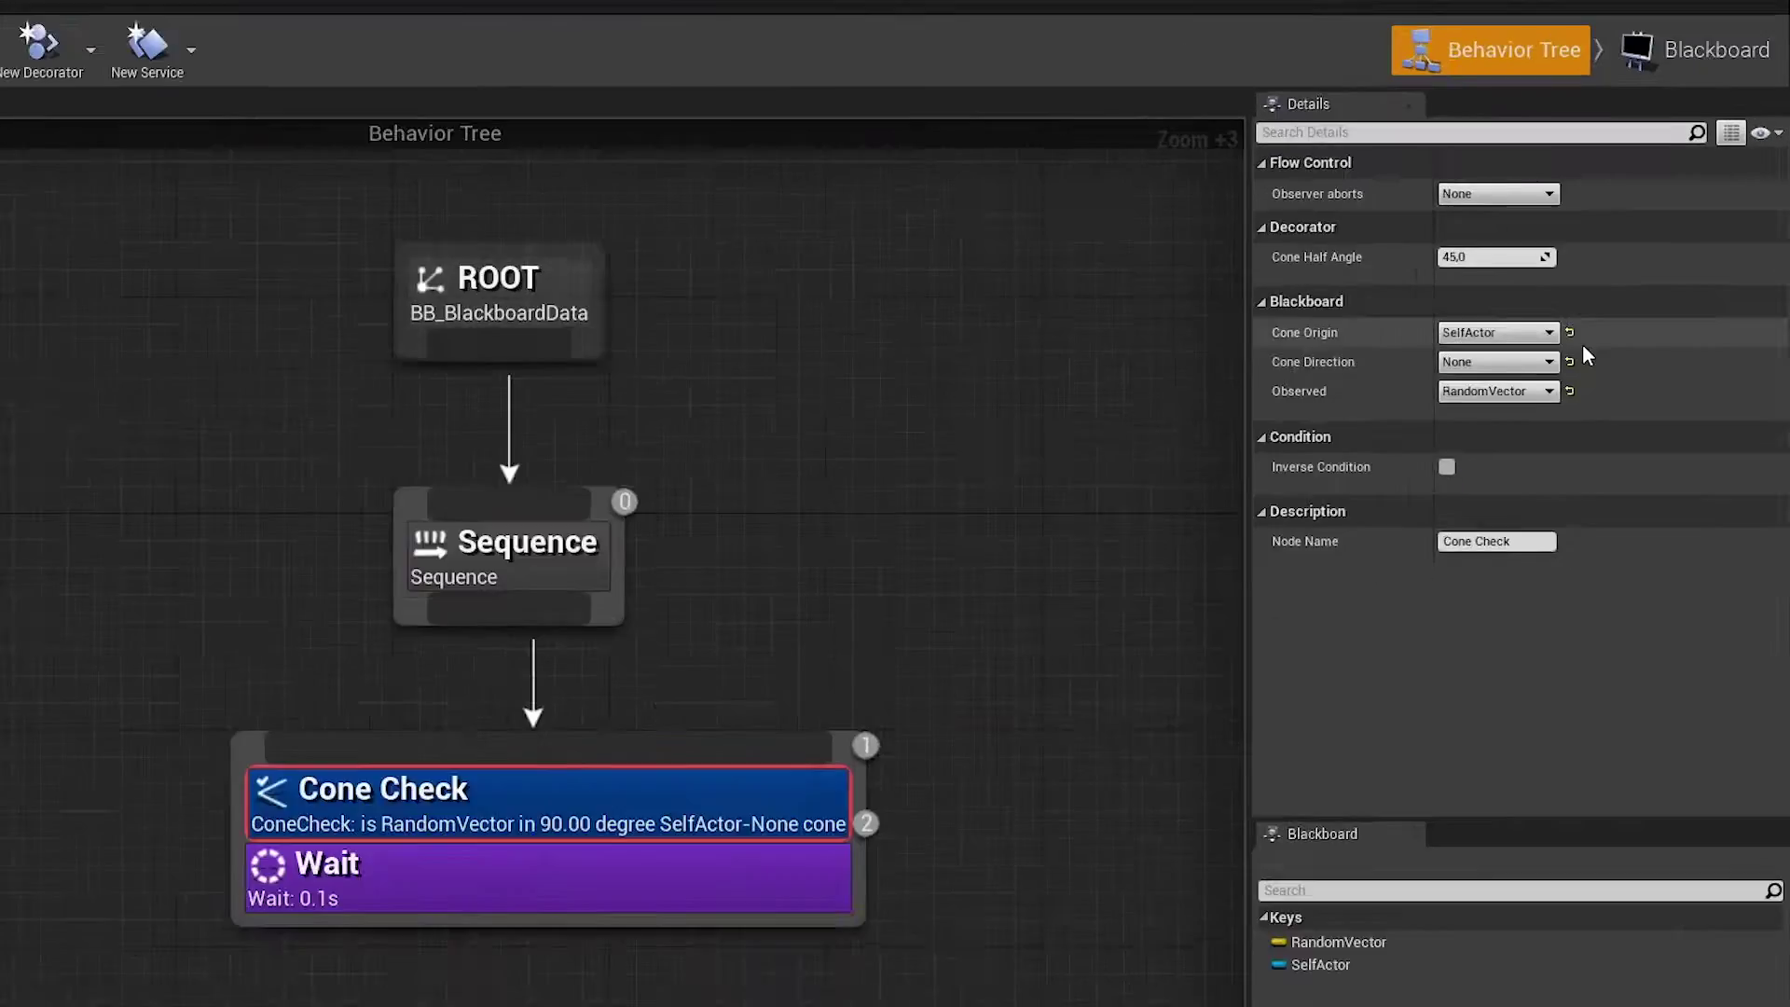
pyautogui.click(1725, 71)
pyautogui.click(262, 265)
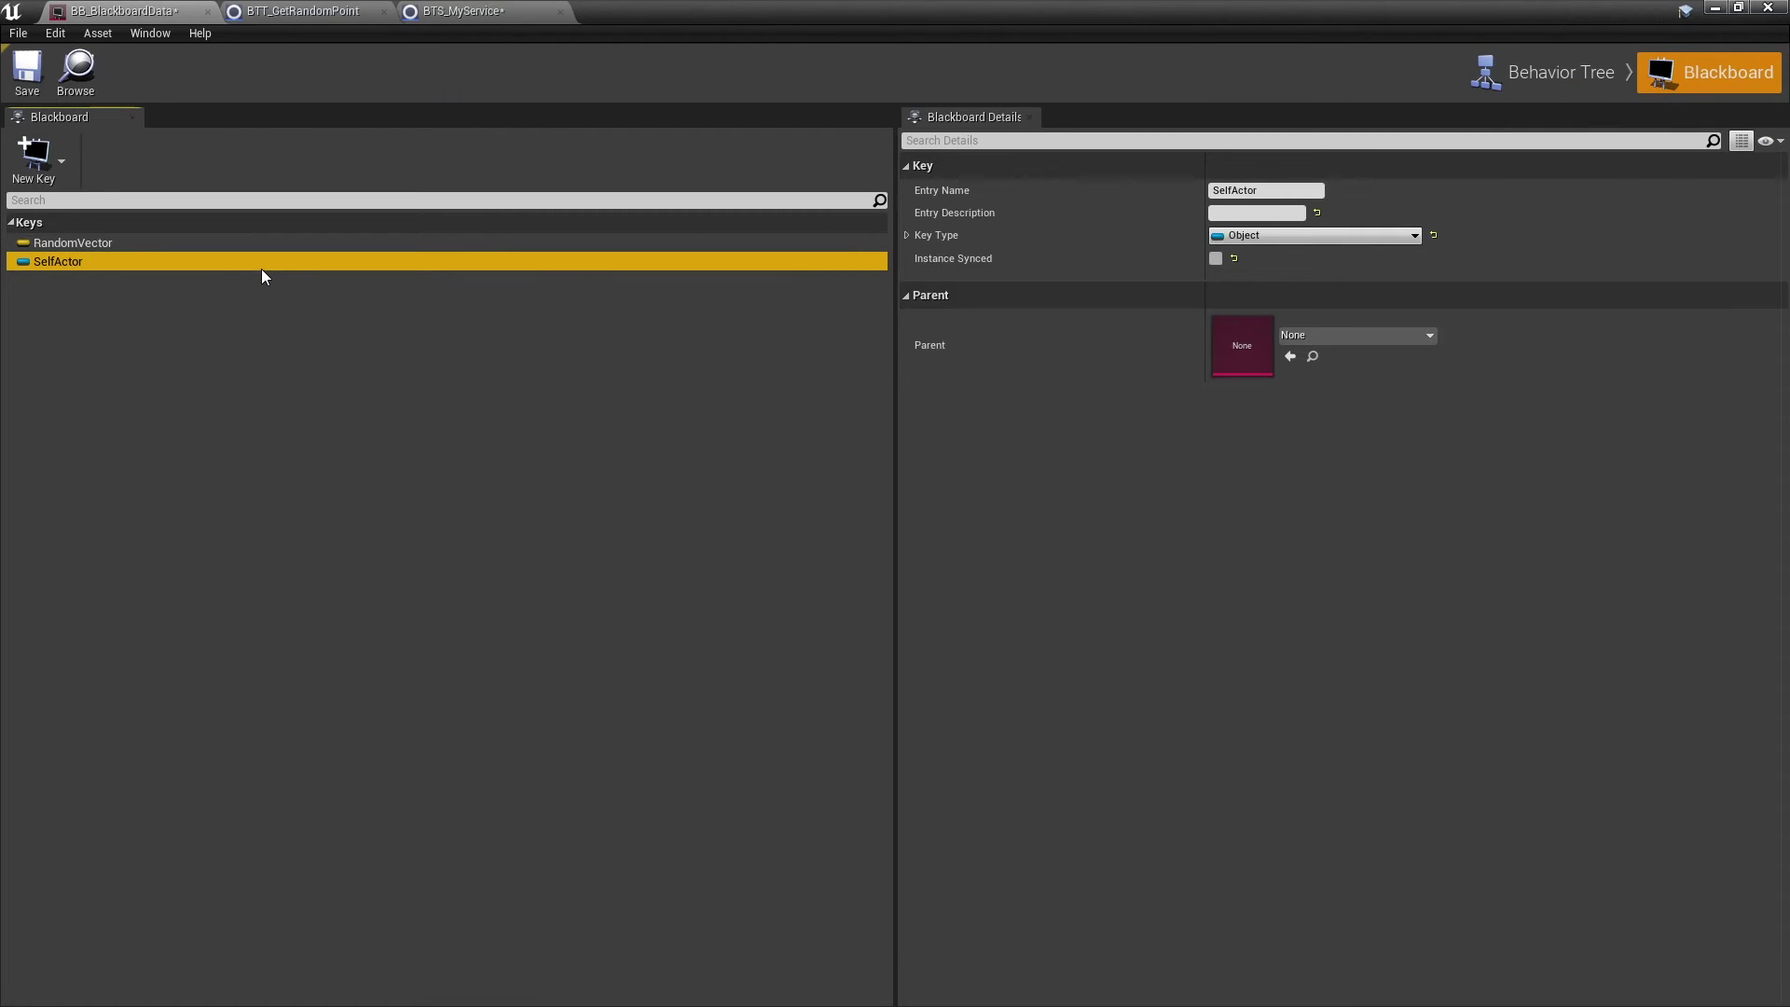
# Create a new Vector blackboard key named Observed
pyautogui.click(1547, 73)
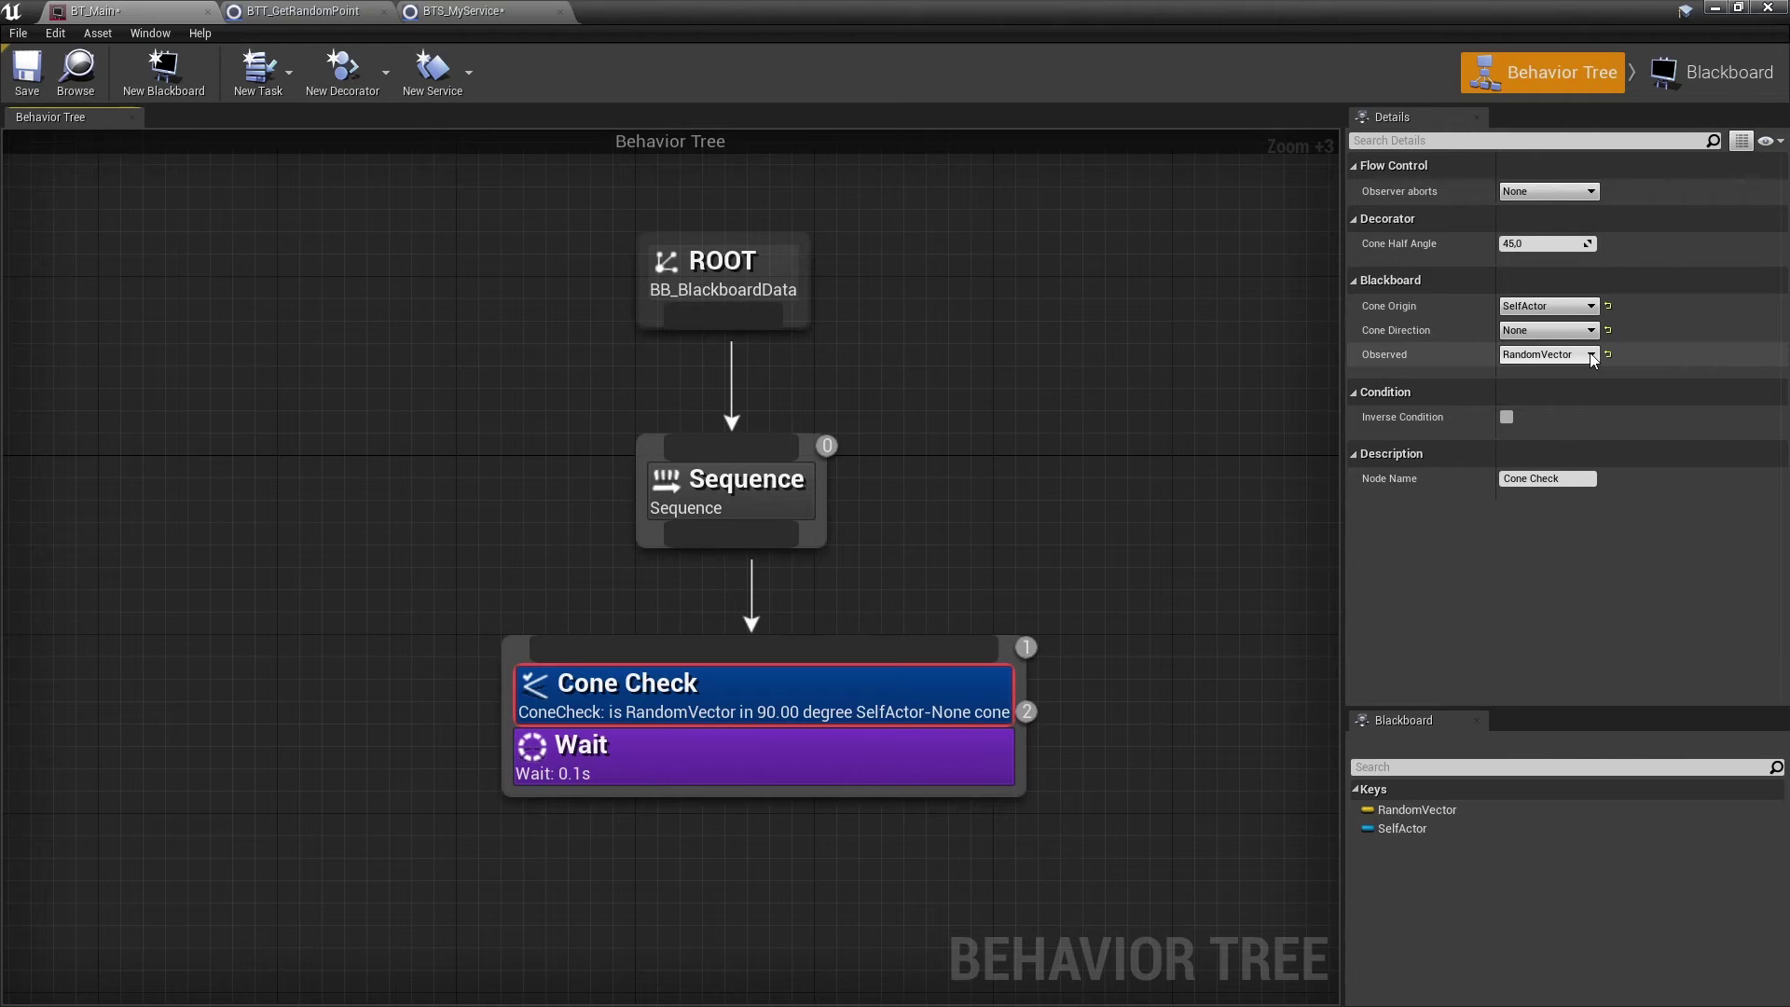
pyautogui.click(1710, 72)
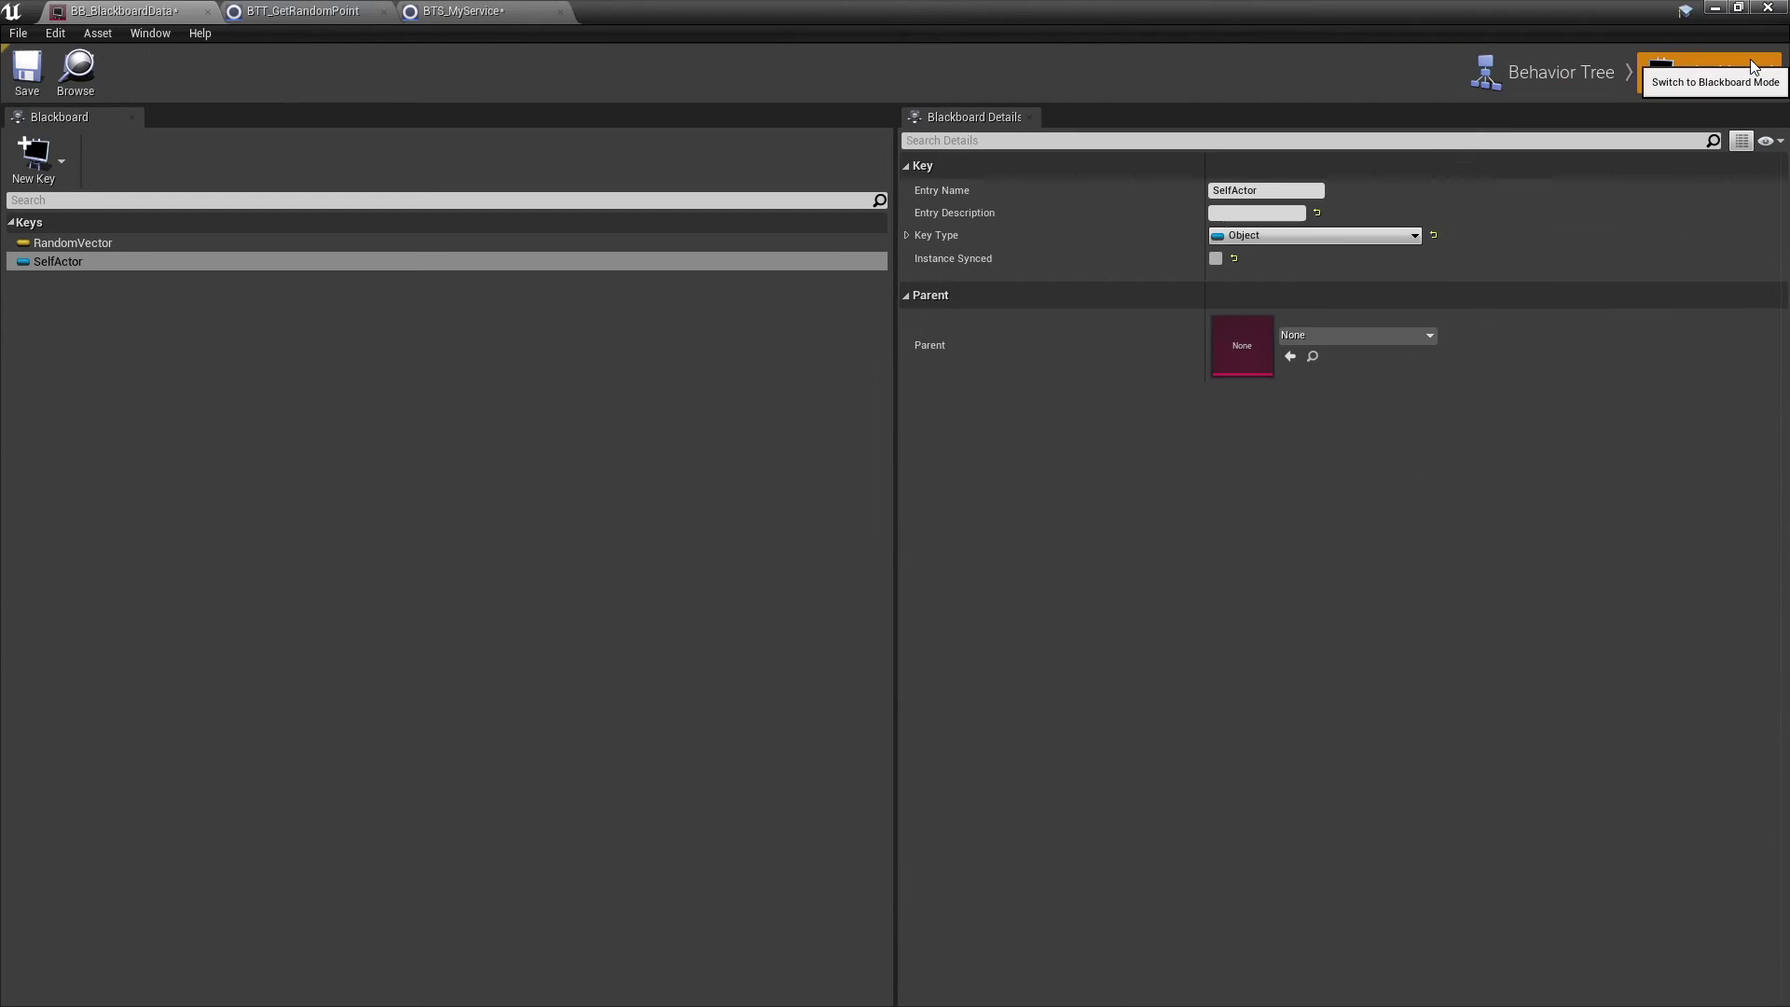
pyautogui.click(64, 165)
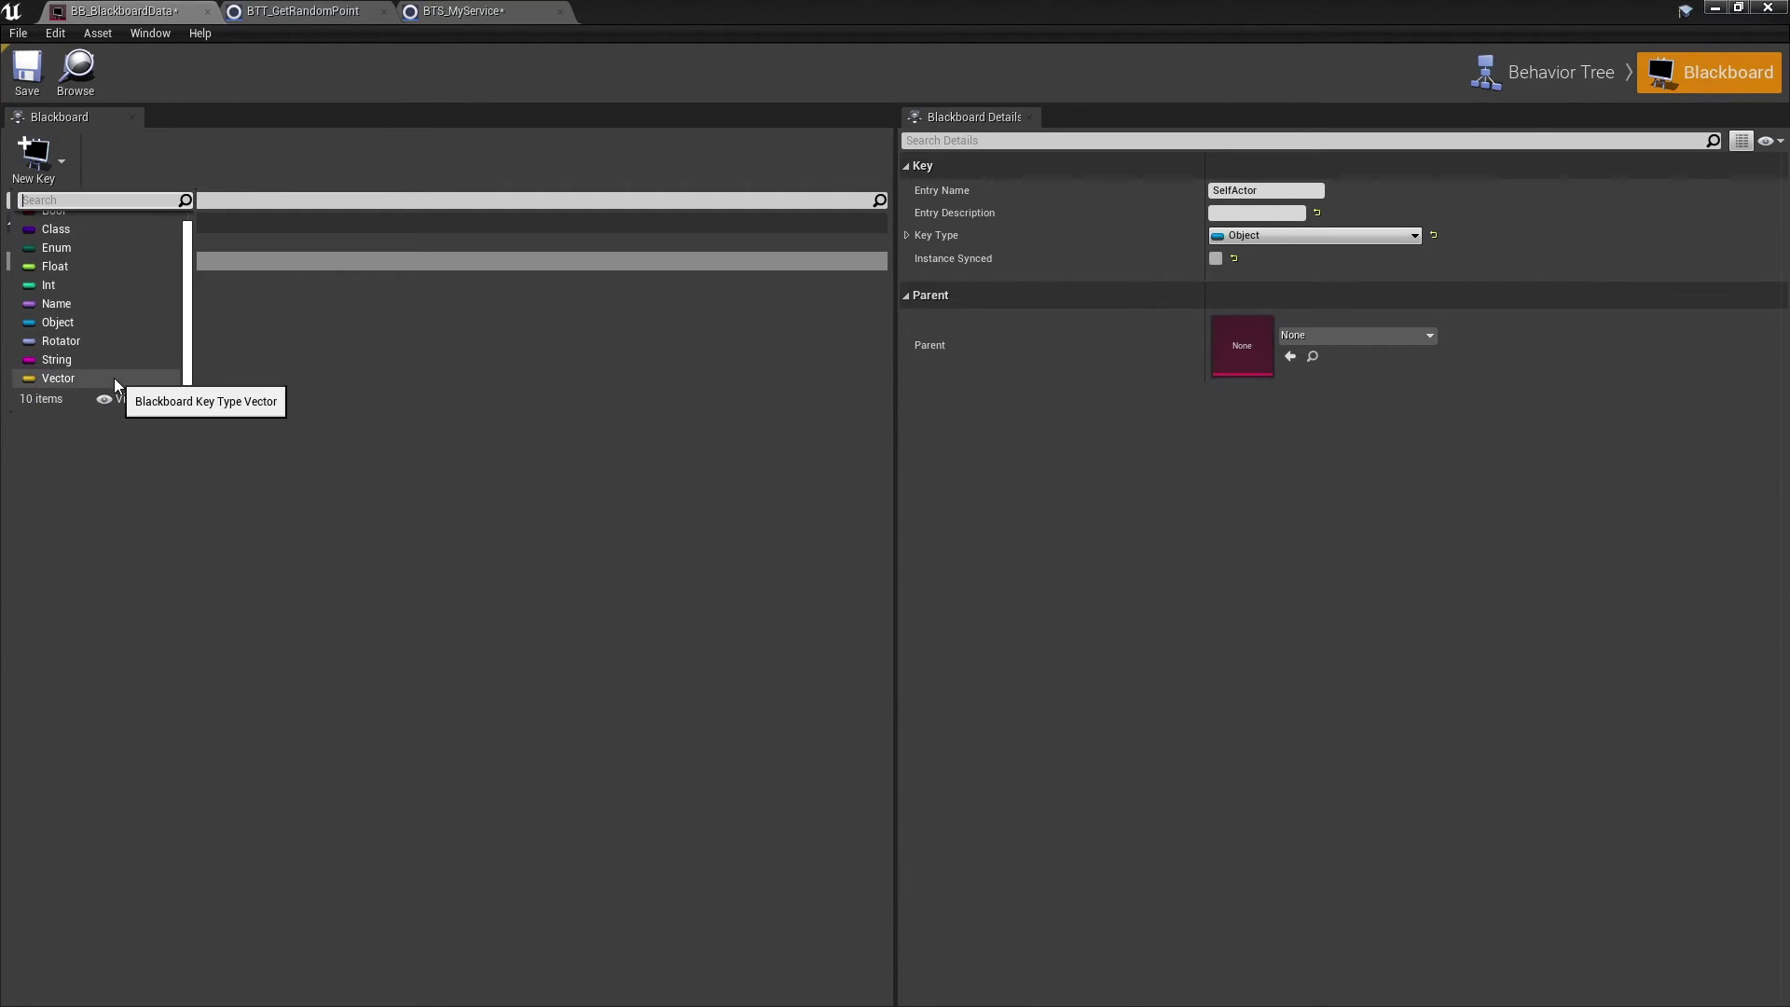
pyautogui.click(114, 380)
pyautogui.write('Observed')
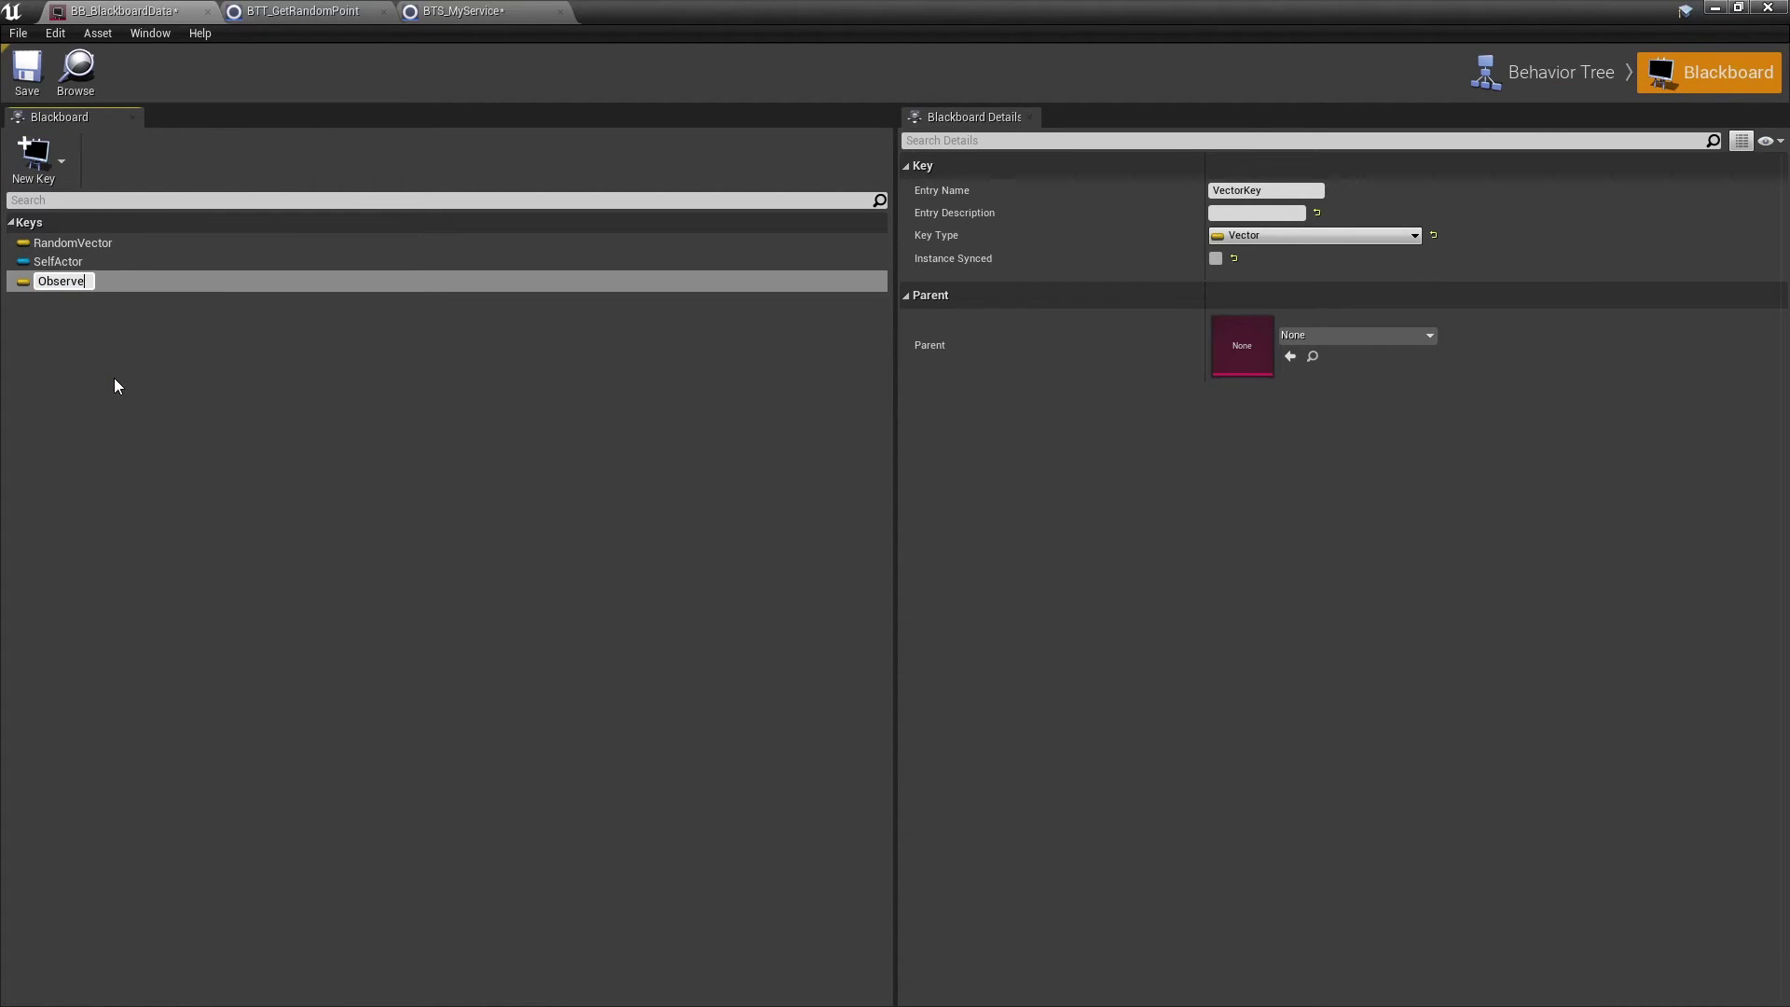
pyautogui.press('Return')
# Set the Cone Check decorator's observed blackboard key to Observed
pyautogui.click(1538, 88)
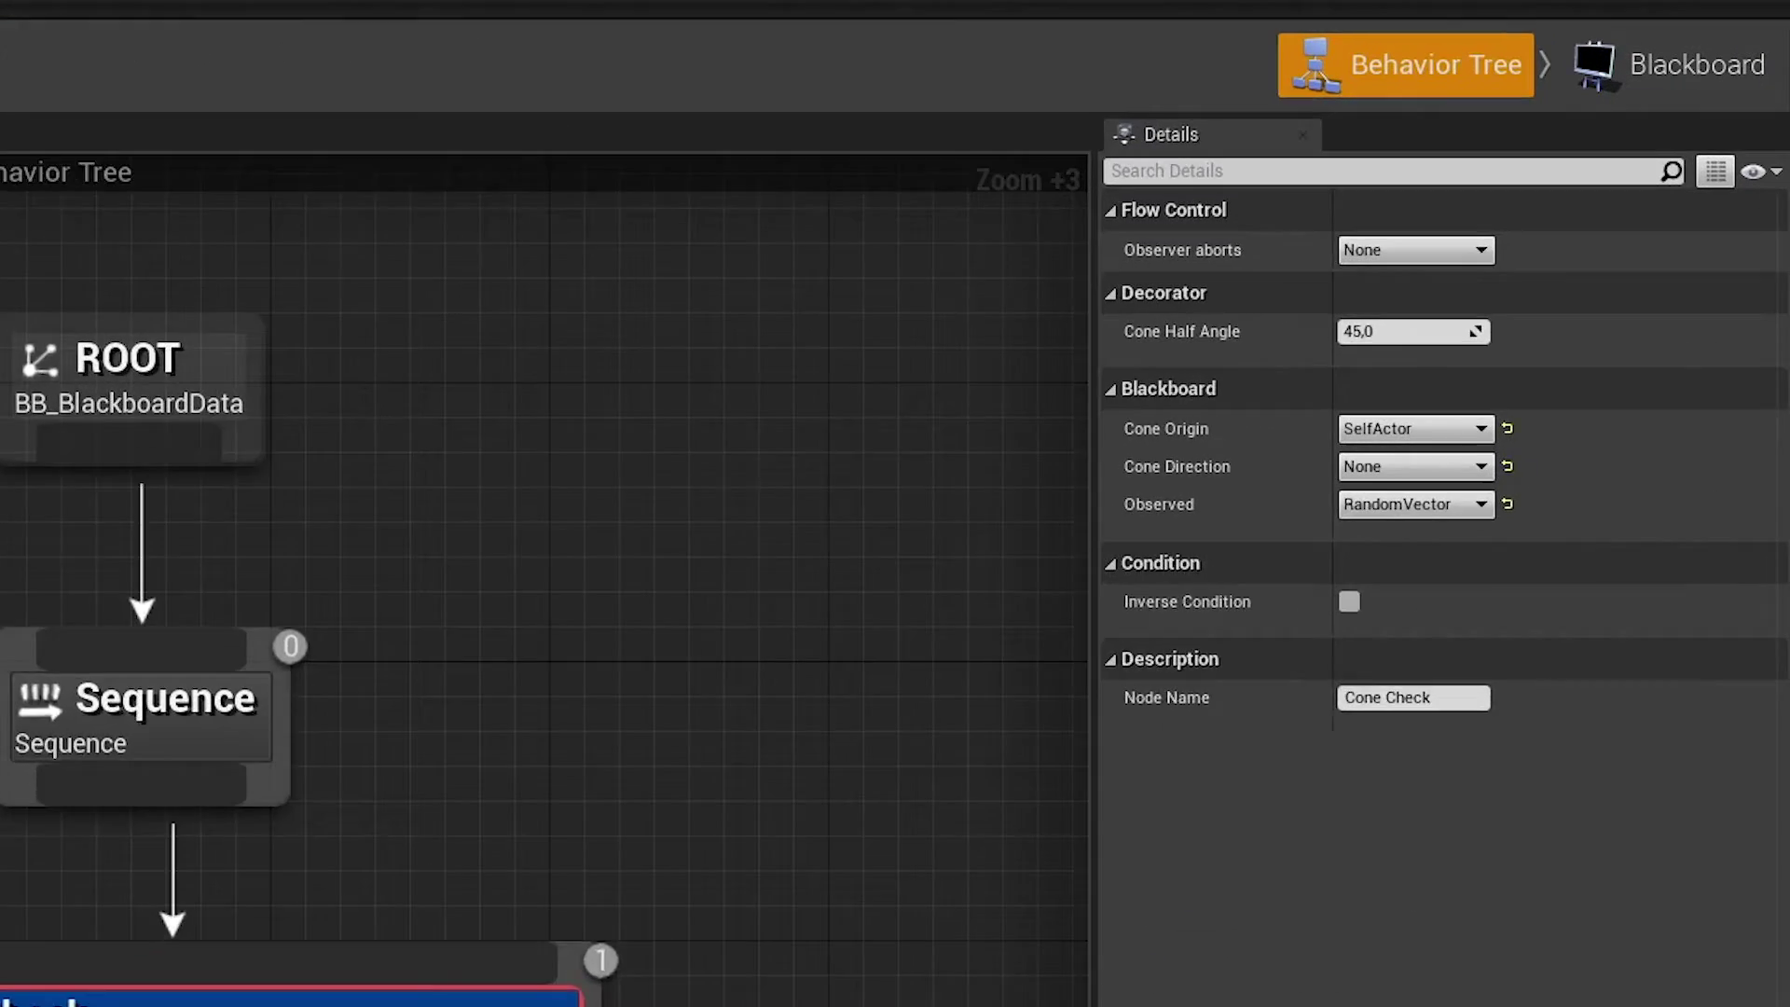
pyautogui.click(1461, 504)
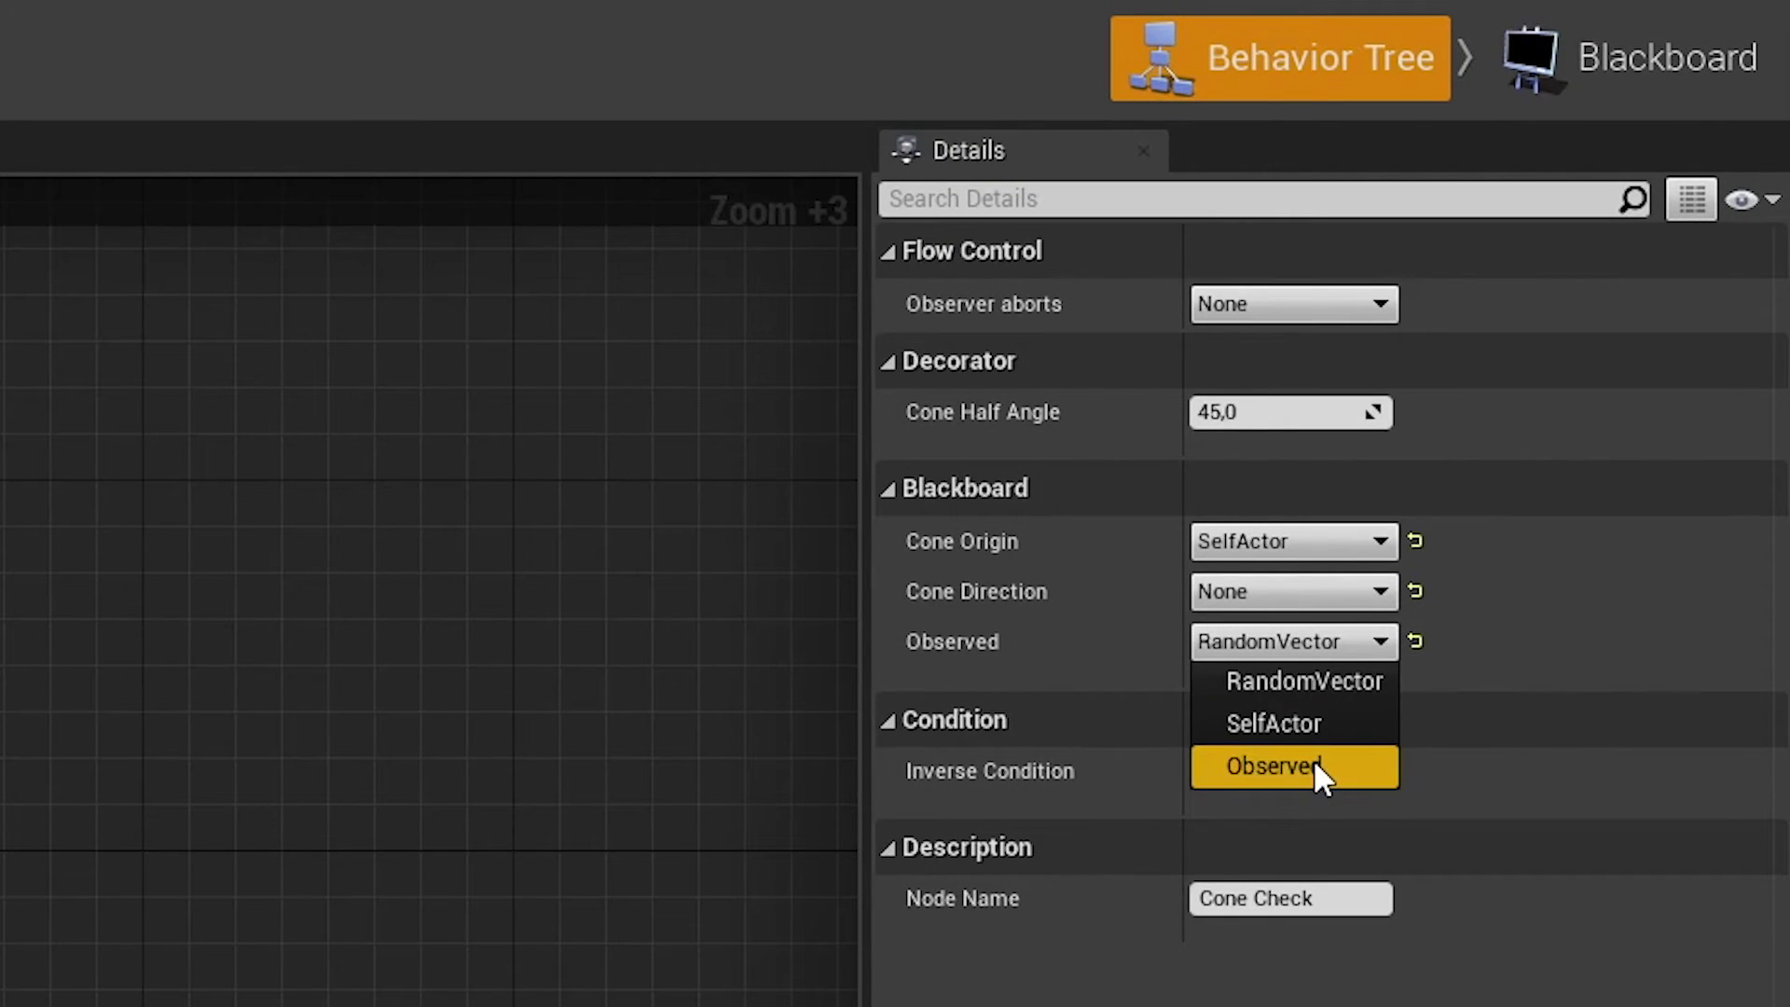
pyautogui.click(1317, 773)
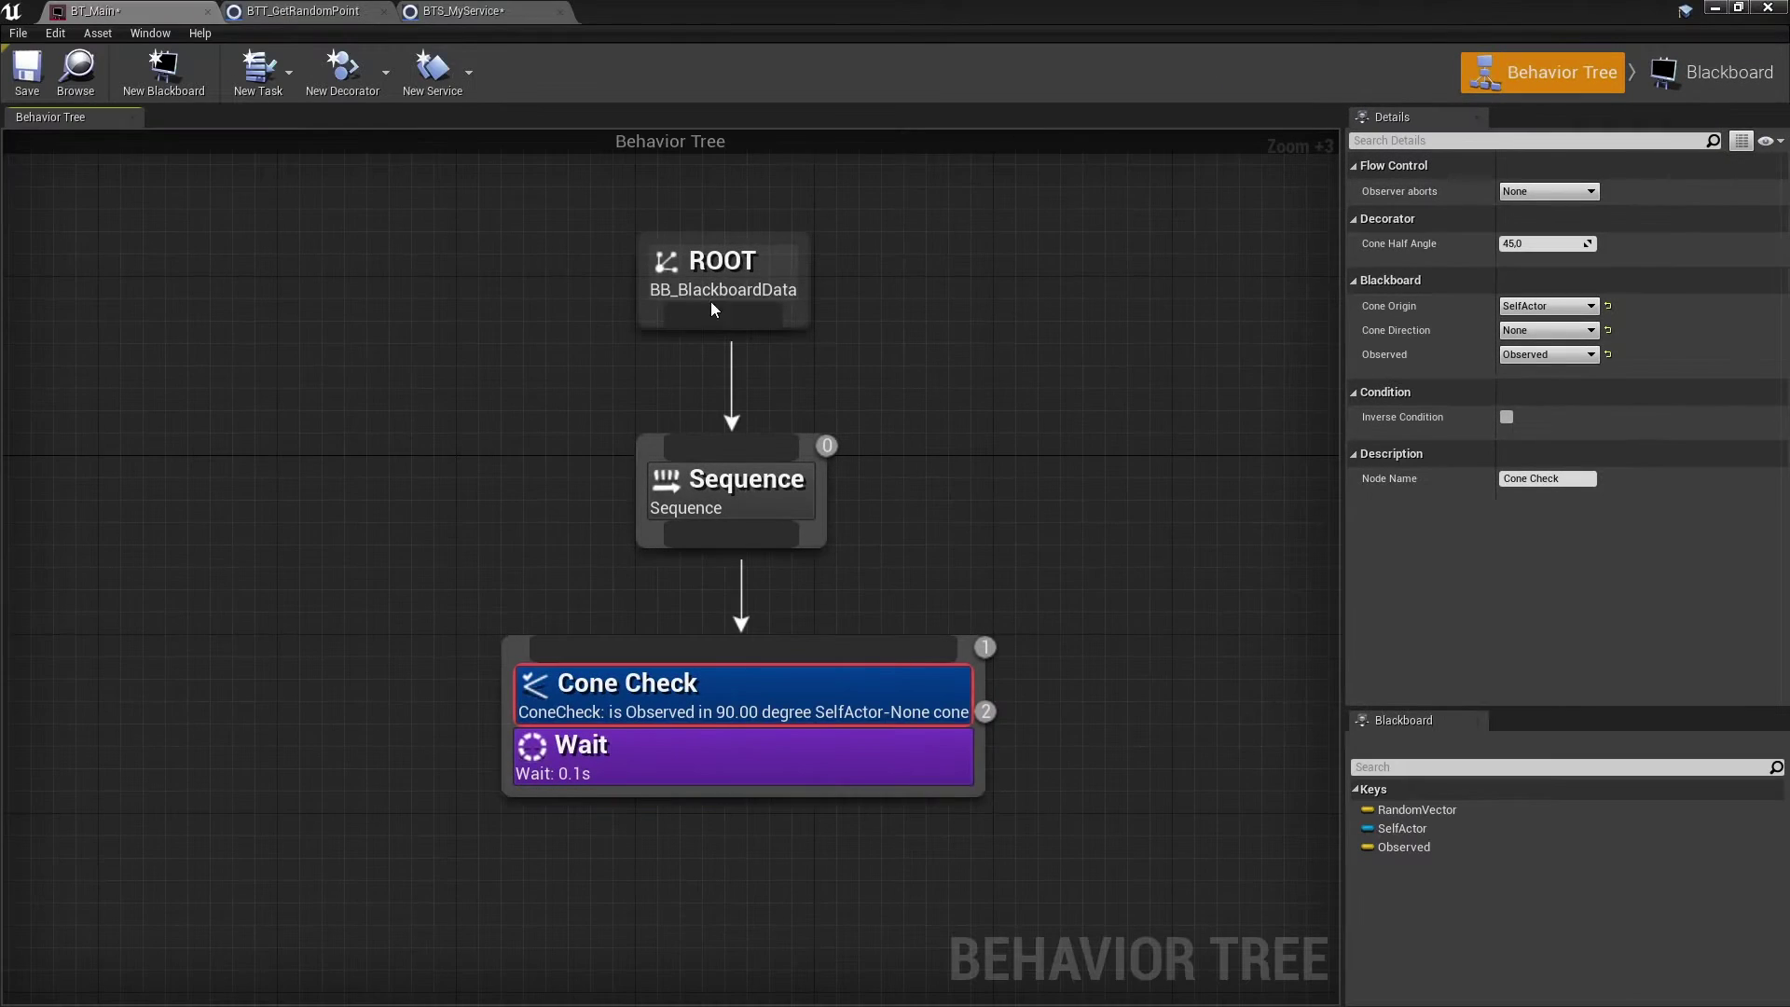
pyautogui.click(444, 86)
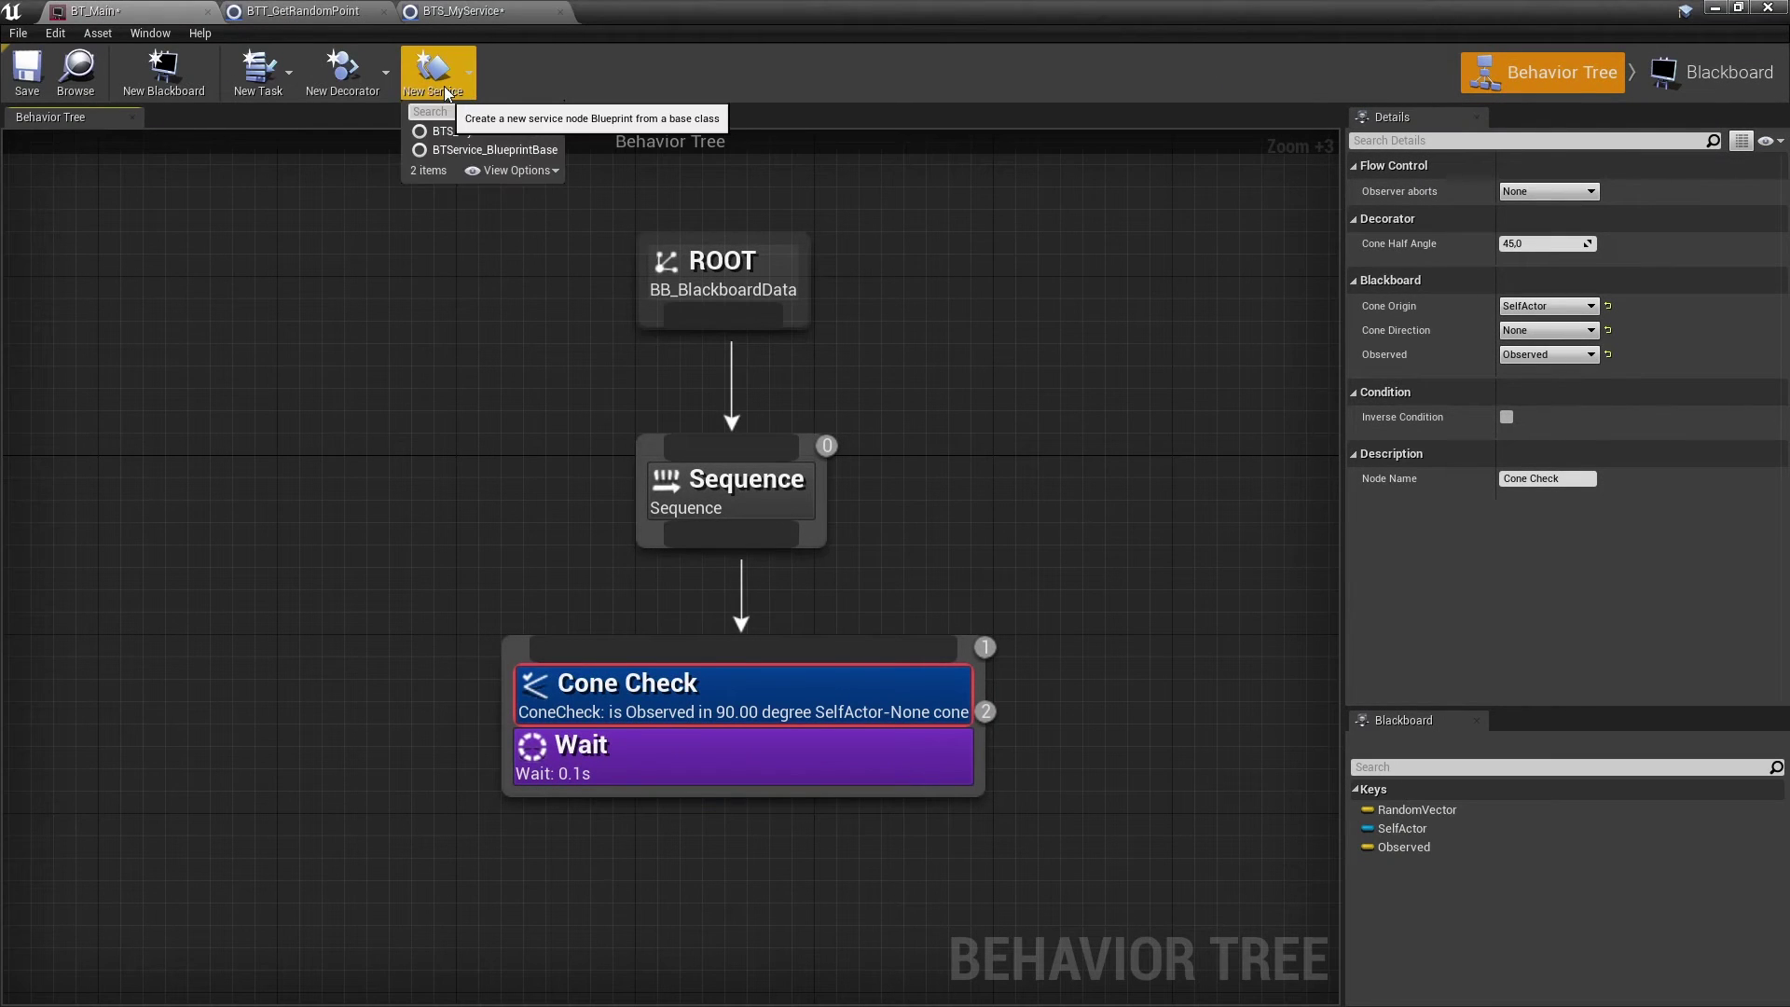
# Create a BTService_BlueprintBase service and rename the asset to BTS_Set_Observed
pyautogui.click(459, 144)
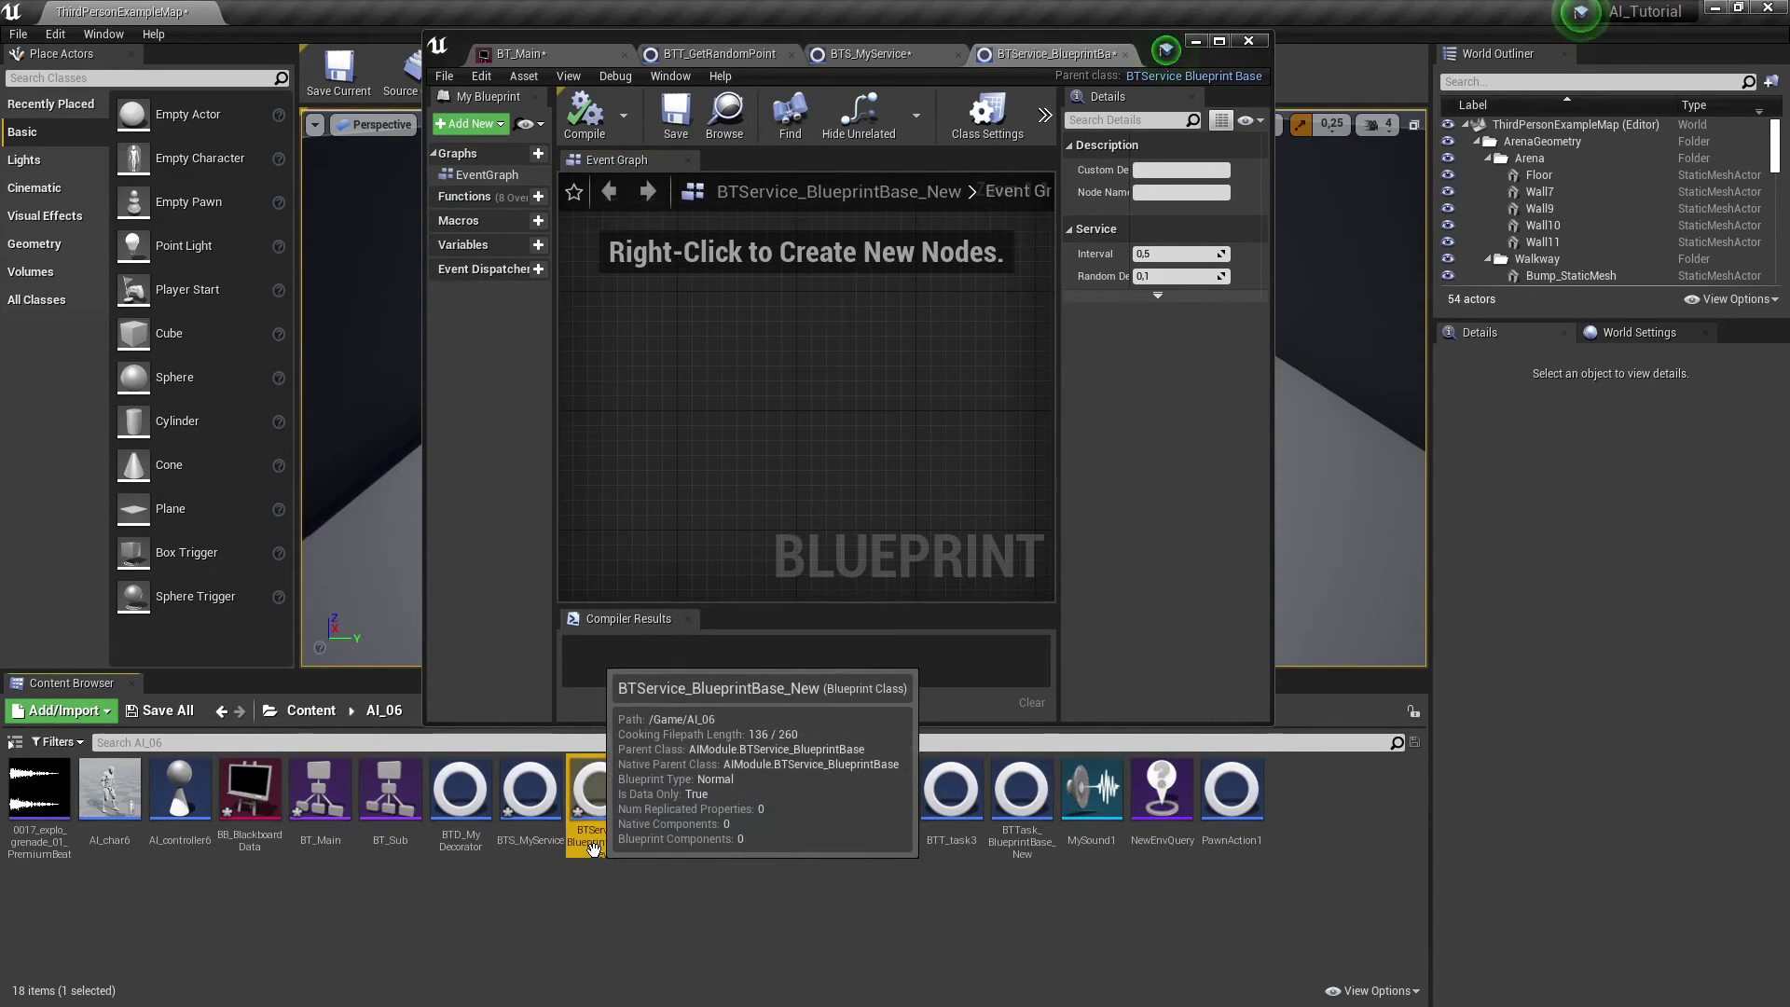
pyautogui.click(594, 842)
pyautogui.write('BTS_')
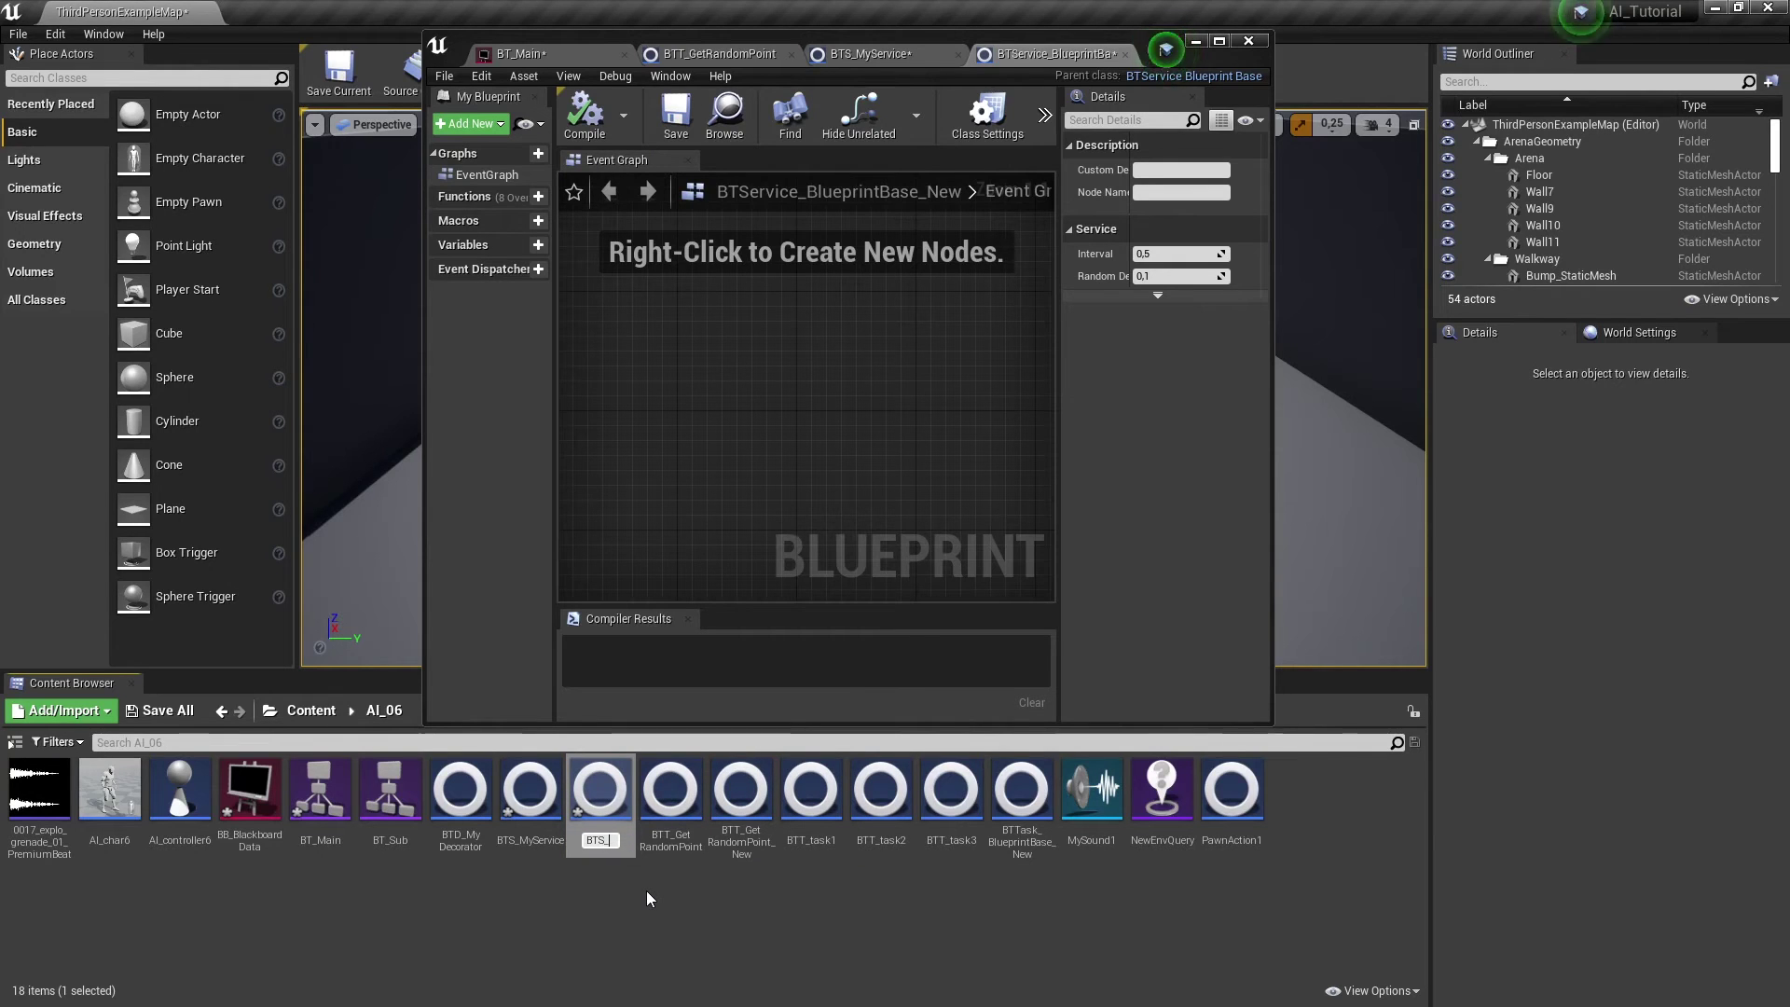
pyautogui.write('Set_Observed')
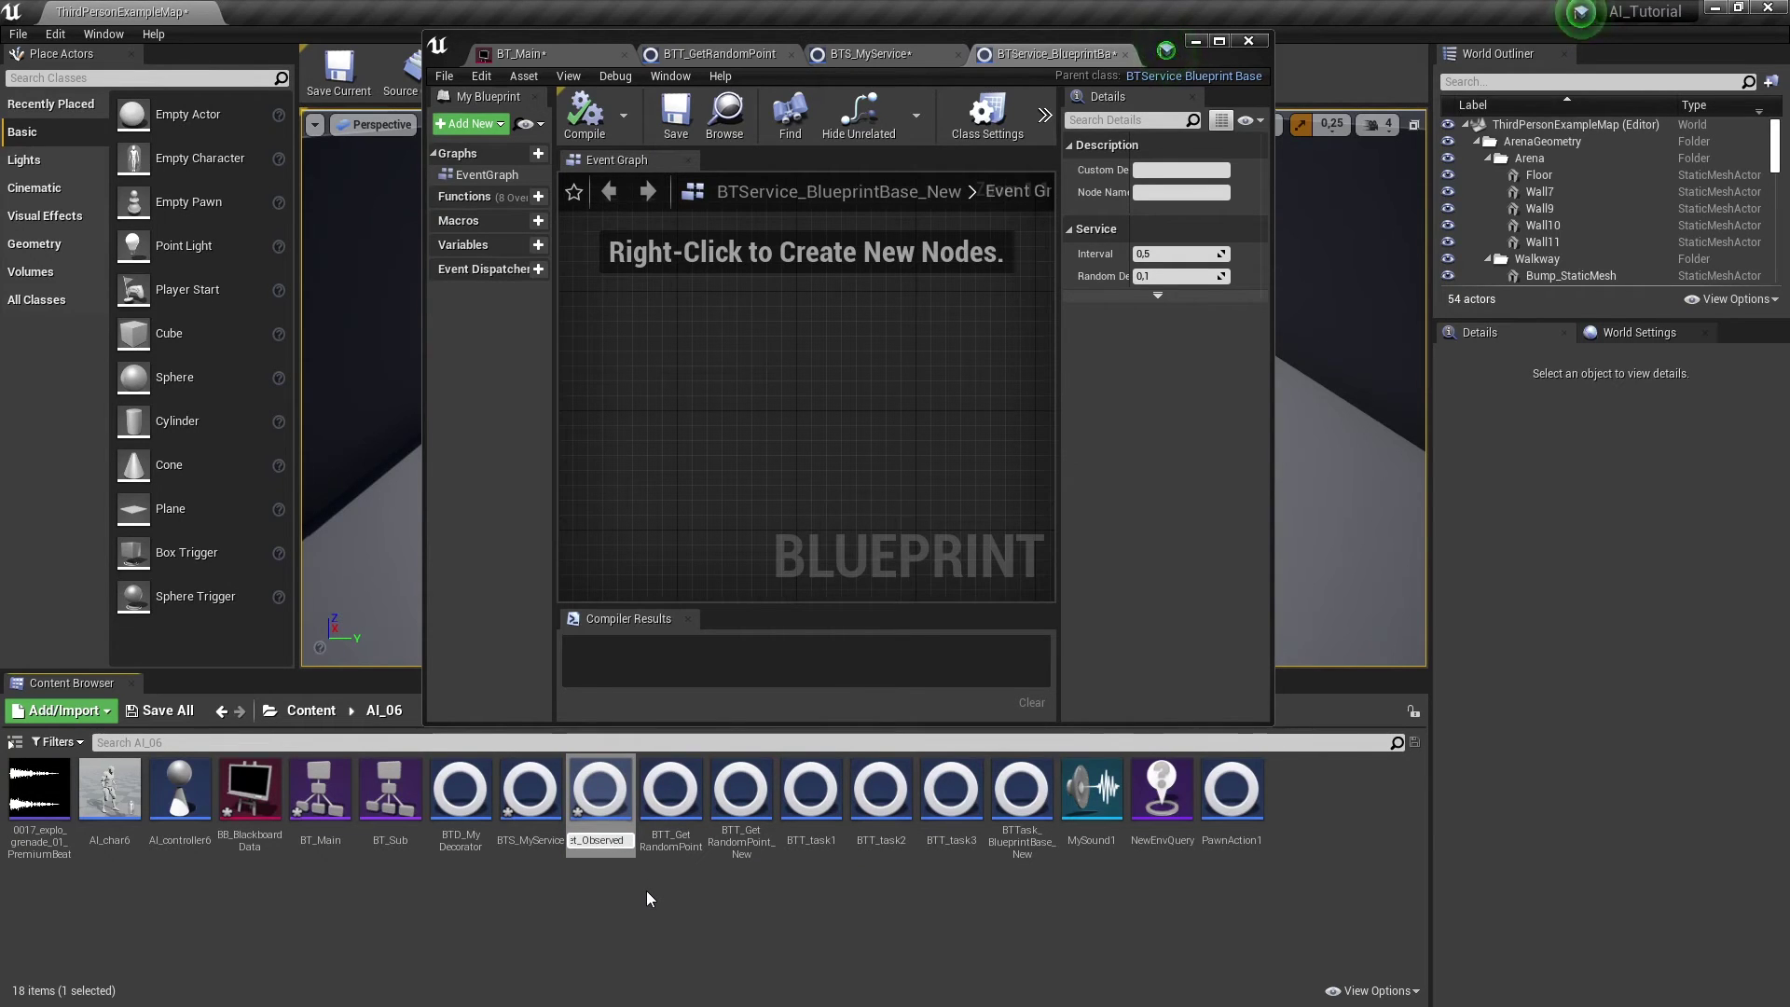
pyautogui.press('Return')
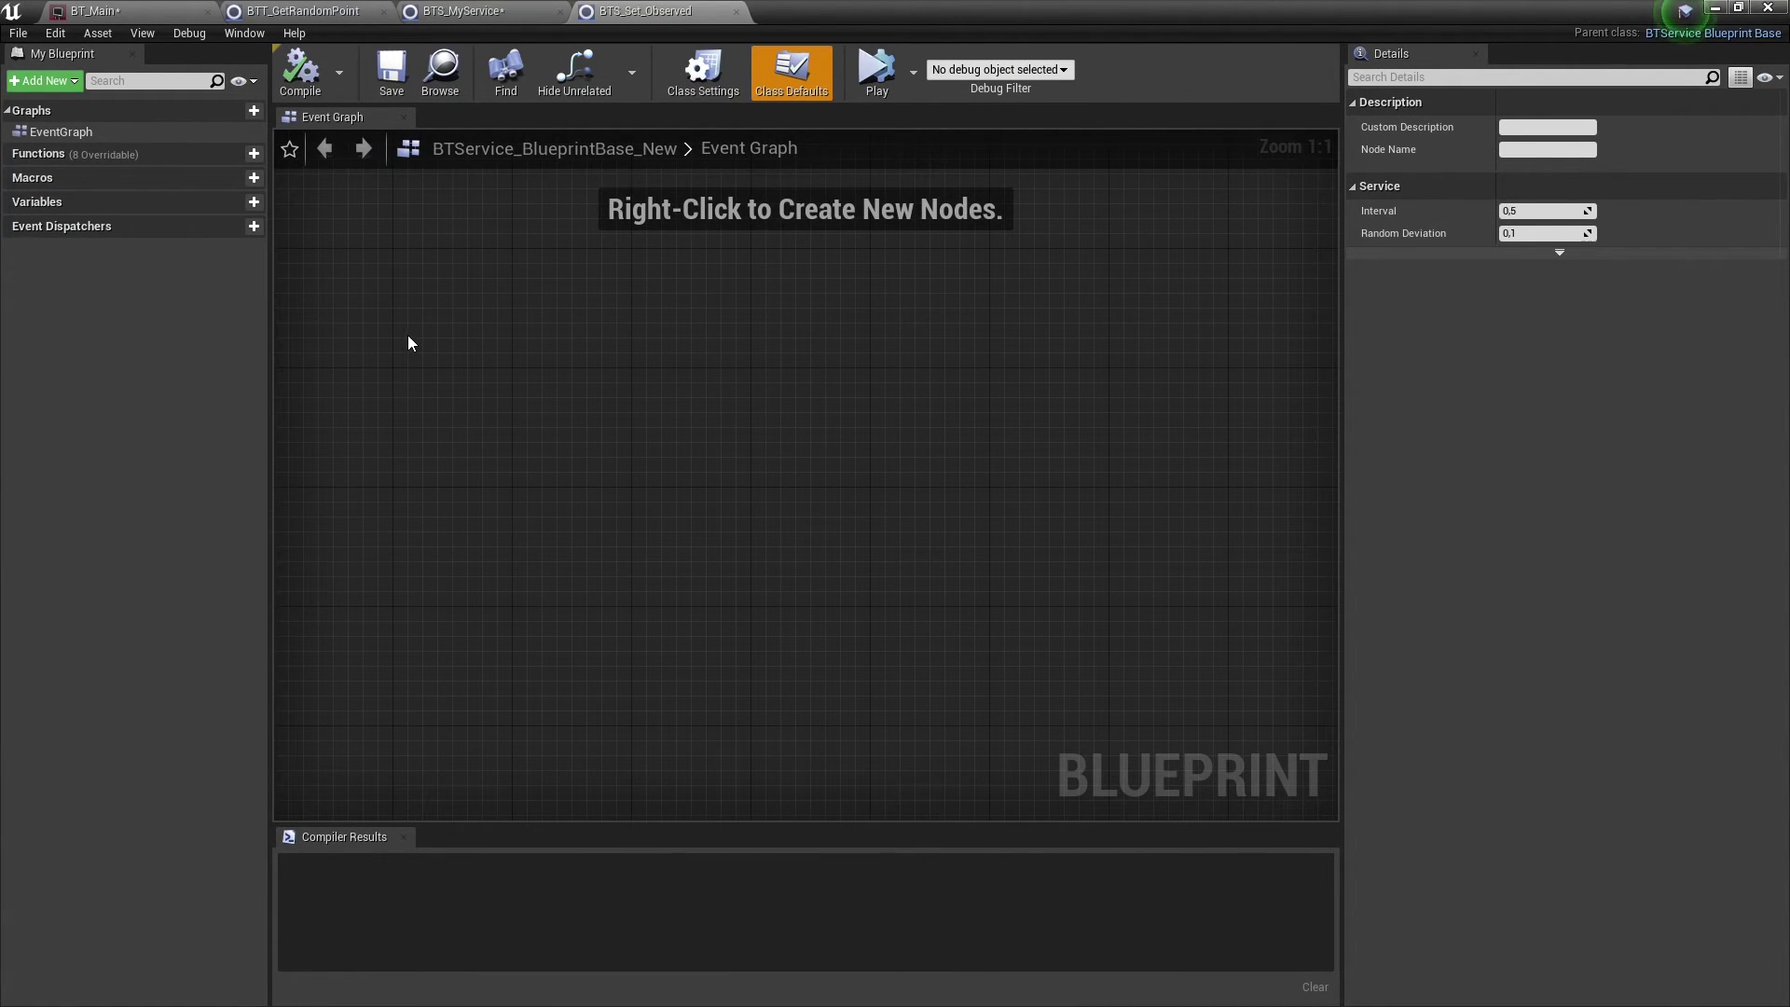
# Add the Receive Search Start AI event and an Observed Blackboard Key Selector variable, then compile
pyautogui.click(189, 155)
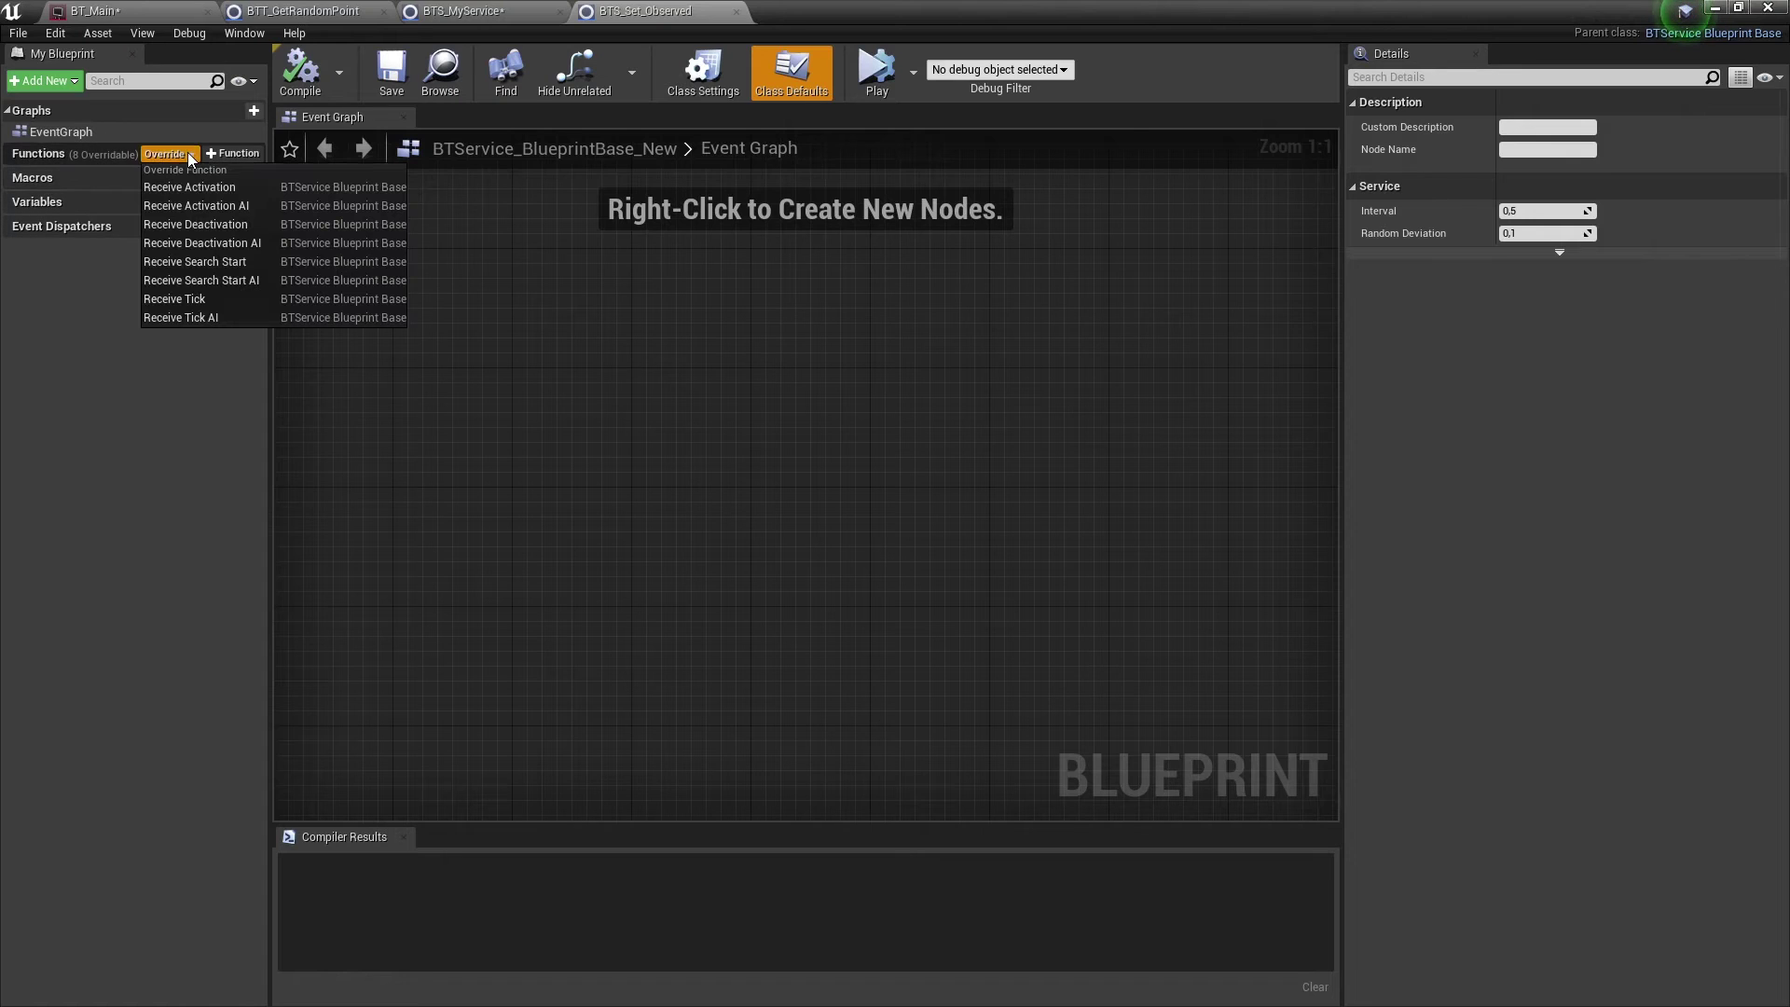
pyautogui.click(242, 281)
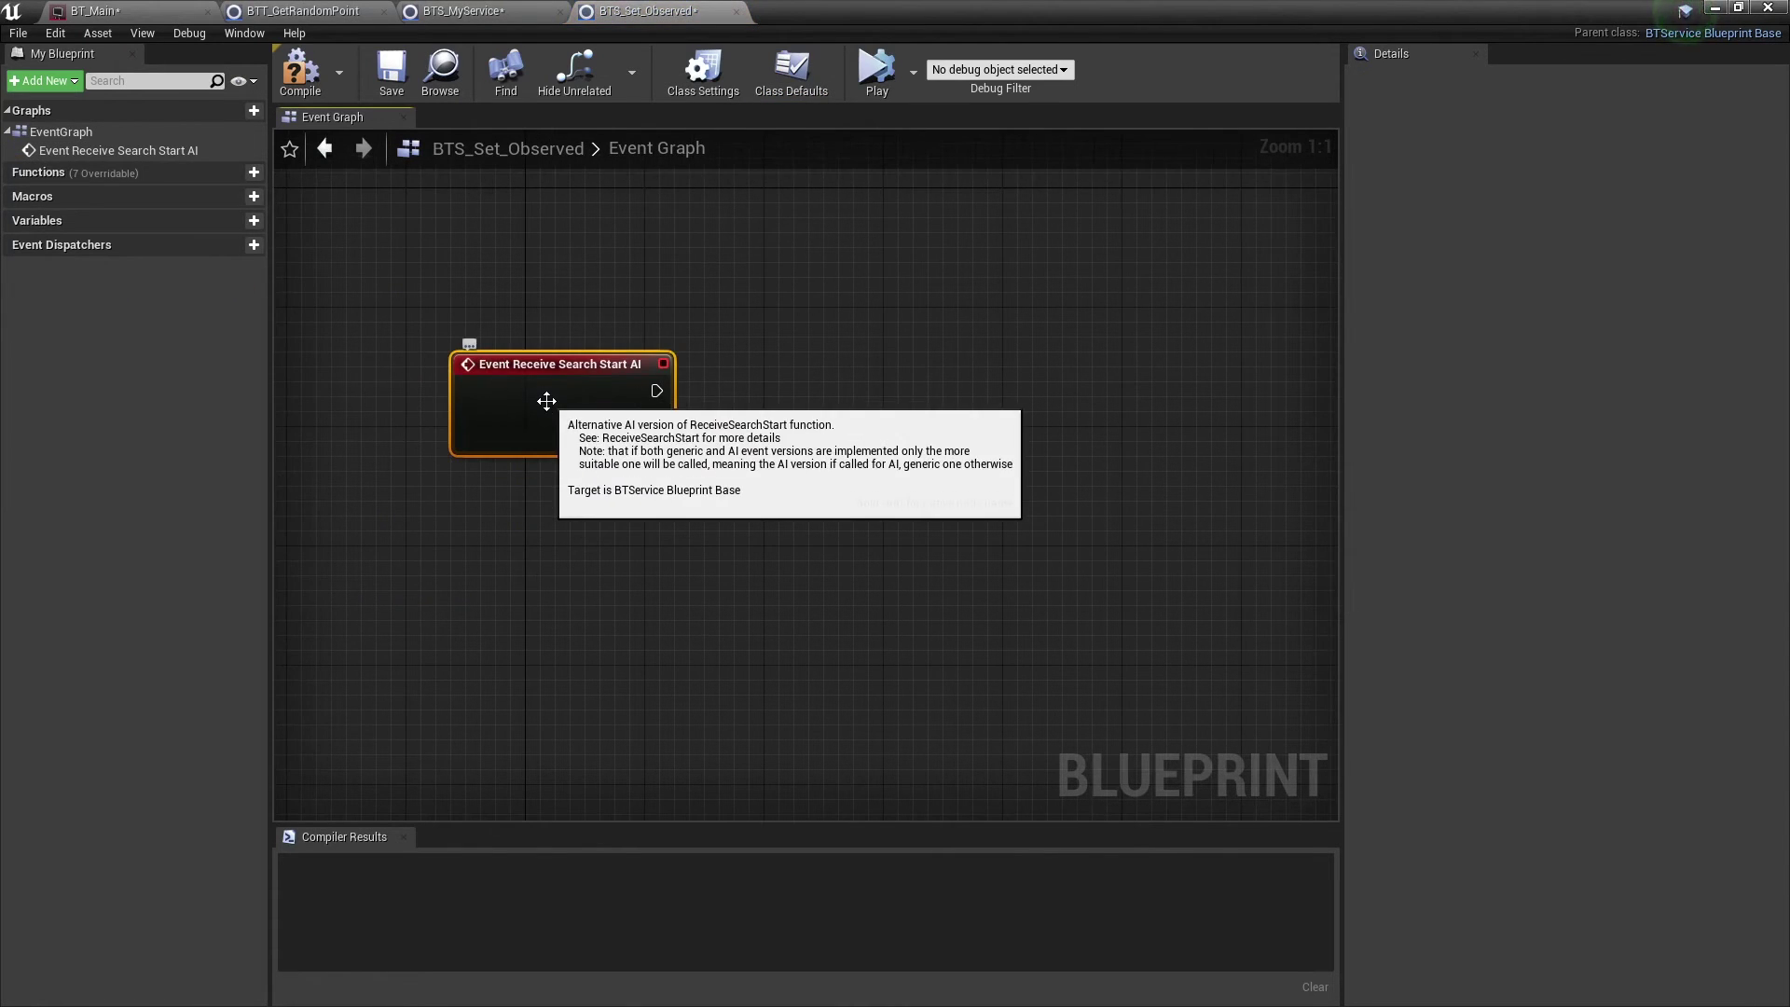
pyautogui.click(235, 222)
pyautogui.write('Observed')
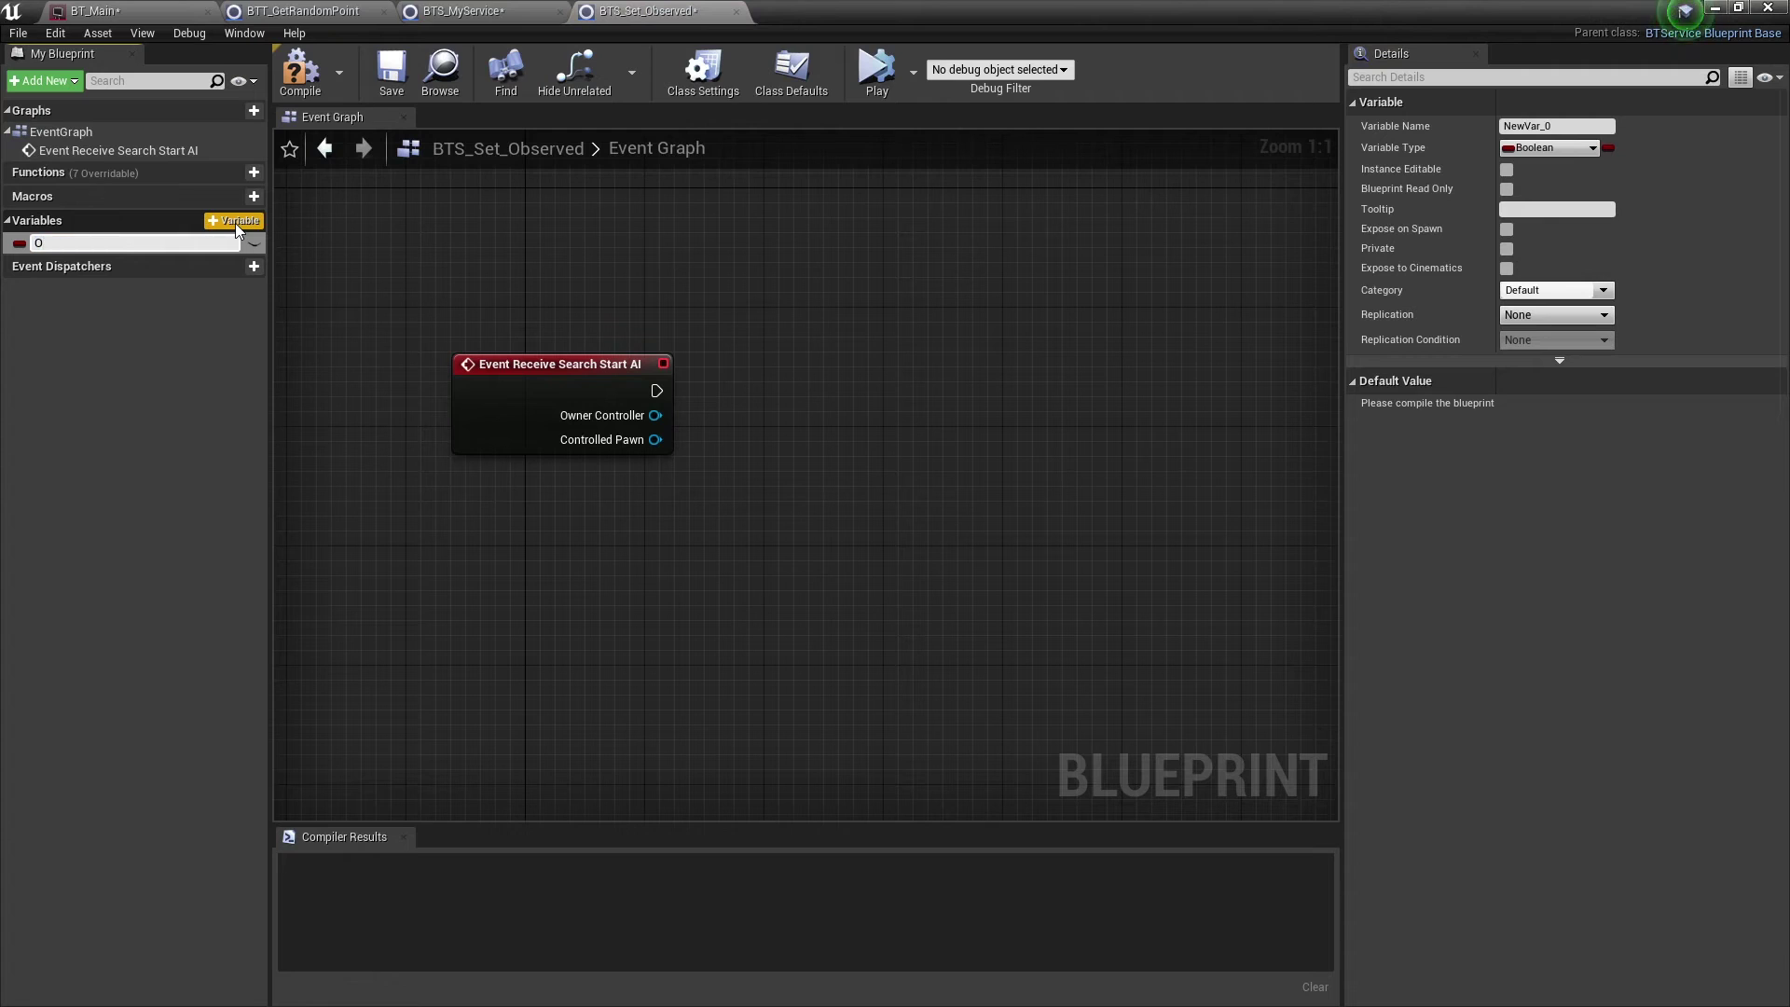
pyautogui.press('Return')
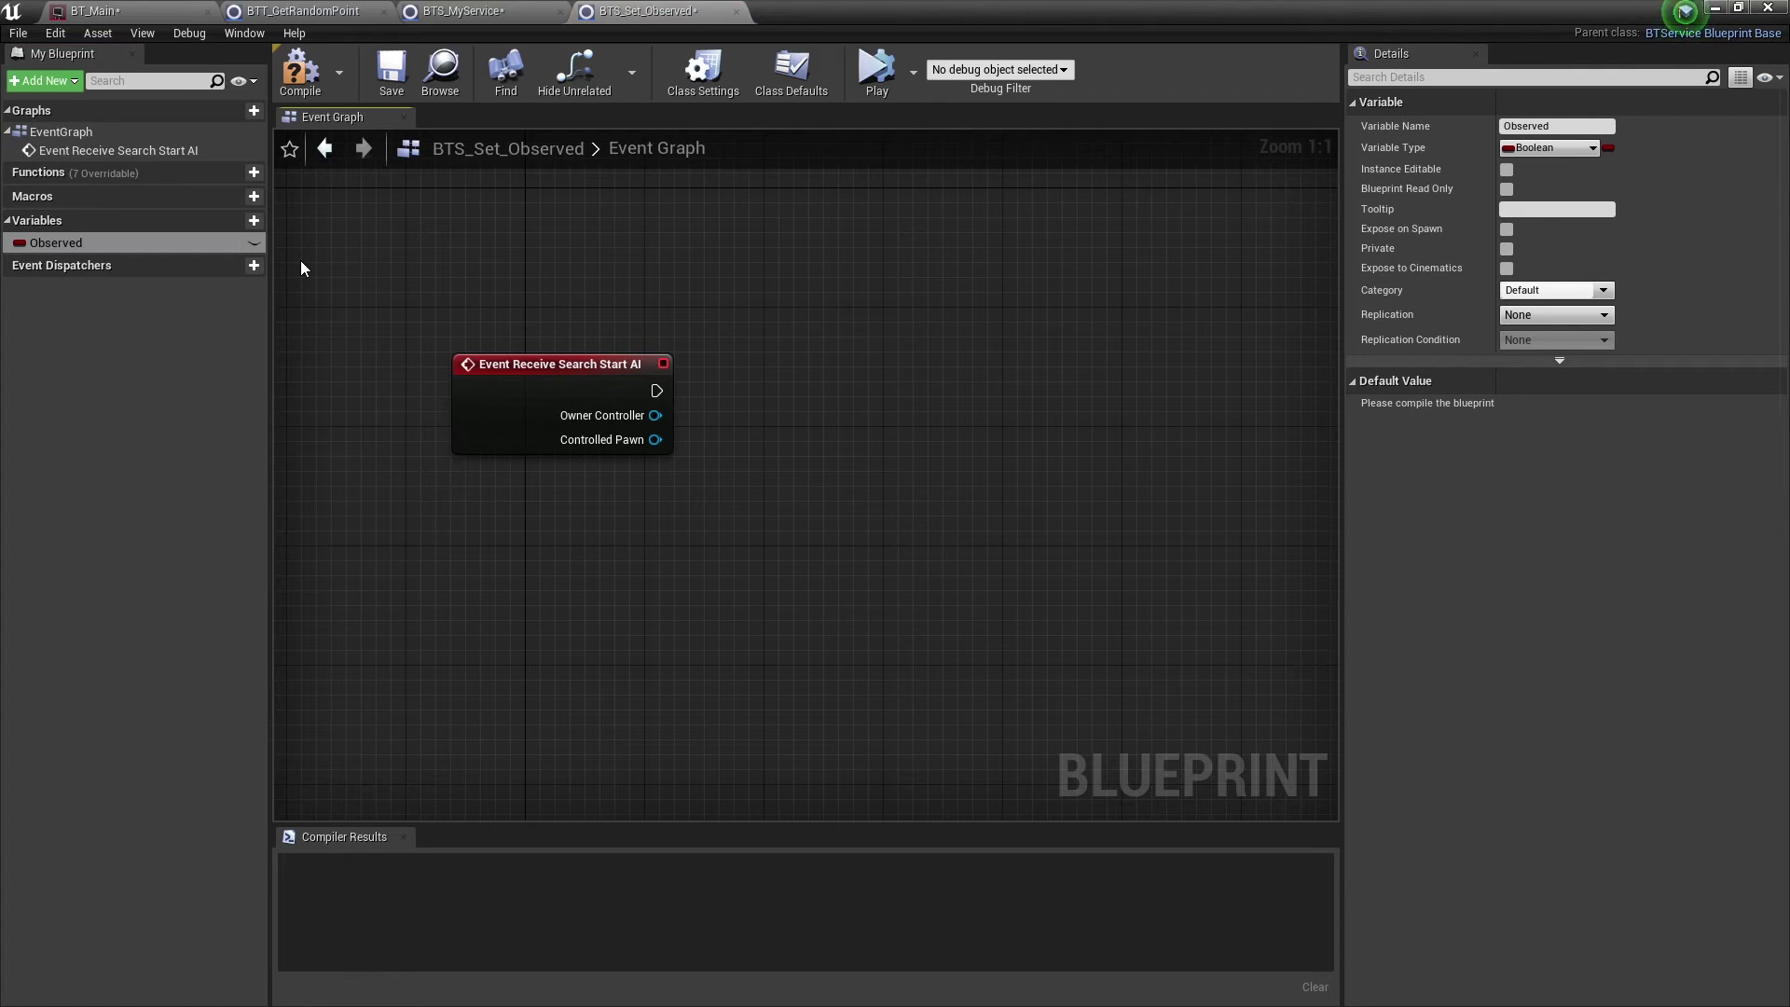
pyautogui.click(1550, 147)
pyautogui.write('black')
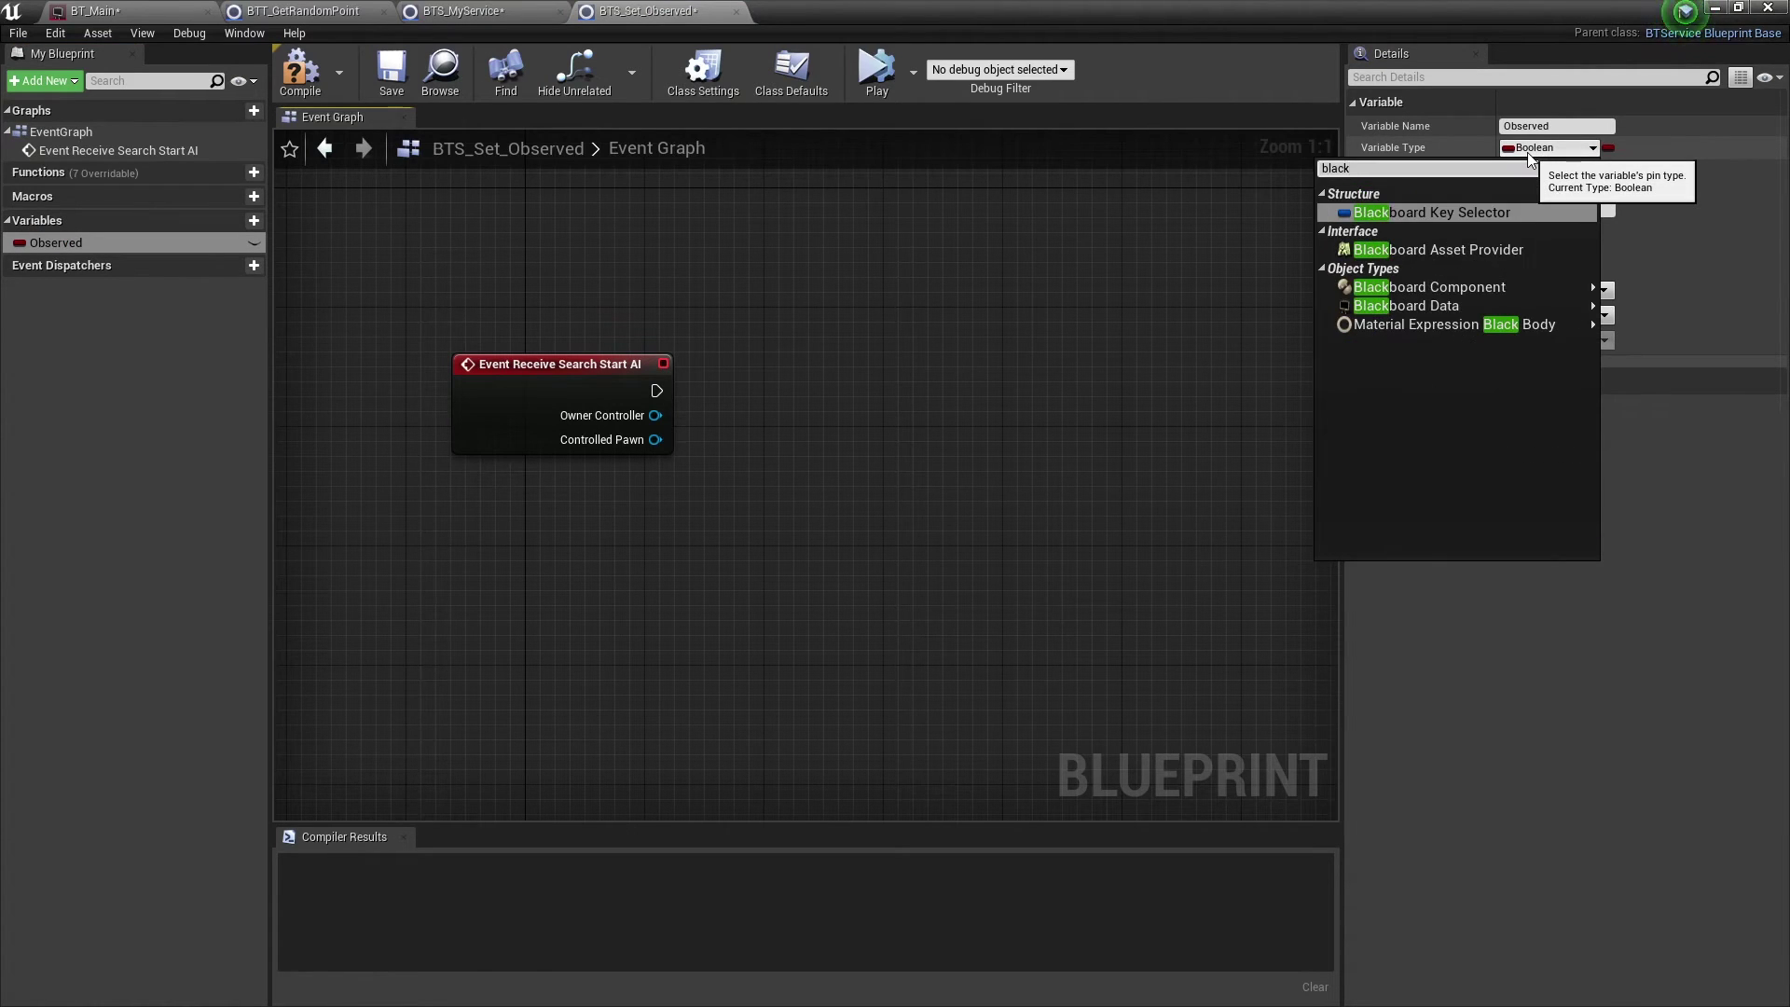
pyautogui.click(1499, 222)
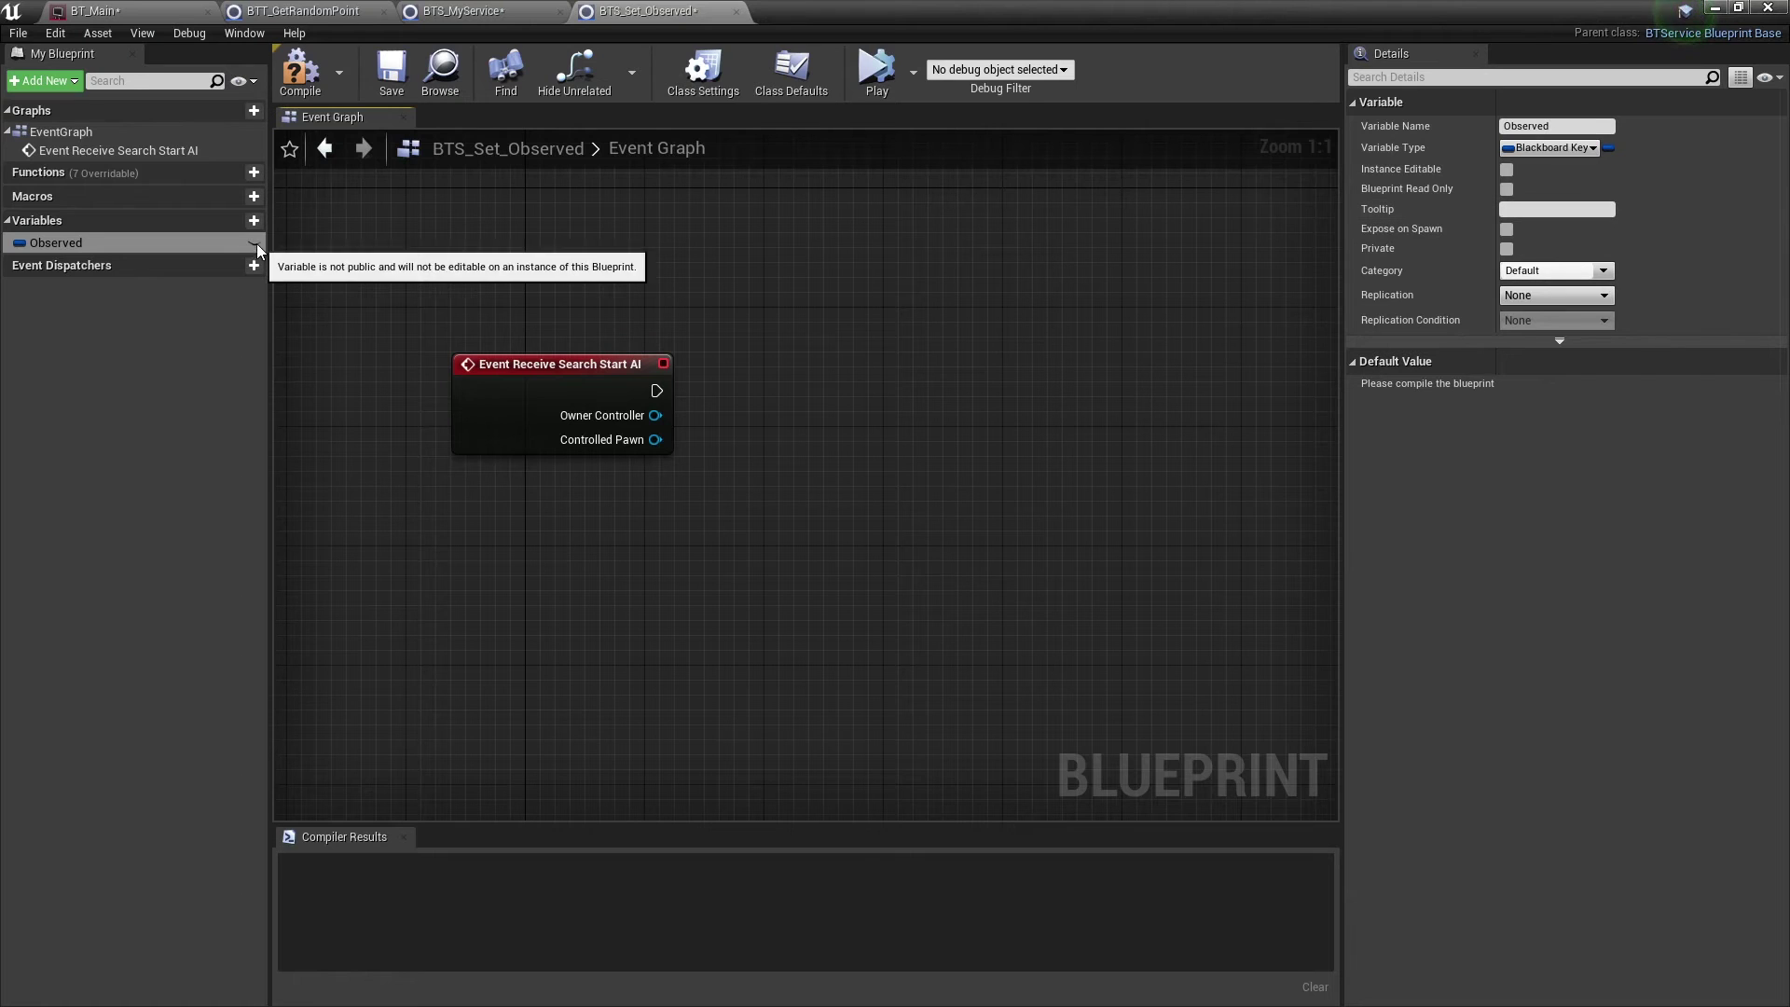
pyautogui.click(296, 97)
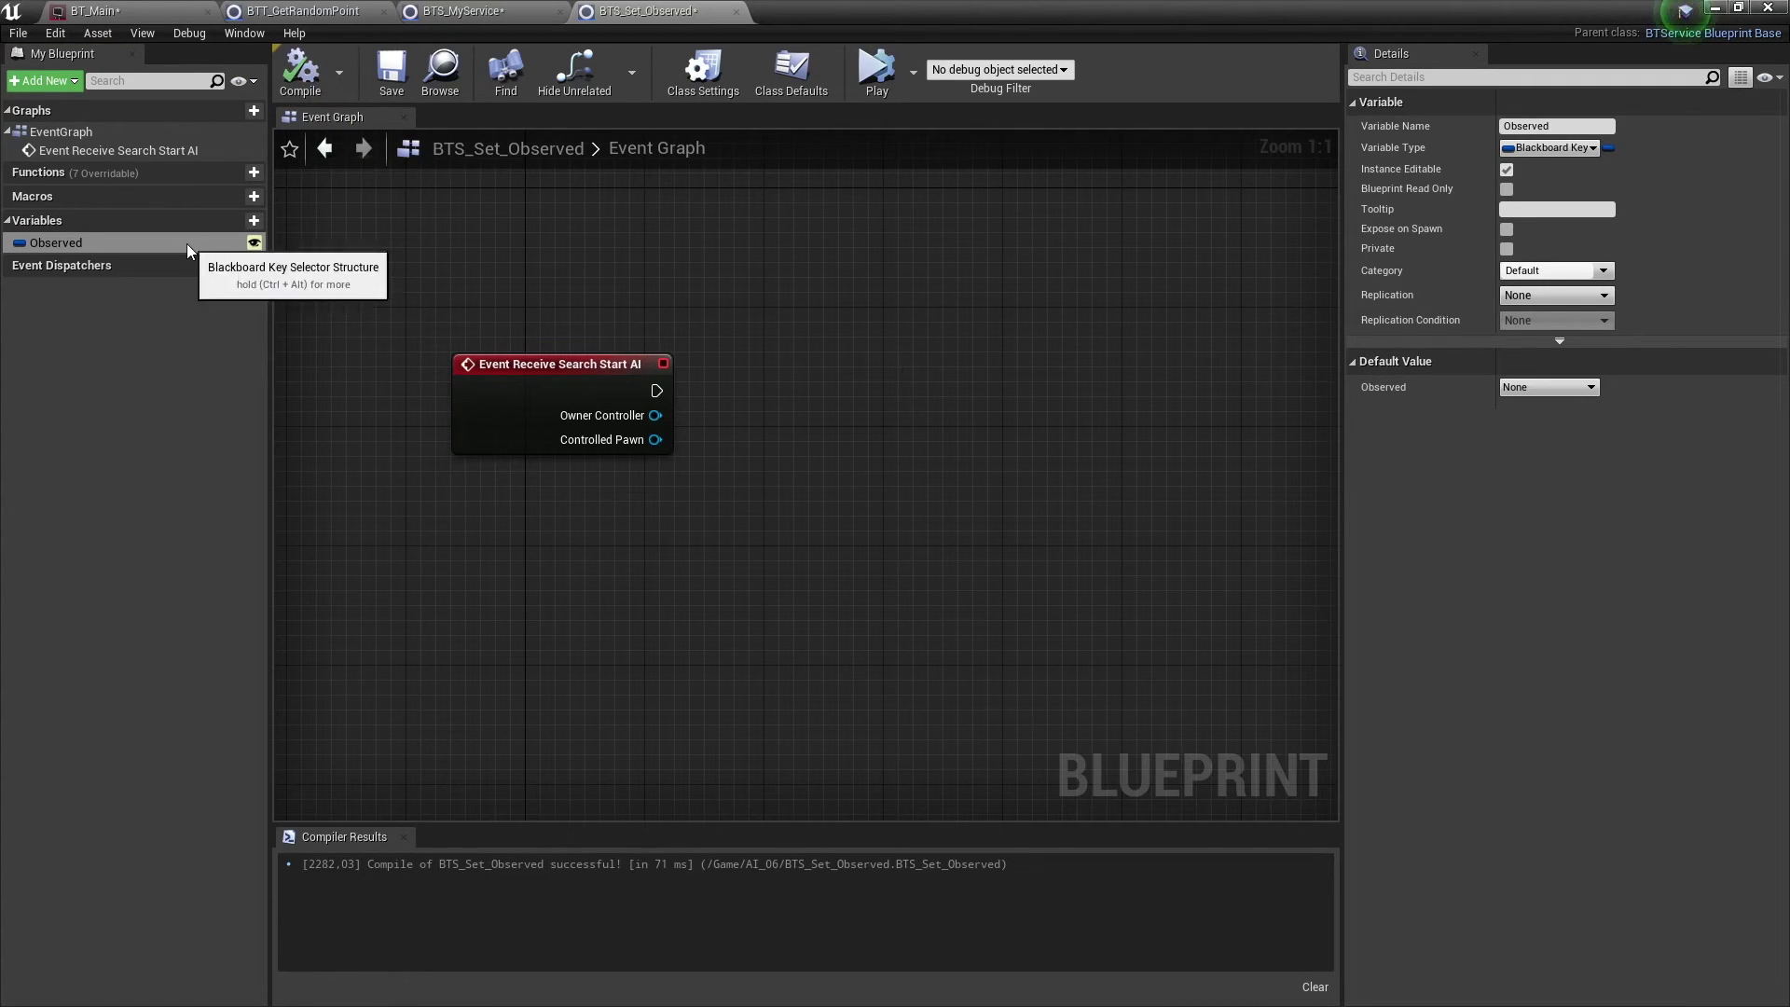
# Place an Observed getter feeding a new Set Blackboard Value as Vector node
pyautogui.moveTo(56, 242)
pyautogui.keyDown('ctrl'); pyautogui.mouseDown()
pyautogui.moveTo(658, 518)
pyautogui.moveTo(841, 484)
pyautogui.mouseUp(); pyautogui.keyUp('ctrl')
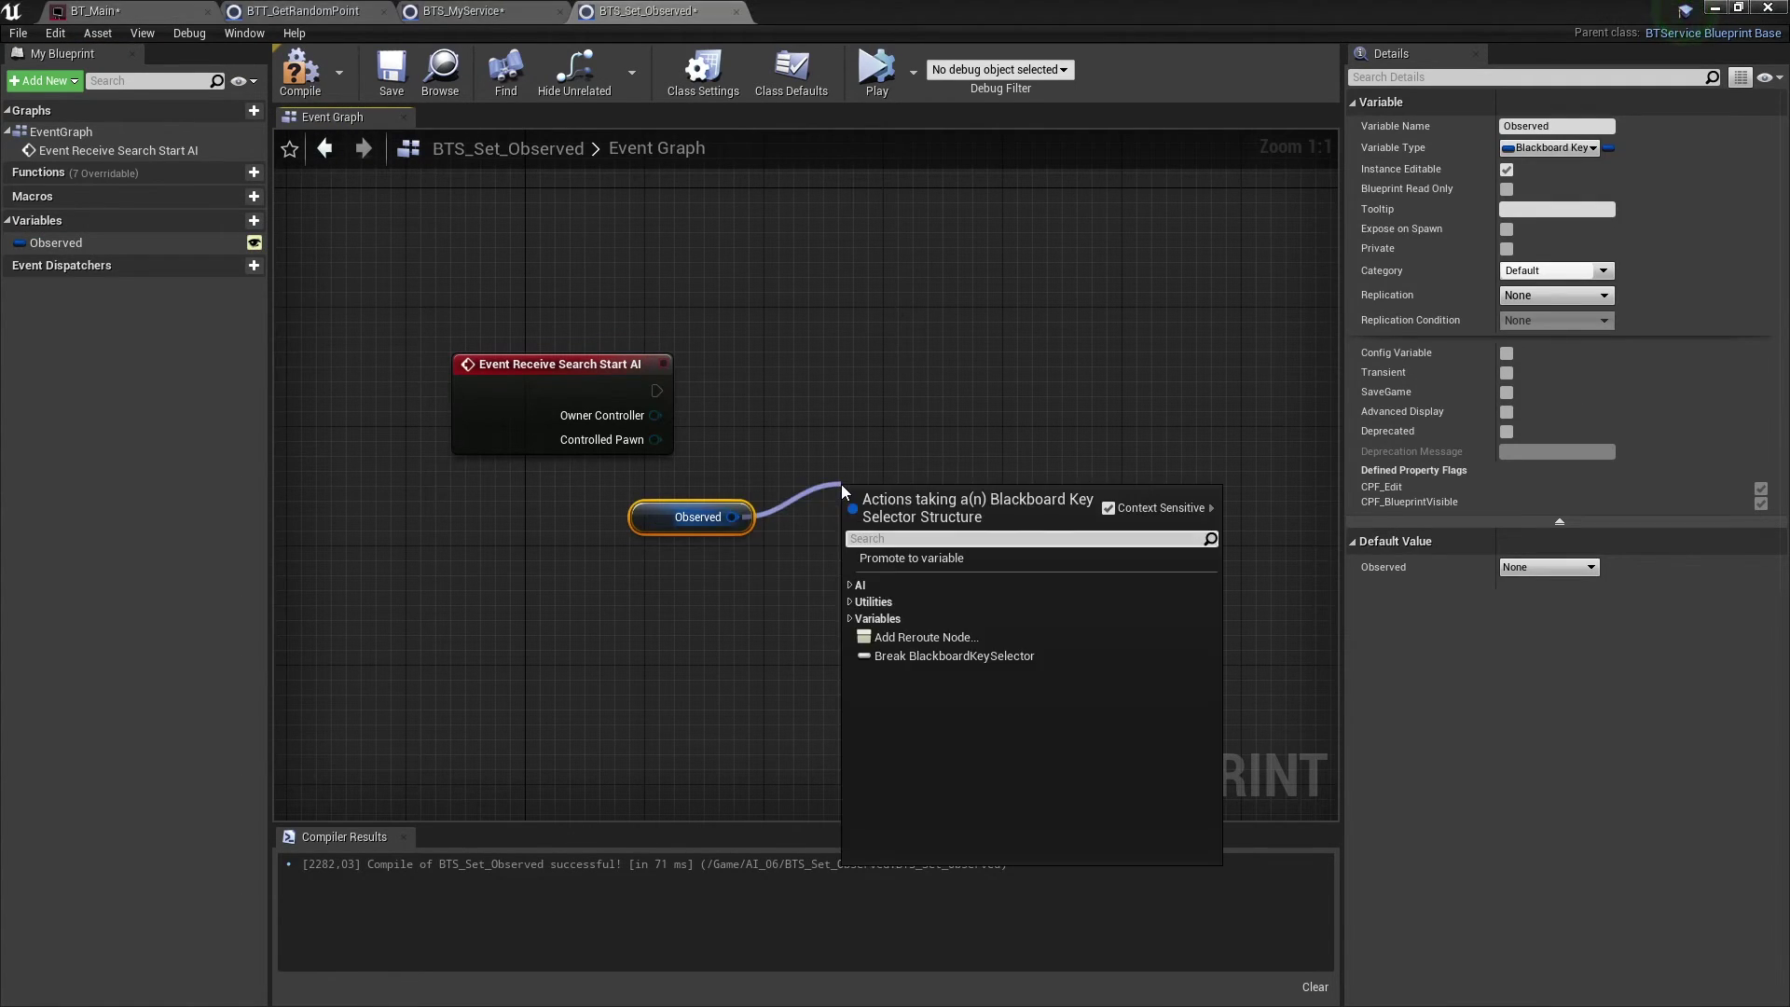
pyautogui.write('setbl')
pyautogui.click(1023, 760)
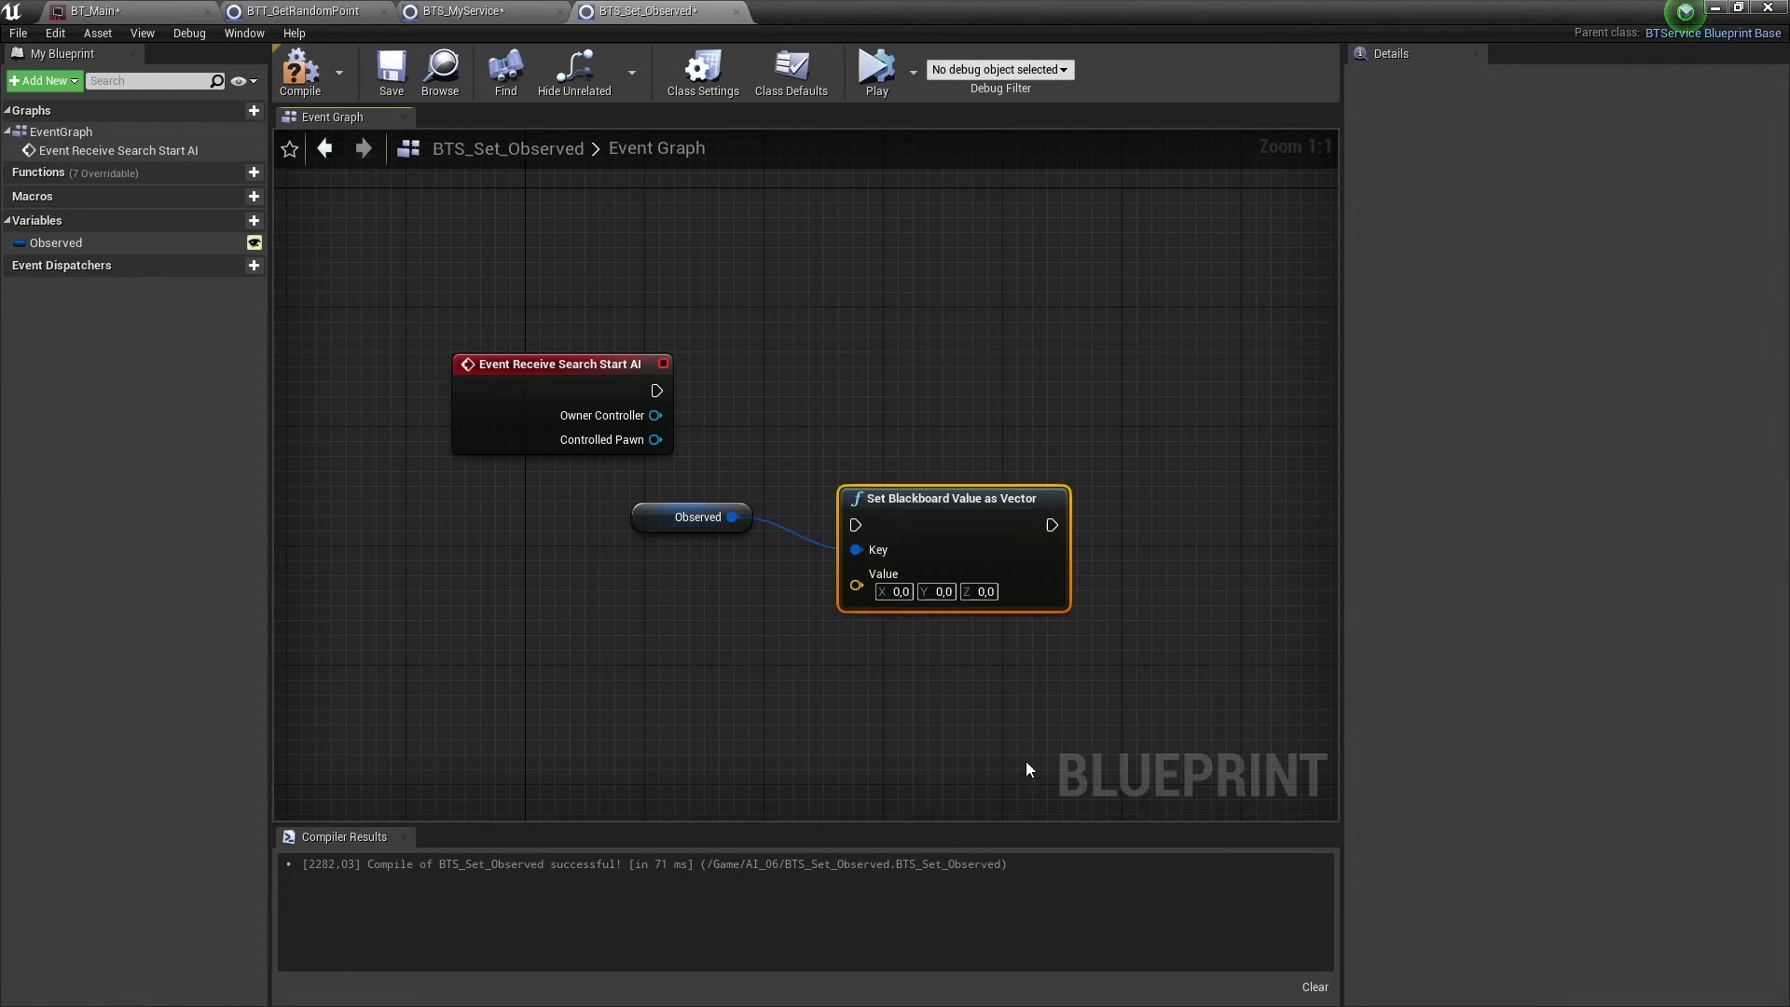
pyautogui.moveTo(940, 510); pyautogui.dragTo(985, 390)
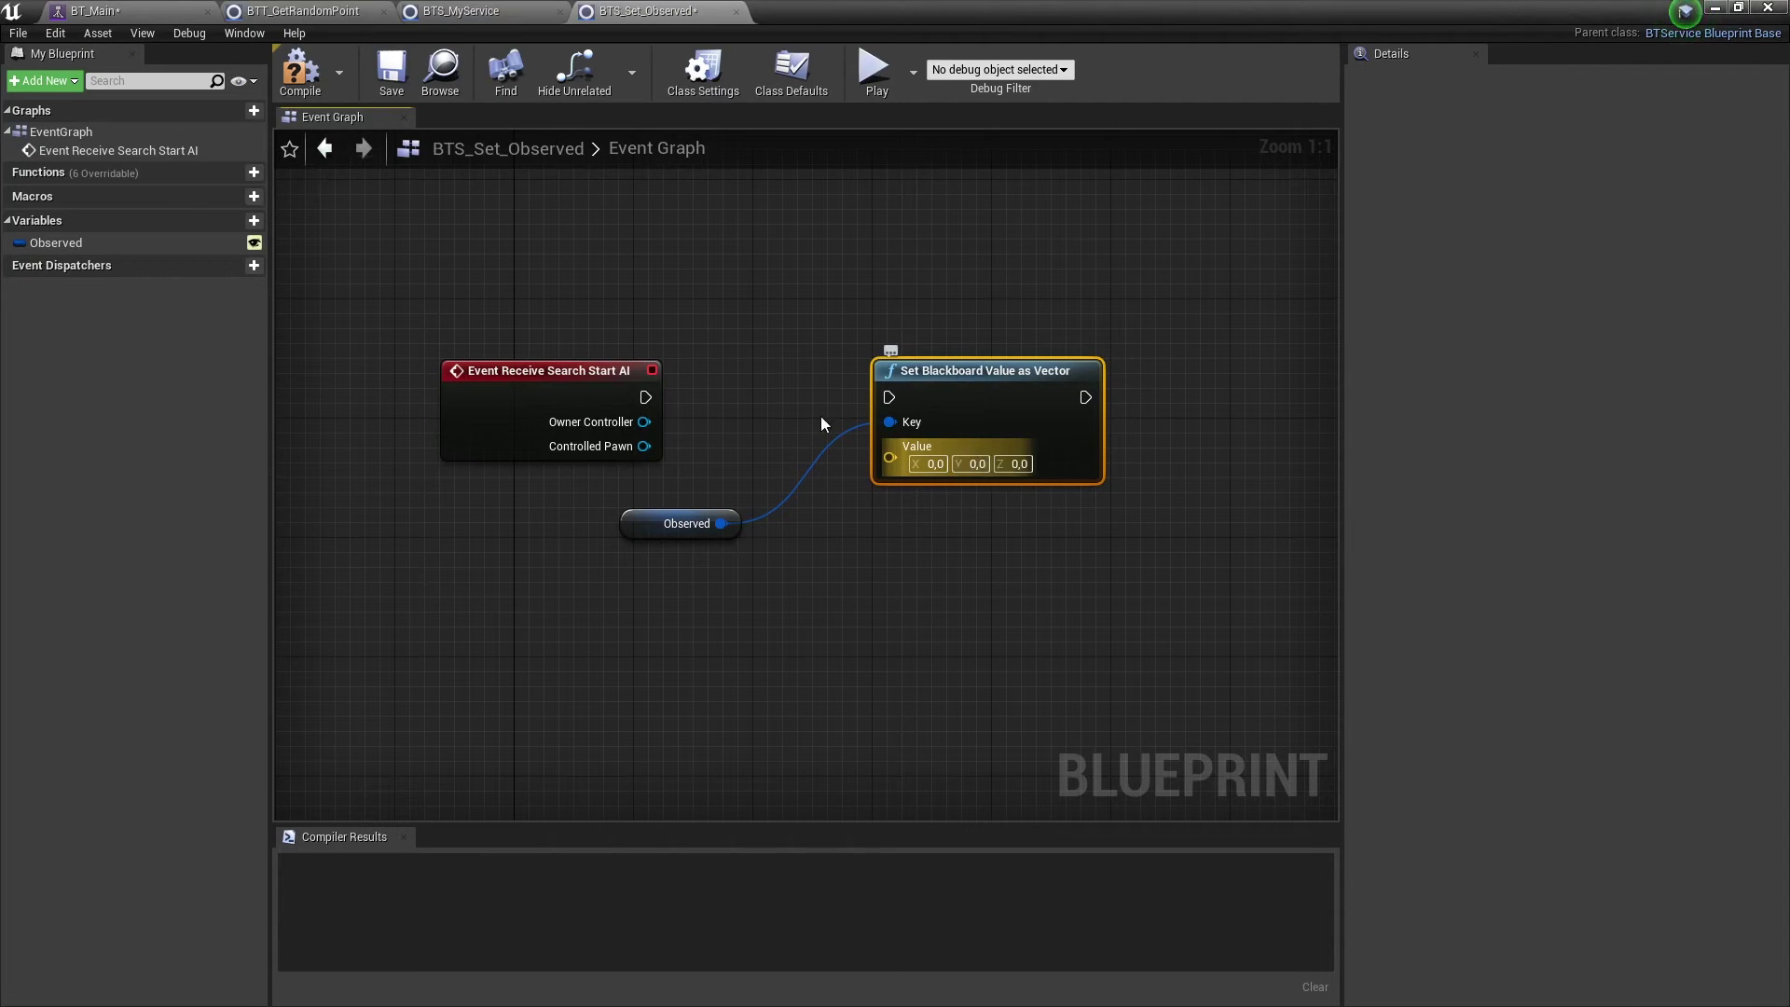
# Add a trial SET Observed node and a Get Observed node with its pin split
pyautogui.moveTo(56, 242); pyautogui.dragTo(686, 602)
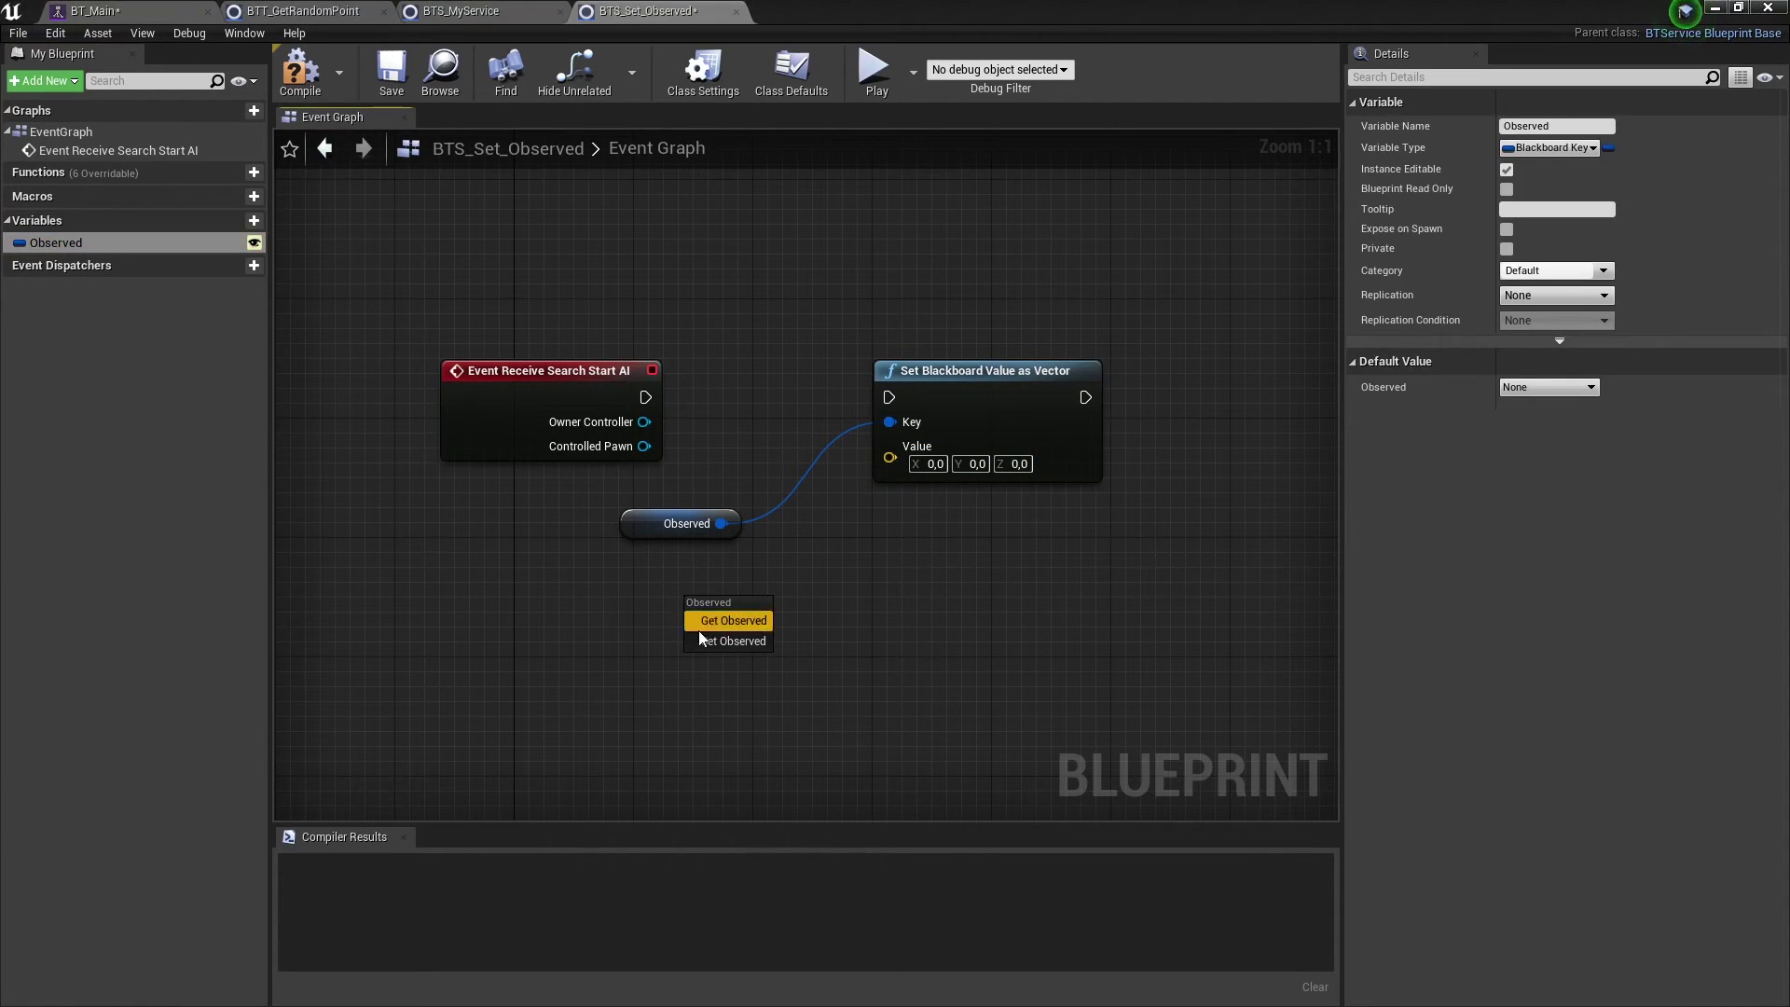
pyautogui.click(705, 641)
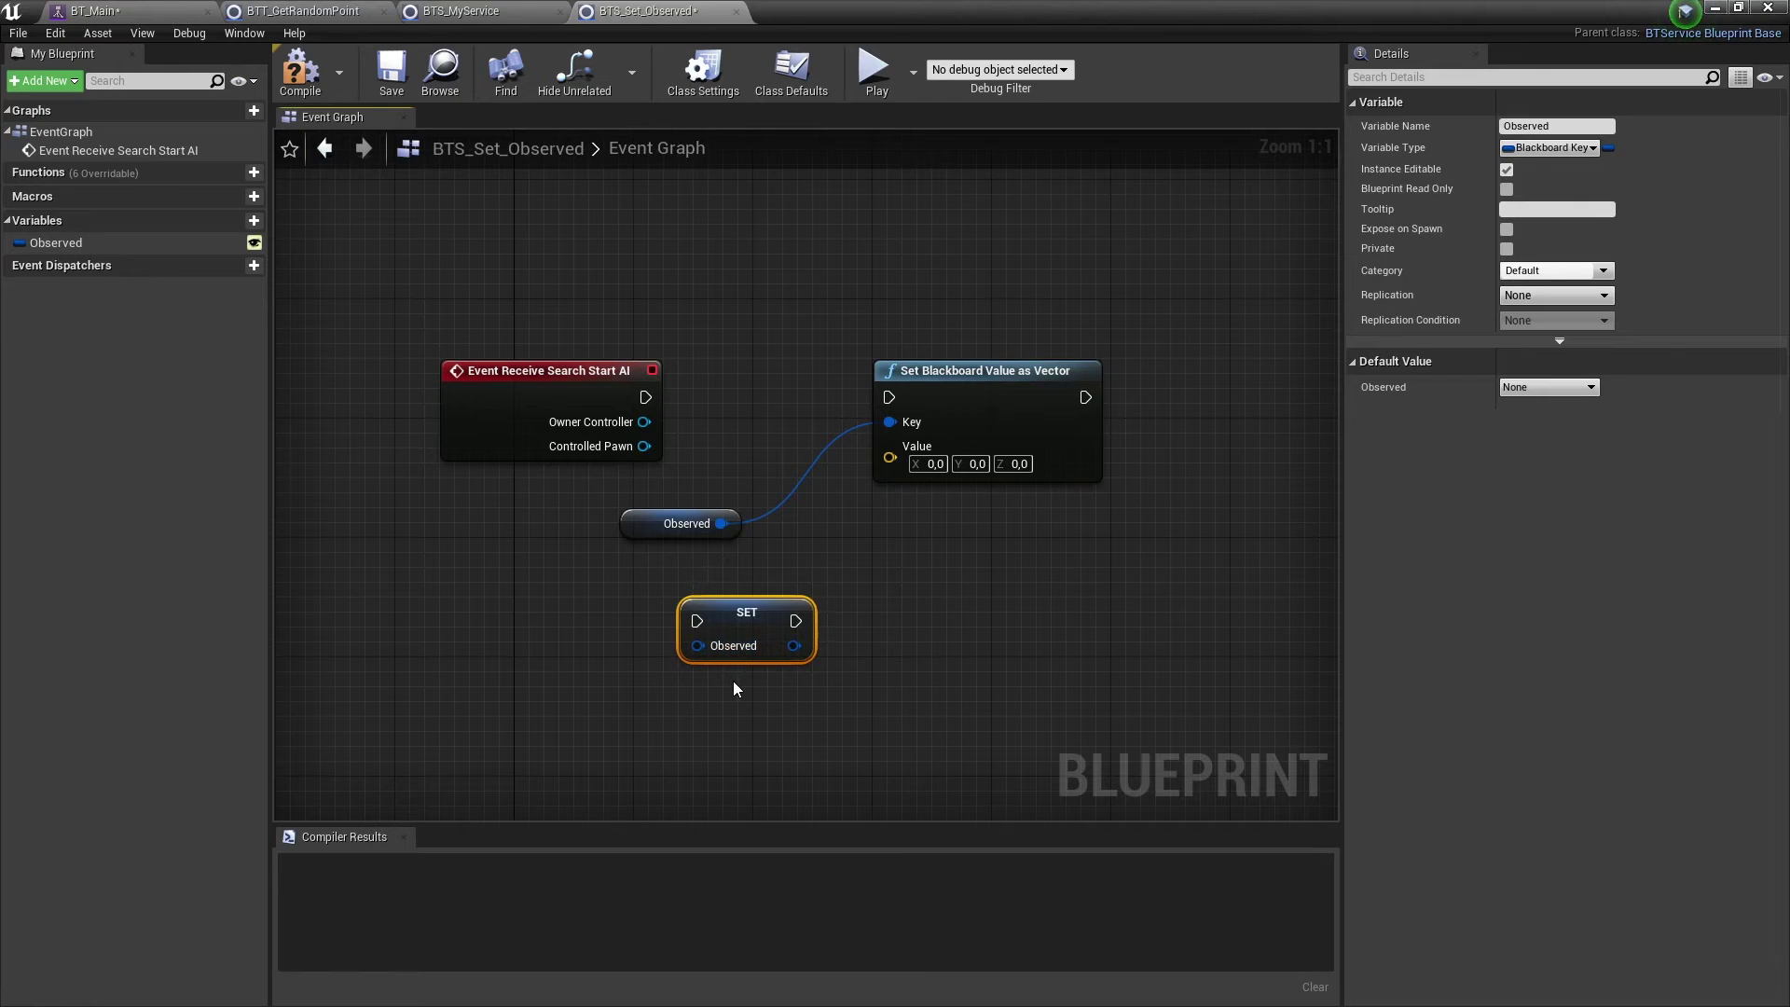
pyautogui.moveTo(761, 617); pyautogui.dragTo(701, 617)
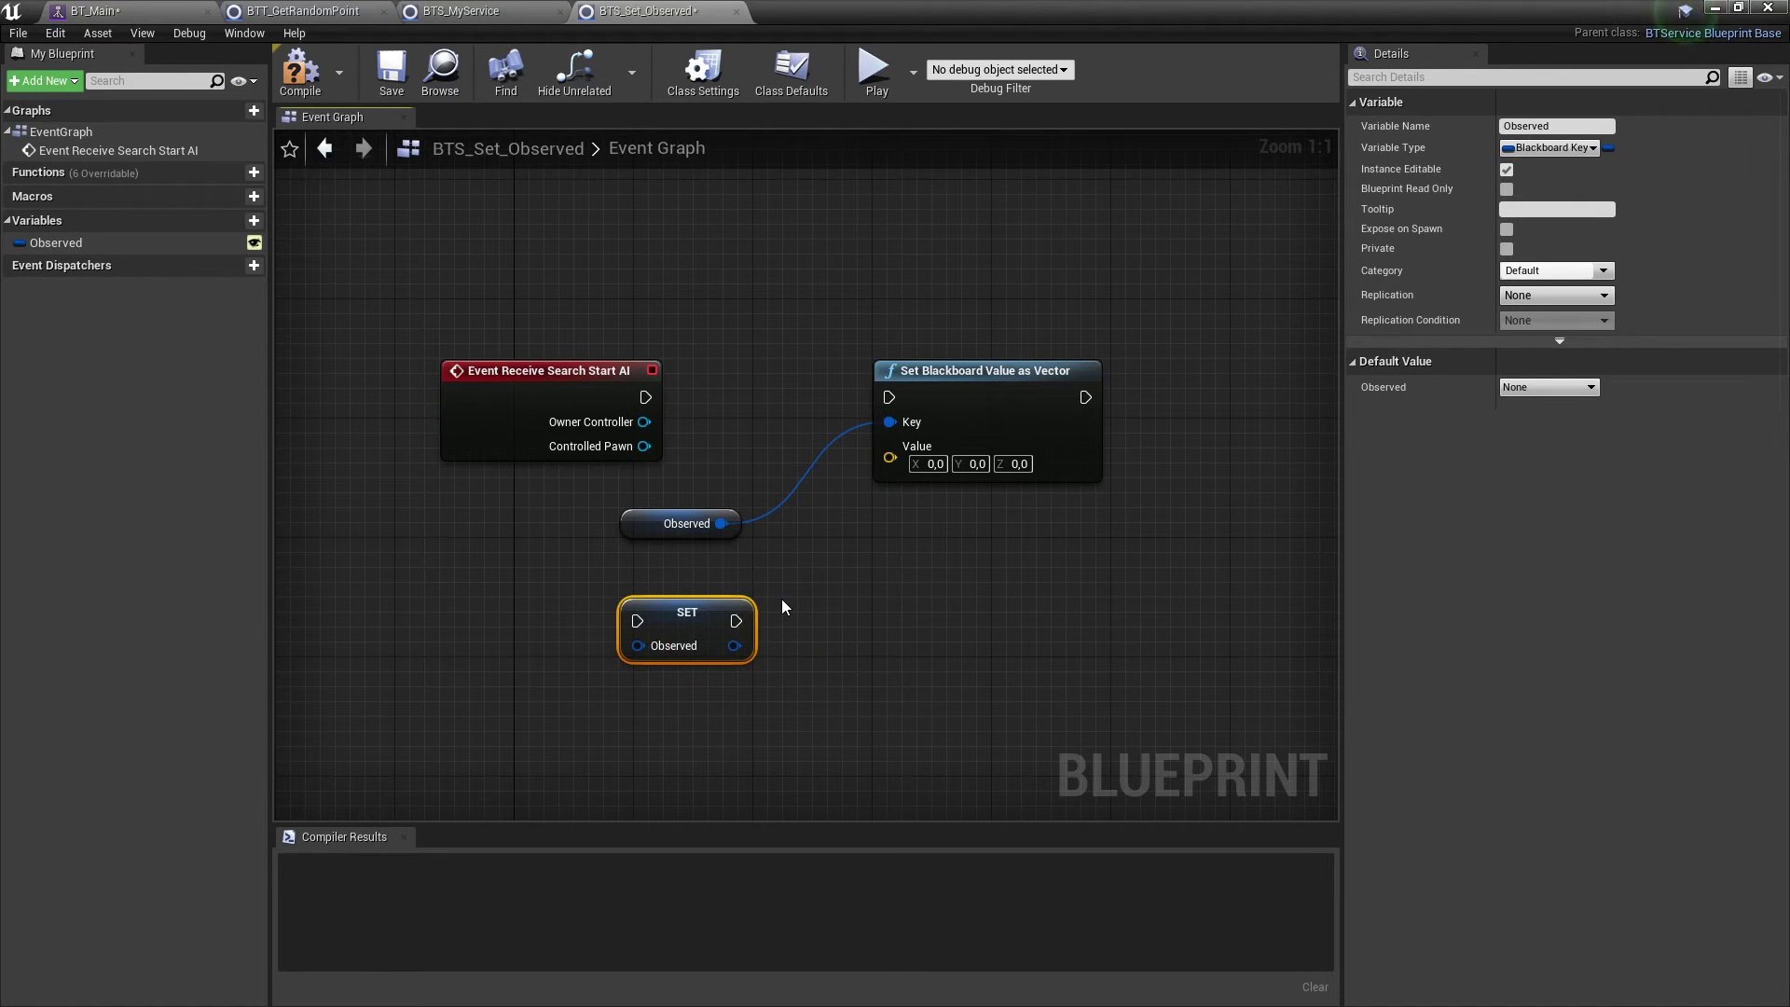
pyautogui.moveTo(158, 243); pyautogui.dragTo(628, 699)
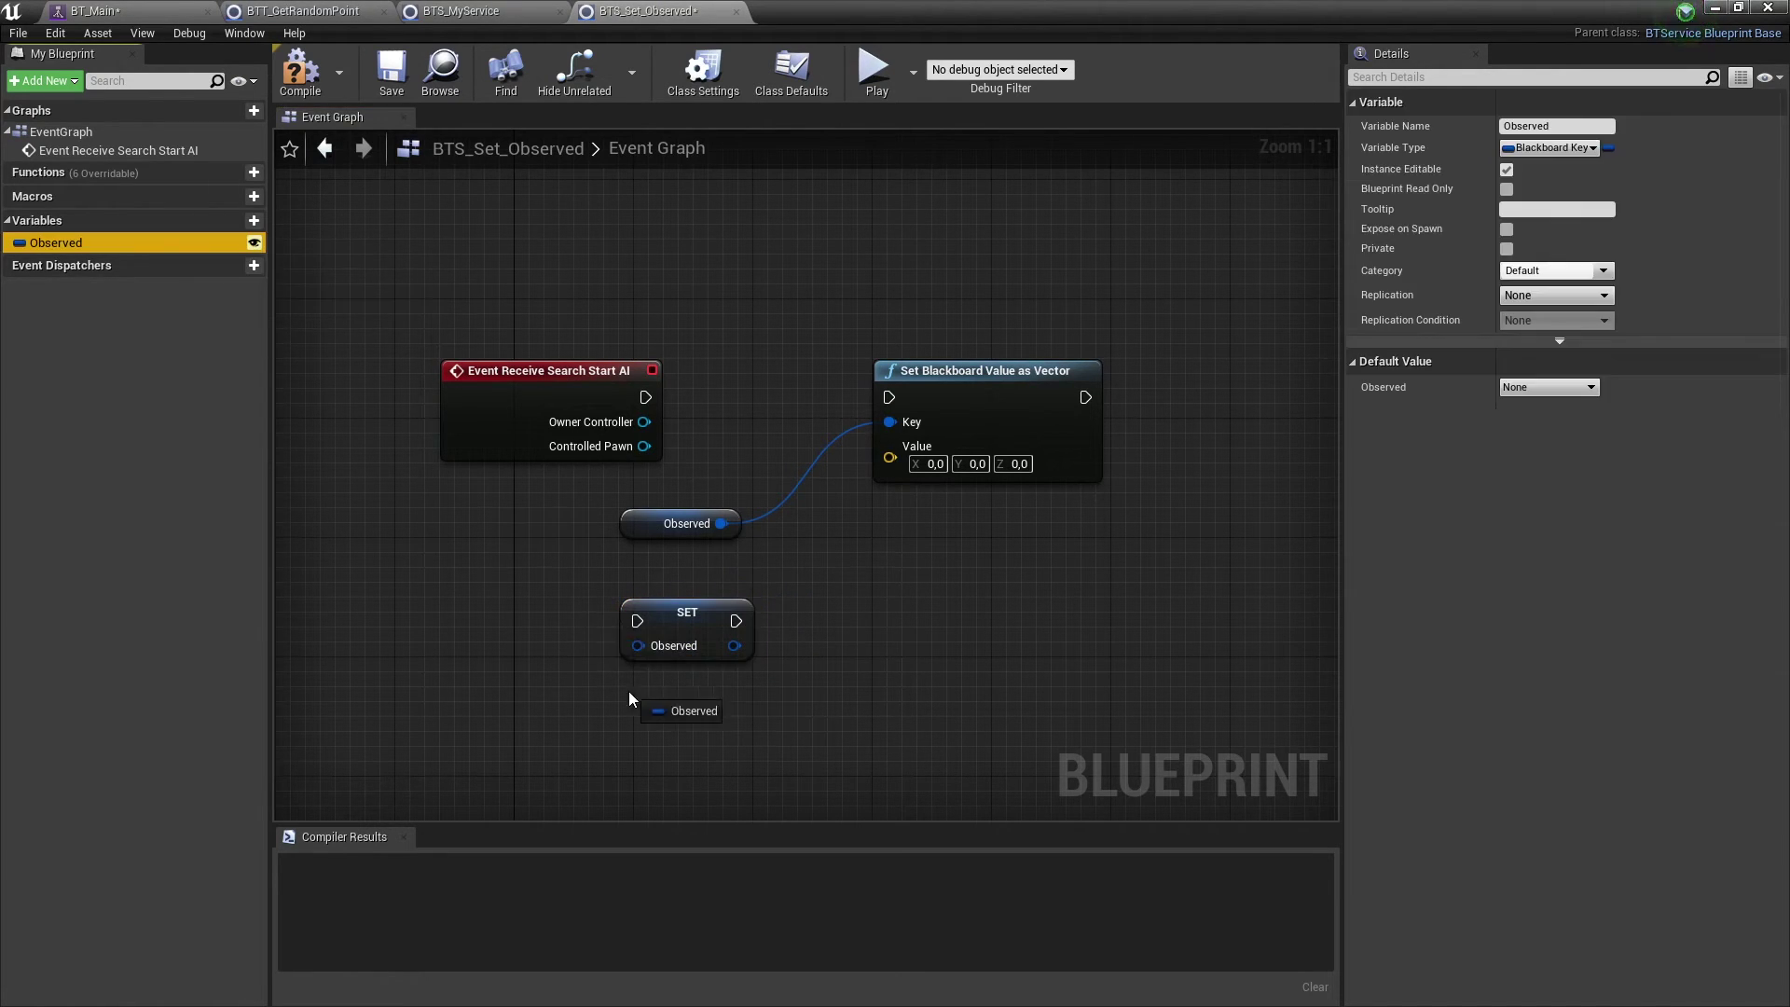
pyautogui.moveTo(842, 623); pyautogui.dragTo(845, 630)
pyautogui.click(895, 648)
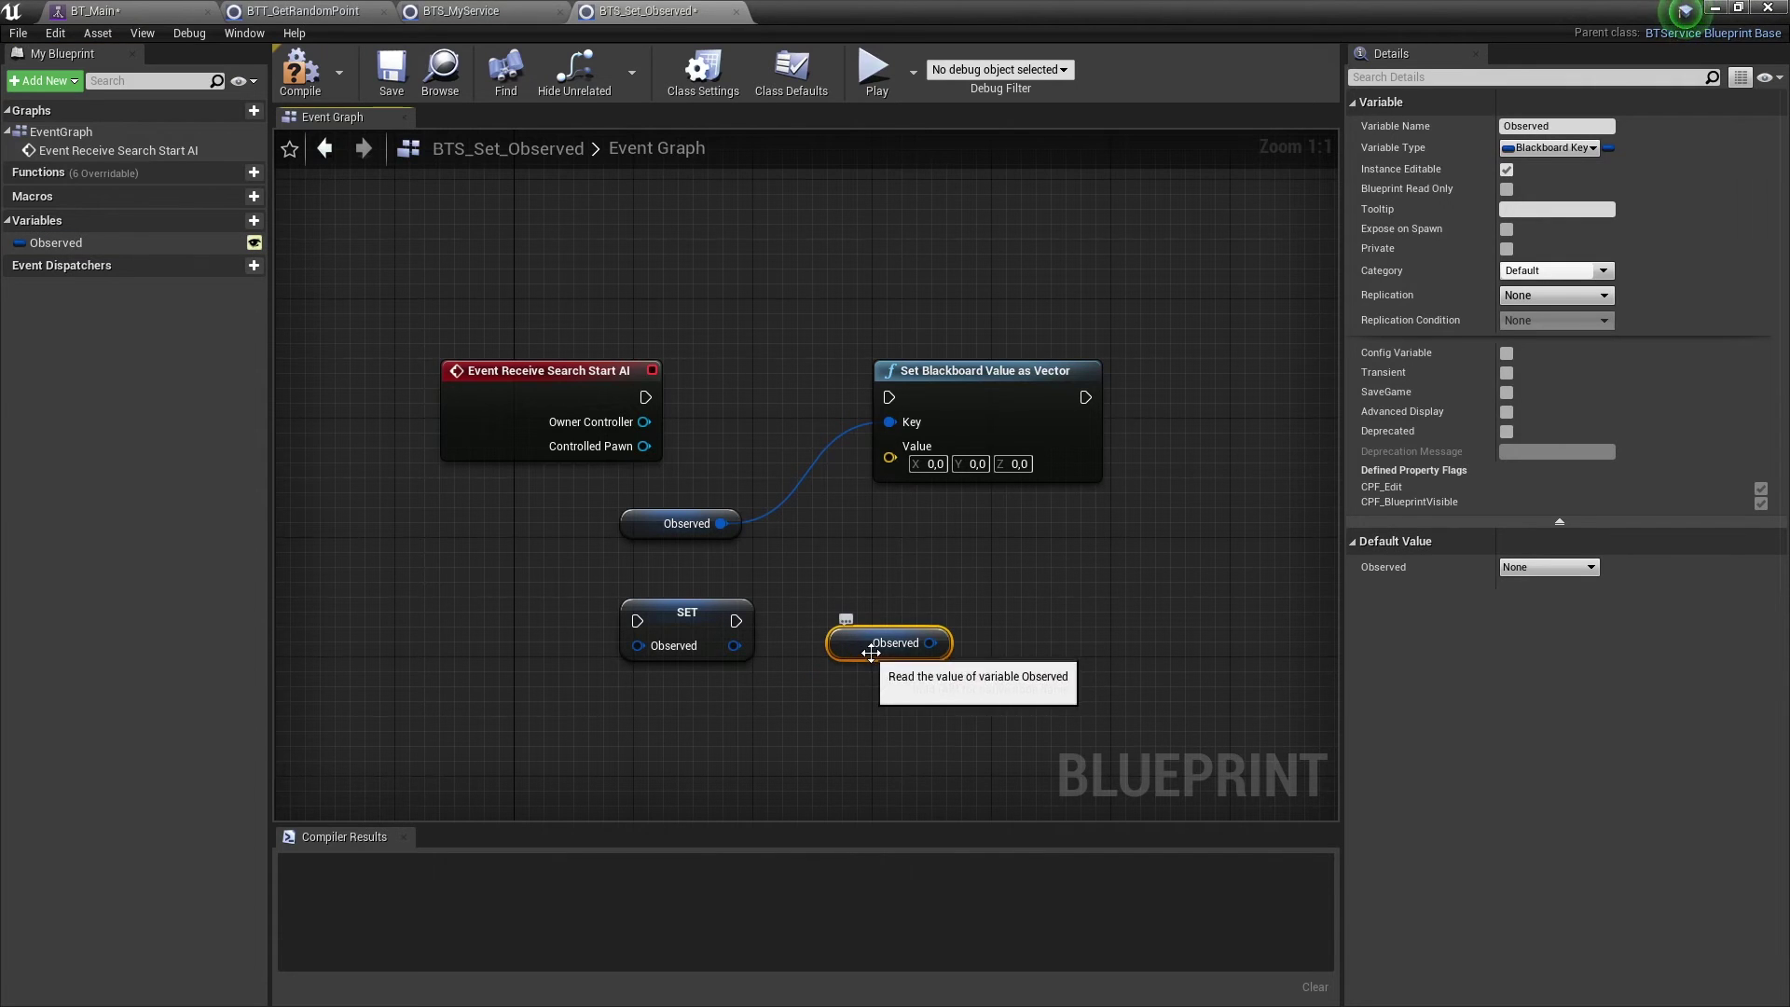
pyautogui.rightClick(931, 643)
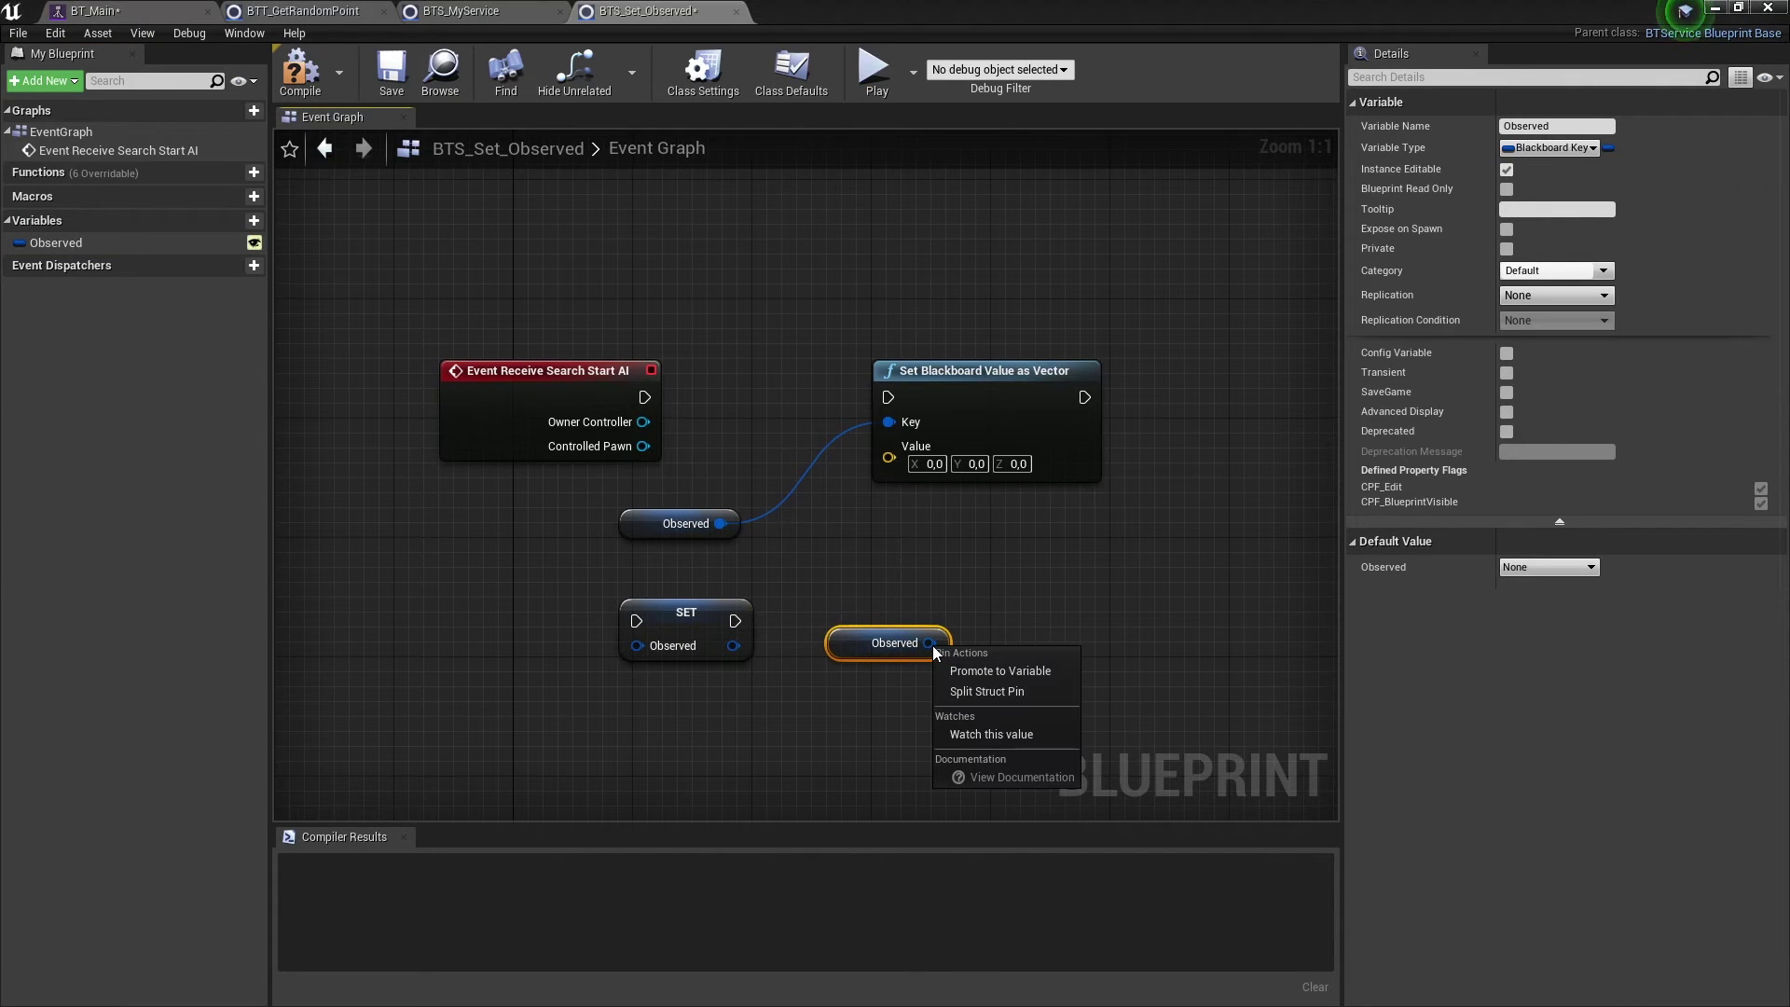
pyautogui.click(985, 691)
pyautogui.moveTo(859, 658); pyautogui.dragTo(858, 629)
# Split the SET Observed node's pin and tidy the node layout
pyautogui.rightClick(638, 645)
pyautogui.click(692, 693)
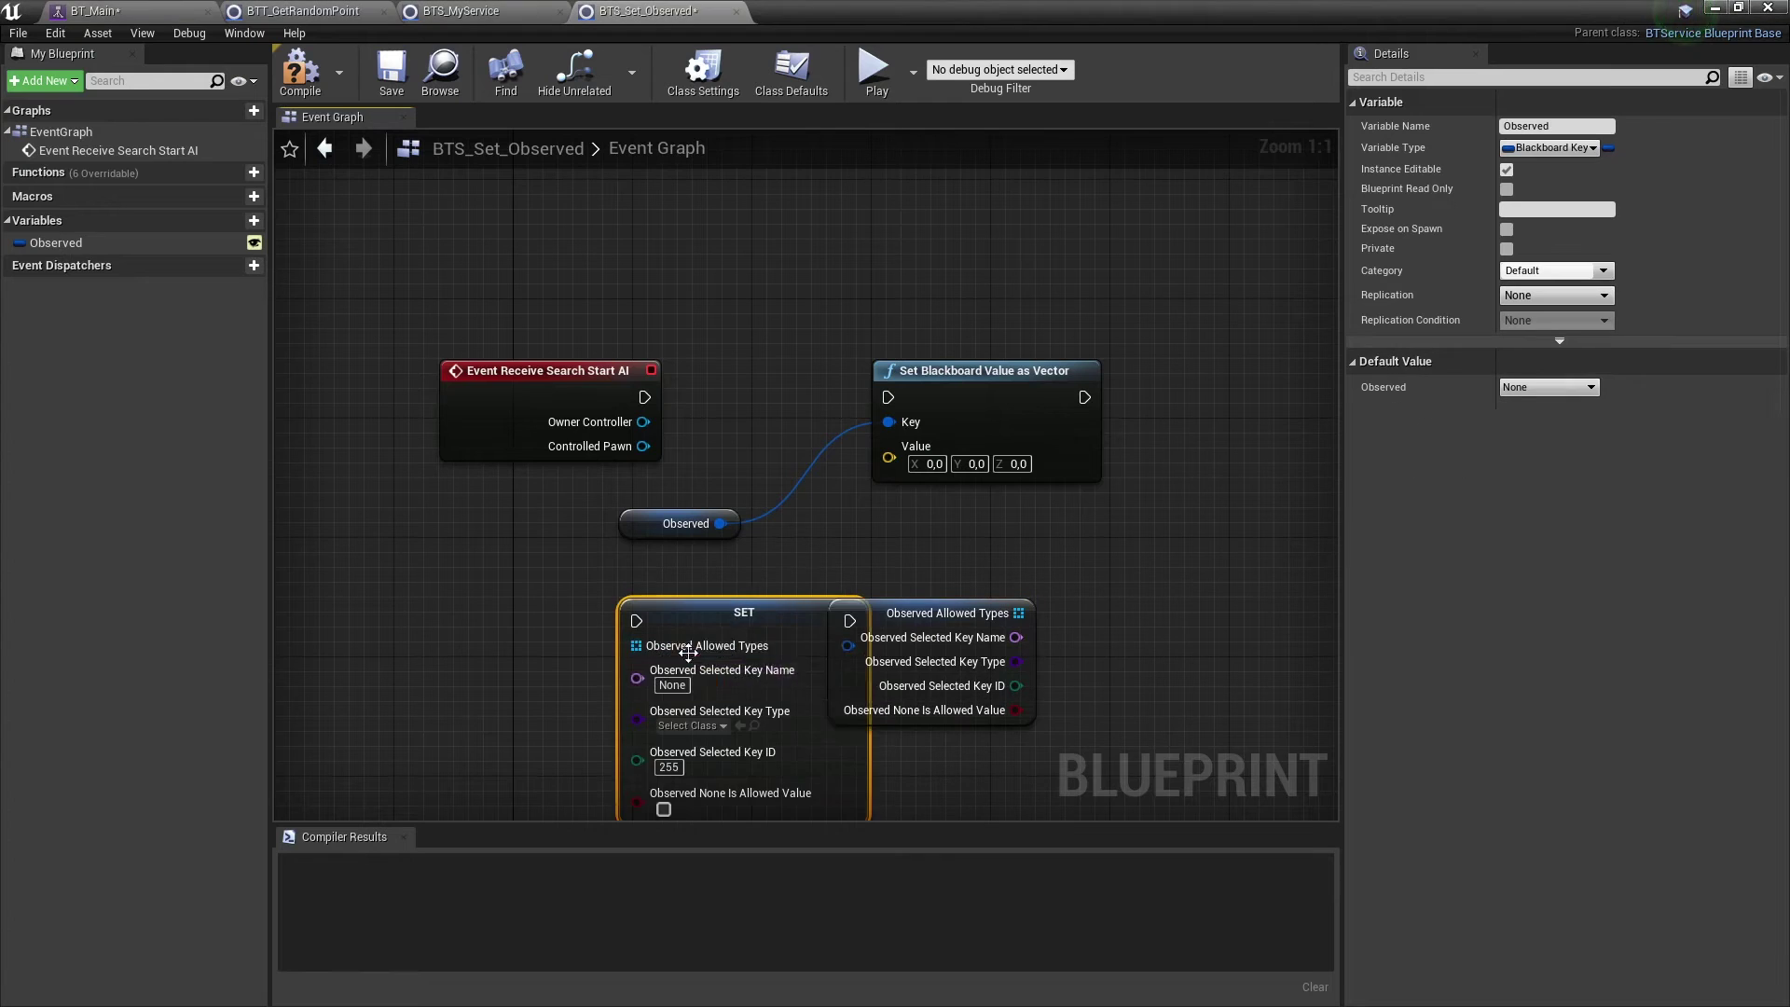
pyautogui.rightClick(737, 654)
pyautogui.click(780, 697)
pyautogui.moveTo(942, 616); pyautogui.dragTo(1002, 616)
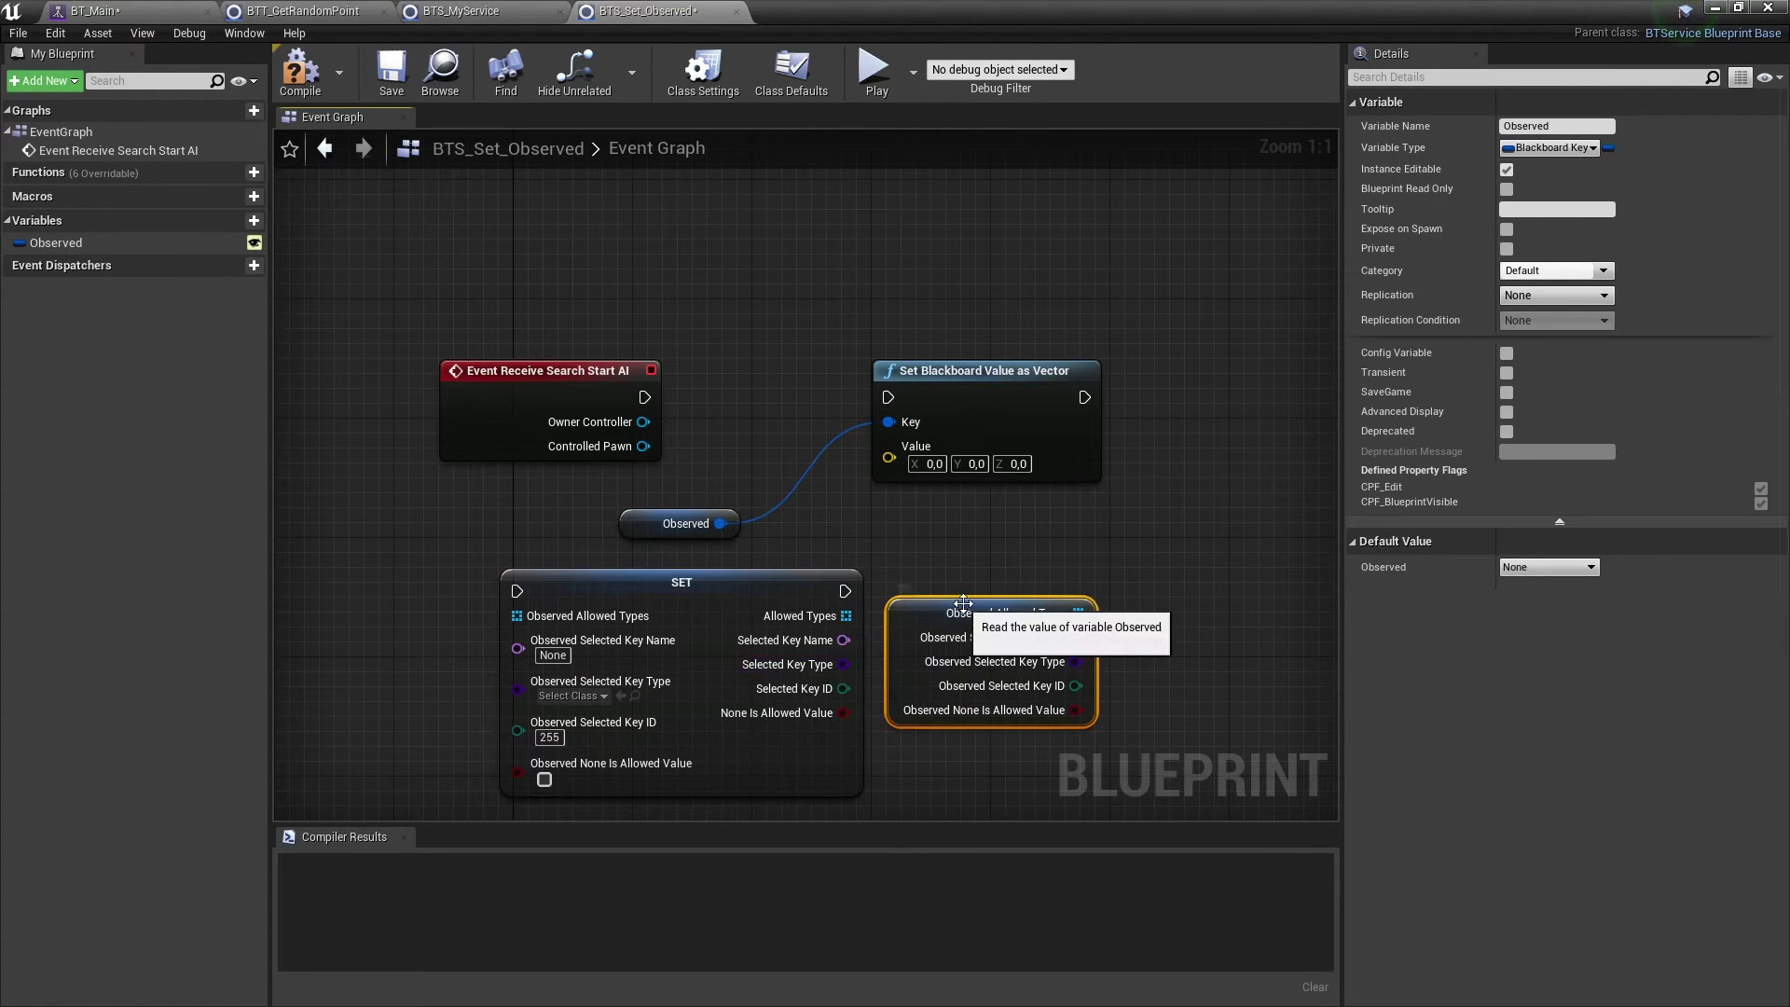
pyautogui.click(1110, 695)
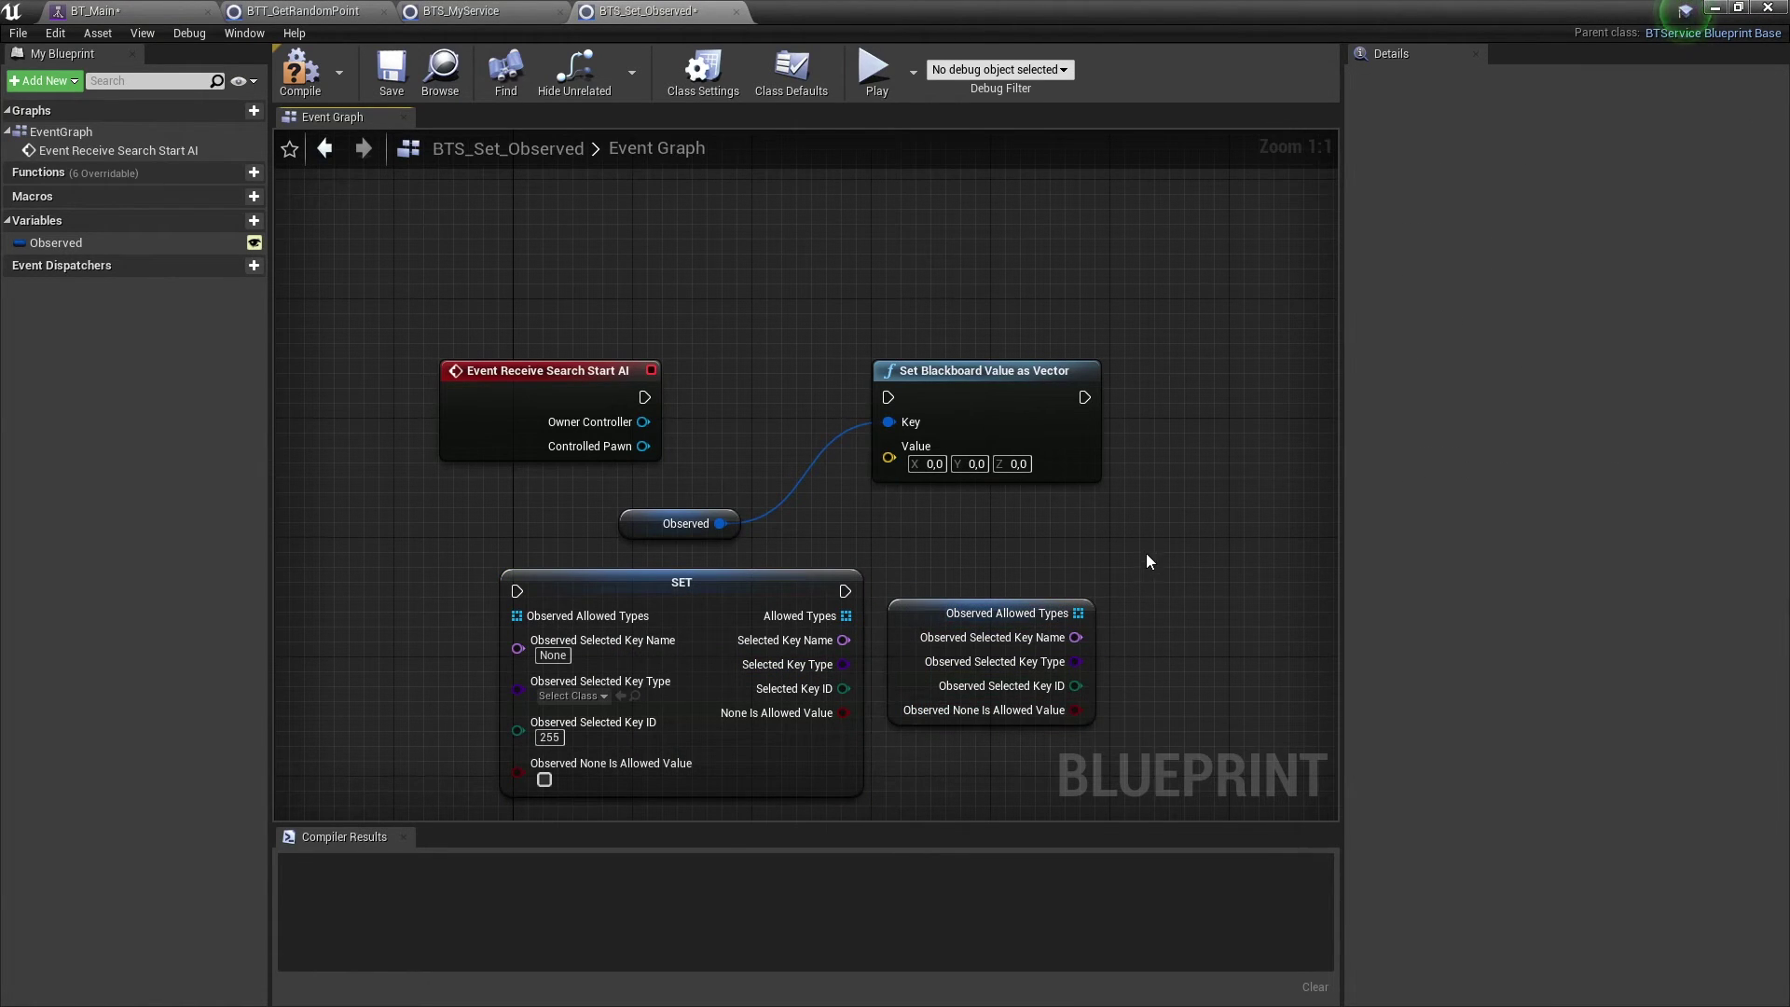
# Delete the trial nodes, wire the search-start event to Set Blackboard Value, and compile
pyautogui.moveTo(1147, 559); pyautogui.dragTo(811, 690)
pyautogui.press('Delete')
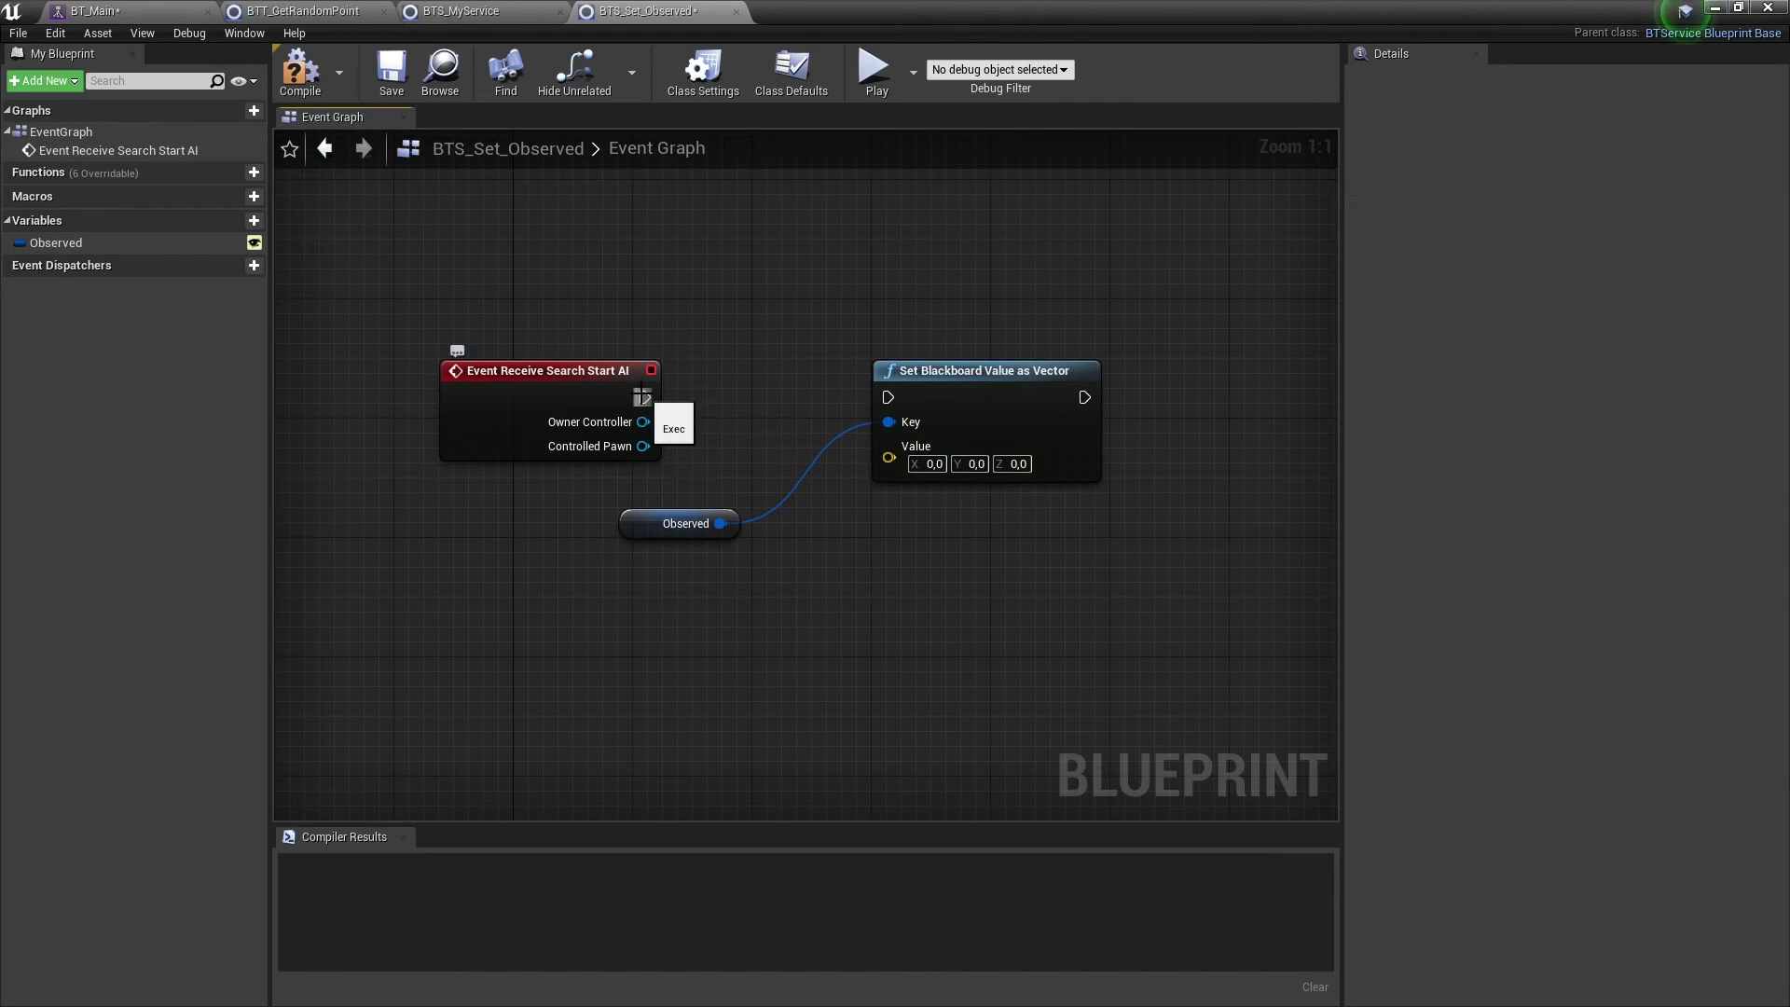
pyautogui.moveTo(645, 397); pyautogui.dragTo(888, 398)
pyautogui.press('F7')
# Feed Get Player Pawn's GetActorLocation into the Set Blackboard Value's Value input
pyautogui.rightClick(824, 561)
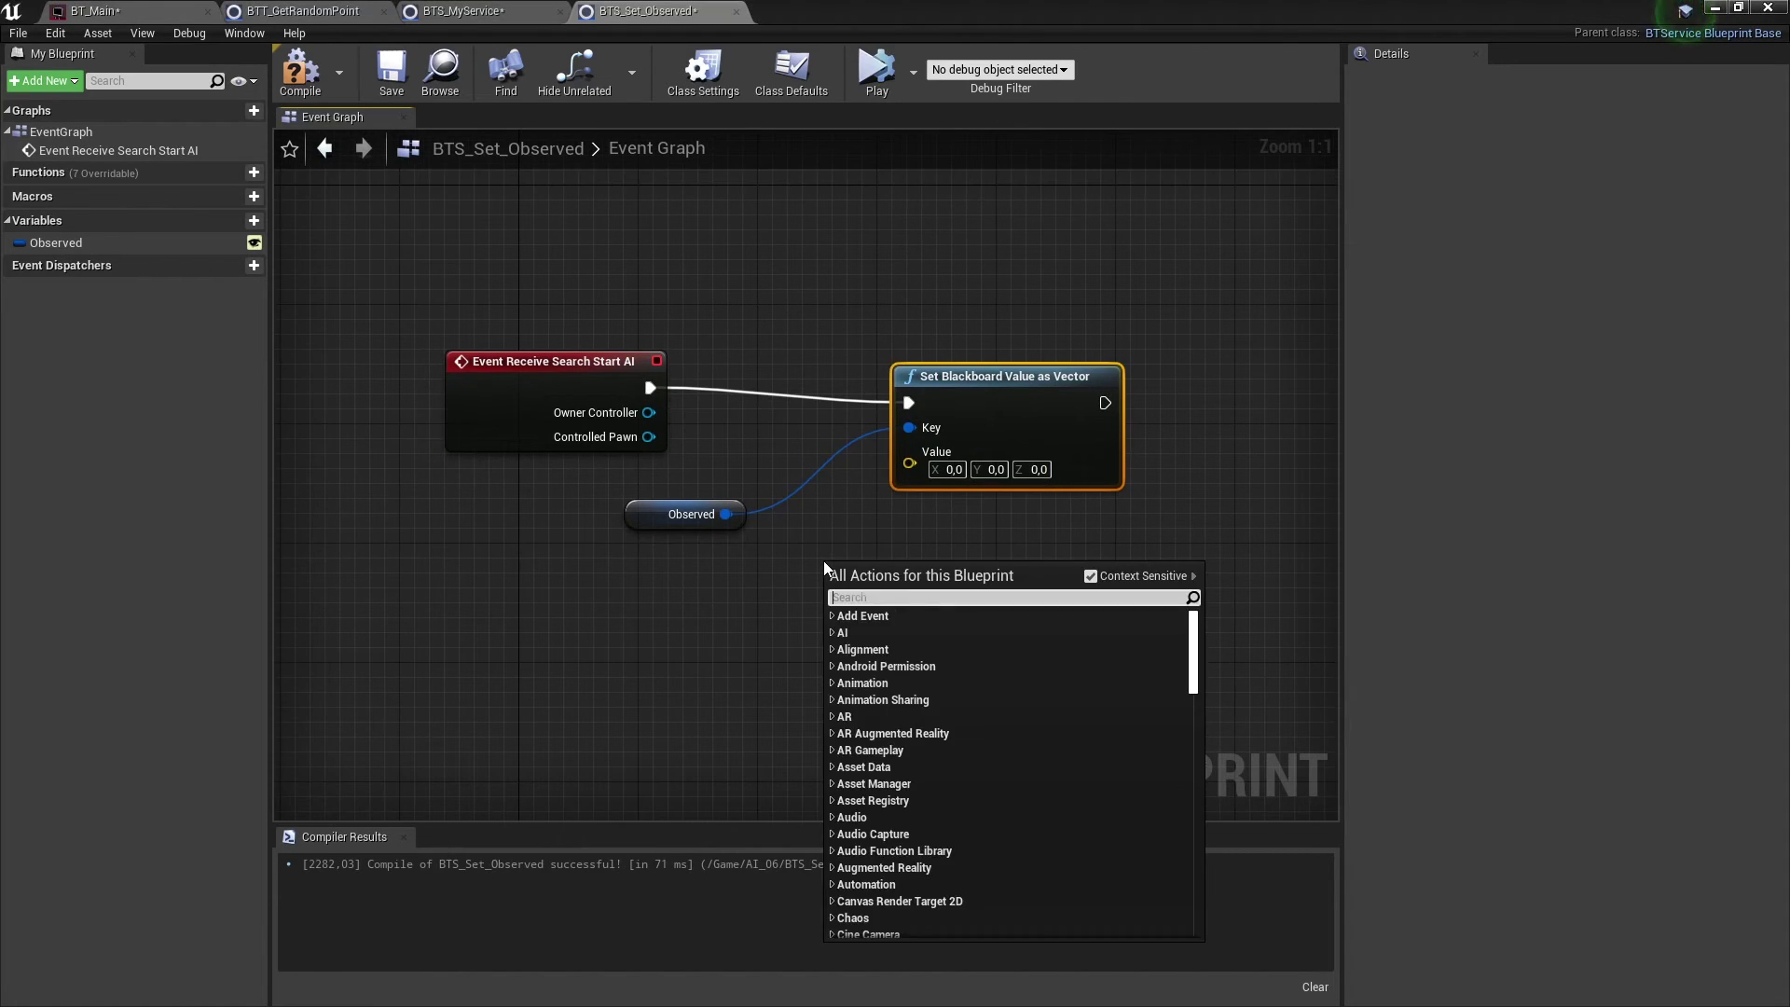
pyautogui.write('get player')
pyautogui.click(916, 678)
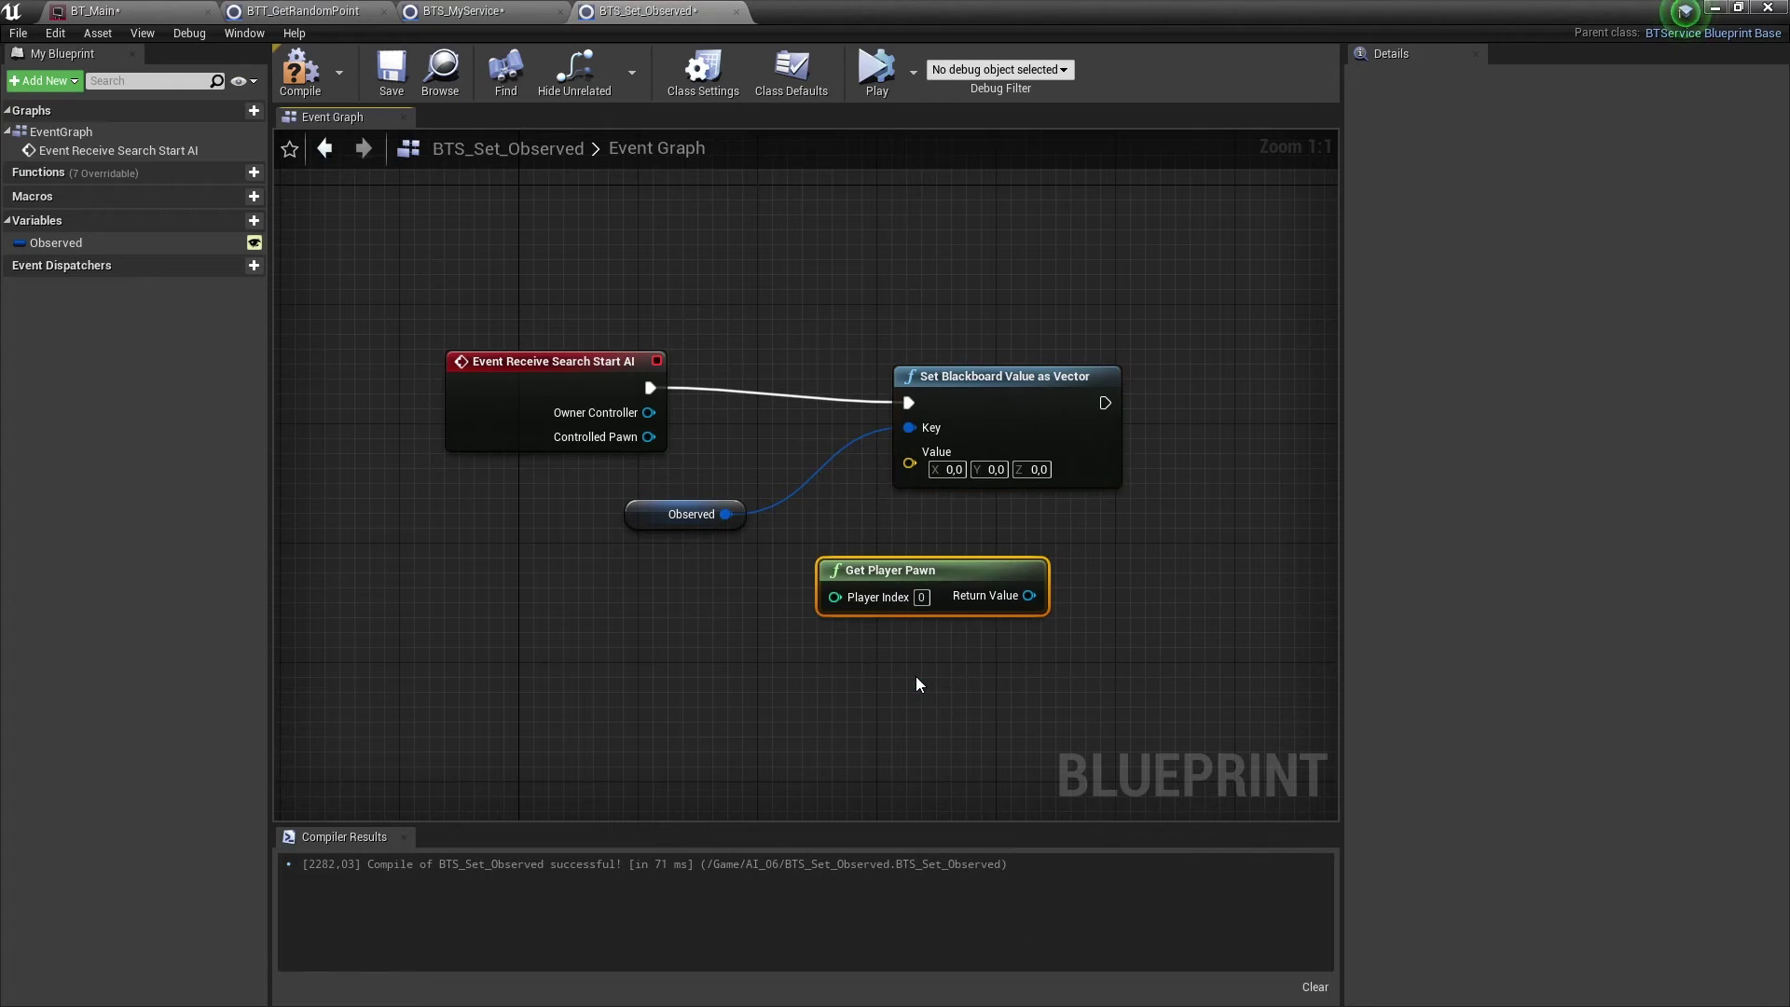
pyautogui.moveTo(947, 589)
pyautogui.mouseDown()
pyautogui.moveTo(620, 603)
pyautogui.moveTo(843, 643)
pyautogui.mouseUp()
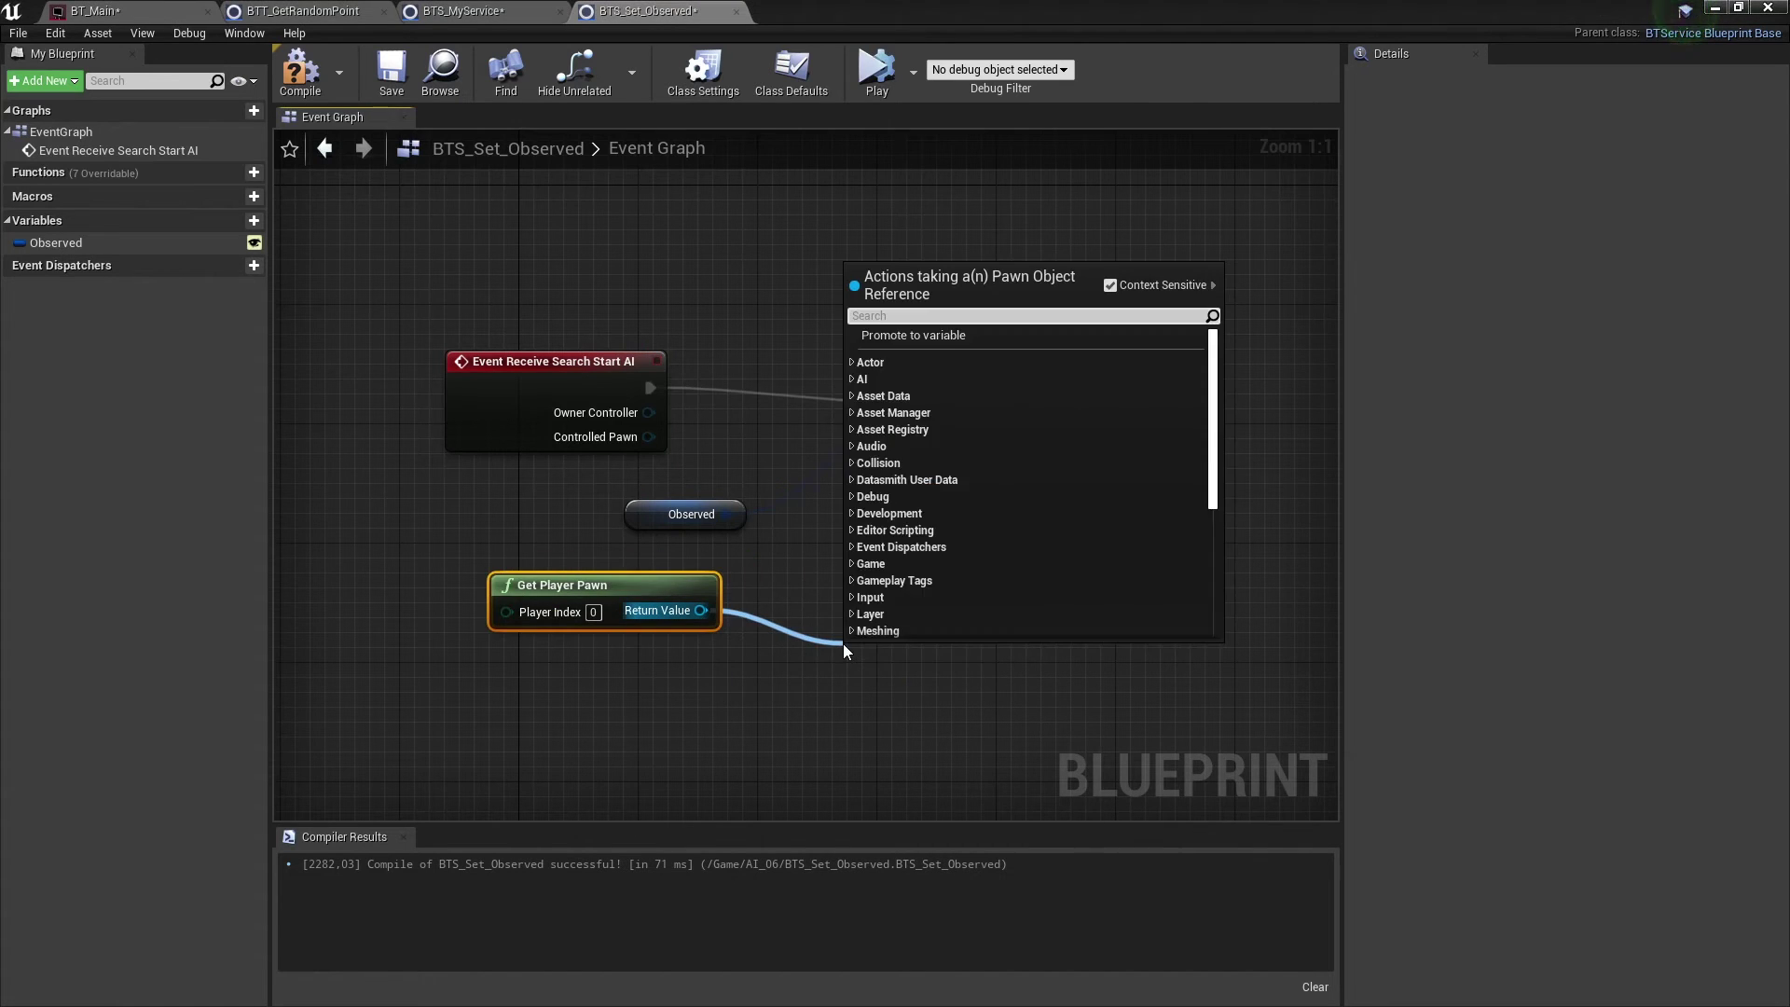
pyautogui.write('get actor')
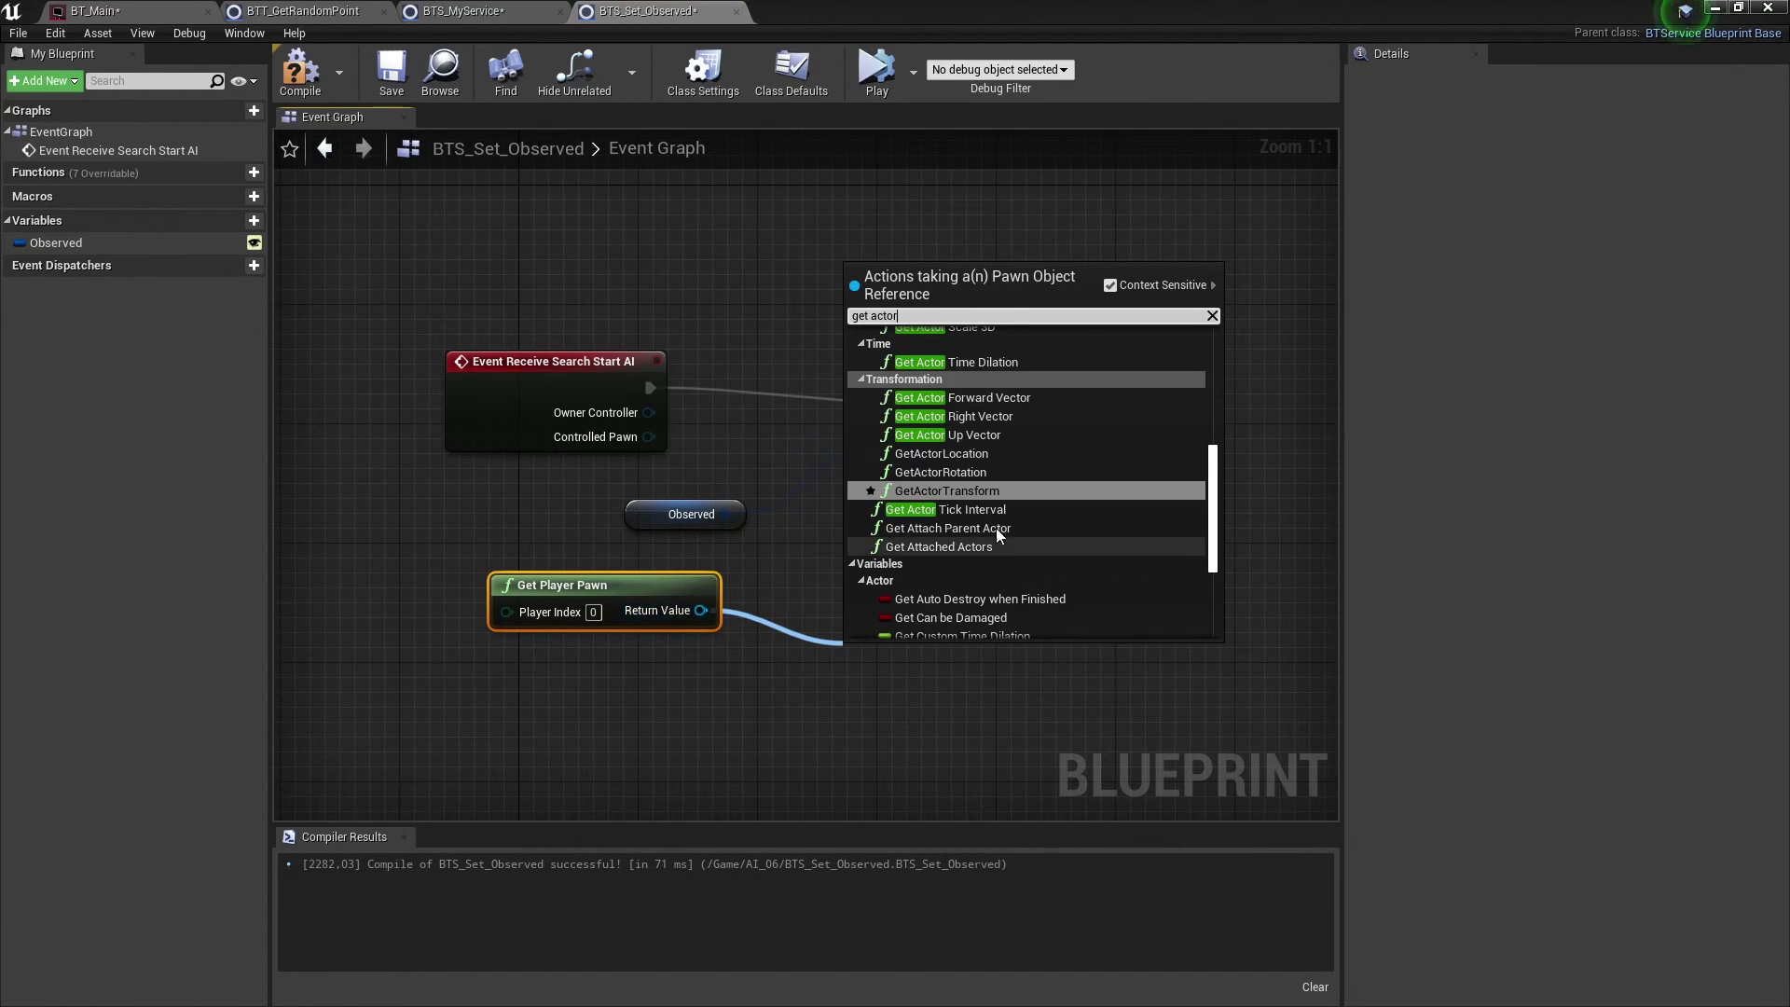
pyautogui.click(981, 461)
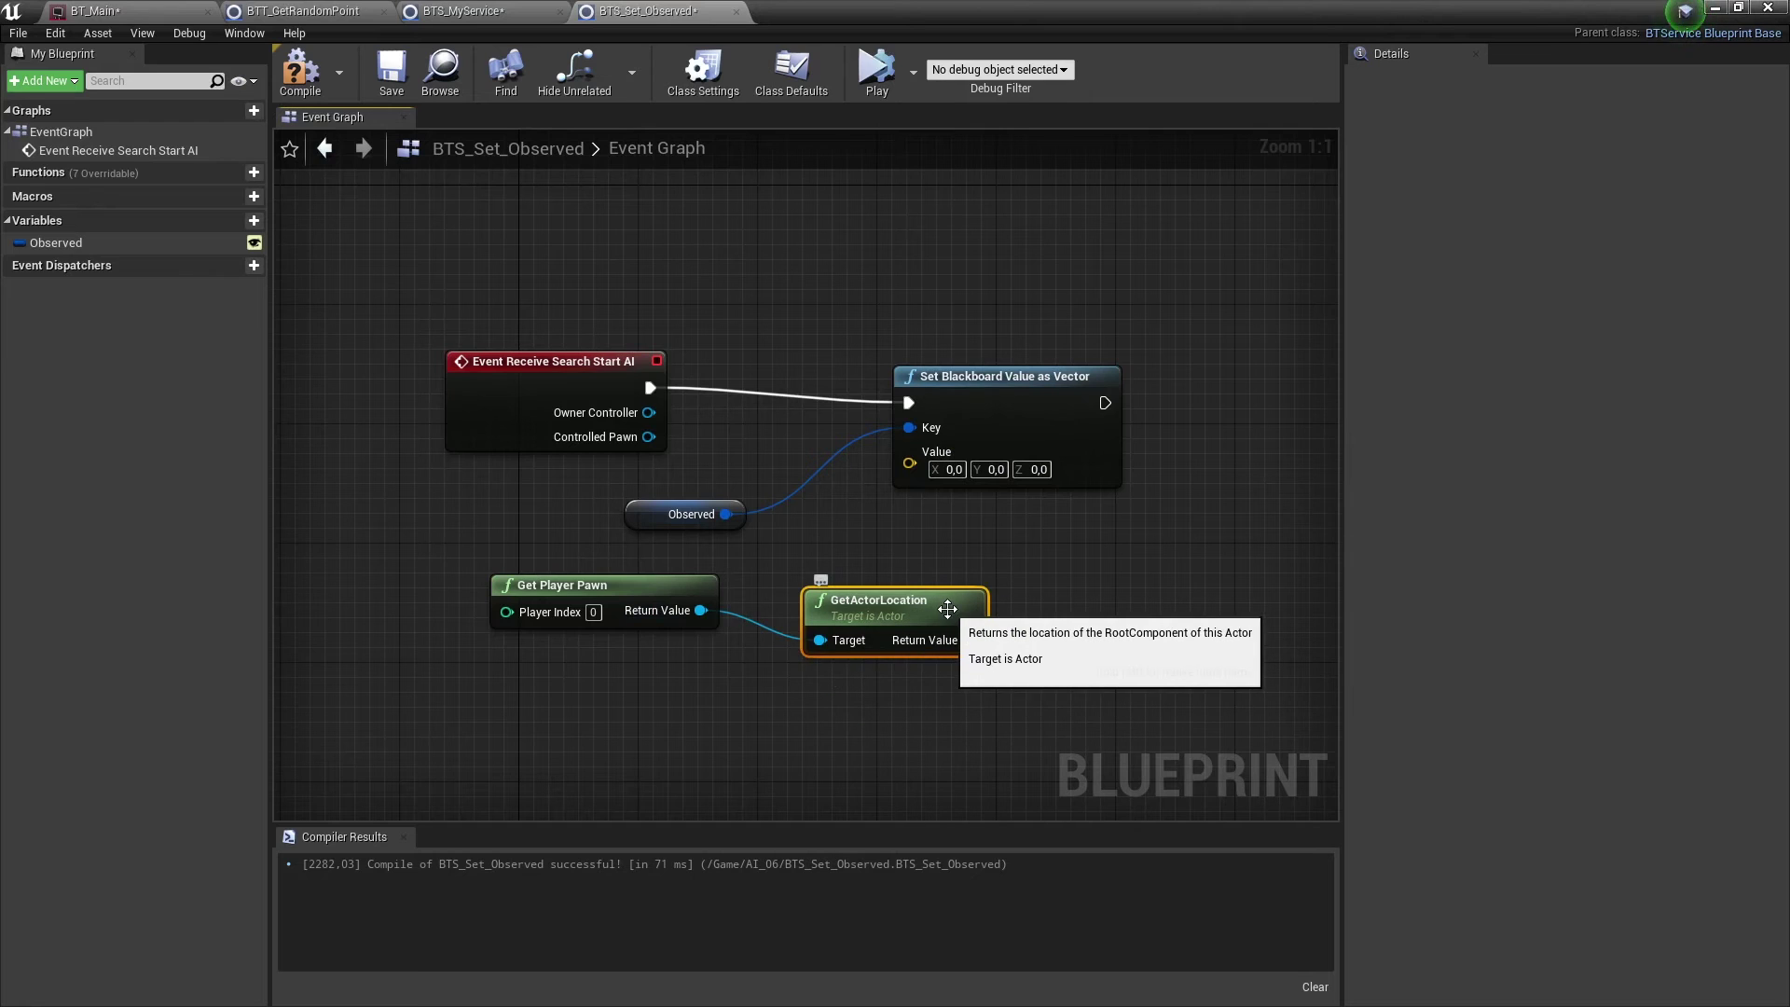
pyautogui.moveTo(969, 639); pyautogui.dragTo(909, 451)
pyautogui.moveTo(888, 546); pyautogui.dragTo(655, 617)
pyautogui.moveTo(882, 601); pyautogui.dragTo(717, 601)
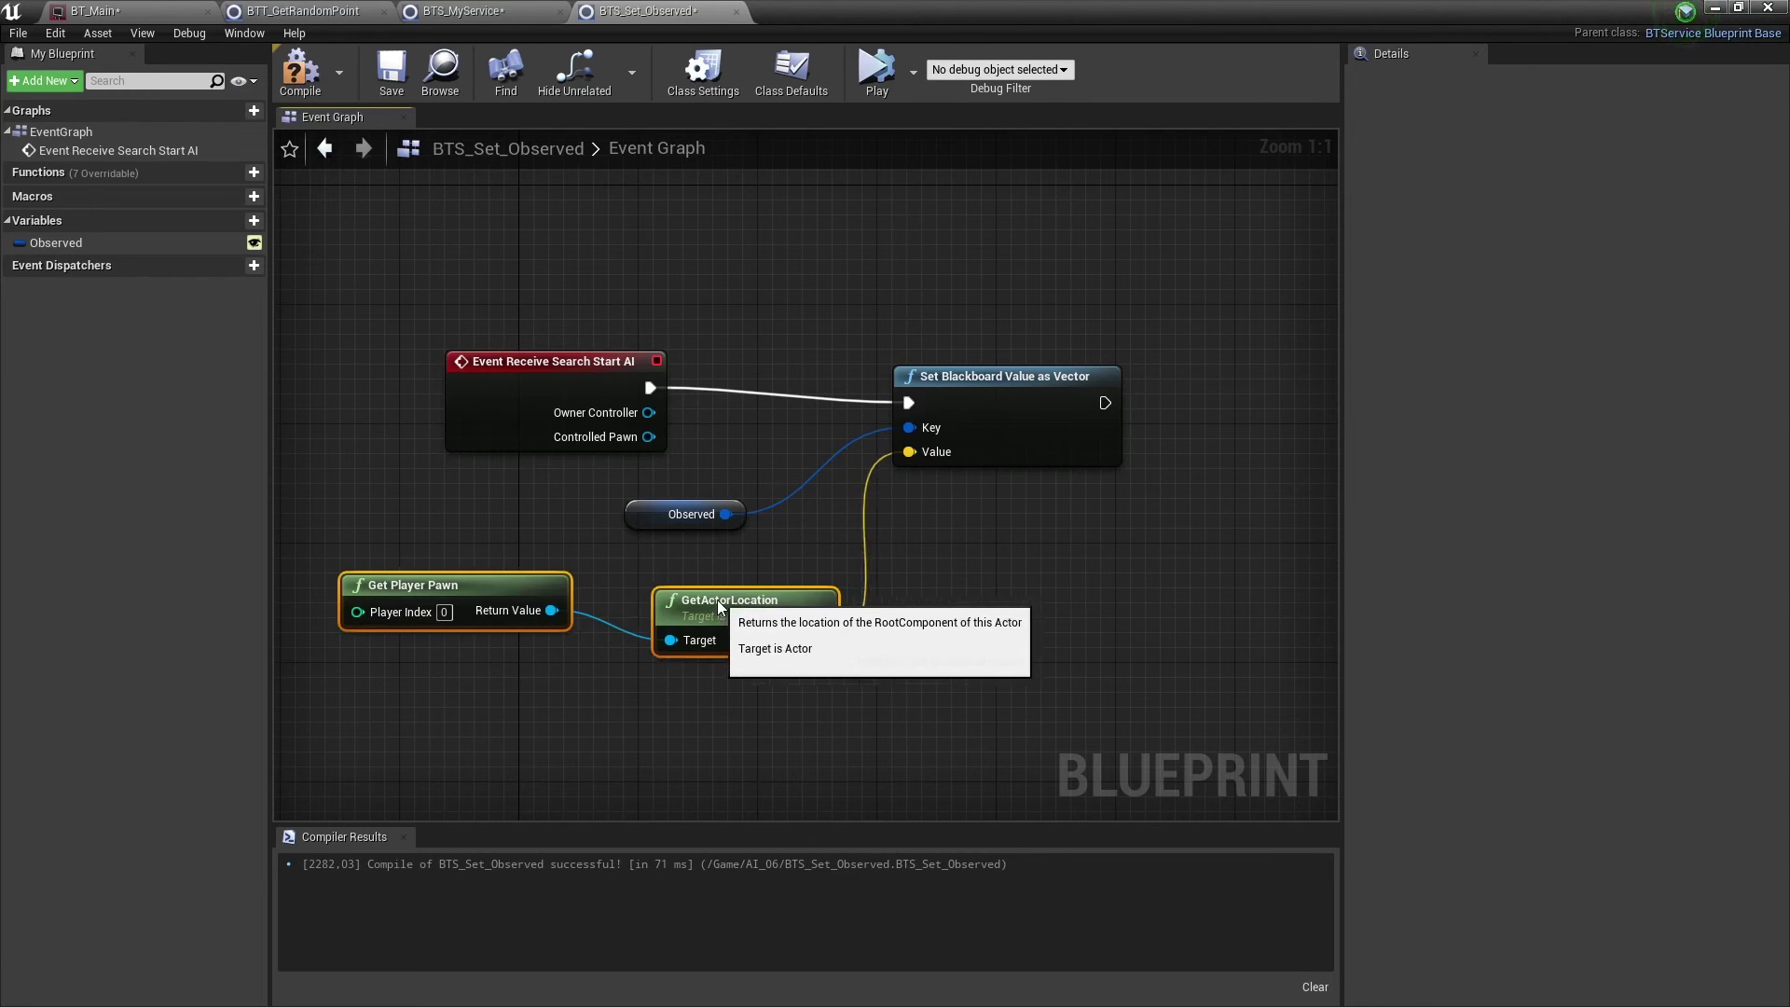
pyautogui.moveTo(1061, 566); pyautogui.dragTo(615, 574, button='right')
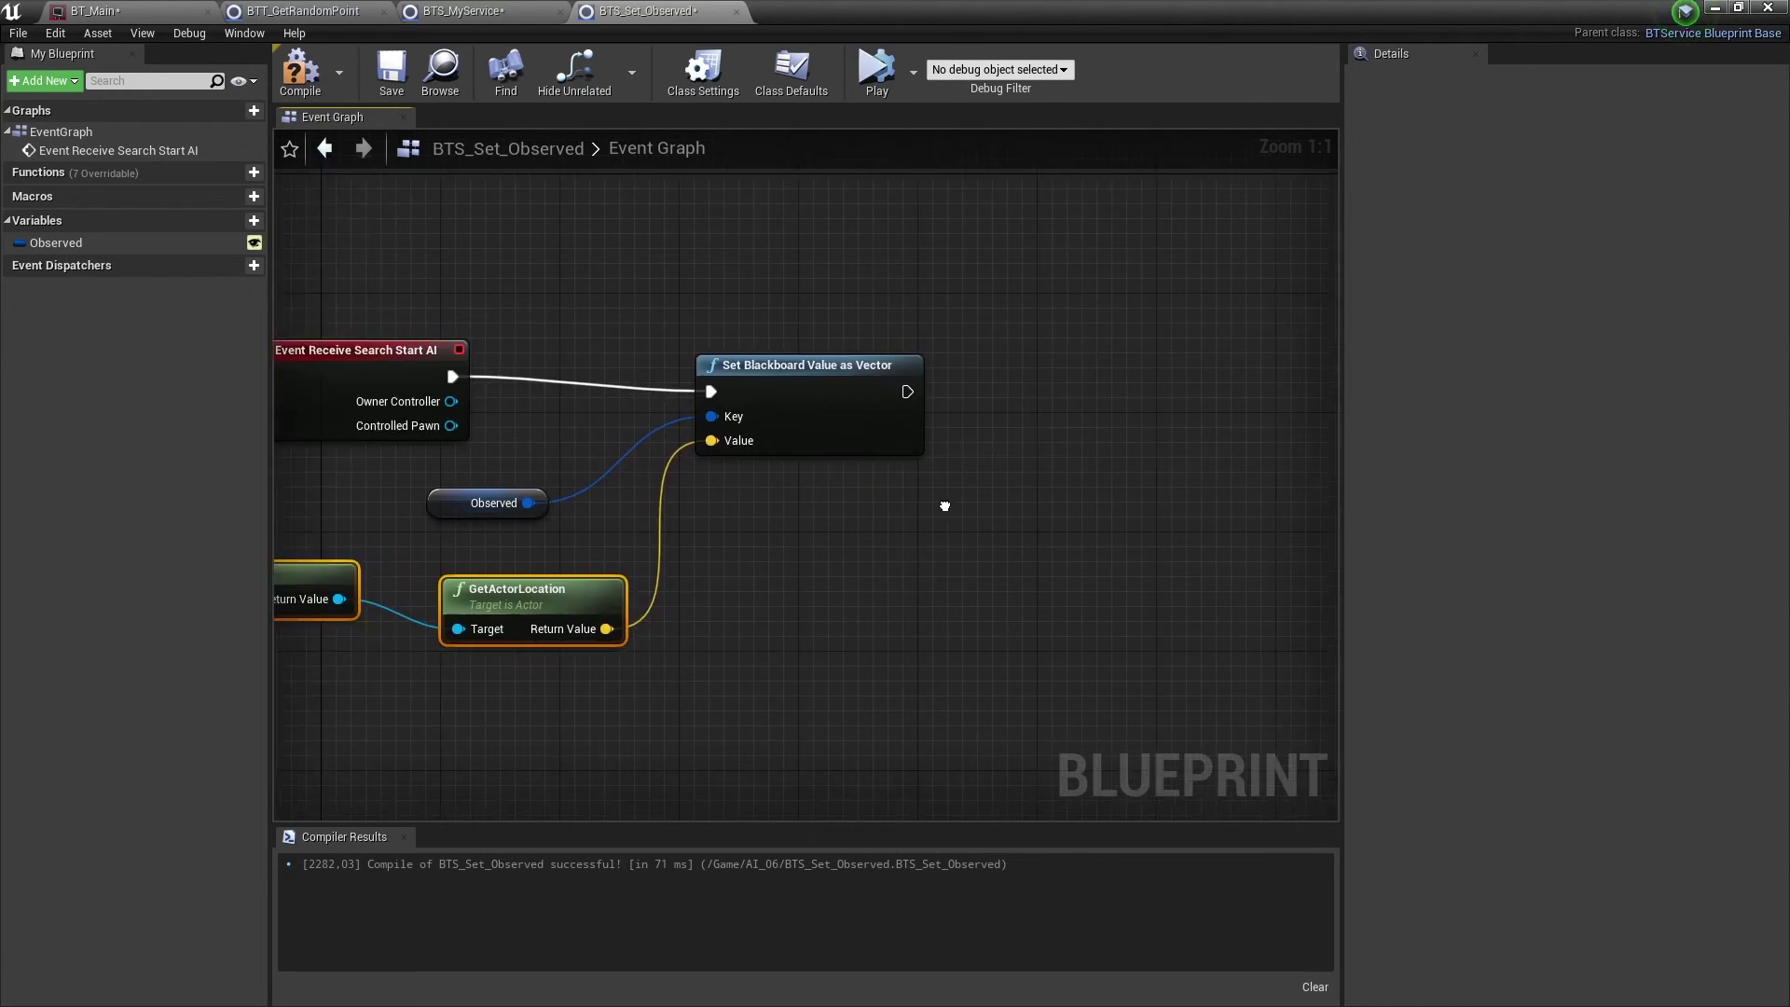
pyautogui.moveTo(656, 412); pyautogui.dragTo(839, 458)
# Add a DrawDebugCone after Set Blackboard, with the controlled pawn's location as Origin
pyautogui.write('cone')
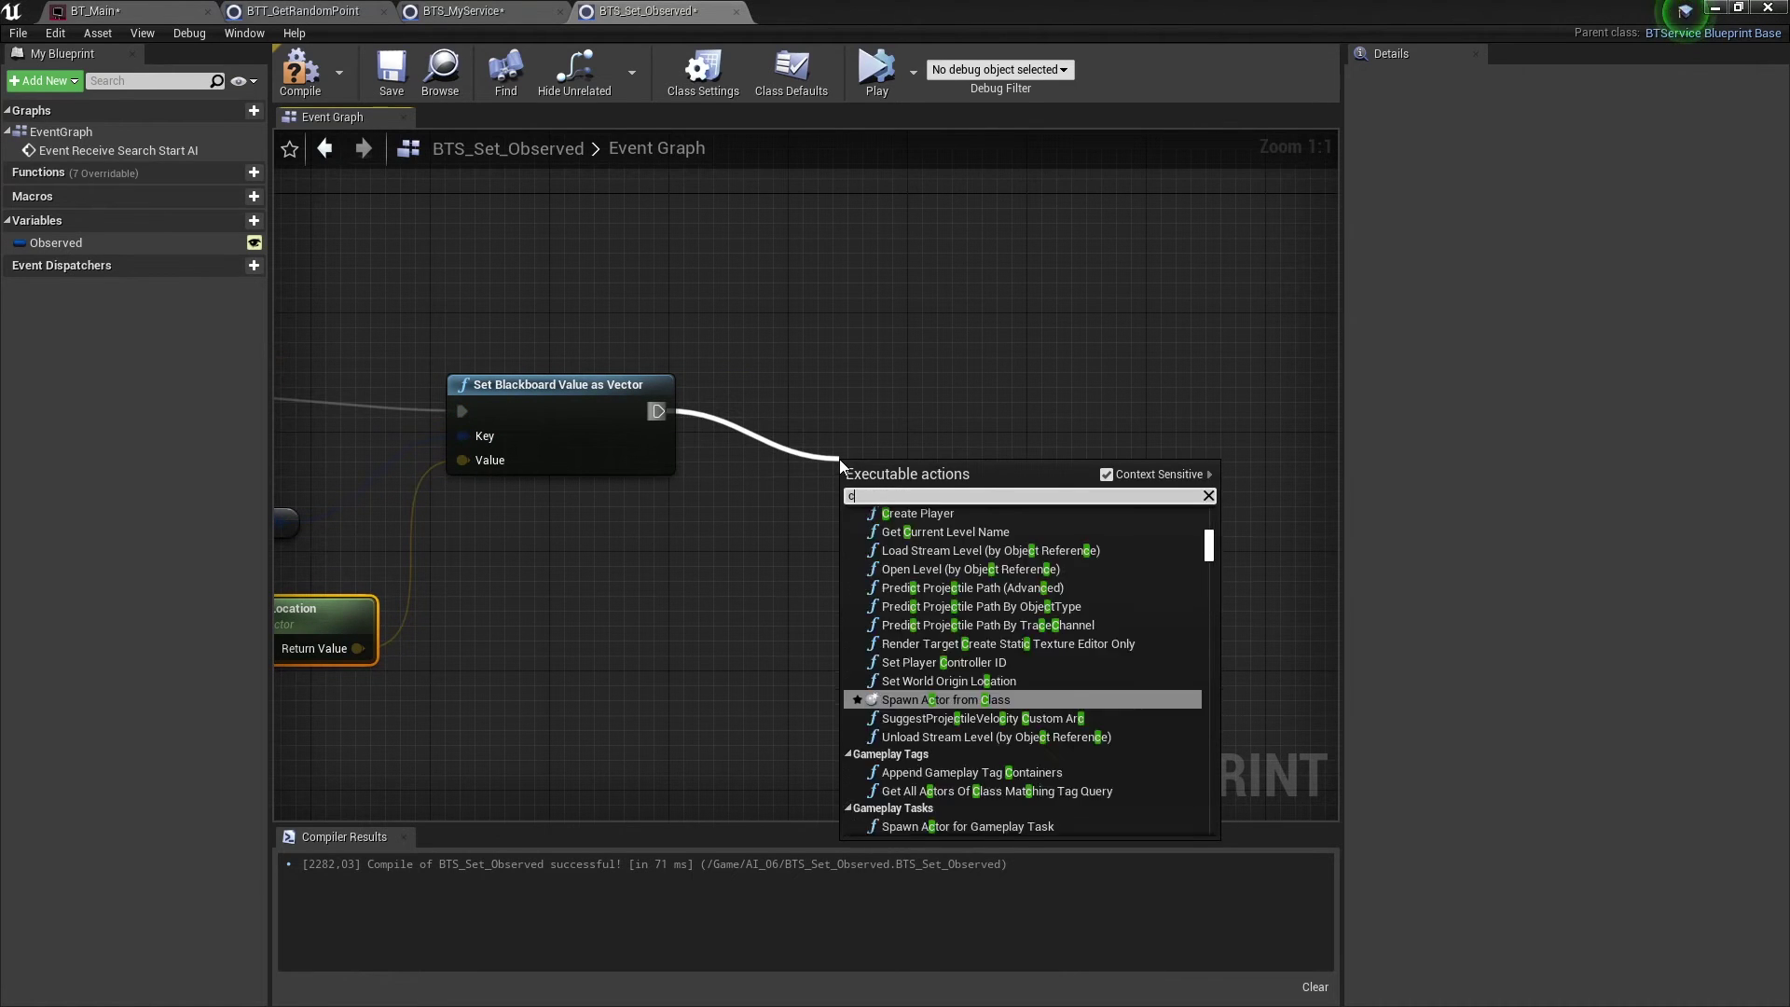
pyautogui.click(942, 550)
pyautogui.moveTo(949, 484); pyautogui.dragTo(1010, 365)
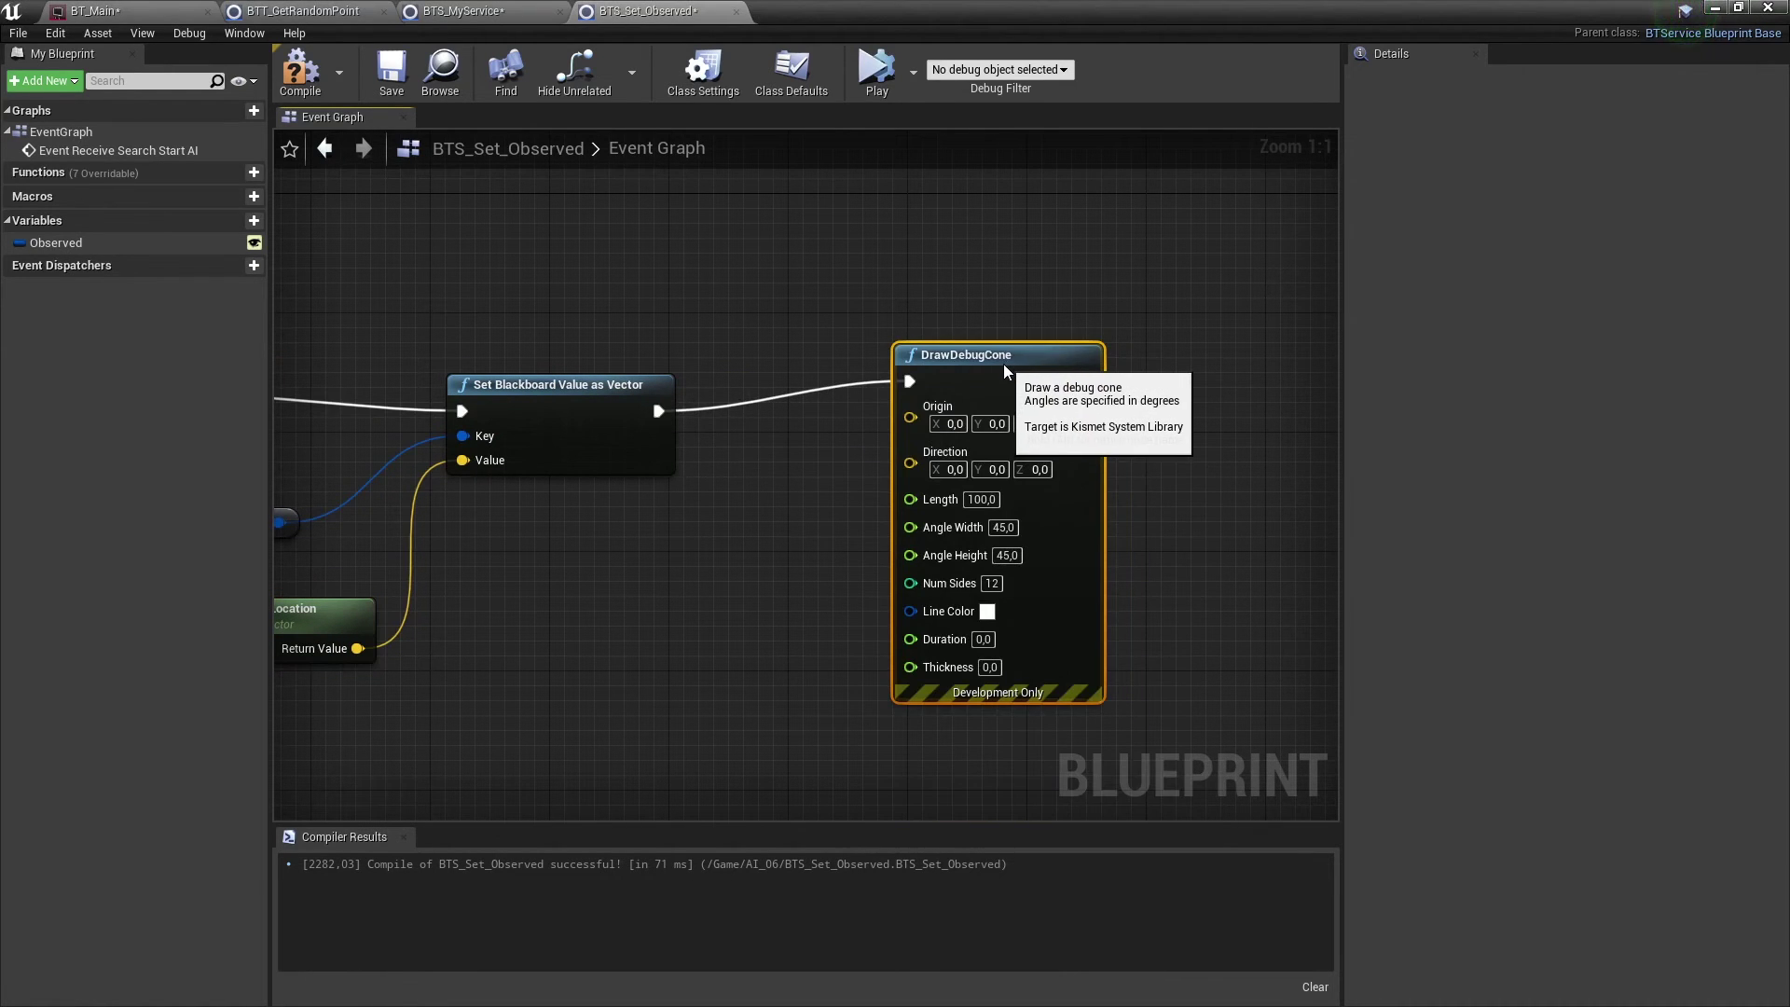
pyautogui.moveTo(793, 498); pyautogui.dragTo(1211, 483, button='right')
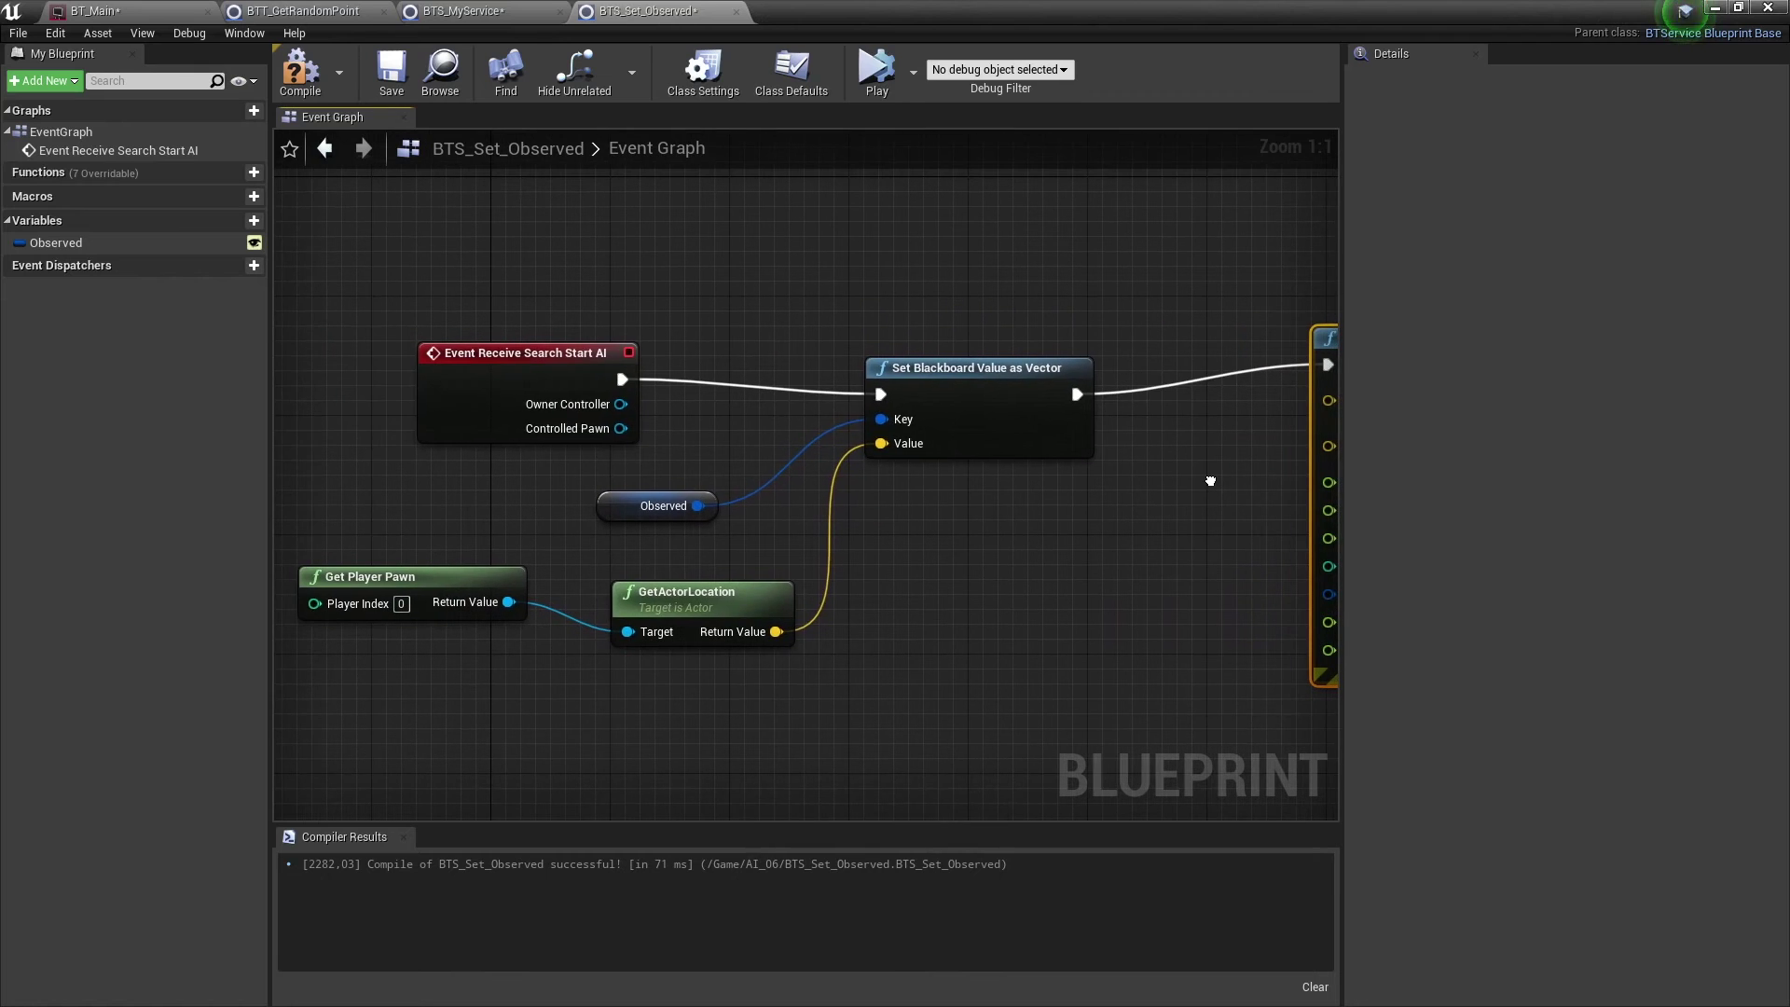
pyautogui.moveTo(620, 428); pyautogui.dragTo(977, 580)
pyautogui.write('getactor')
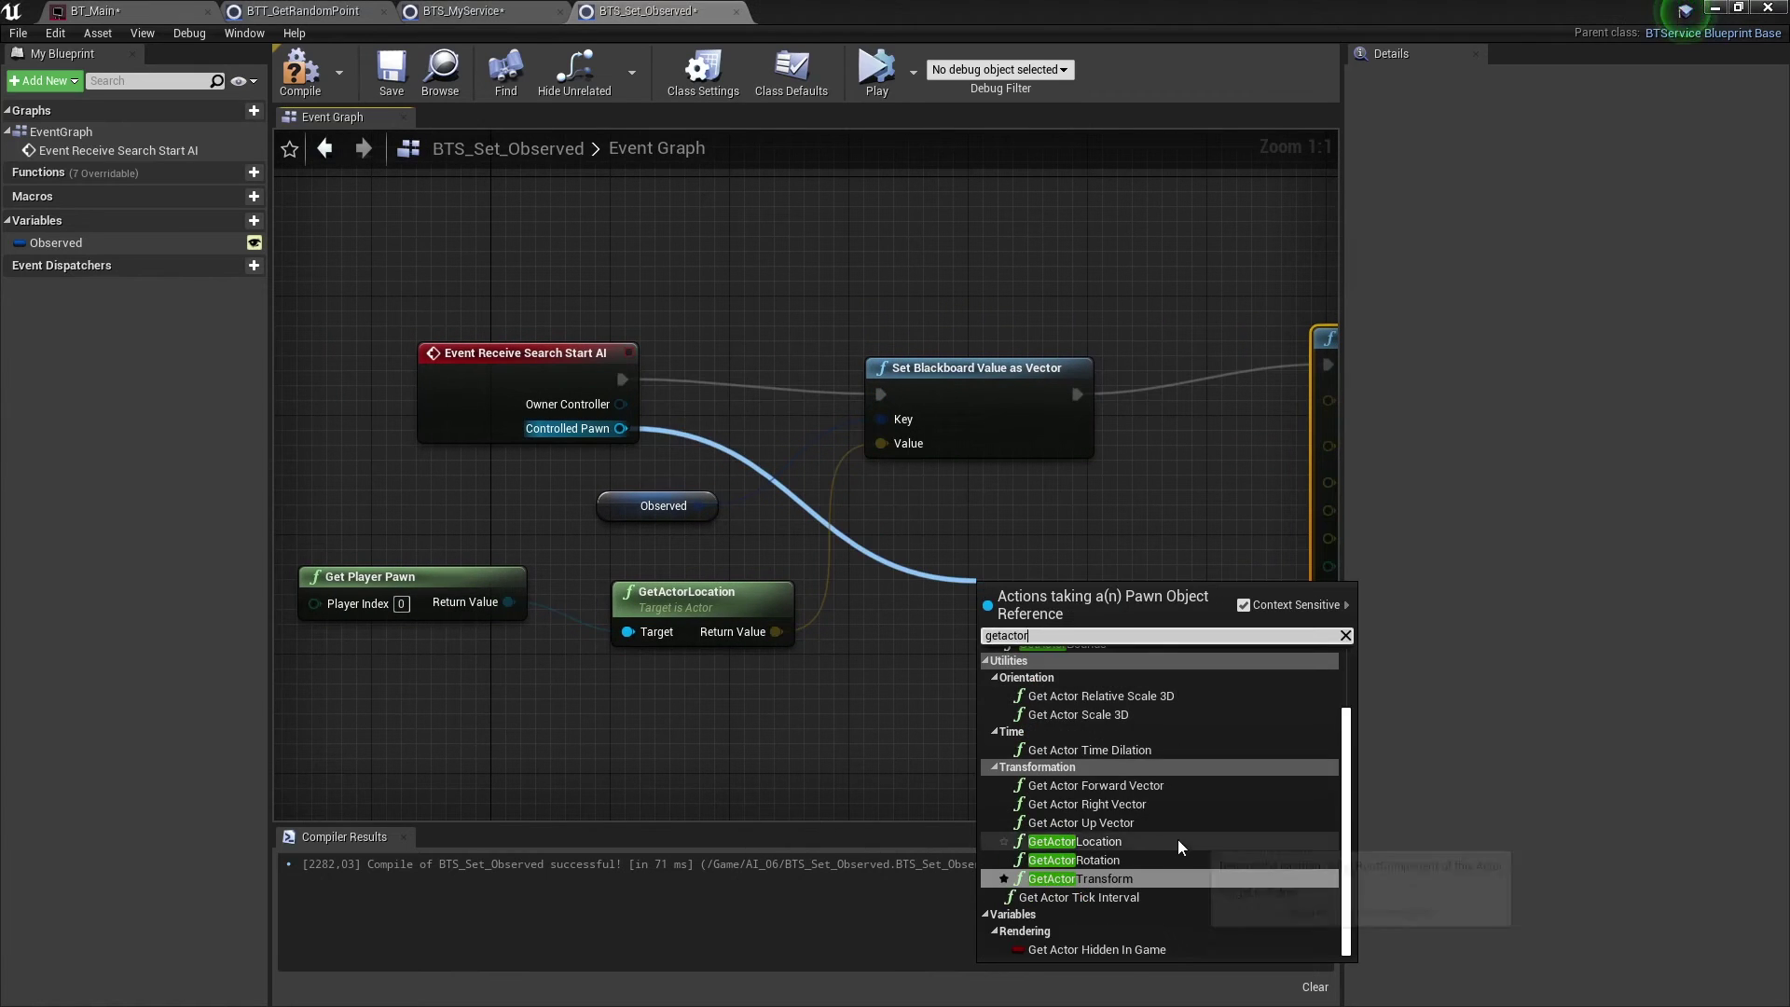
pyautogui.click(1075, 841)
pyautogui.moveTo(1072, 746); pyautogui.dragTo(959, 779, button='right')
pyautogui.moveTo(947, 624); pyautogui.dragTo(946, 537)
pyautogui.moveTo(1036, 575); pyautogui.dragTo(1217, 433)
pyautogui.moveTo(1212, 447)
pyautogui.mouseDown(button='right')
pyautogui.moveTo(1021, 448)
pyautogui.moveTo(1054, 475)
pyautogui.moveTo(1139, 453)
pyautogui.mouseUp(button='right')
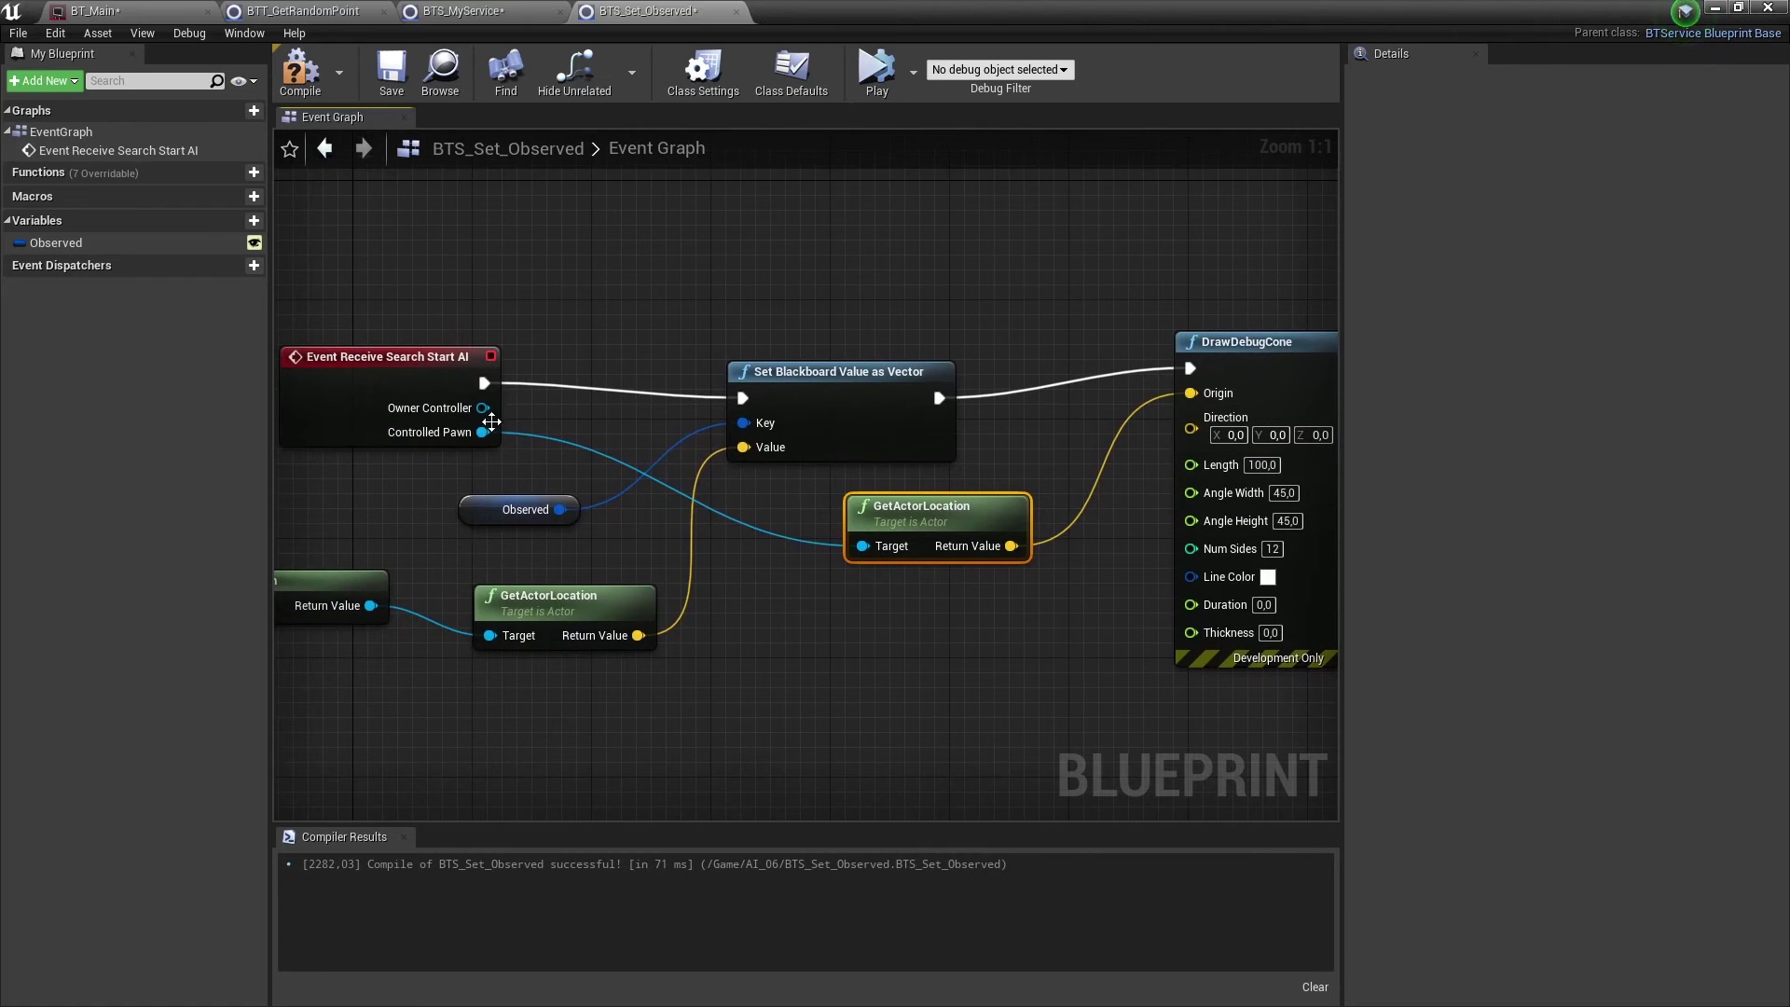
# Wire the controlled pawn's Get Actor Forward Vector into the cone's Direction
pyautogui.moveTo(482, 432); pyautogui.dragTo(854, 670)
pyautogui.write('forward')
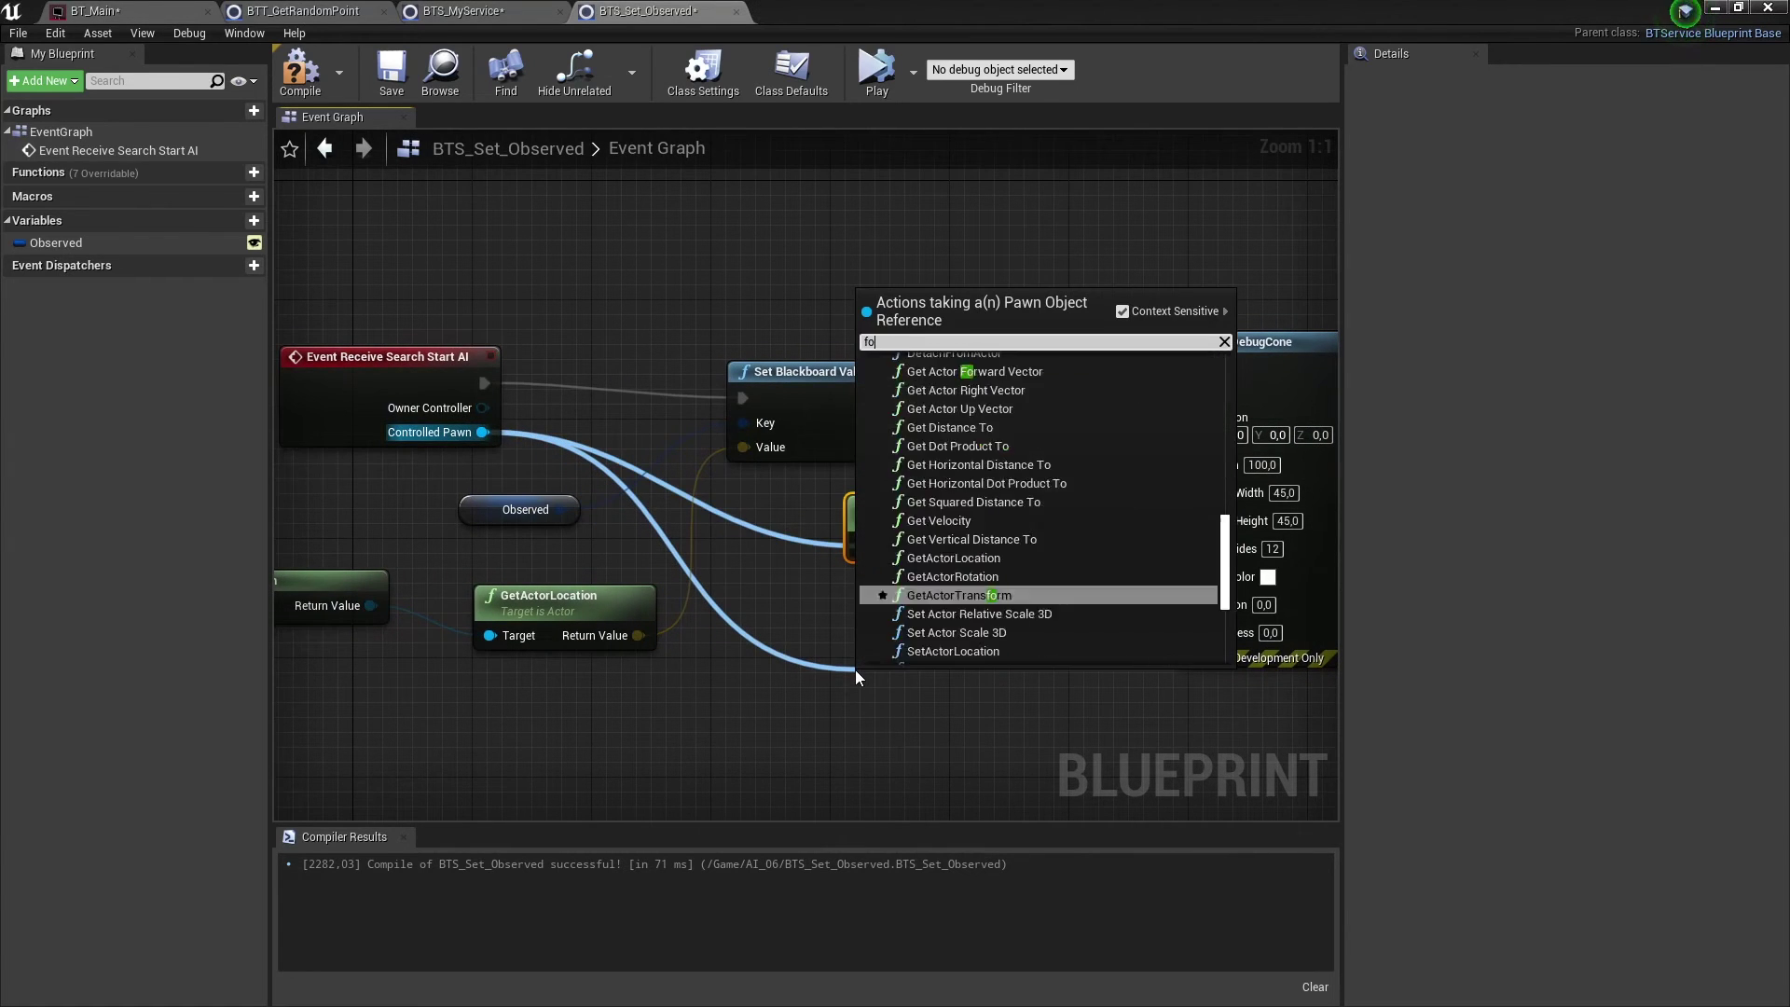
pyautogui.click(1017, 396)
pyautogui.moveTo(963, 659)
pyautogui.mouseDown()
pyautogui.moveTo(962, 611)
pyautogui.moveTo(1190, 417)
pyautogui.mouseUp()
pyautogui.moveTo(1143, 468); pyautogui.dragTo(865, 477, button='right')
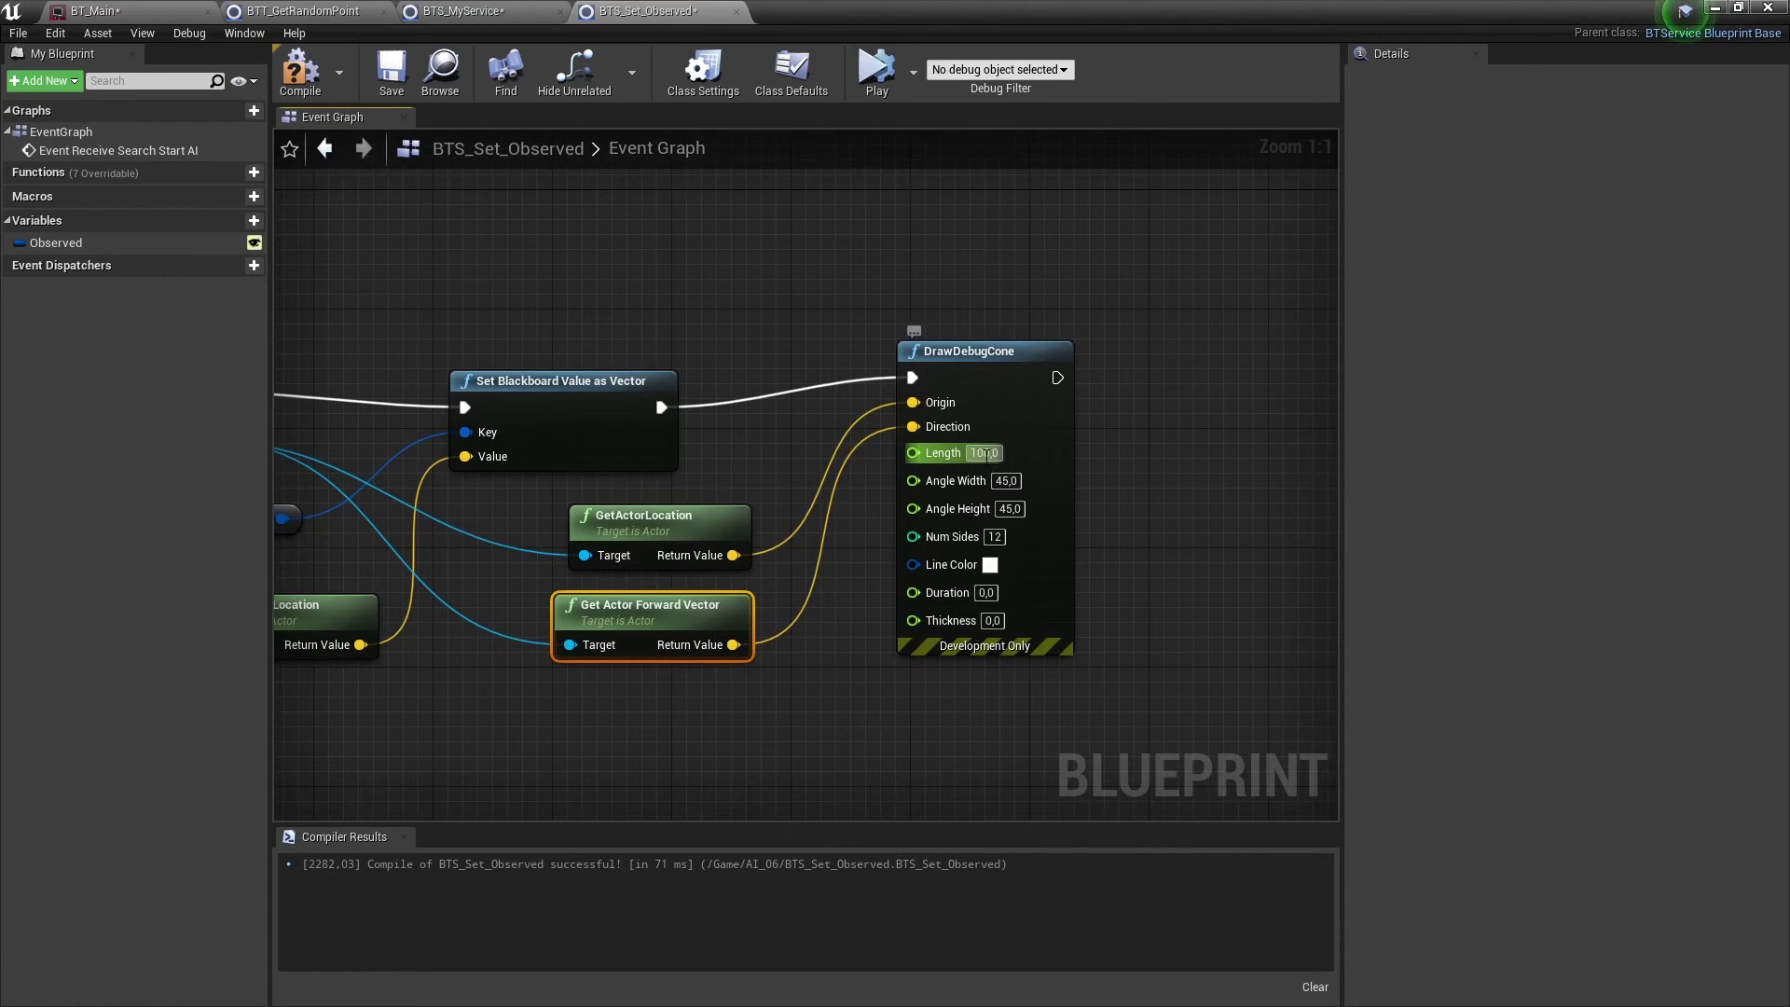
# Set the debug cone's Length to 2000, Angle Height to 0, and Duration to 0.1
pyautogui.click(985, 454)
pyautogui.write('200')
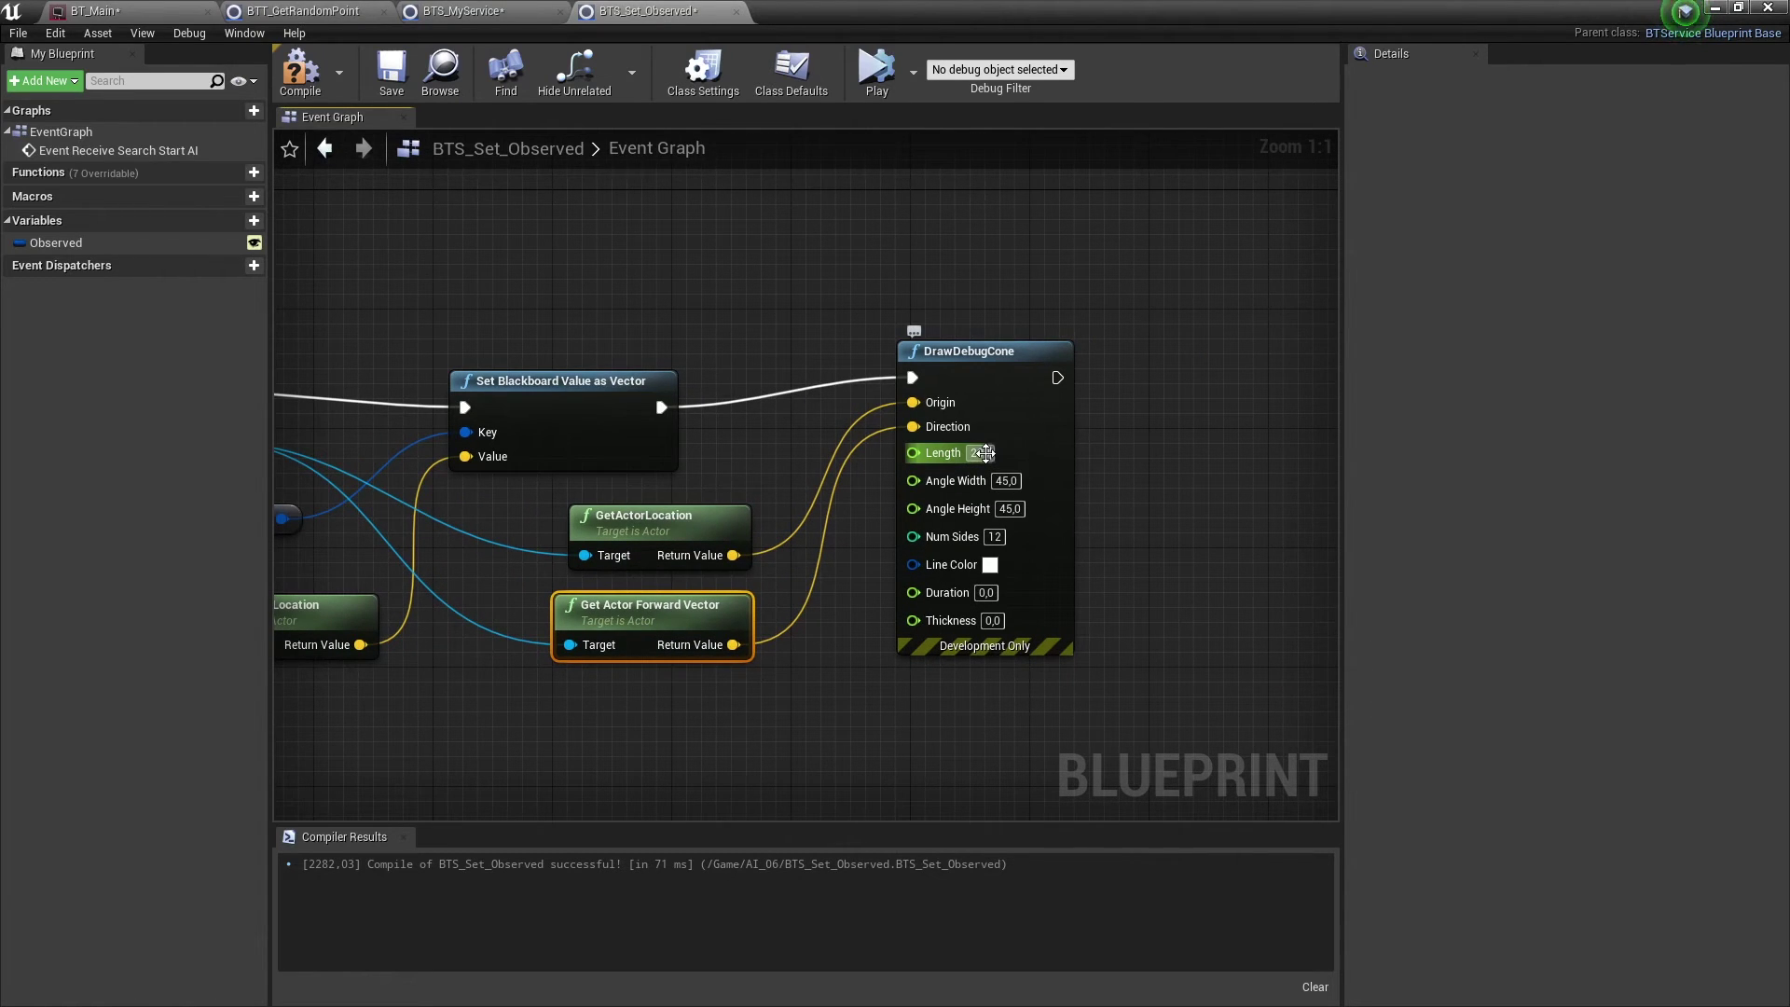
pyautogui.click(1009, 482)
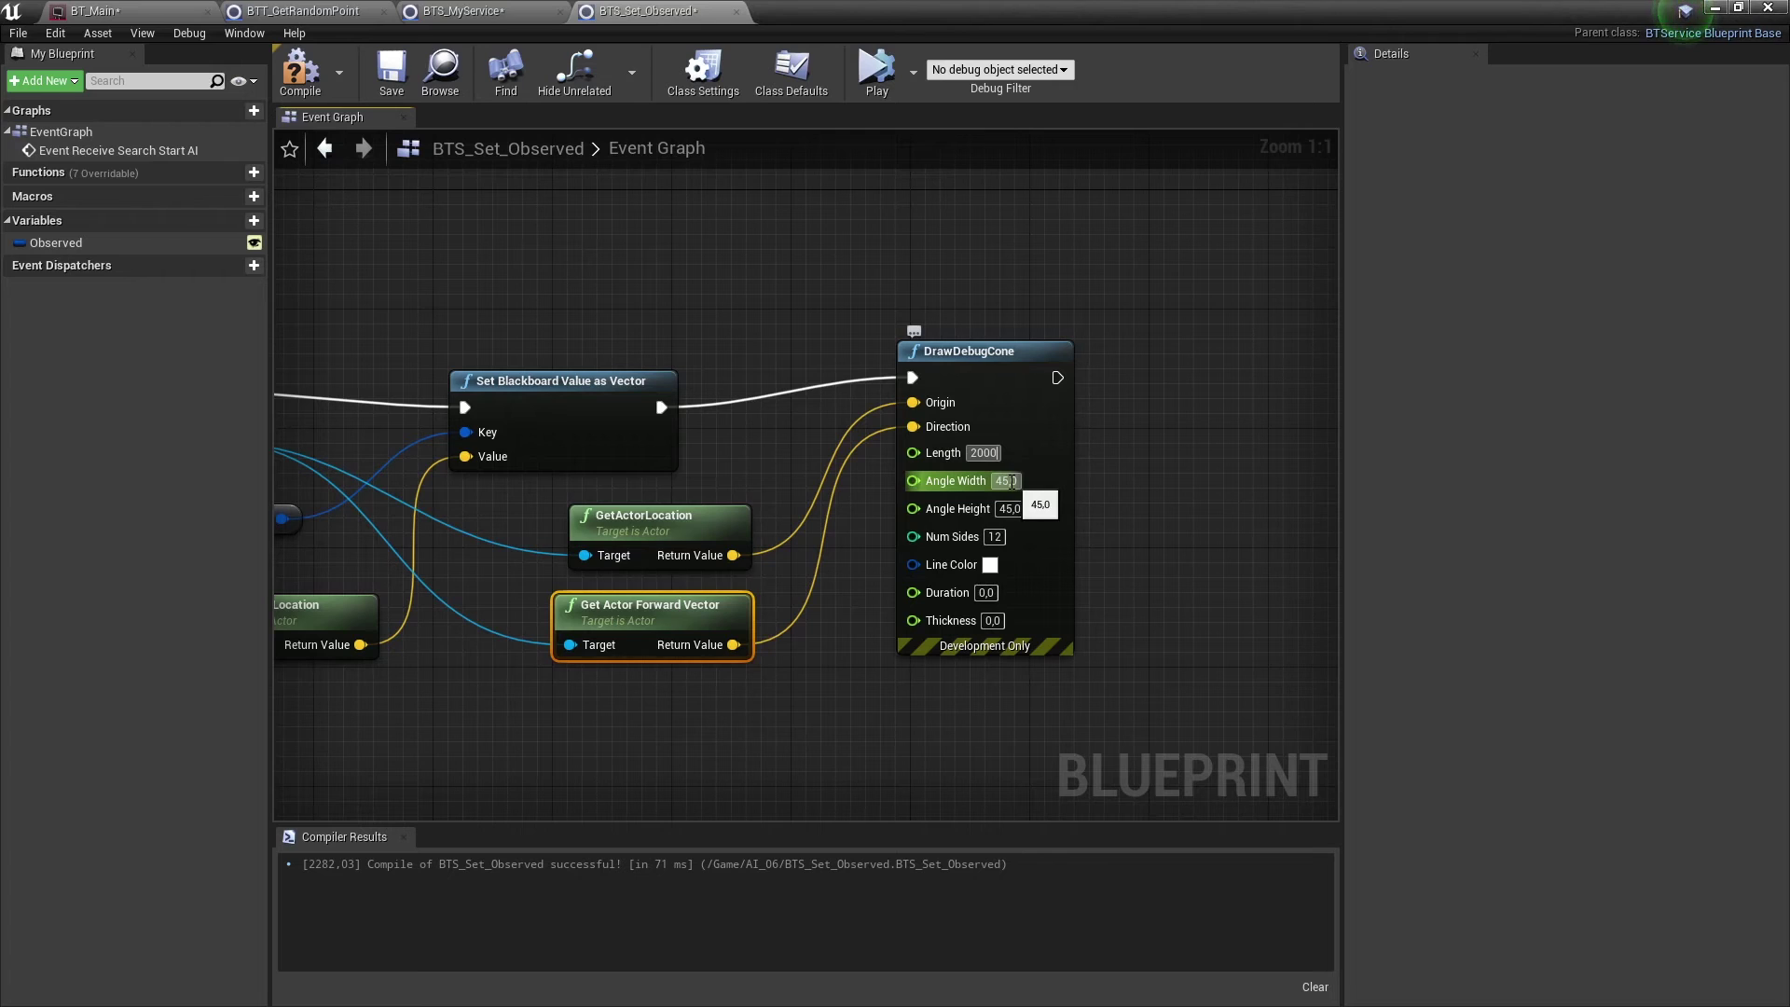
pyautogui.click(1011, 509)
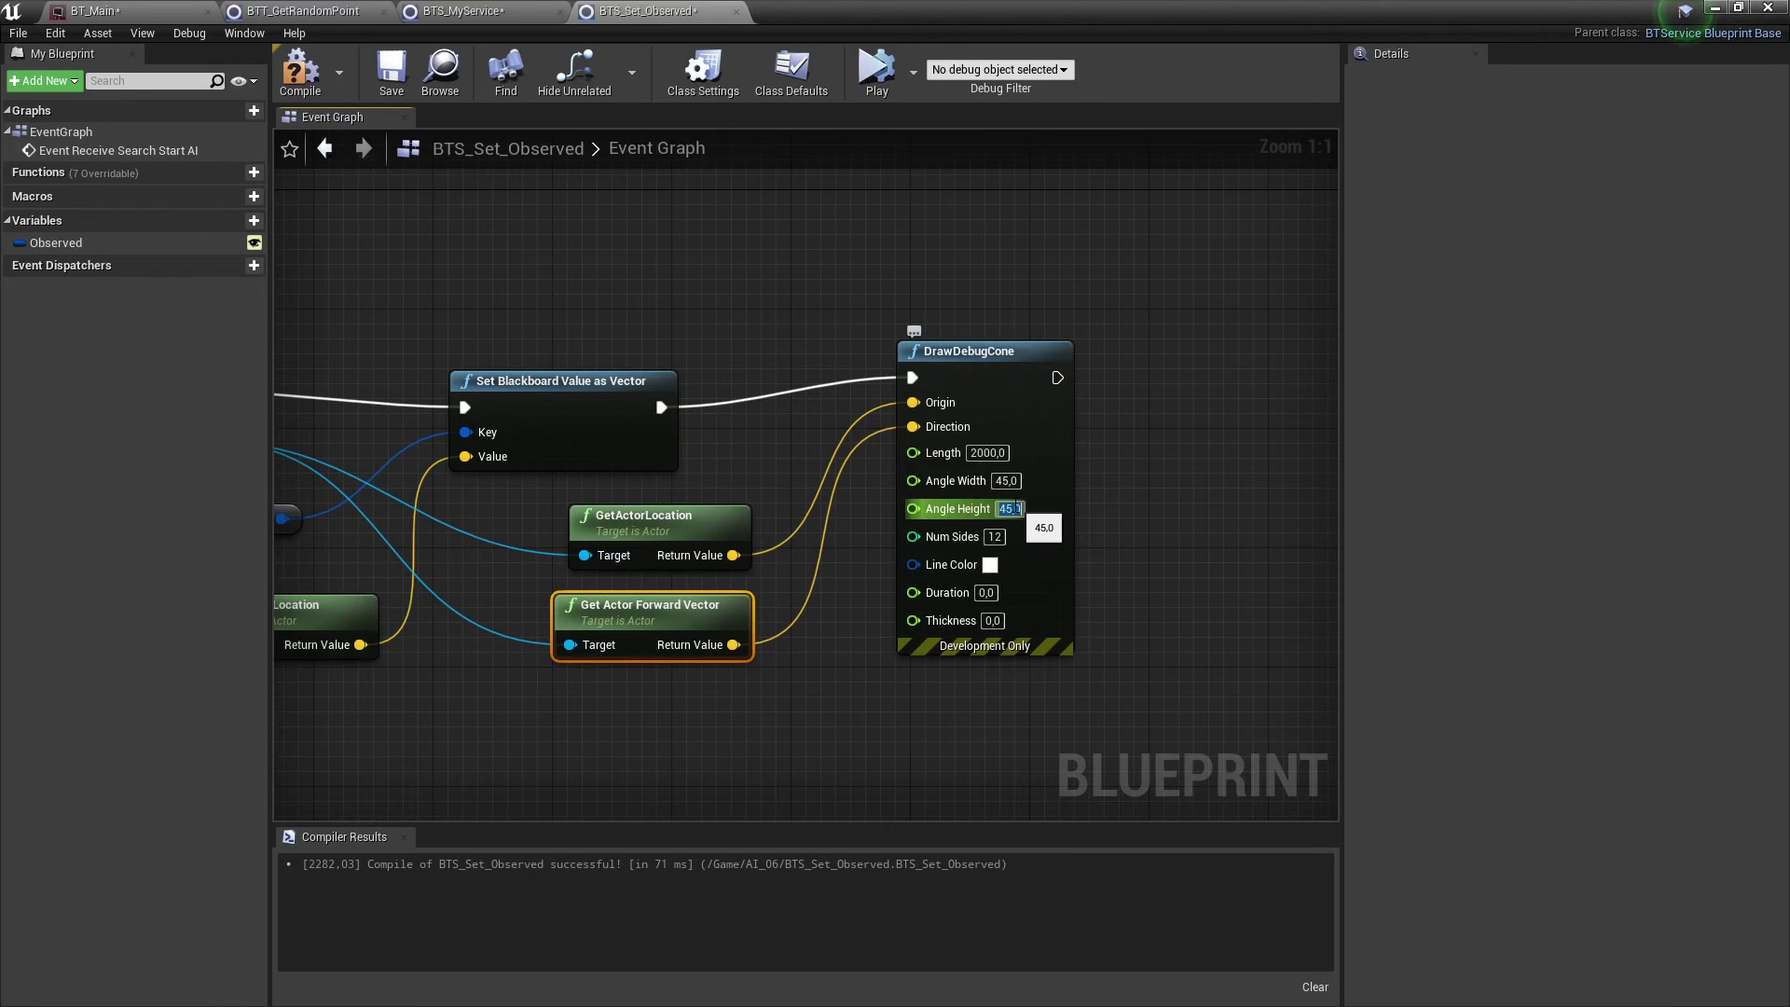
pyautogui.write('0')
pyautogui.press('Return')
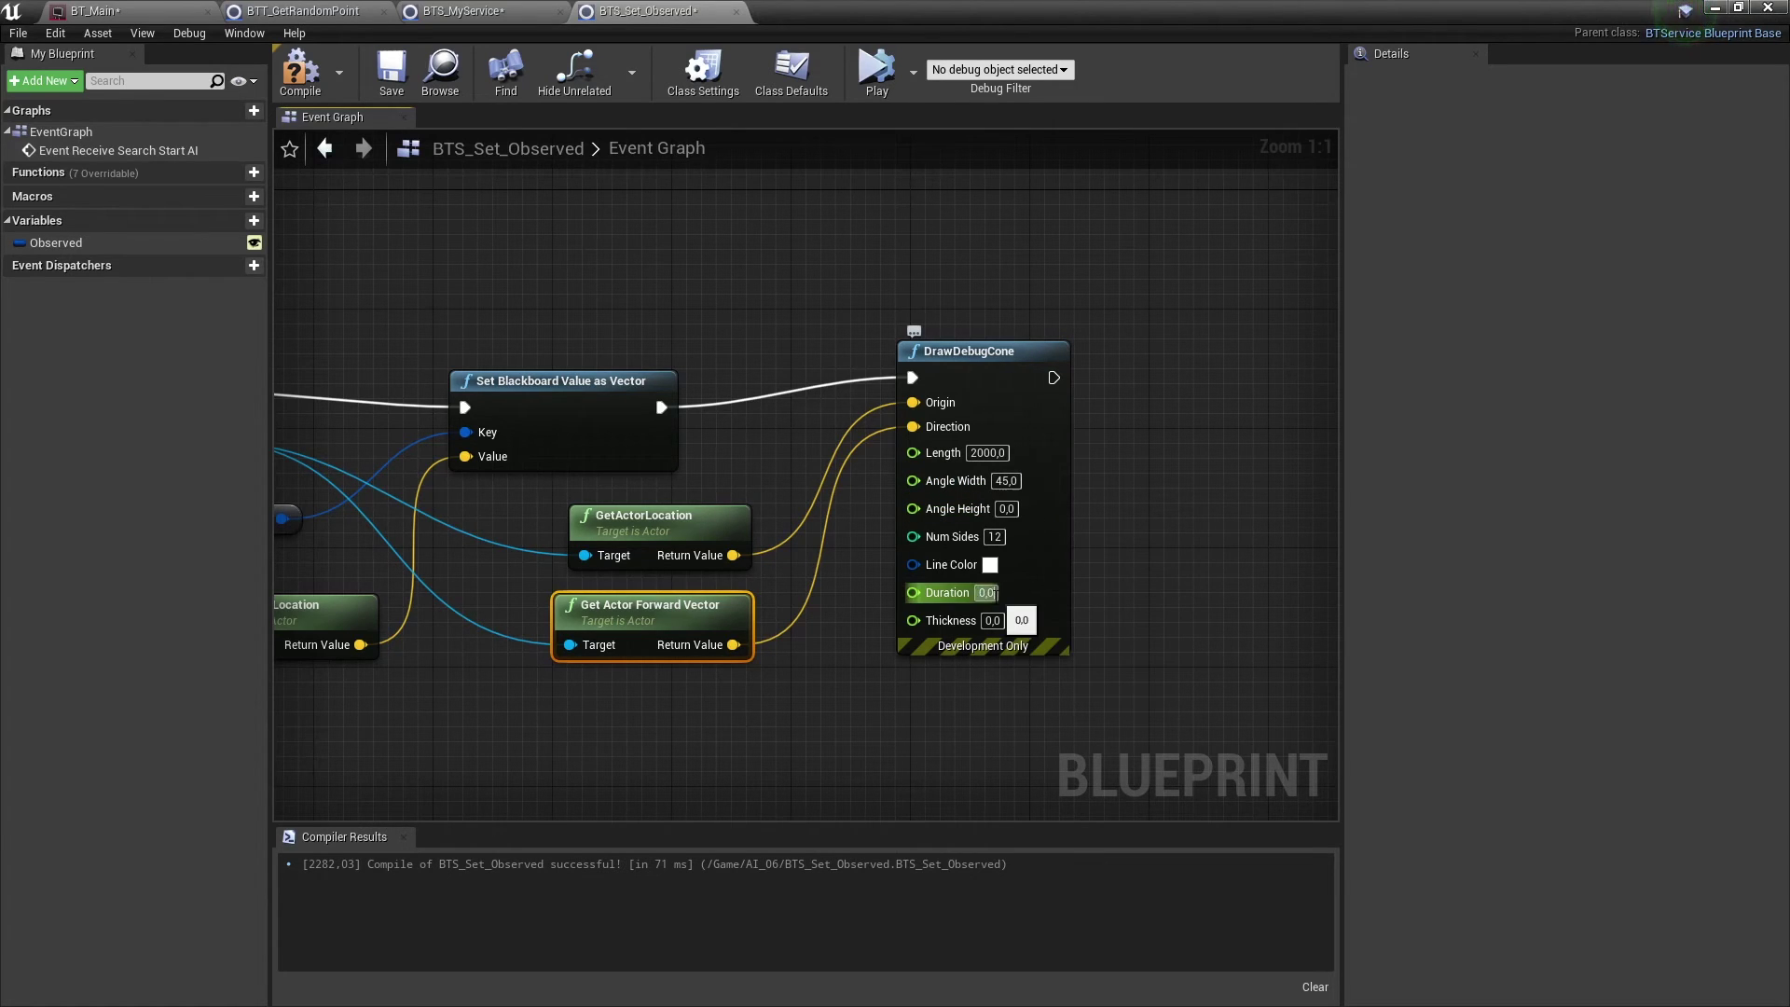
pyautogui.write('0,1')
pyautogui.press('Return')
# Add a Print String after the cone showing the player pawn's display name, then compile
pyautogui.moveTo(1160, 450); pyautogui.dragTo(878, 417, button='right')
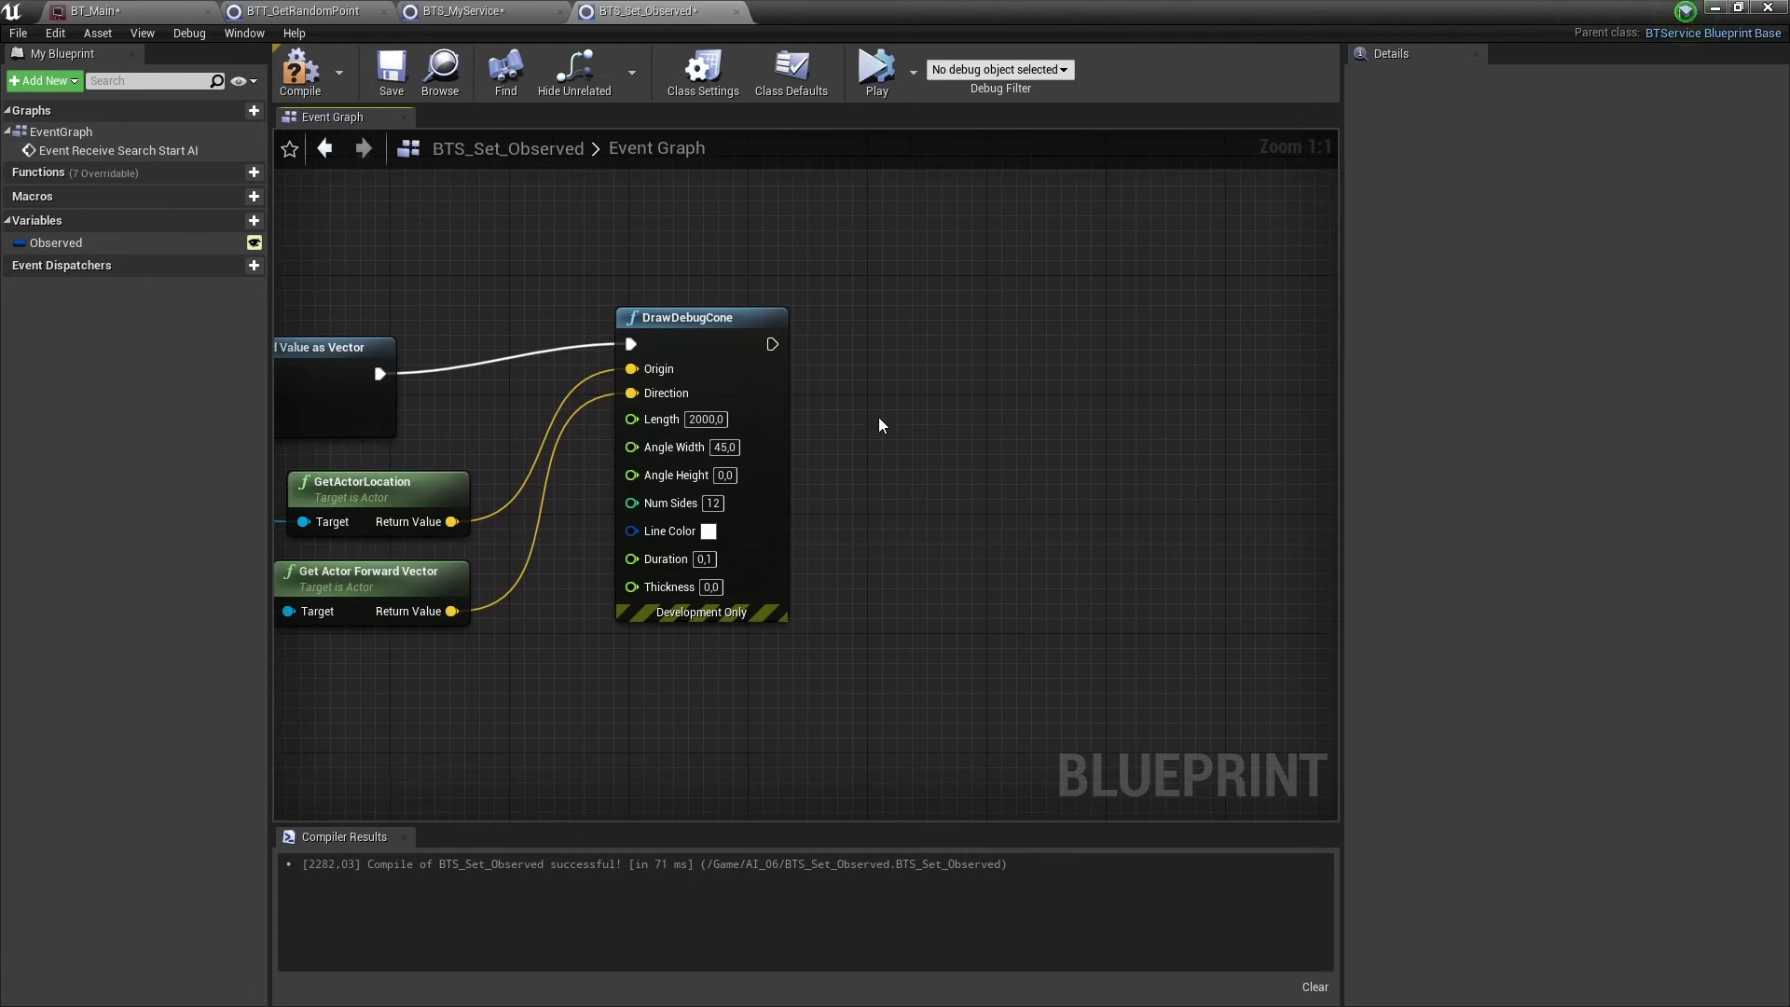
pyautogui.moveTo(772, 345); pyautogui.dragTo(994, 434)
pyautogui.write('printstr')
pyautogui.press('Return')
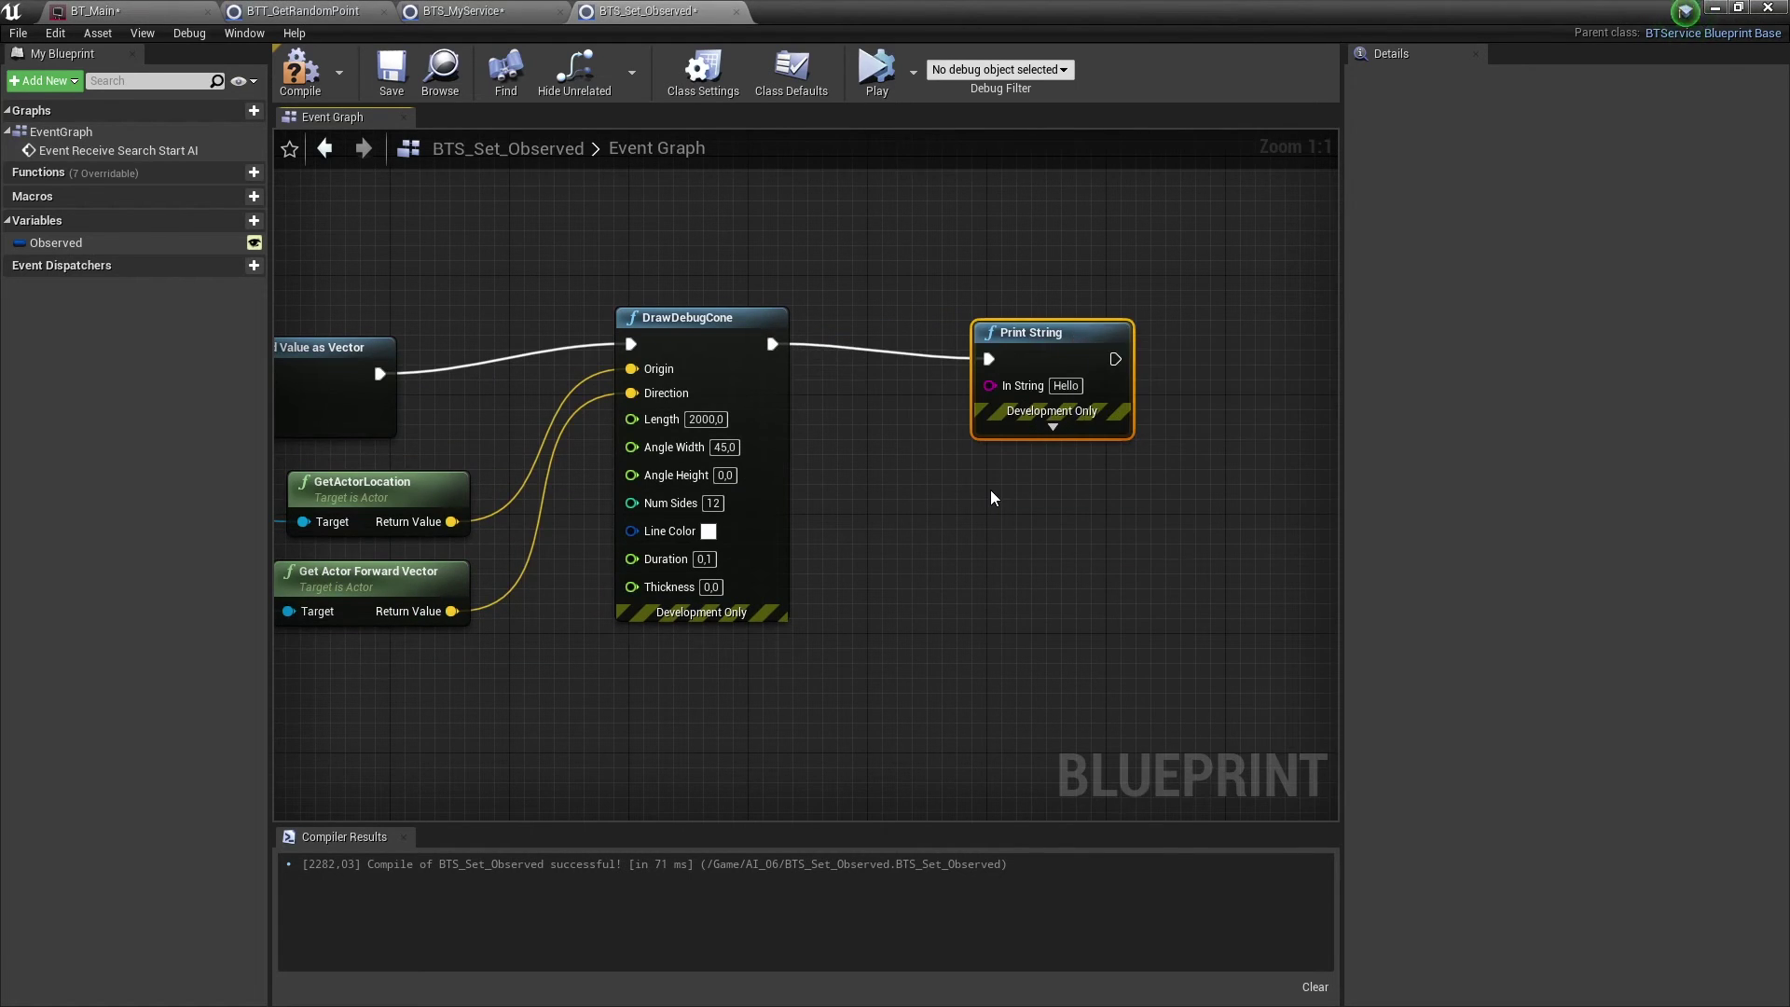
pyautogui.scroll(-2, 1093, 487)
pyautogui.moveTo(1092, 486); pyautogui.dragTo(1296, 475, button='right')
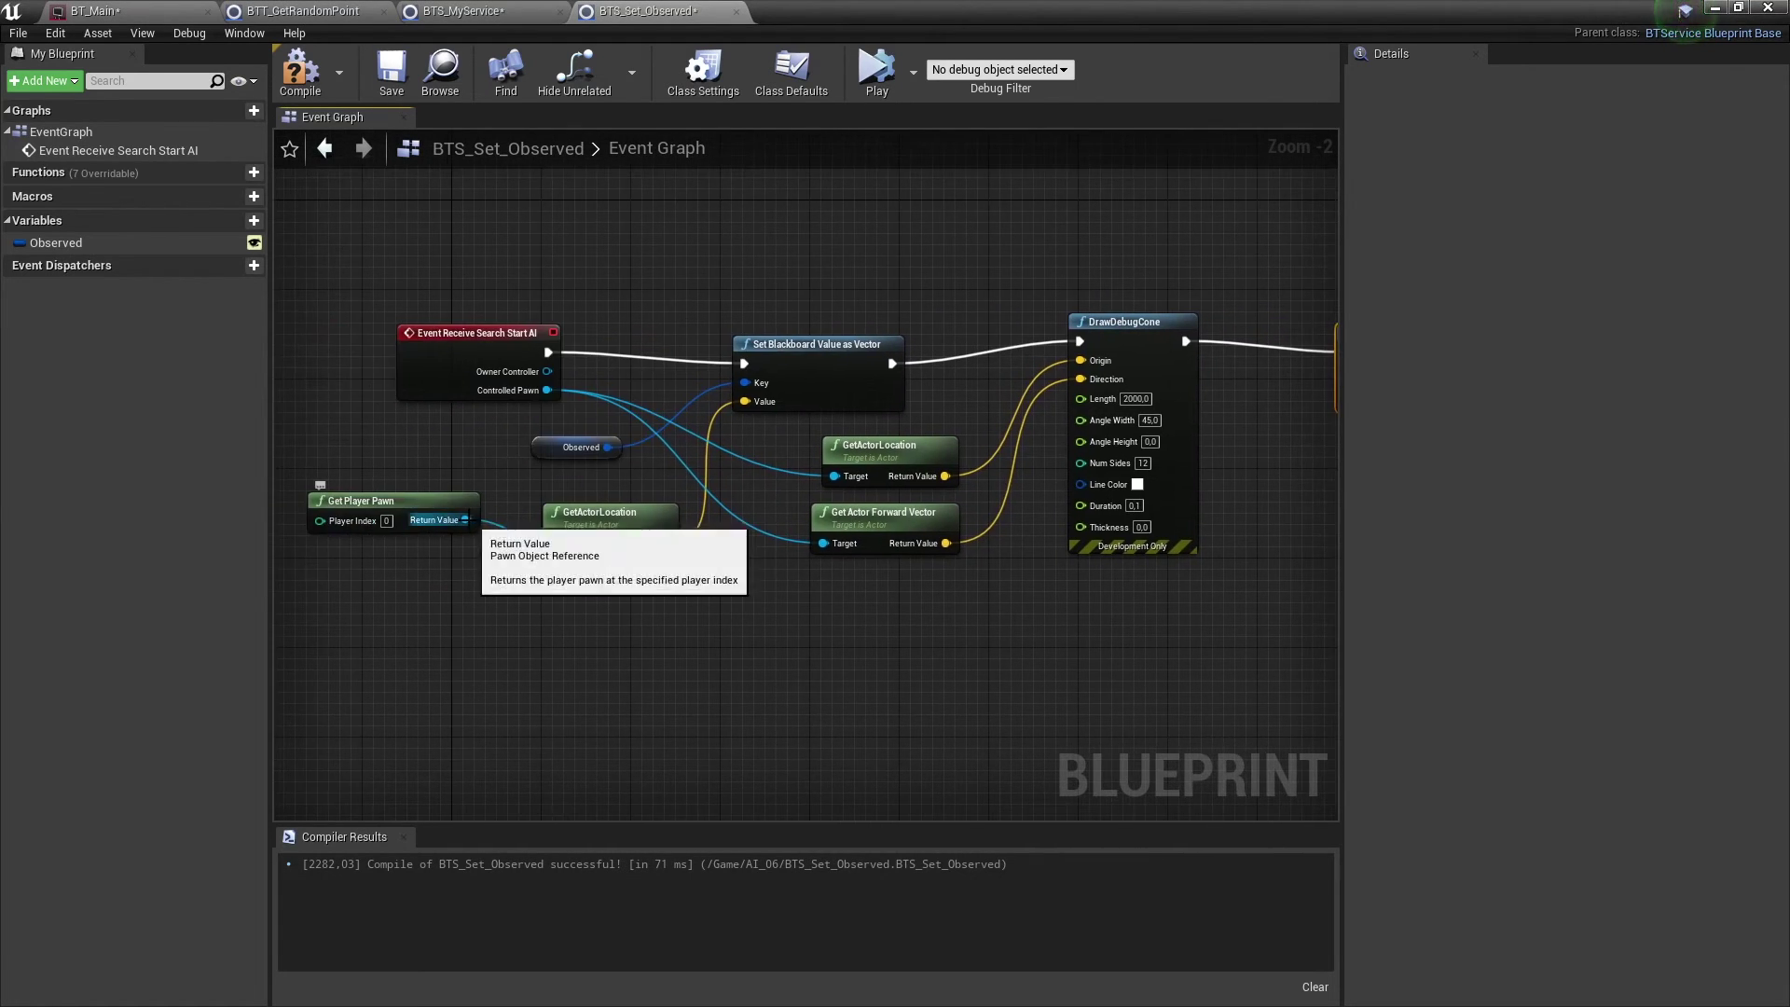
pyautogui.moveTo(450, 515)
pyautogui.mouseDown()
pyautogui.moveTo(1177, 410)
pyautogui.moveTo(1200, 373)
pyautogui.mouseUp()
pyautogui.scroll(-1, 1169, 497)
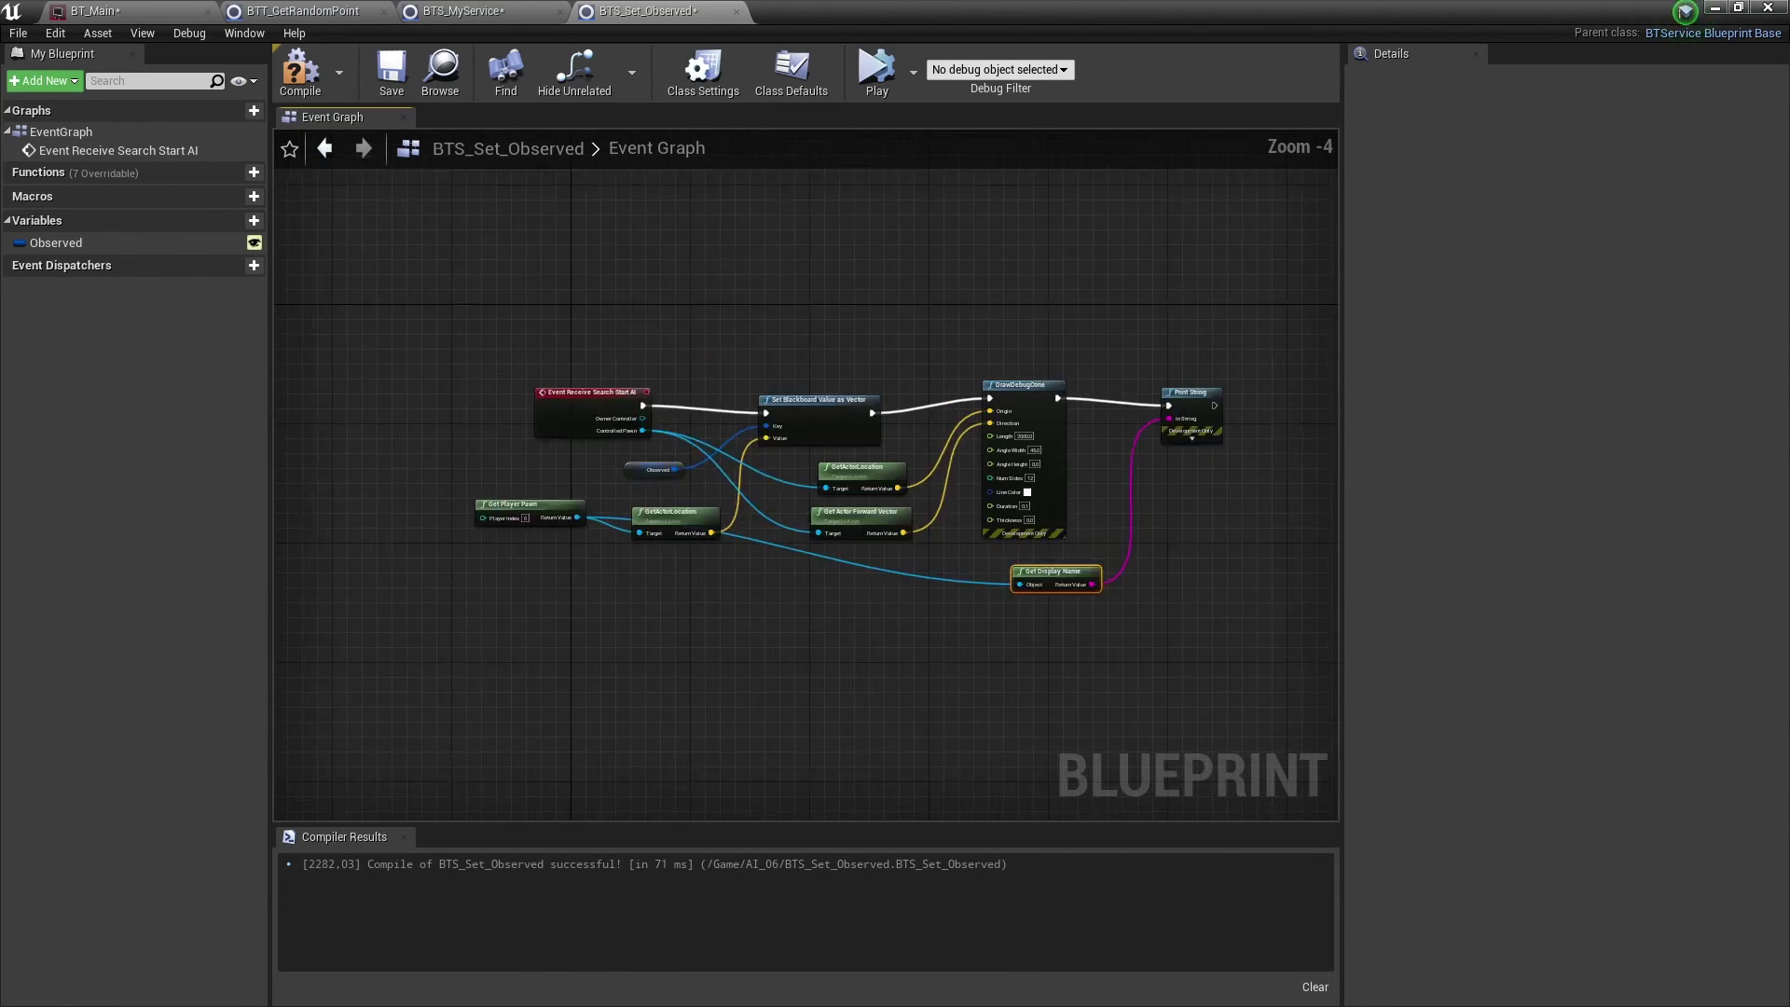
pyautogui.click(300, 70)
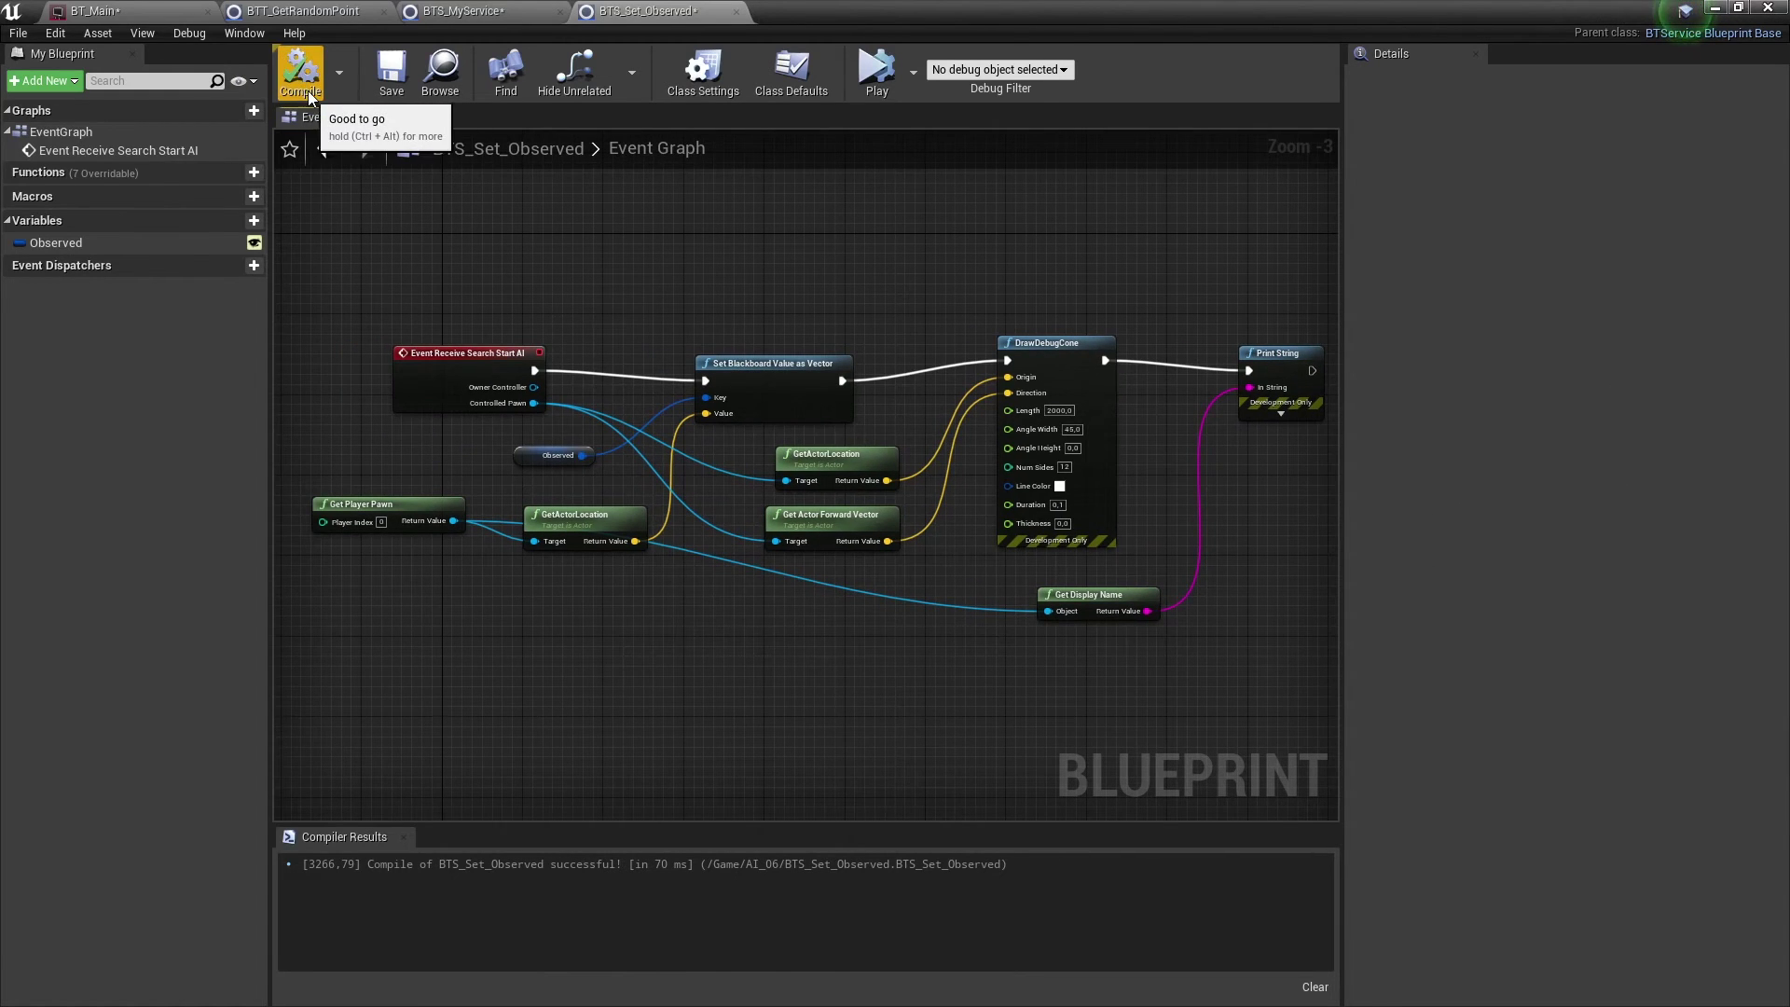
pyautogui.click(155, 11)
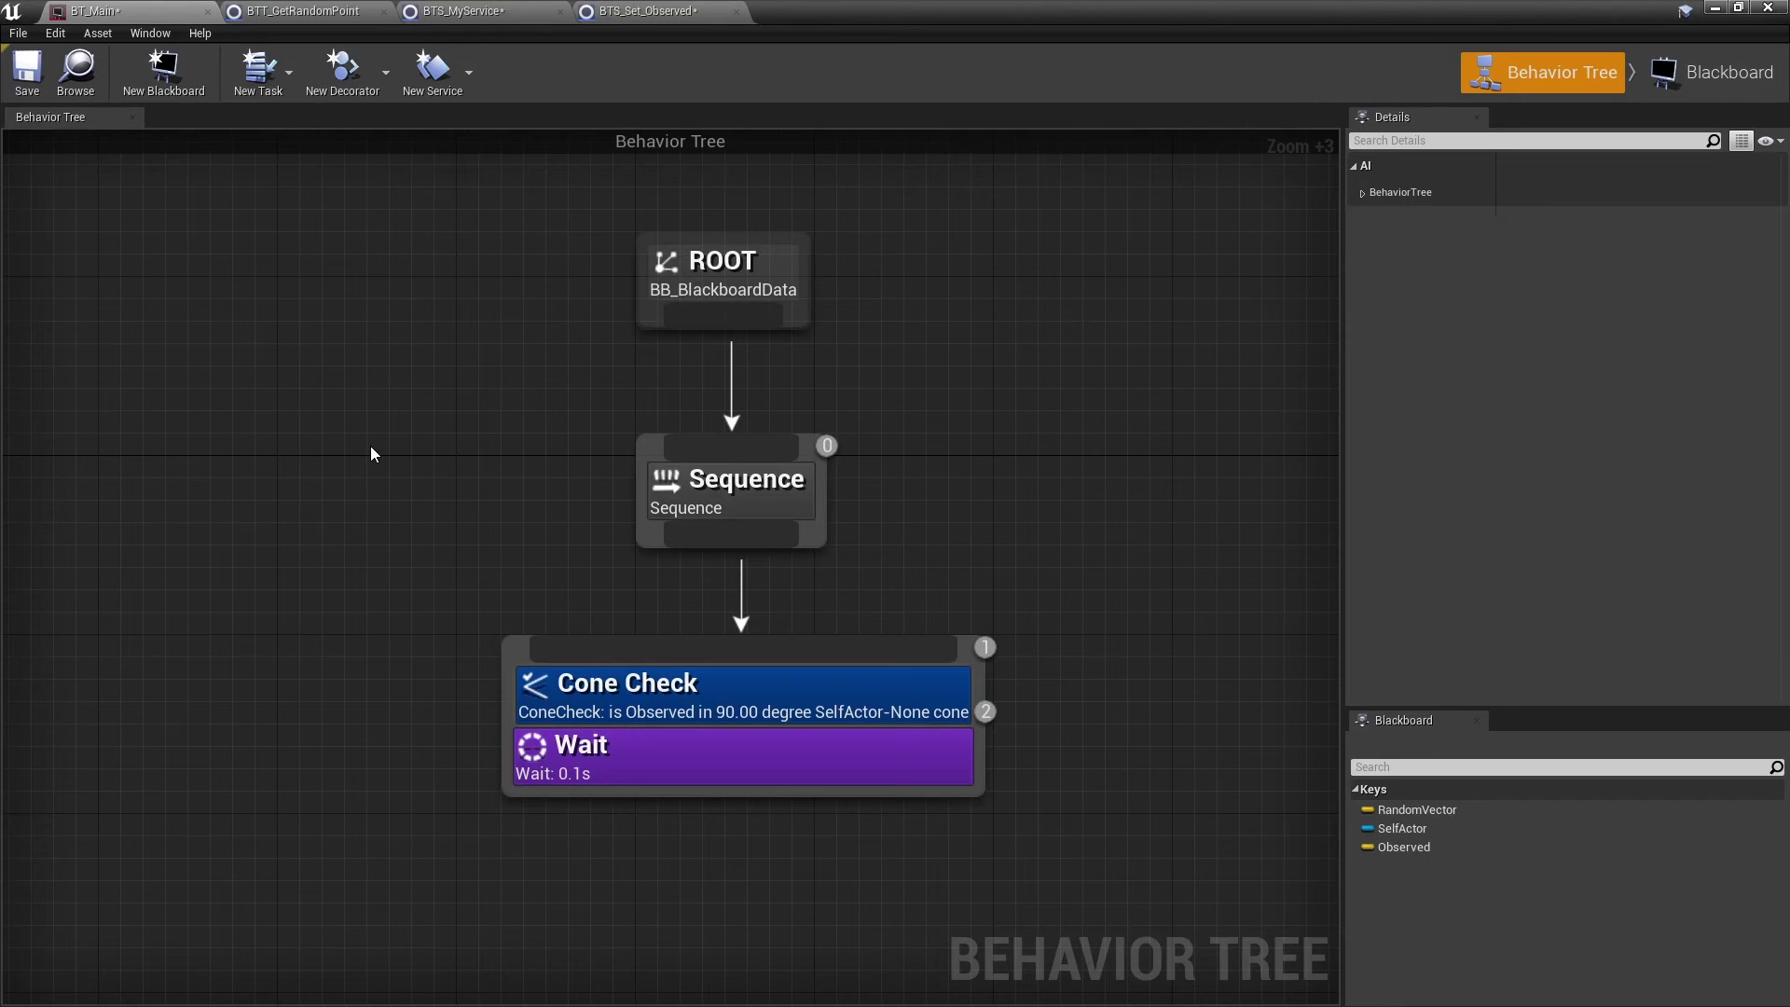
# Add the BTS_Set_Observed service to the Sequence node, choosing Observed for its Observed key
pyautogui.rightClick(731, 494)
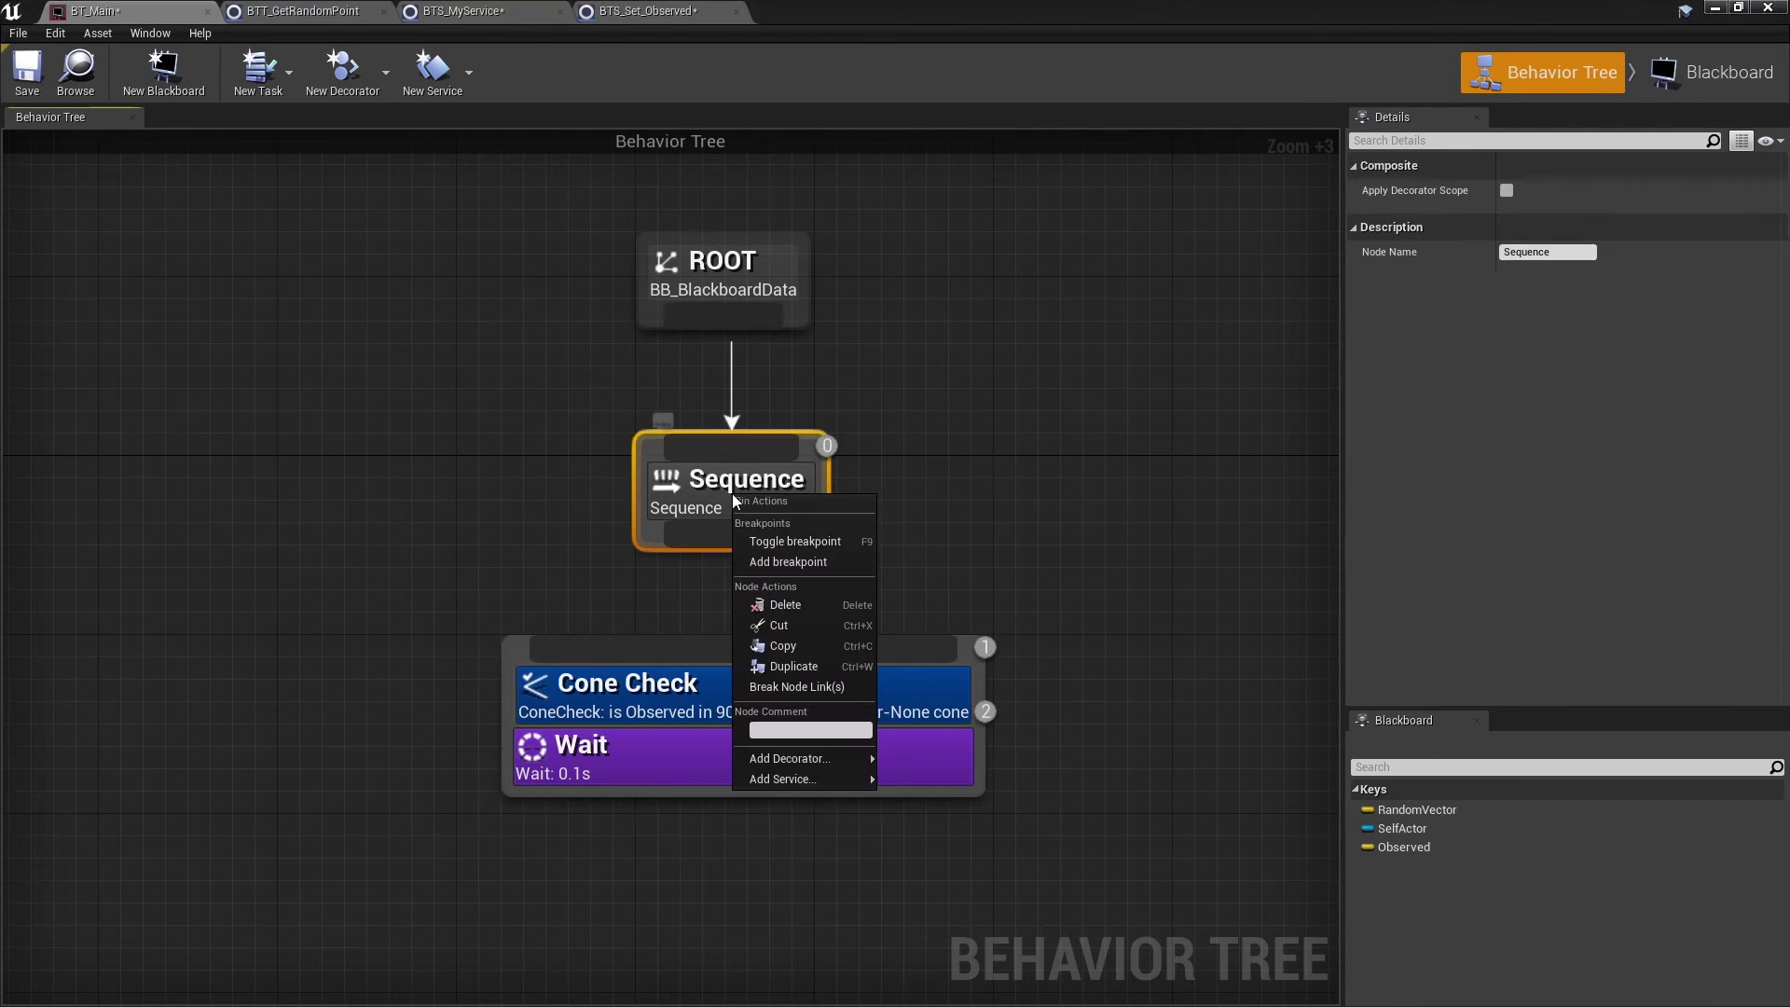
pyautogui.moveTo(826, 788)
pyautogui.click(988, 820)
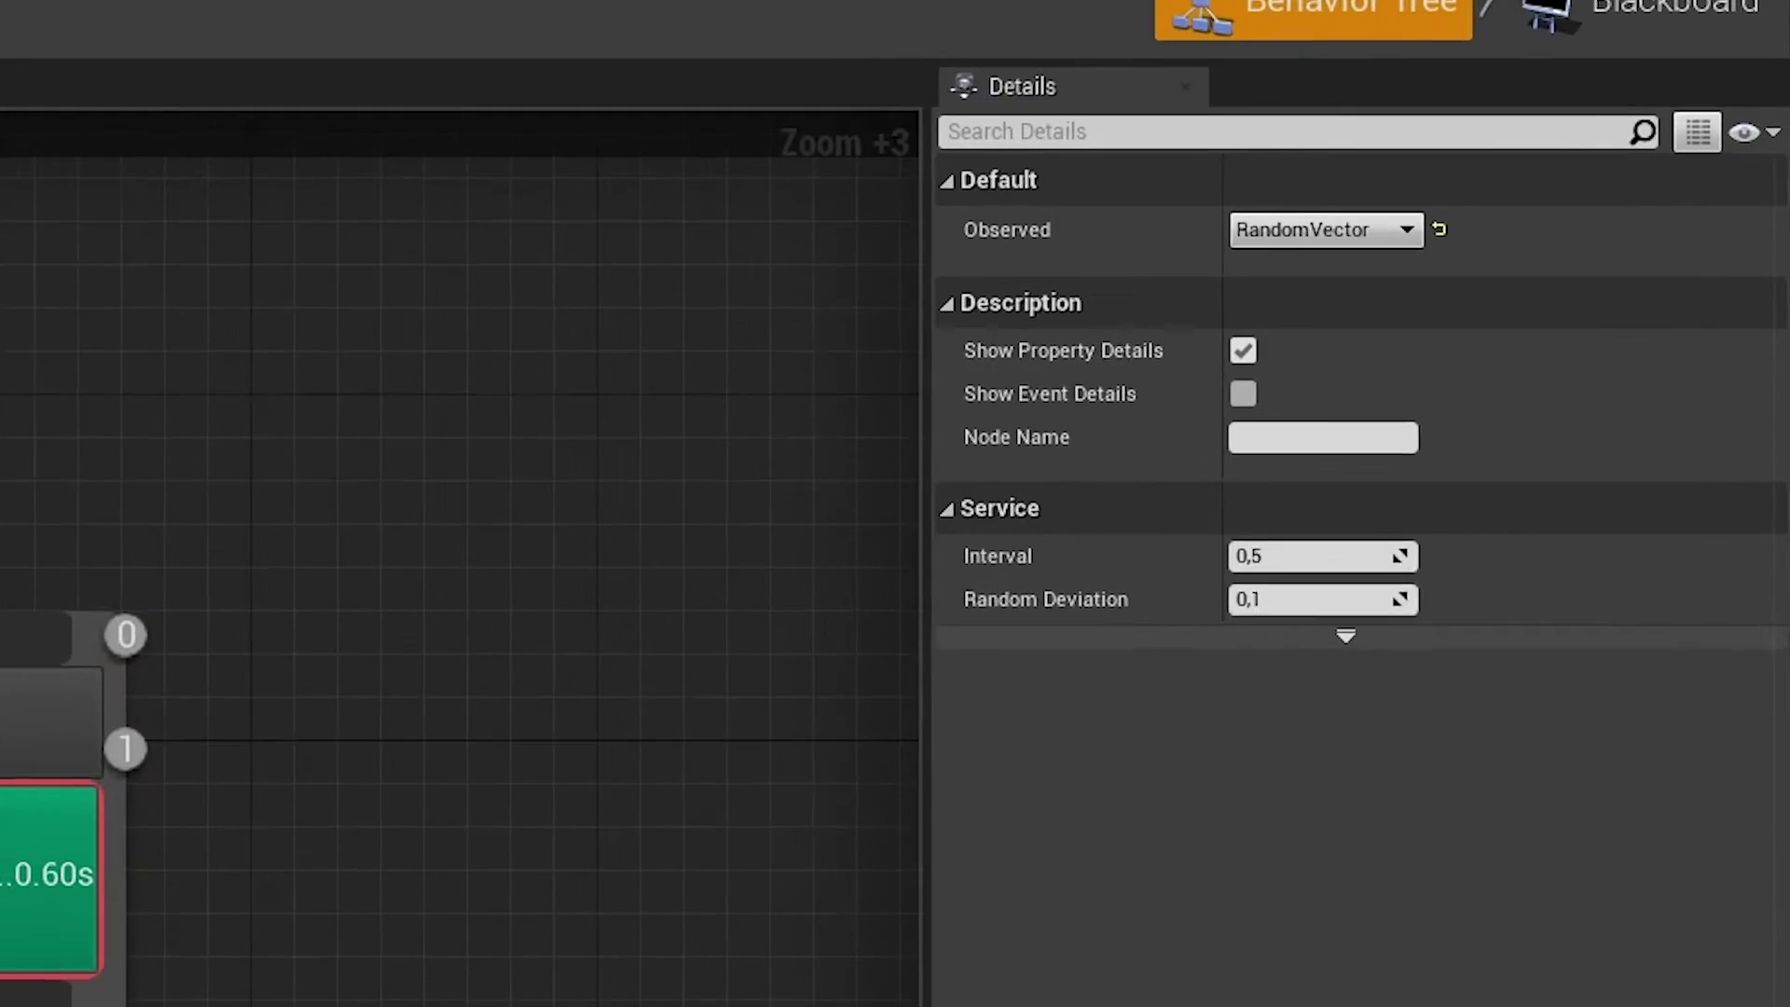
pyautogui.click(1591, 190)
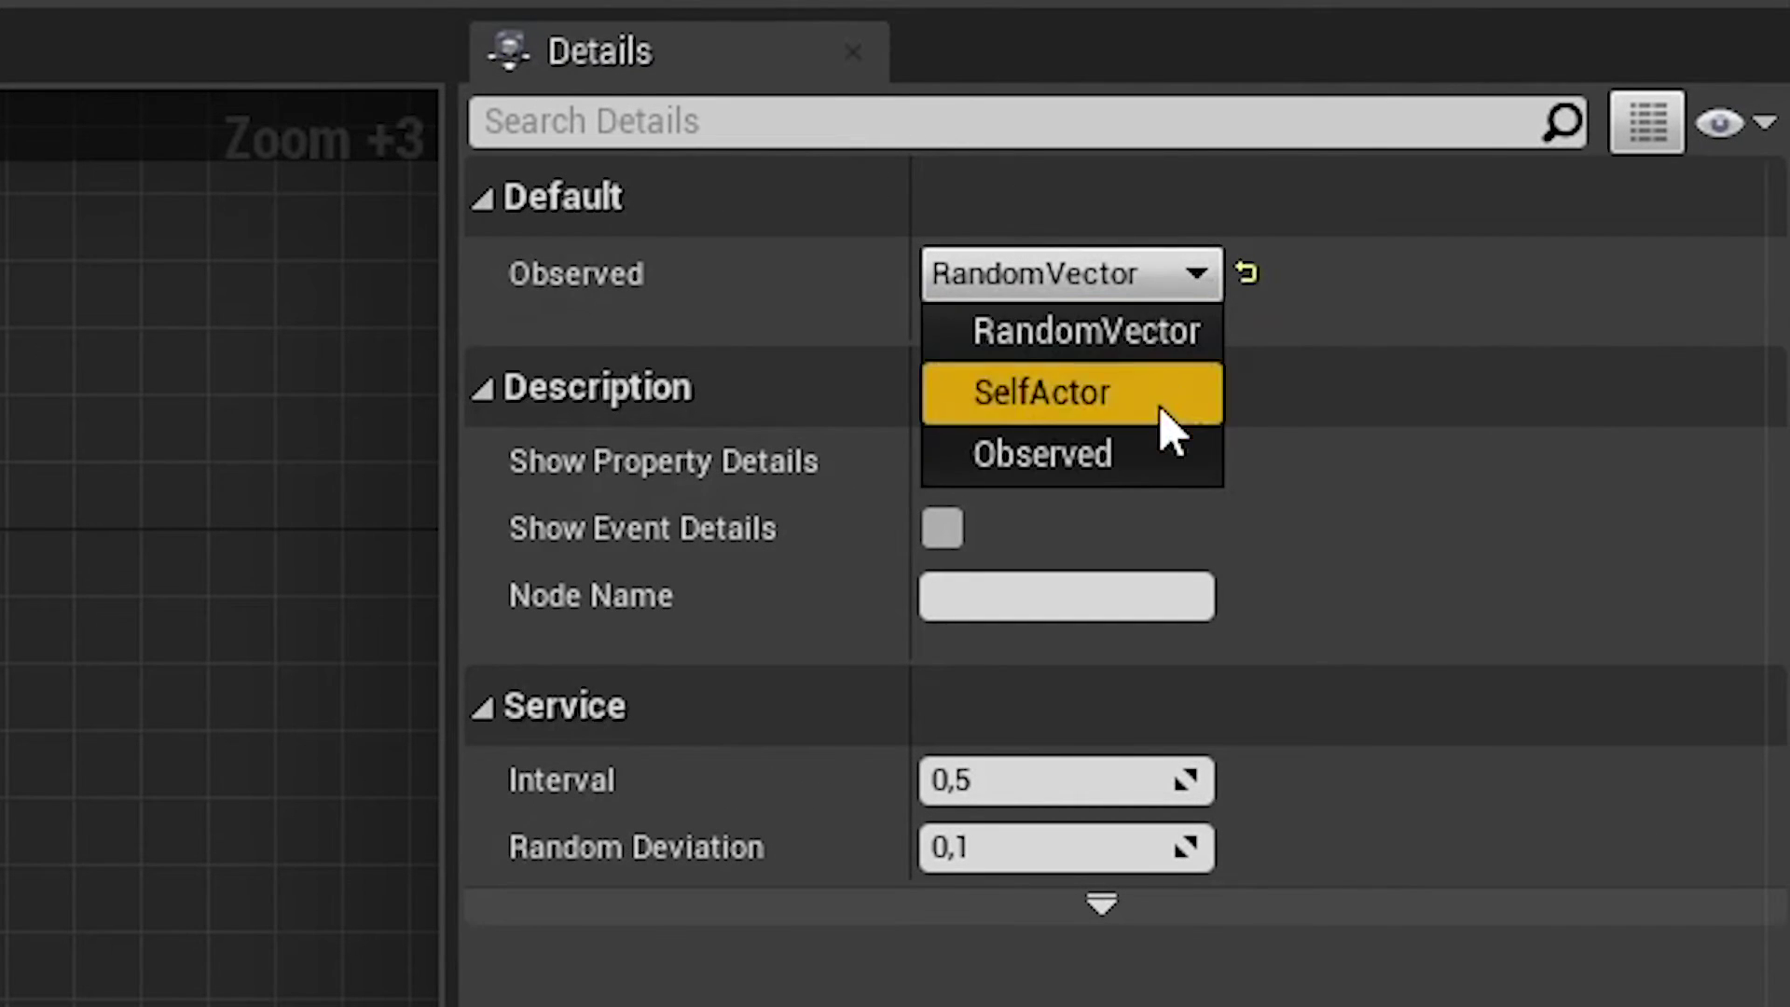
pyautogui.click(1163, 459)
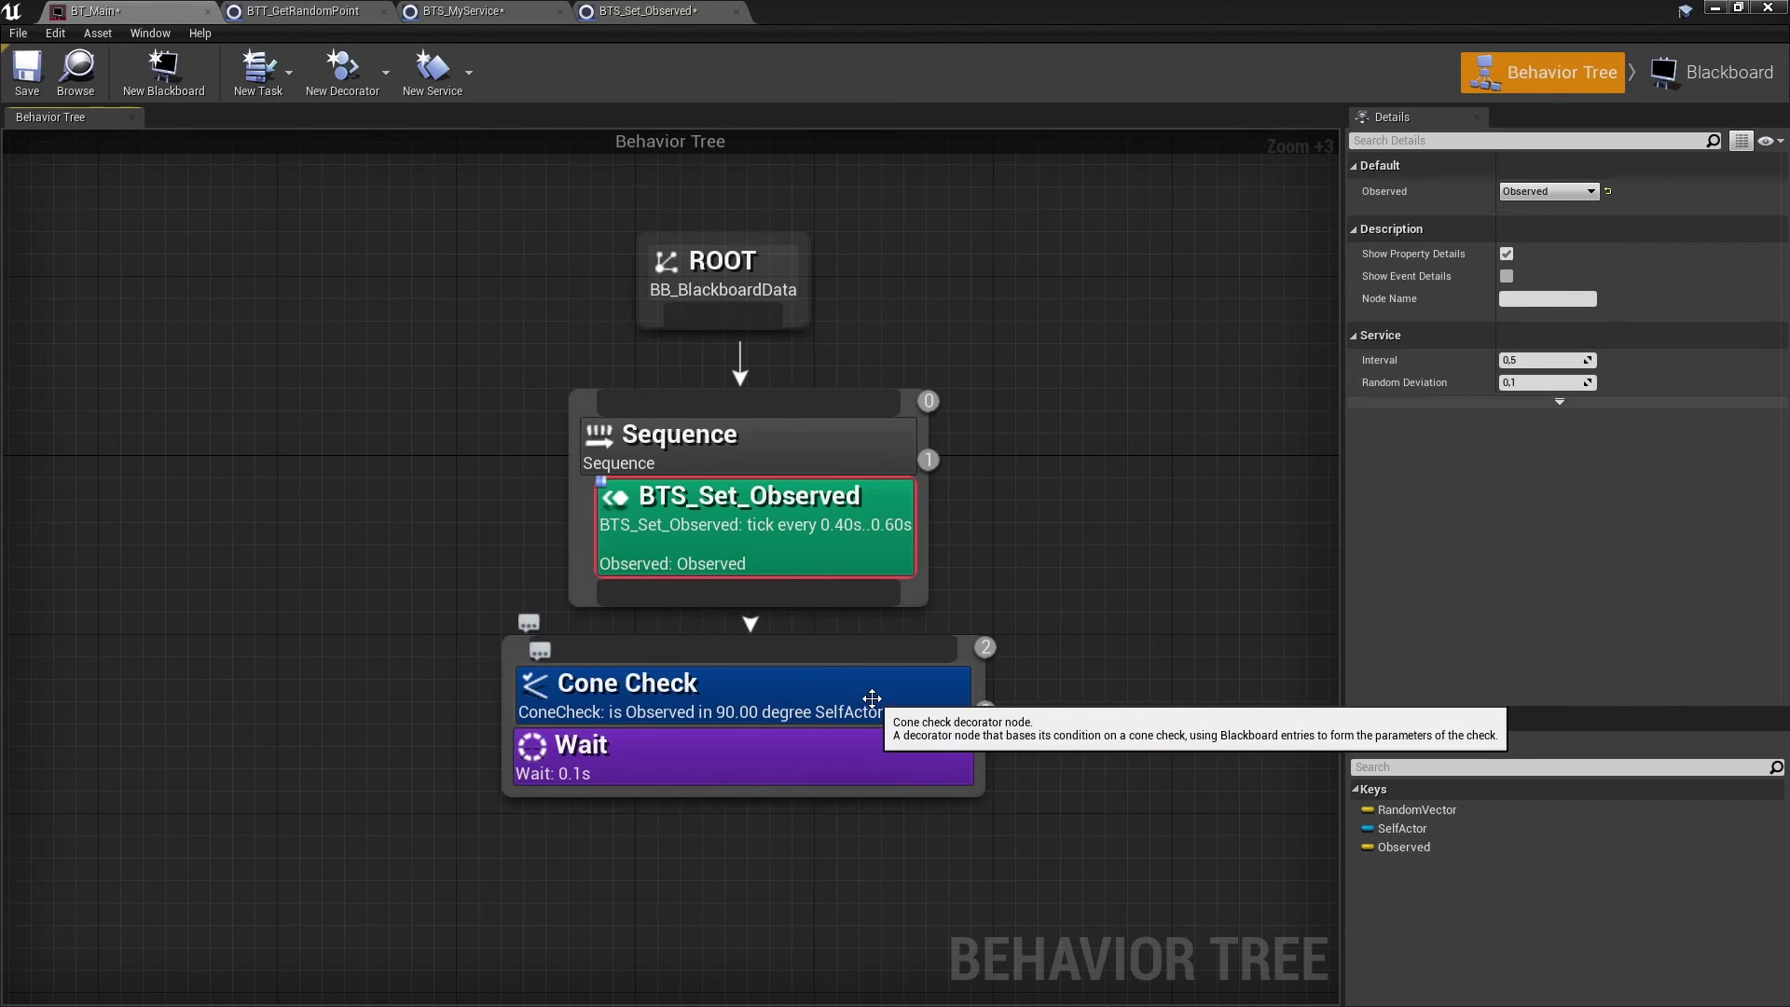
pyautogui.click(872, 698)
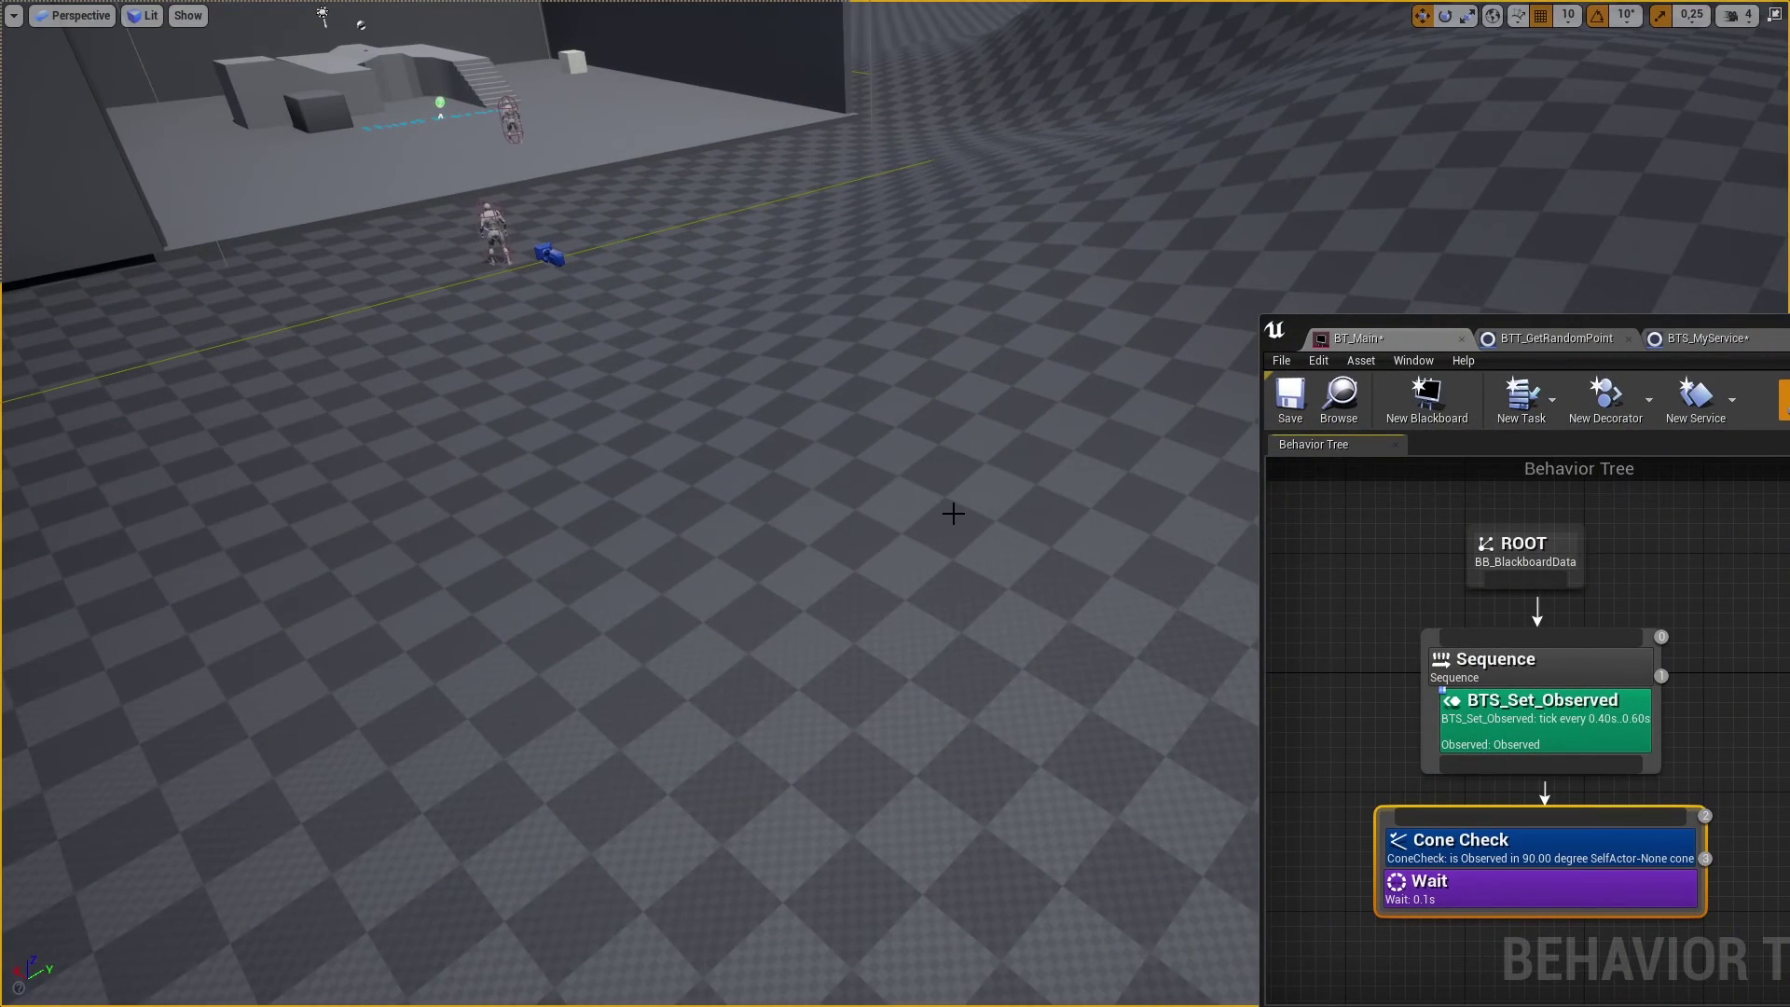
pyautogui.hotkey('alt', 'p')
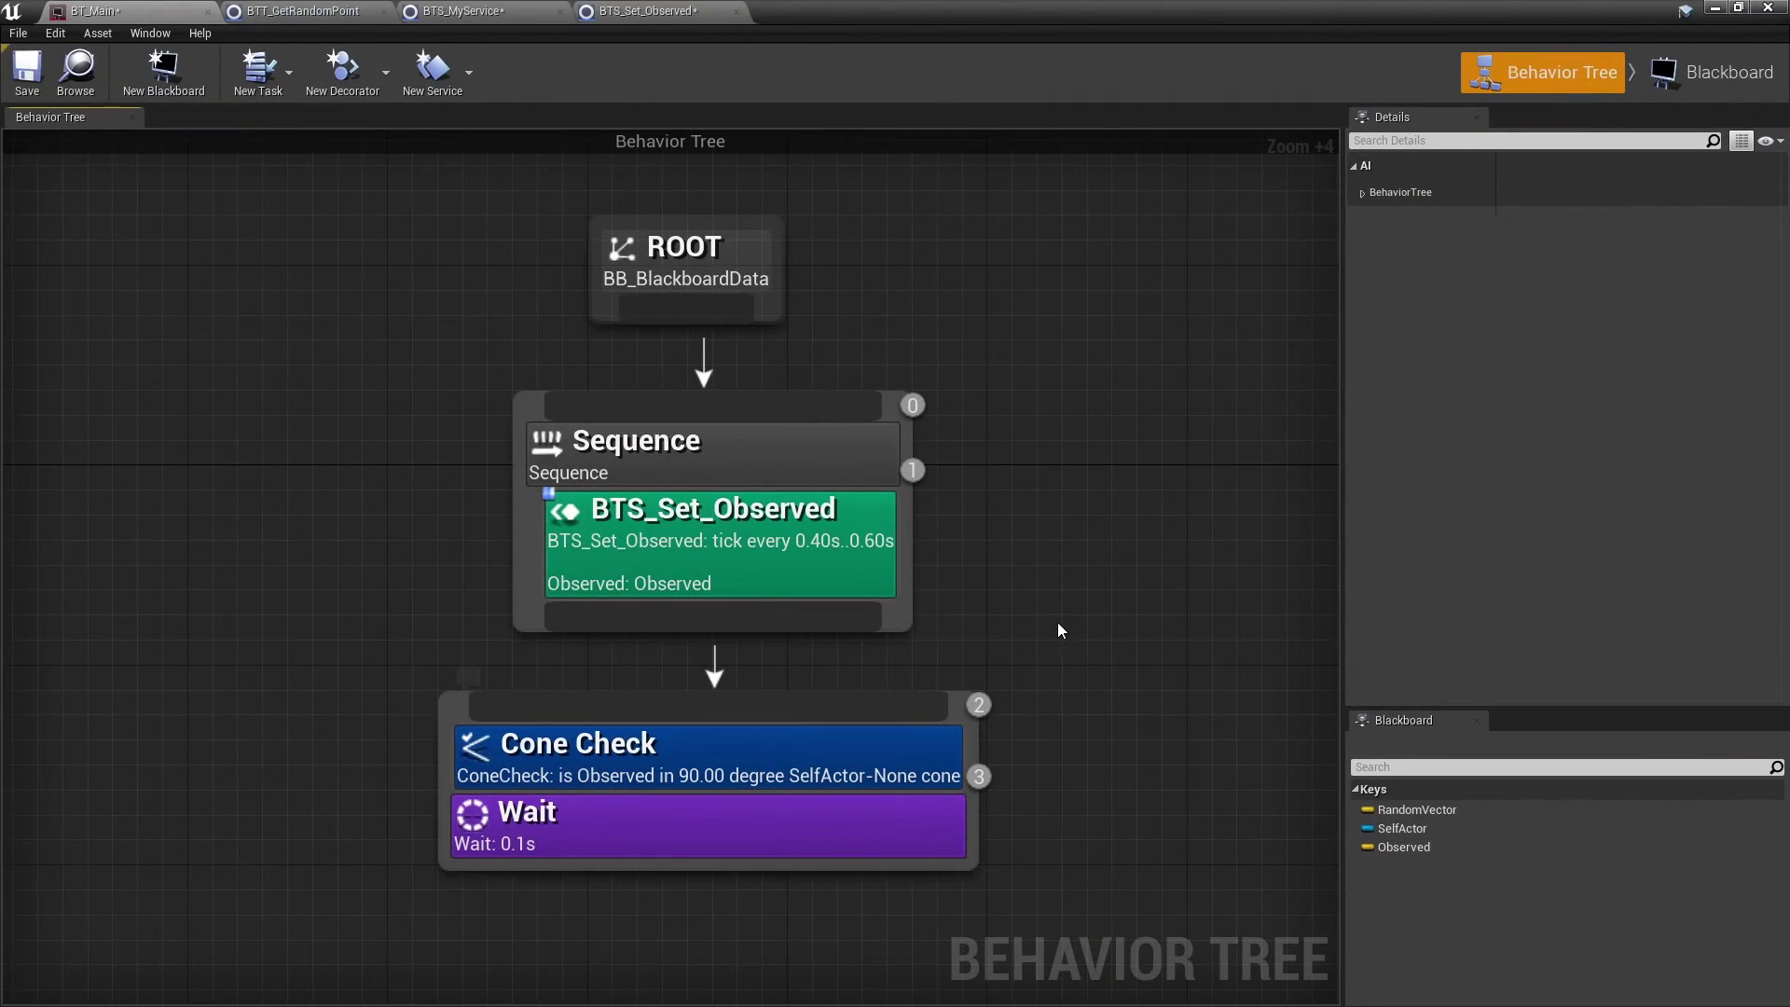
# Add a Move To task node targeting the Observed blackboard key
pyautogui.rightClick(1060, 613)
pyautogui.write('move')
pyautogui.click(1147, 684)
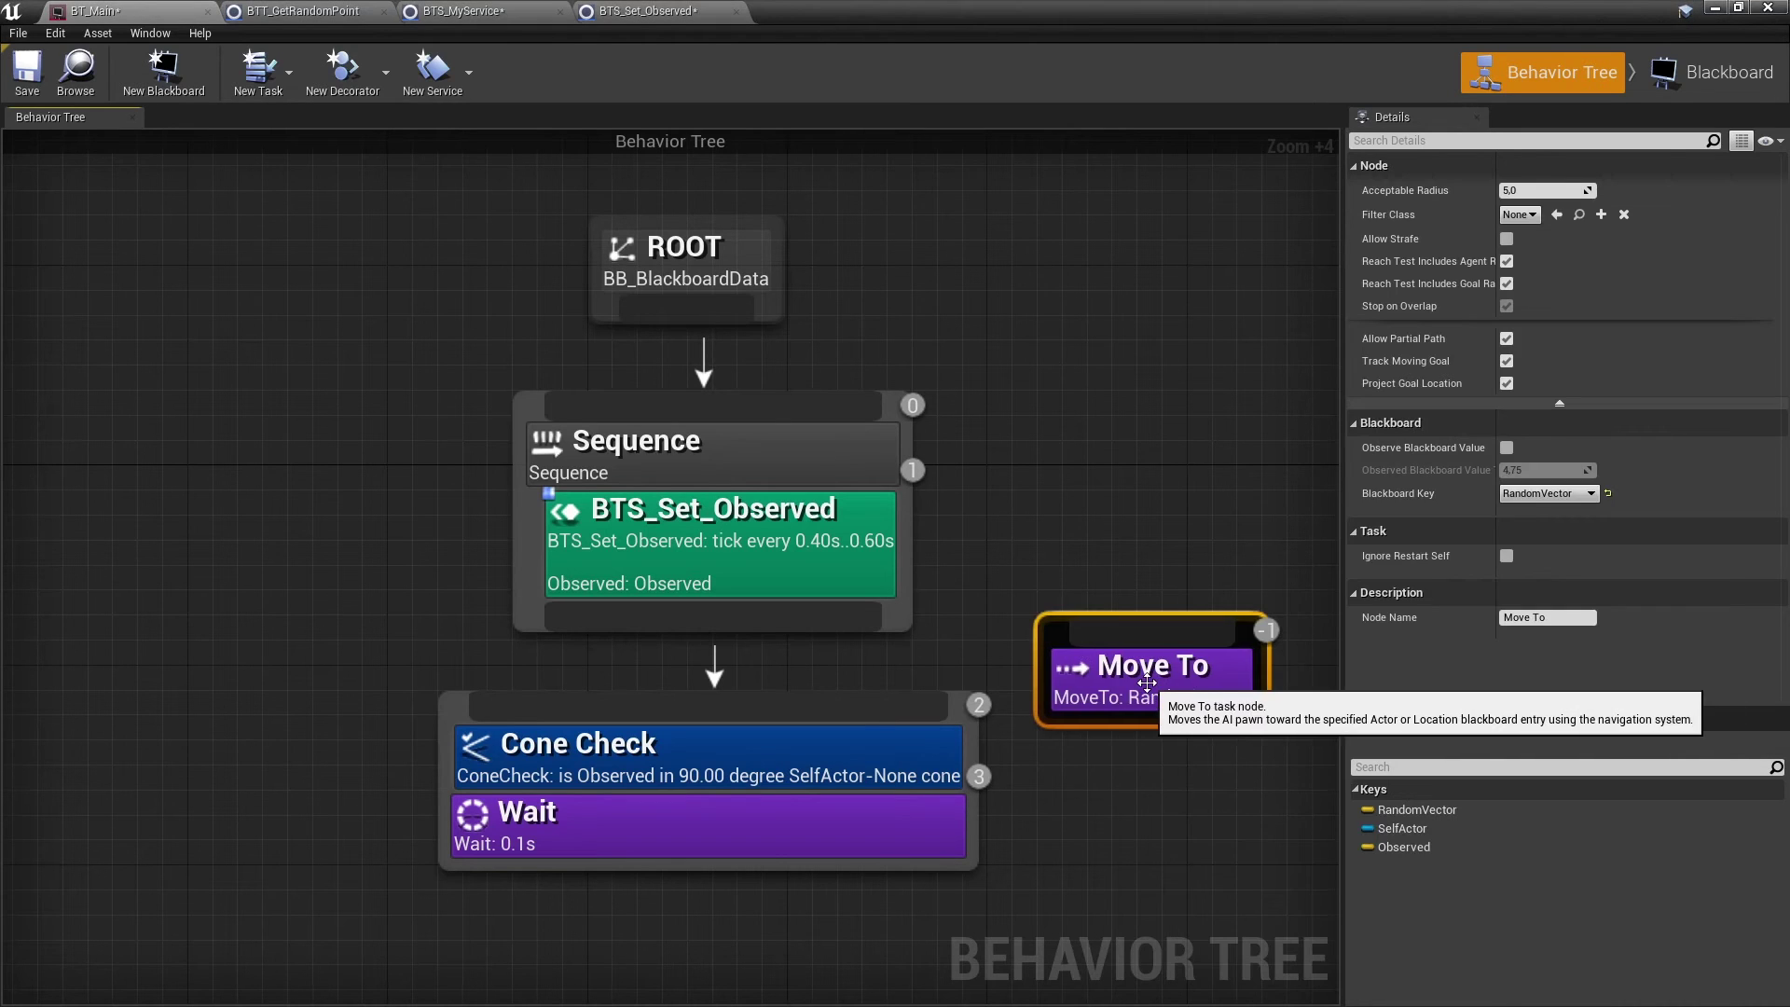
pyautogui.click(1586, 493)
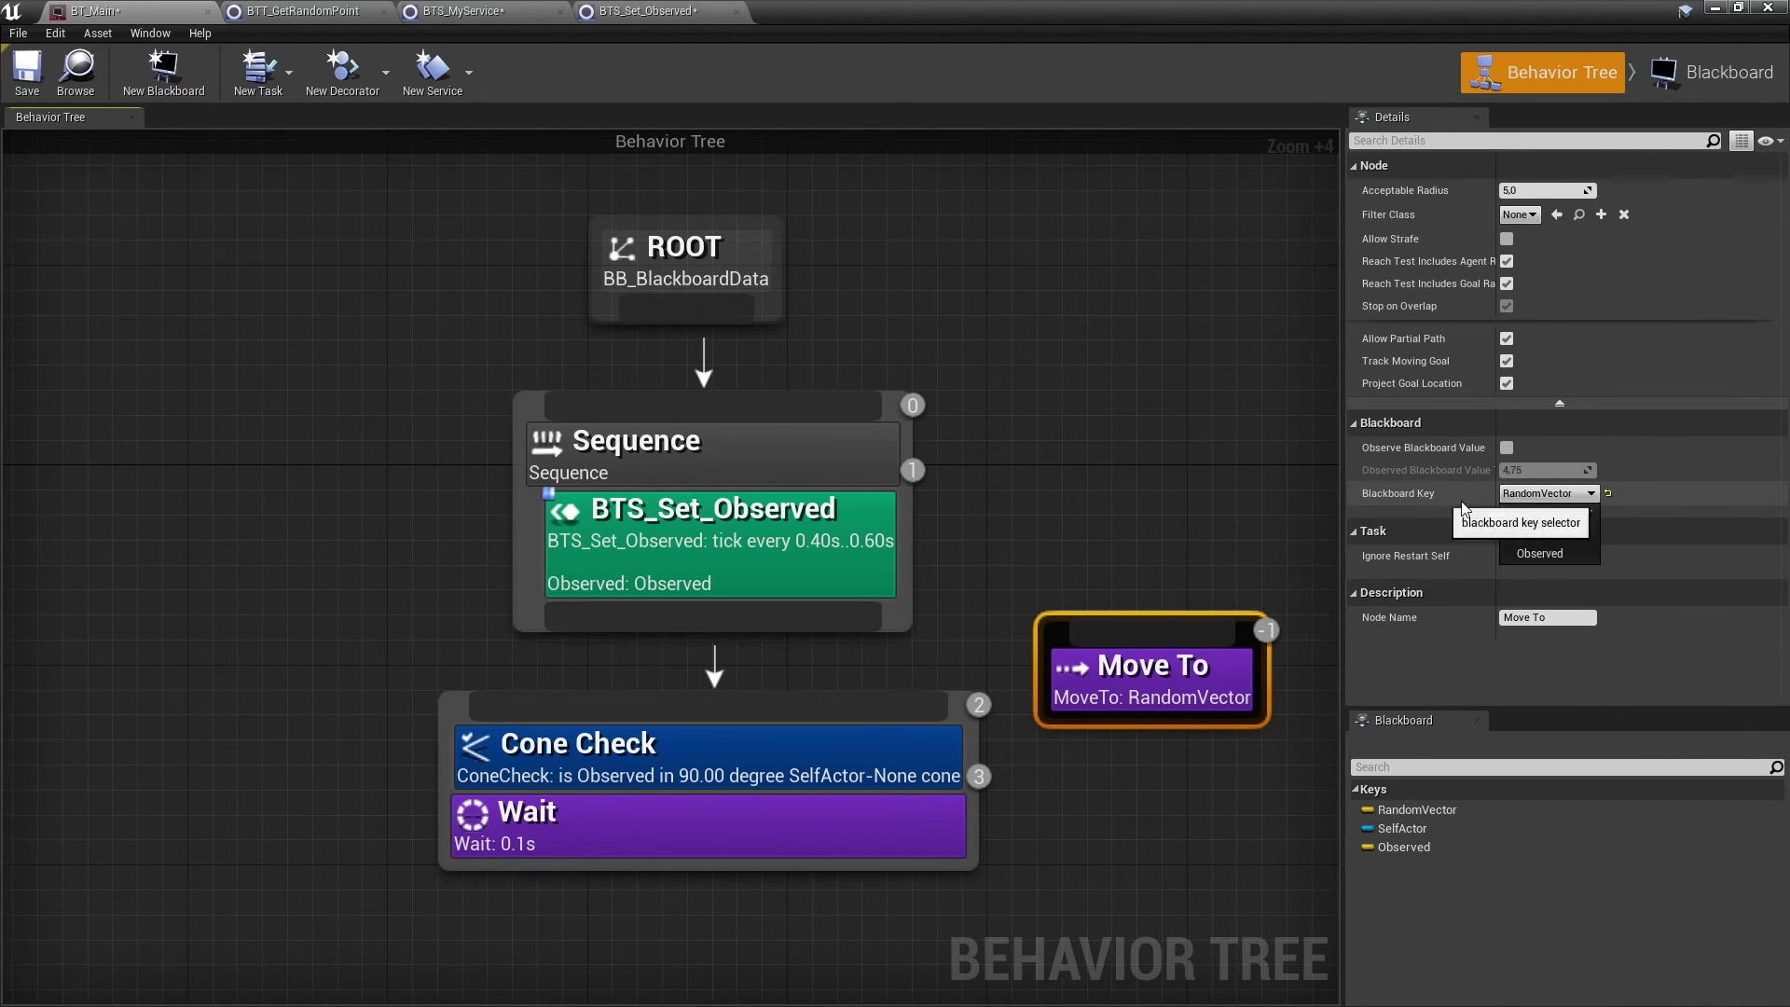
pyautogui.click(1596, 552)
pyautogui.moveTo(1119, 688)
pyautogui.mouseDown(button='right')
pyautogui.moveTo(1215, 561)
pyautogui.moveTo(1014, 552)
pyautogui.mouseUp(button='right')
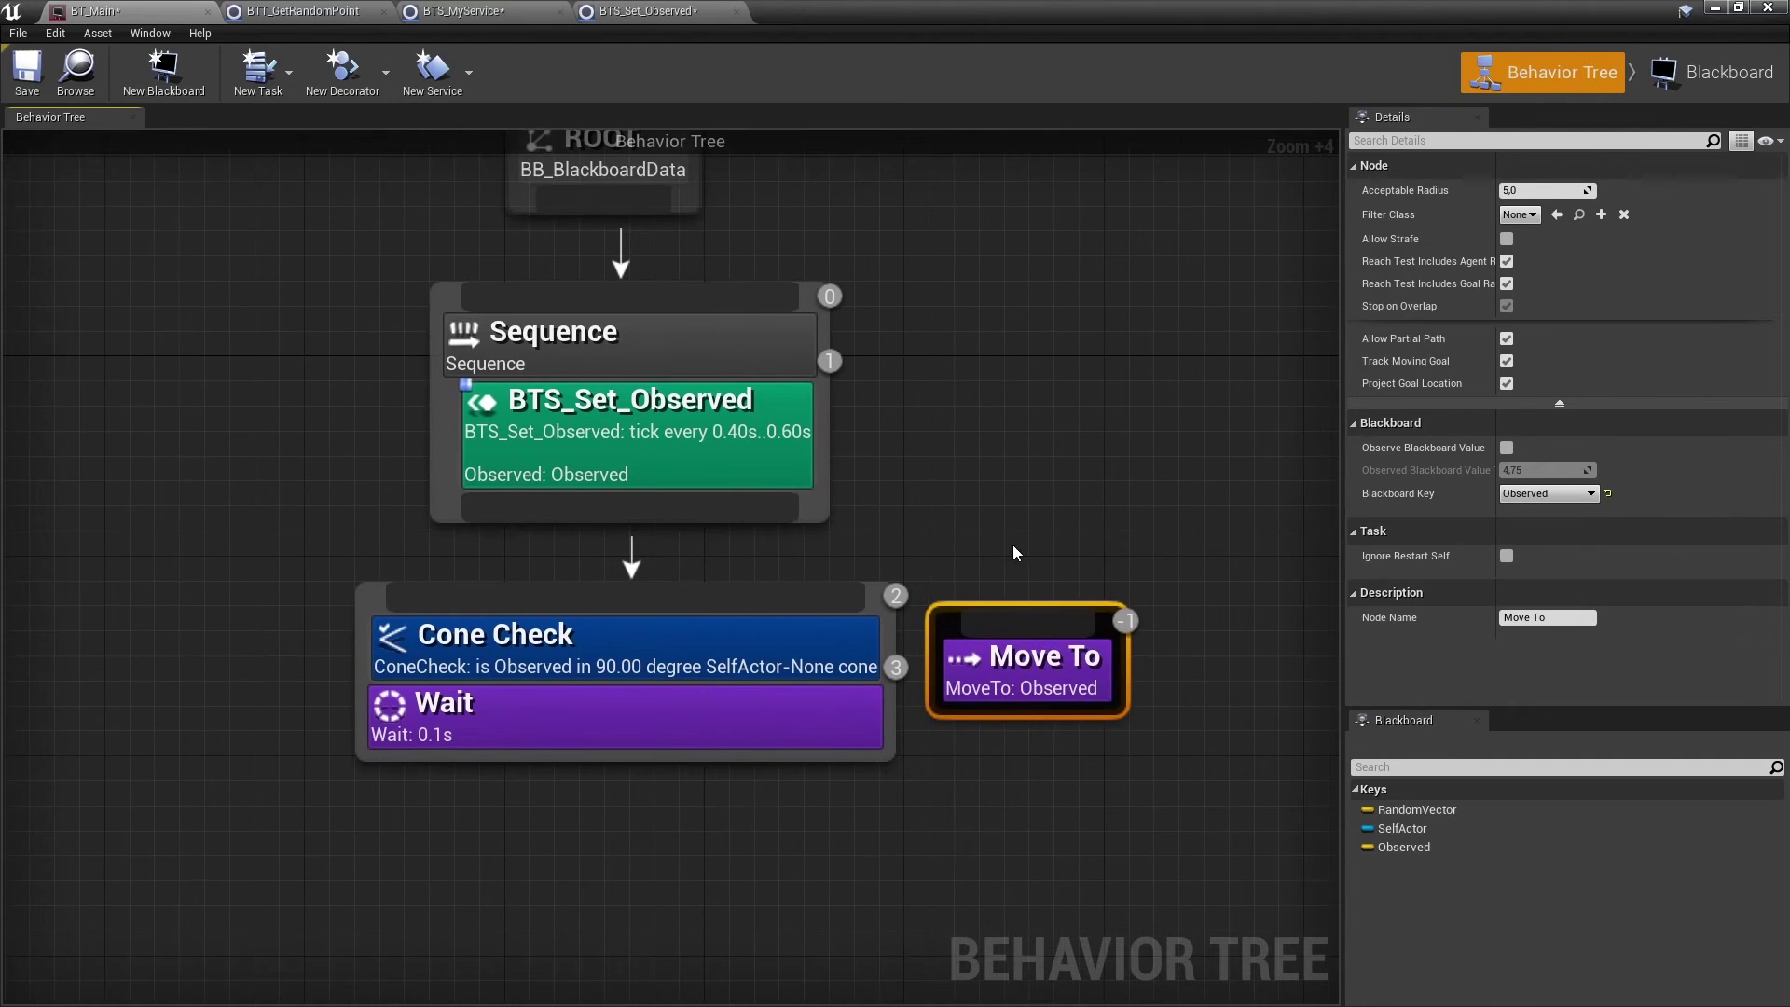
# Move the Cone Check decorator onto Move To, delete Wait, and link Move To under Sequence
pyautogui.moveTo(800, 629); pyautogui.dragTo(1005, 650)
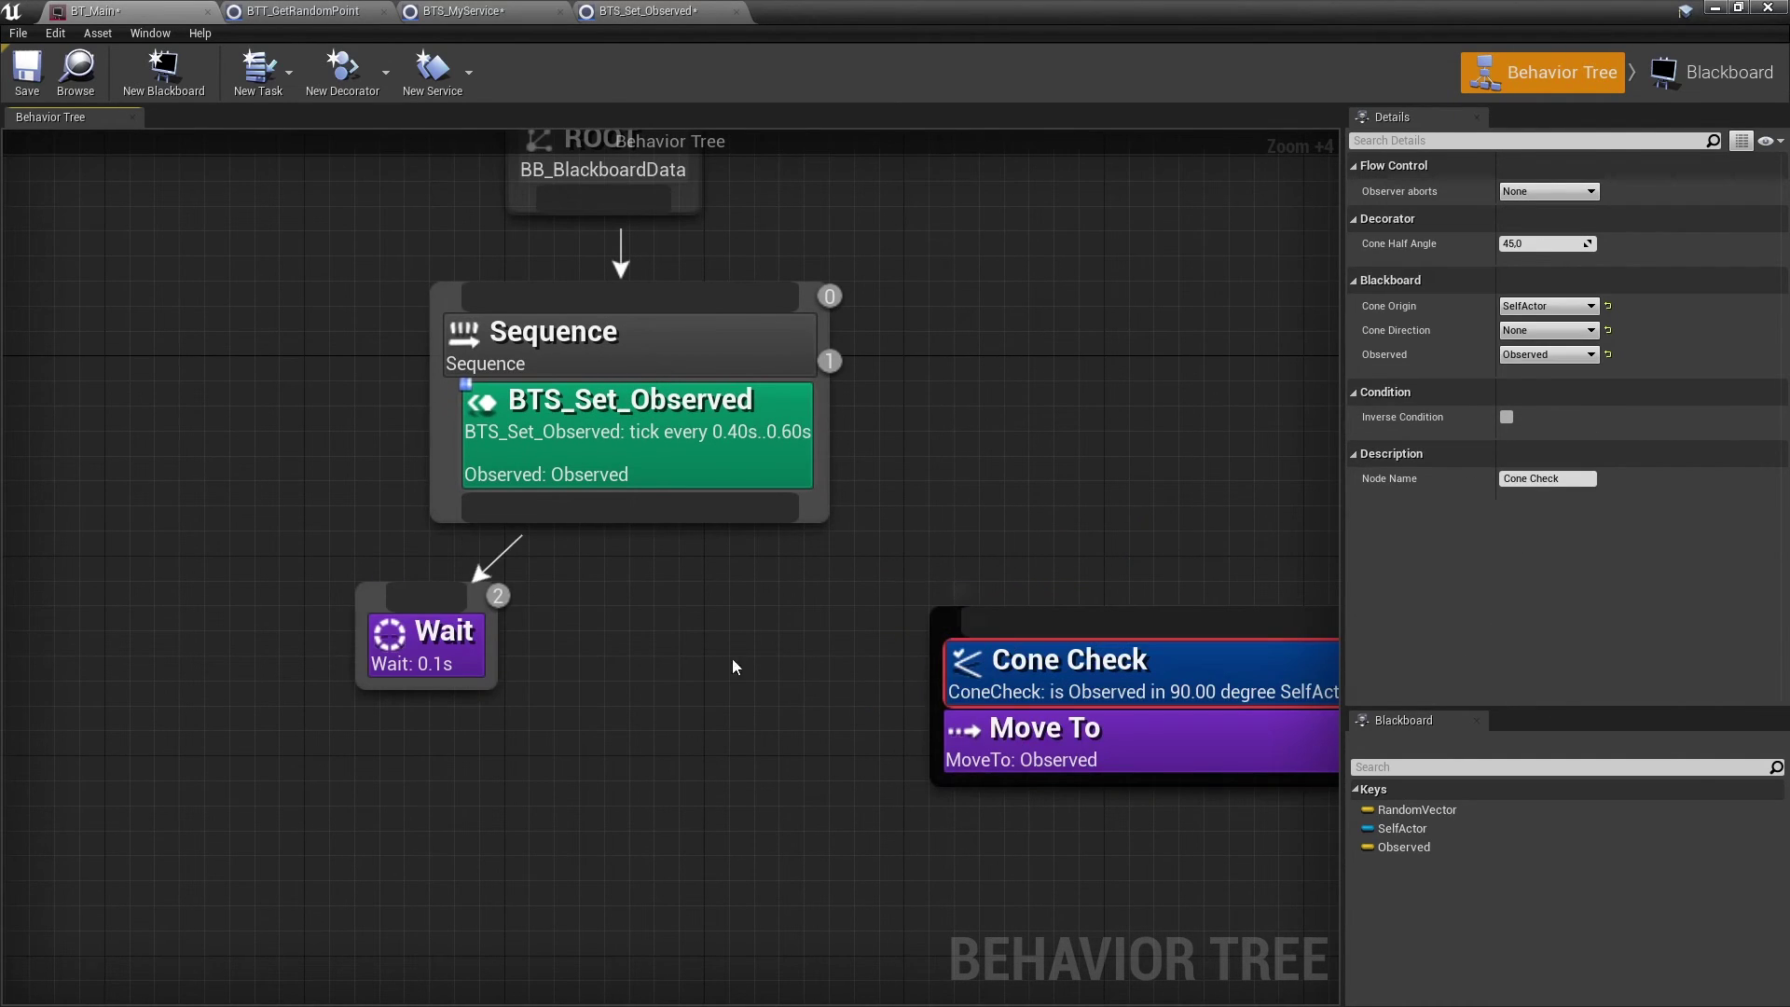
pyautogui.click(451, 652)
pyautogui.press('Delete')
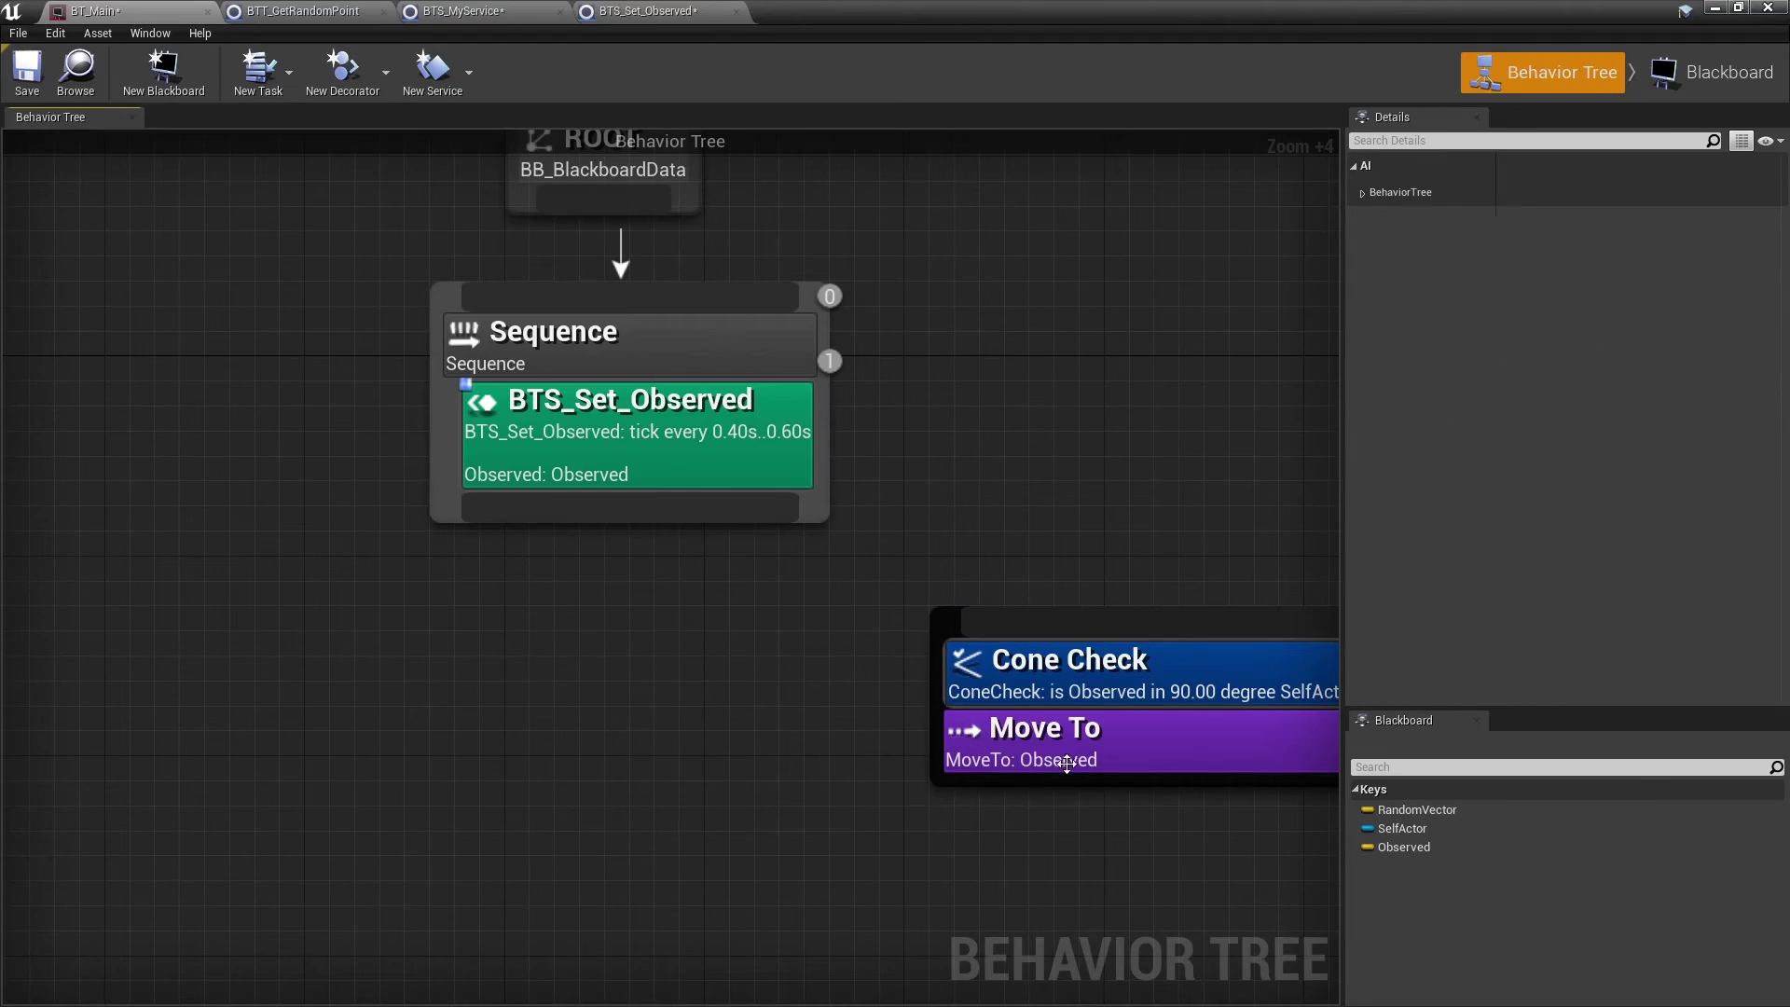
pyautogui.moveTo(1067, 763); pyautogui.dragTo(498, 778)
pyautogui.moveTo(620, 511); pyautogui.dragTo(613, 615)
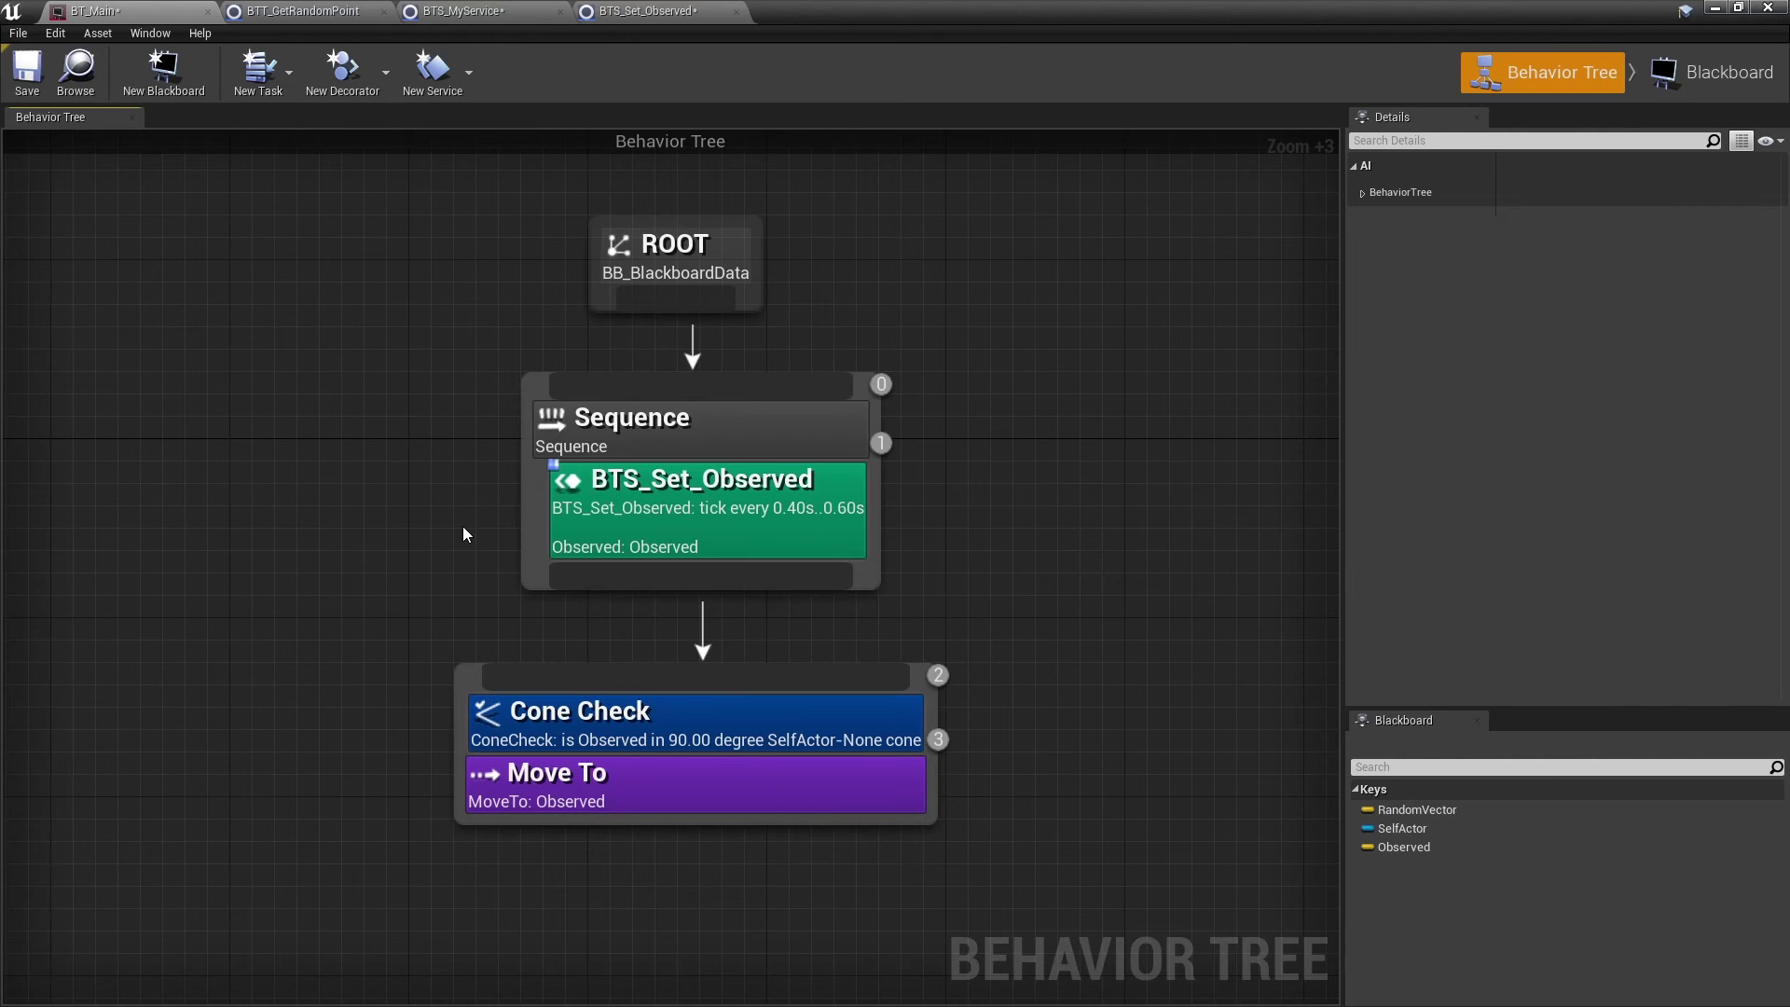
# Add a BTT_GetRandomPoint task node and place it to the left of the Cone Check branch
pyautogui.moveTo(464, 527); pyautogui.dragTo(534, 397, button='right')
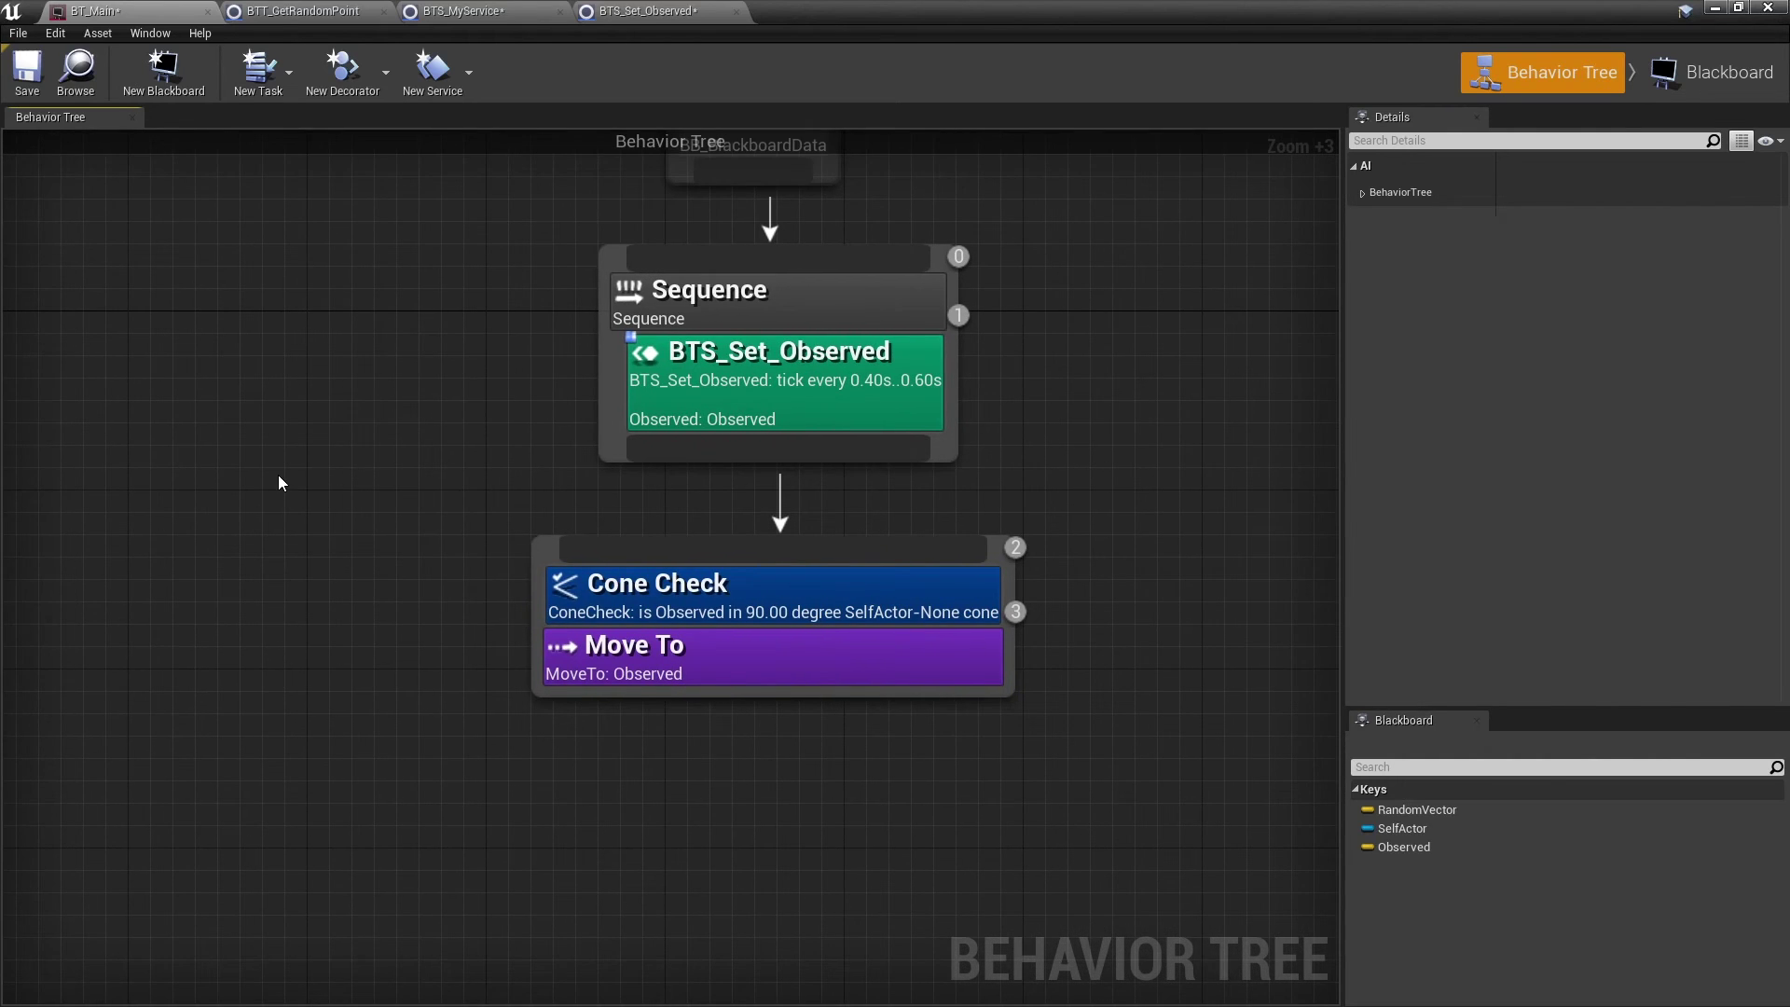
pyautogui.rightClick(259, 481)
pyautogui.click(279, 541)
pyautogui.moveTo(343, 446); pyautogui.dragTo(541, 411, button='right')
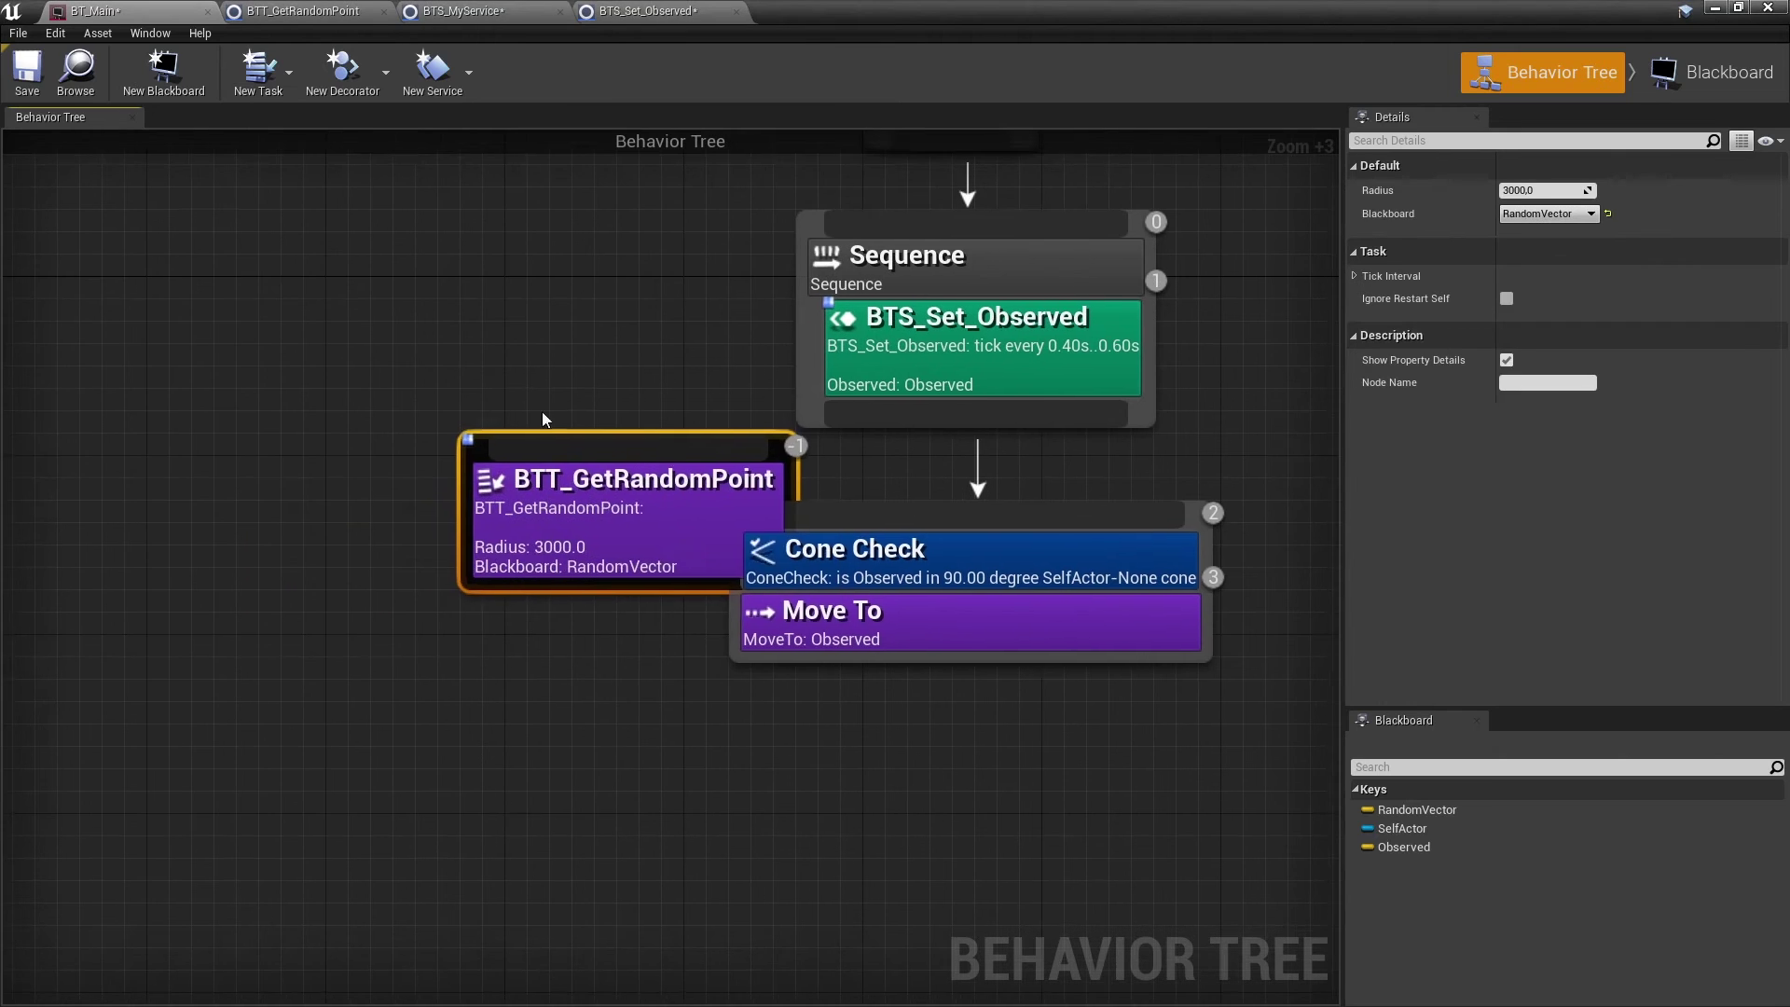
pyautogui.moveTo(664, 550); pyautogui.dragTo(487, 619)
pyautogui.moveTo(595, 439); pyautogui.dragTo(521, 335, button='right')
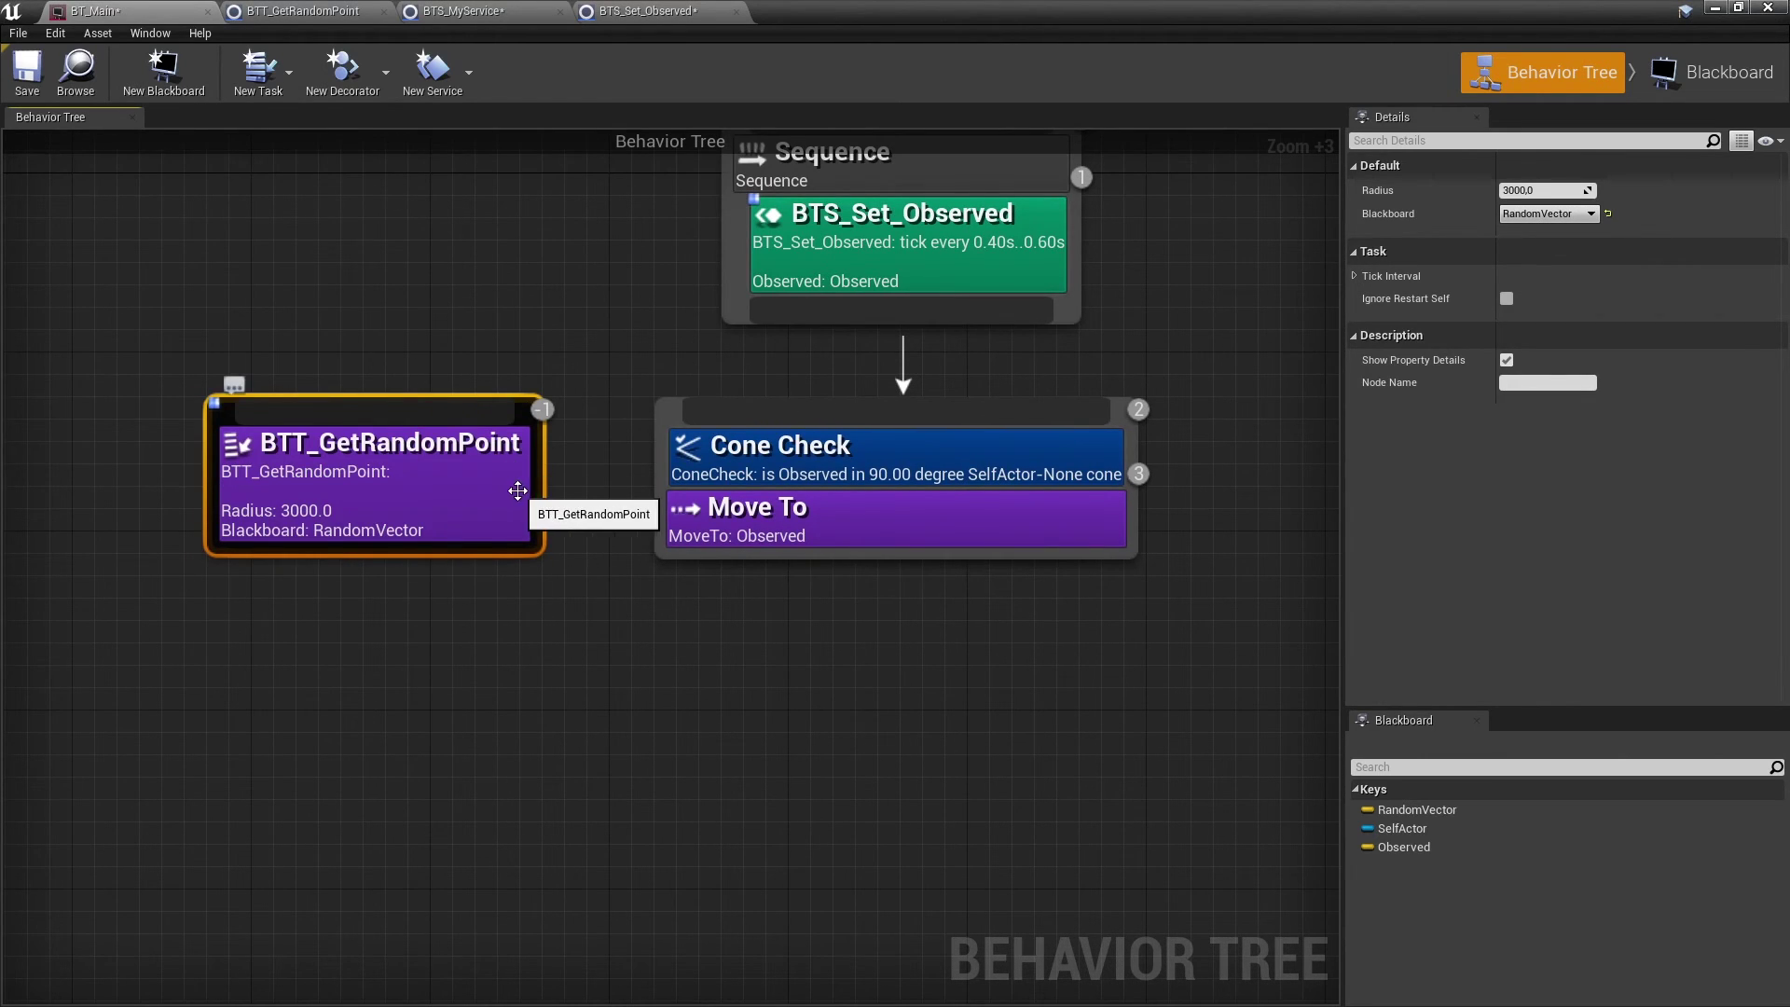
pyautogui.click(737, 531)
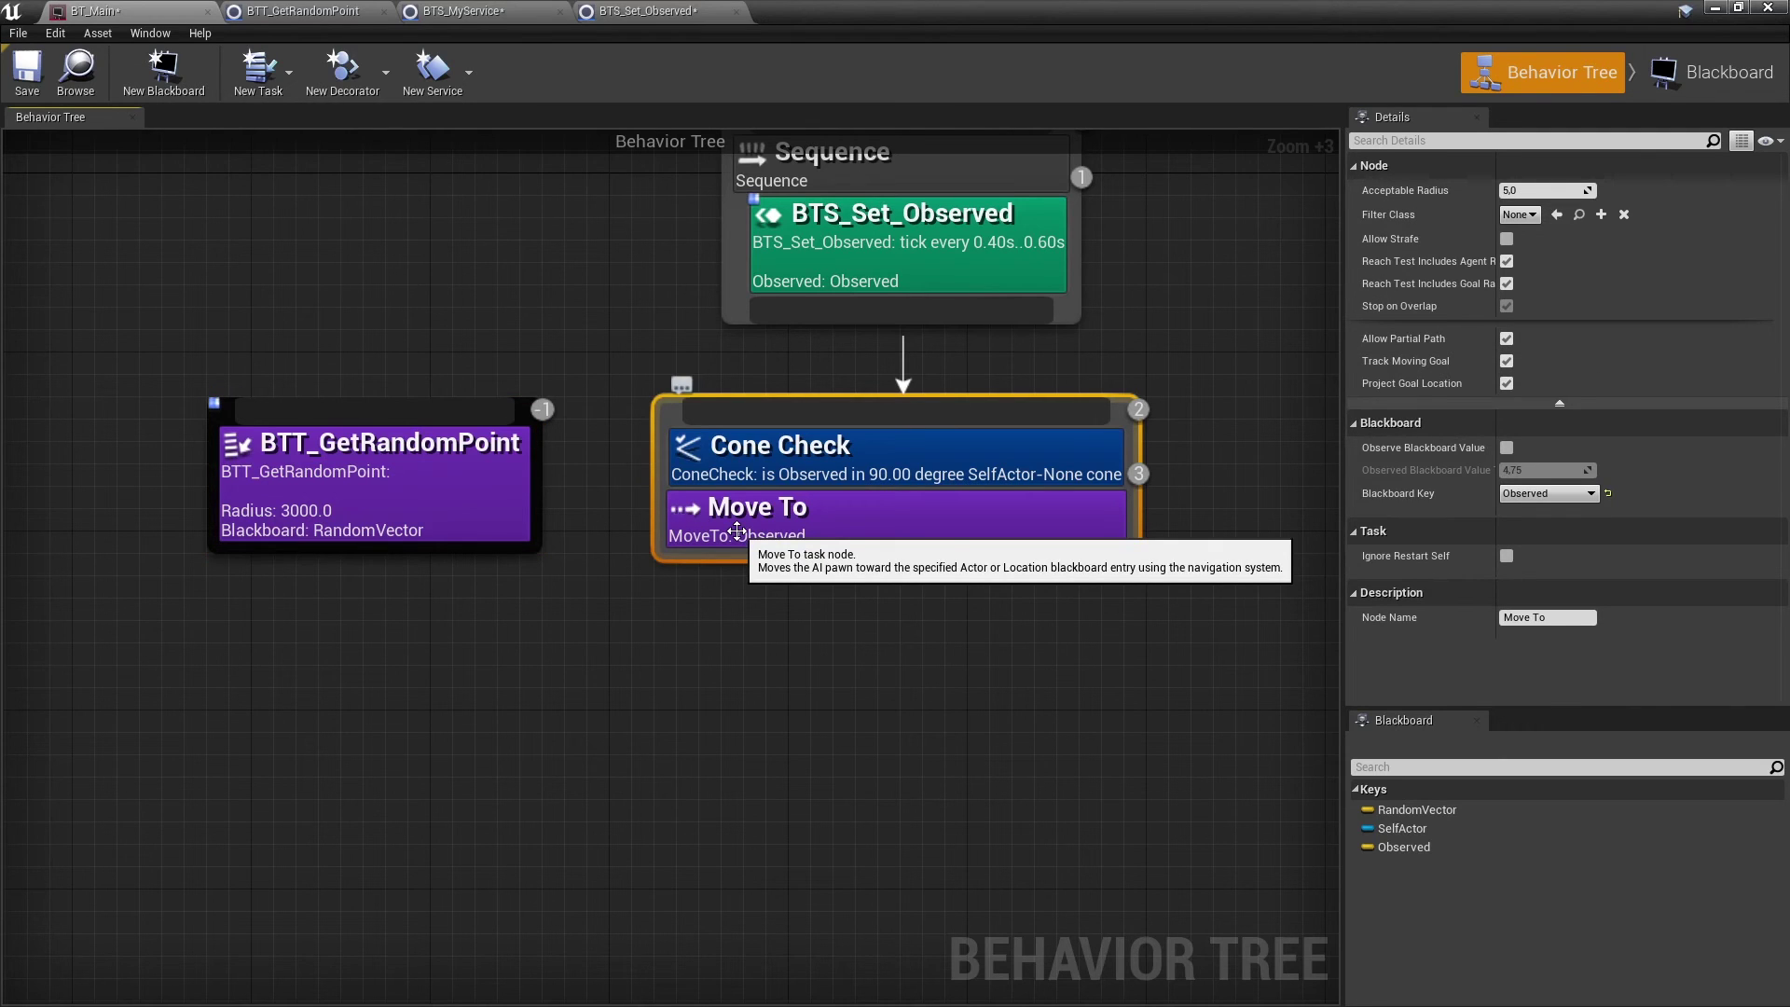
# Add a Simple Parallel composite and move the BTS_Set_Observed service onto it
pyautogui.rightClick(607, 664)
pyautogui.click(615, 304)
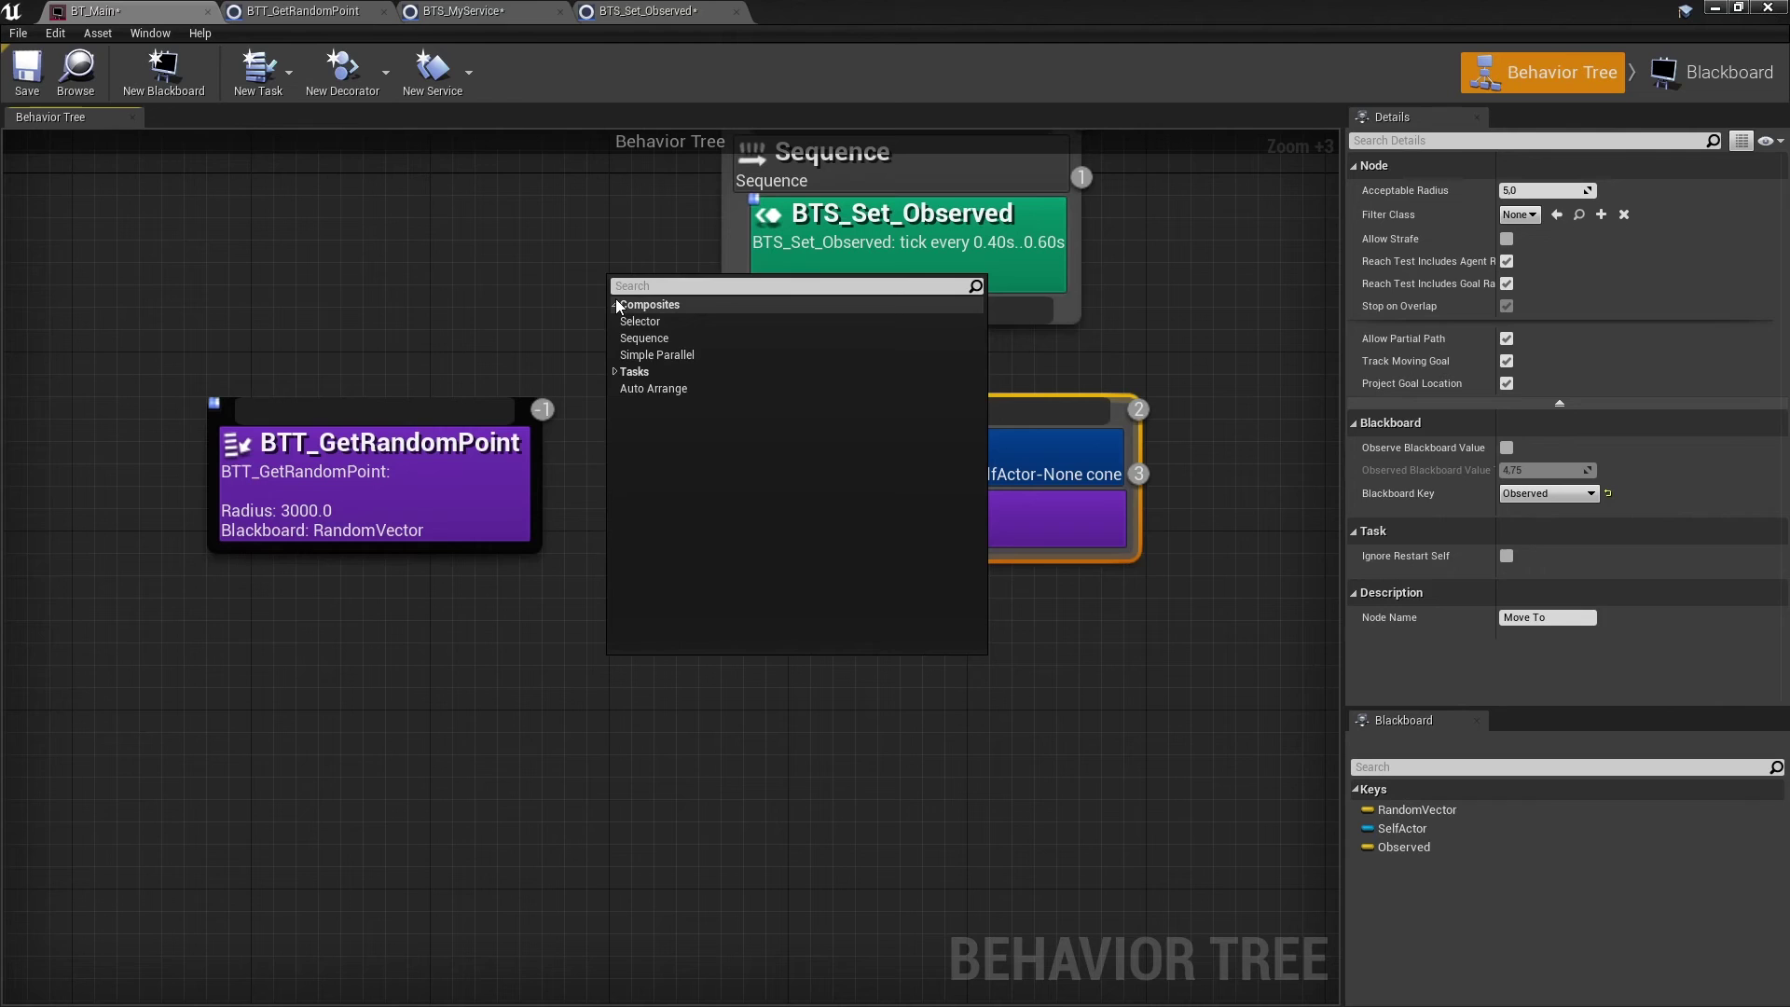
pyautogui.click(640, 354)
pyautogui.moveTo(761, 618); pyautogui.dragTo(667, 667, button='right')
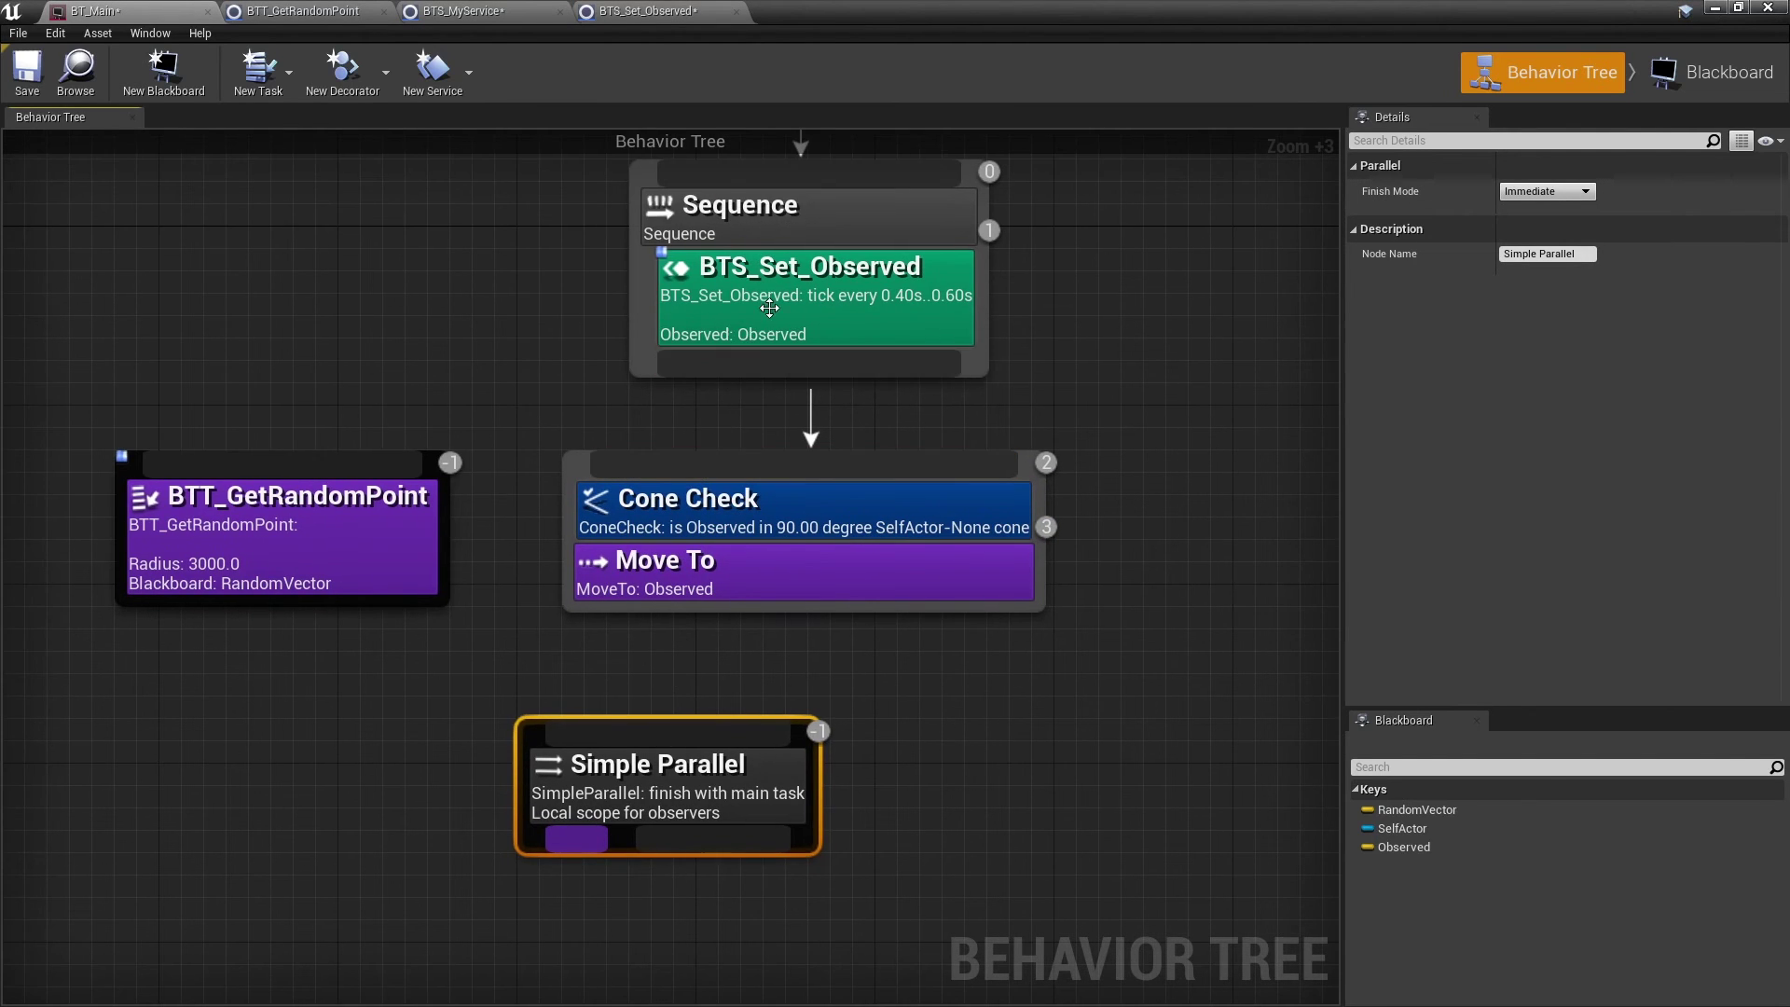
pyautogui.moveTo(769, 308); pyautogui.dragTo(690, 760)
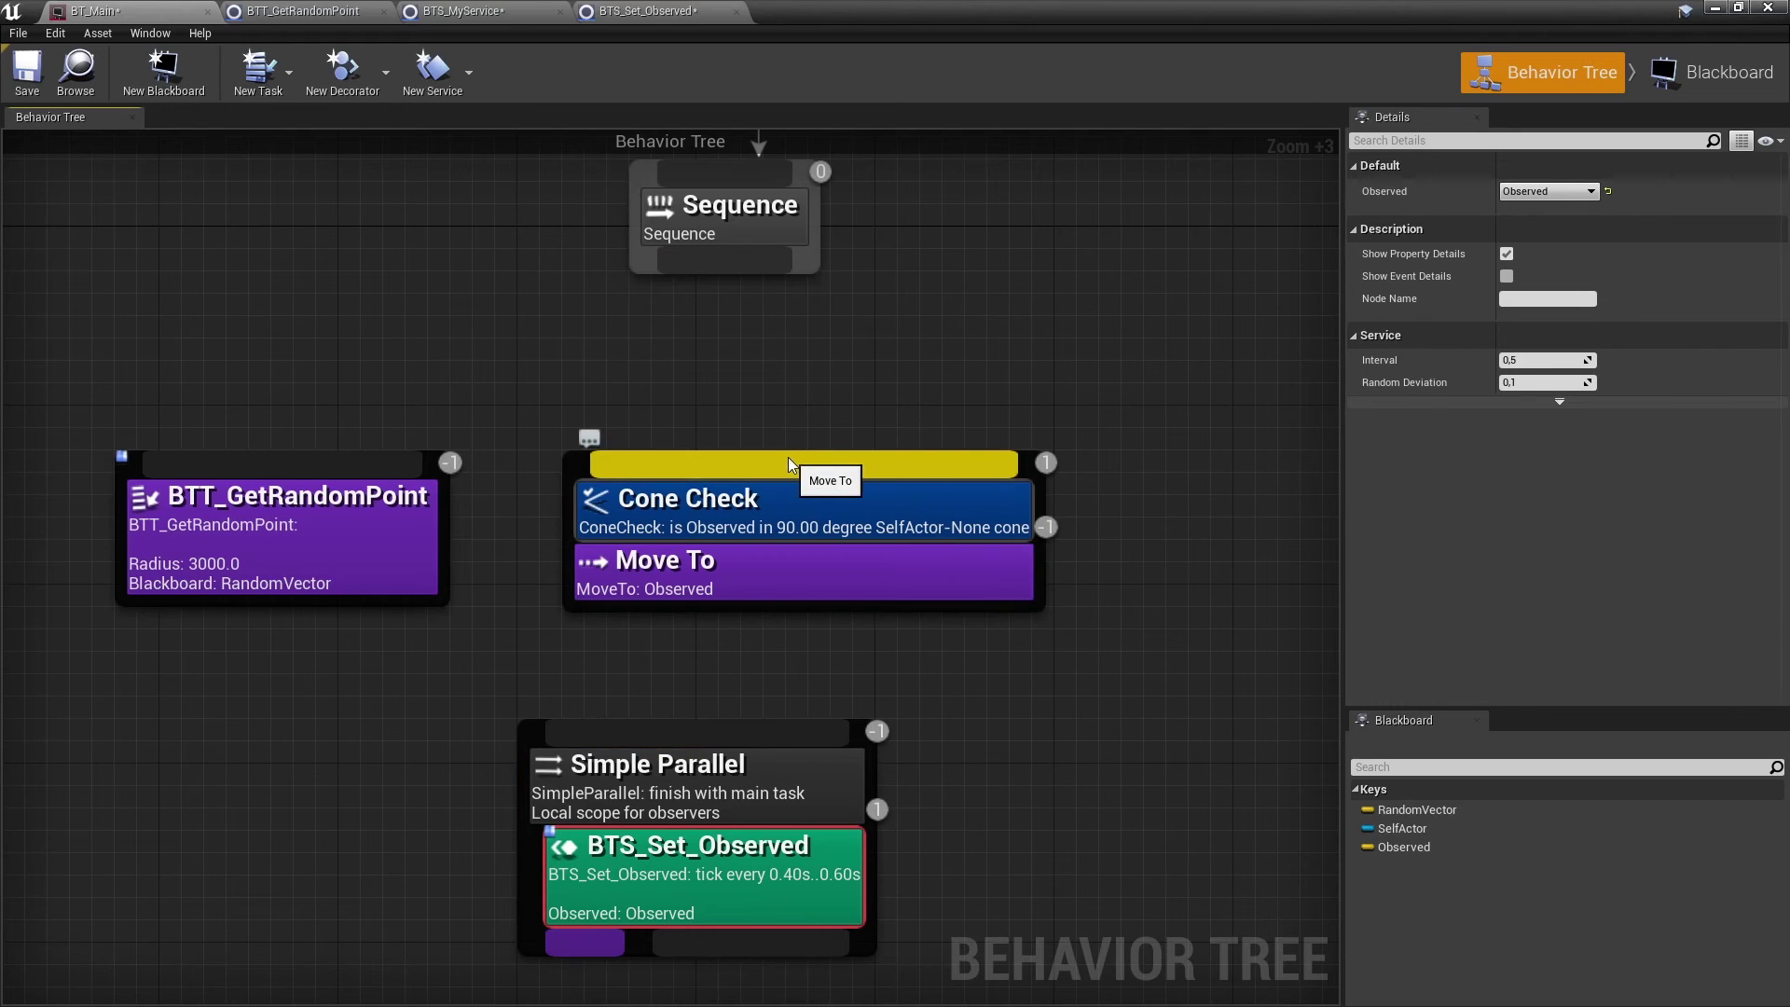
# Wire Sequence to BTT_GetRandomPoint, then Simple Parallel, and set Finish Mode to Delayed
pyautogui.click(751, 578)
pyautogui.moveTo(750, 578); pyautogui.dragTo(913, 661, button='right')
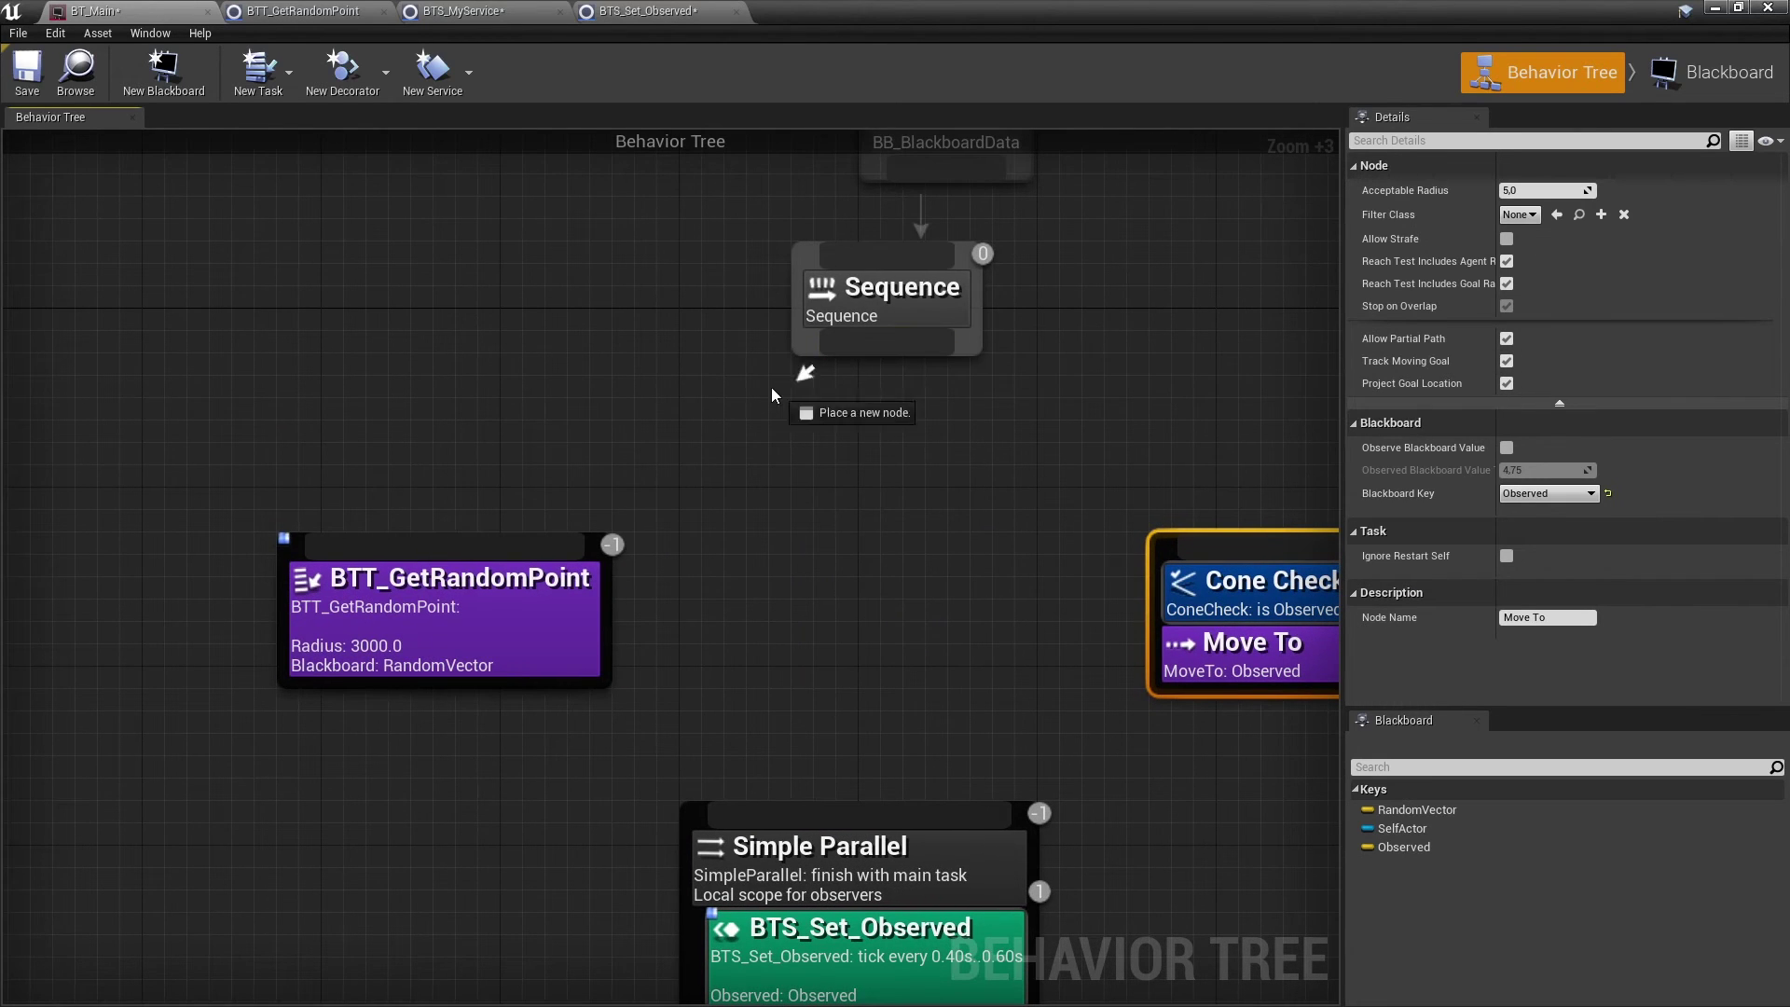
pyautogui.moveTo(770, 388); pyautogui.dragTo(498, 539)
pyautogui.moveTo(838, 879); pyautogui.dragTo(905, 611)
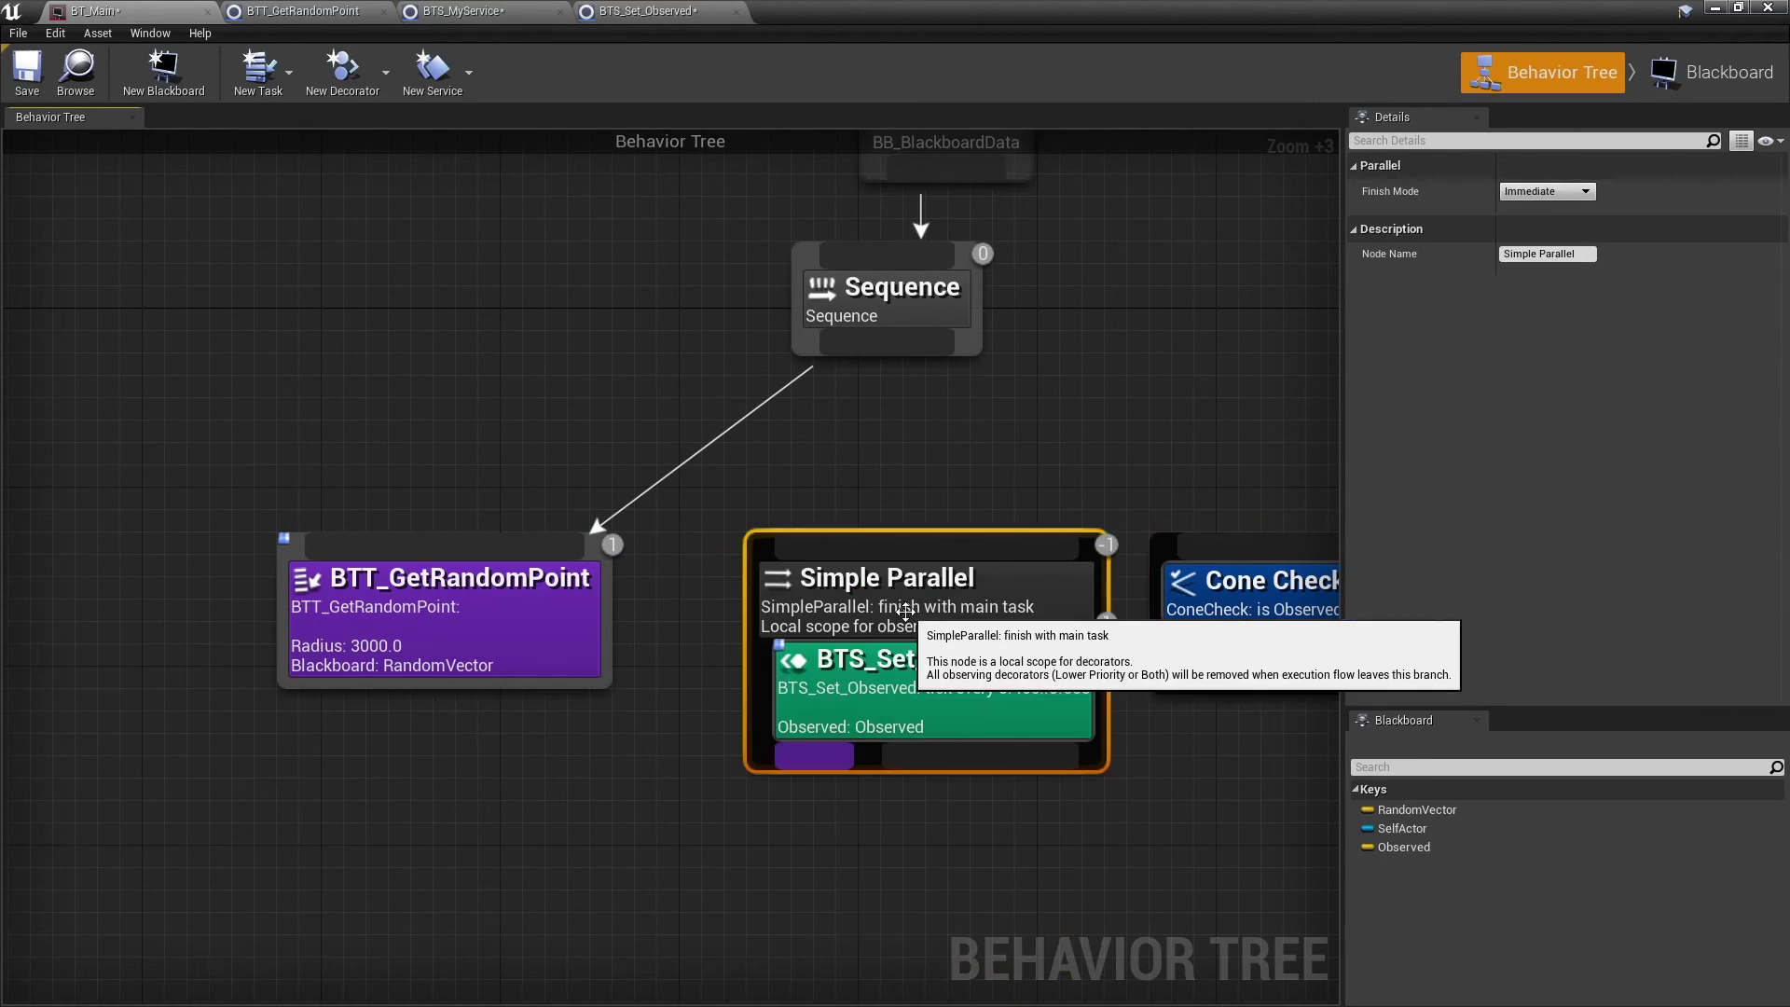
pyautogui.moveTo(887, 341); pyautogui.dragTo(895, 540)
pyautogui.moveTo(895, 539); pyautogui.dragTo(748, 424, button='right')
pyautogui.scroll(-2, 518, 606)
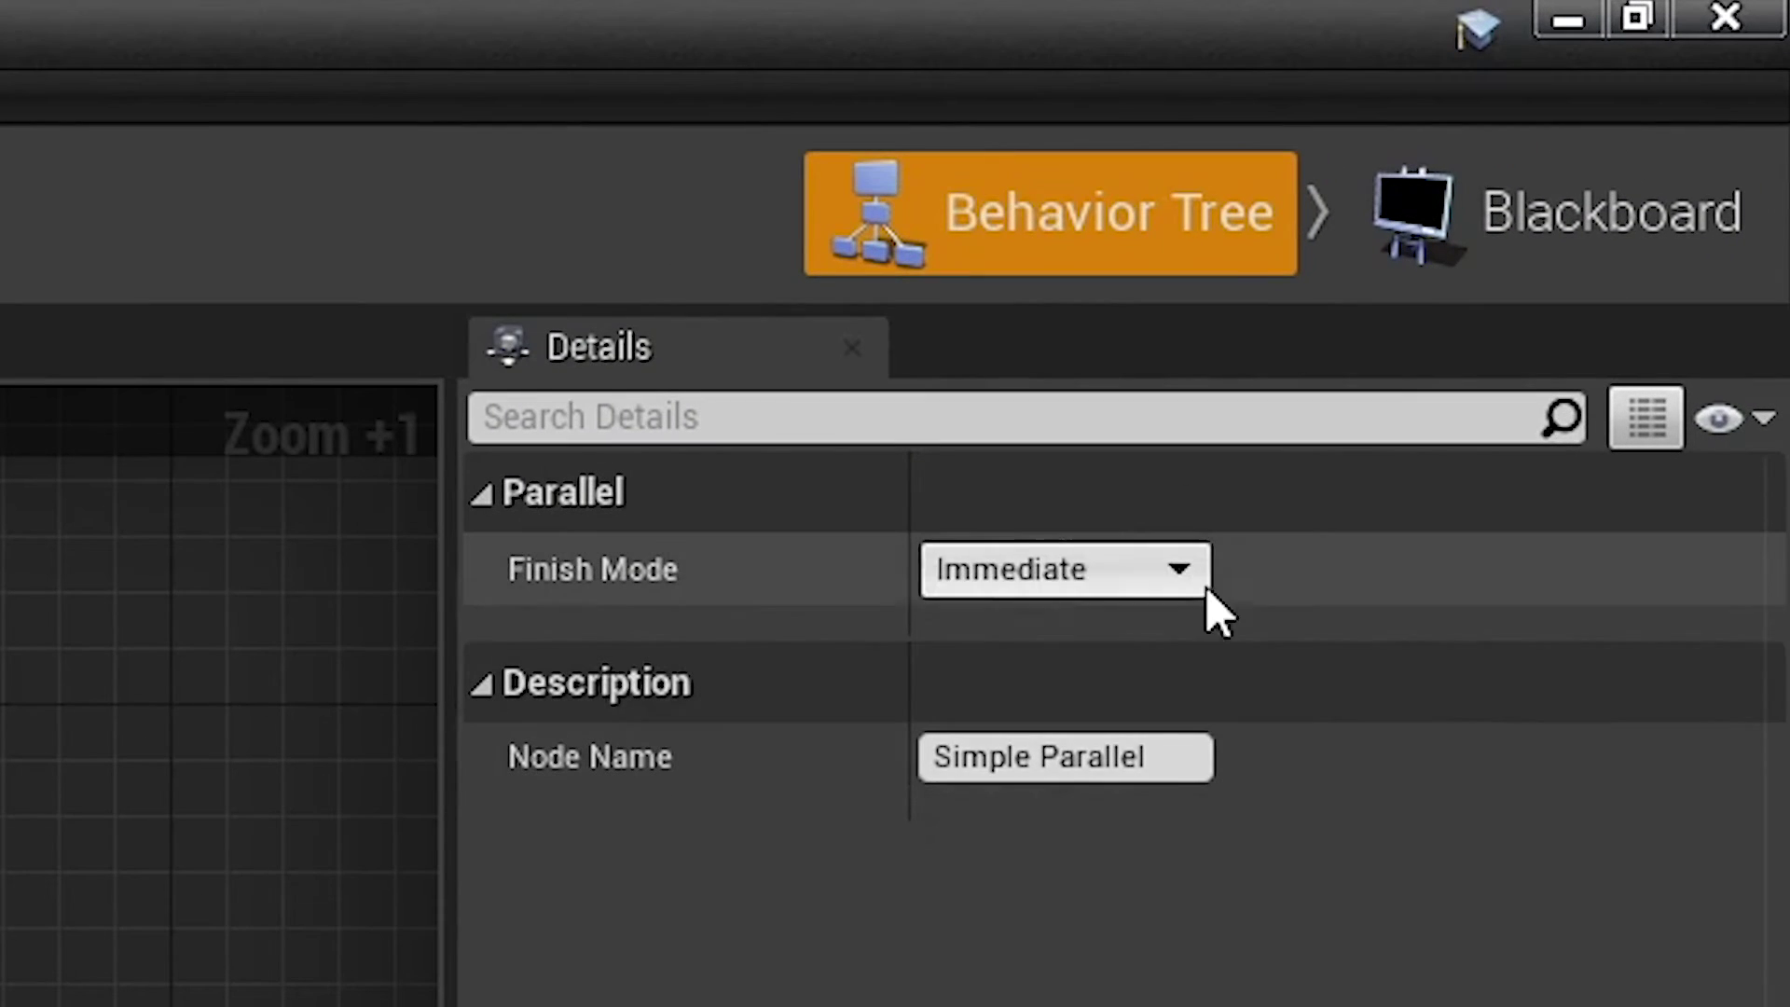
pyautogui.click(1585, 192)
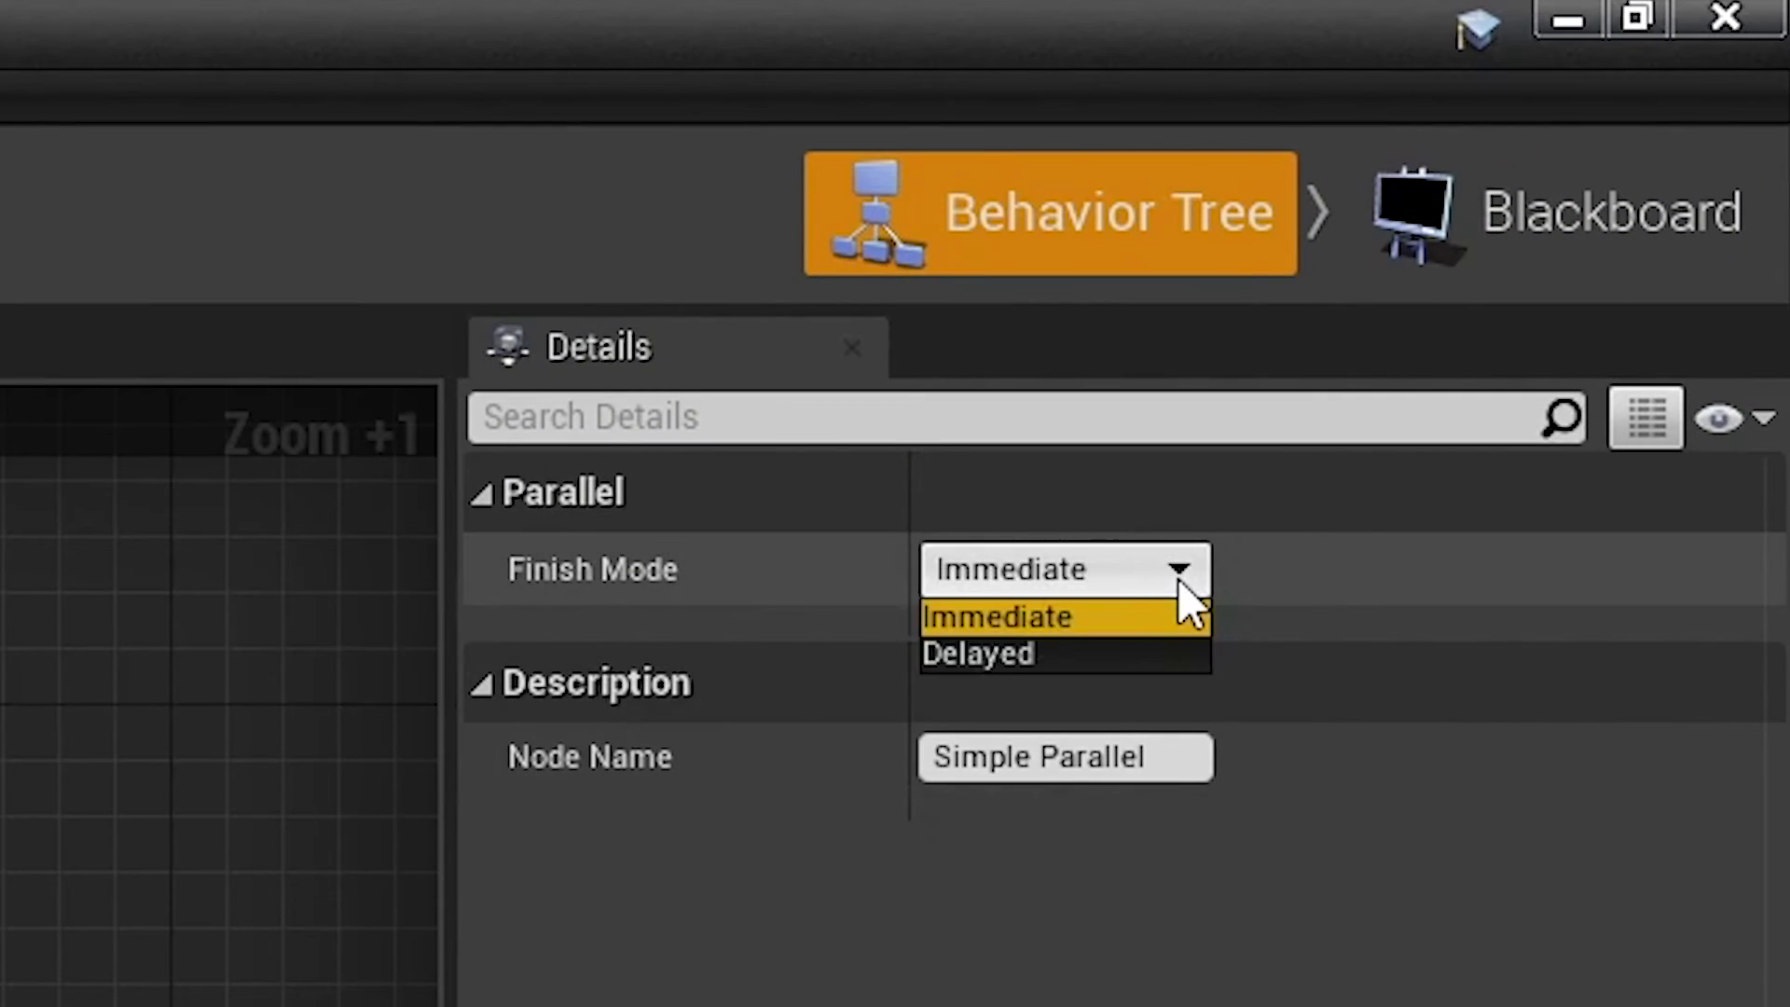
pyautogui.click(1143, 655)
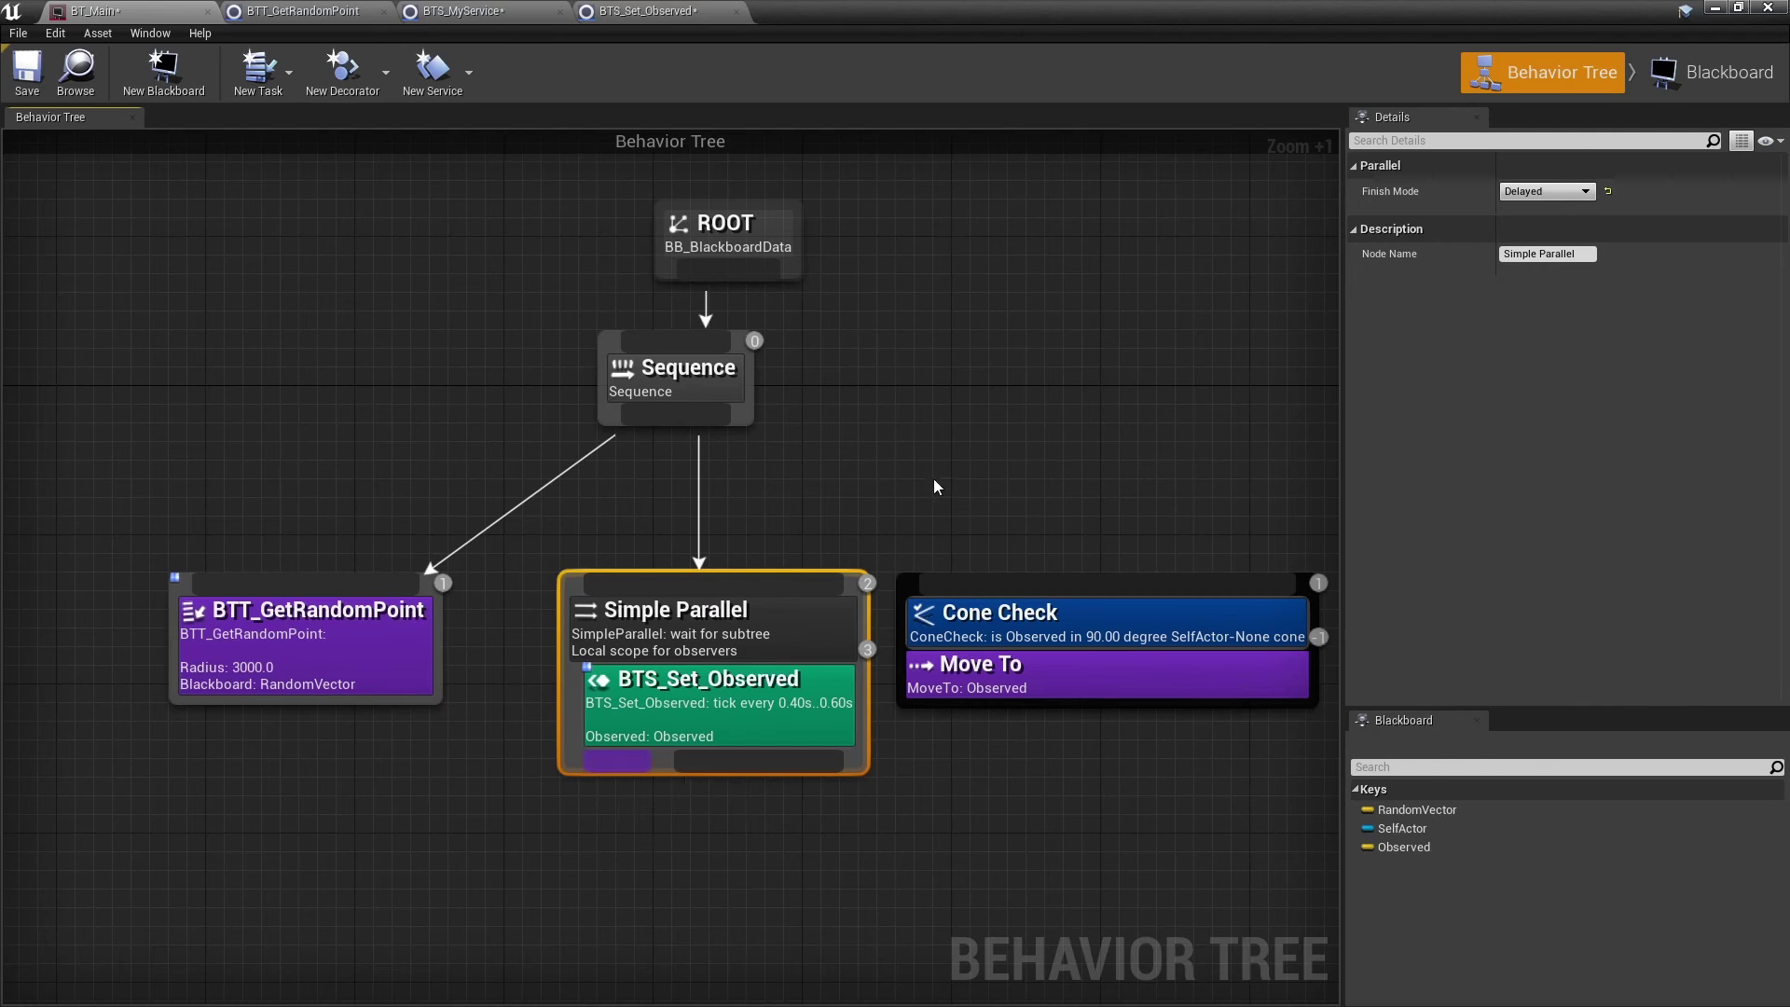
# Create a Move To task under Simple Parallel targeting RandomVector
pyautogui.click(391, 656)
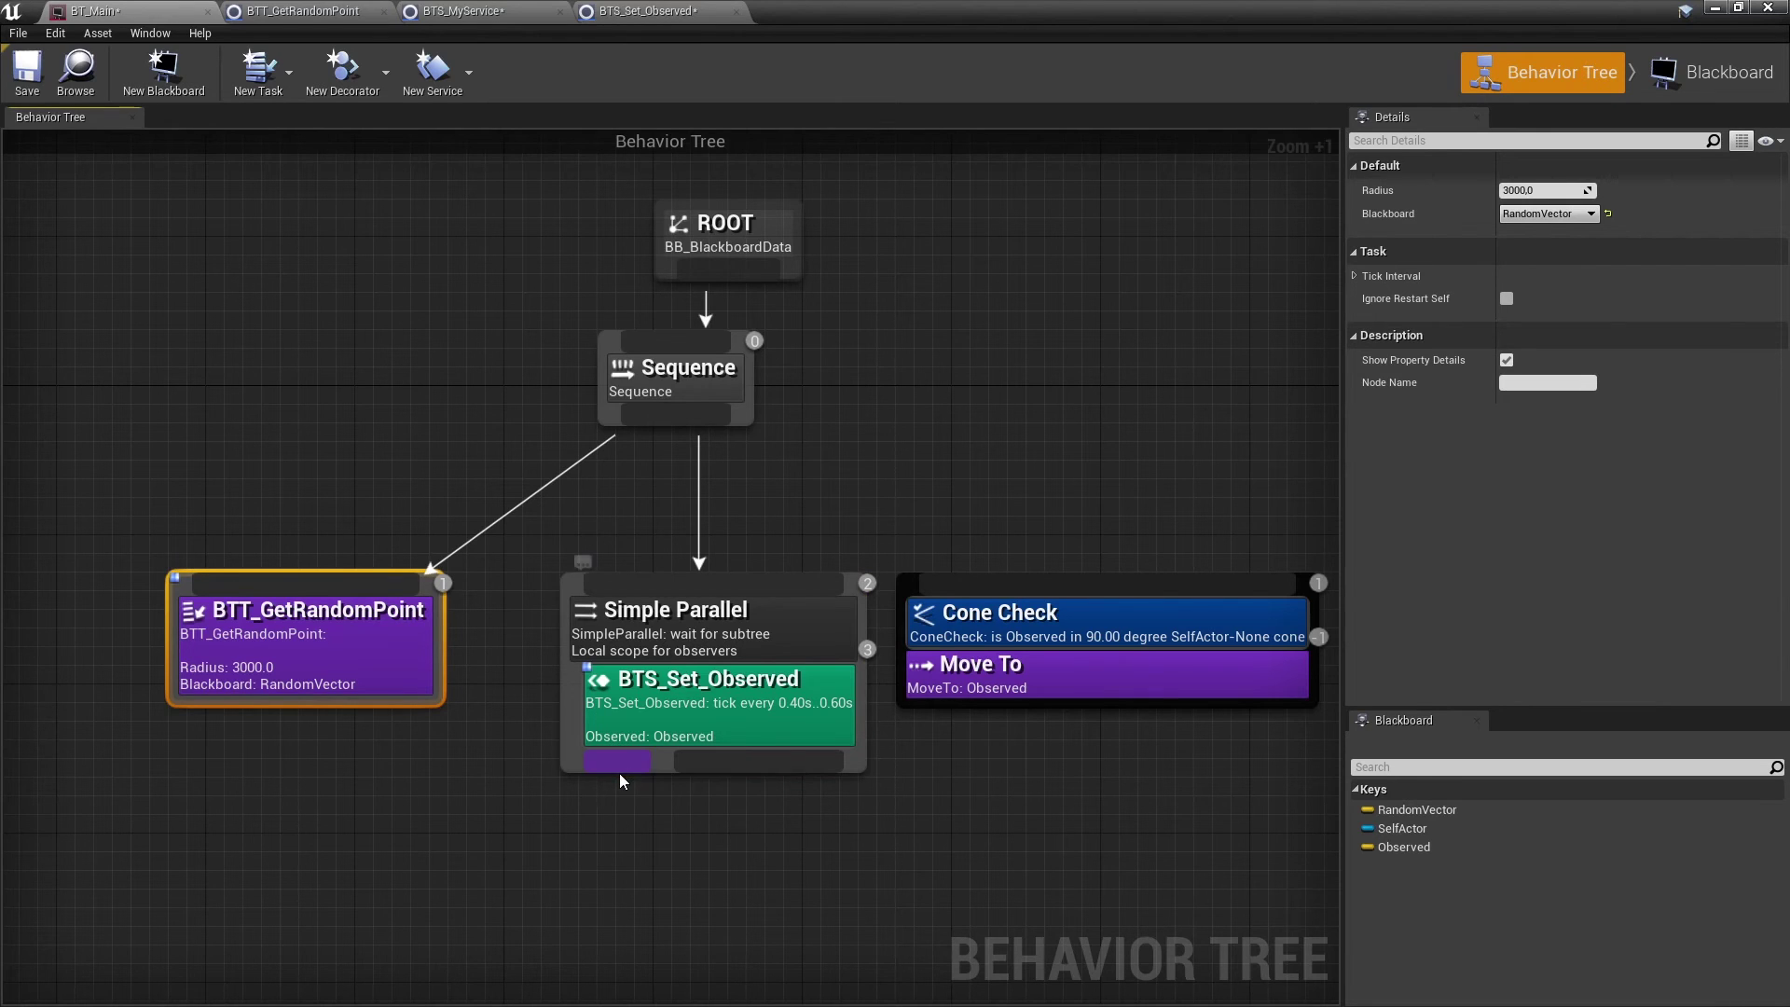
pyautogui.moveTo(620, 765); pyautogui.dragTo(618, 844)
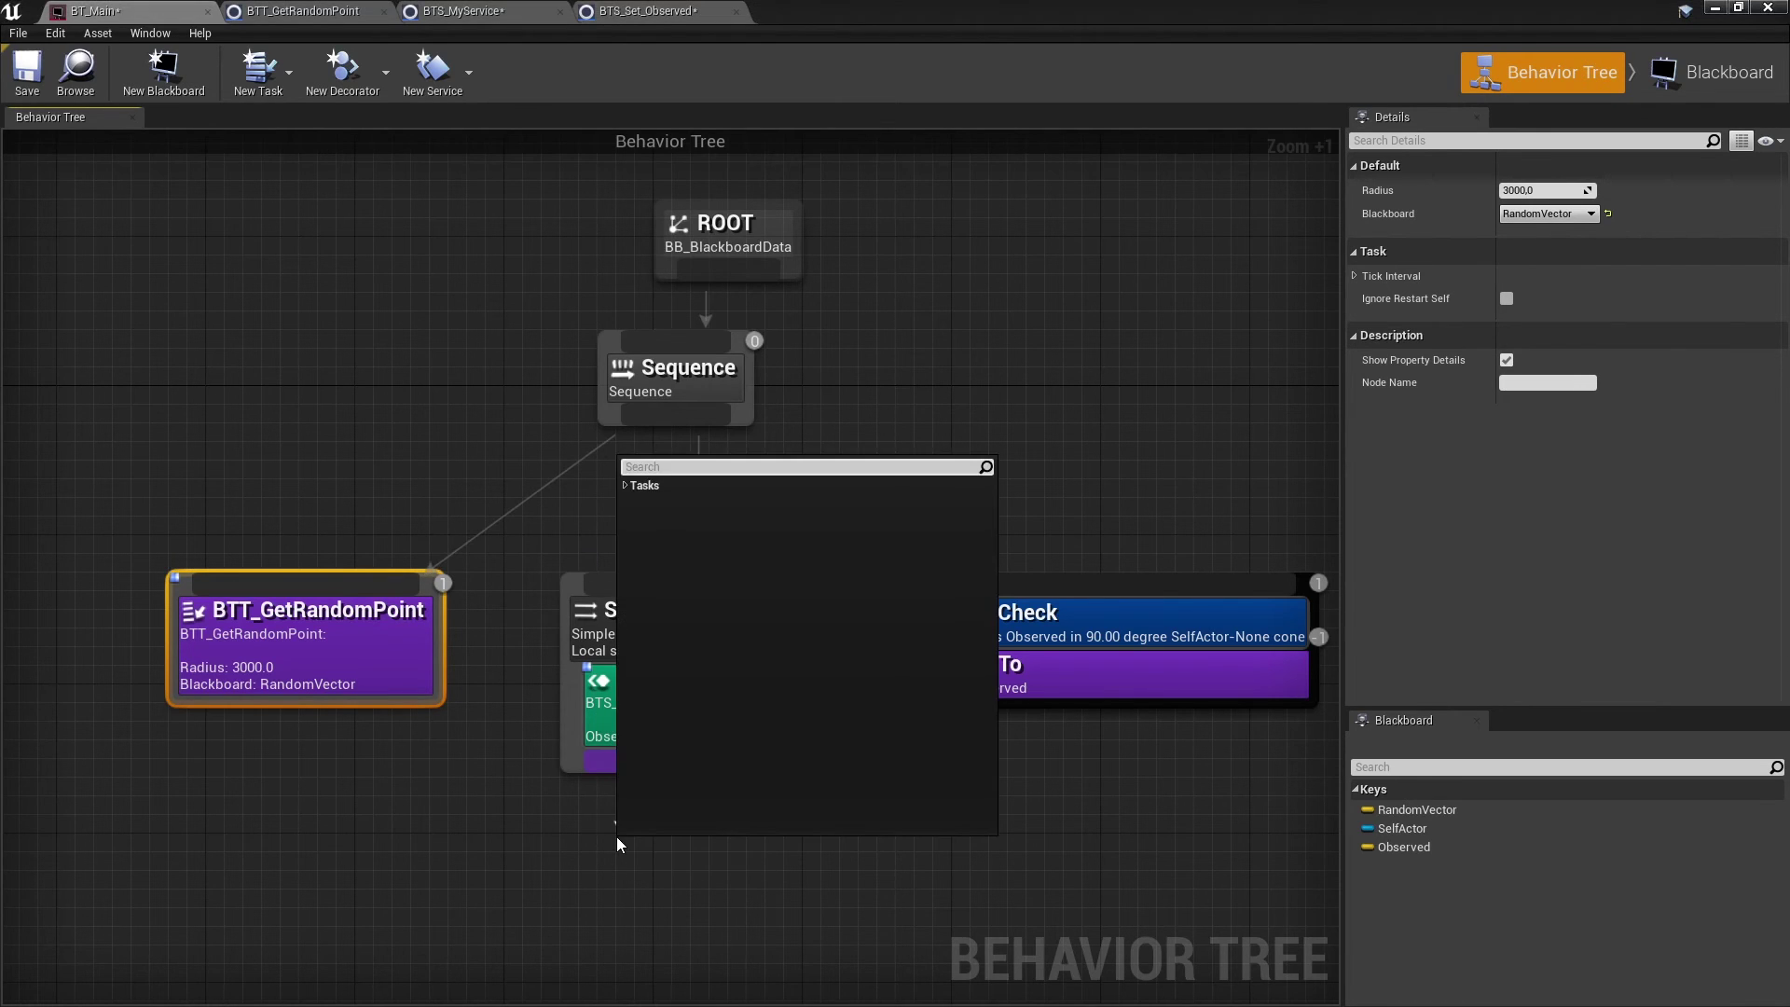
pyautogui.write('move to')
pyautogui.press('Return')
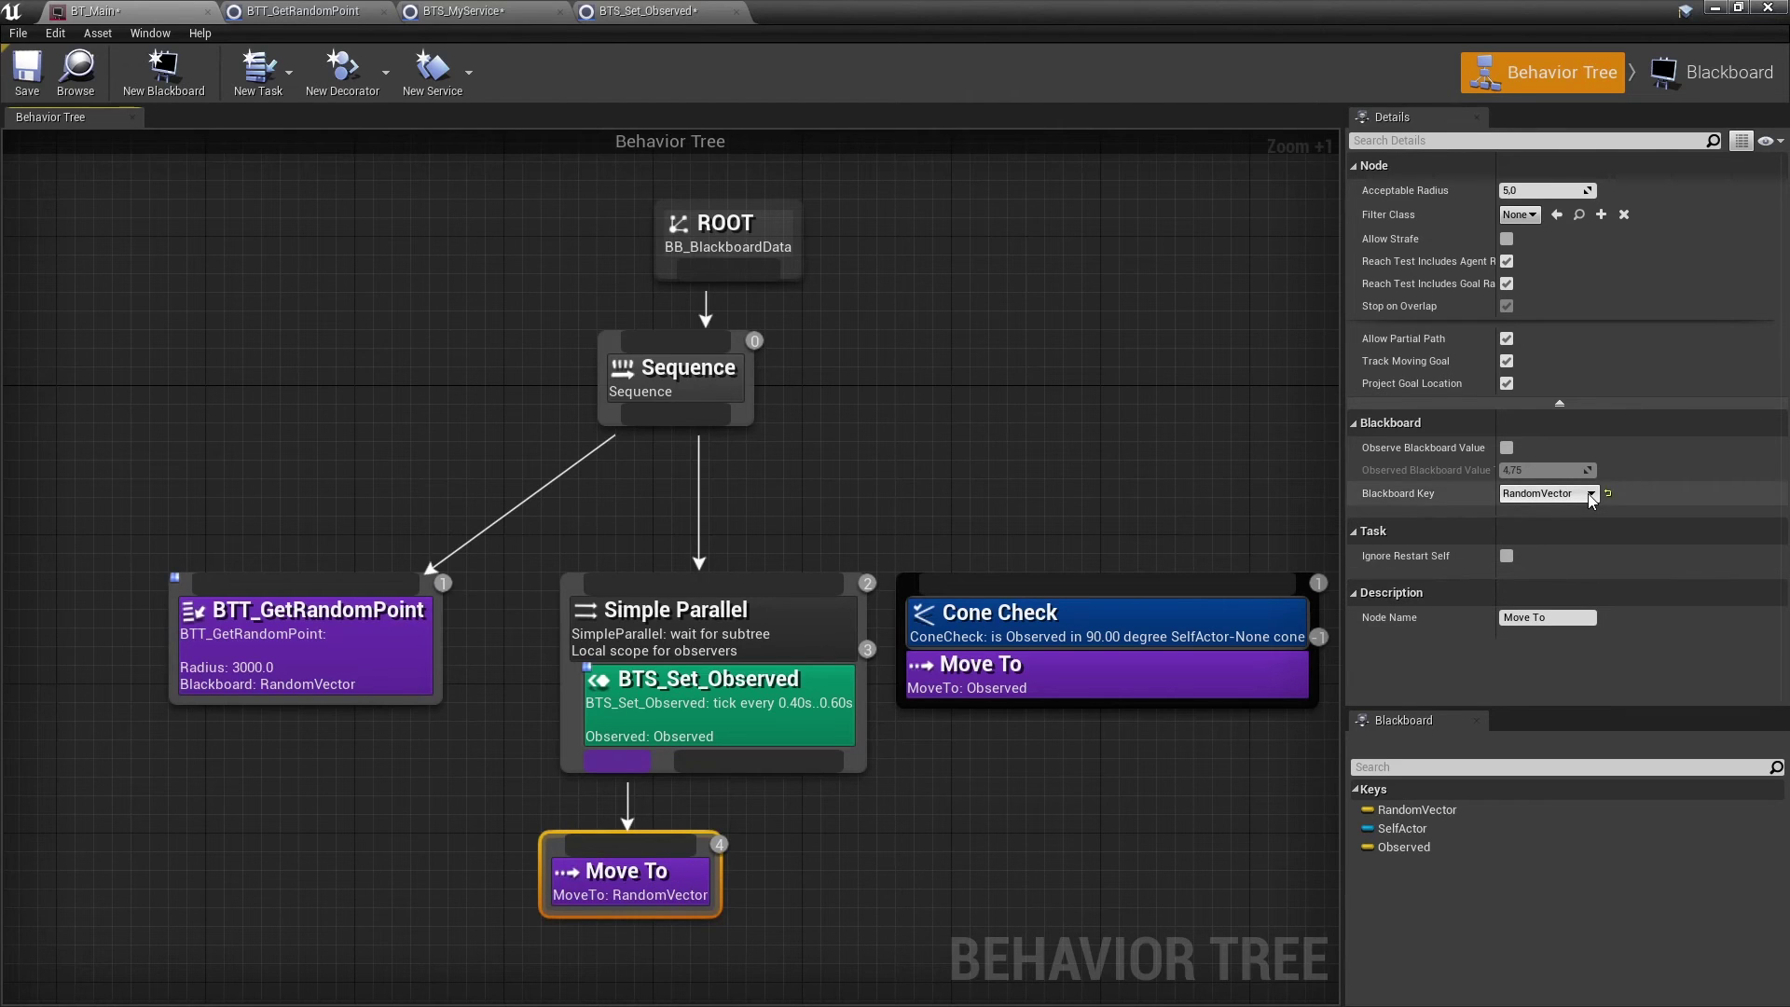
pyautogui.click(394, 640)
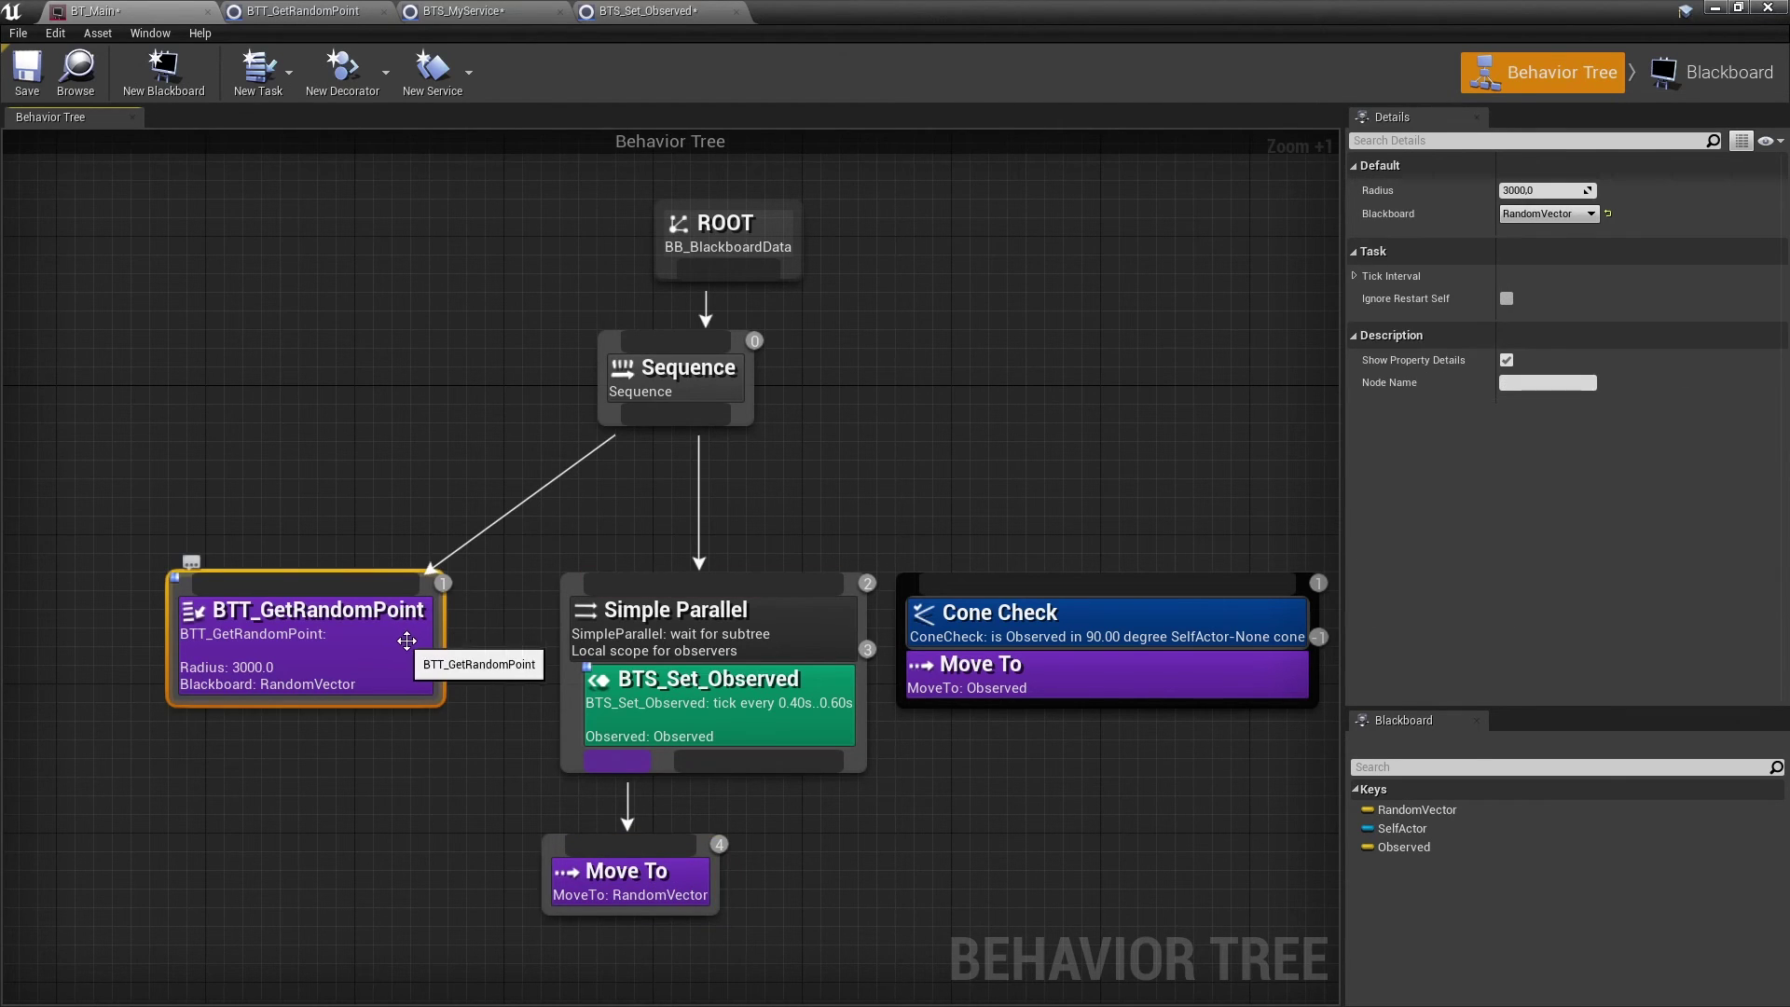
pyautogui.moveTo(941, 775); pyautogui.dragTo(994, 584, button='right')
pyautogui.click(656, 739)
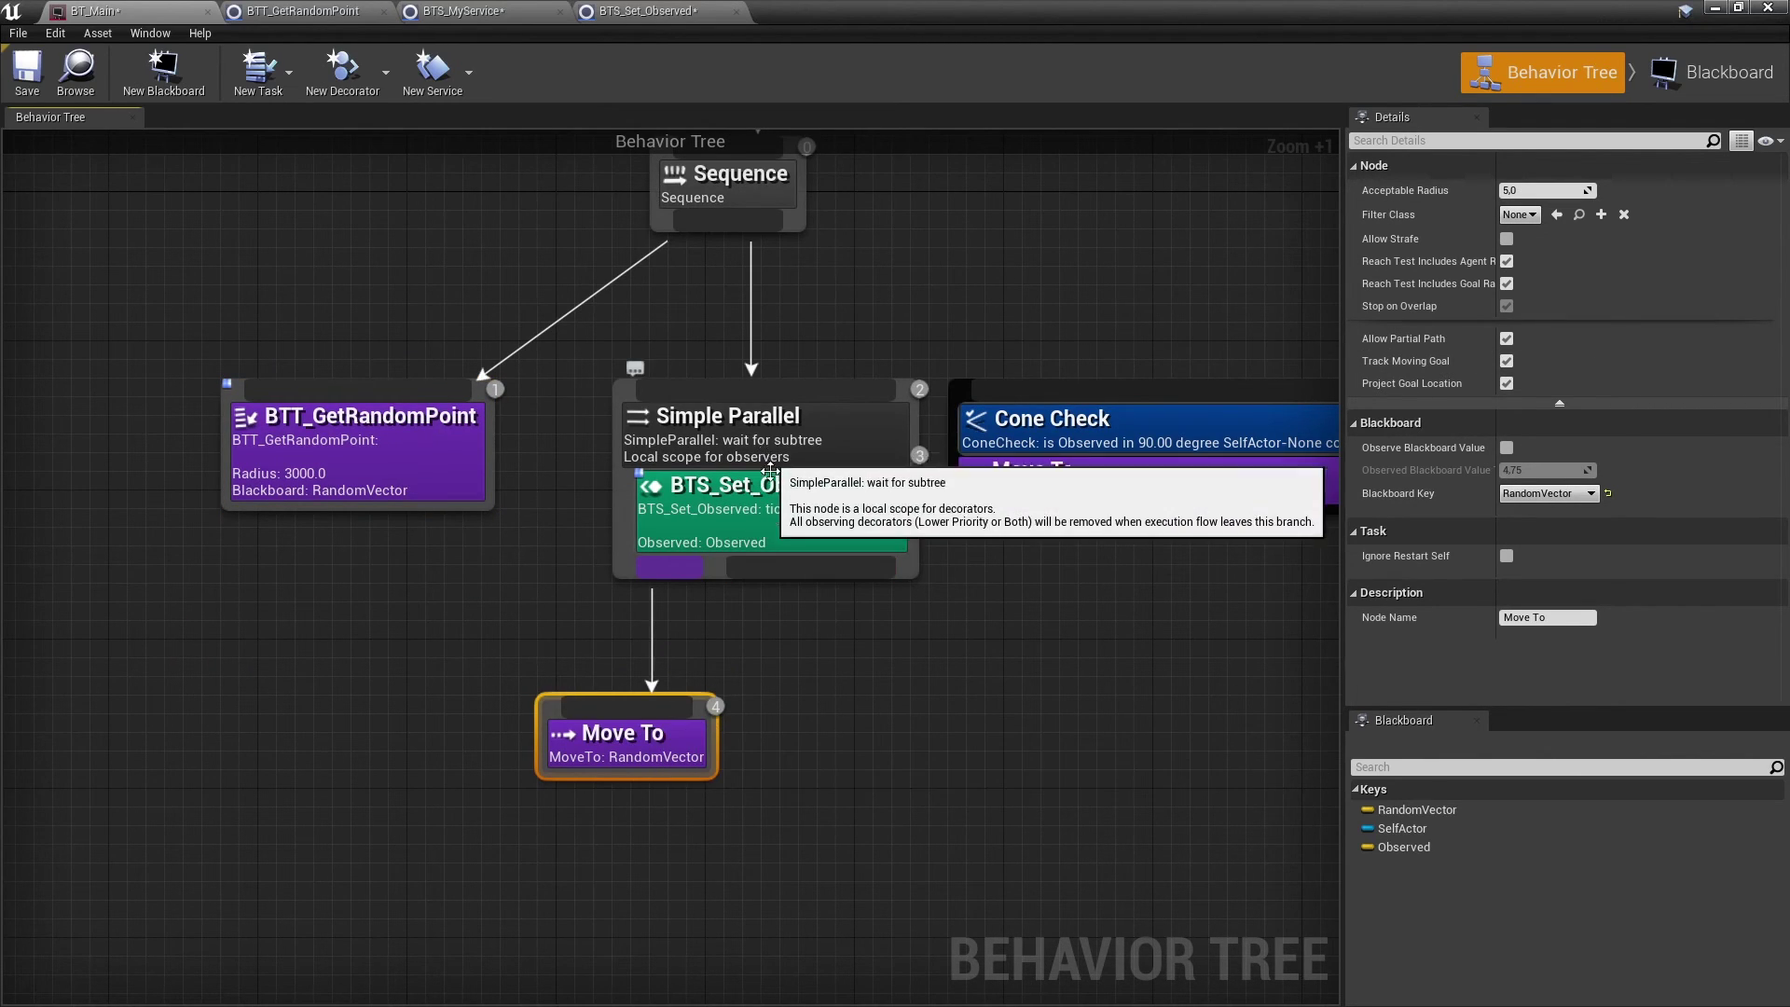
# Place the Cone Check / Move To Observed branch under Simple Parallel and wire it as second child
pyautogui.click(770, 513)
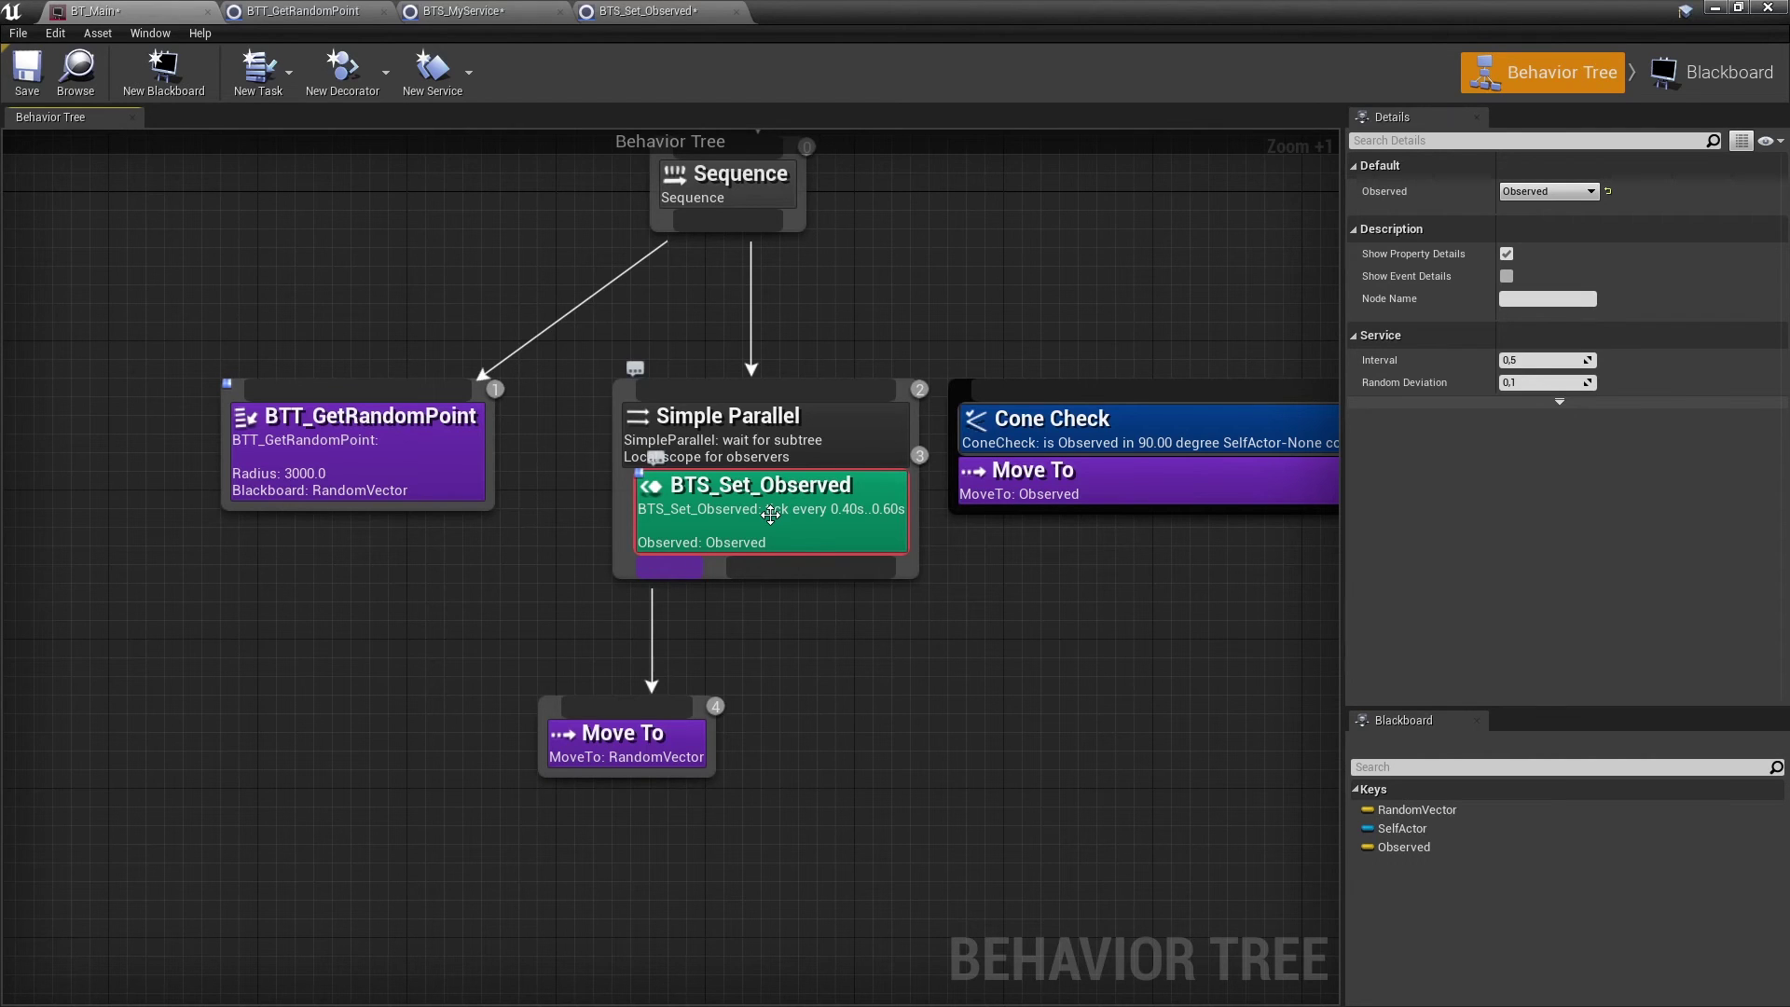
pyautogui.moveTo(1146, 384); pyautogui.dragTo(975, 661)
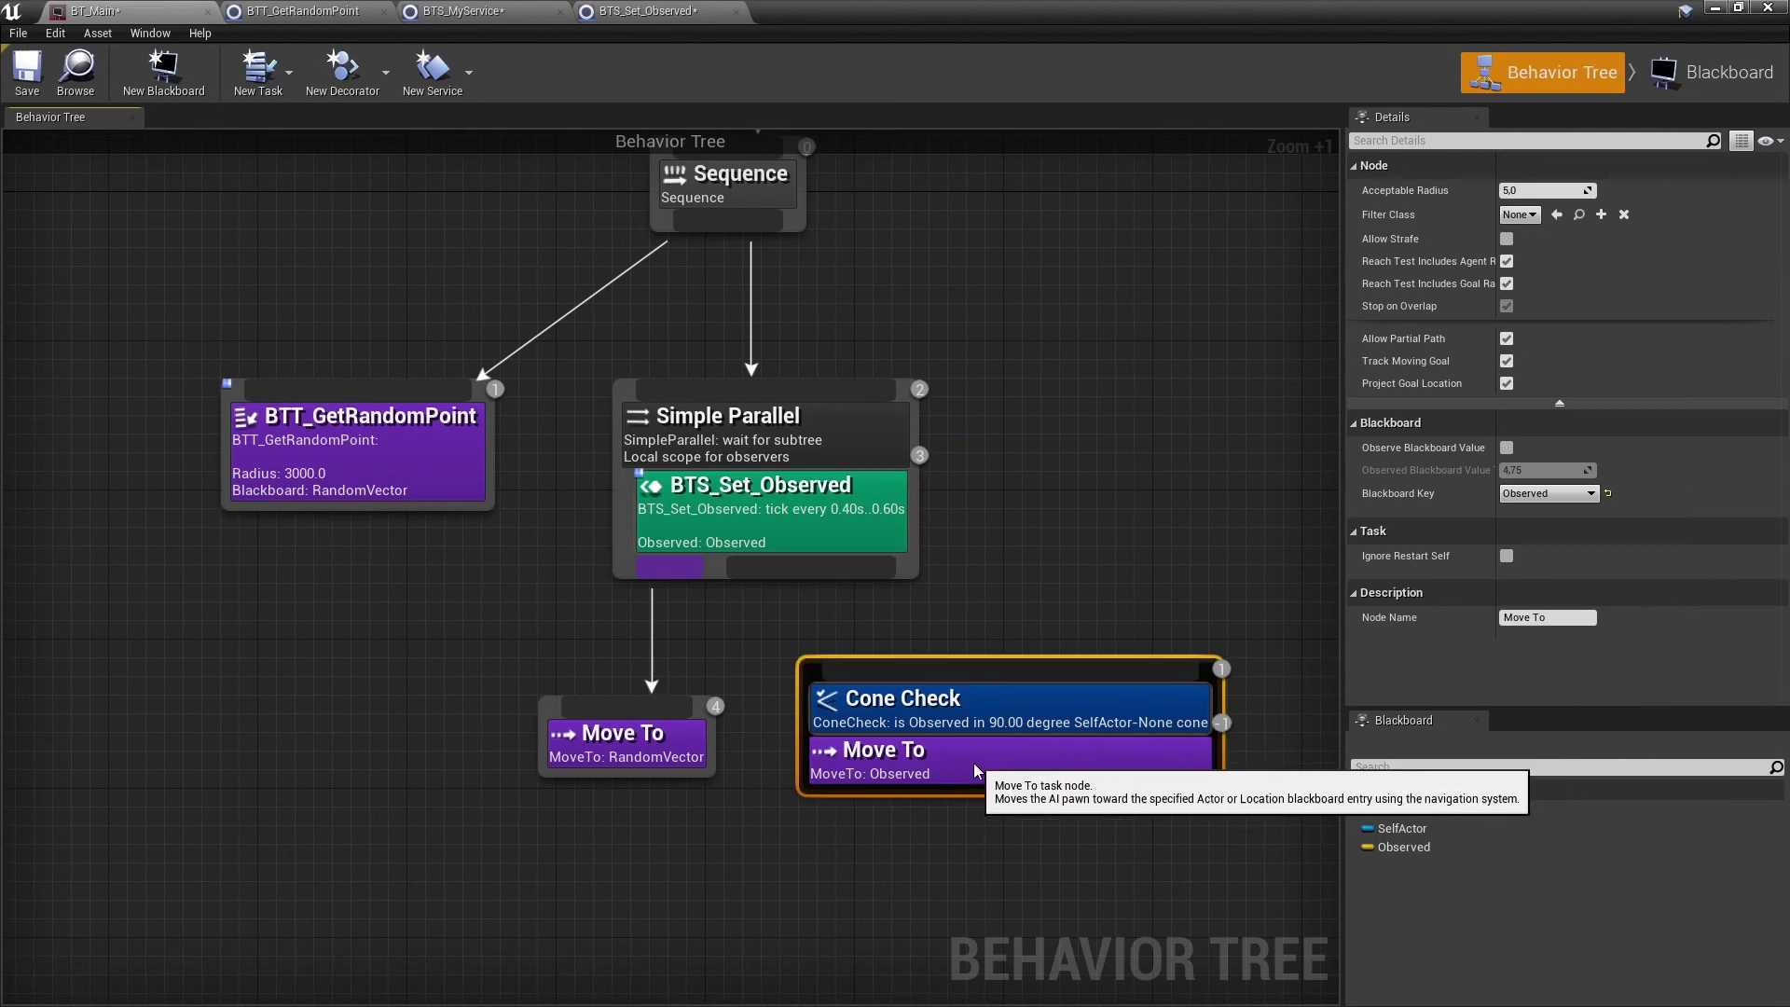
pyautogui.moveTo(811, 568); pyautogui.dragTo(880, 653)
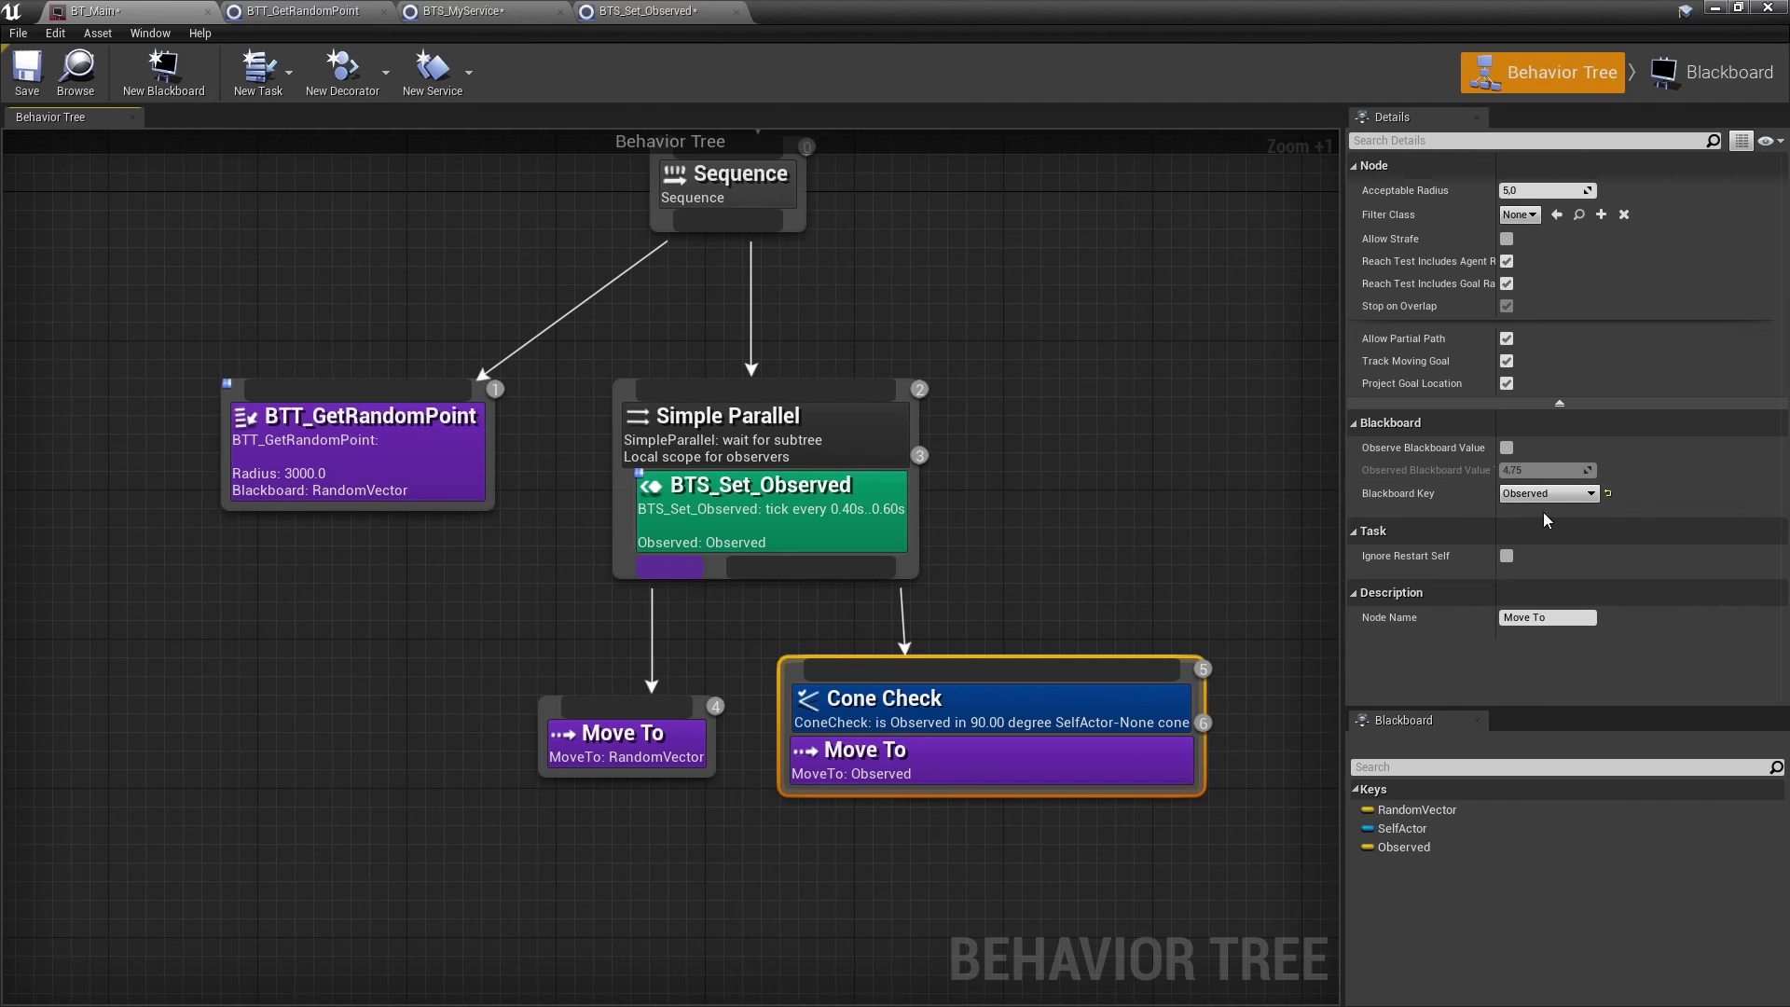
pyautogui.click(1051, 712)
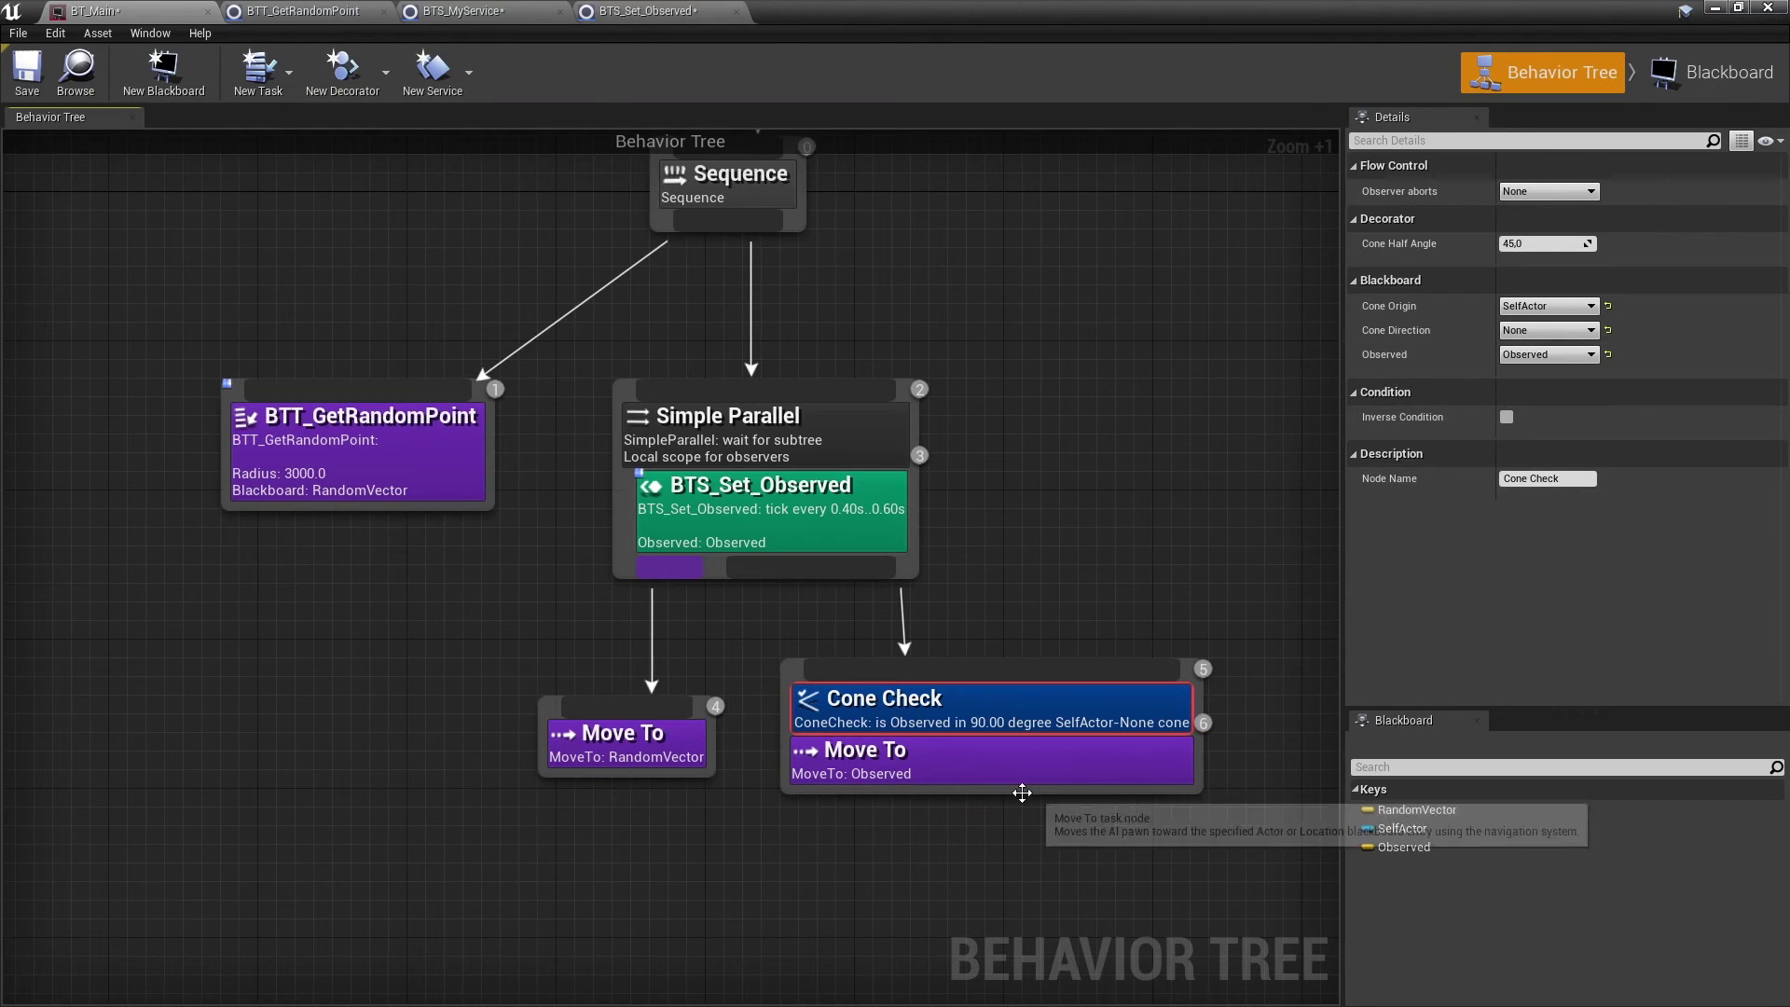
# Add a Cone Check decorator to the RandomVector Move To and shift that branch left
pyautogui.scroll(-2, 979, 440)
pyautogui.click(979, 440)
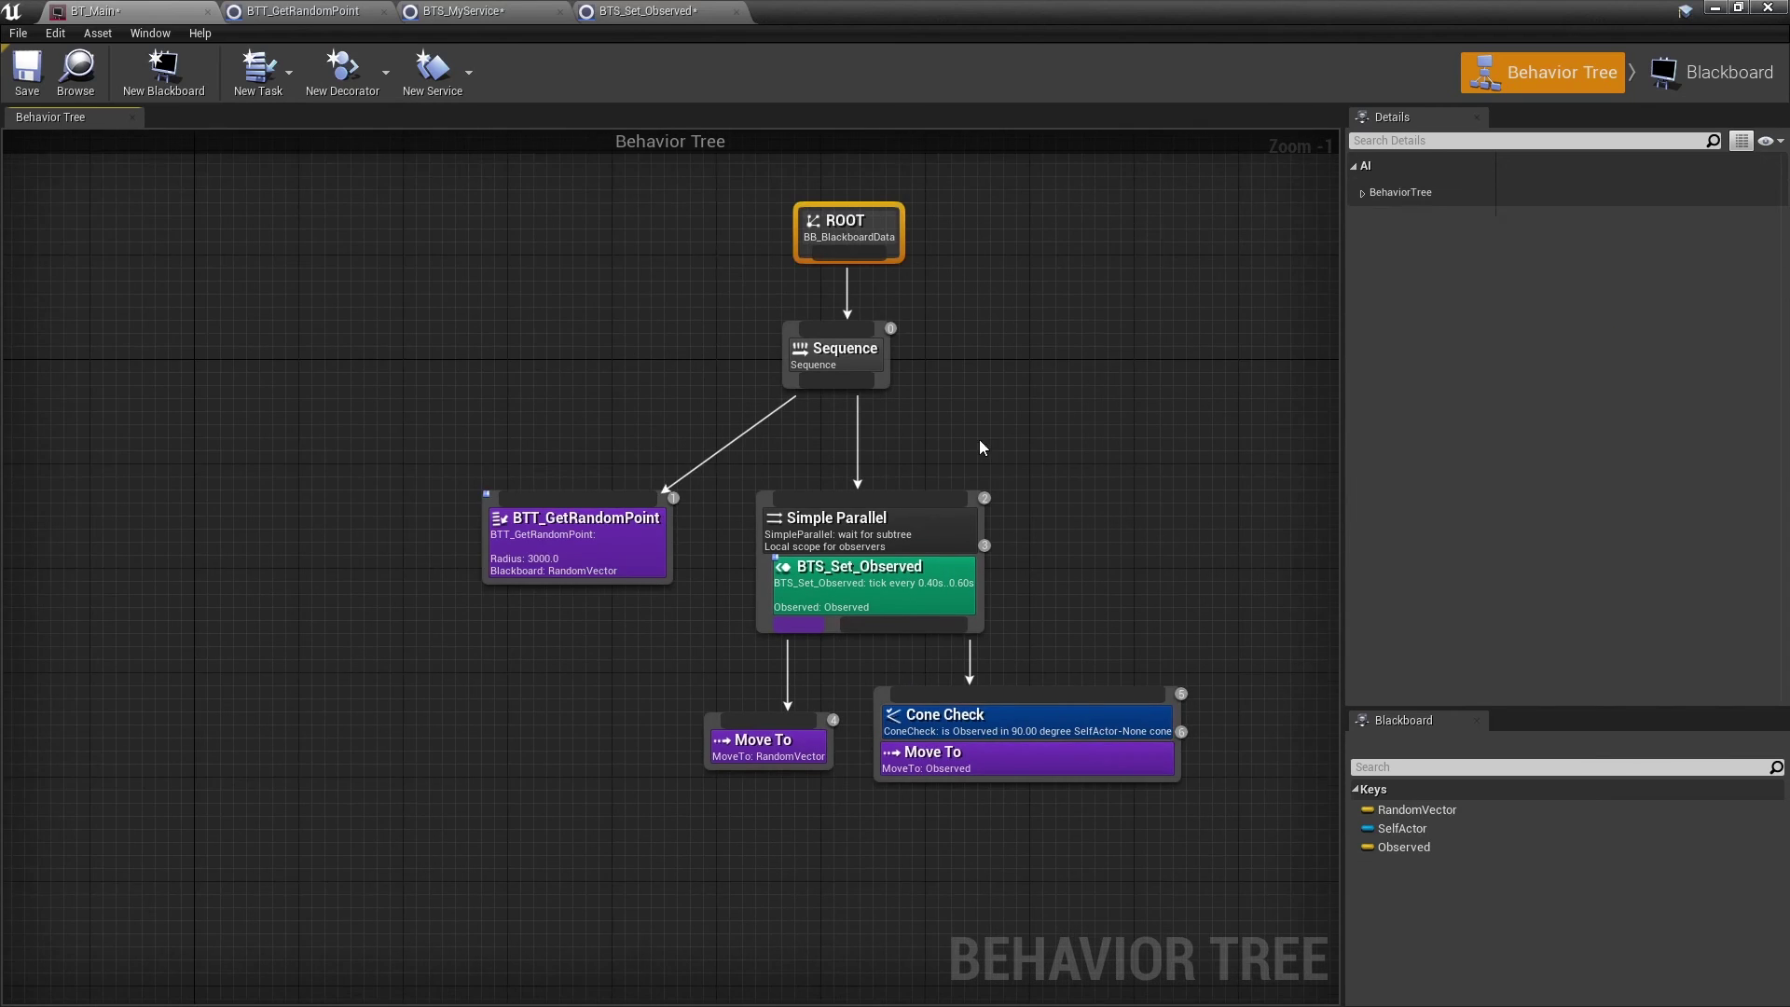
pyautogui.scroll(1, 863, 487)
pyautogui.scroll(2, 645, 787)
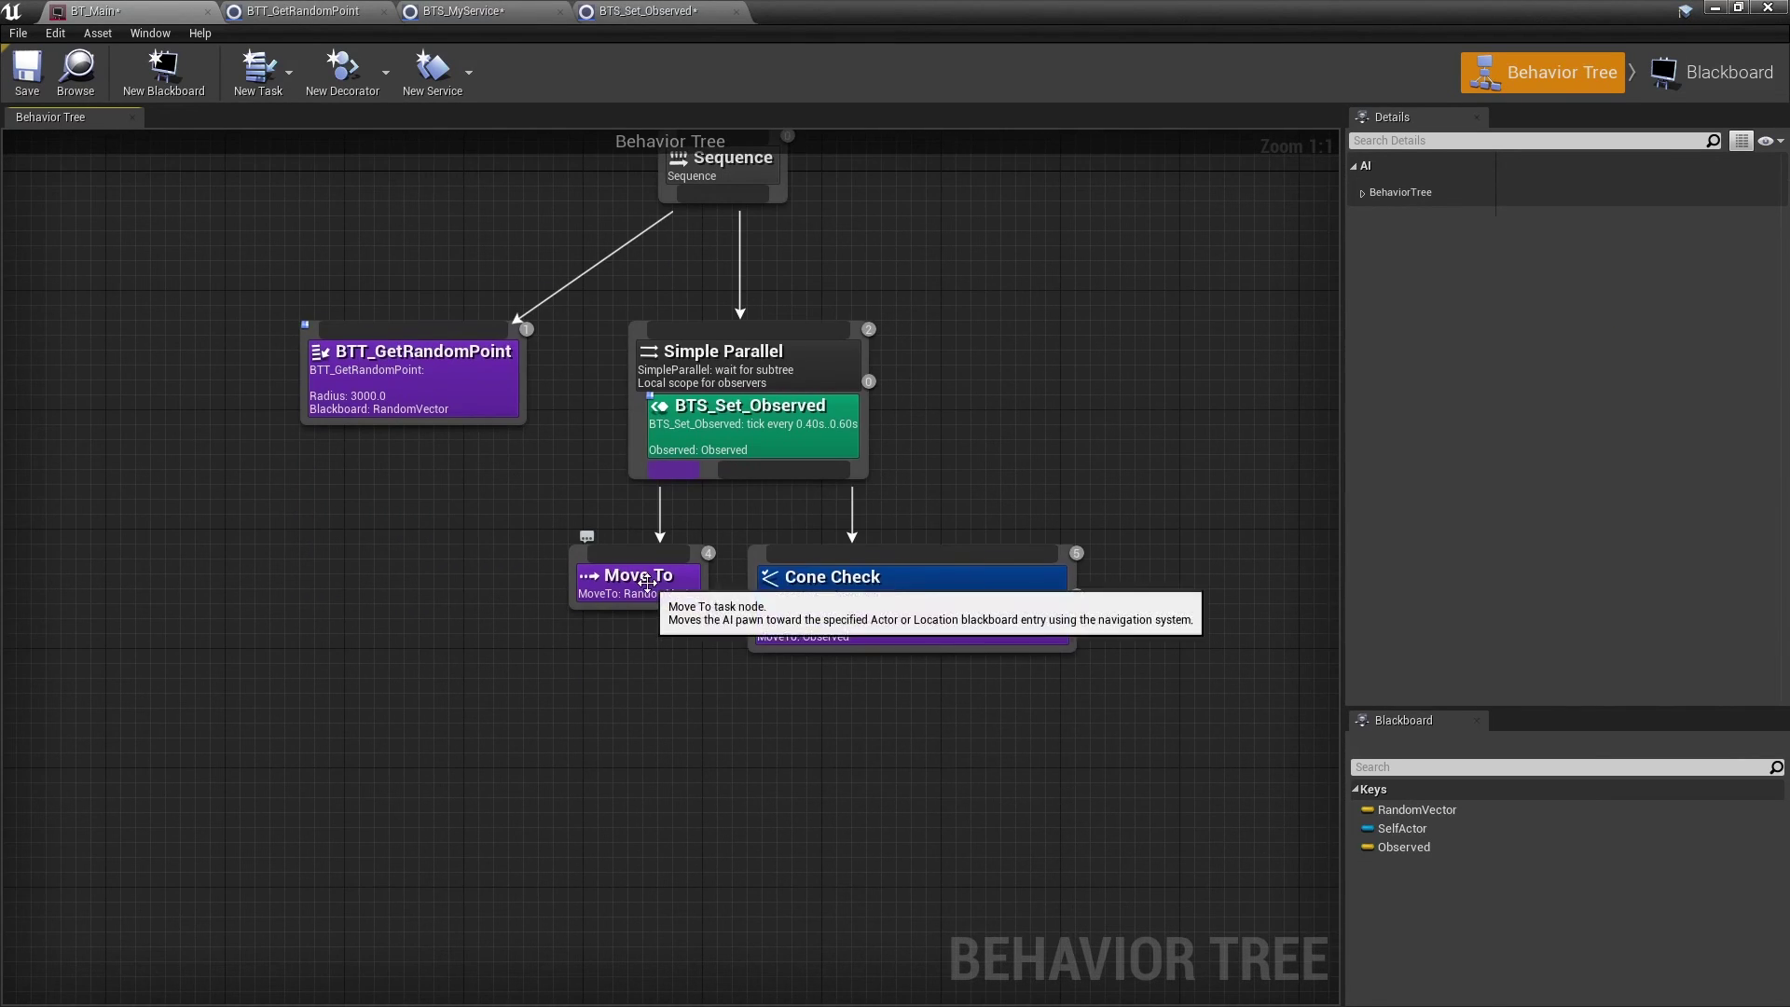
pyautogui.scroll(2, 645, 594)
pyautogui.rightClick(646, 594)
pyautogui.moveTo(718, 747)
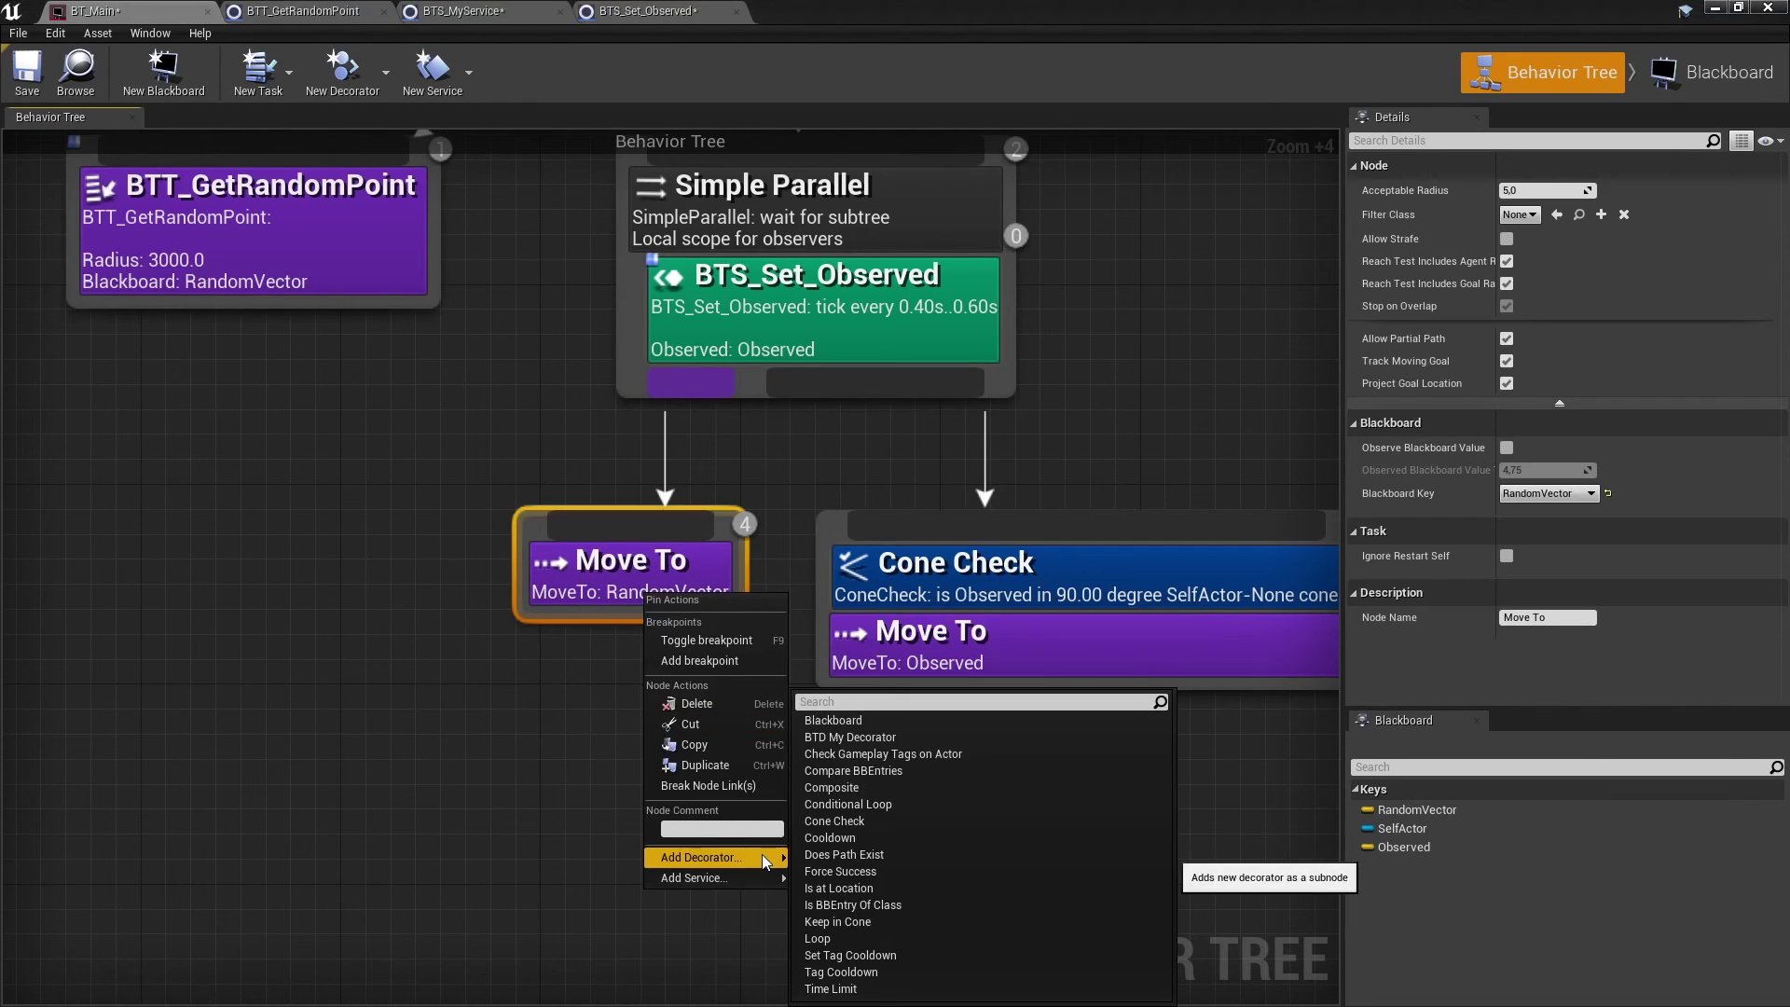
pyautogui.click(841, 820)
pyautogui.moveTo(727, 662); pyautogui.dragTo(356, 662)
# Invert the Cone Check with SelfActor origin and Observed key, then open BTS_Set_Observed
pyautogui.click(339, 576)
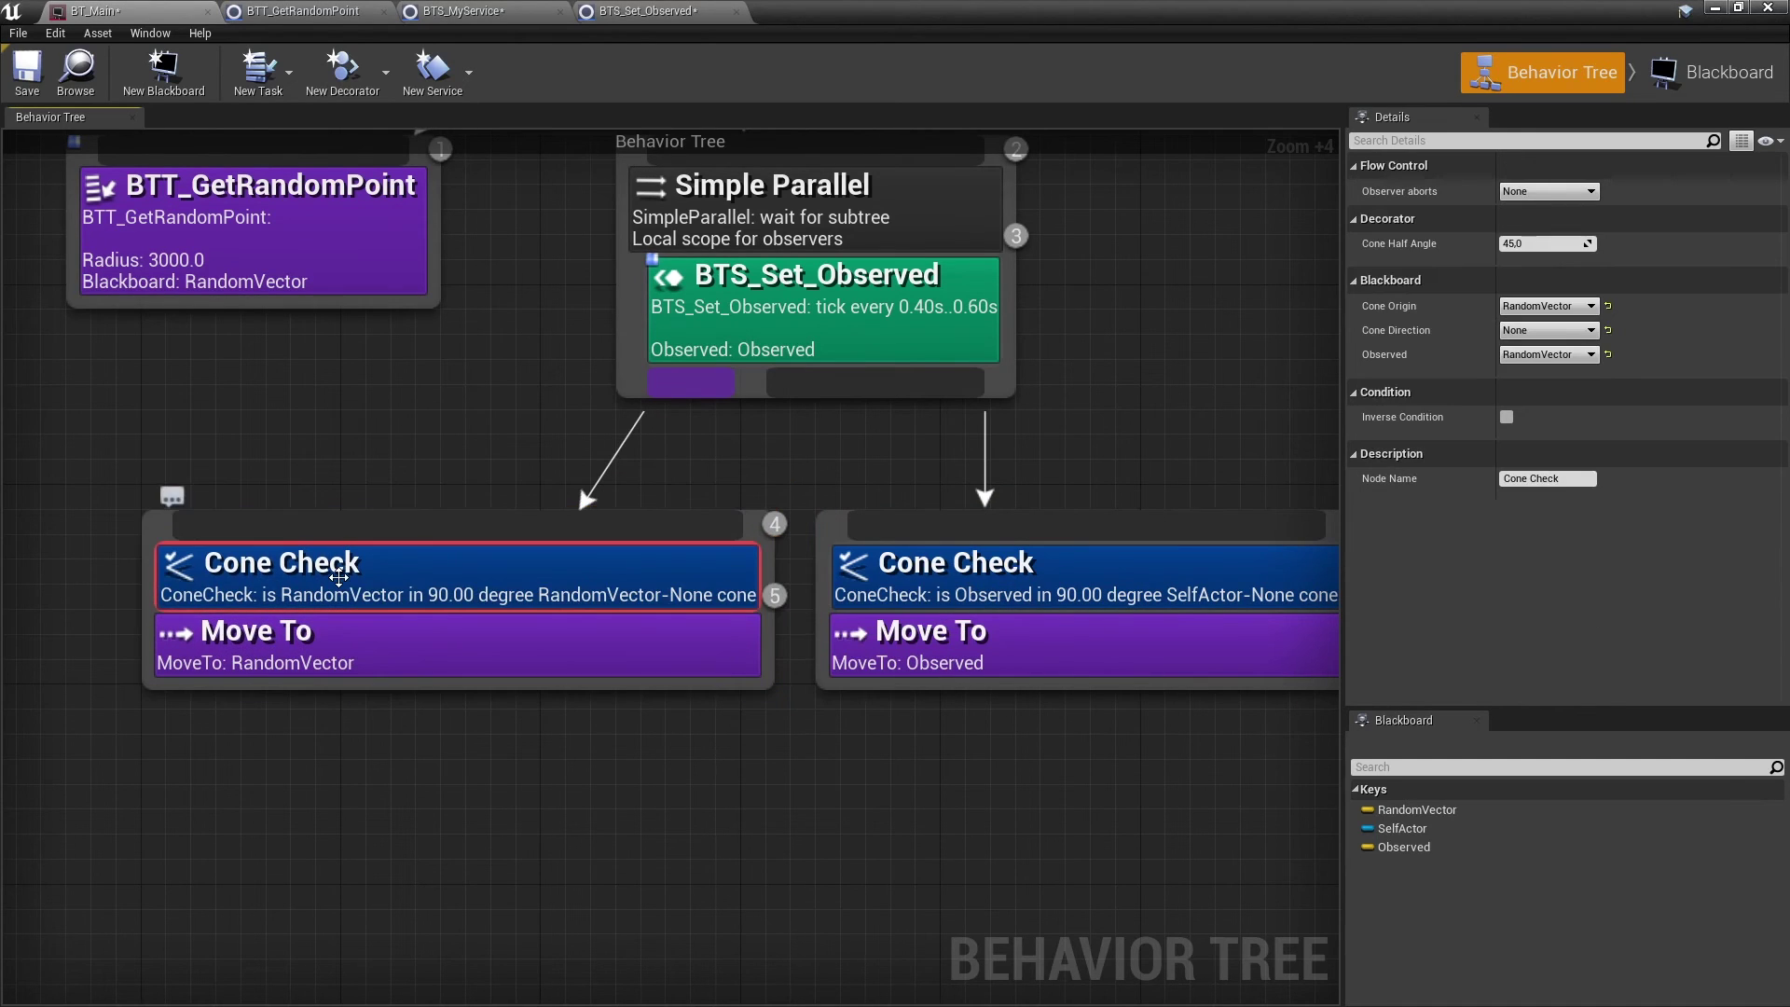
pyautogui.click(1507, 418)
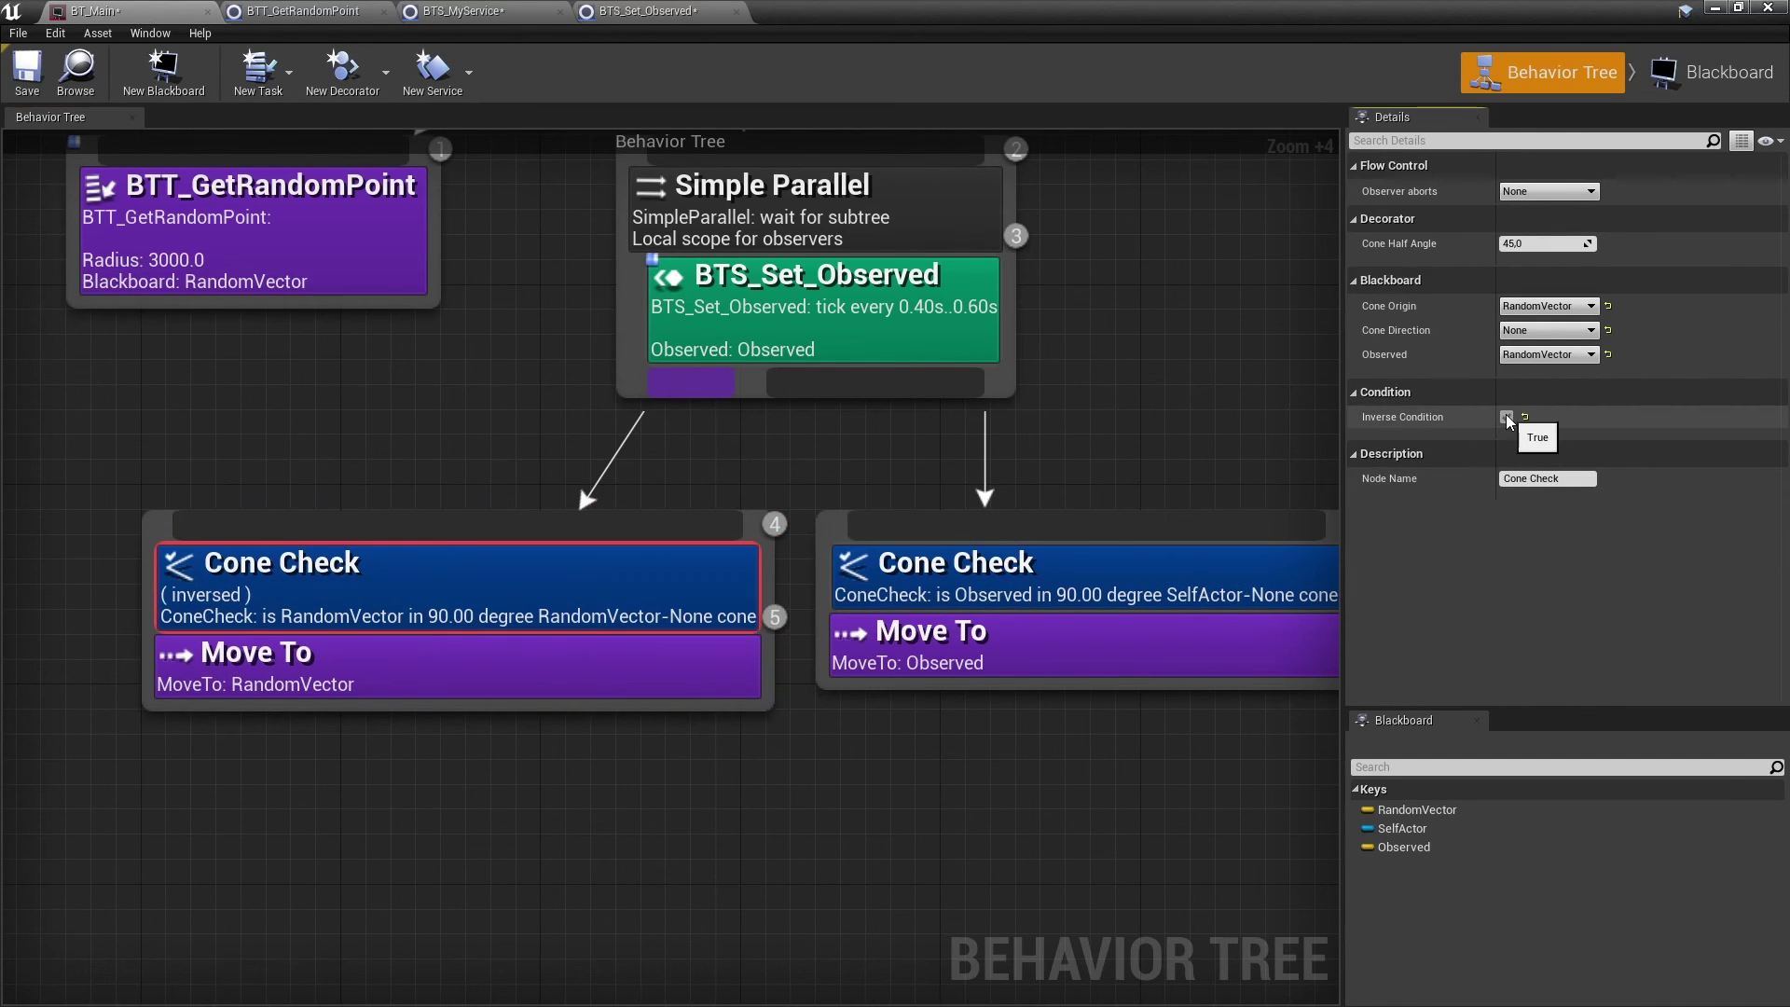
pyautogui.click(464, 676)
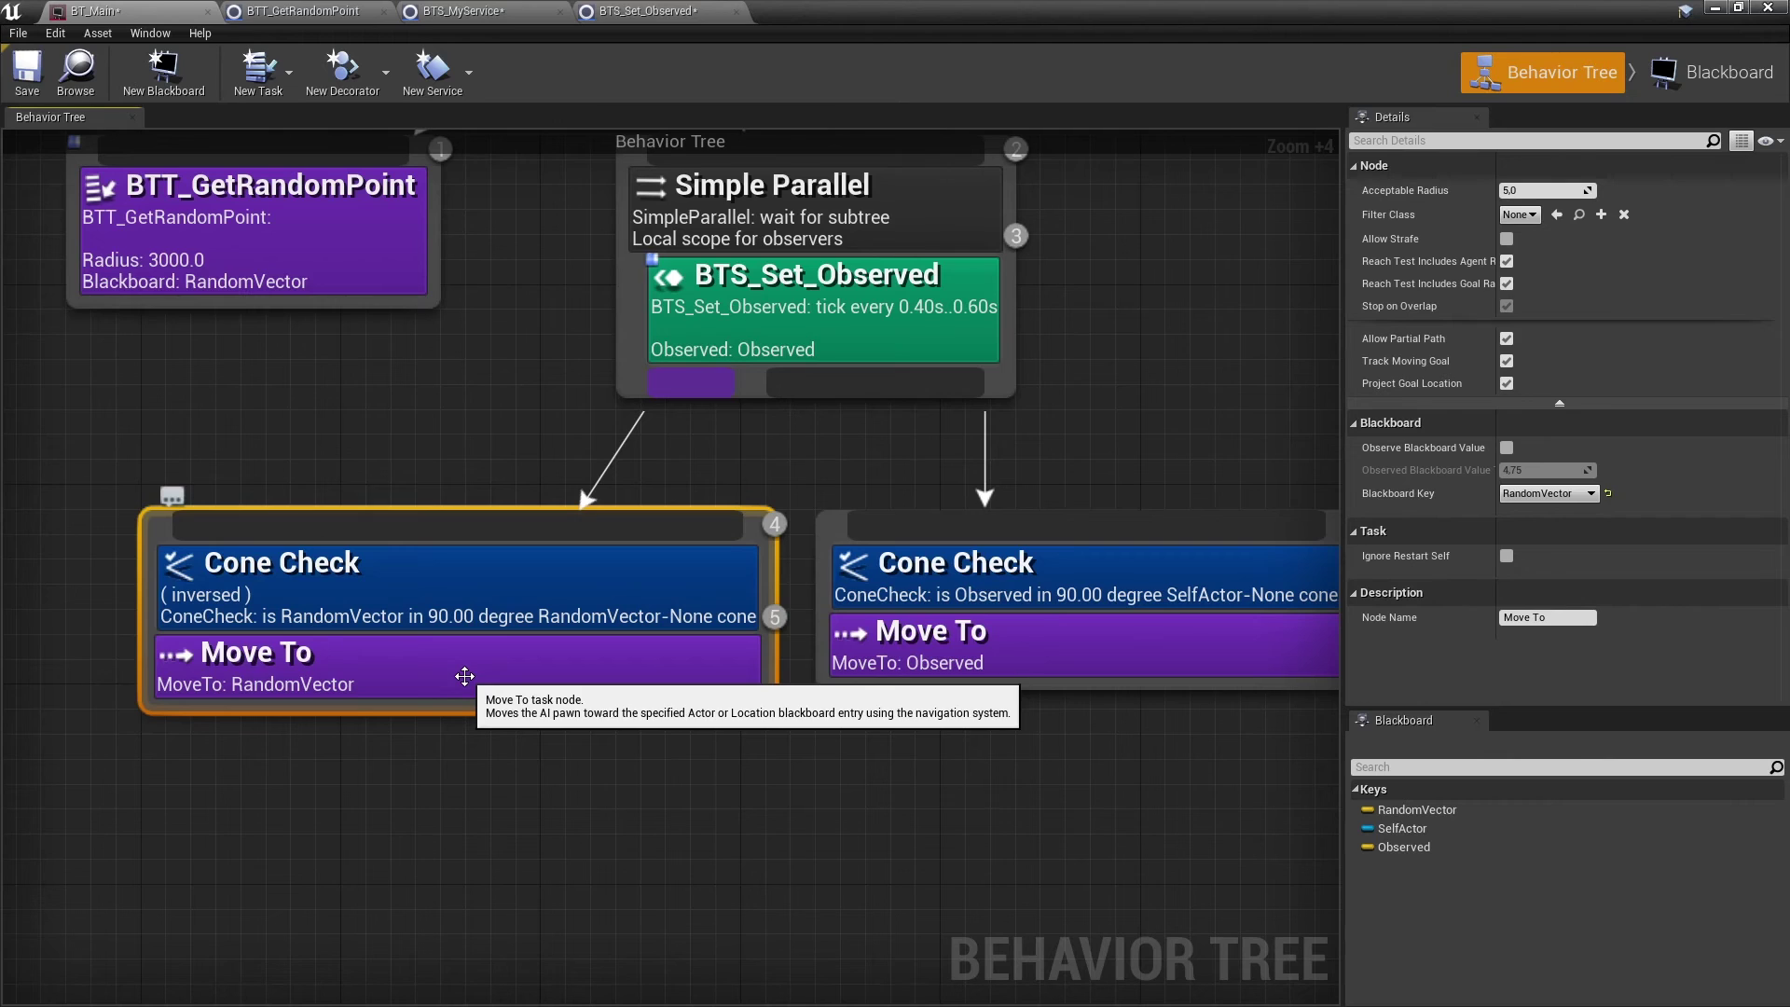
pyautogui.click(425, 582)
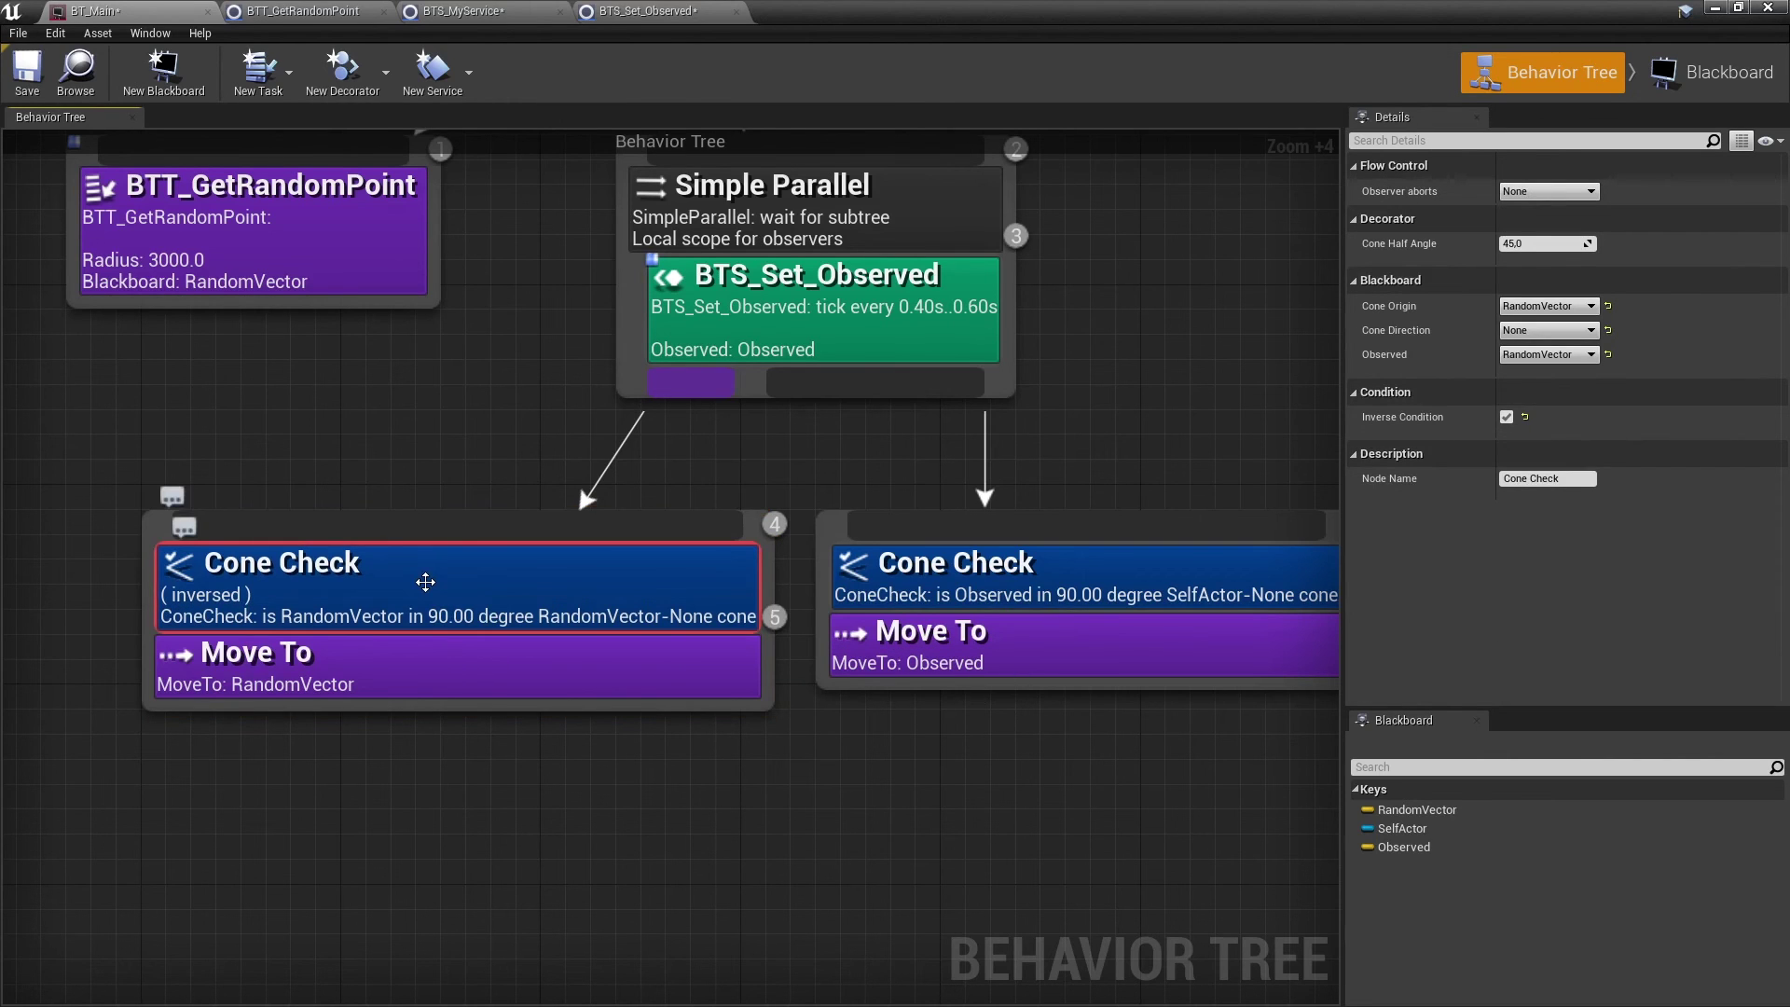
pyautogui.click(1576, 305)
pyautogui.click(1571, 344)
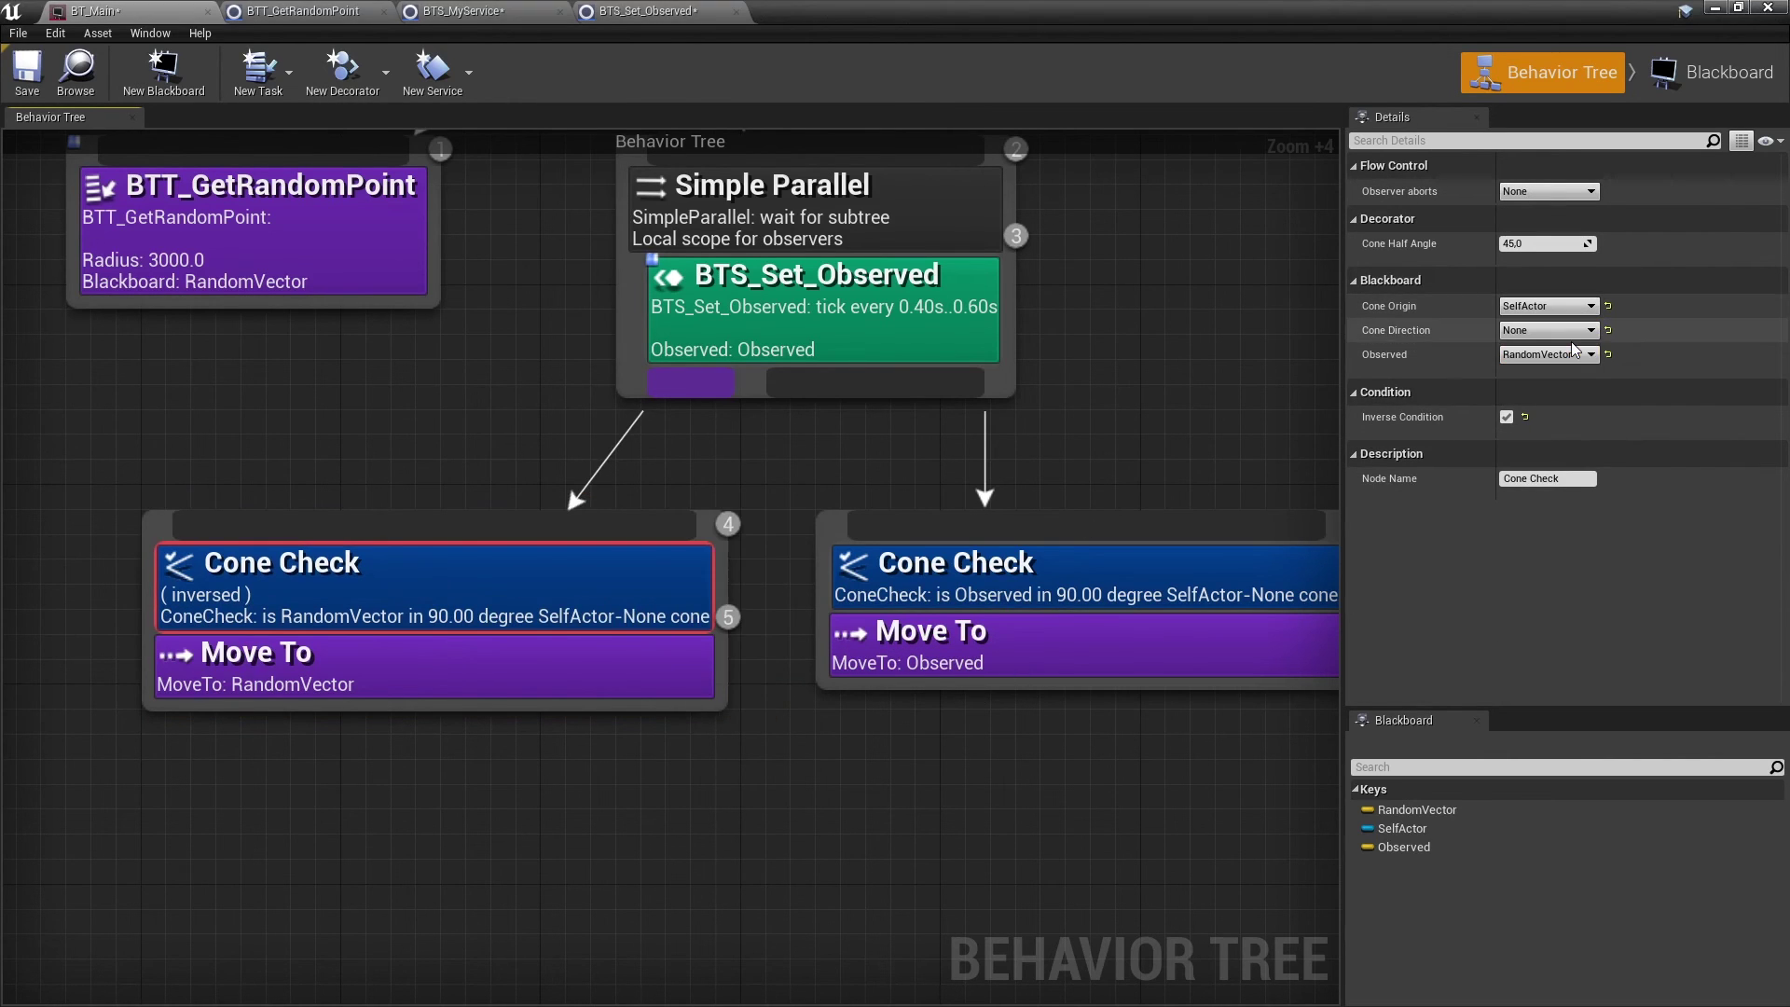
pyautogui.click(1573, 354)
pyautogui.click(1538, 398)
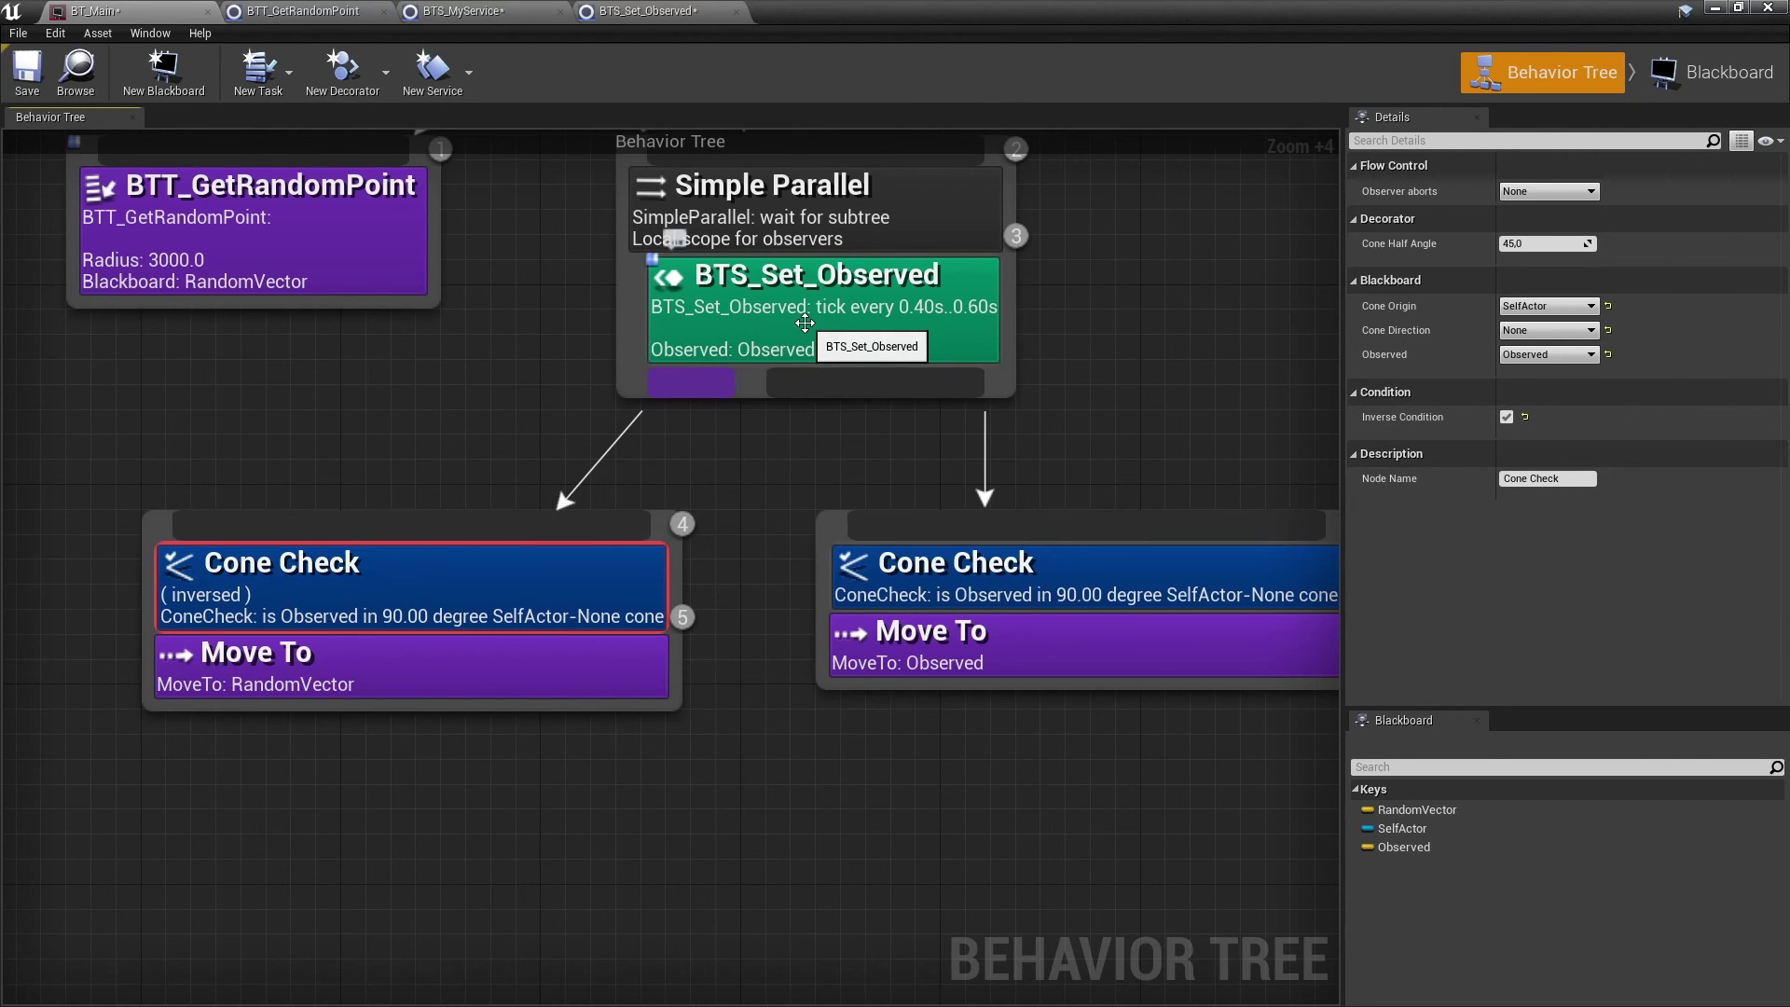
pyautogui.doubleClick(805, 323)
pyautogui.click(191, 171)
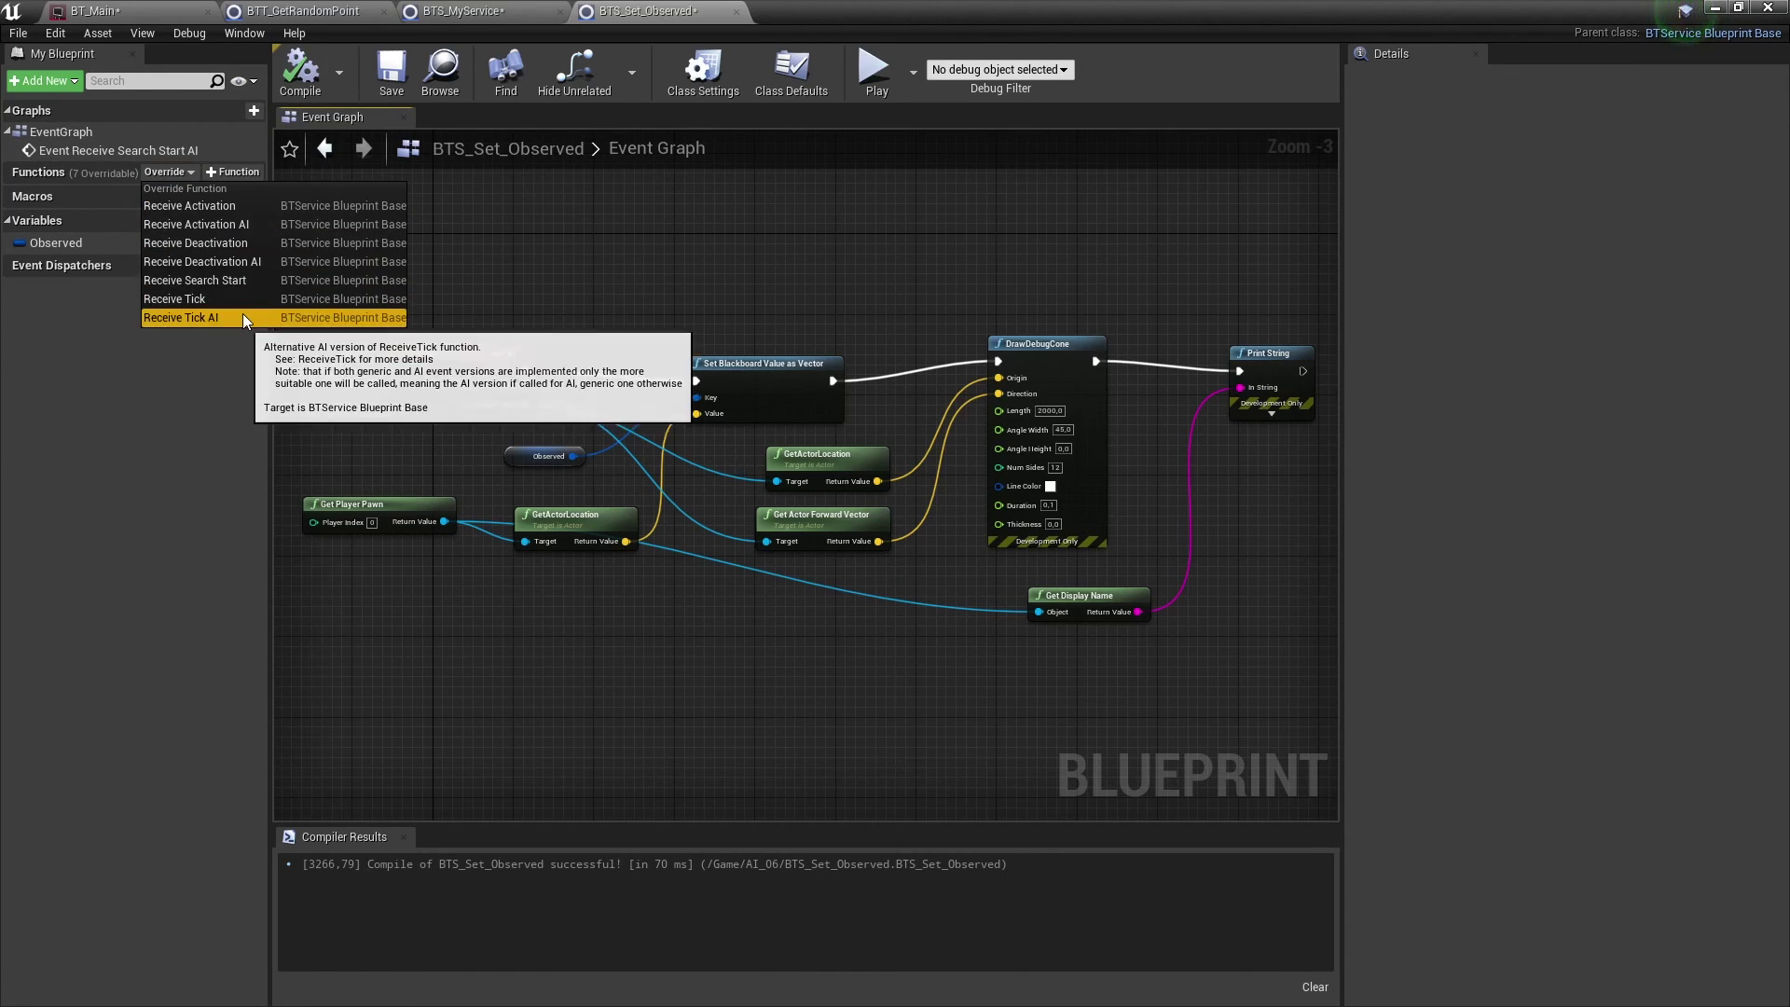
# Drive Set Blackboard Value from Receive Tick AI, replace Search Start, and compile
pyautogui.click(187, 317)
pyautogui.moveTo(546, 313); pyautogui.dragTo(809, 477)
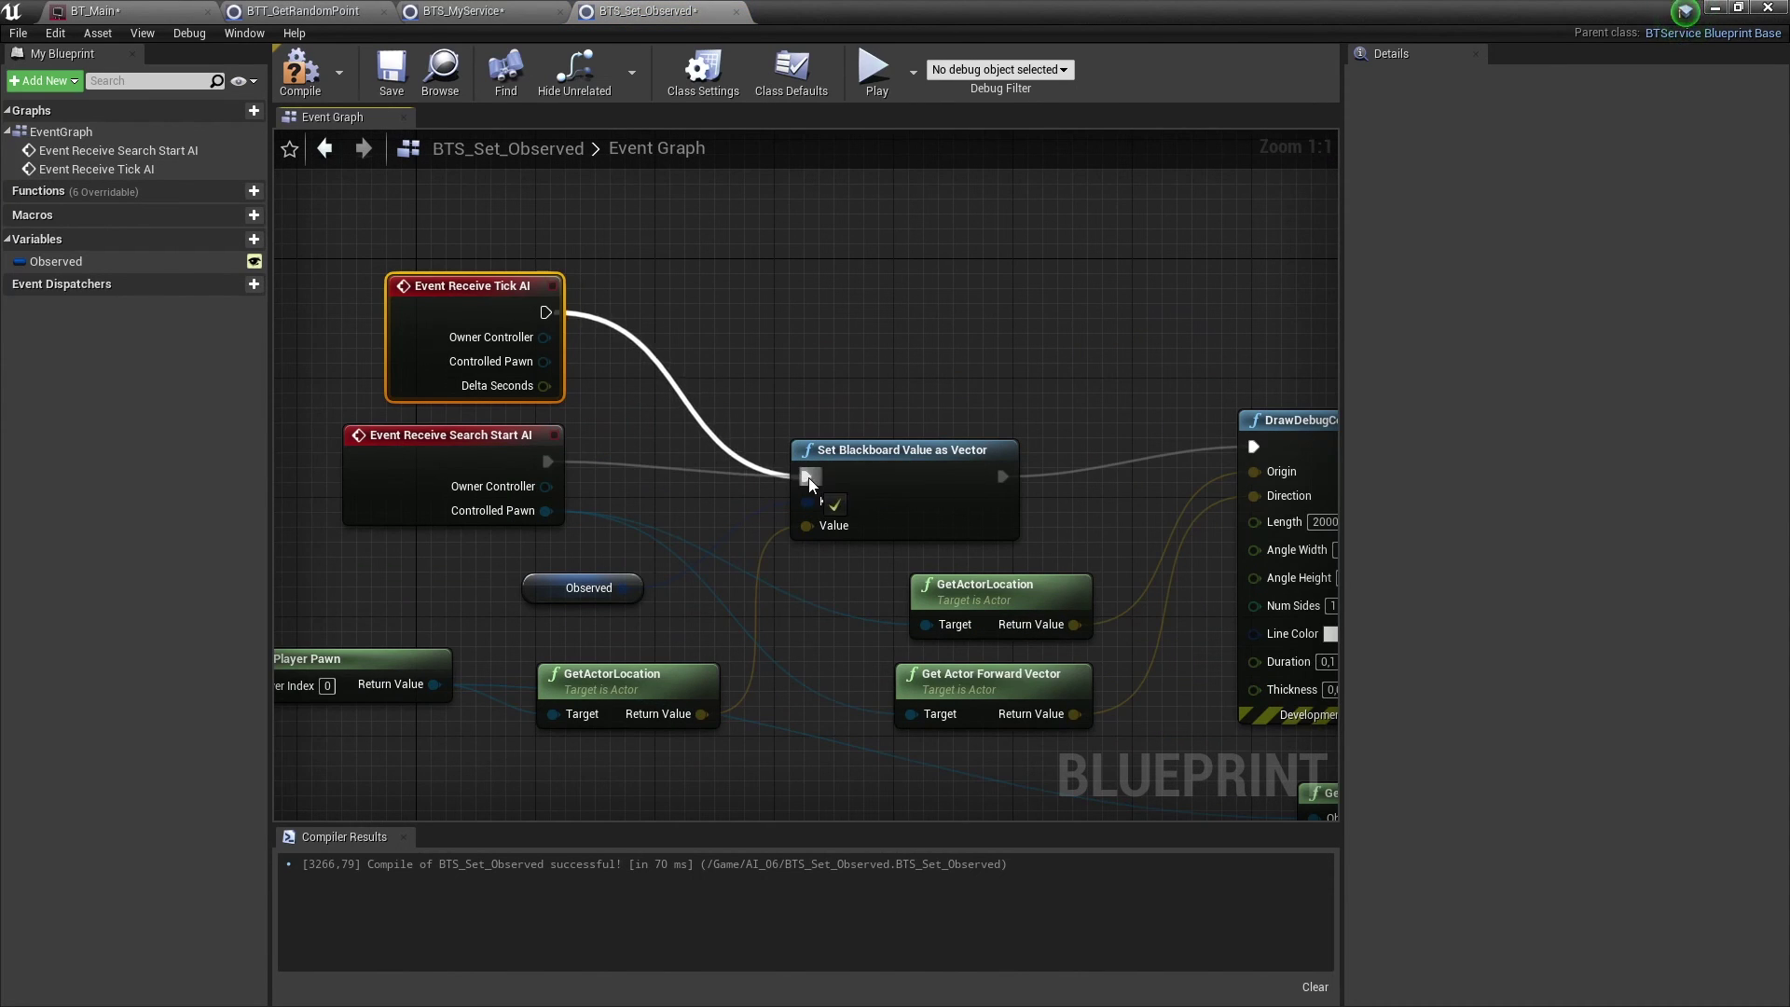
pyautogui.moveTo(703, 499); pyautogui.dragTo(634, 472, button='right')
pyautogui.moveTo(474, 334); pyautogui.dragTo(837, 690)
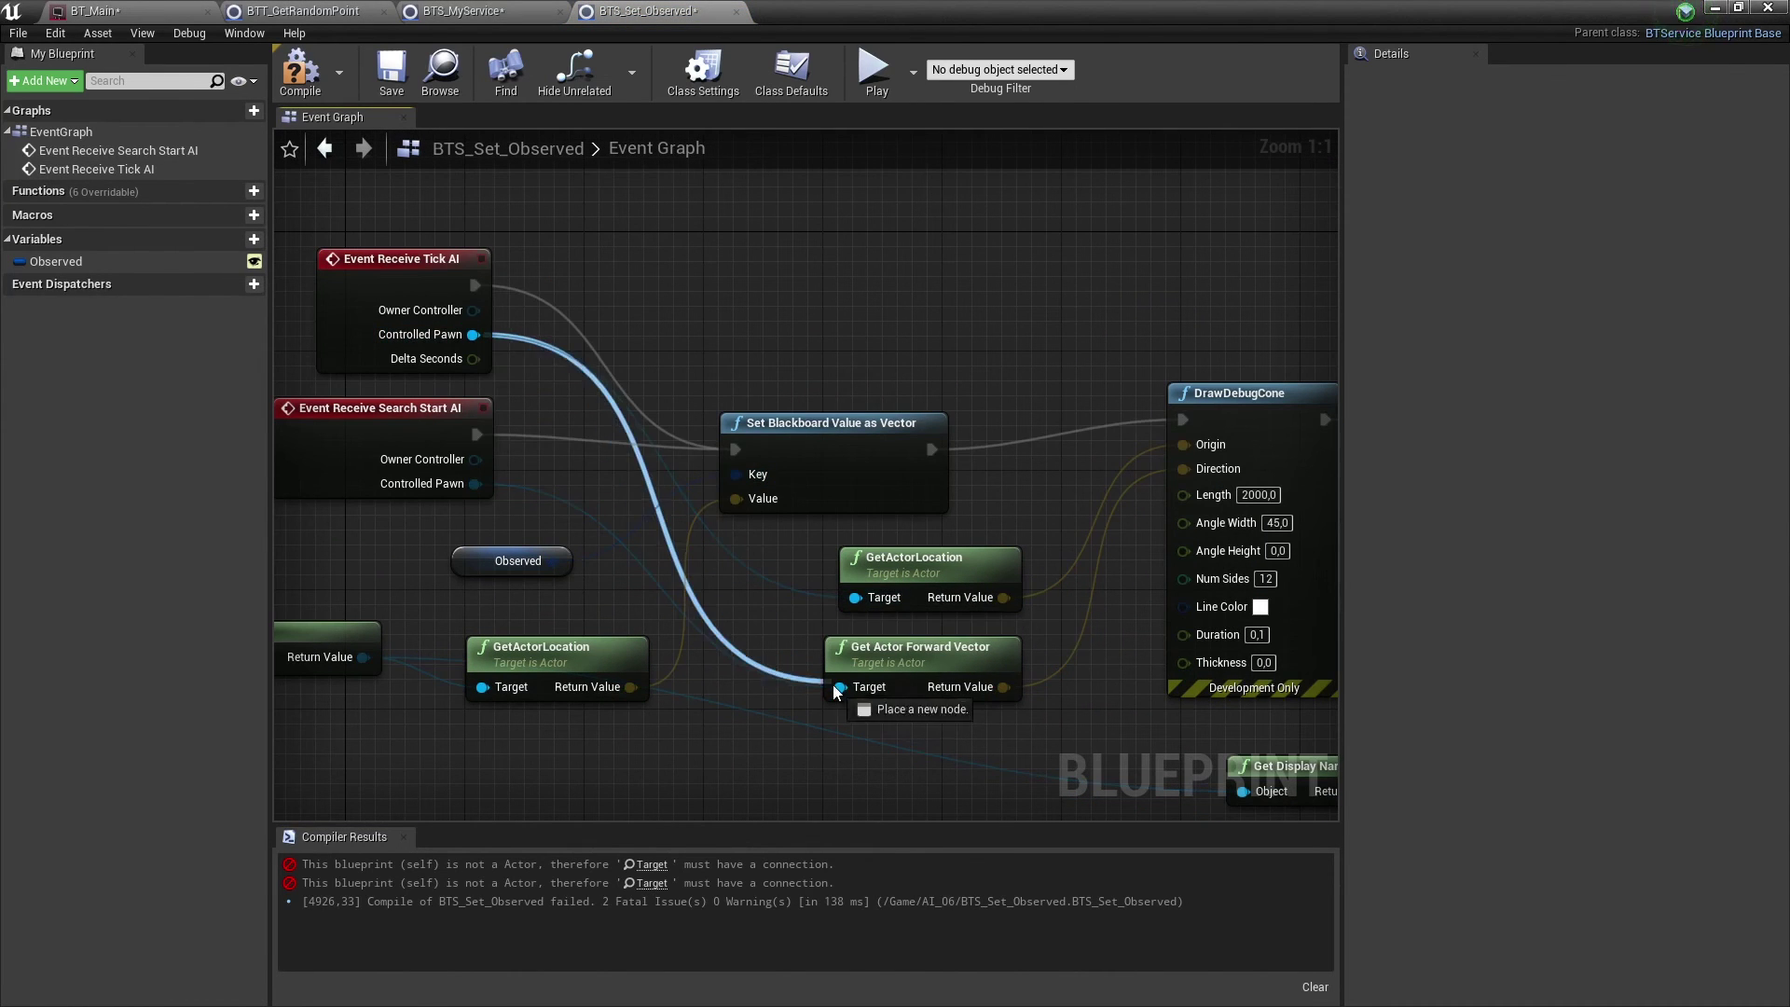
pyautogui.press('Delete')
pyautogui.press('F7')
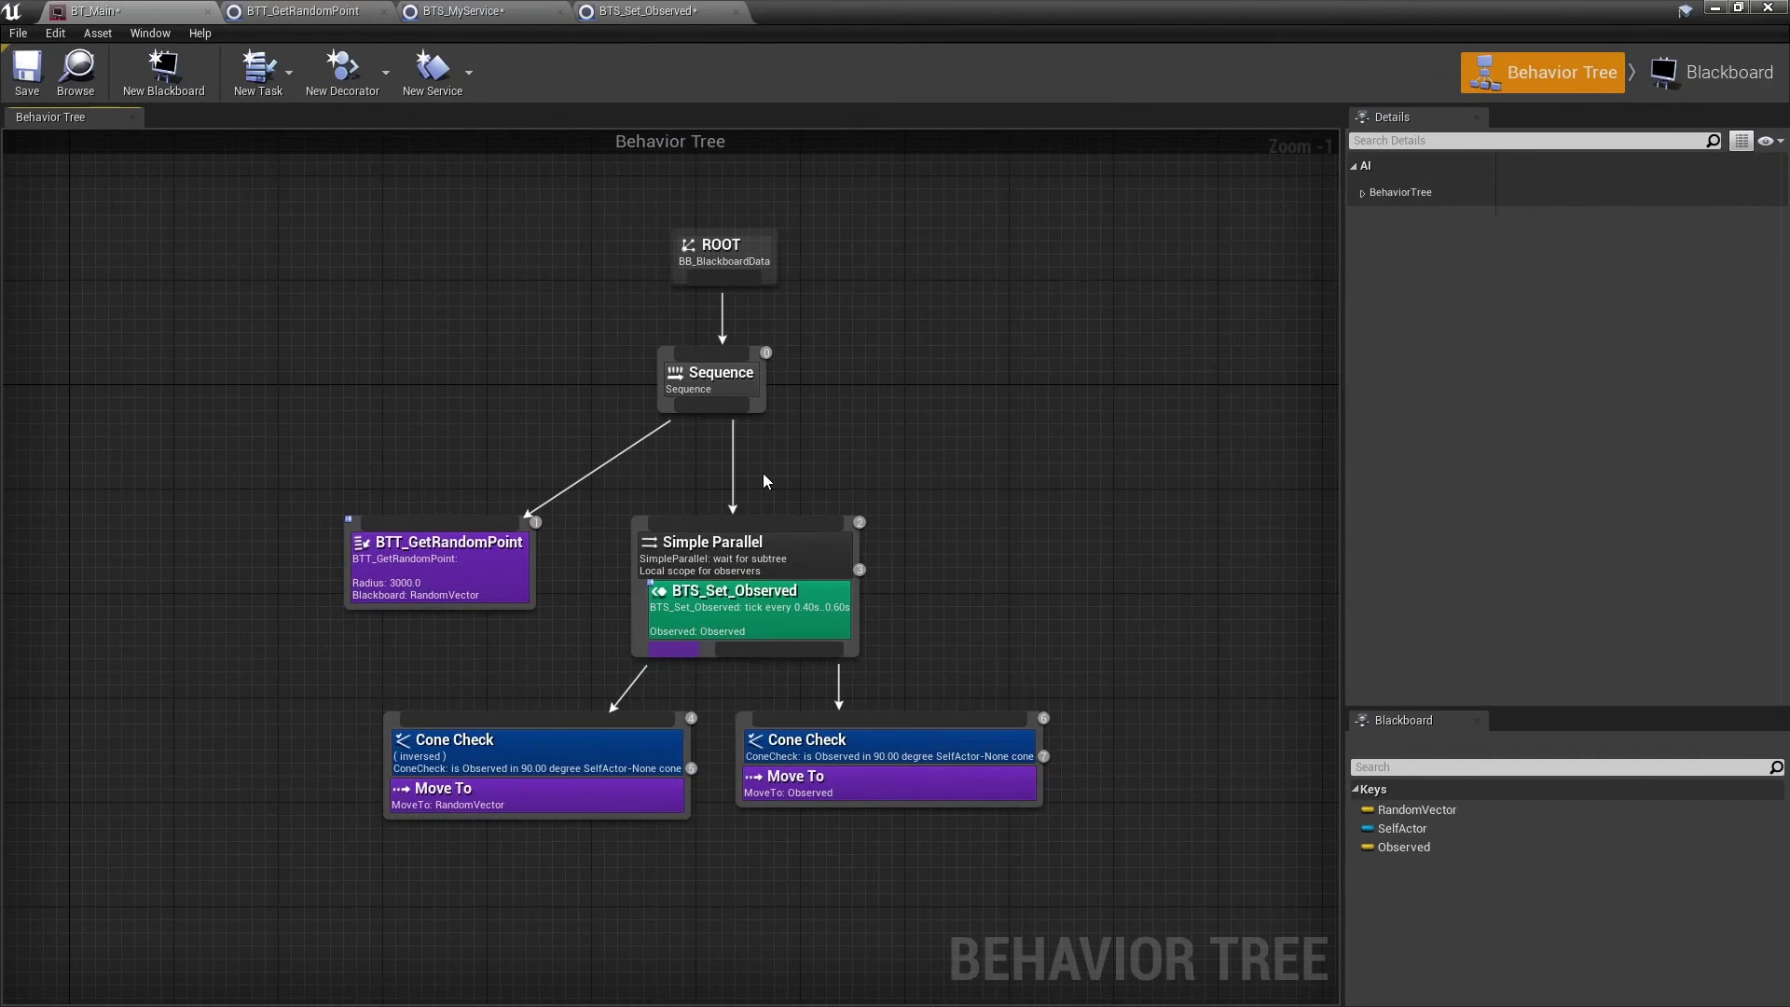
# Create a new BTService_BlueprintBase service and rename it BTS_Set_Speed
pyautogui.click(463, 73)
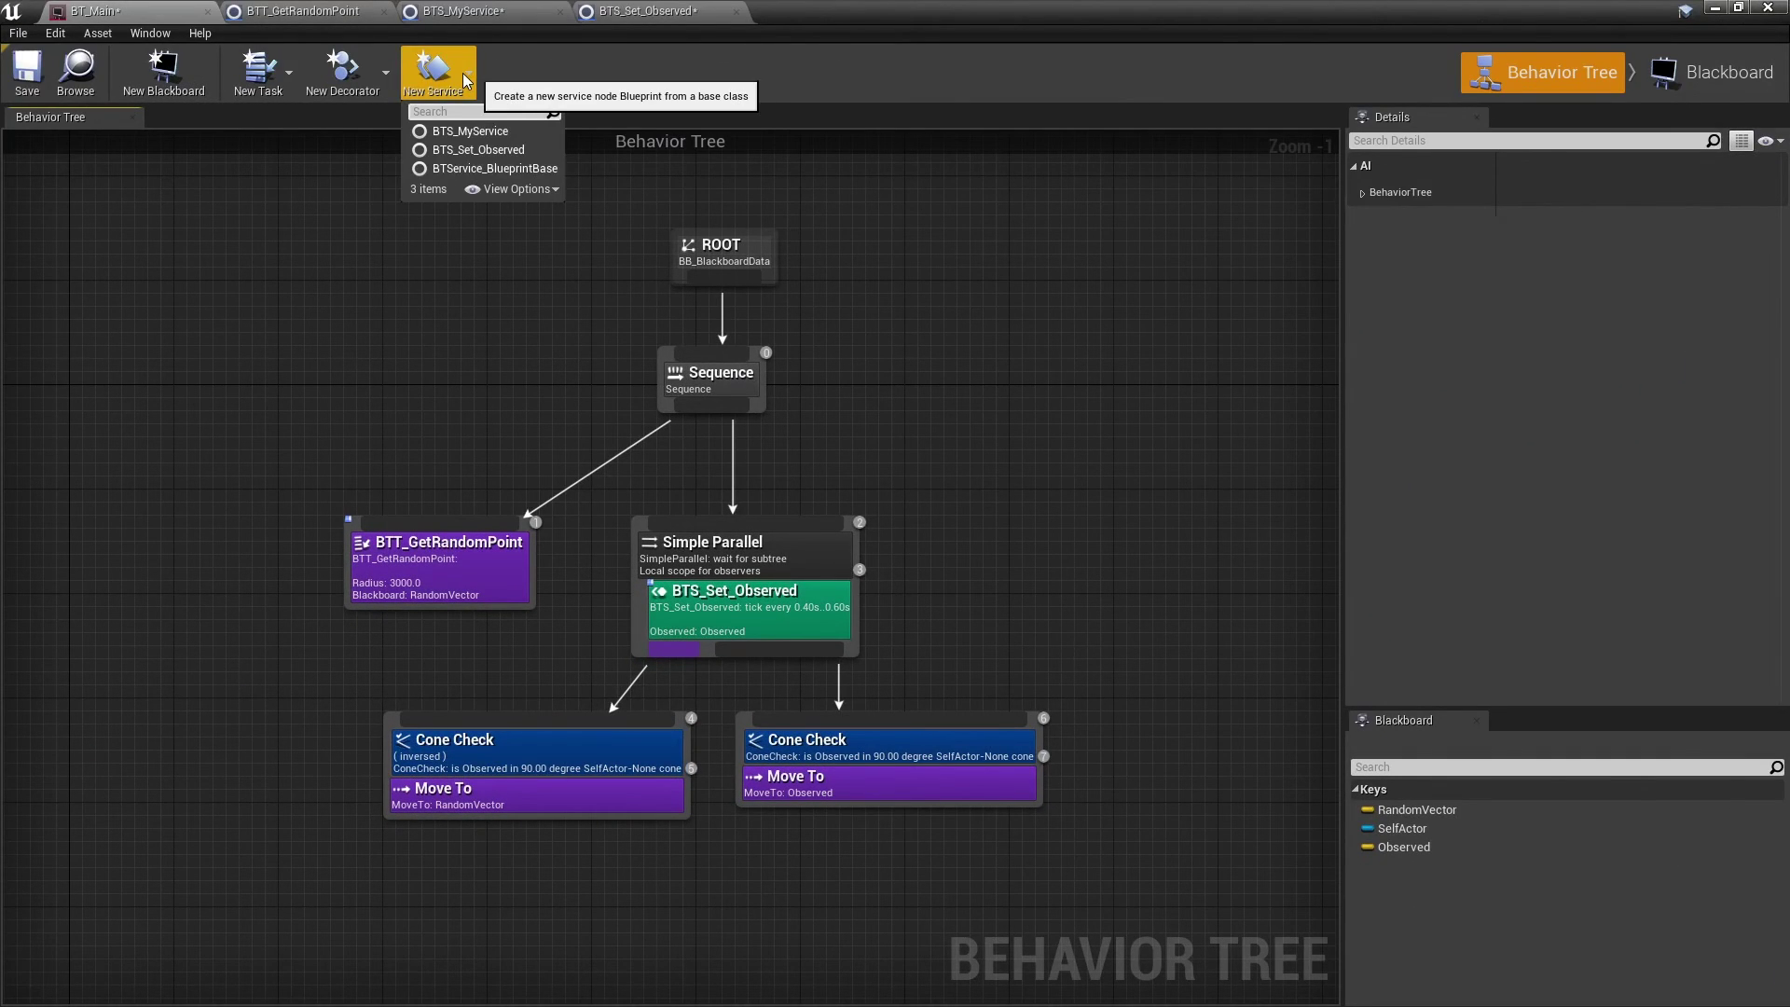
pyautogui.click(489, 170)
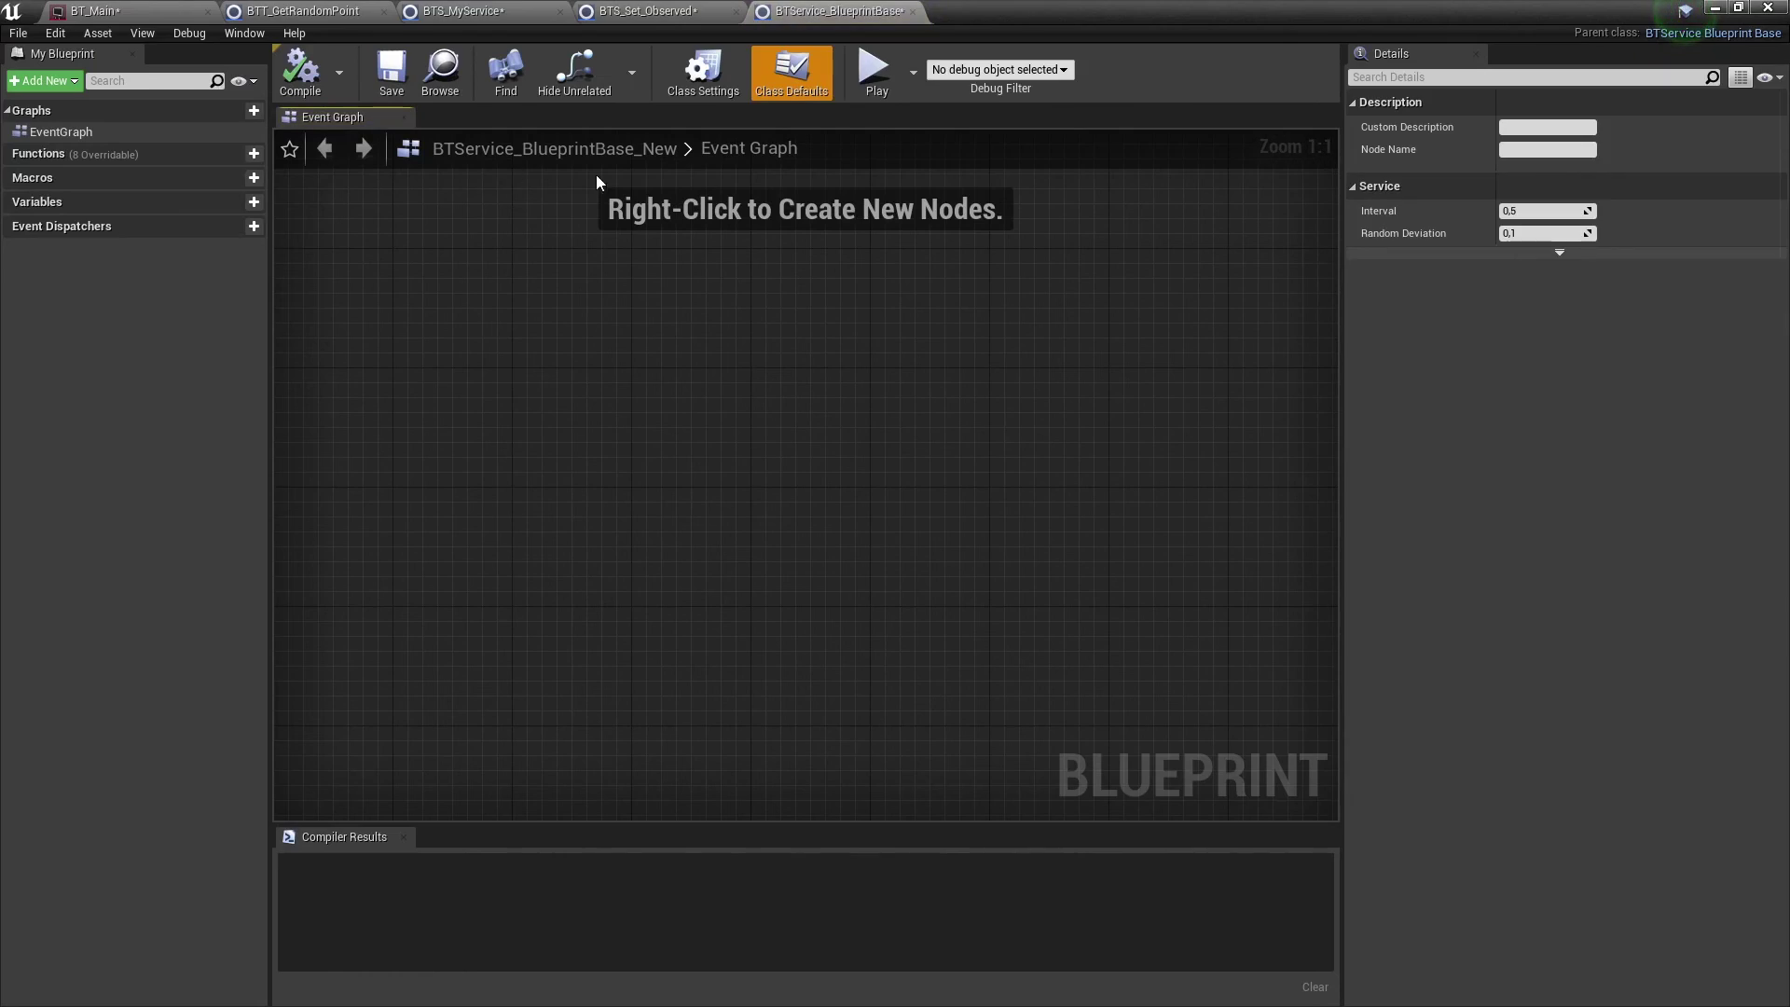
pyautogui.doubleClick(1031, 15)
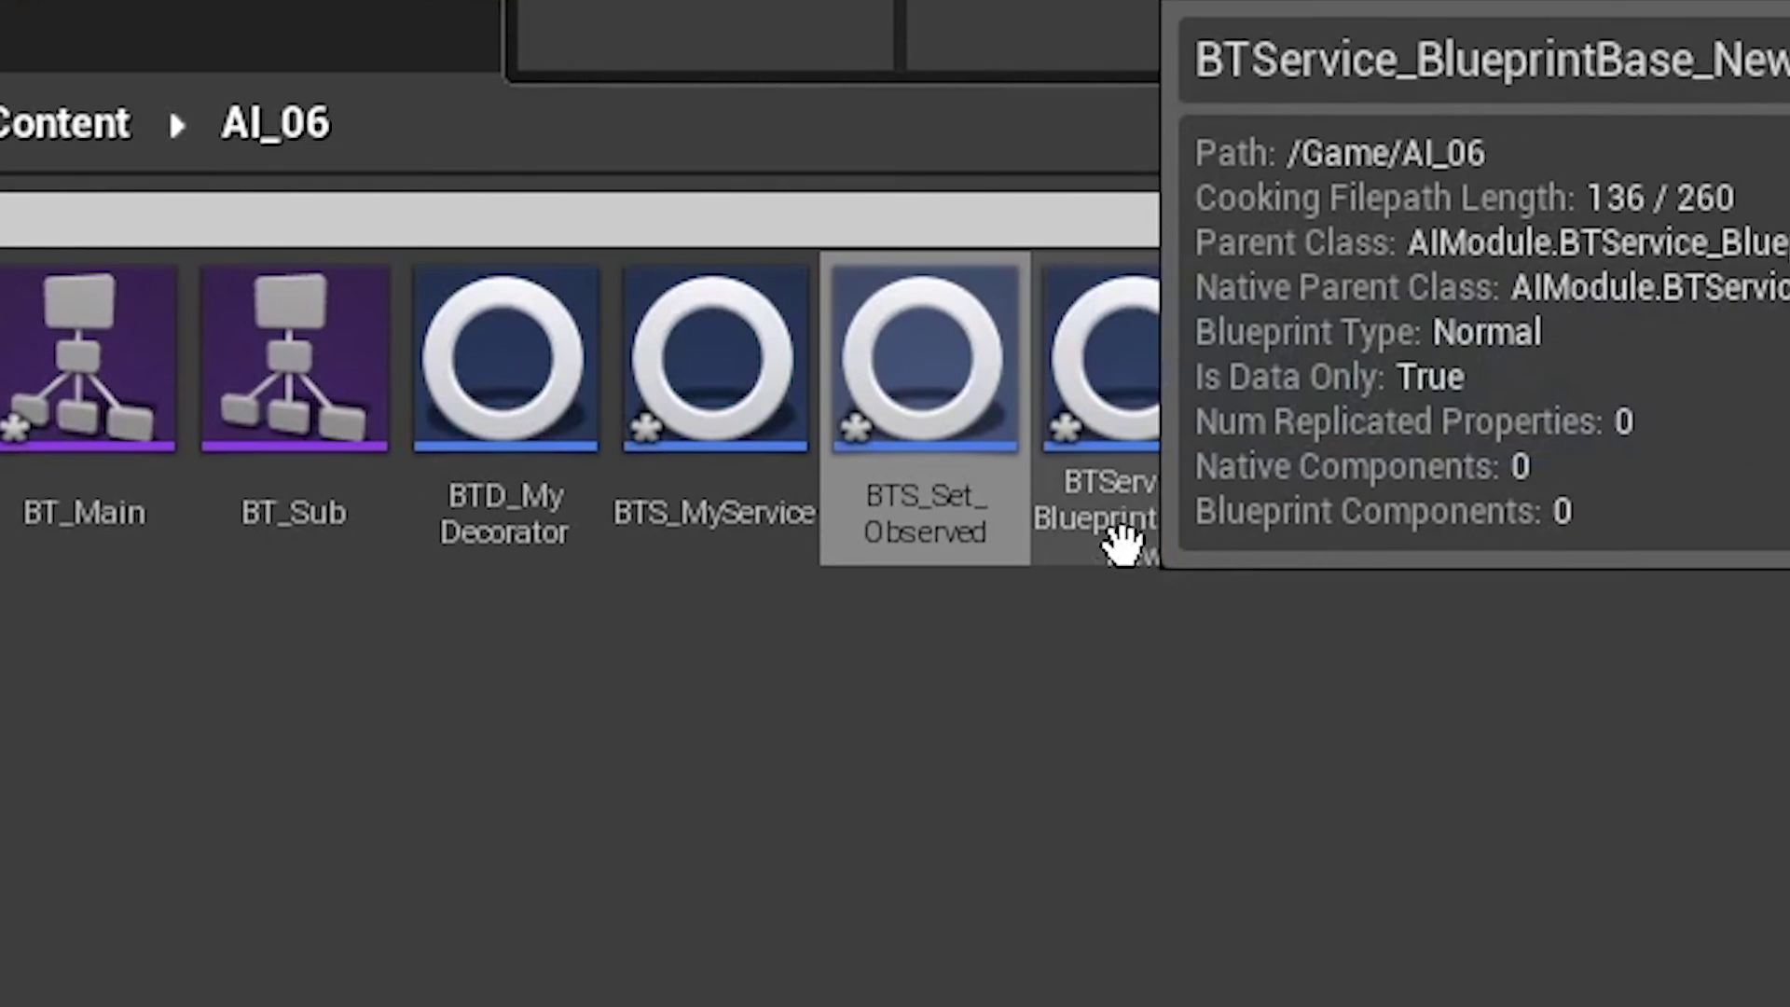
pyautogui.click(687, 851)
pyautogui.press('F2')
pyautogui.write('BTS_Set')
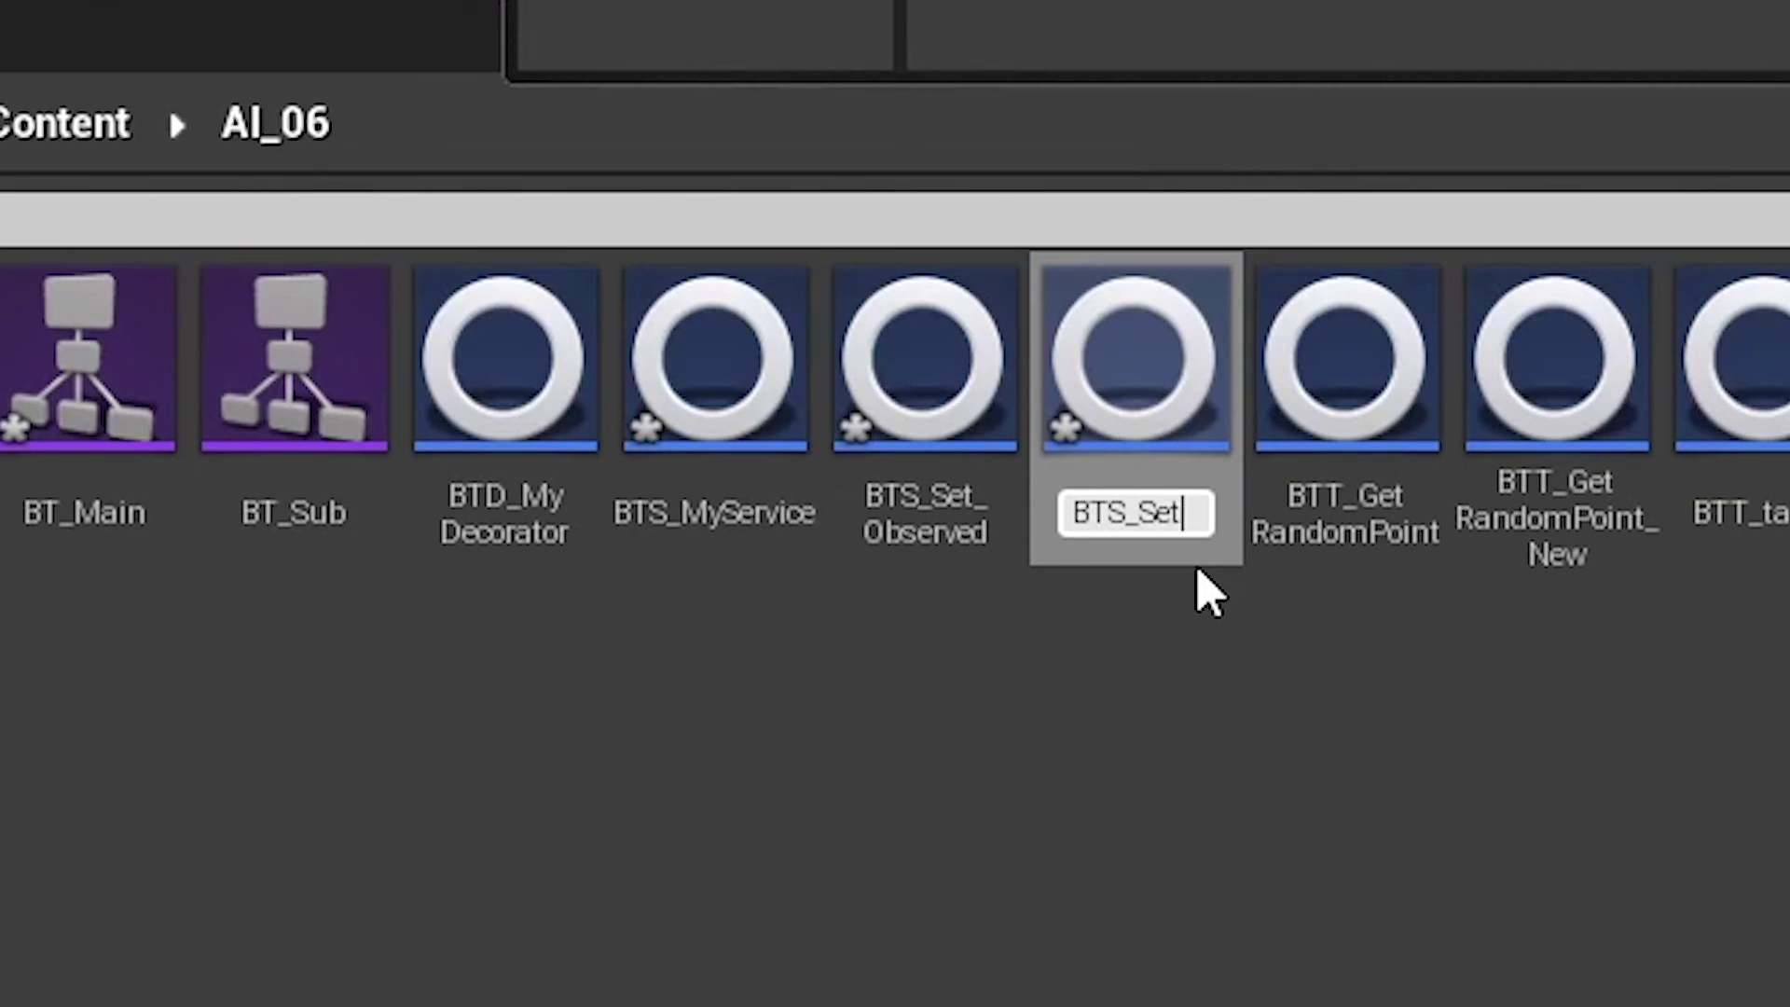
pyautogui.press('Return')
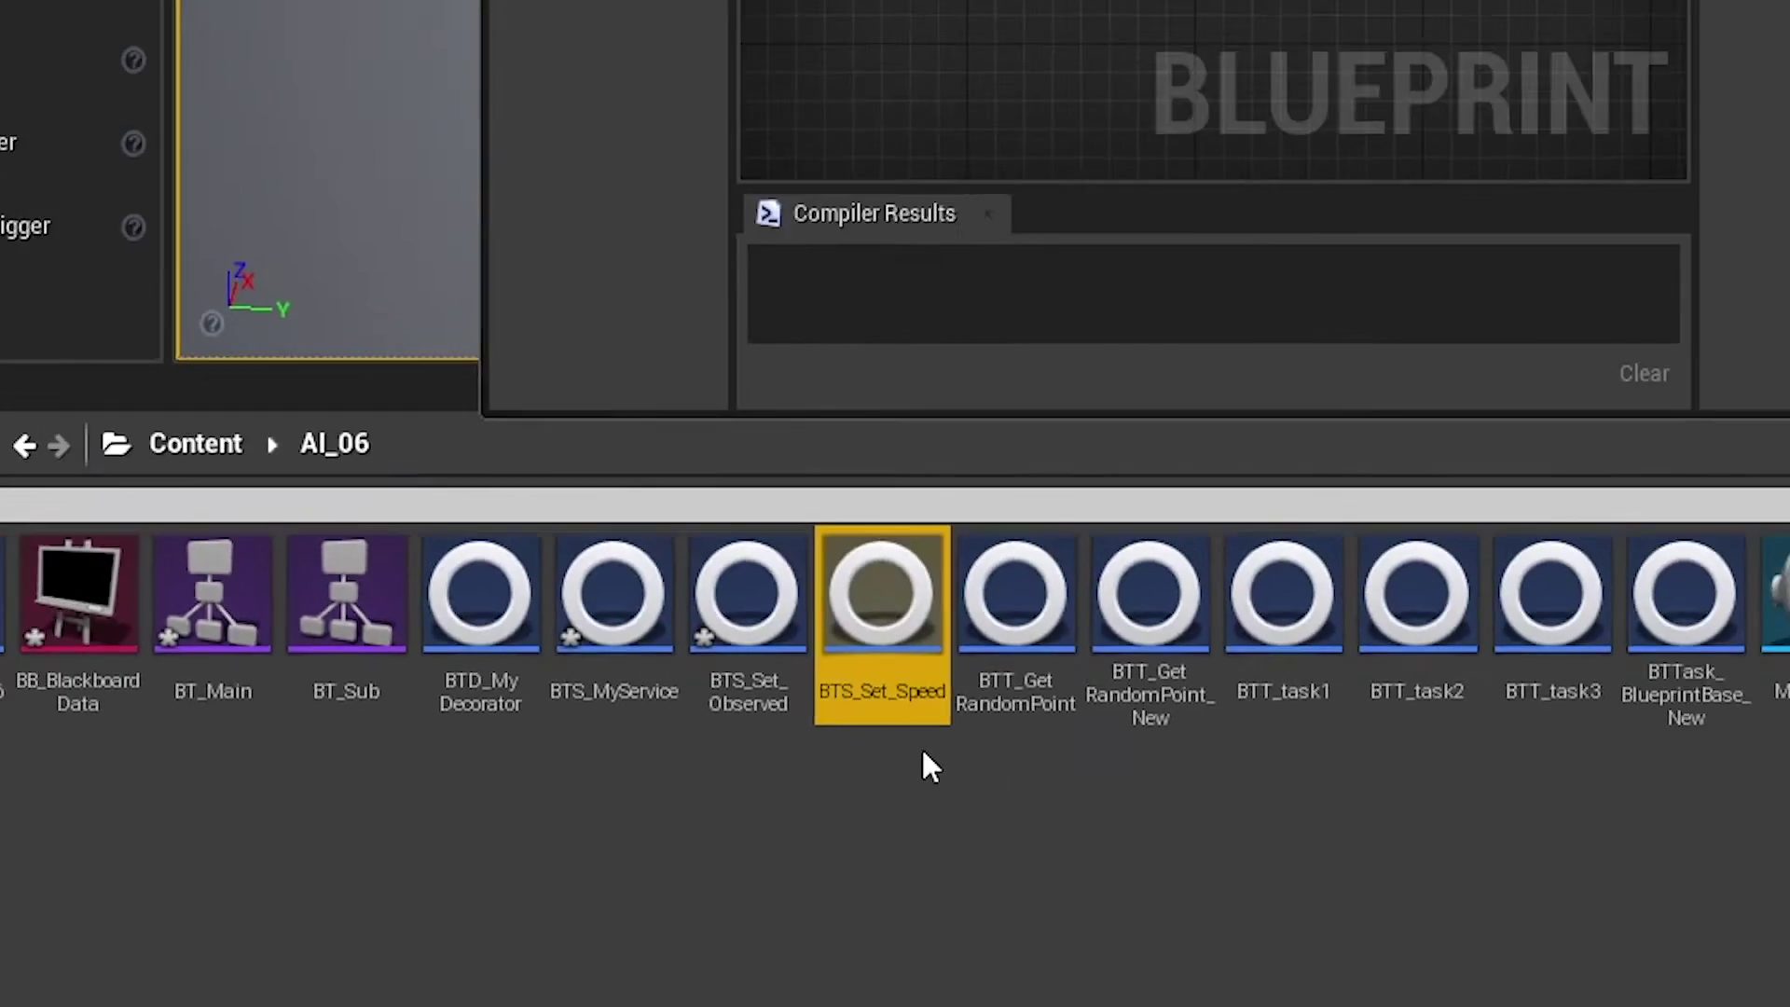
# Add a Receive Activation AI event to the BTS_Set_Speed graph
pyautogui.doubleClick(1049, 13)
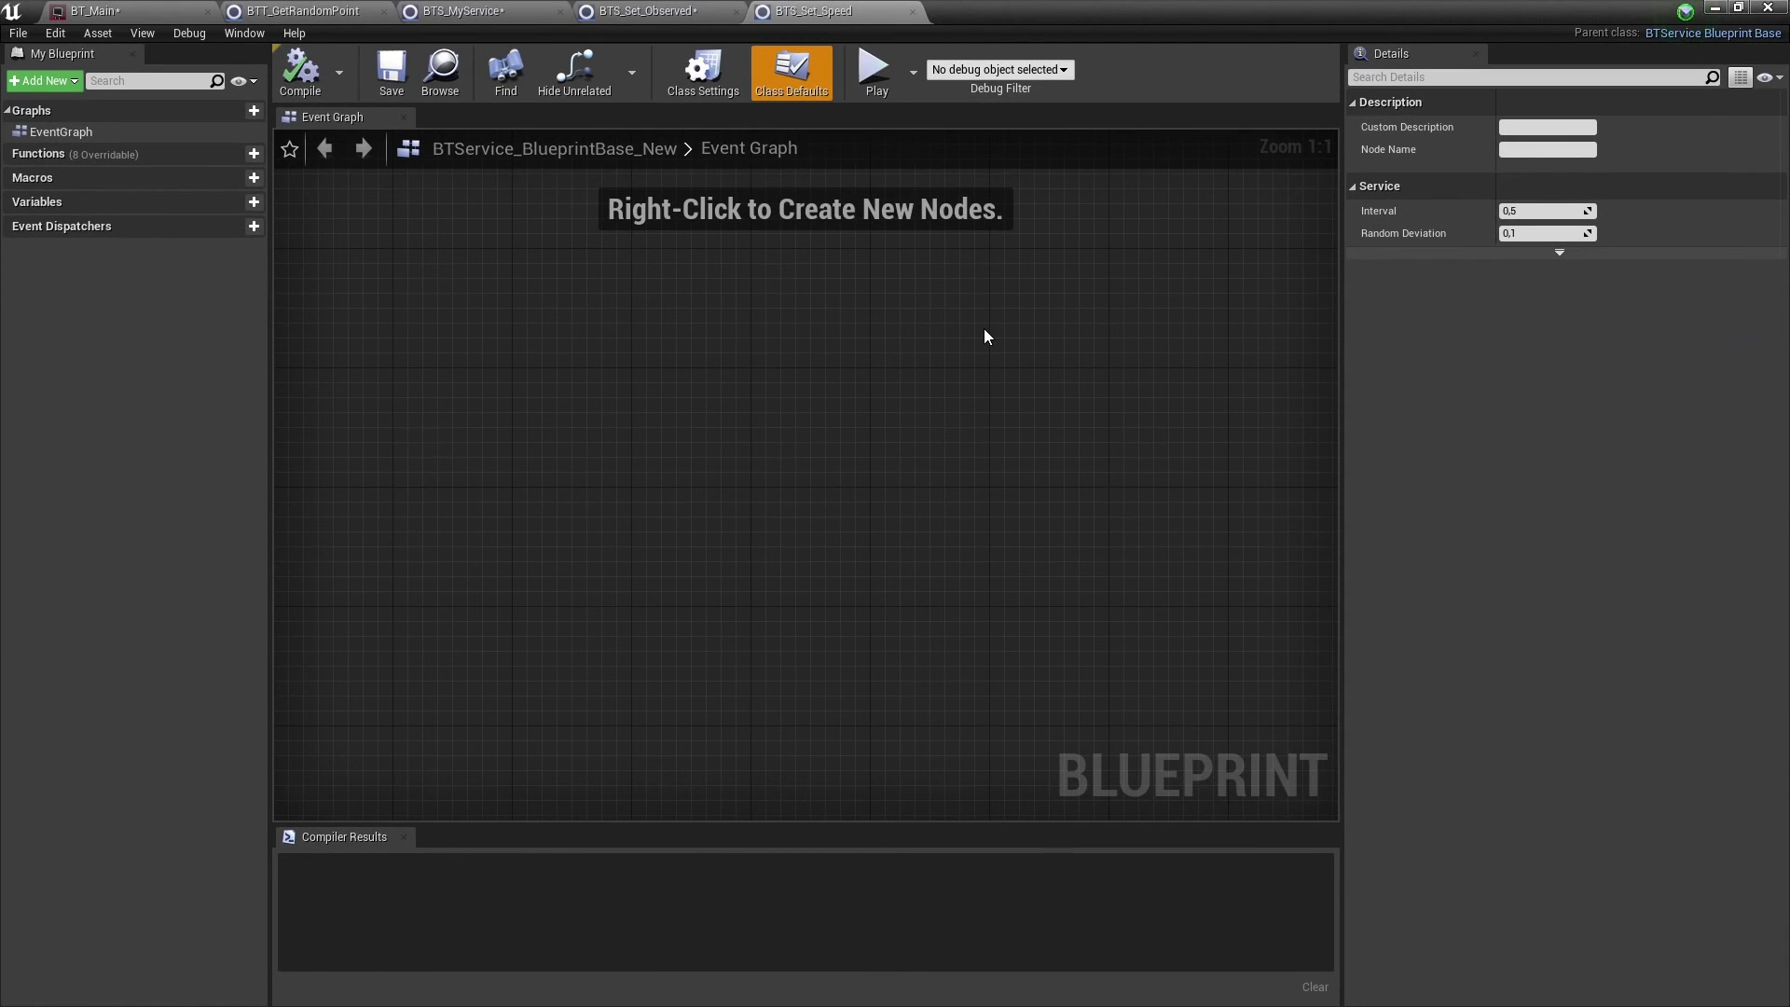
pyautogui.click(191, 153)
pyautogui.click(198, 184)
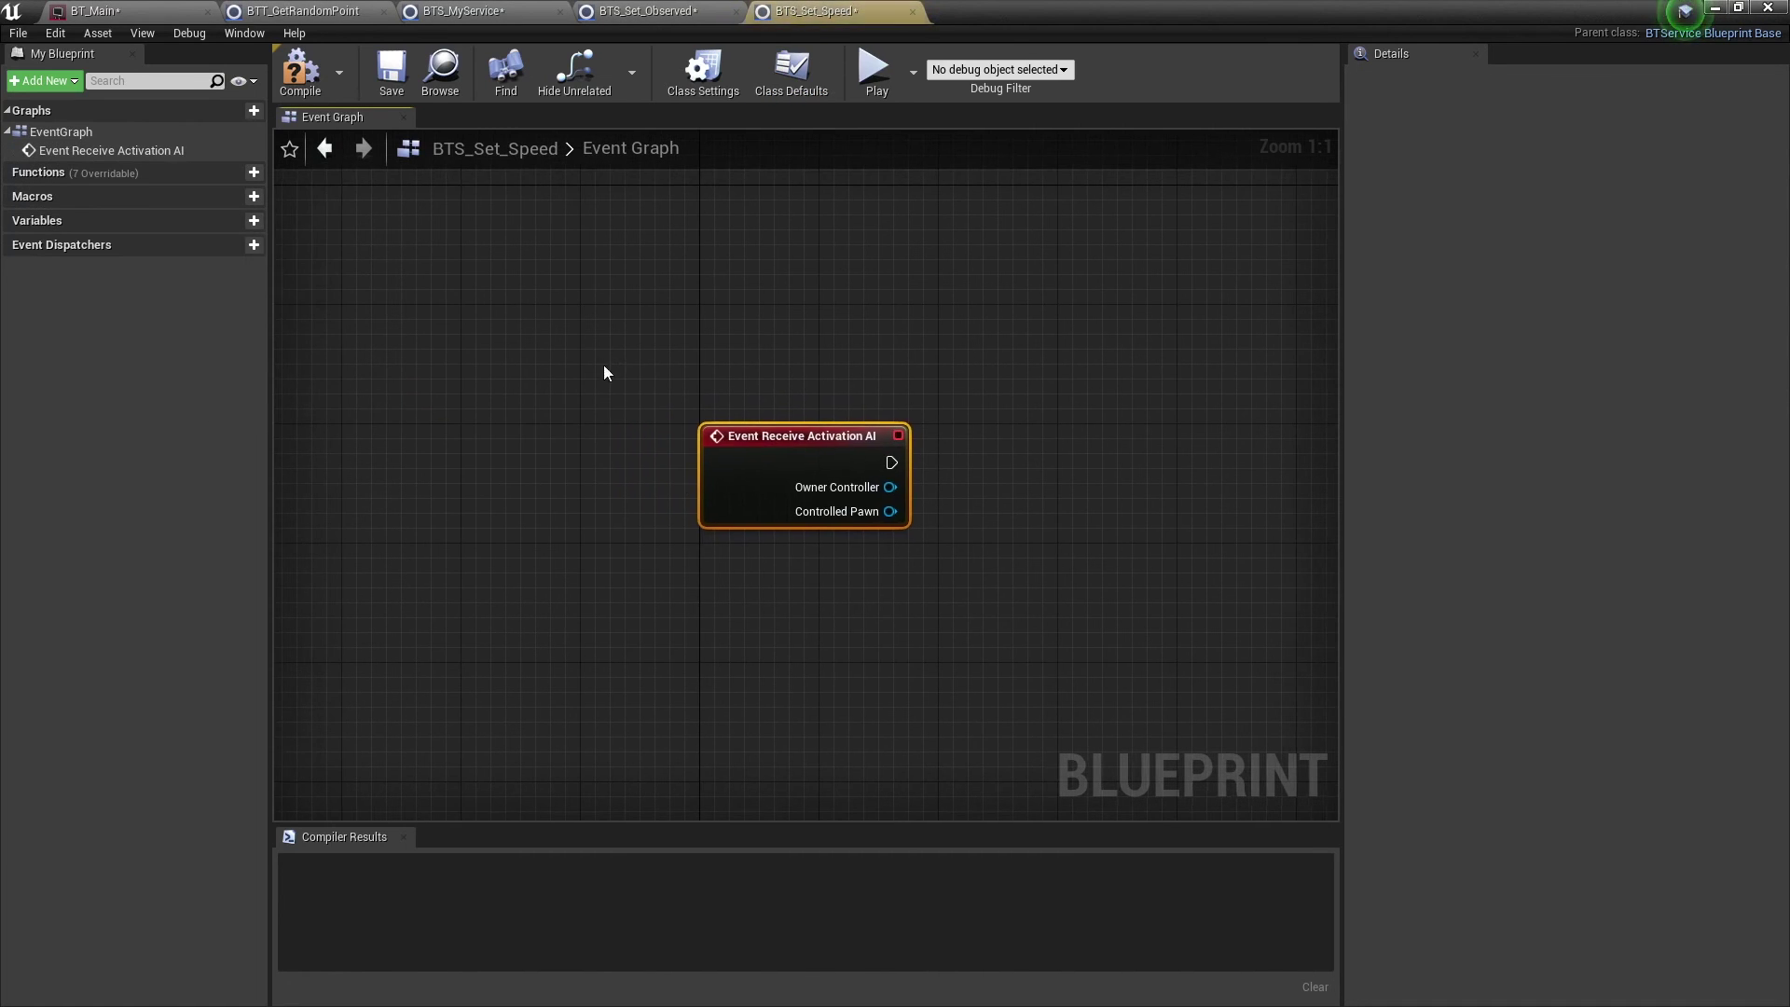
pyautogui.scroll(3, 625, 519)
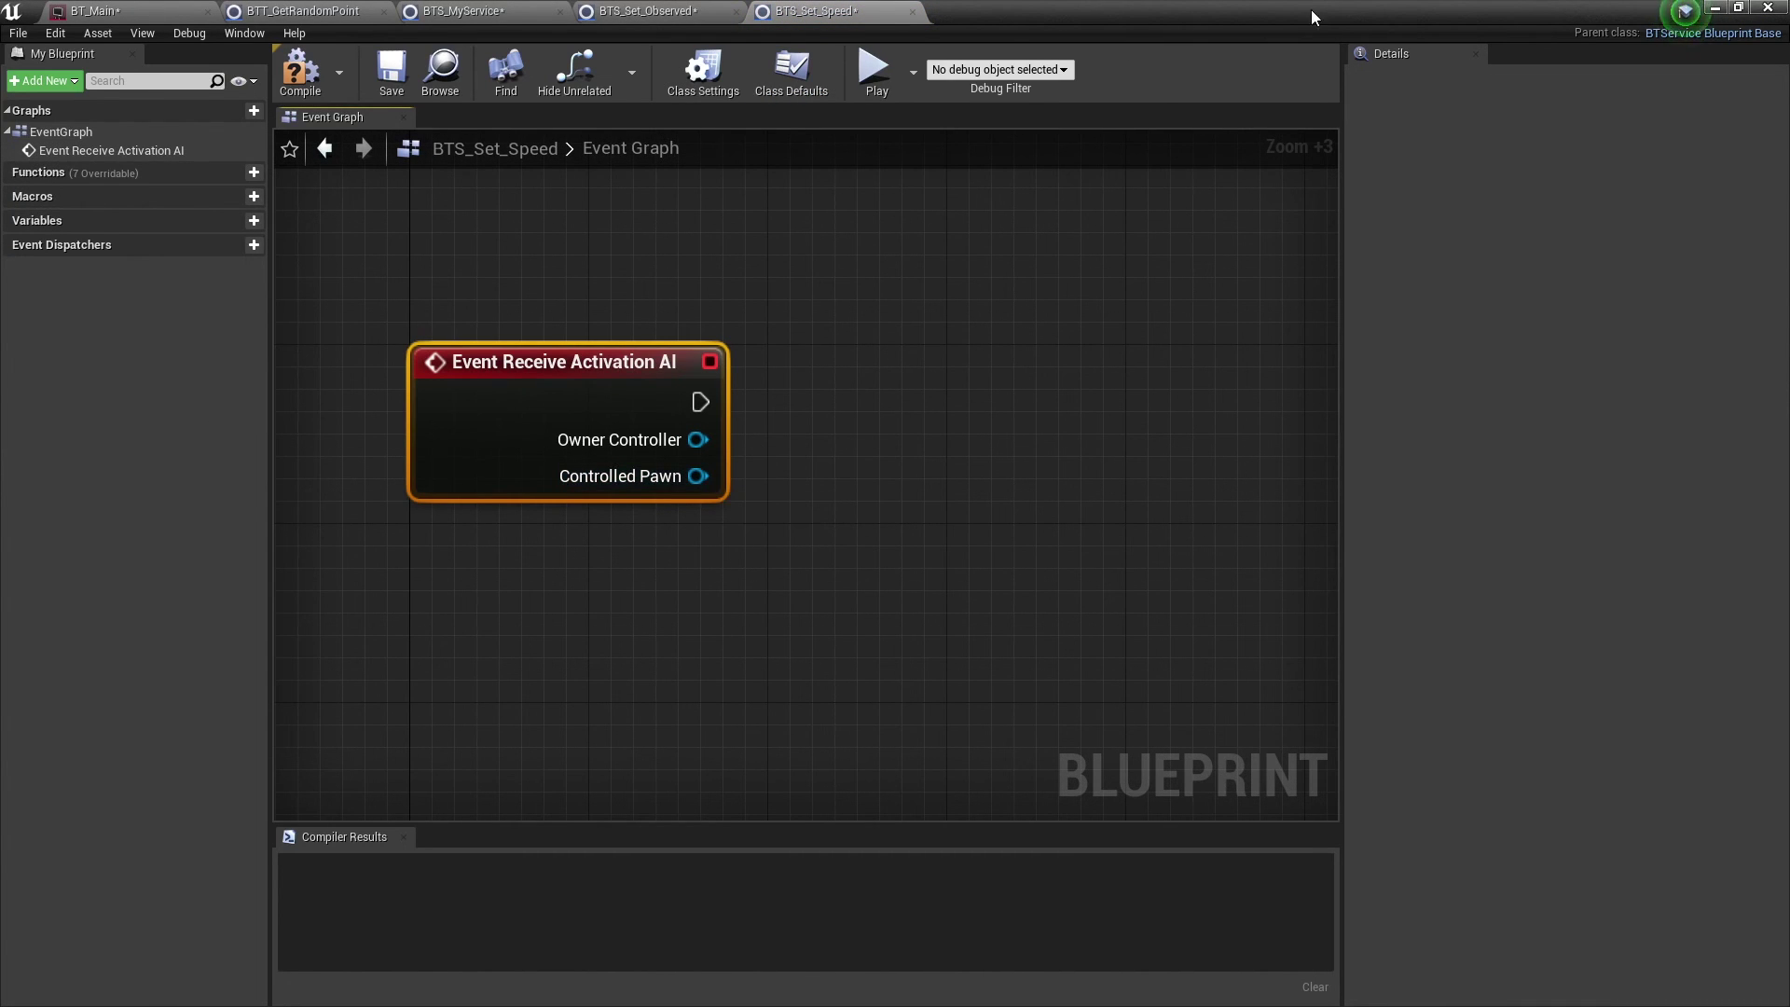
pyautogui.click(1717, 10)
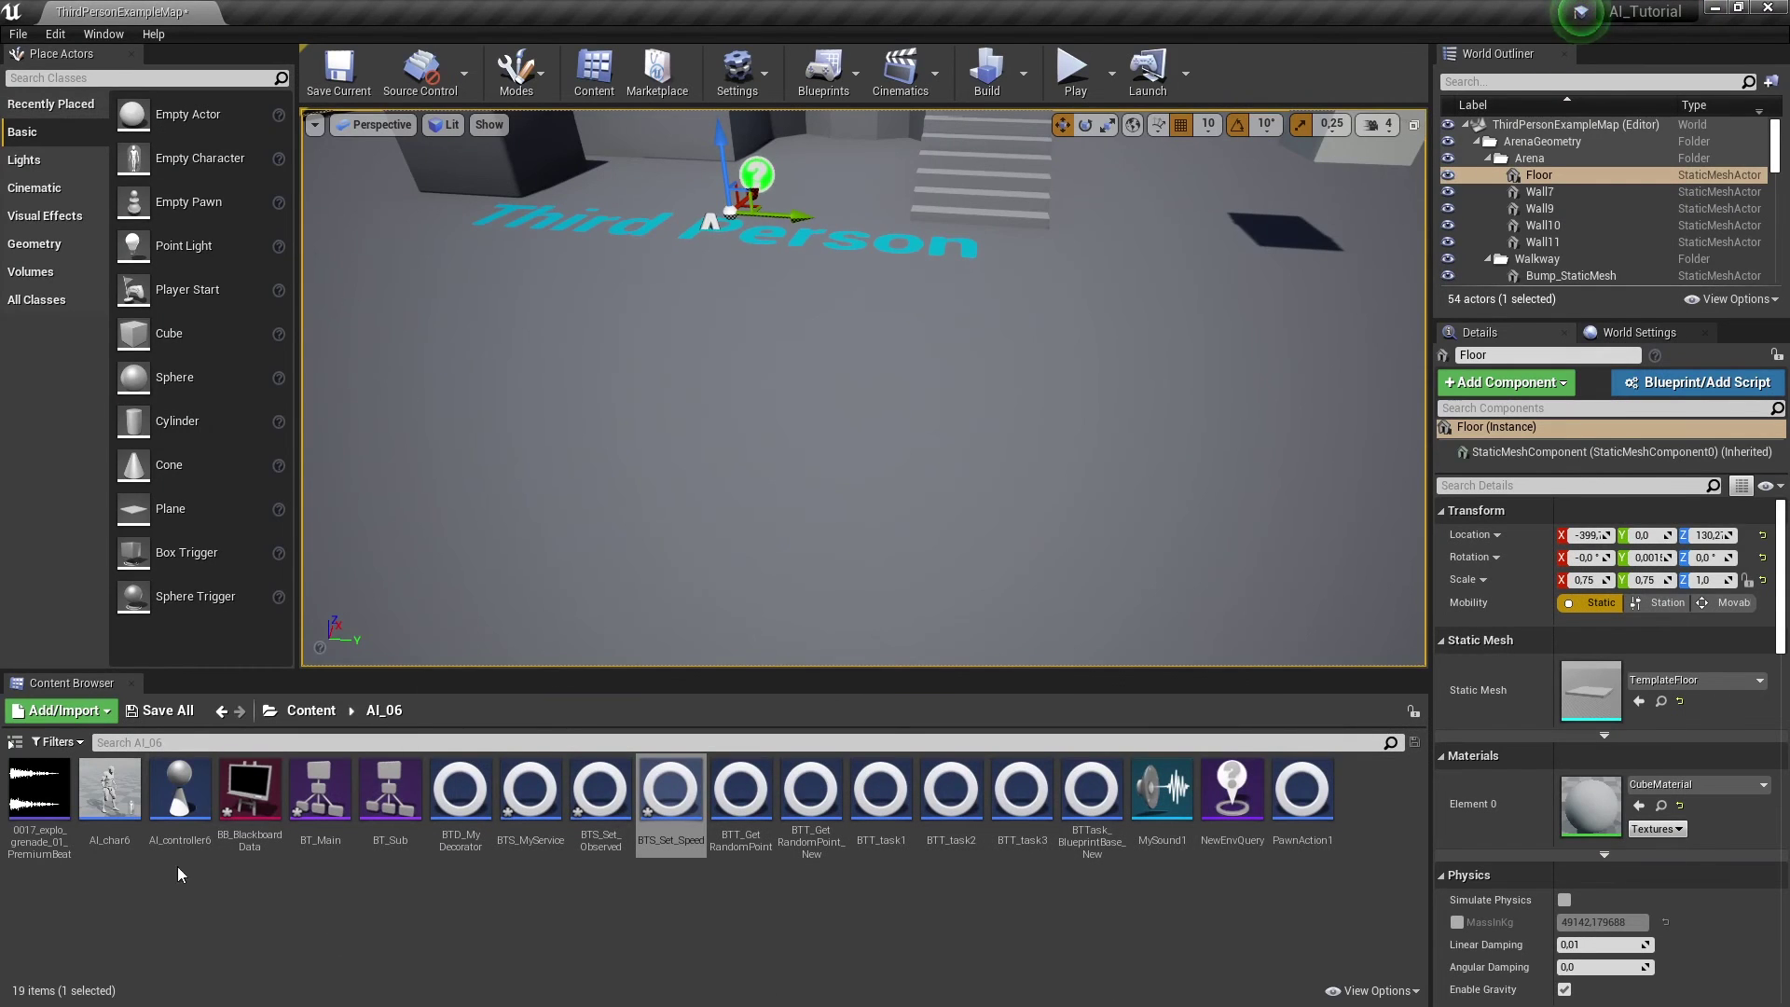
# Check AI_char6's Character Movement speed settings (Max Walk Speed 600), then return to BTS_Set_Speed
pyautogui.doubleClick(110, 793)
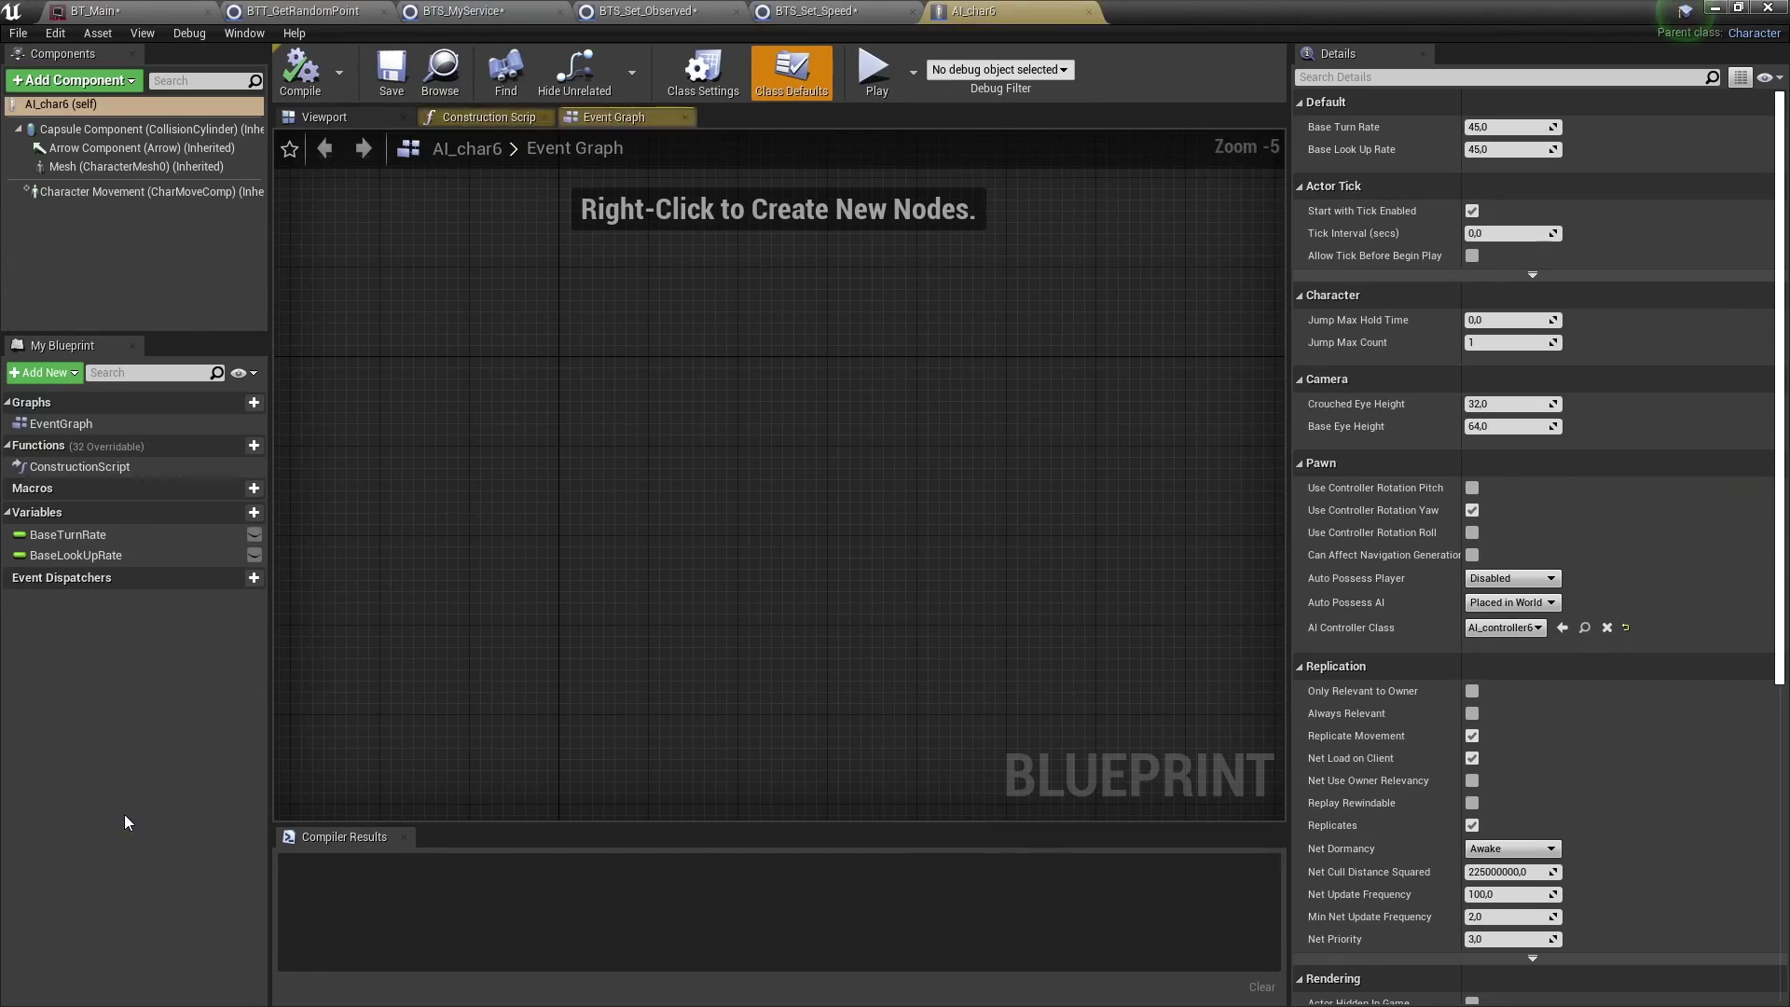
pyautogui.click(350, 115)
pyautogui.click(199, 194)
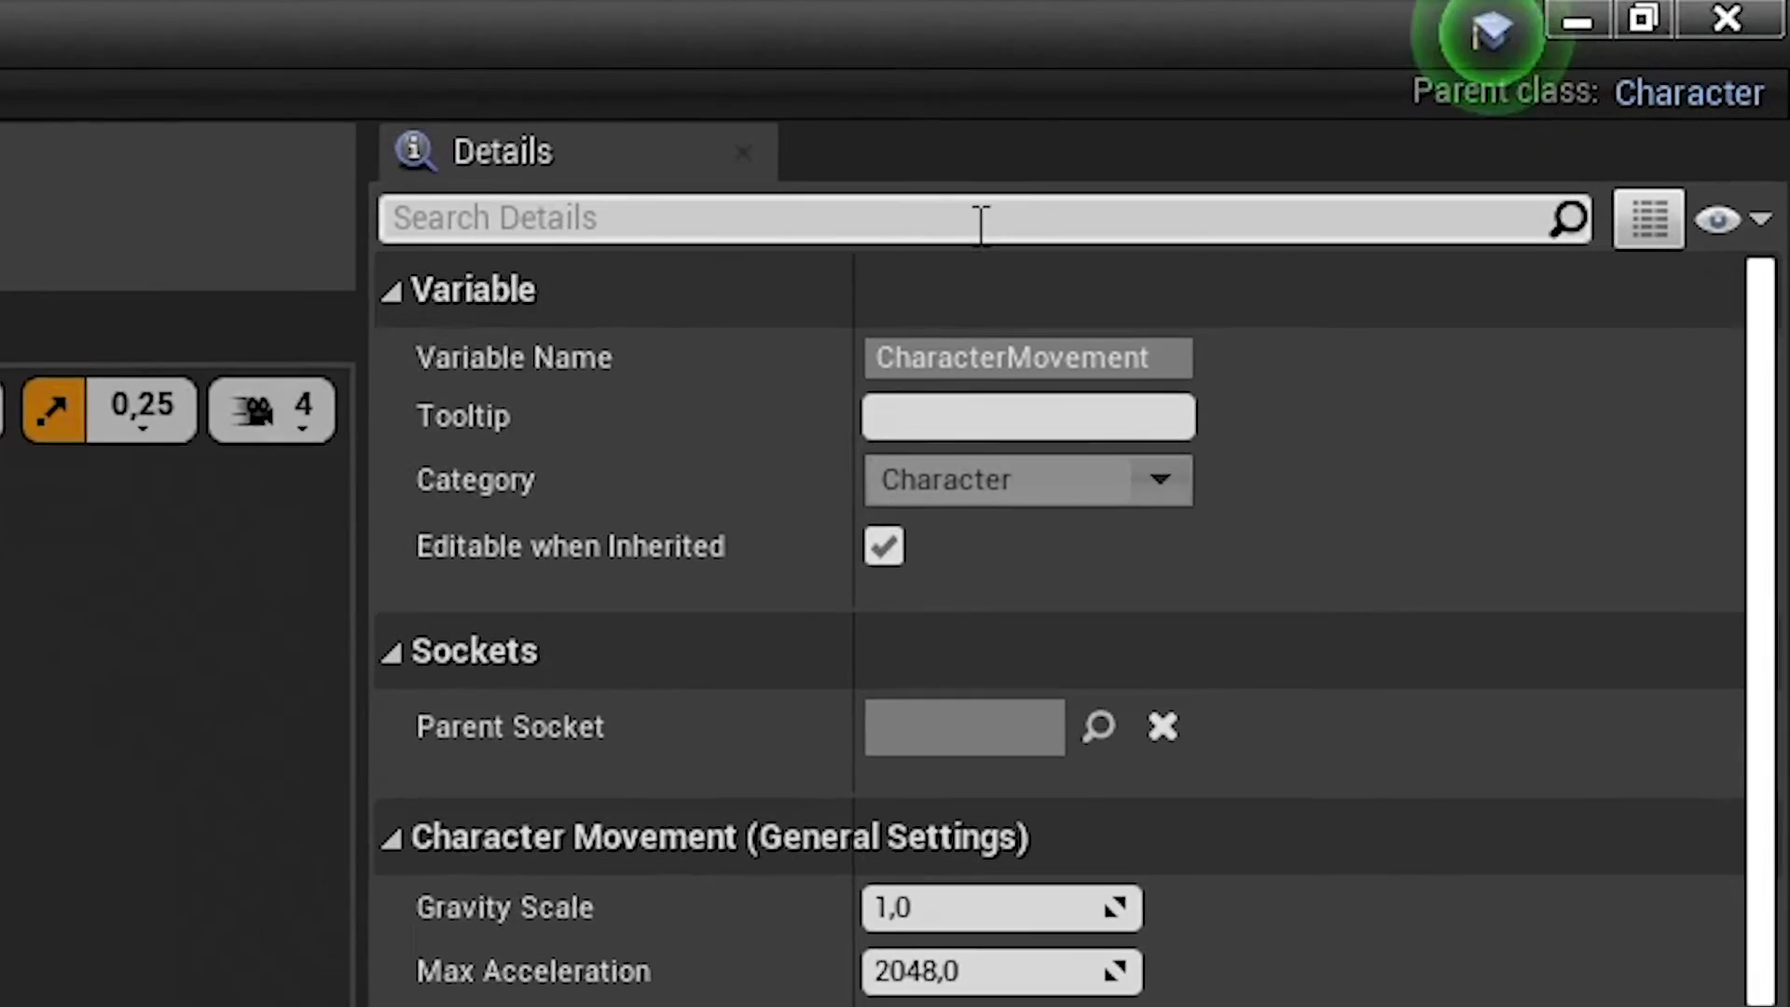
pyautogui.click(935, 228)
pyautogui.write('speed')
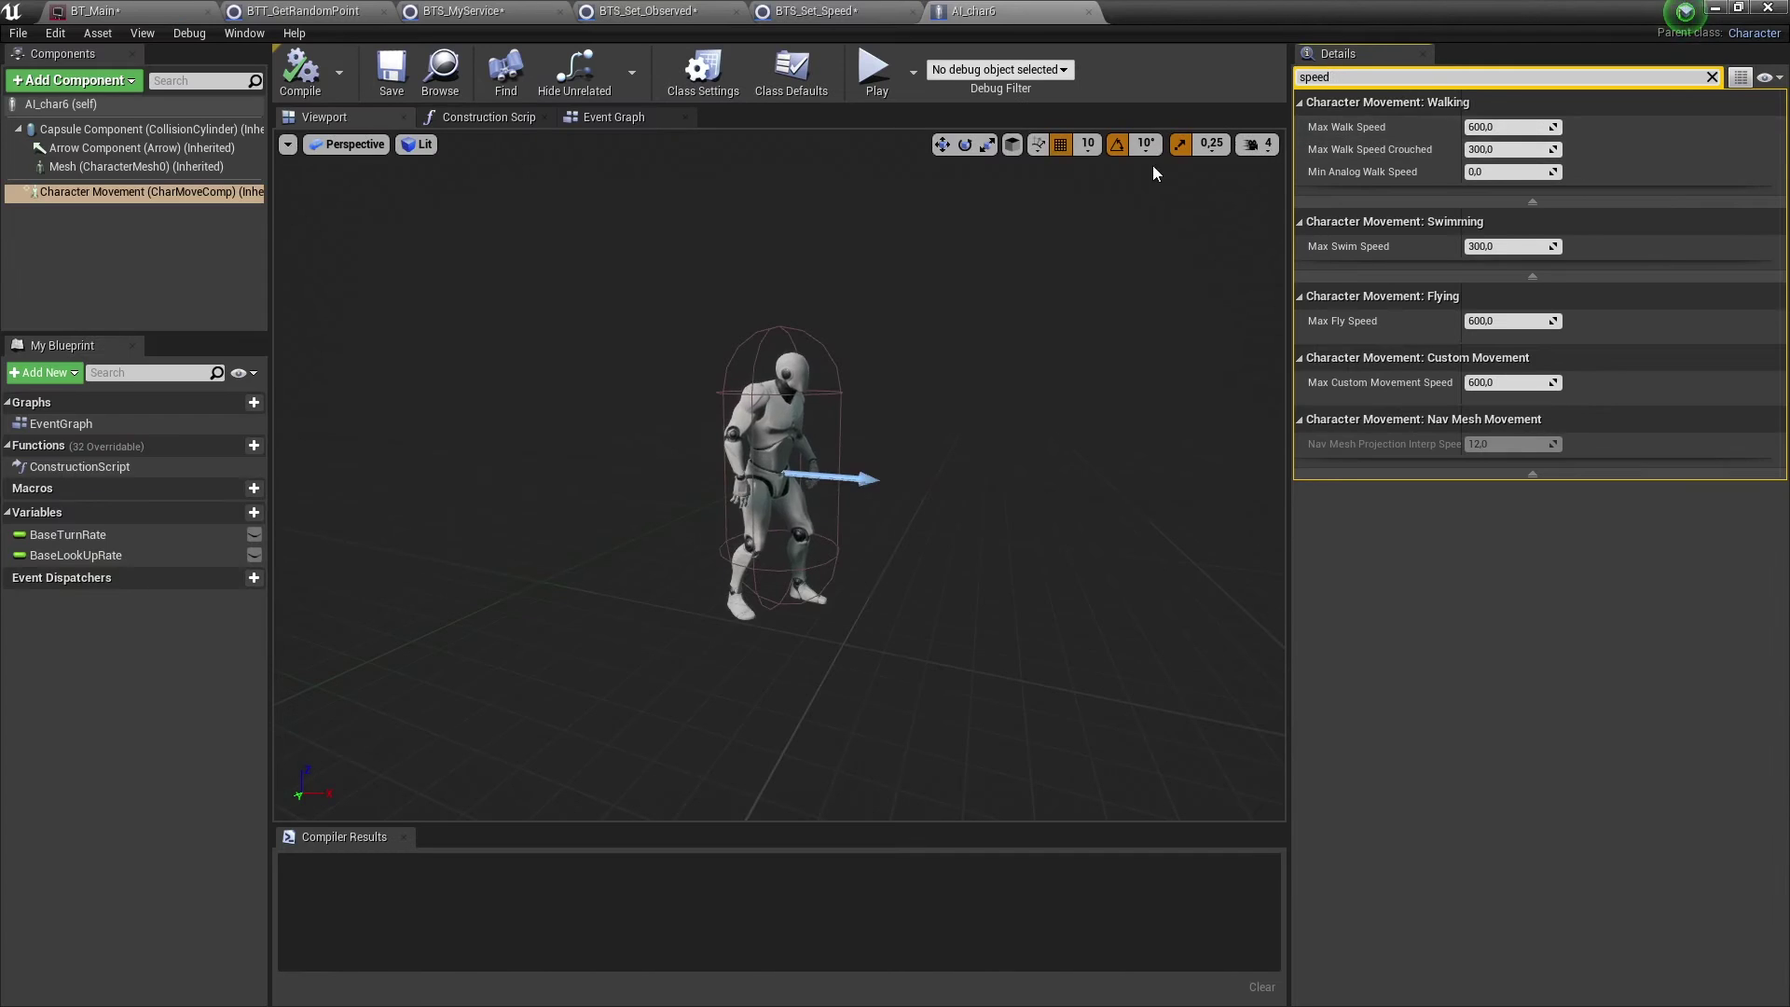
pyautogui.click(842, 19)
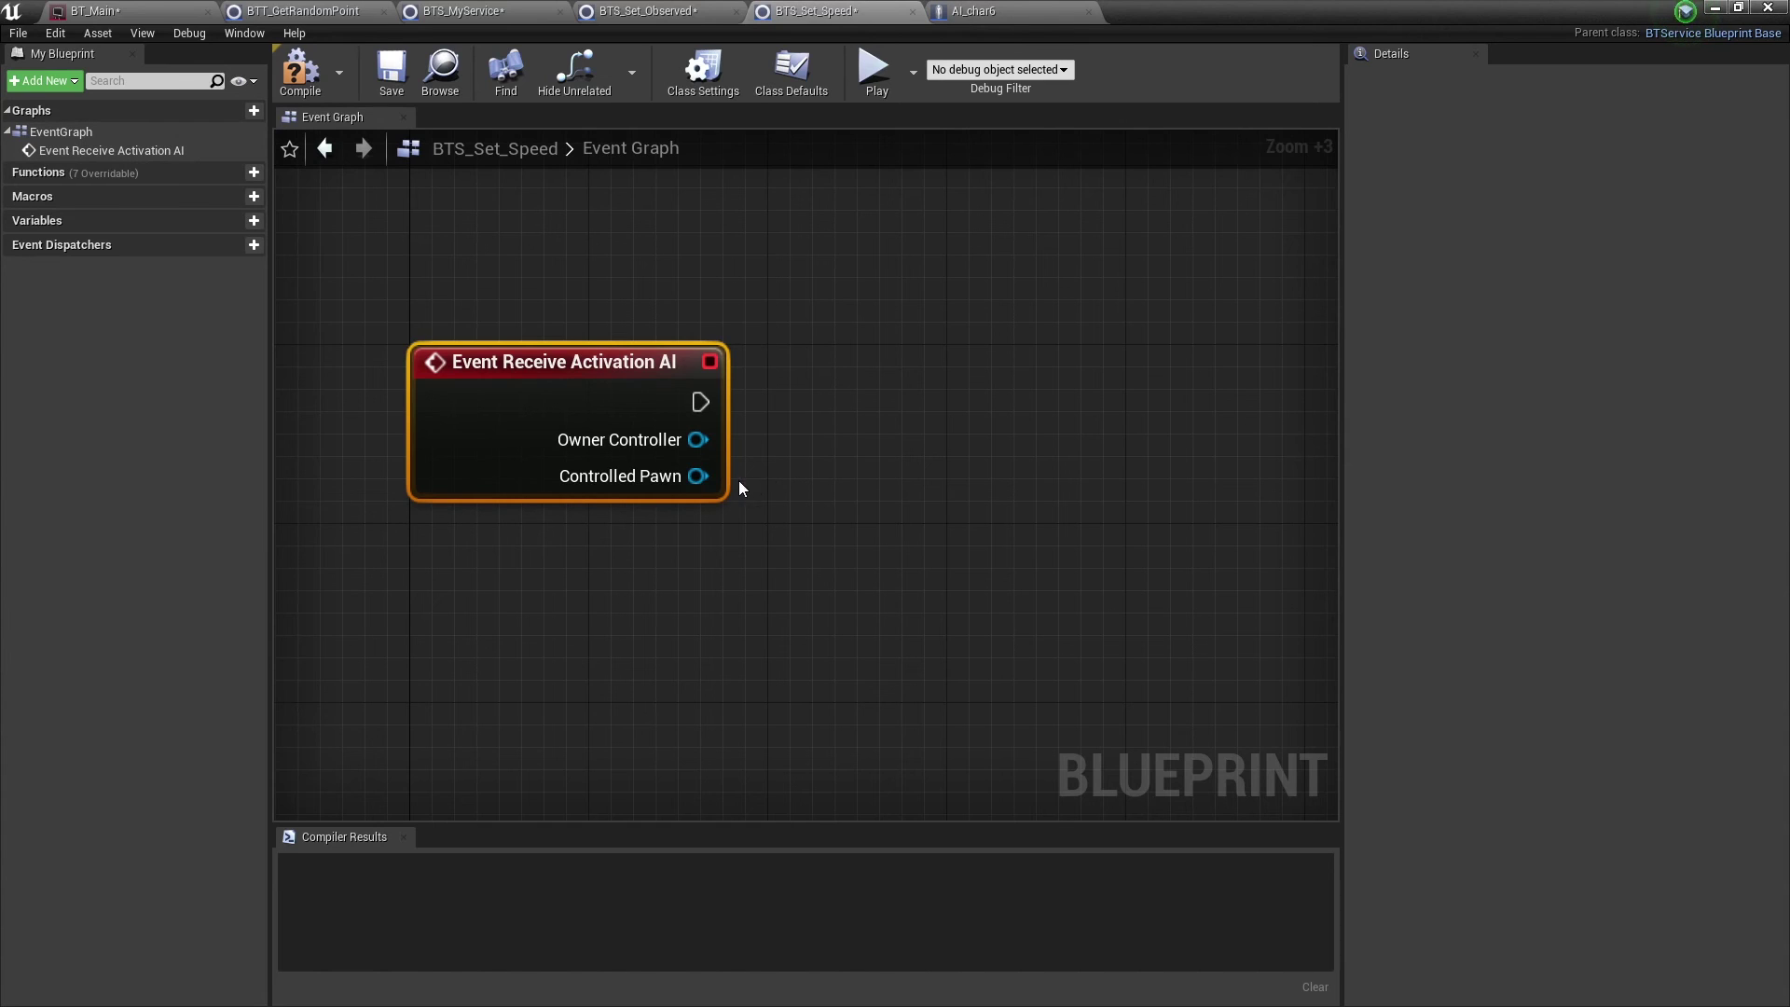
# Cast Controlled Pawn to AI_char6 and get its Character Movement component
pyautogui.moveTo(698, 477); pyautogui.dragTo(788, 527)
pyautogui.write('char')
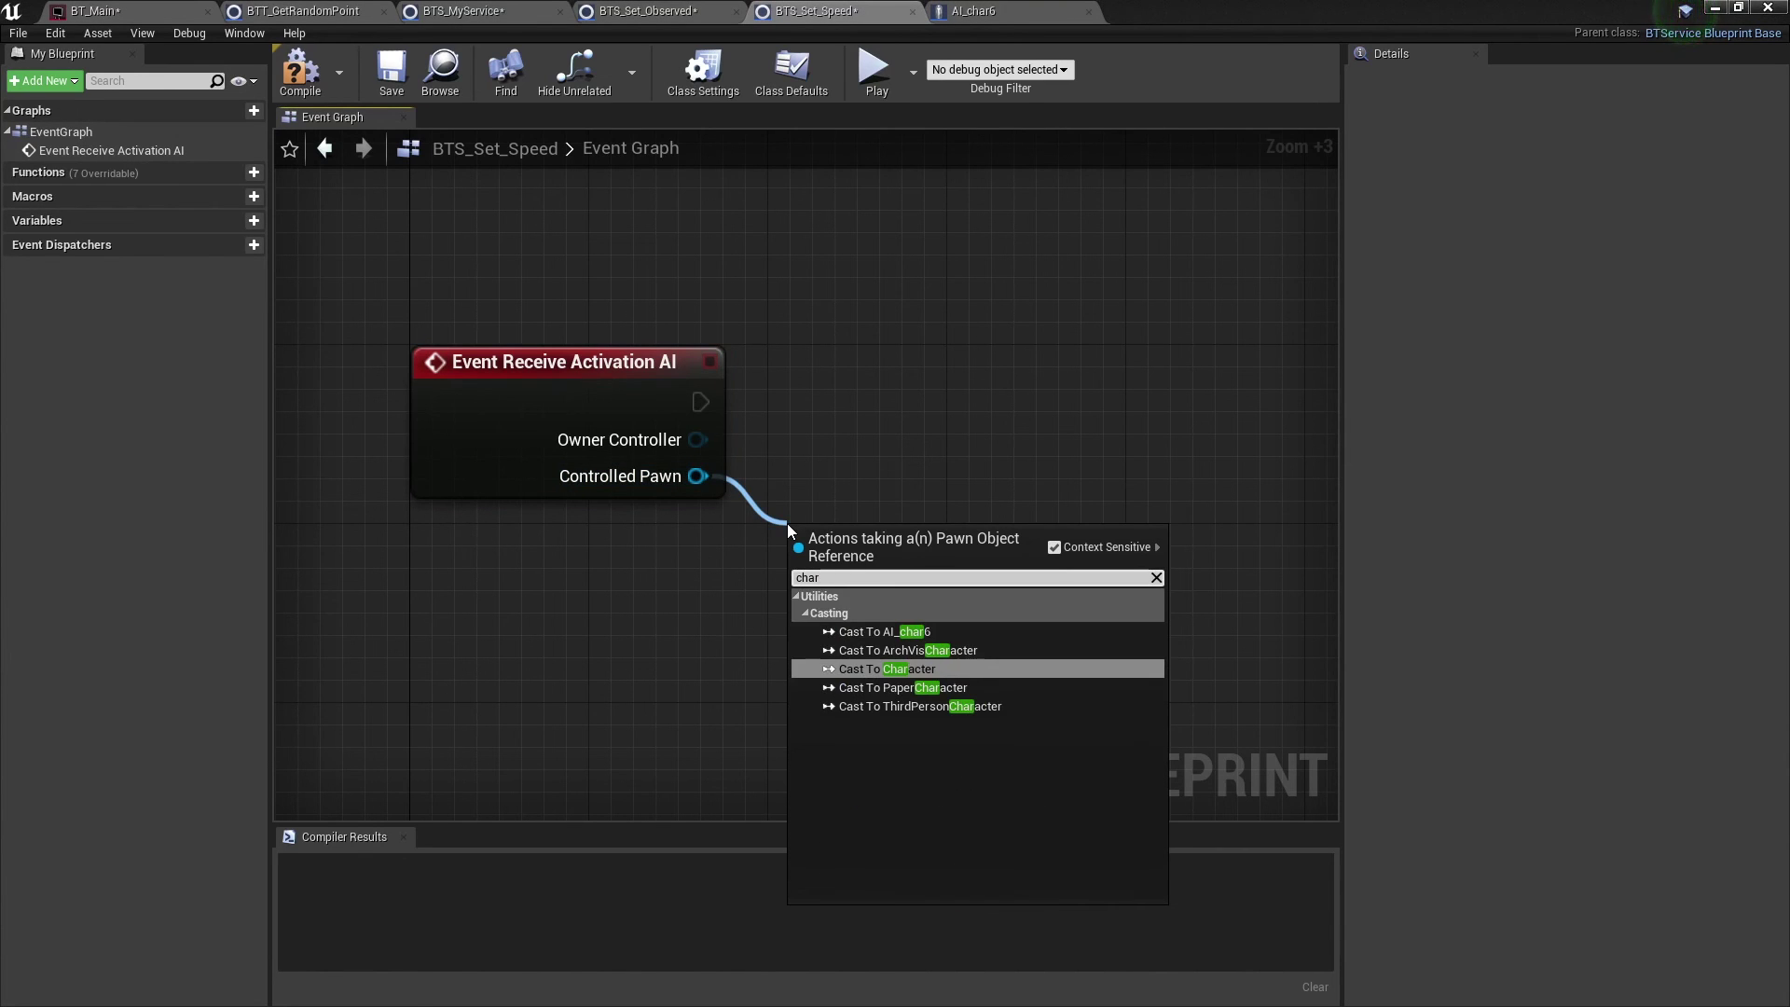
pyautogui.click(884, 631)
pyautogui.moveTo(960, 326); pyautogui.dragTo(700, 340, button='right')
pyautogui.moveTo(773, 492); pyautogui.dragTo(893, 579)
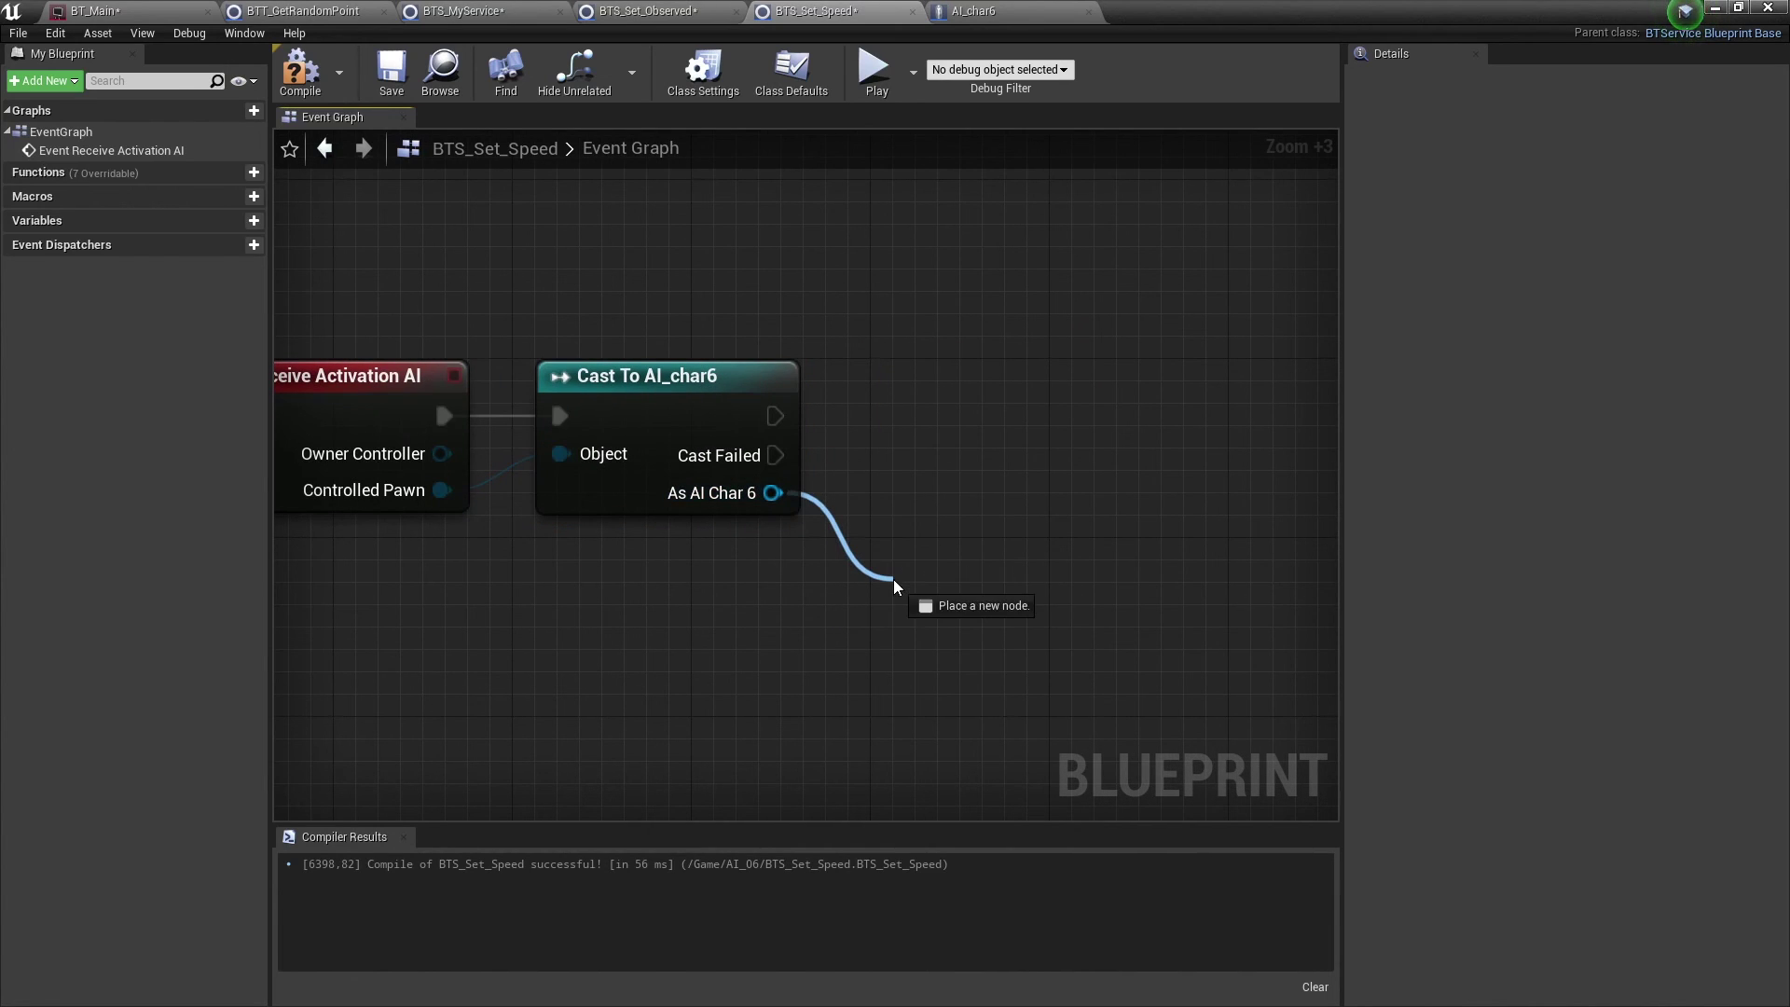
pyautogui.write('get character ')
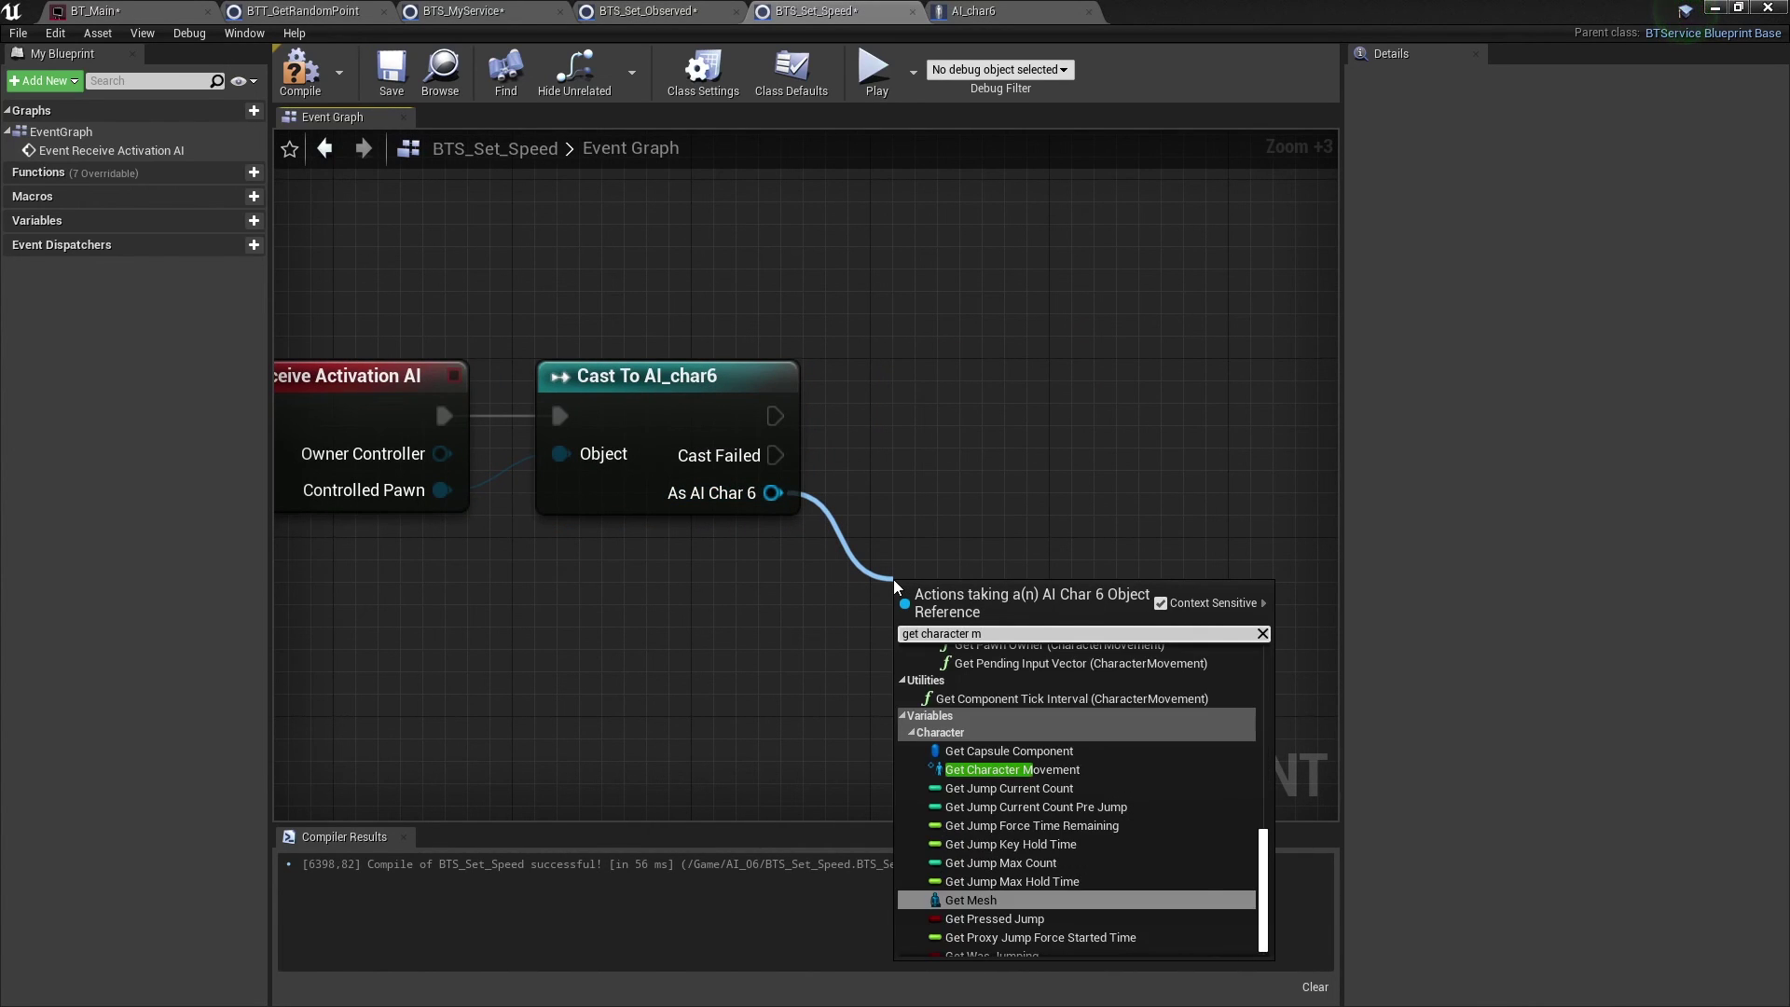
pyautogui.write('mo')
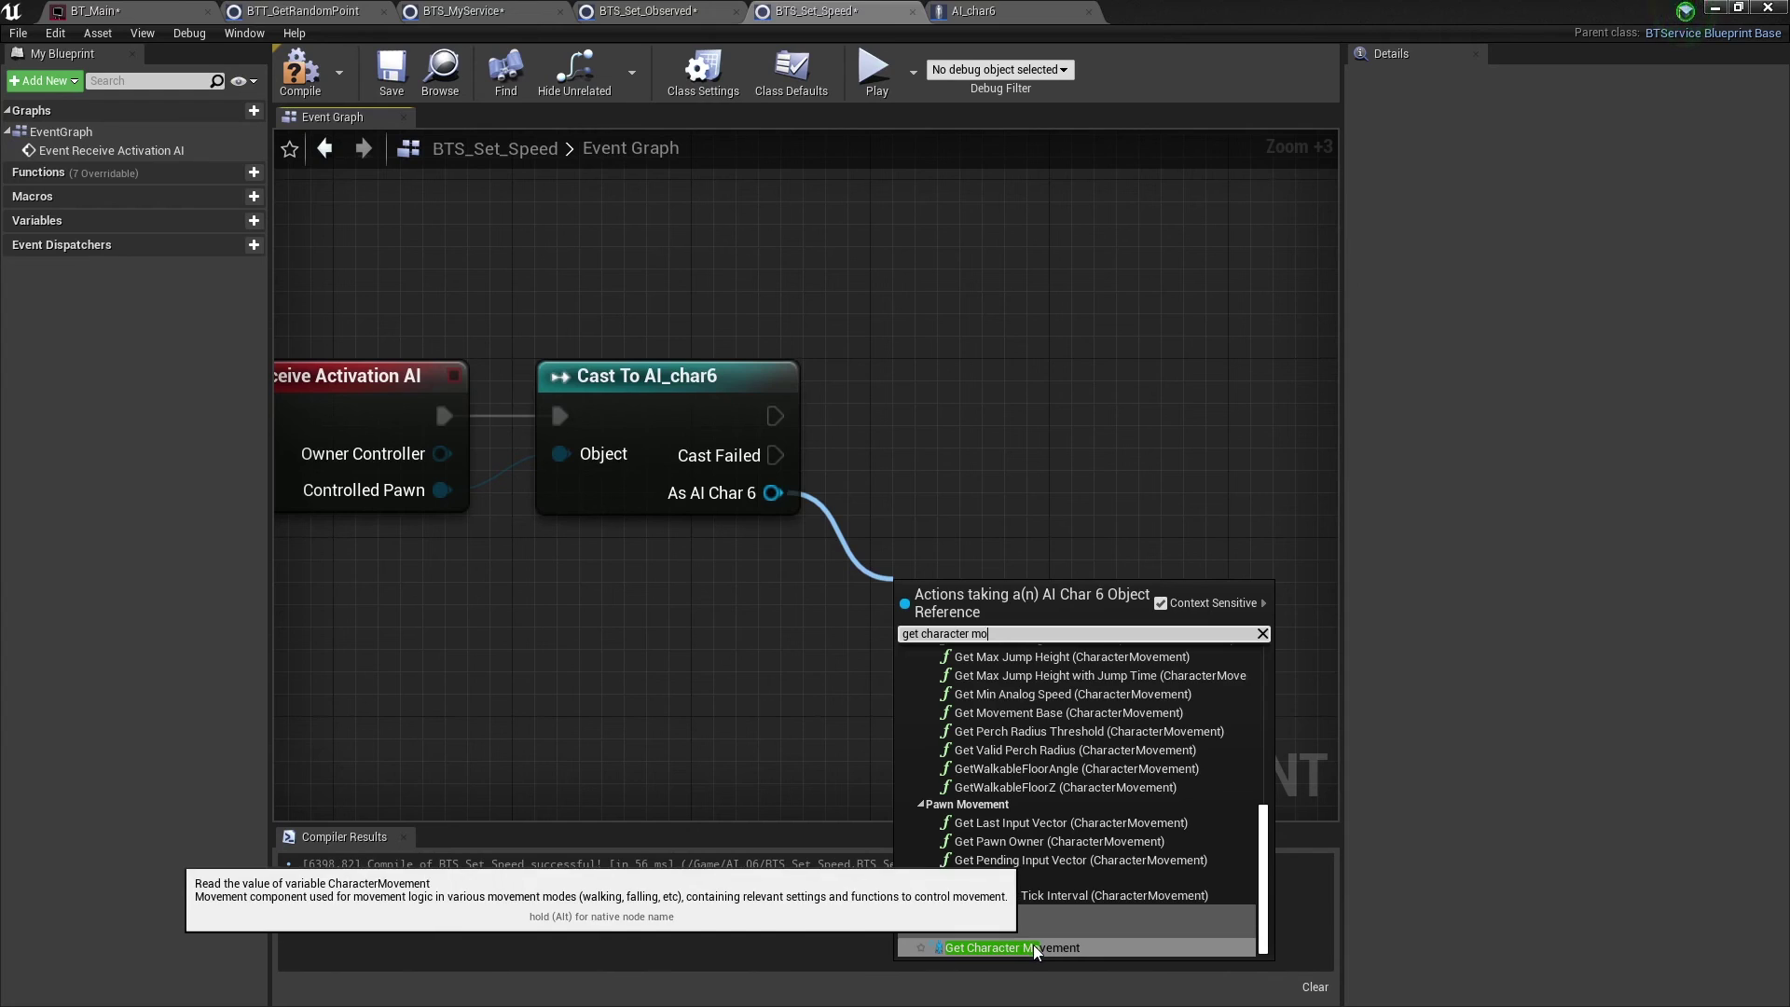
pyautogui.click(1033, 945)
# Add a Set Max Walk Speed node from Character Movement, aligned on the cast's execution wire
pyautogui.moveTo(1057, 718)
pyautogui.mouseDown(button='right')
pyautogui.moveTo(1026, 694)
pyautogui.moveTo(677, 663)
pyautogui.mouseUp(button='right')
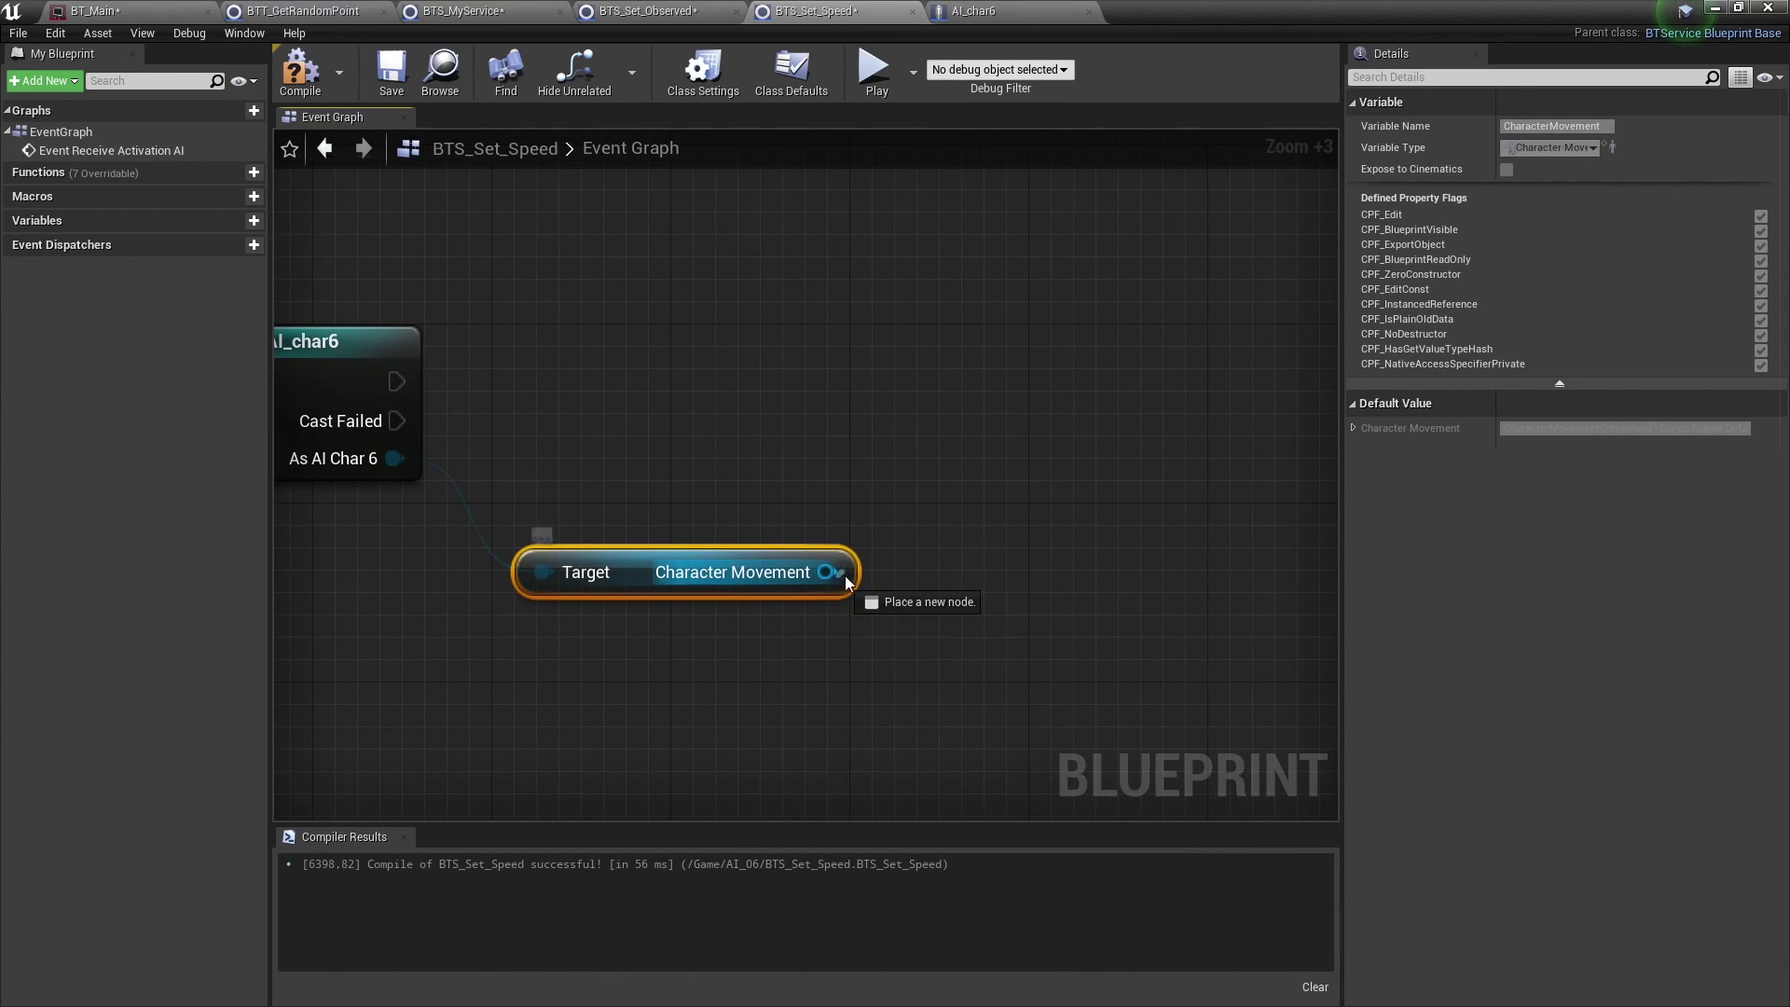
pyautogui.moveTo(826, 572); pyautogui.dragTo(939, 594)
pyautogui.write('walk speed')
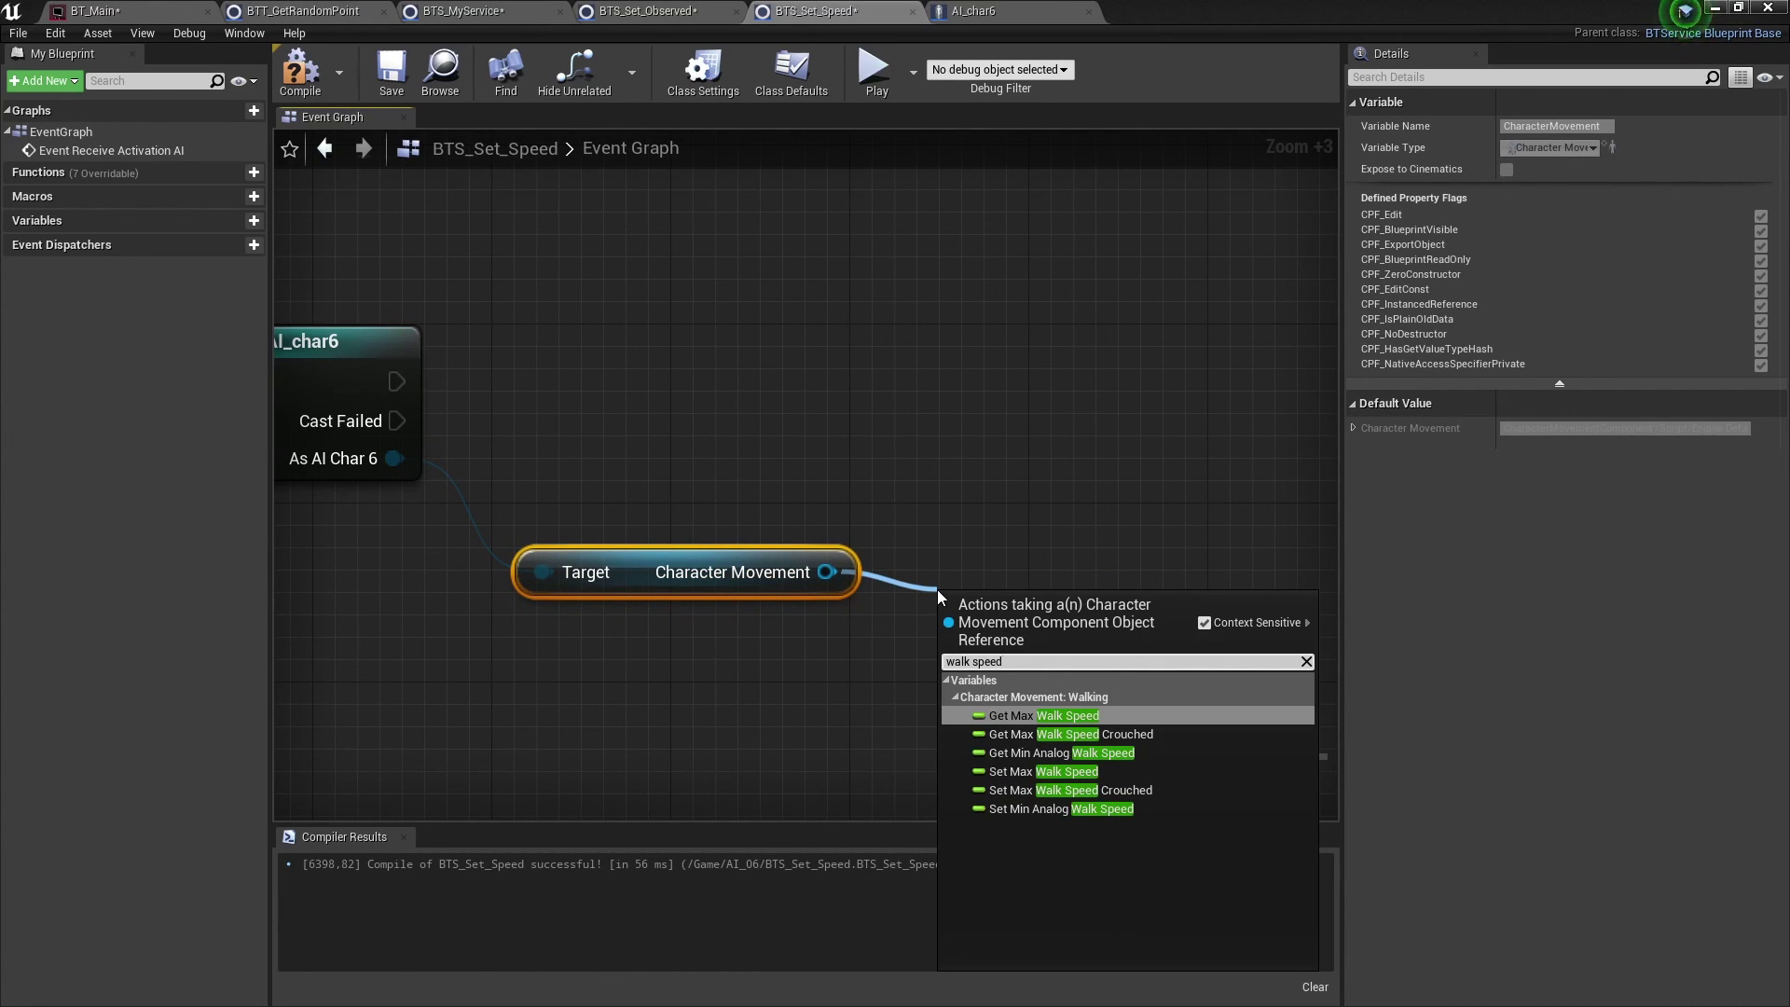
pyautogui.click(1109, 772)
pyautogui.scroll(-4, 1109, 772)
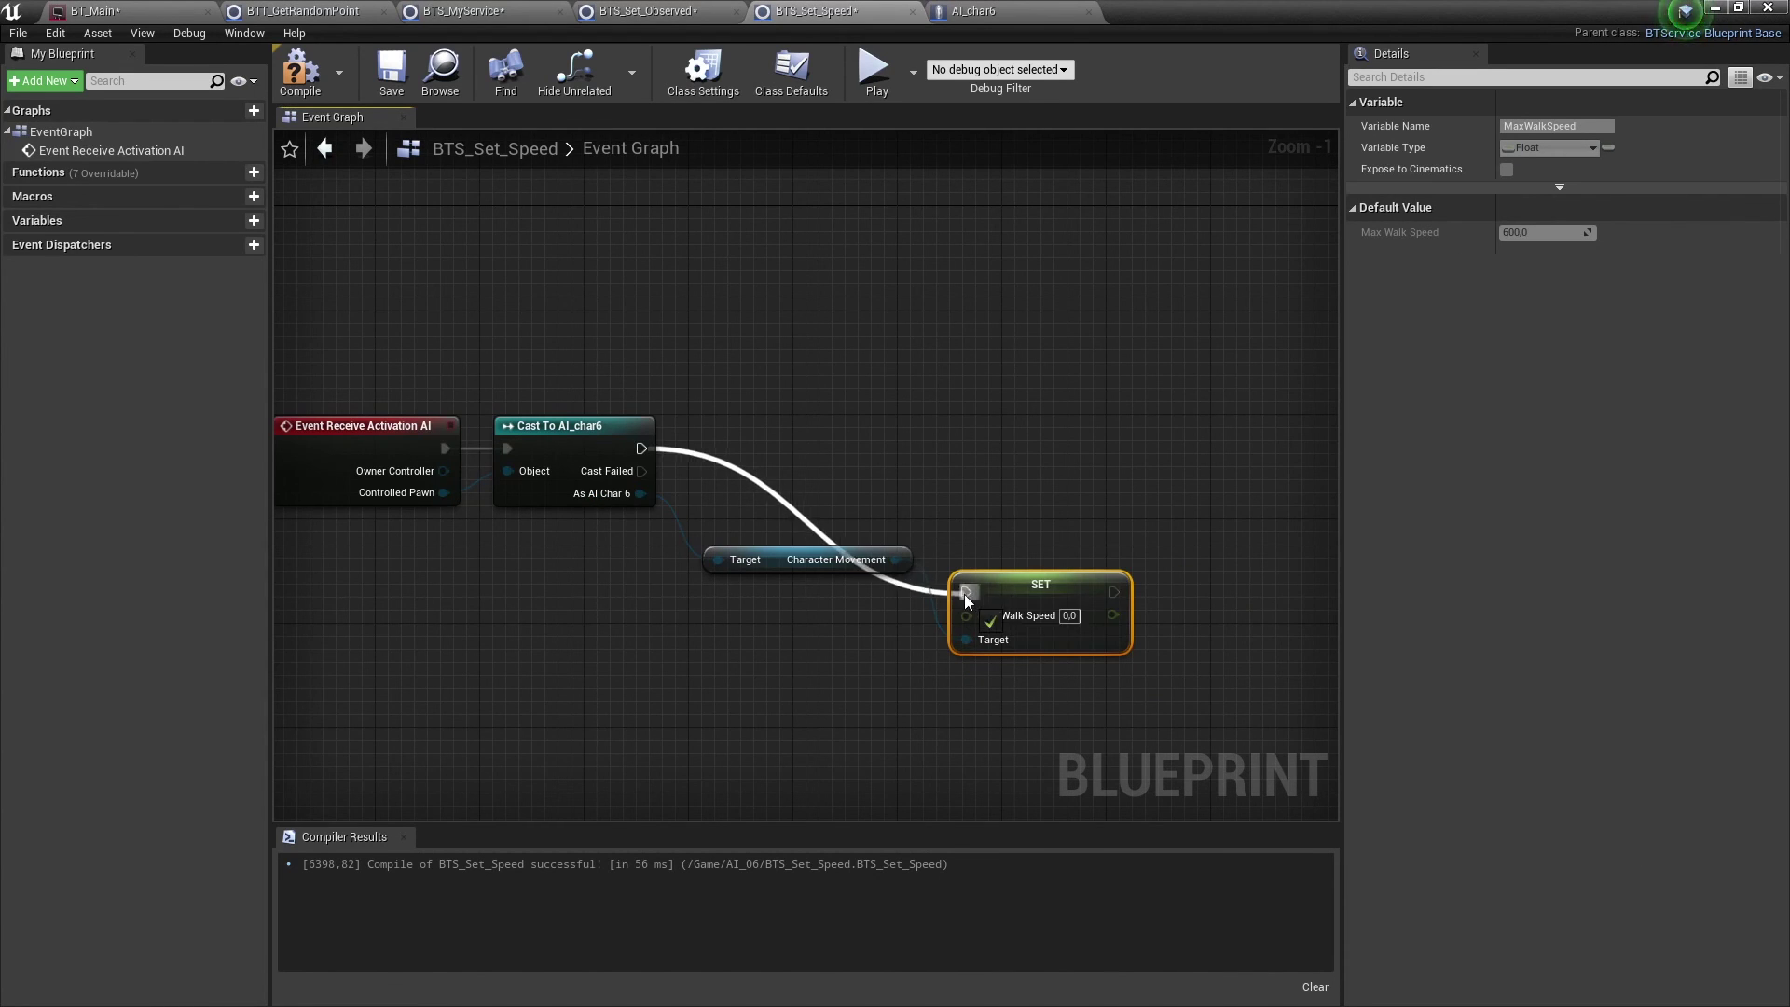
pyautogui.moveTo(964, 595); pyautogui.dragTo(951, 451)
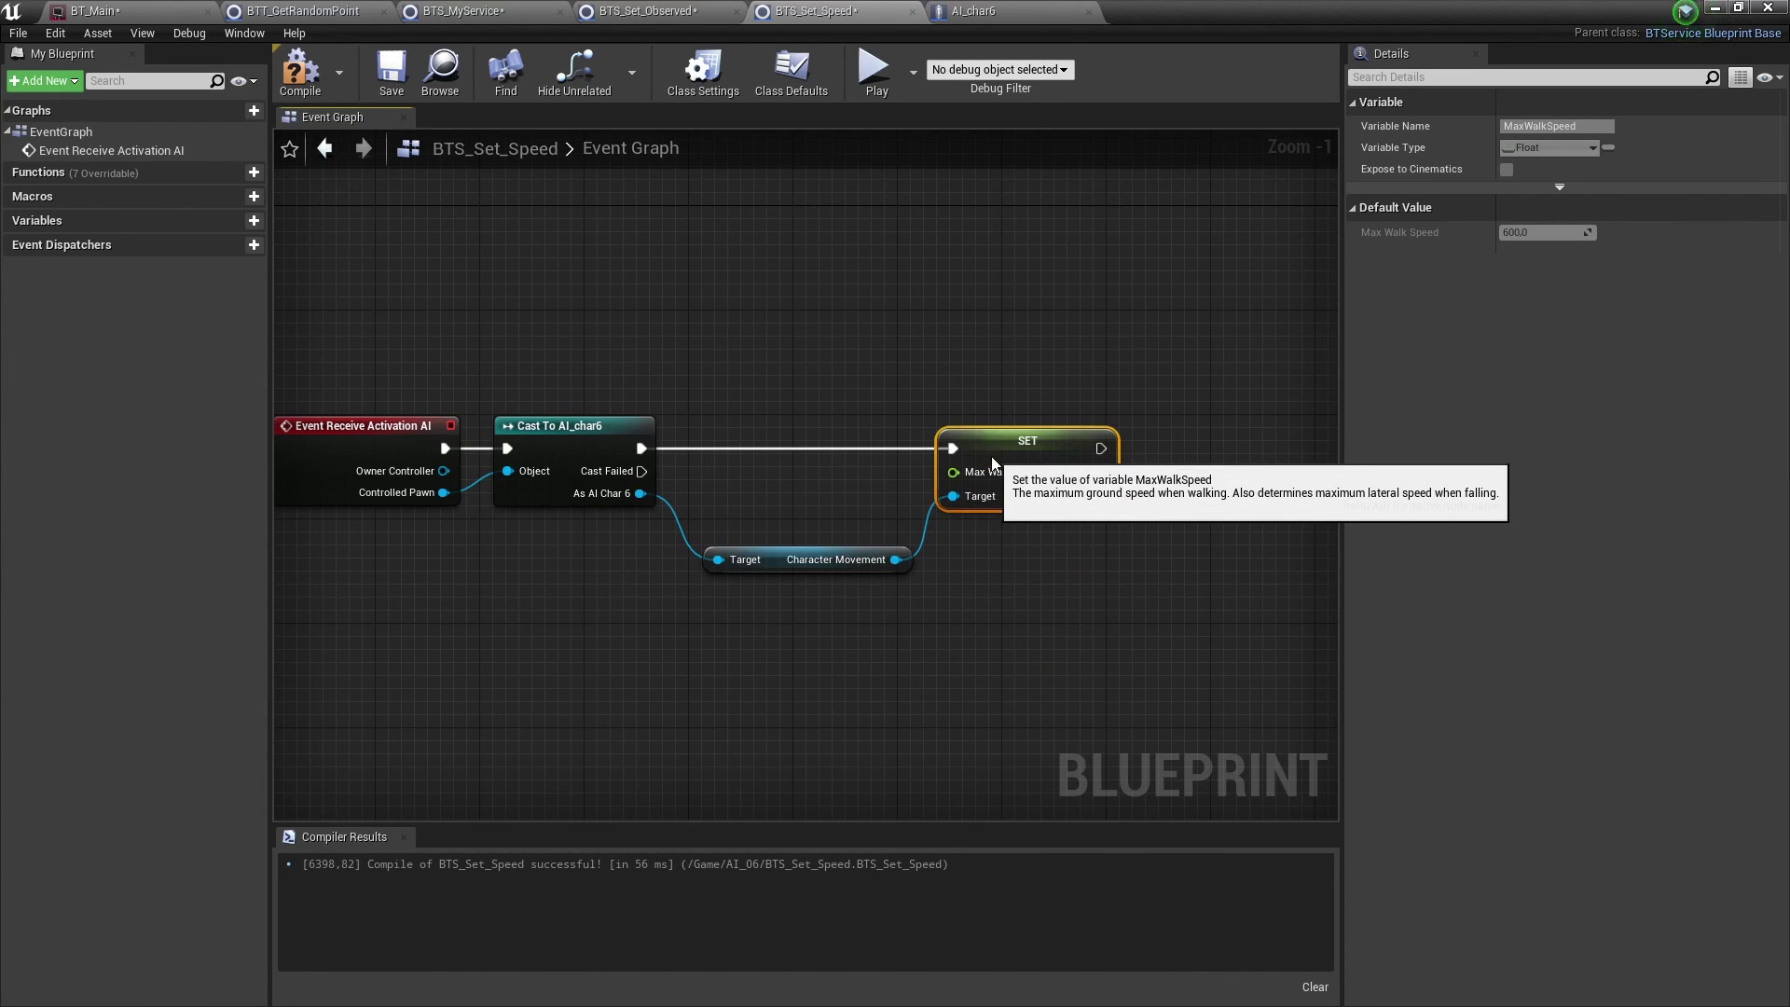
# Create a Float variable named Speed
pyautogui.click(223, 221)
pyautogui.write('Speed')
pyautogui.press('Return')
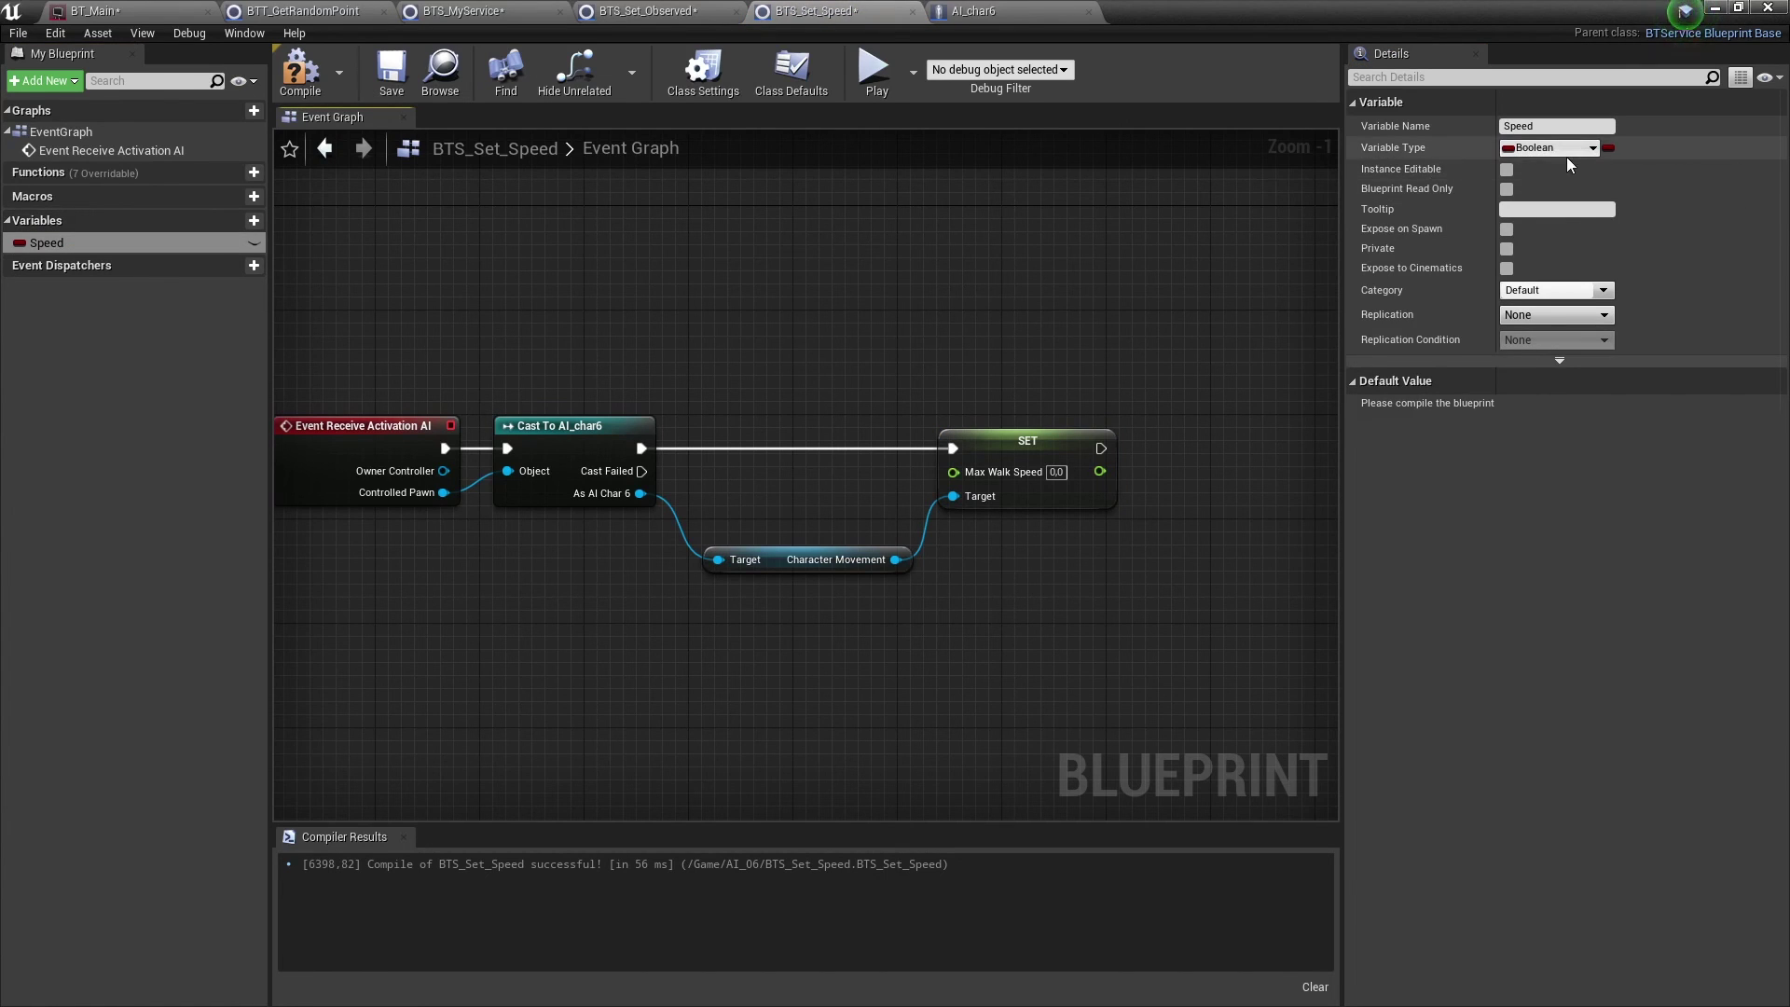
pyautogui.click(1571, 152)
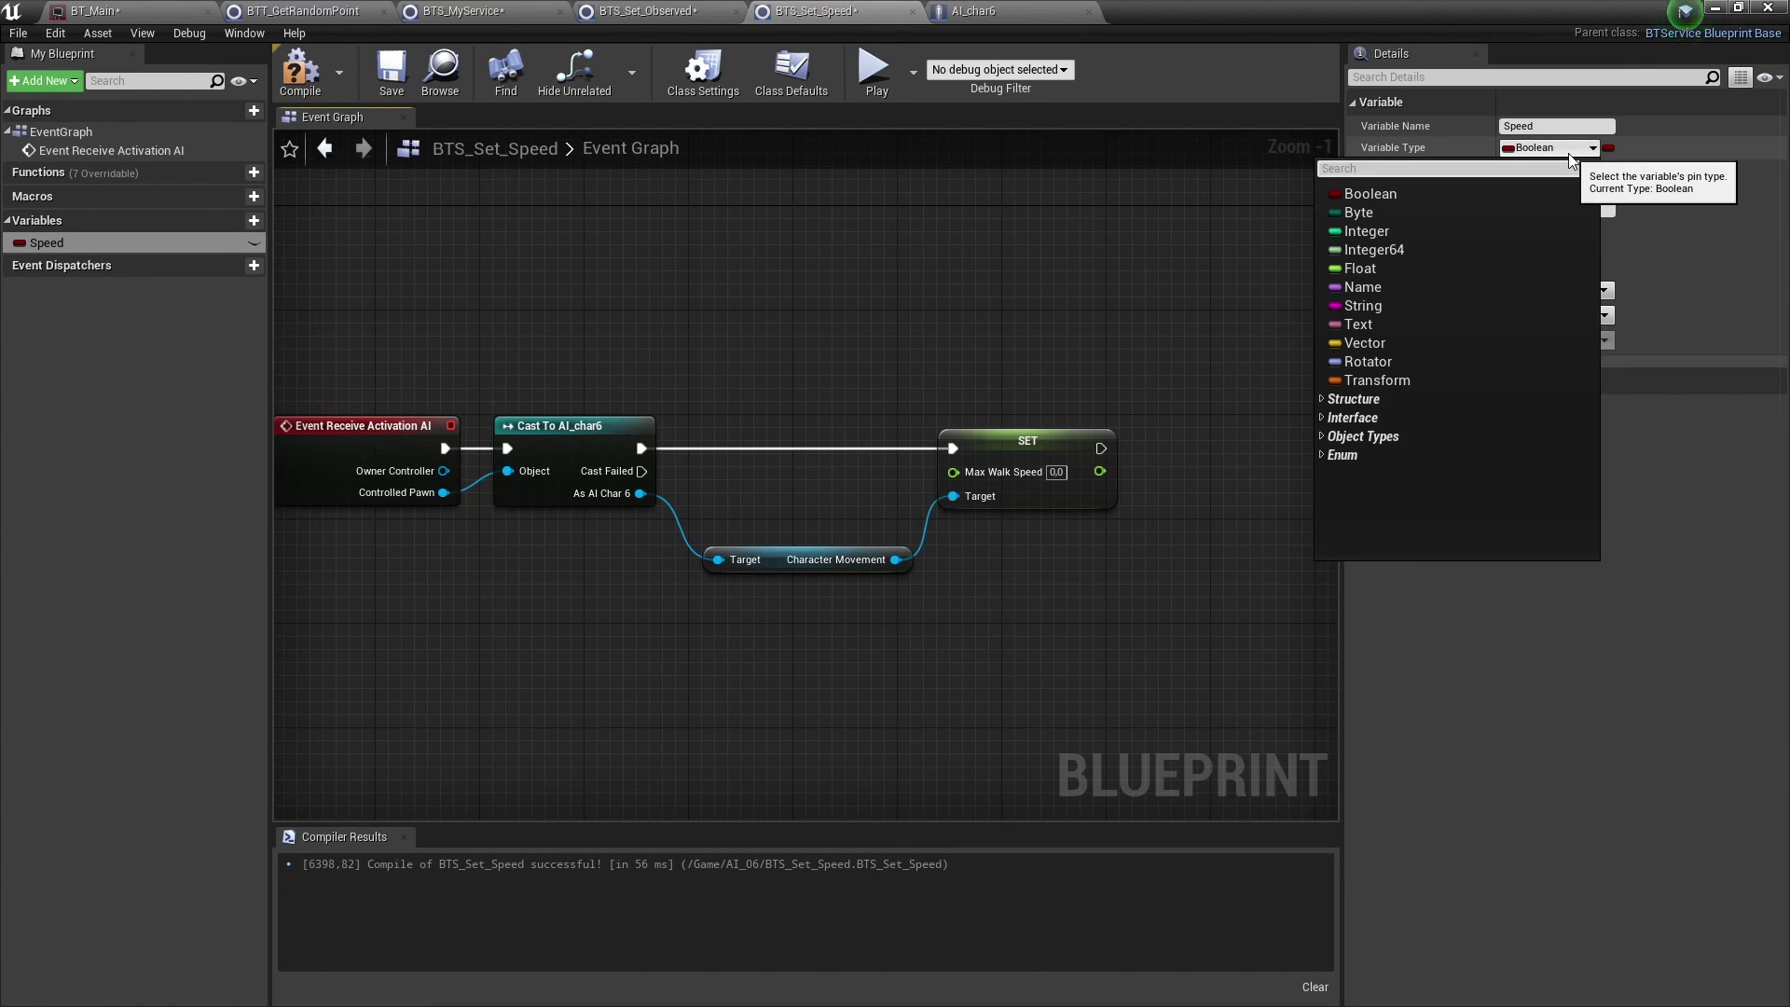
pyautogui.click(1475, 270)
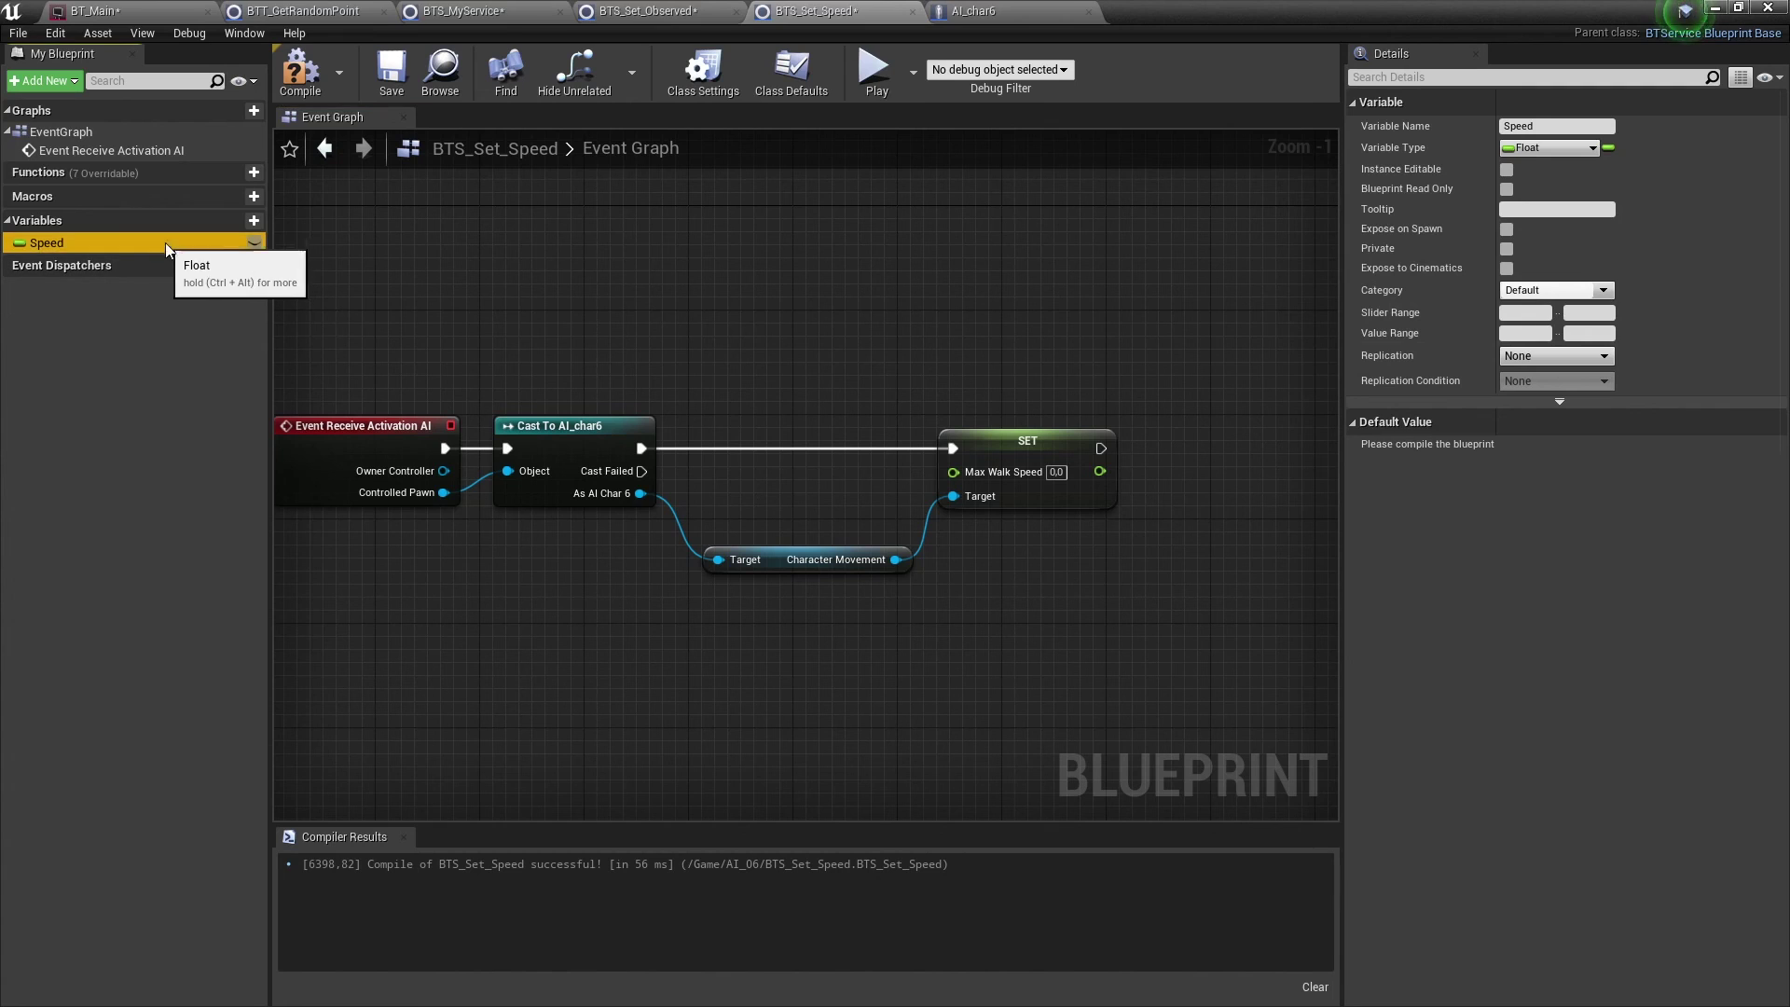
# Feed a Get Speed node into Max Walk Speed, make Speed instance-editable, and compile
pyautogui.moveTo(165, 243)
pyautogui.mouseDown()
pyautogui.moveTo(776, 481)
pyautogui.moveTo(977, 463)
pyautogui.mouseUp()
pyautogui.click(795, 485)
pyautogui.scroll(2, 895, 489)
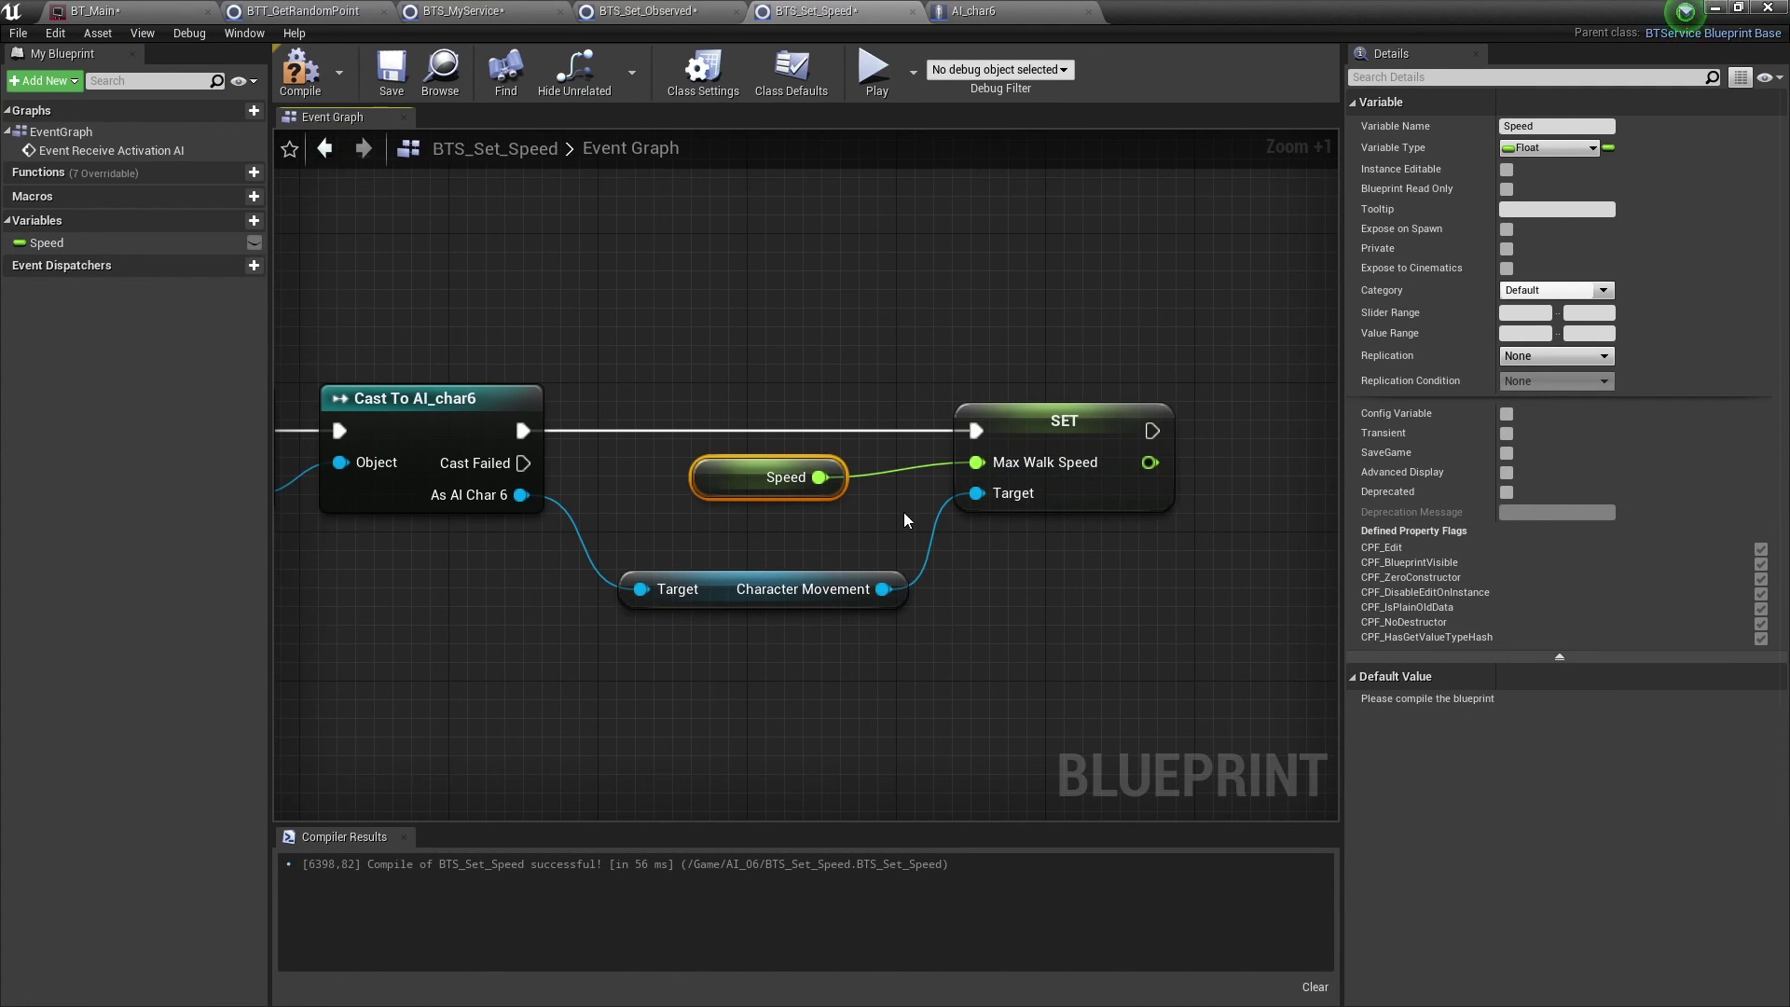
pyautogui.click(254, 243)
pyautogui.scroll(-1, 410, 283)
pyautogui.scroll(-1, 440, 286)
pyautogui.moveTo(440, 285); pyautogui.dragTo(659, 310, button='right')
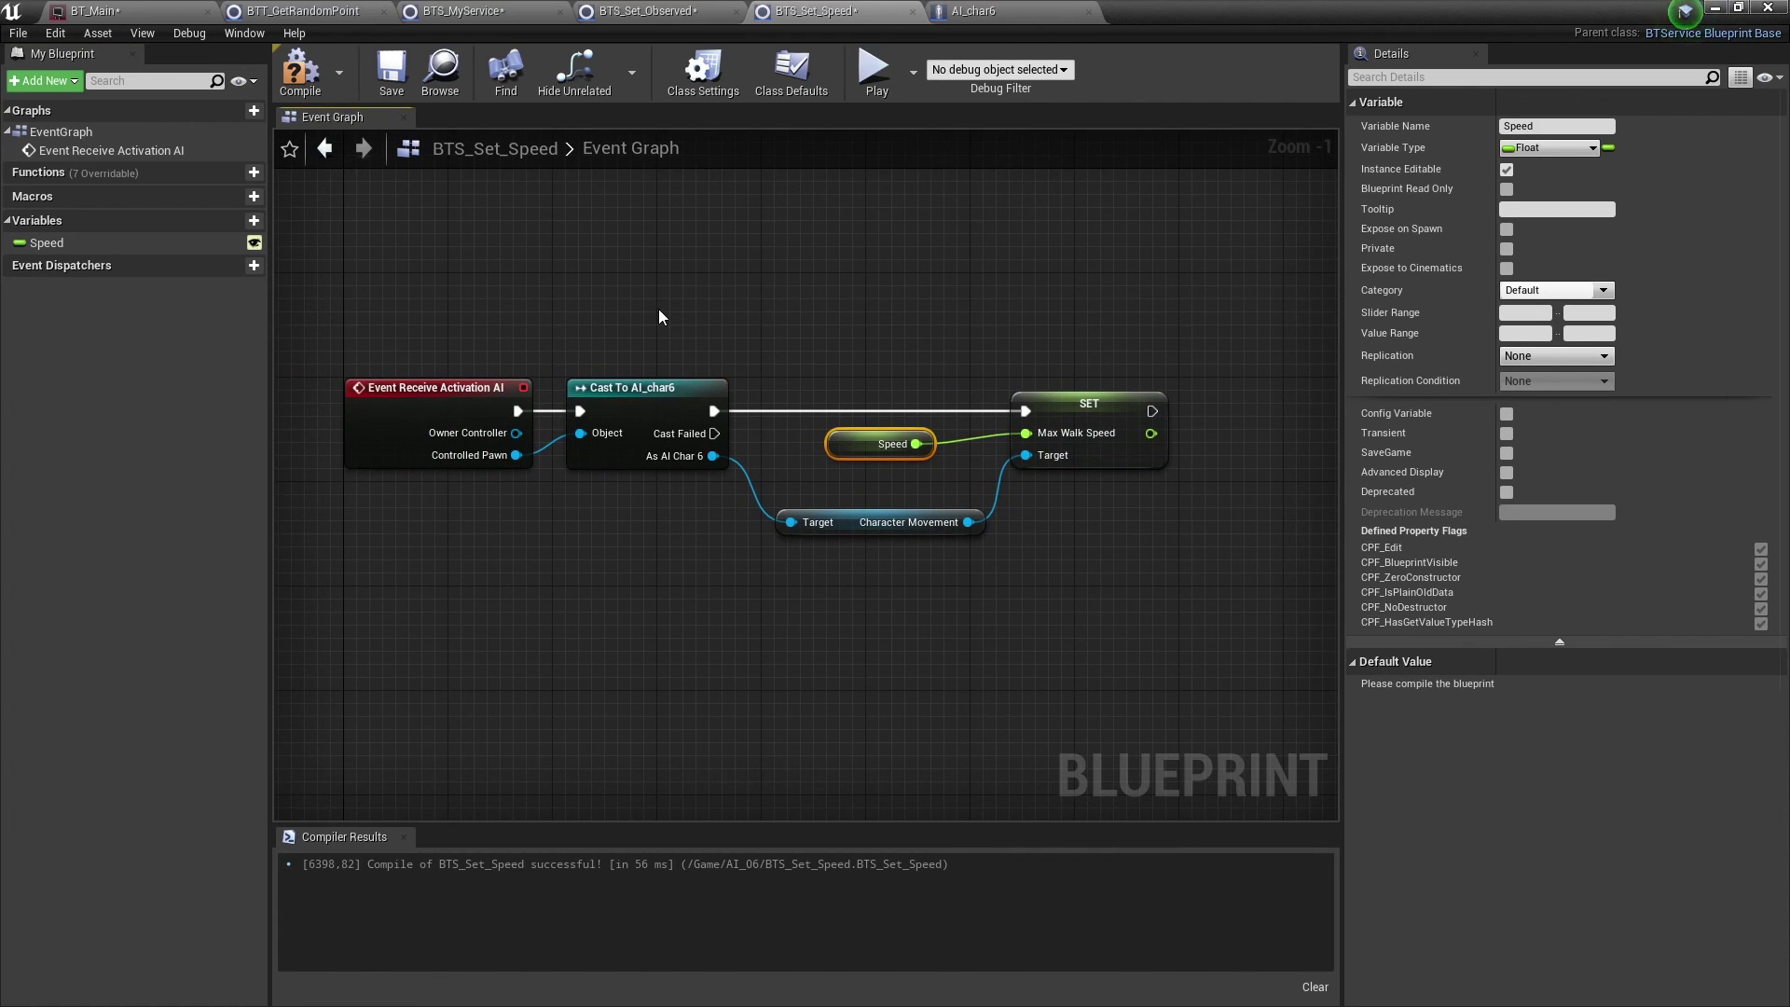
pyautogui.click(300, 72)
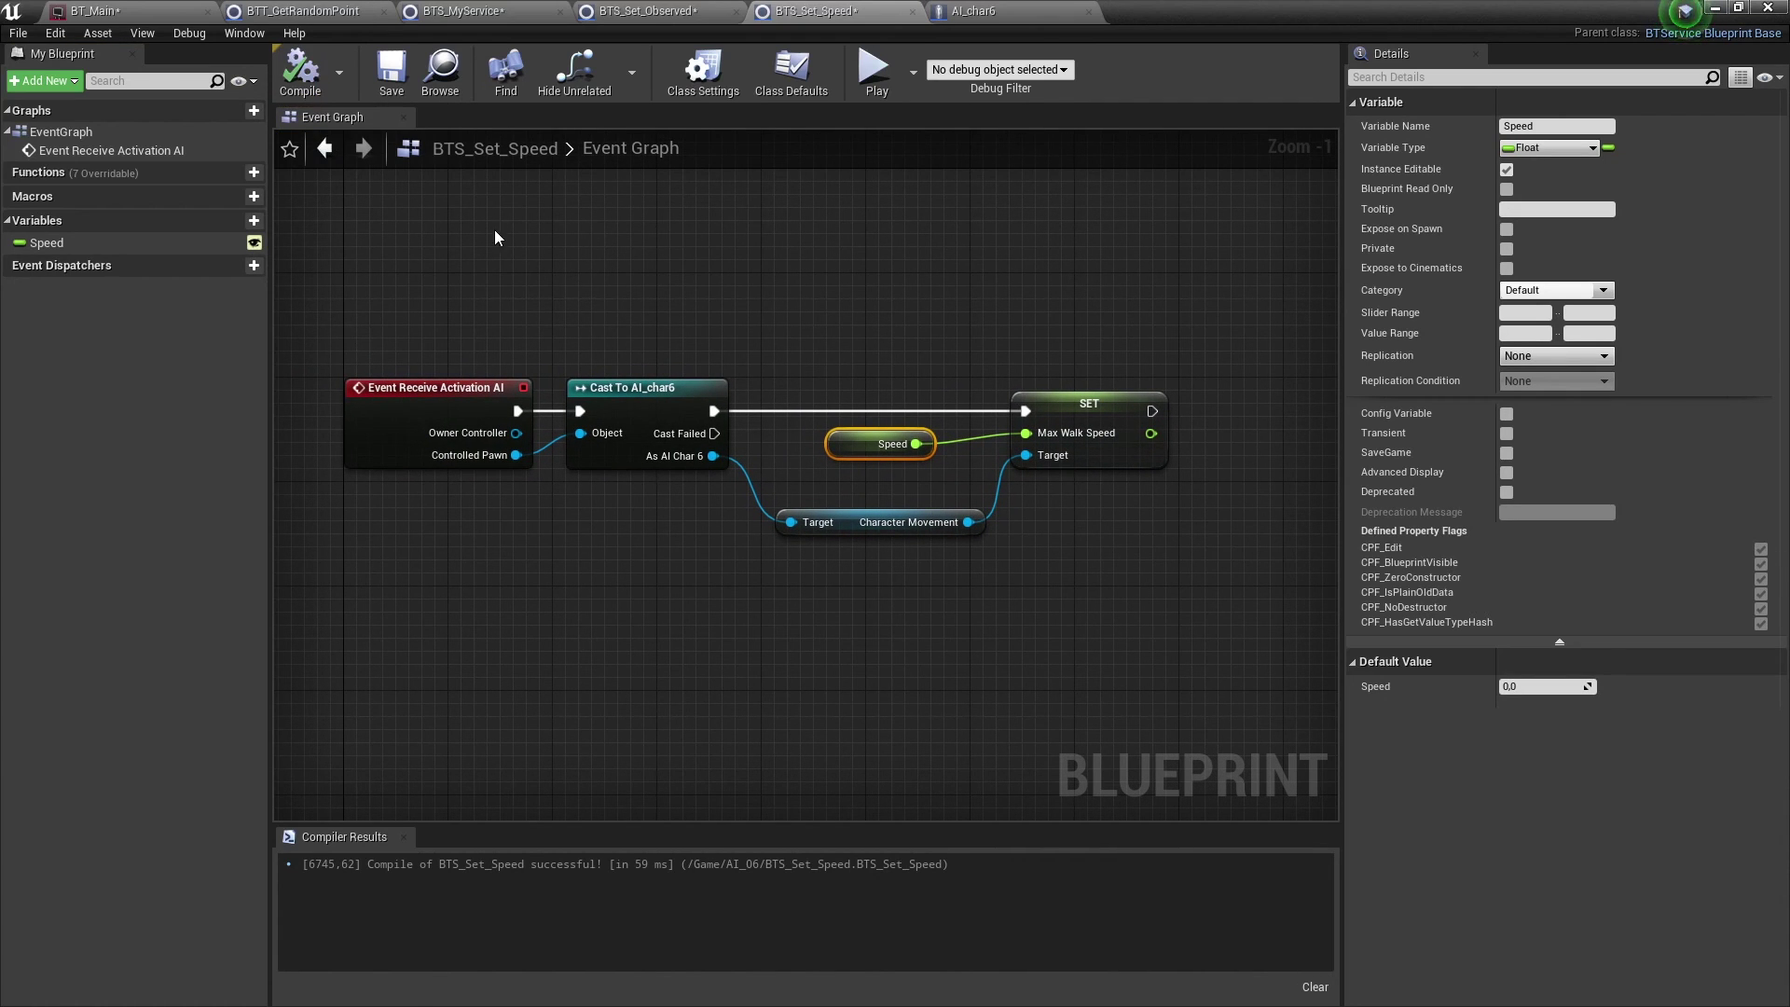
# In BT_Main, attach a BTS_Set_Speed service to the left RandomVector Move To and enter Speed 100
pyautogui.click(150, 7)
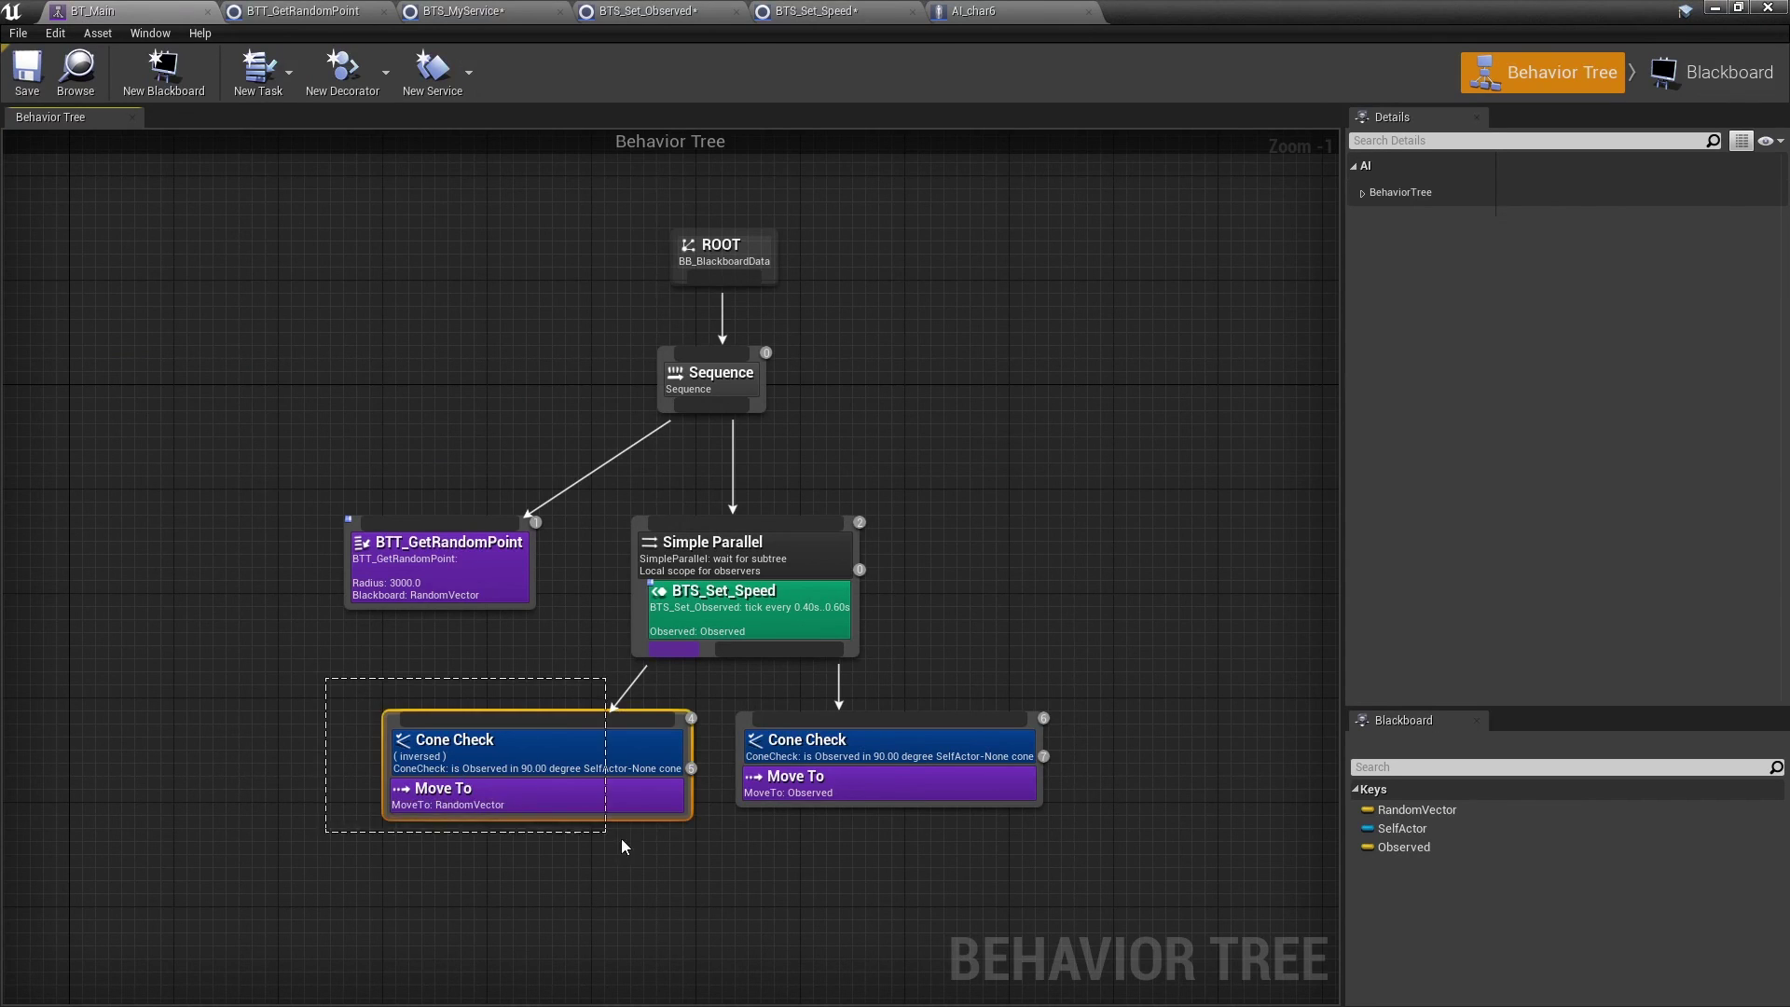
pyautogui.moveTo(720, 887); pyautogui.dragTo(582, 859)
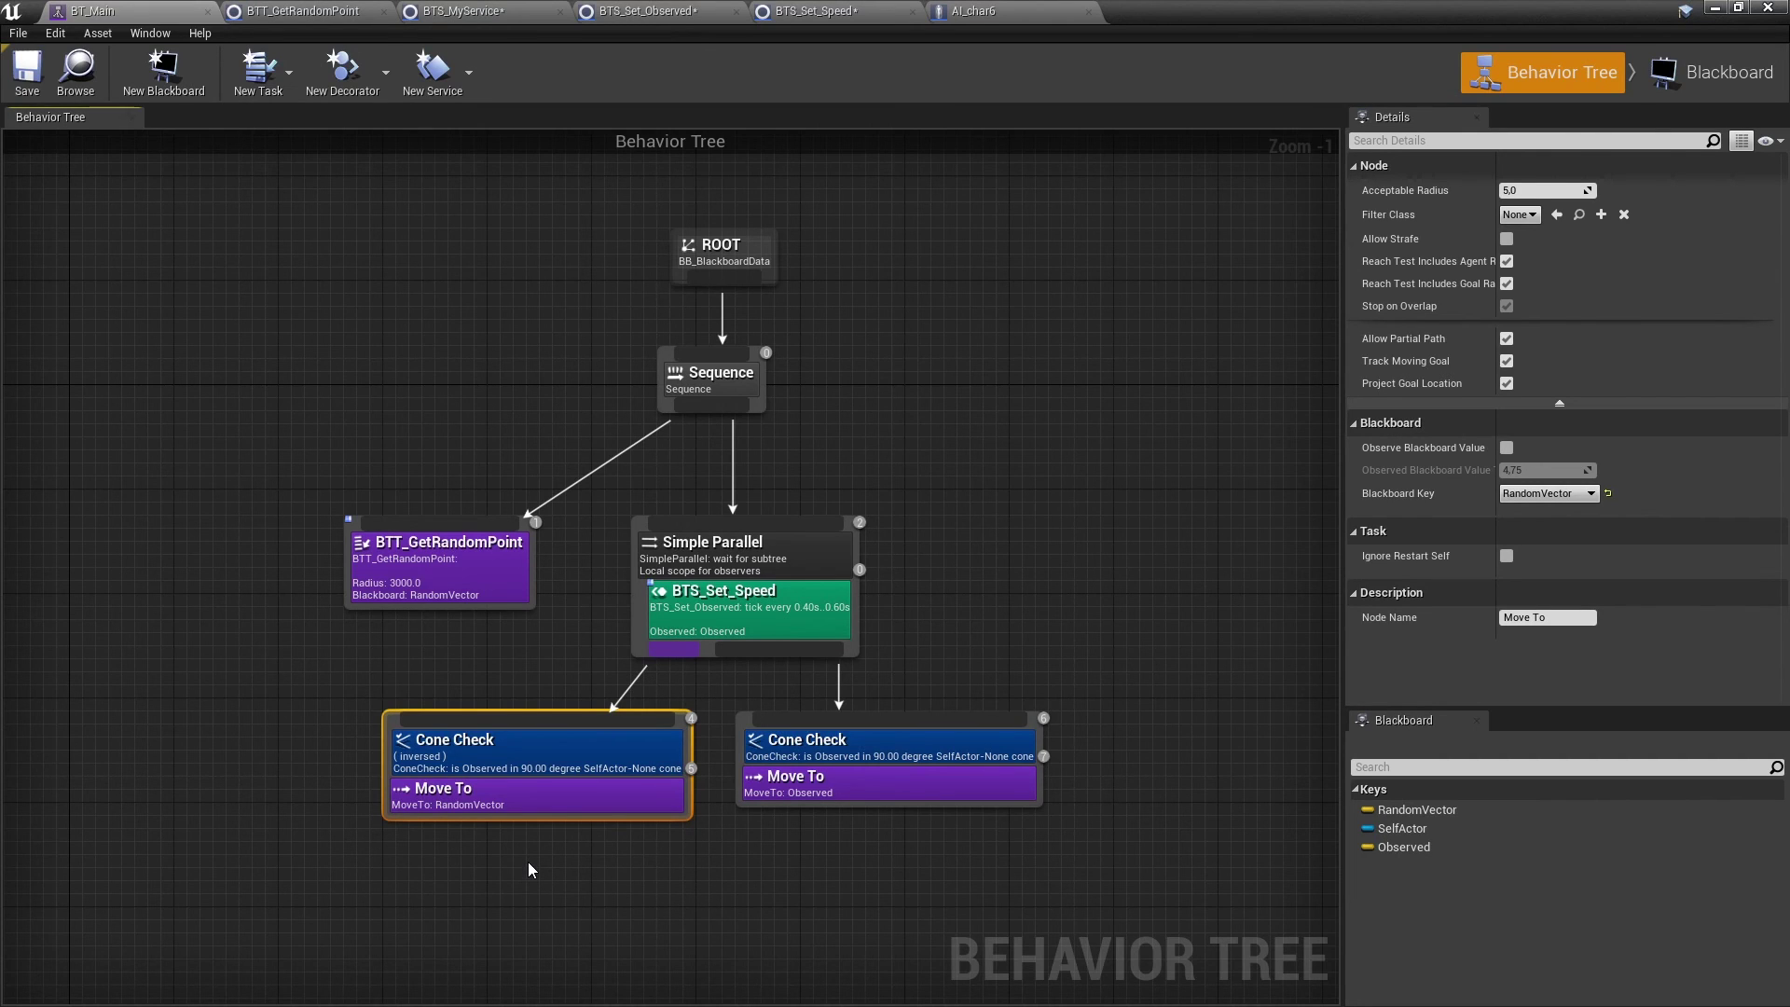
pyautogui.scroll(1, 527, 861)
pyautogui.scroll(1, 528, 863)
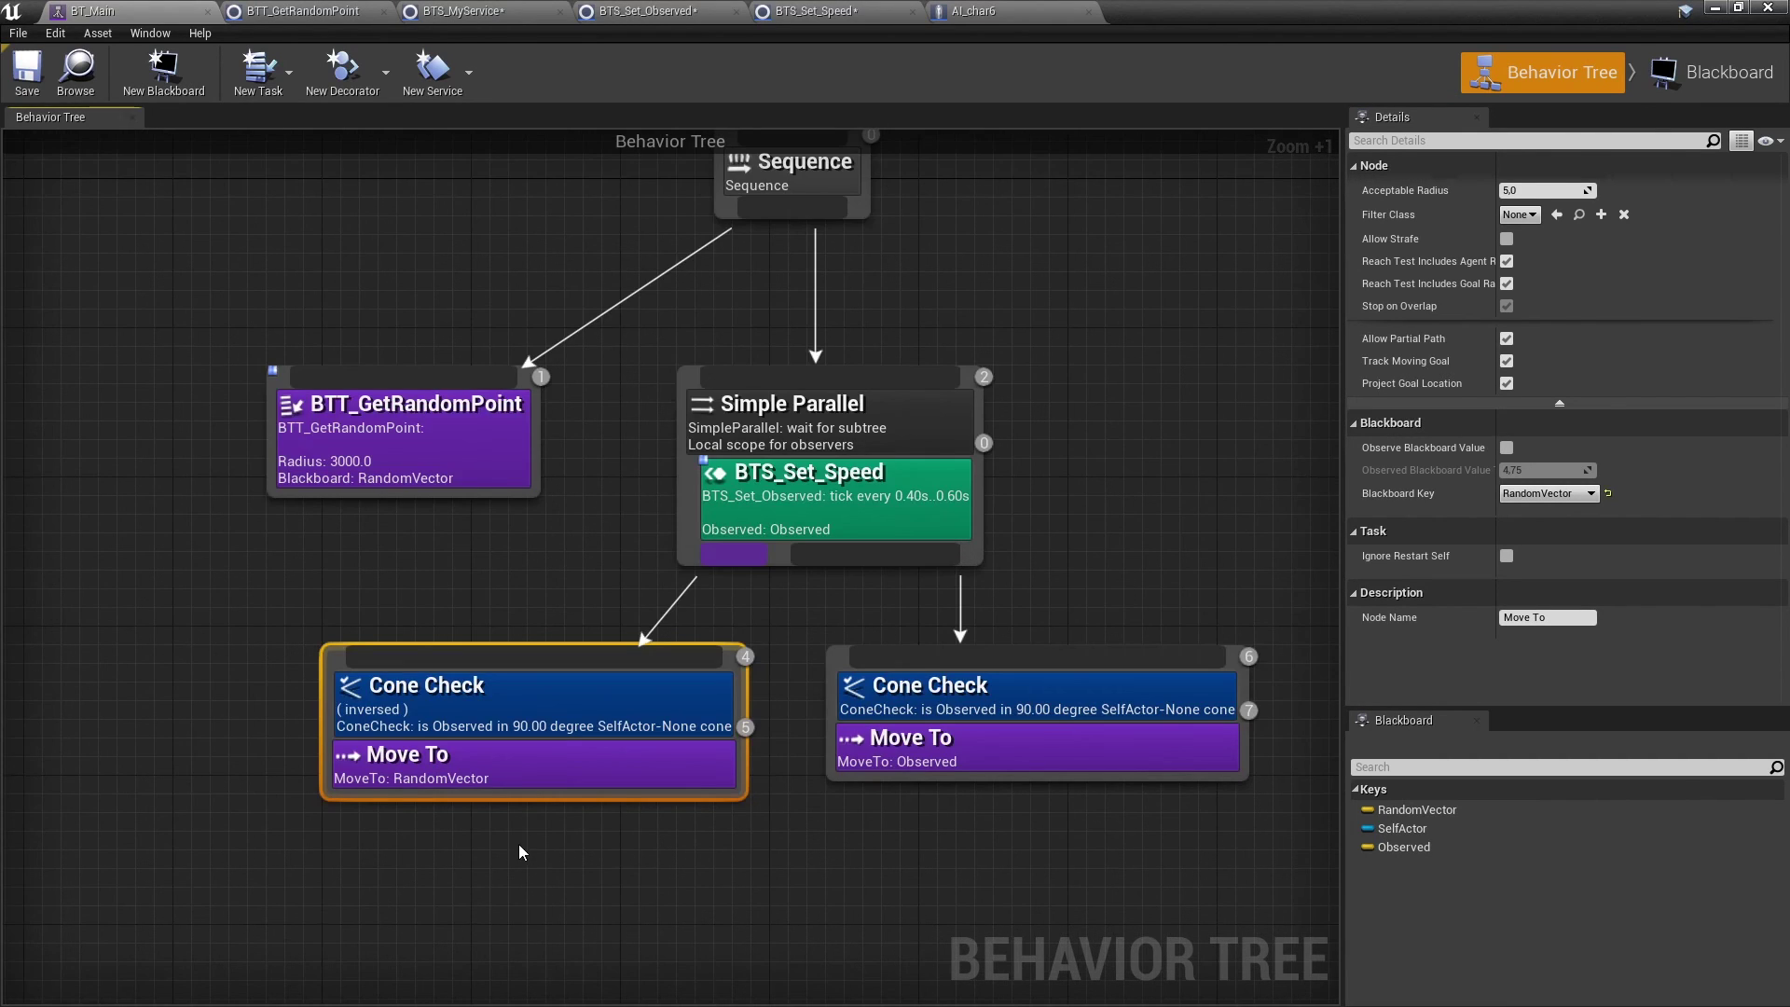
pyautogui.rightClick(497, 778)
pyautogui.moveTo(539, 758)
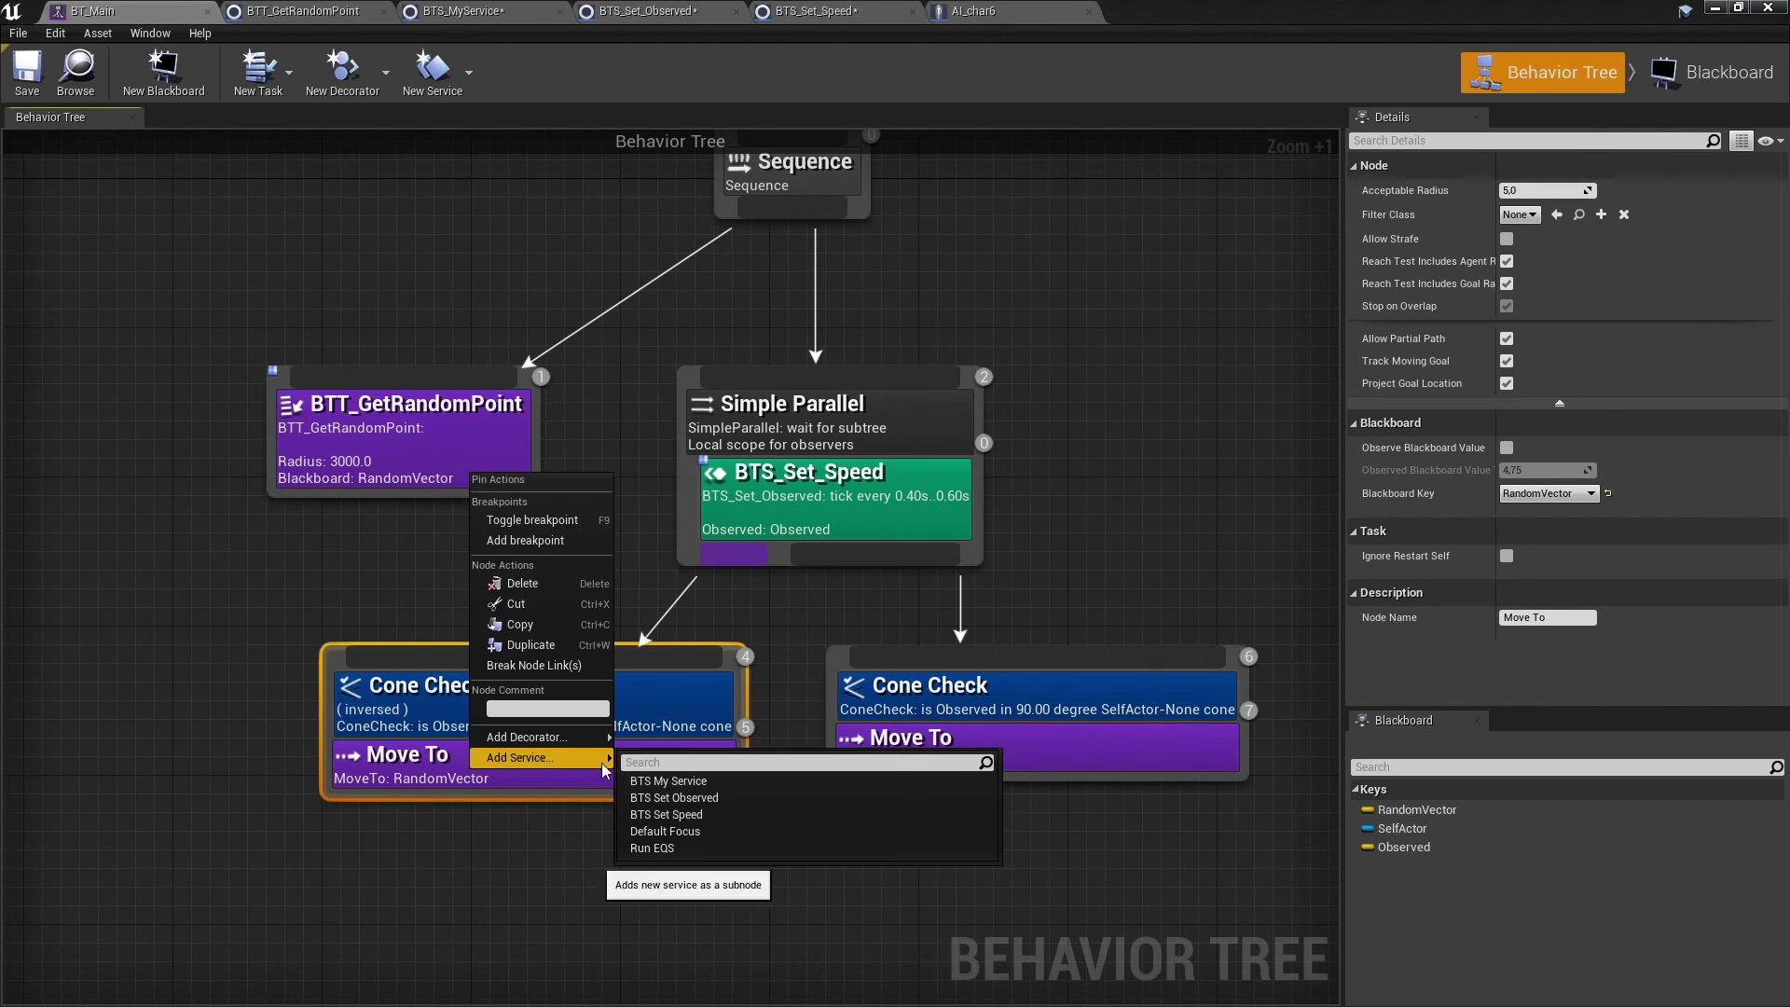
pyautogui.click(740, 814)
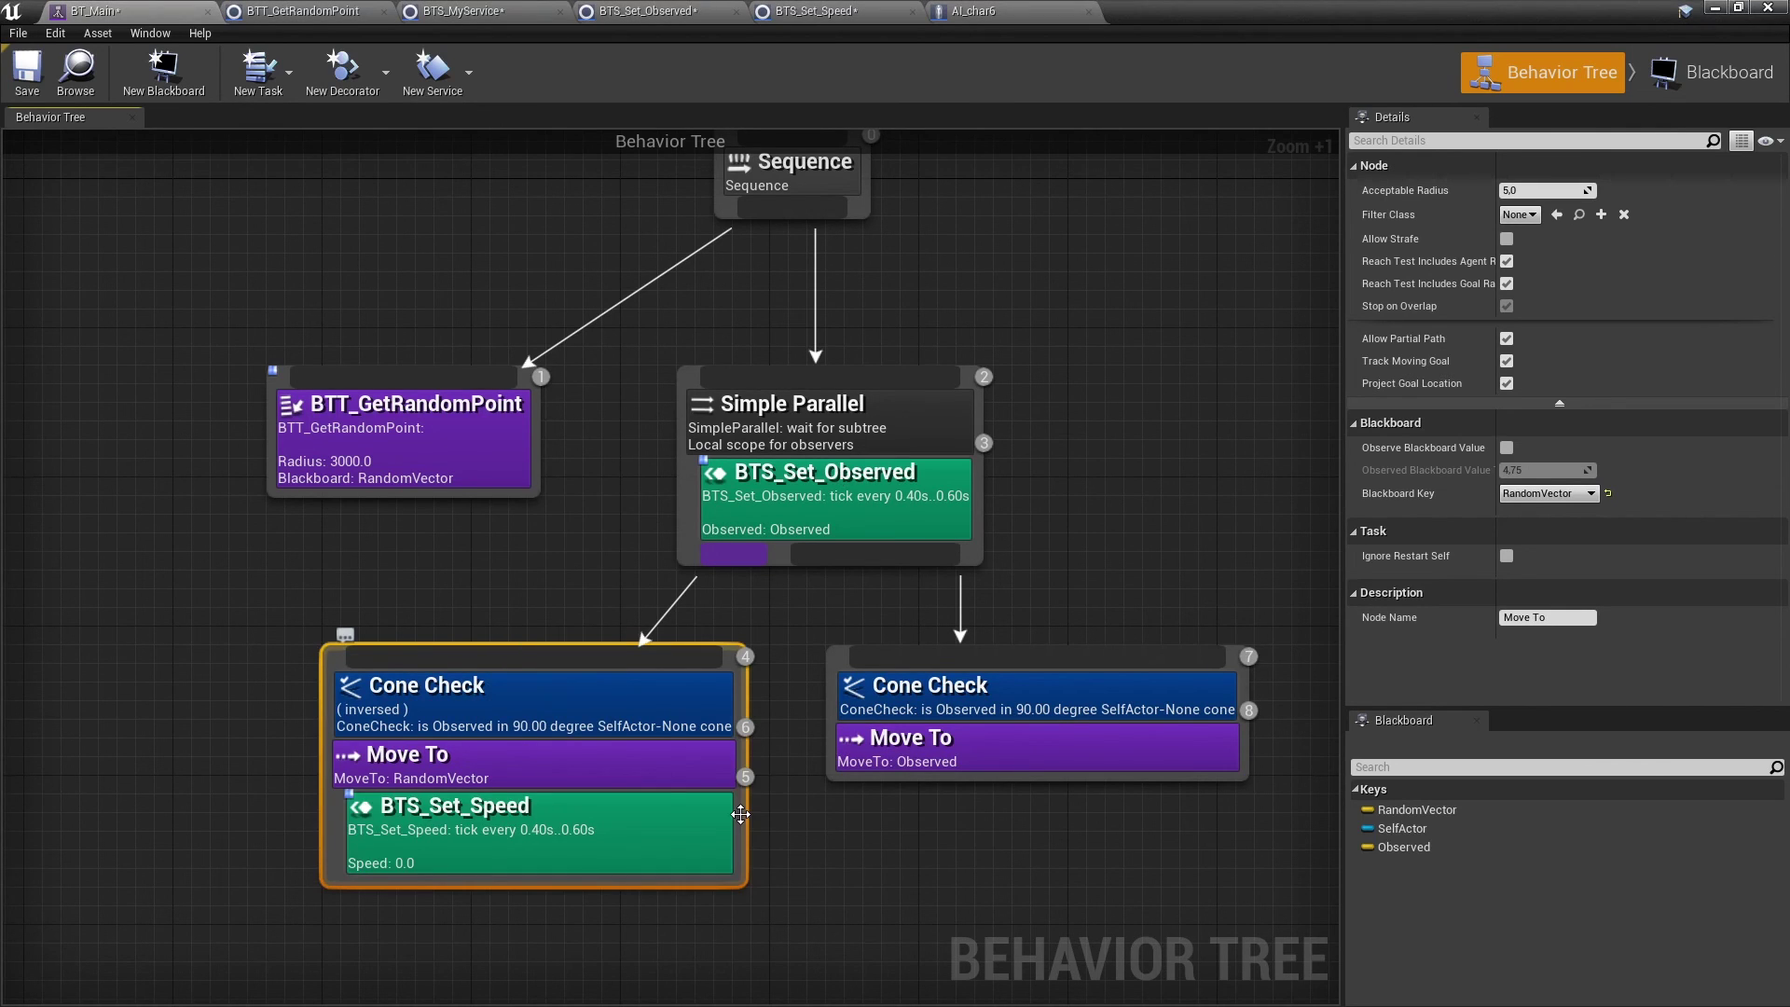
pyautogui.click(672, 841)
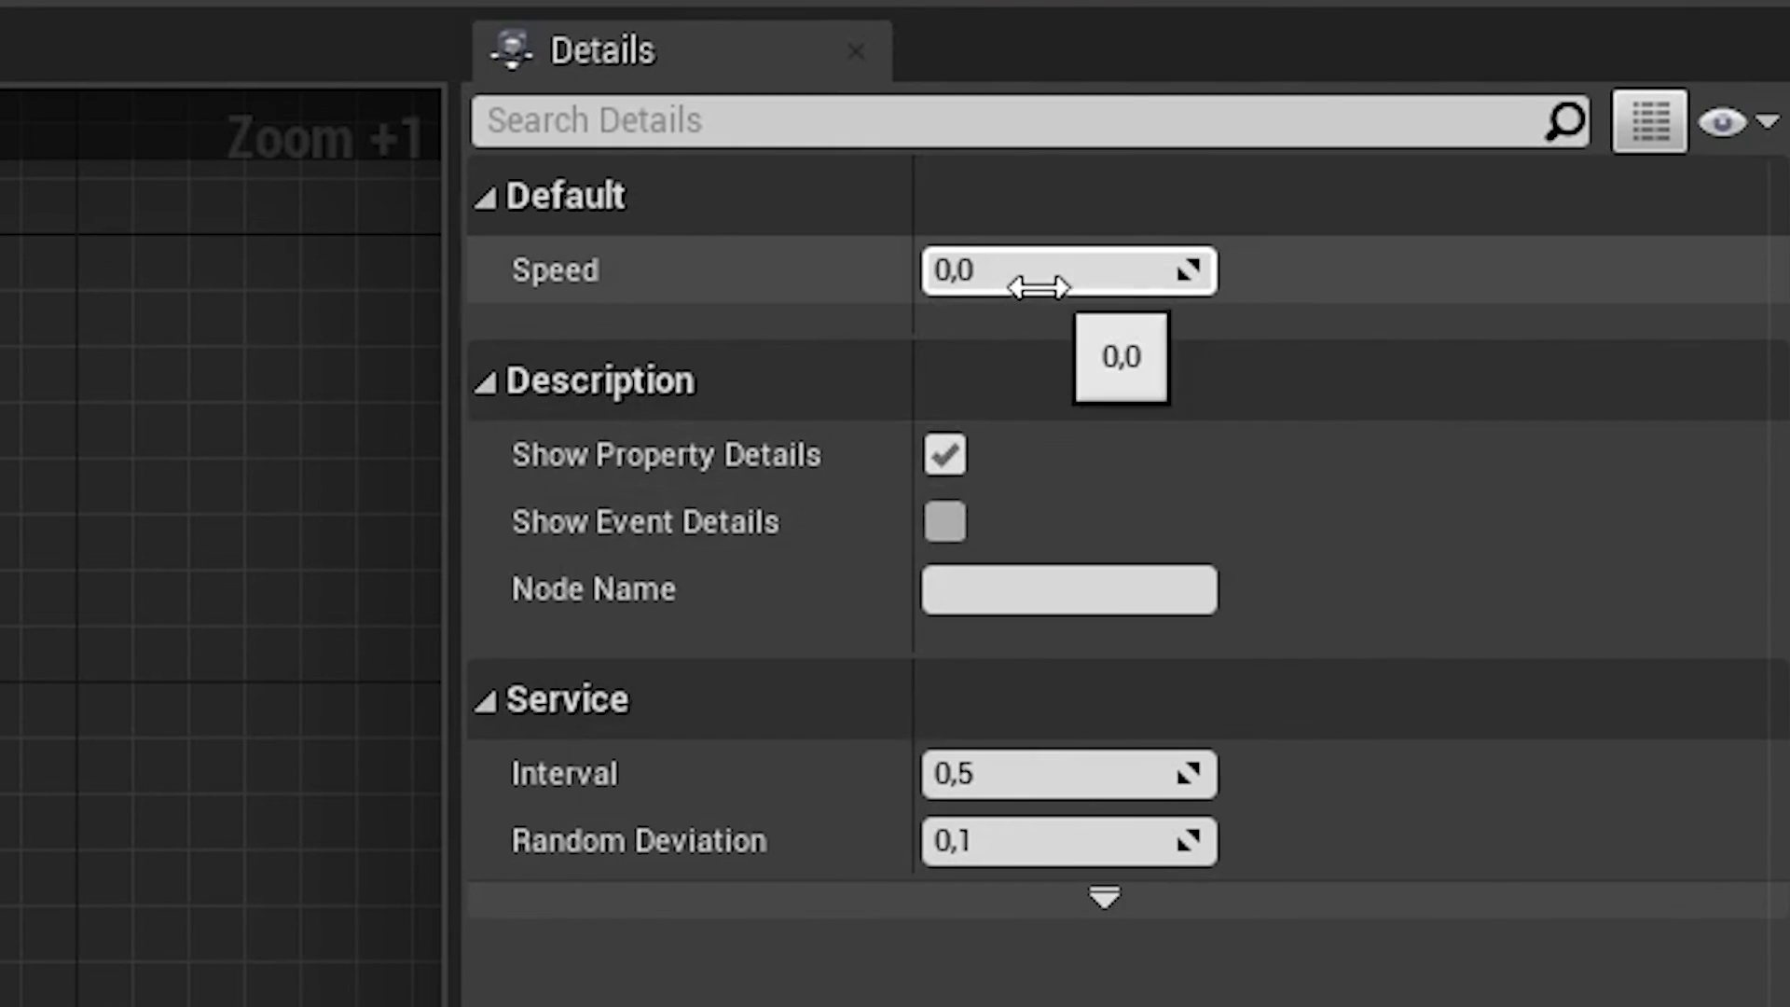
pyautogui.click(1539, 192)
pyautogui.write('100')
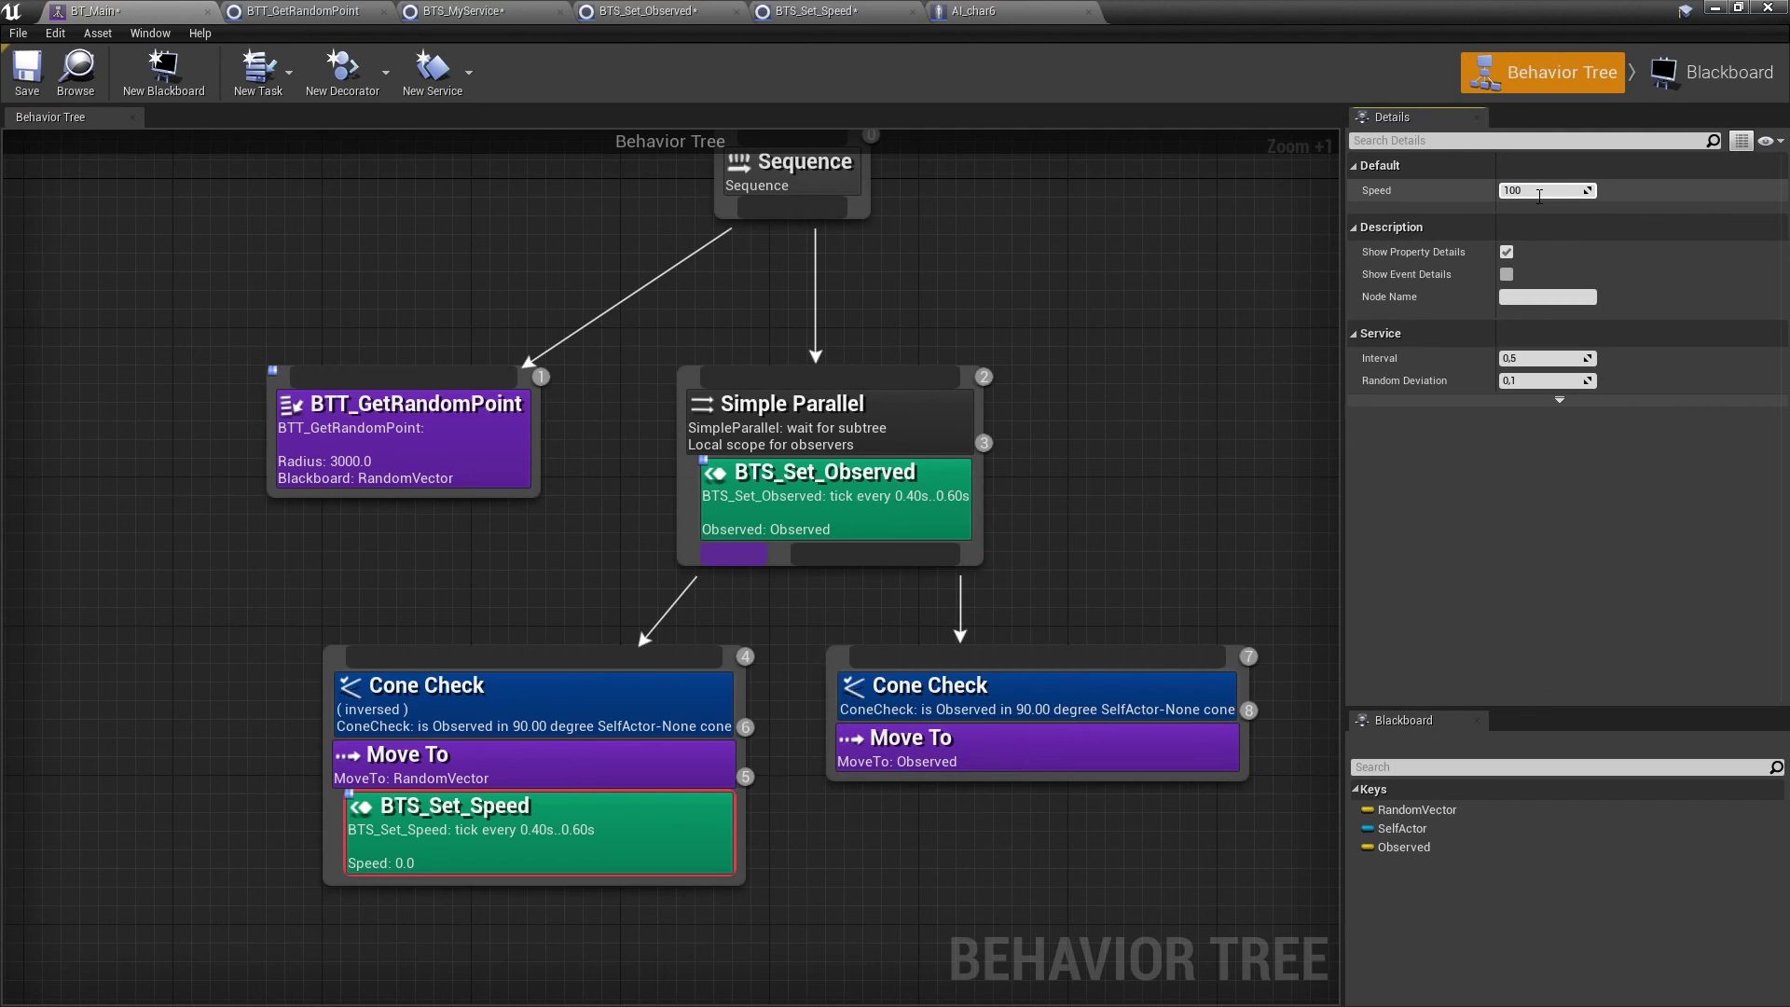
# Commit Speed 100, then attach BTS_Set_Speed to the right Observed Move To with Speed 500
pyautogui.click(978, 754)
pyautogui.rightClick(979, 754)
pyautogui.moveTo(1035, 737)
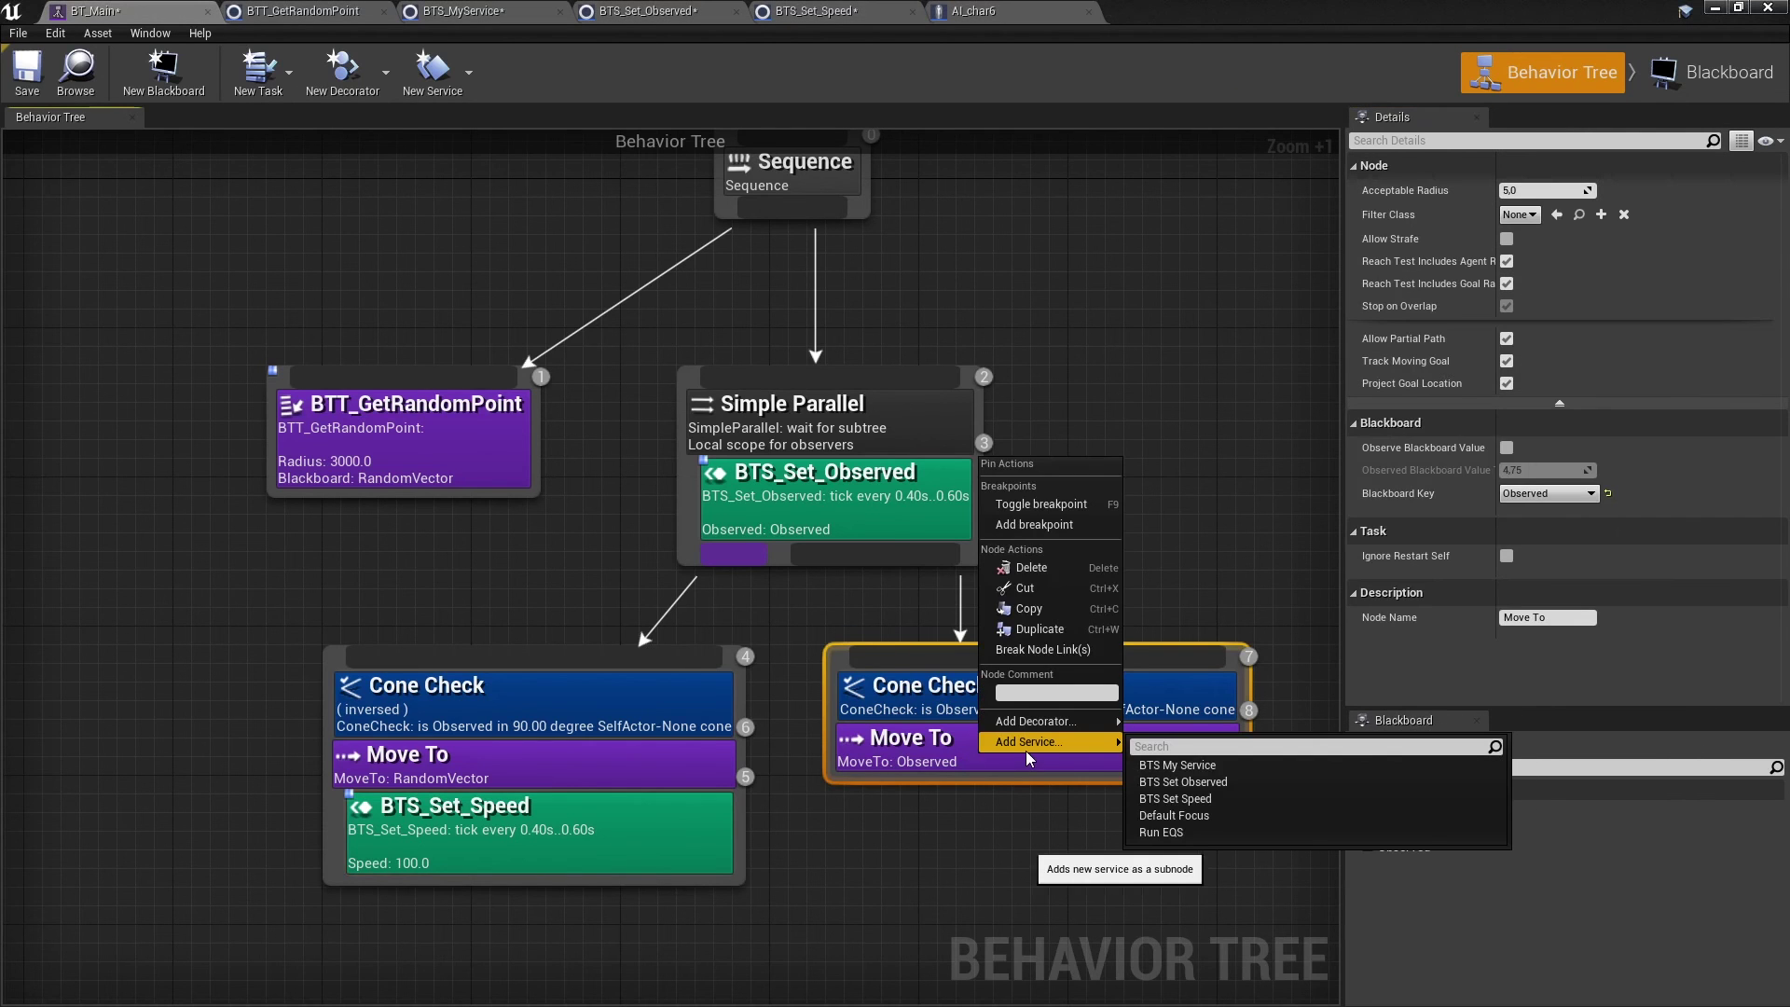
pyautogui.click(1175, 789)
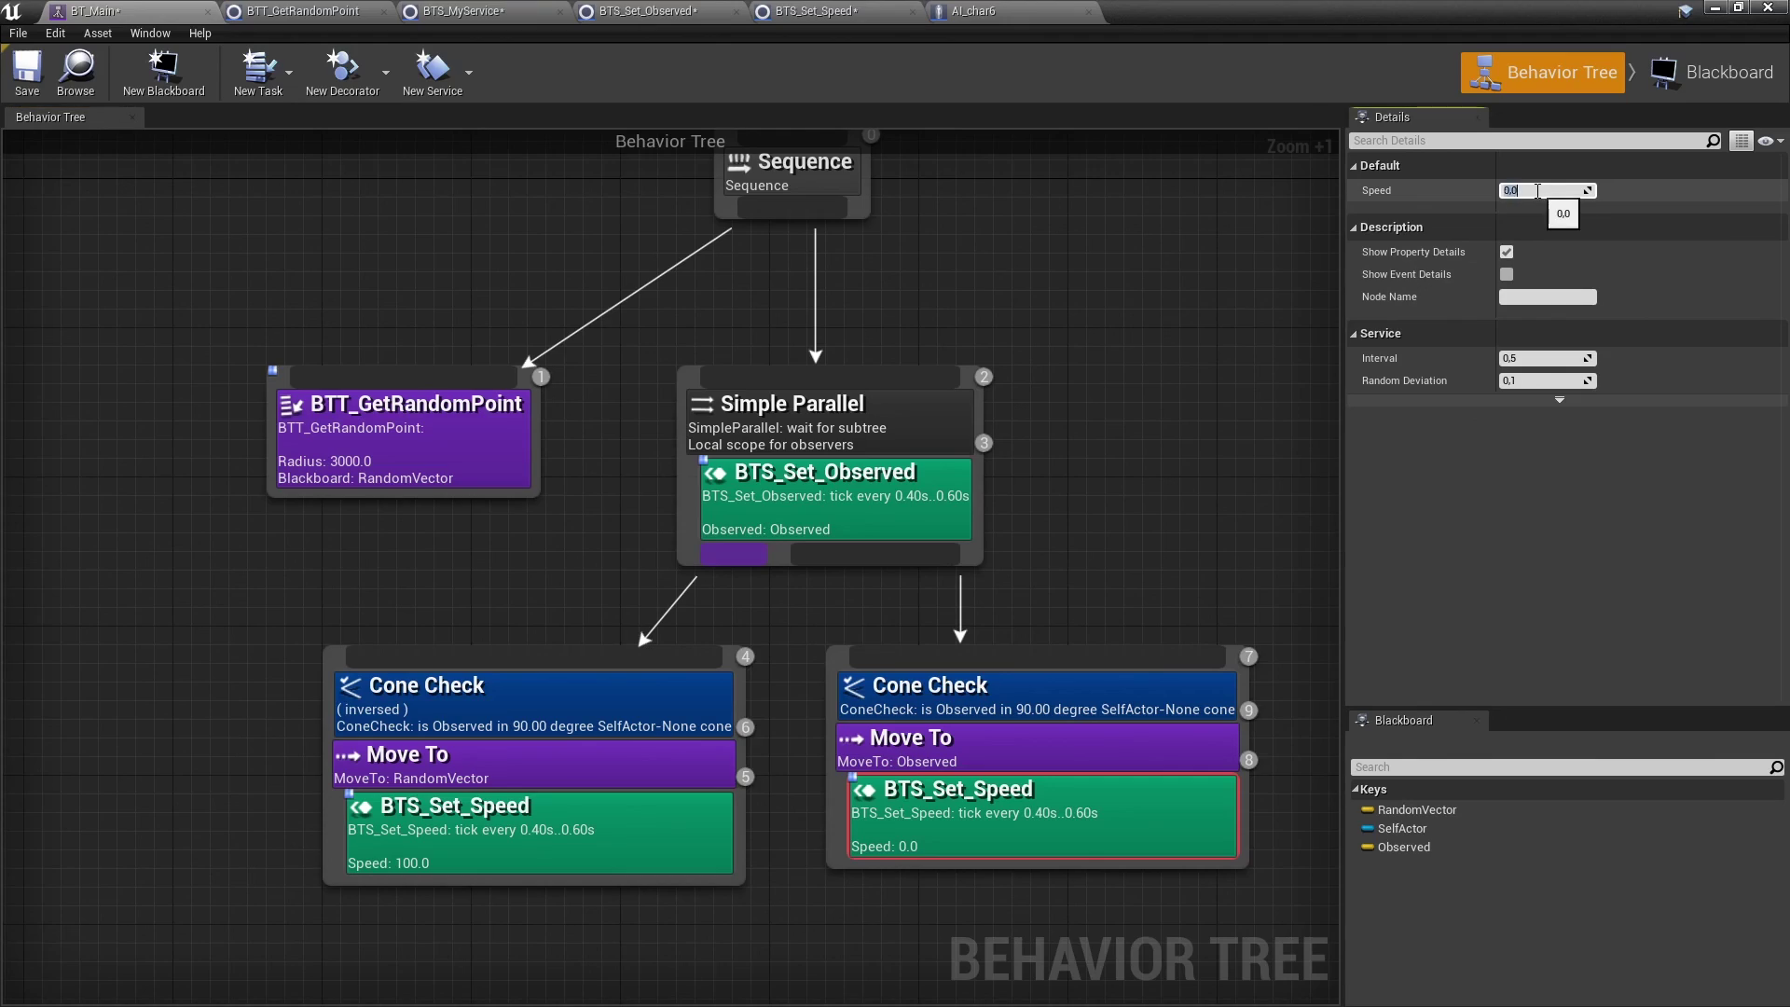
pyautogui.click(1138, 360)
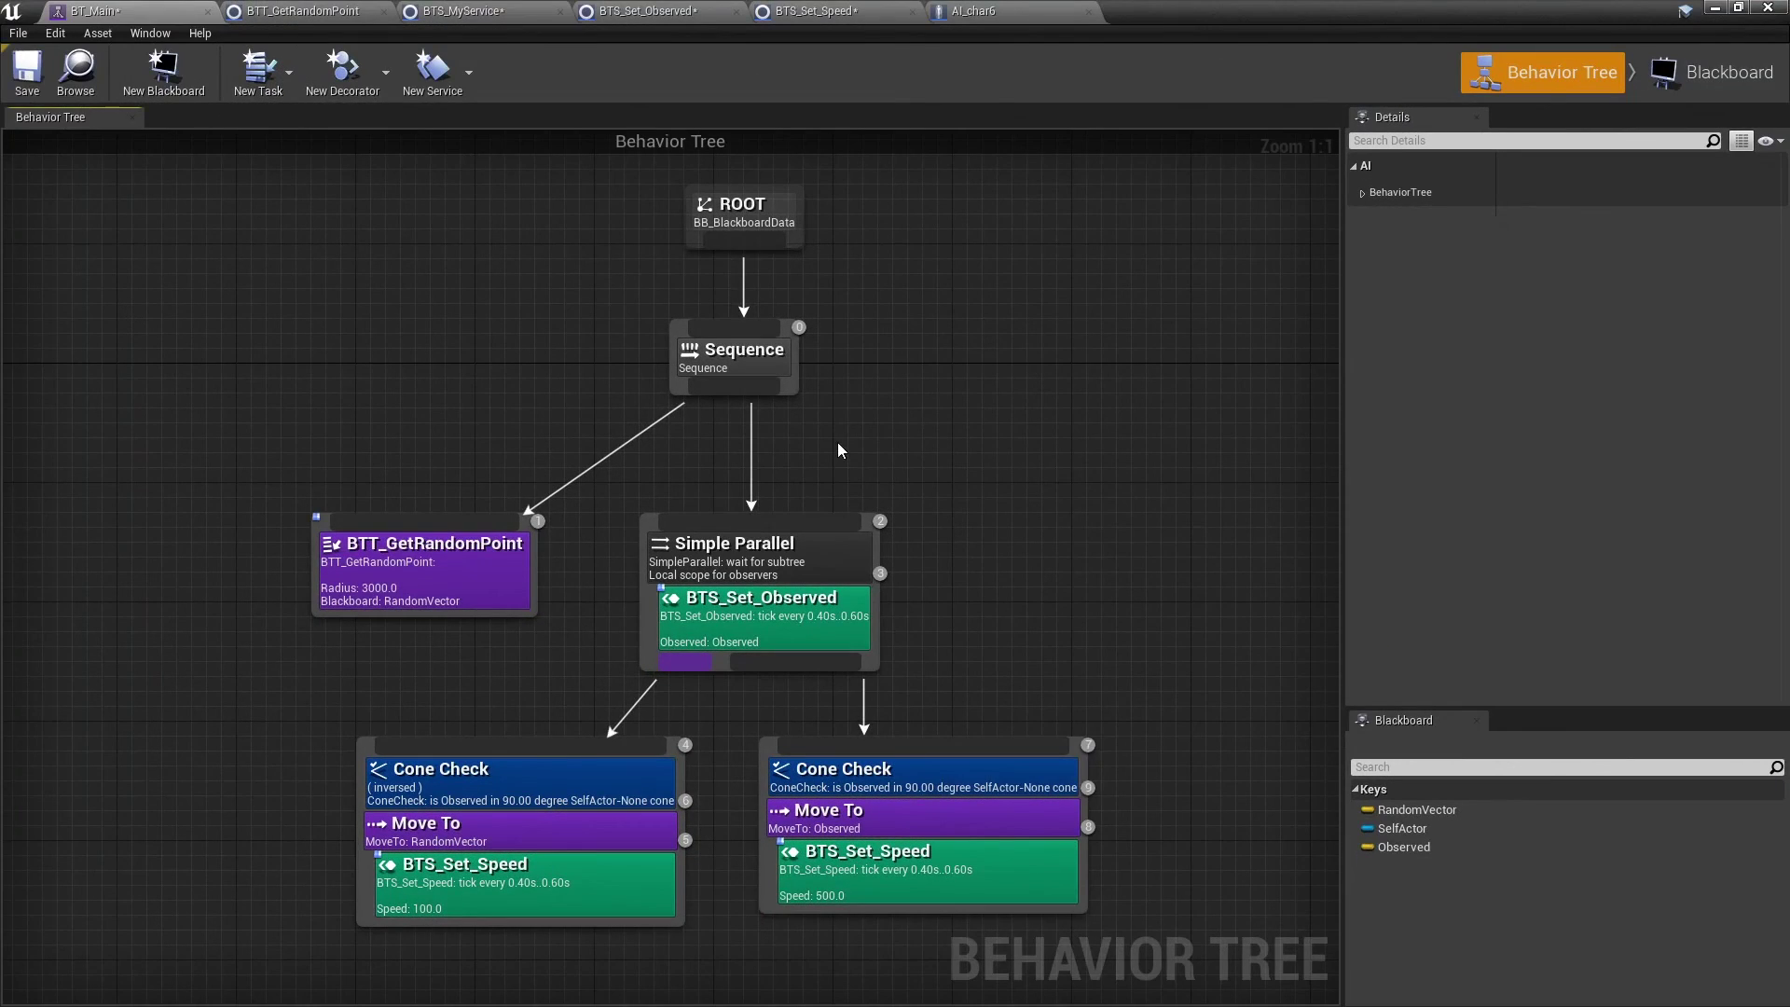
pyautogui.doubleClick(503, 568)
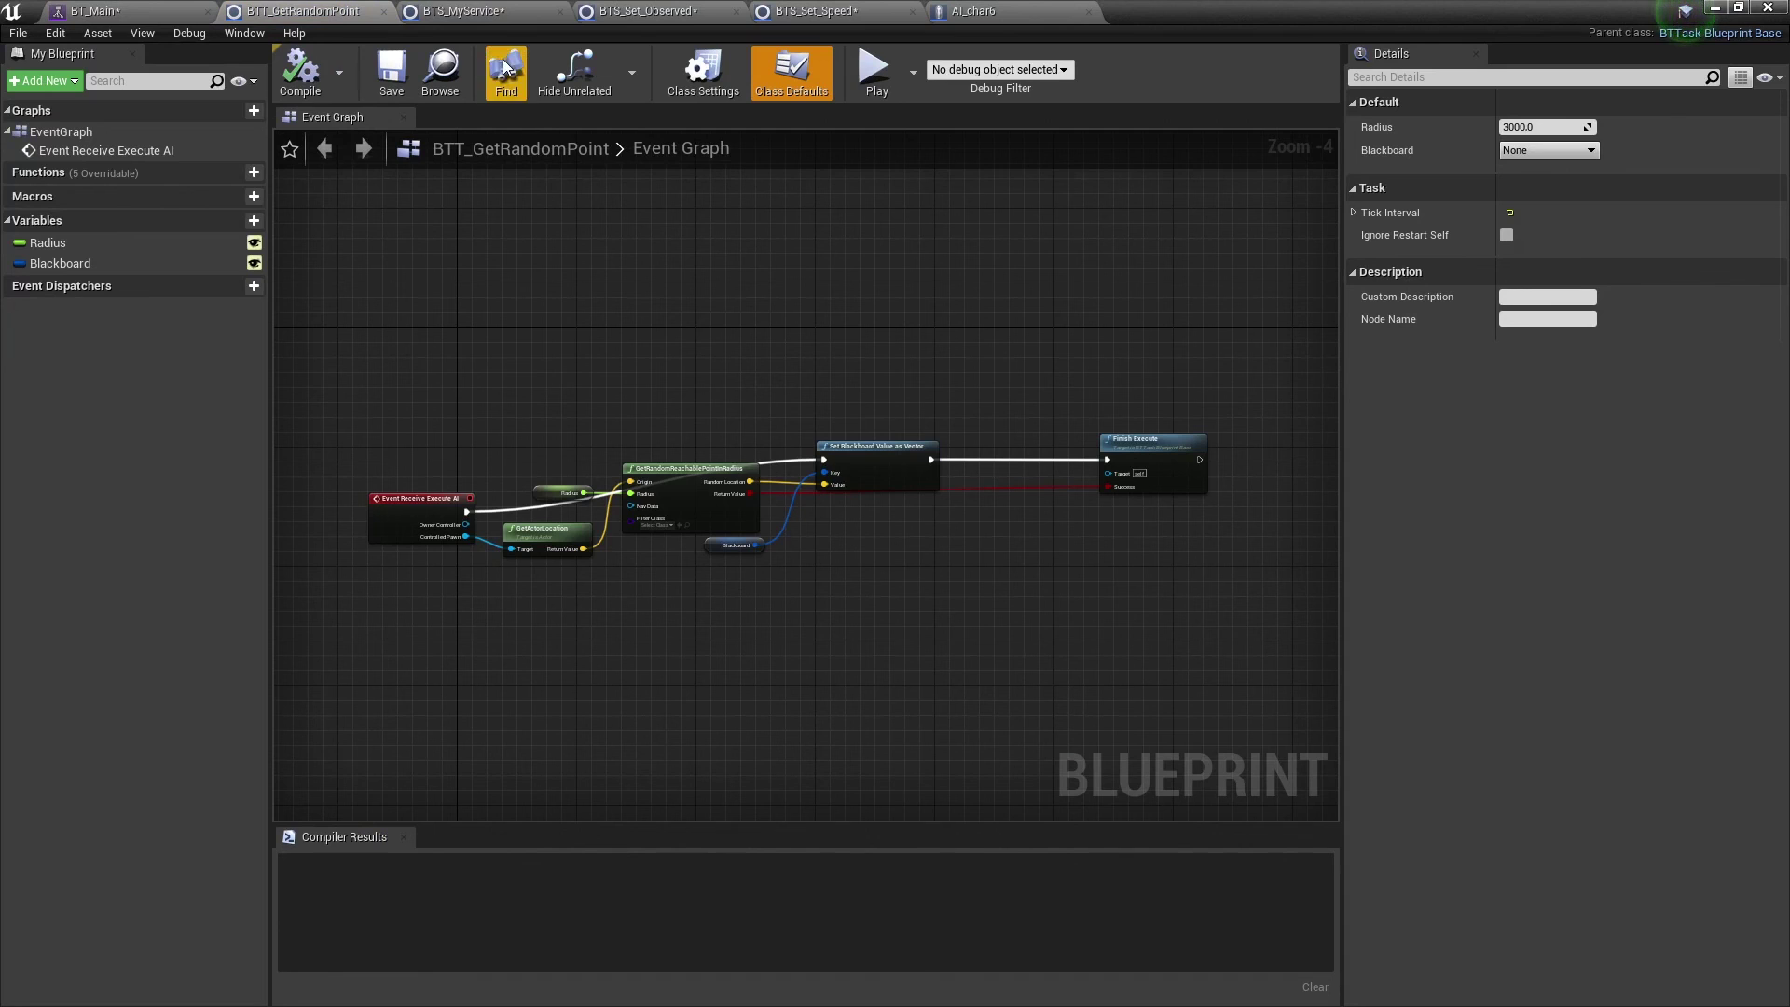
pyautogui.click(485, 15)
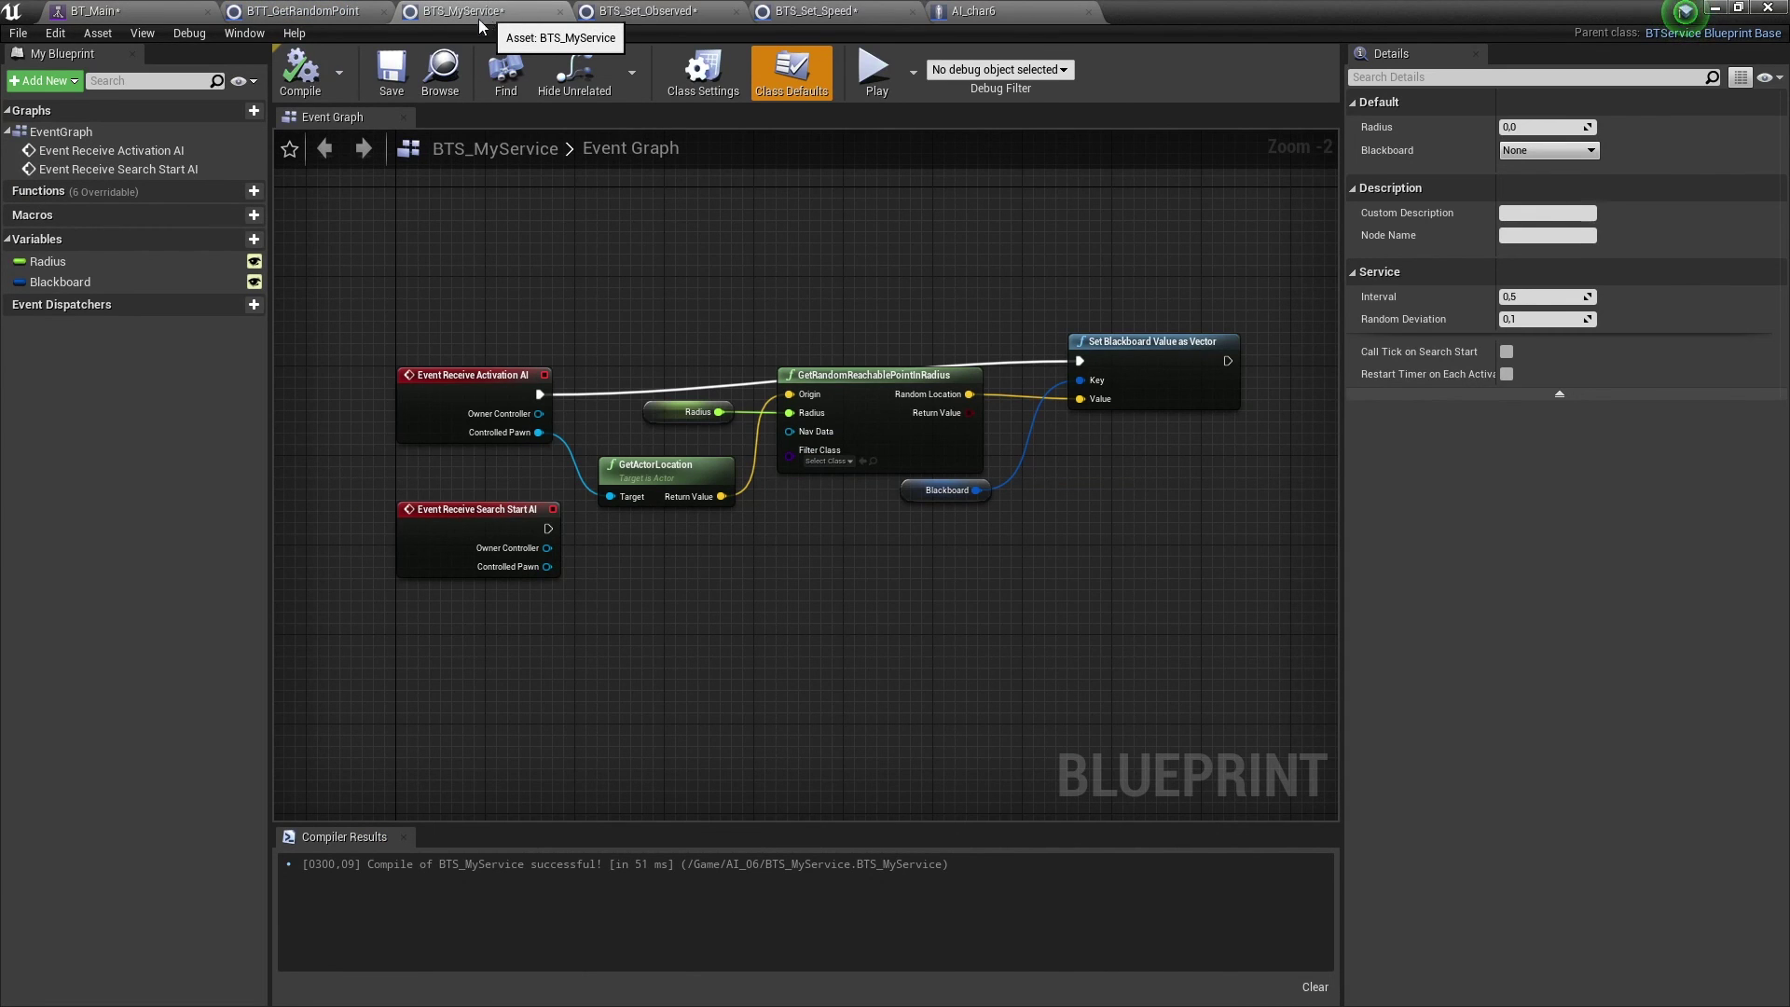
pyautogui.click(146, 7)
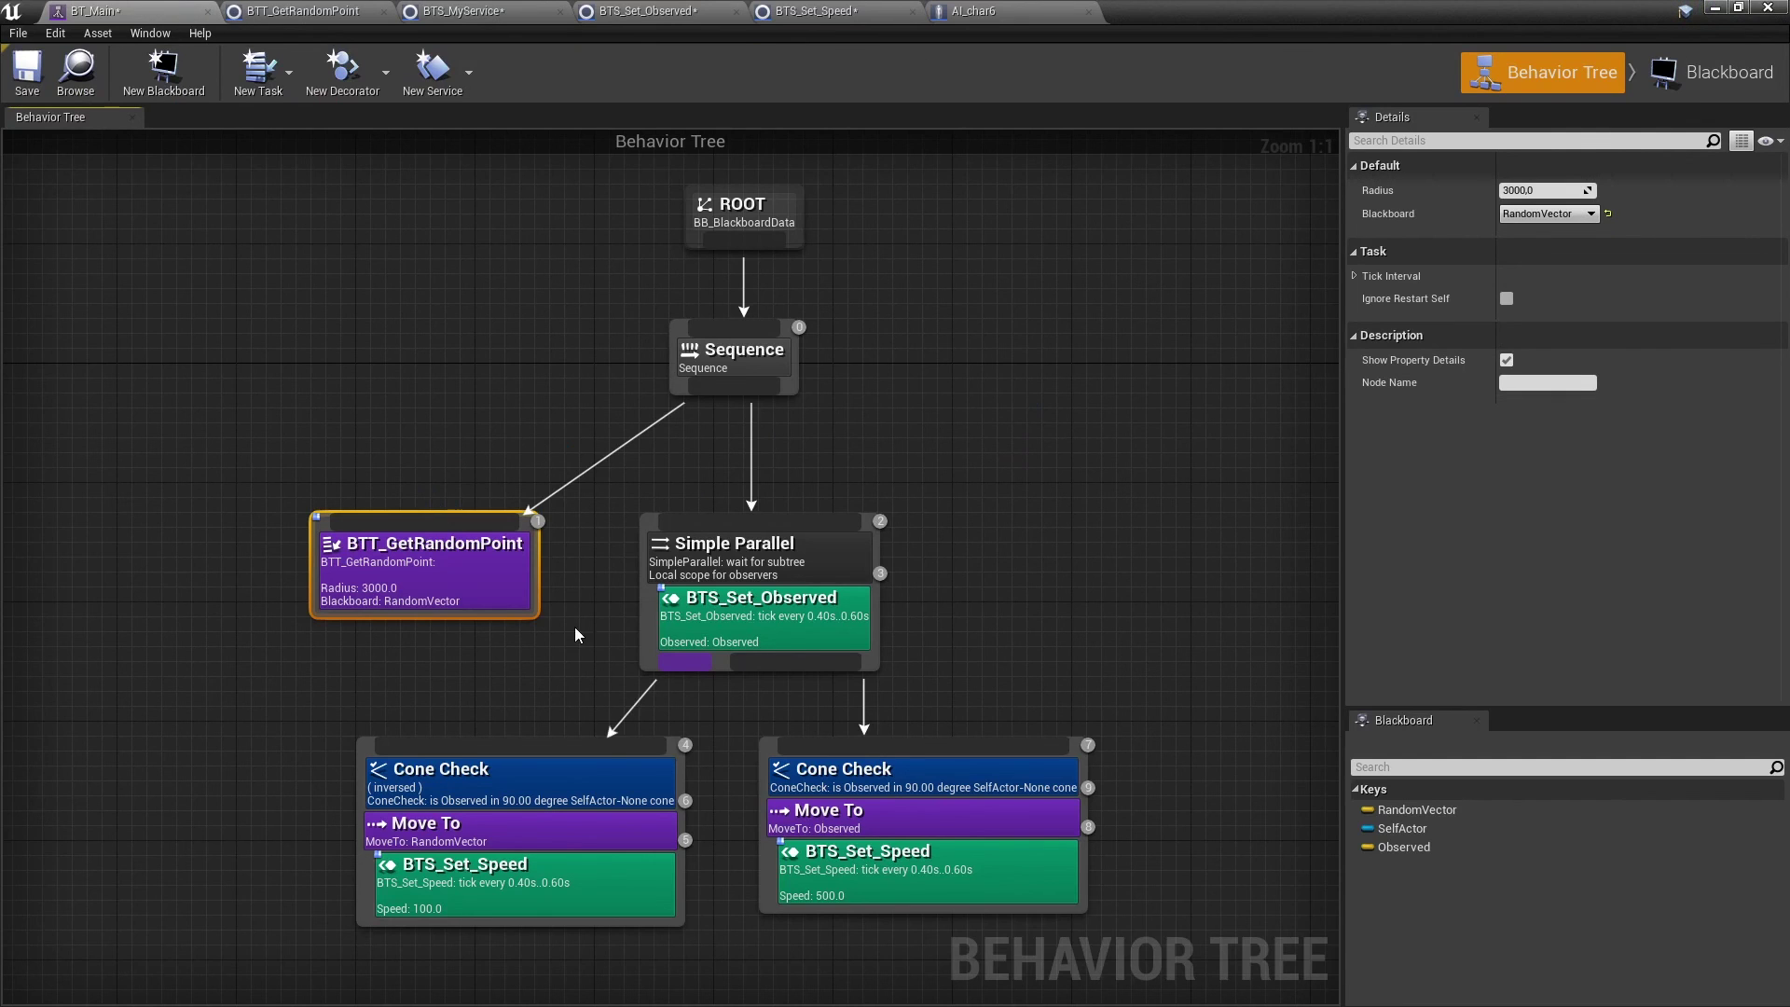
pyautogui.moveTo(574, 635); pyautogui.dragTo(584, 392, button='right')
# Attach a BTS_MyService service to the left Move To node
pyautogui.scroll(2, 531, 601)
pyautogui.rightClick(541, 597)
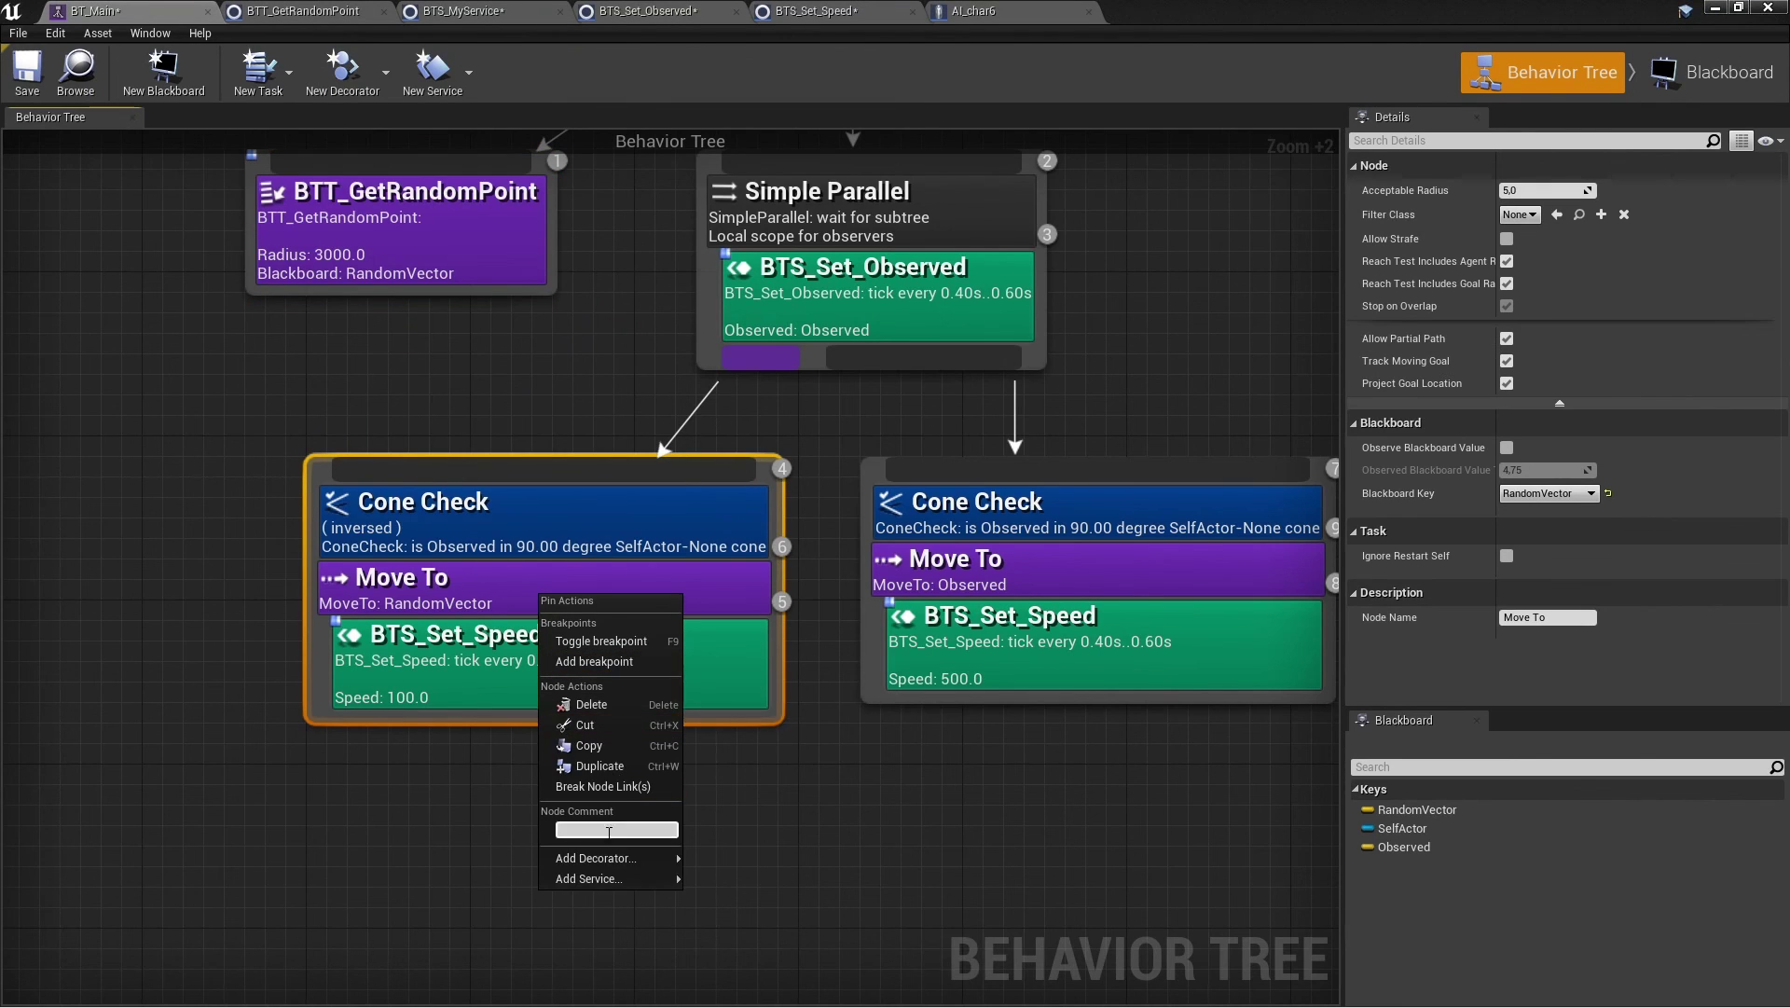
pyautogui.moveTo(618, 880)
pyautogui.click(719, 895)
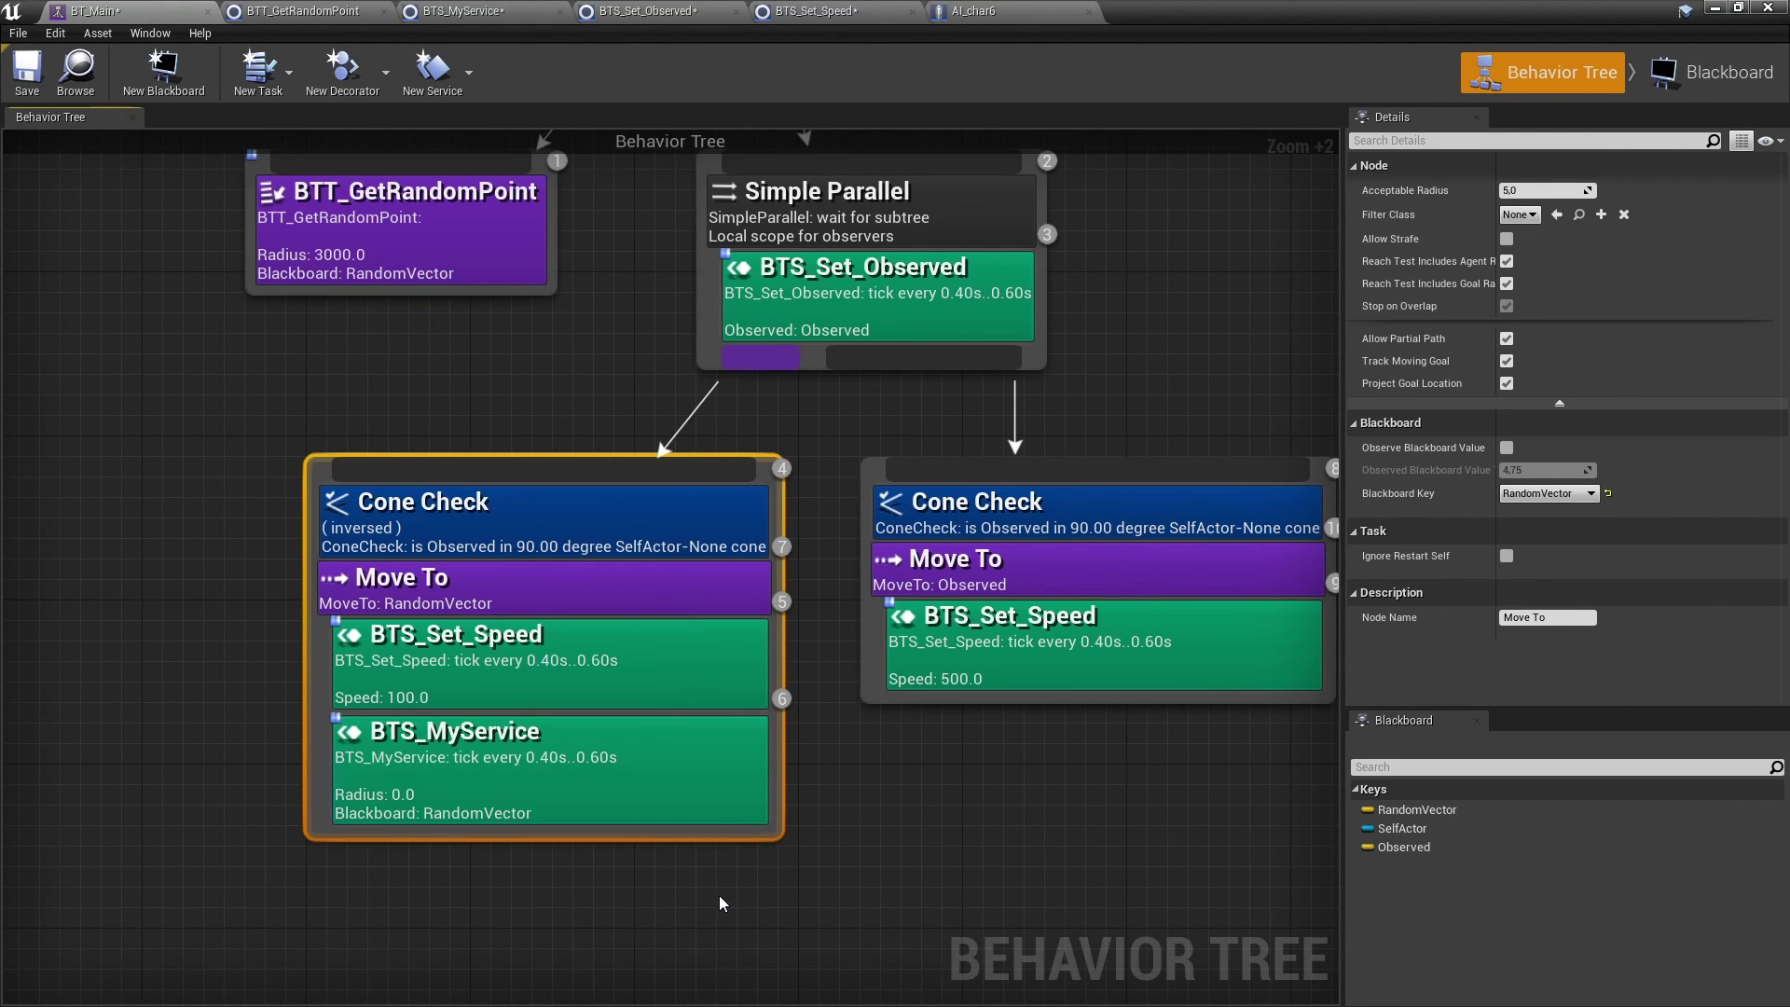
pyautogui.click(644, 784)
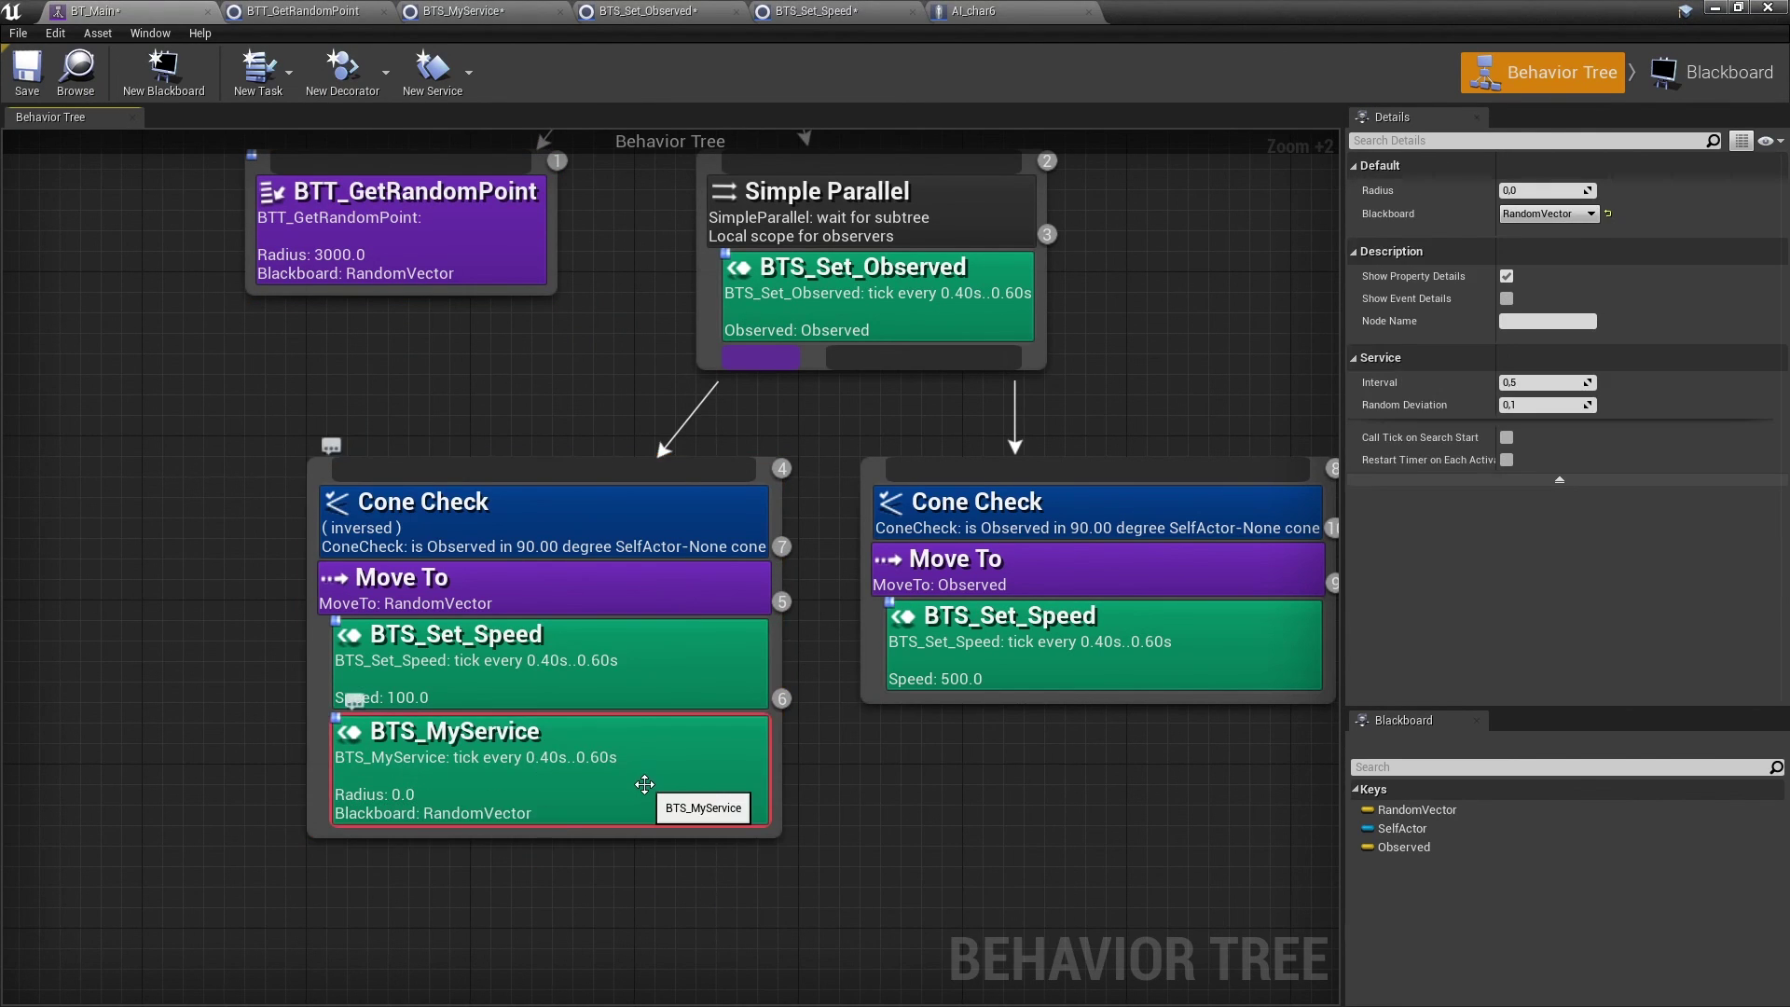
# Rename the service BTS_GetRandomPoint with Radius 3000 writing to RandomVector
pyautogui.click(1546, 321)
pyautogui.write('3000')
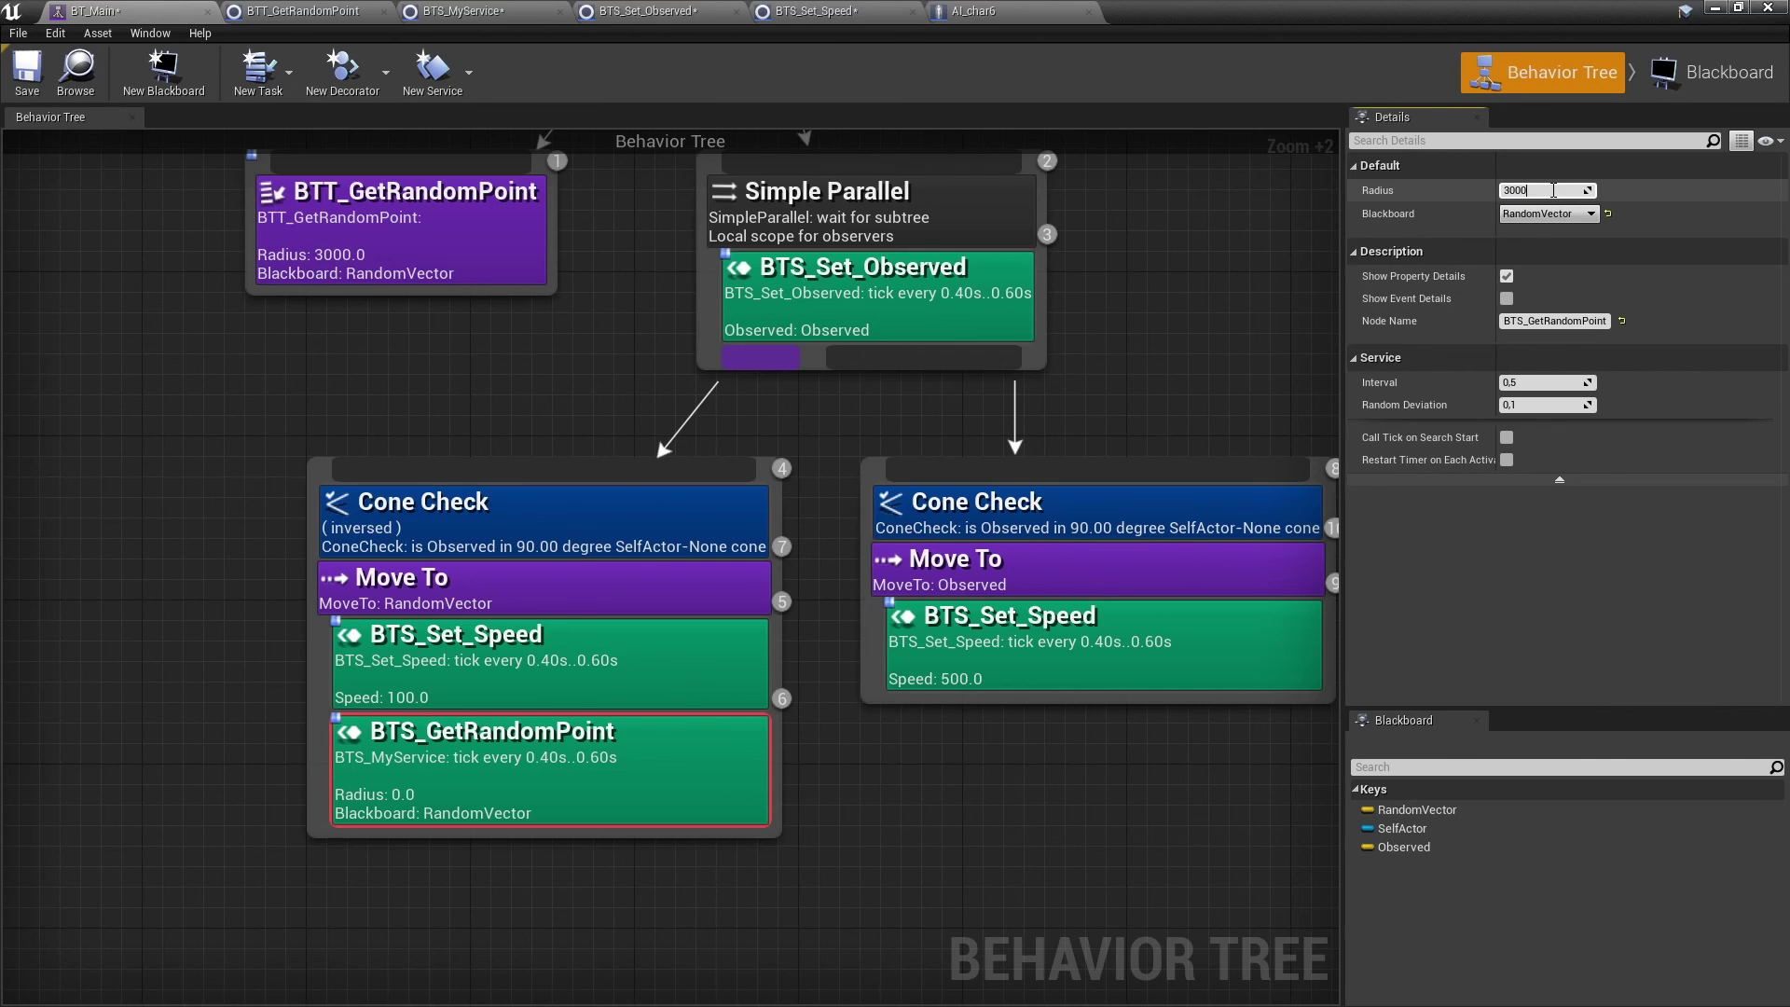
pyautogui.press('Return')
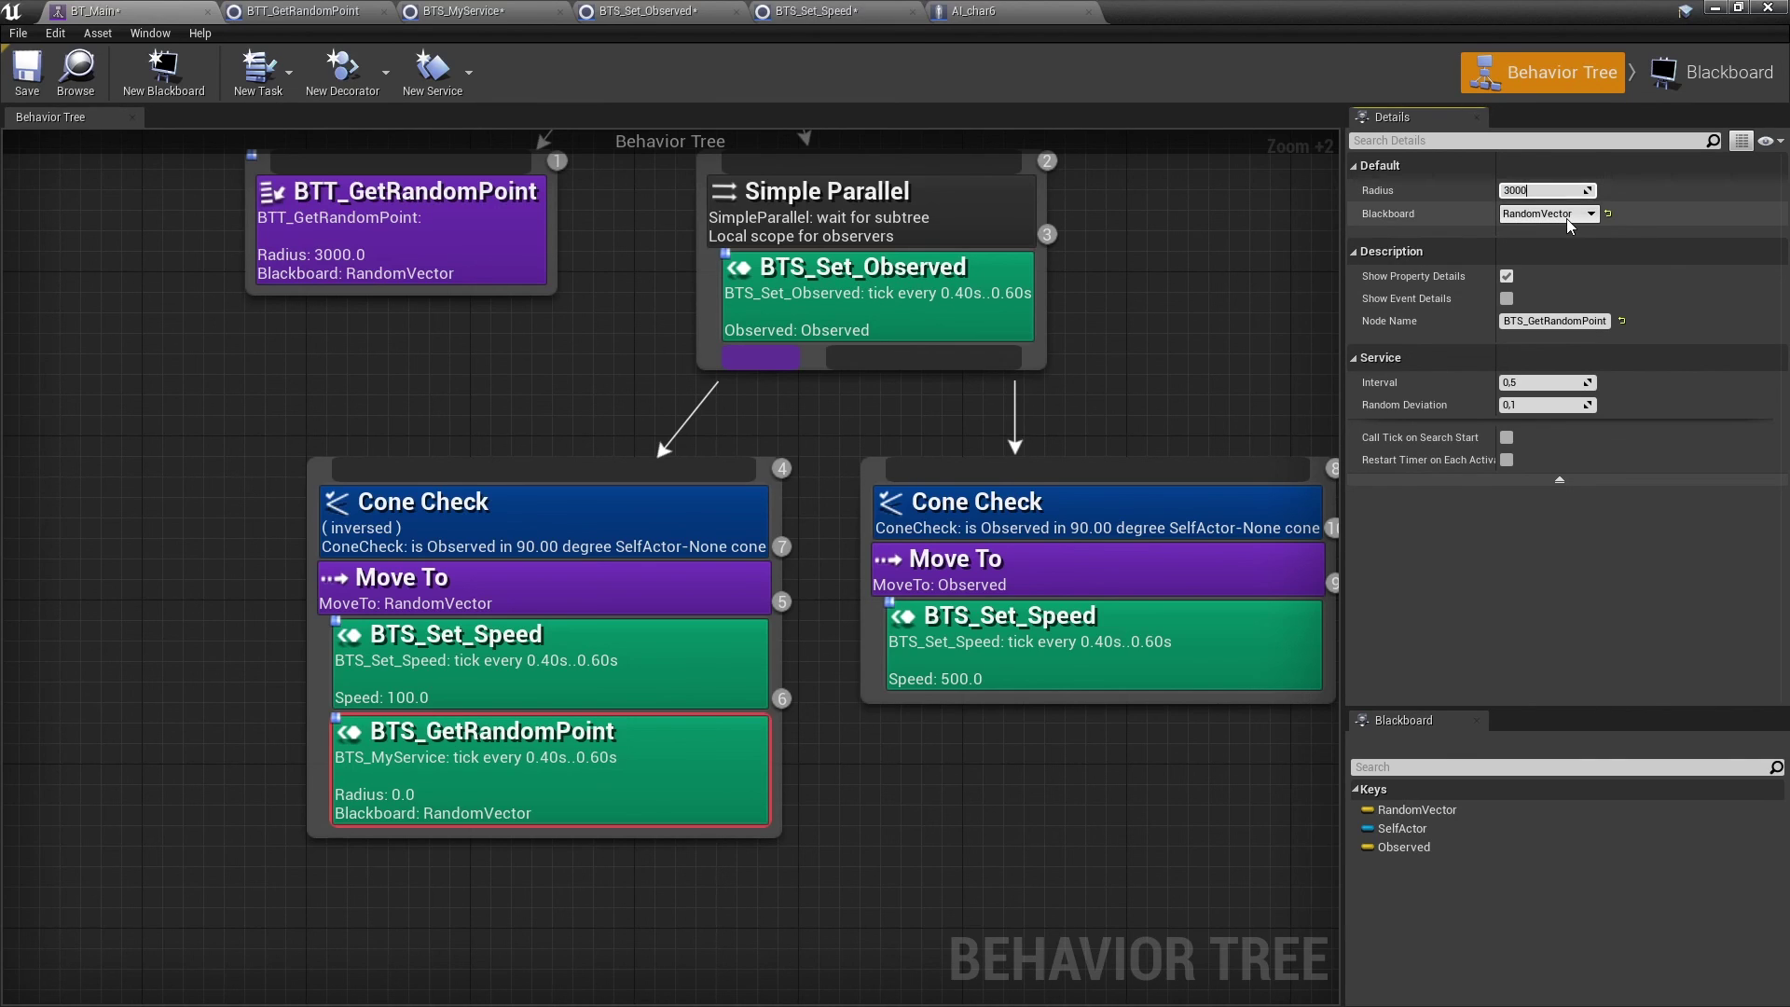
pyautogui.scroll(-1, 615, 335)
pyautogui.scroll(-1, 635, 381)
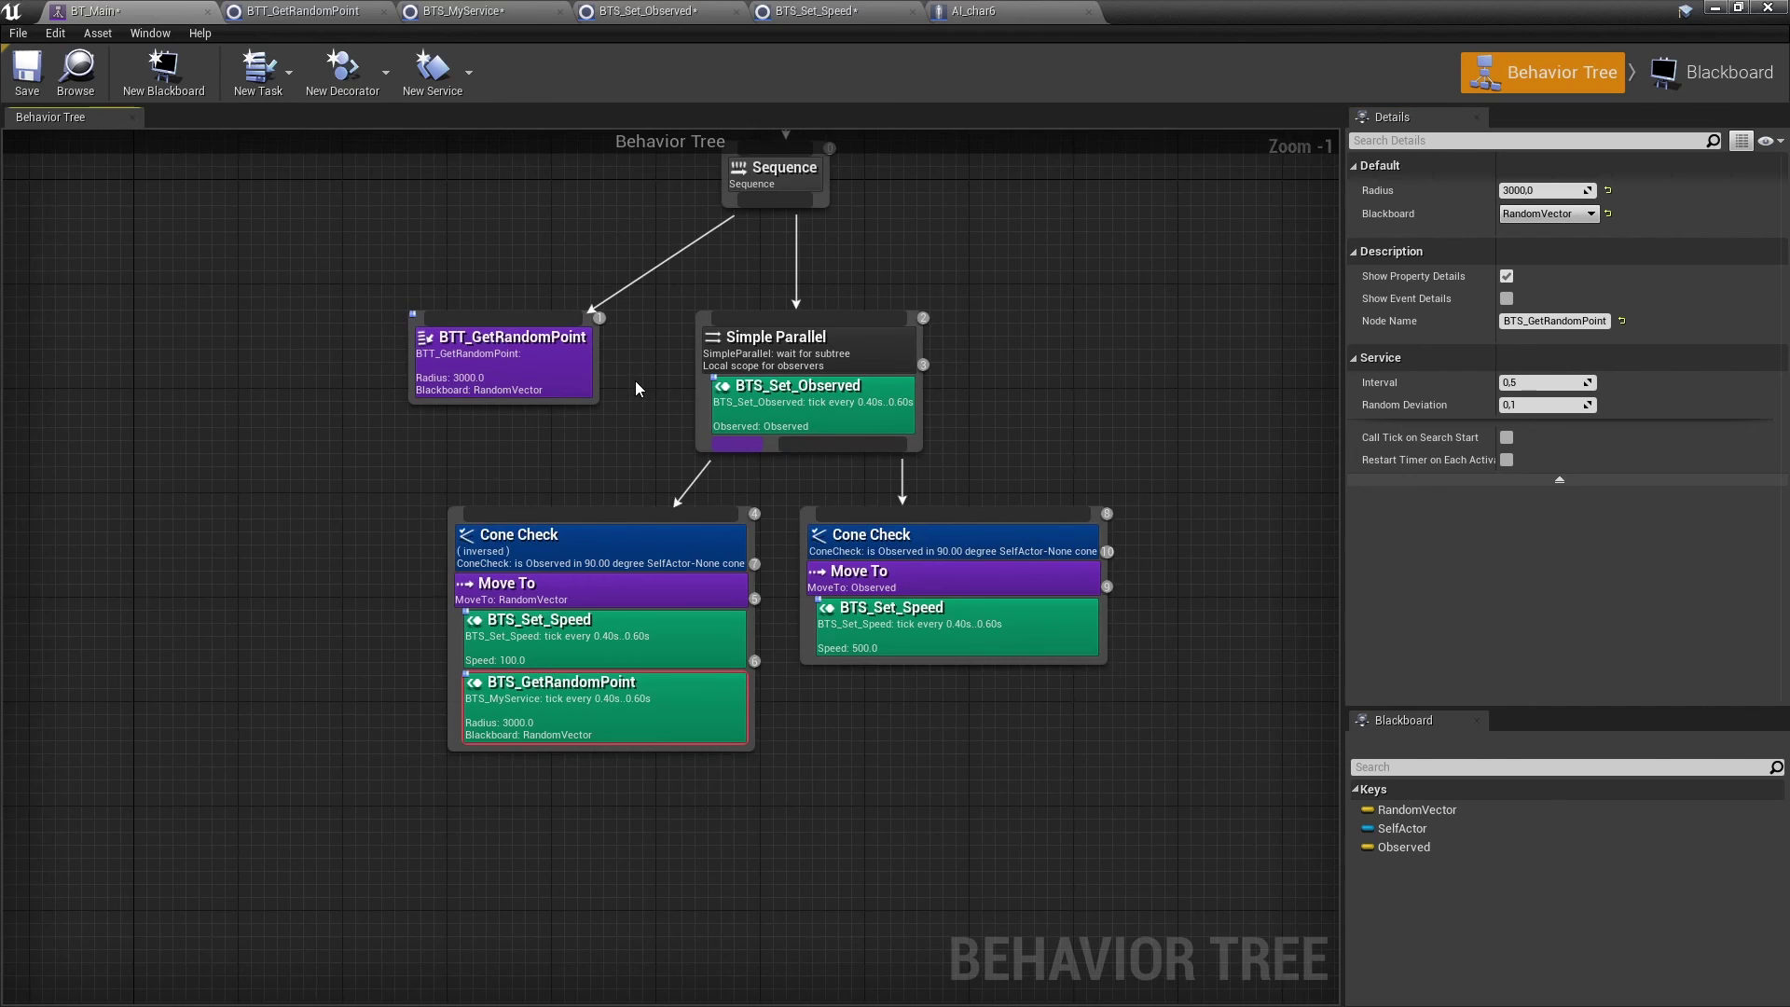
pyautogui.scroll(-1, 635, 381)
pyautogui.click(523, 541)
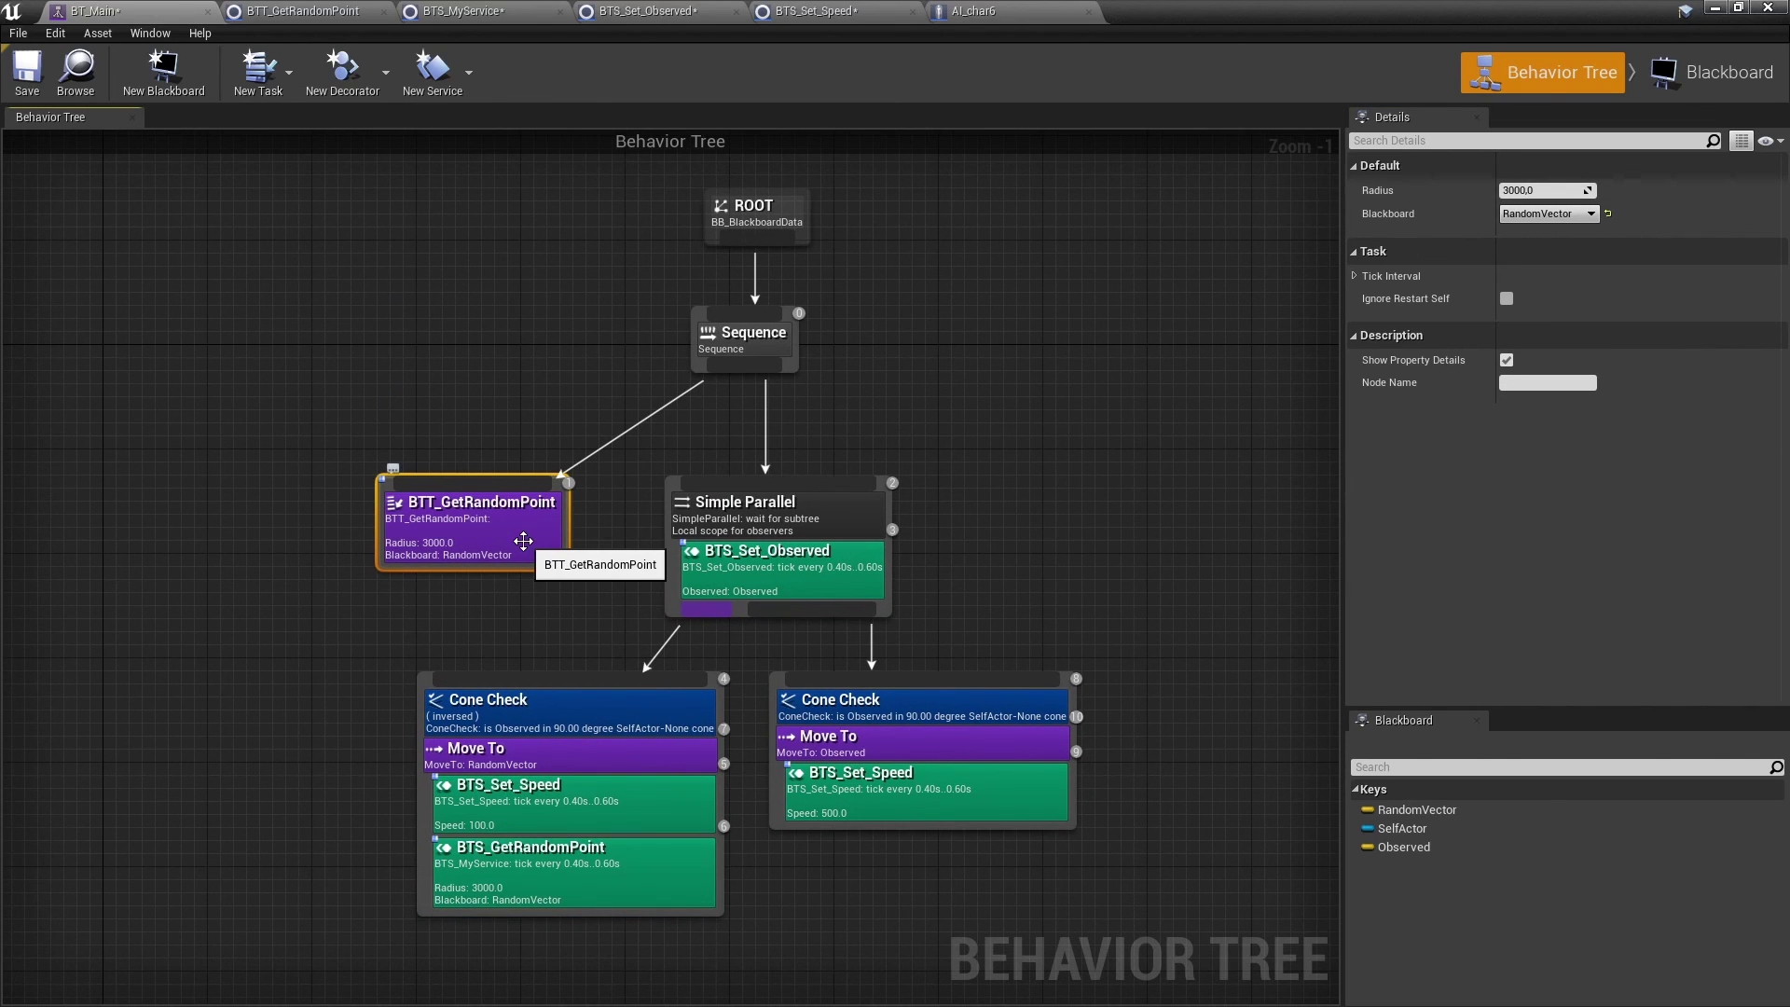
# Delete the BTT_GetRandomPoint task, play-test the AI, then delete the left Cone Check decorator
pyautogui.press('Delete')
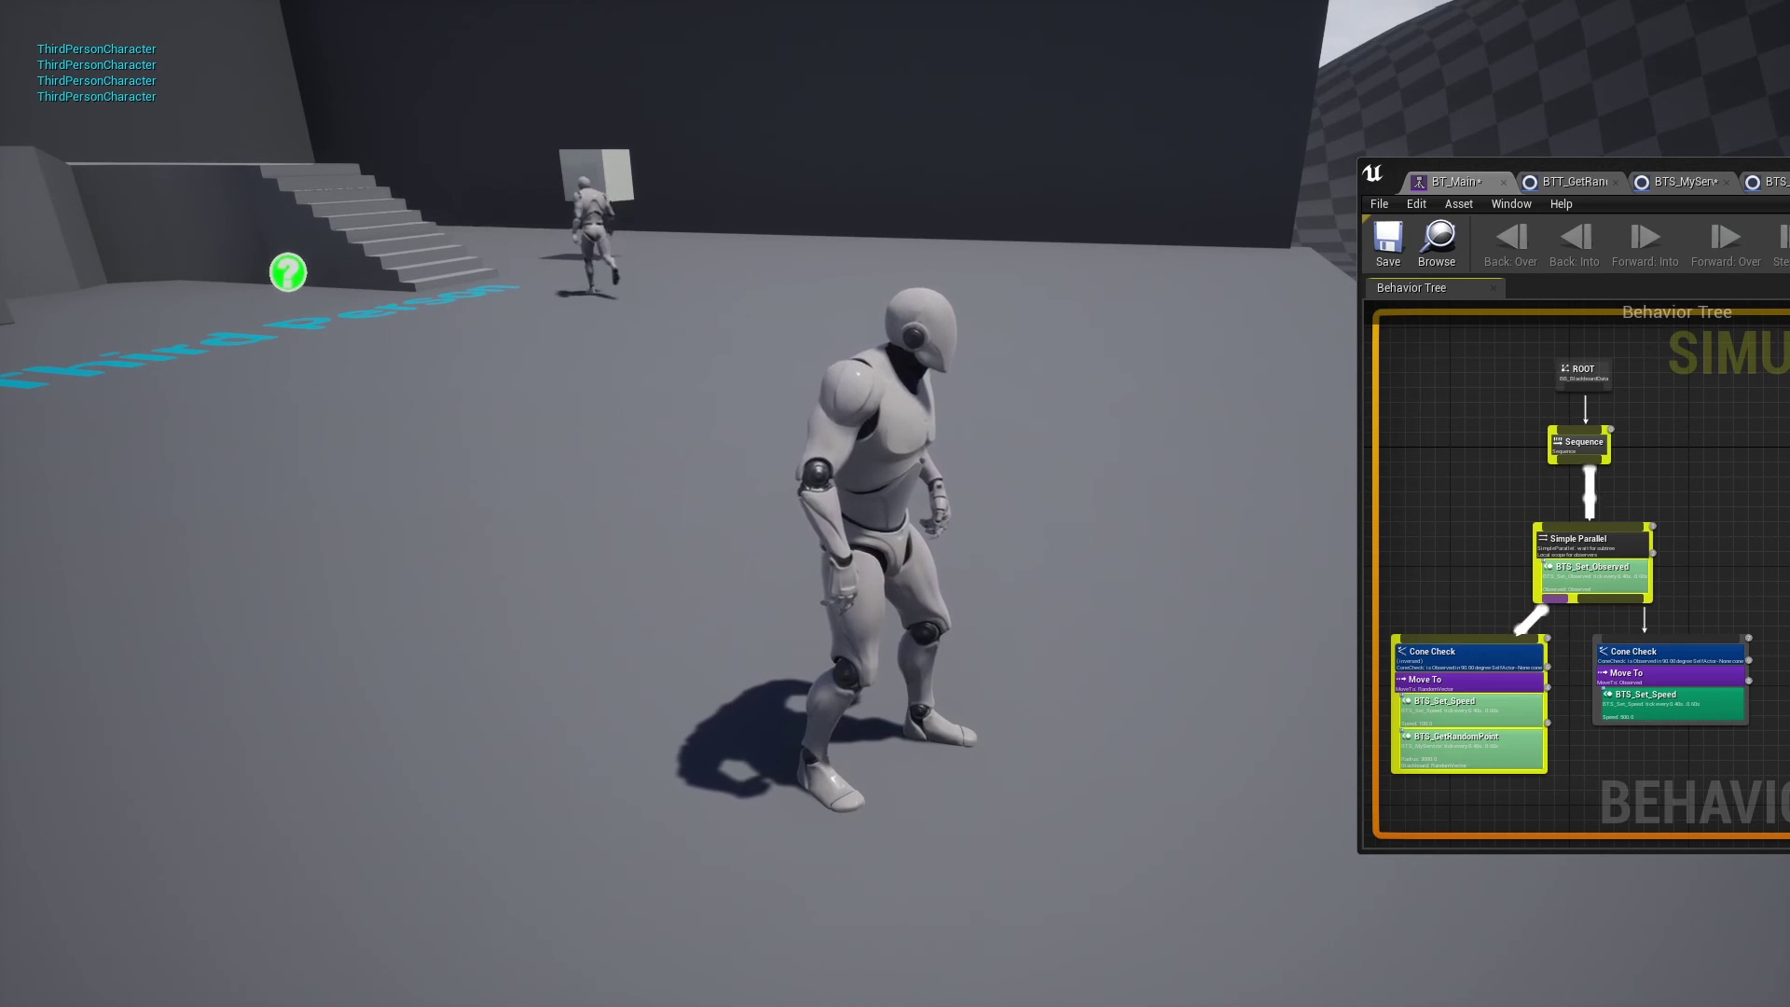
pyautogui.press('w')
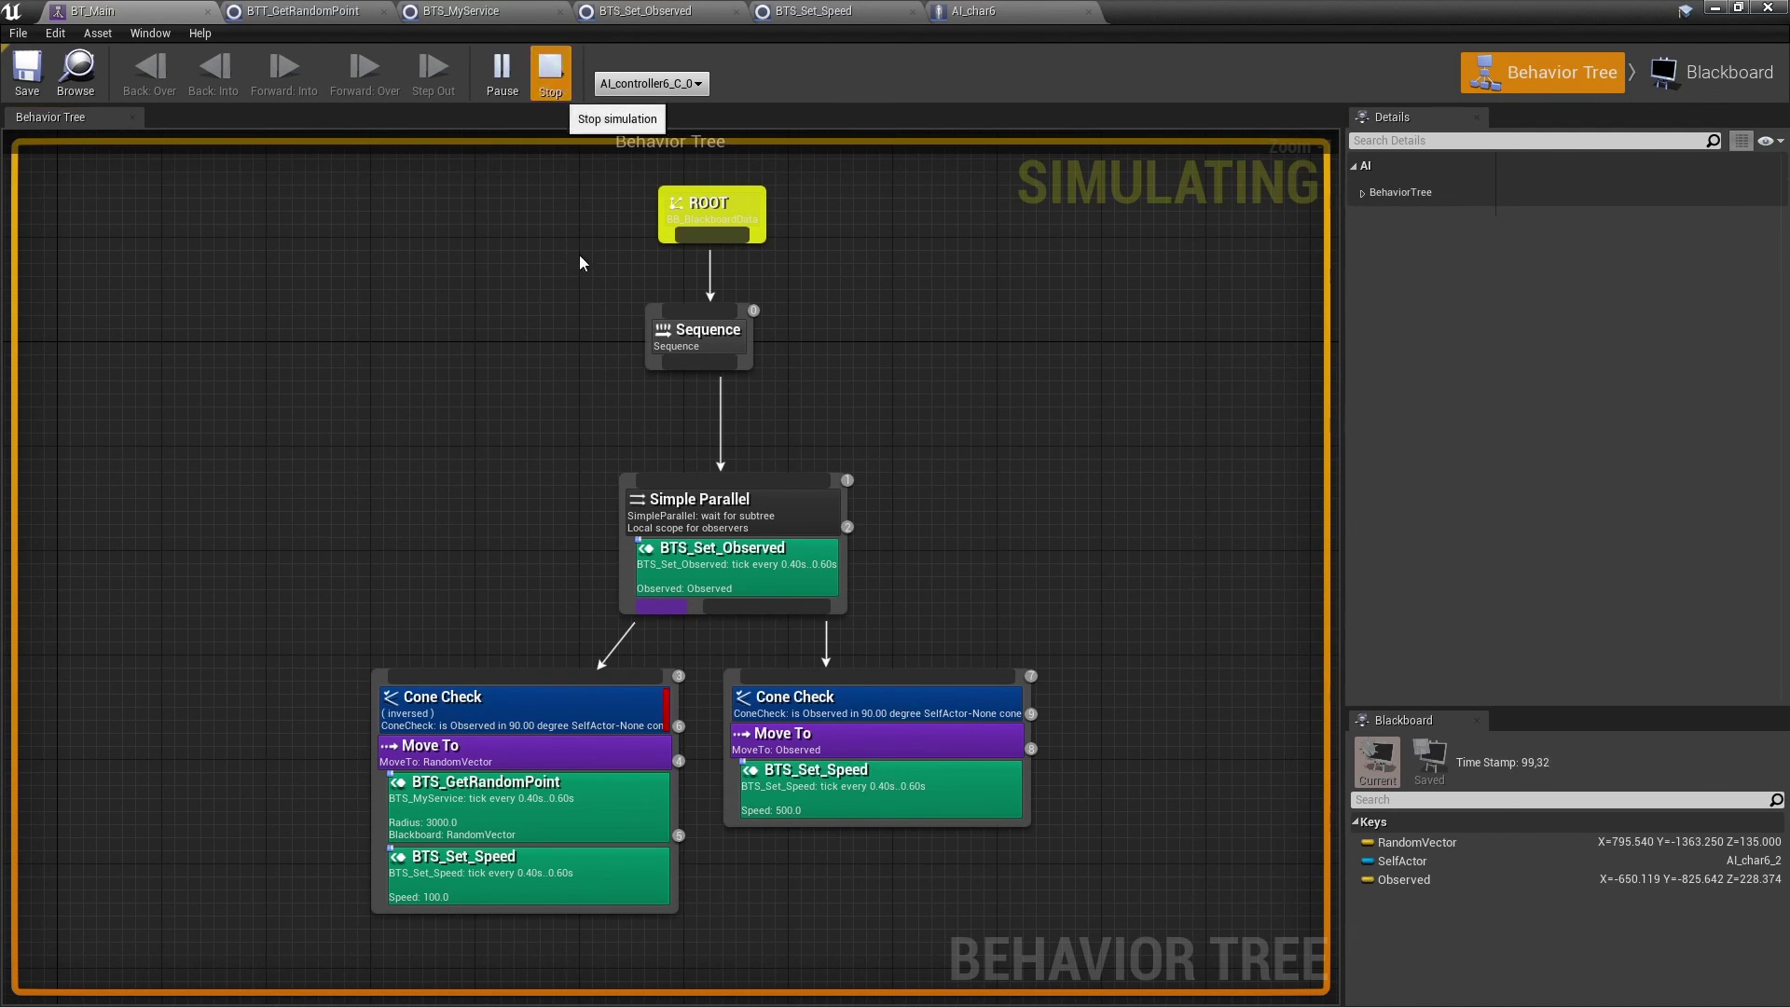
pyautogui.click(522, 704)
pyautogui.press('Delete')
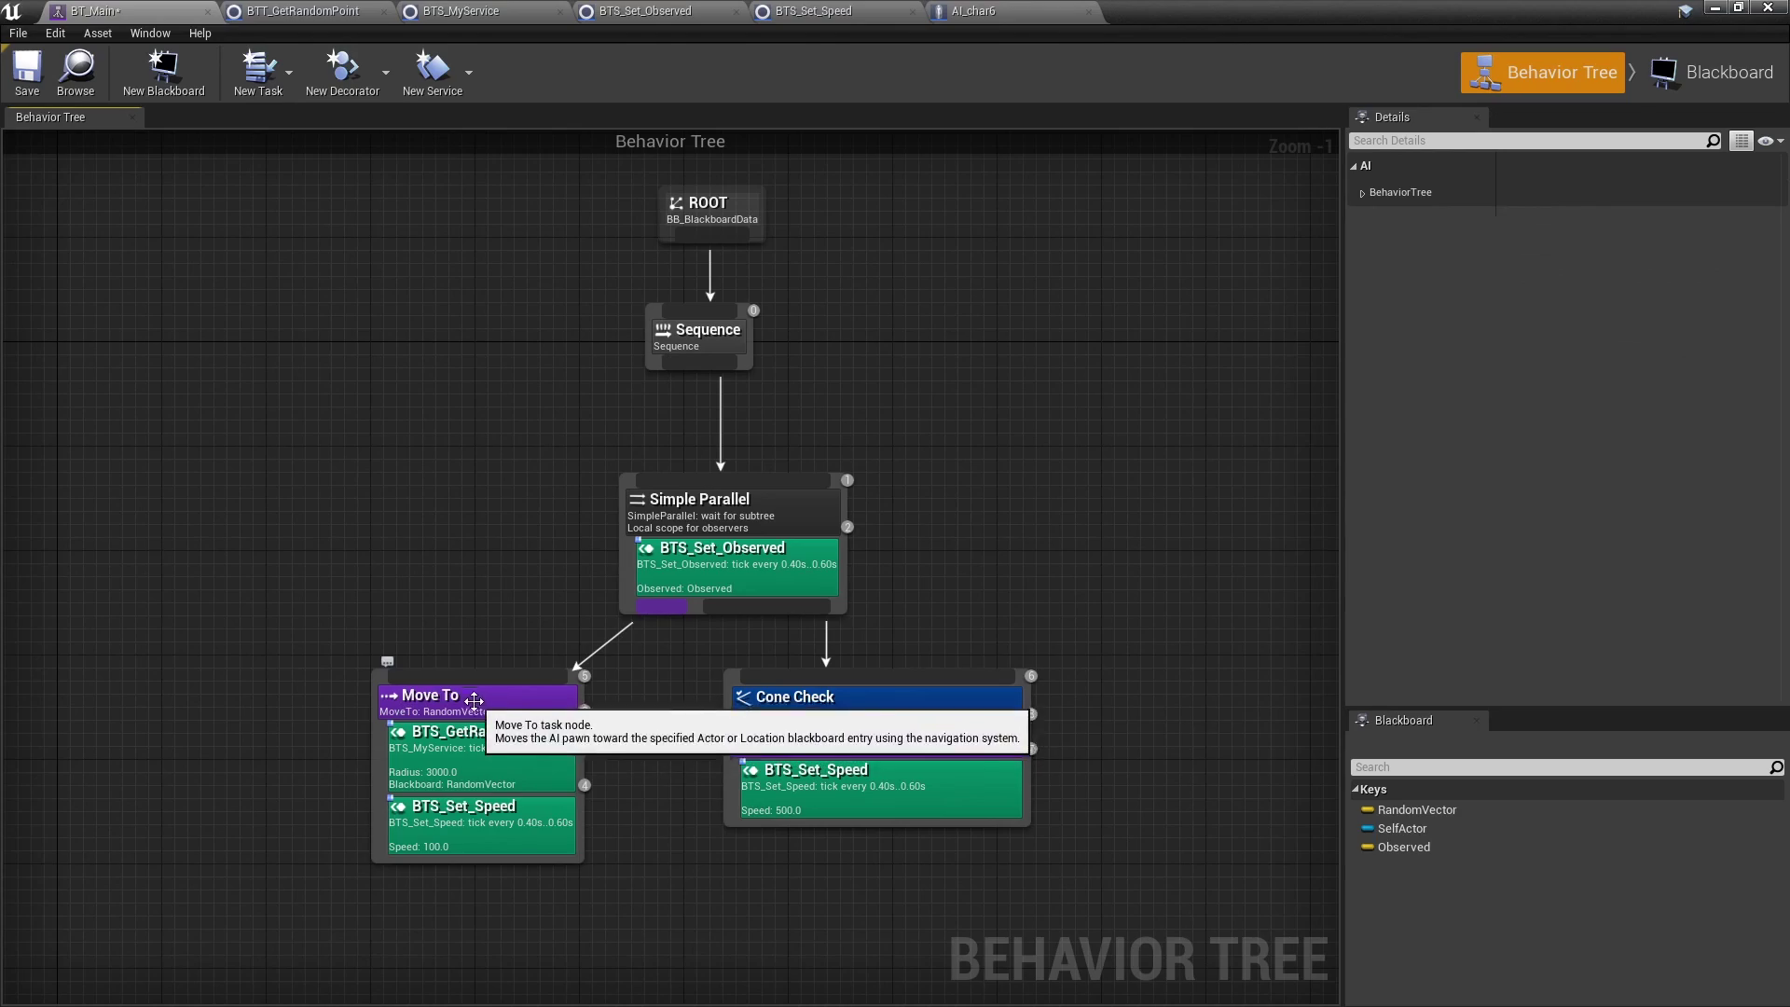
pyautogui.click(474, 701)
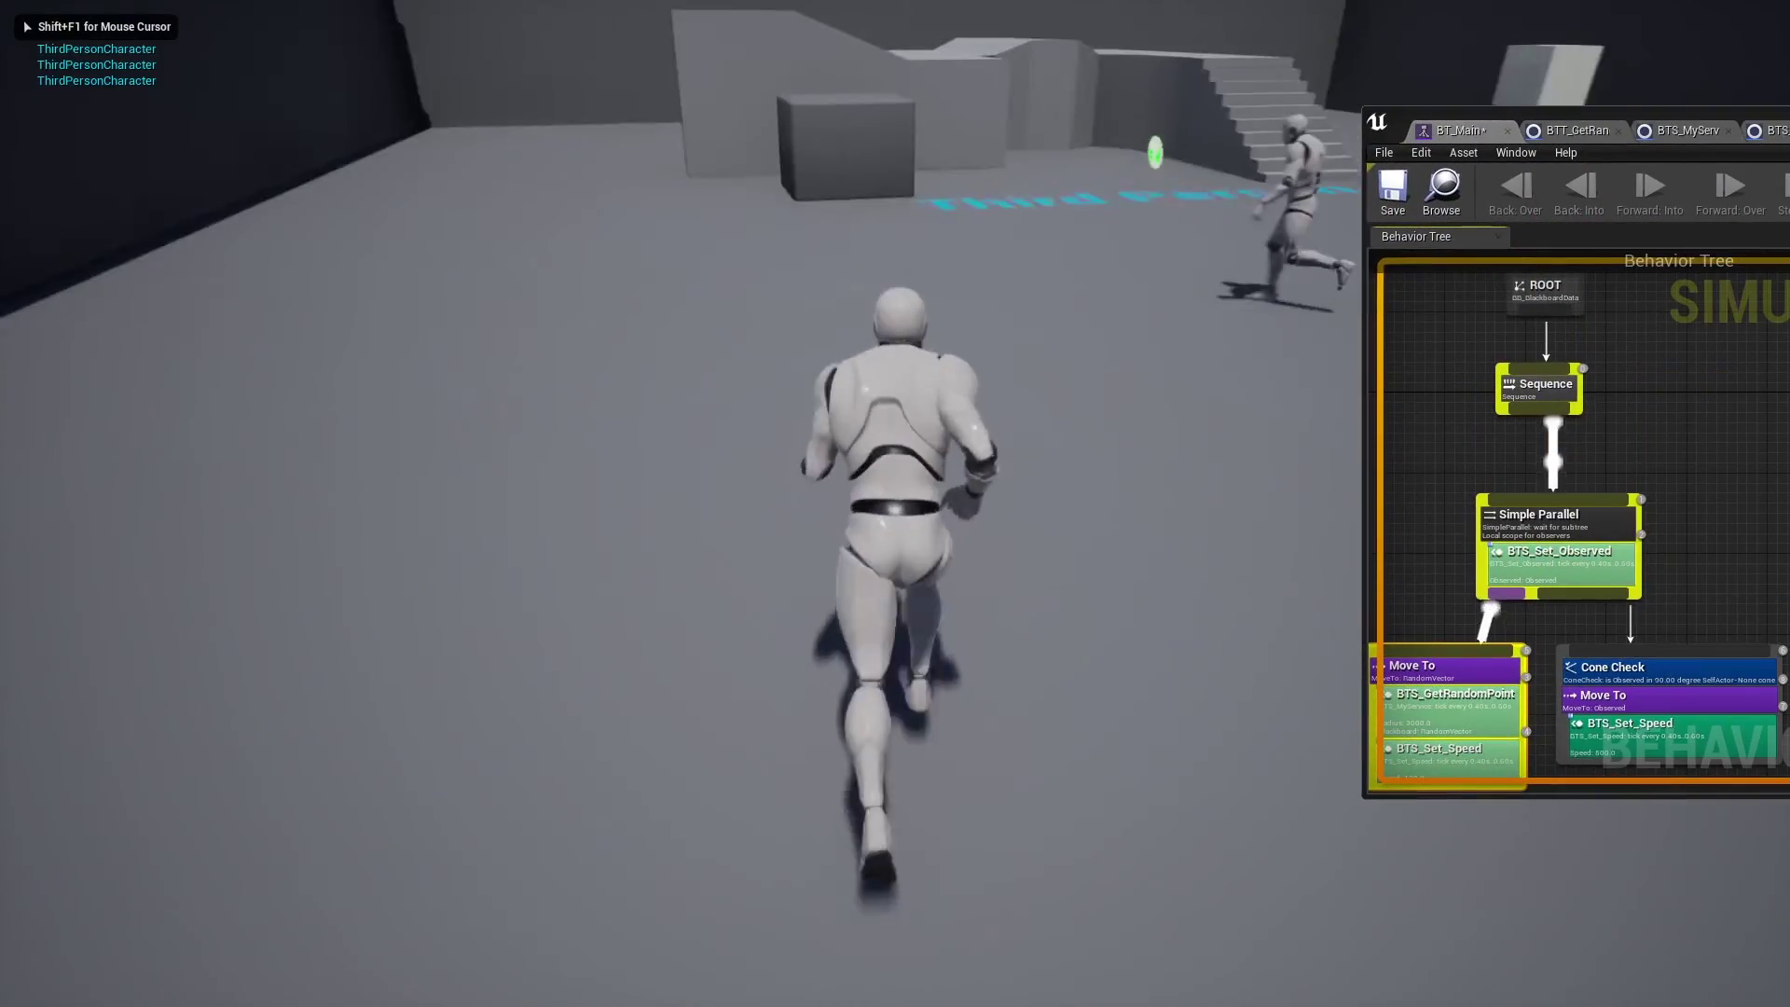